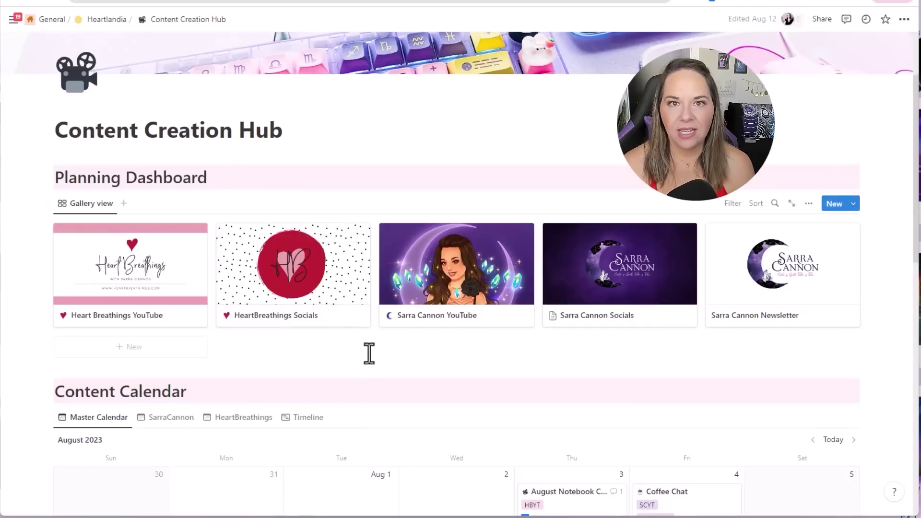
# Look over the August 2023 master content calendar below the planning dashboard.
pyautogui.scroll(-5, 382, 352)
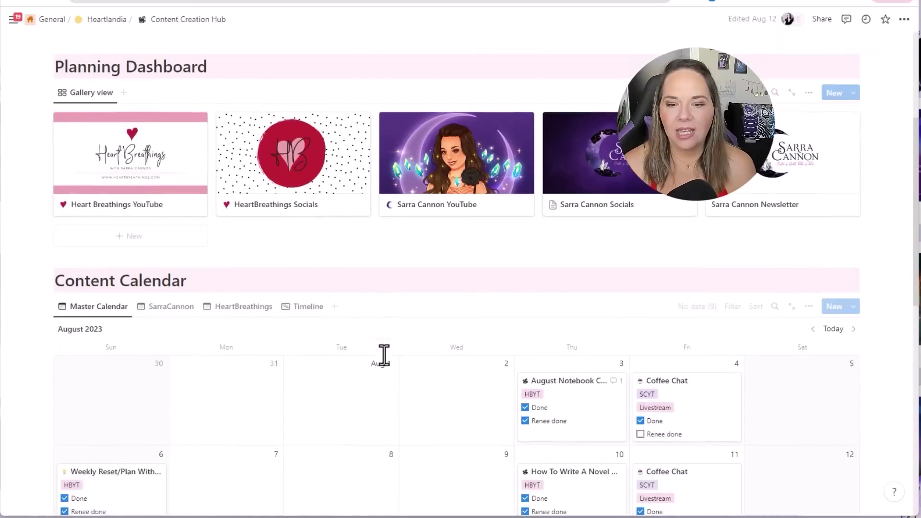
pyautogui.scroll(-2, 624, 307)
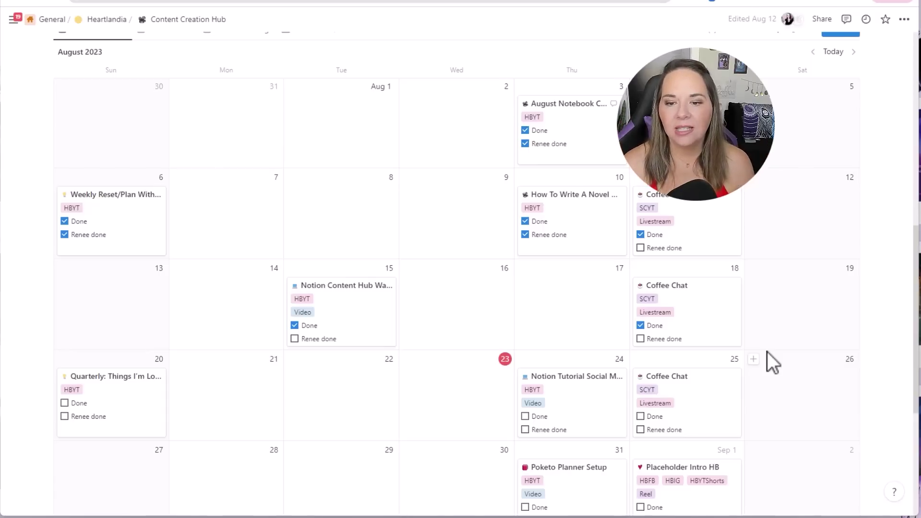
pyautogui.scroll(2, 767, 352)
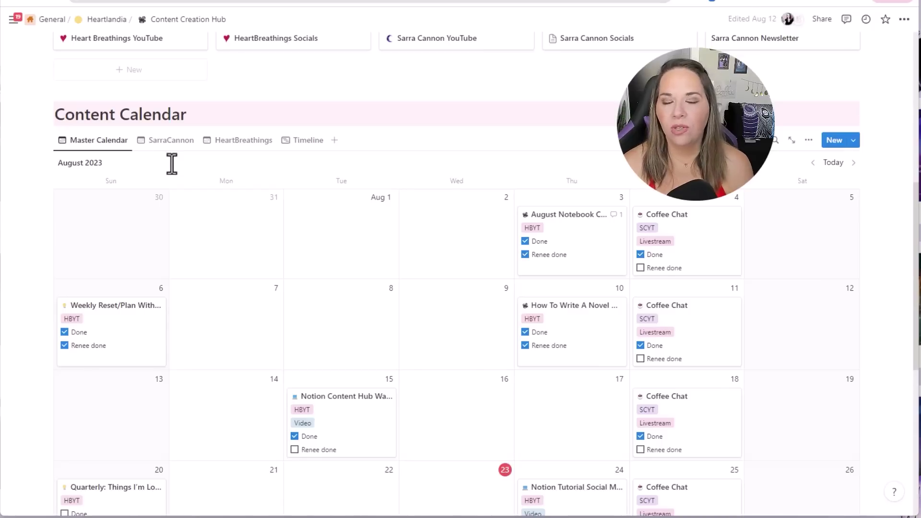
# Switch the content calendar to the SarraCannon view and examine its August 2023 entries.
pyautogui.click(169, 141)
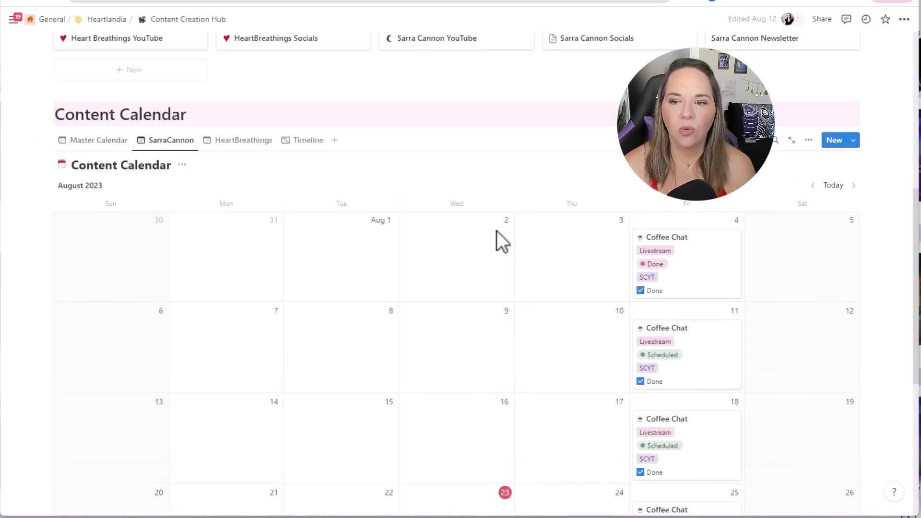
pyautogui.scroll(-2, 498, 240)
pyautogui.scroll(-1, 505, 251)
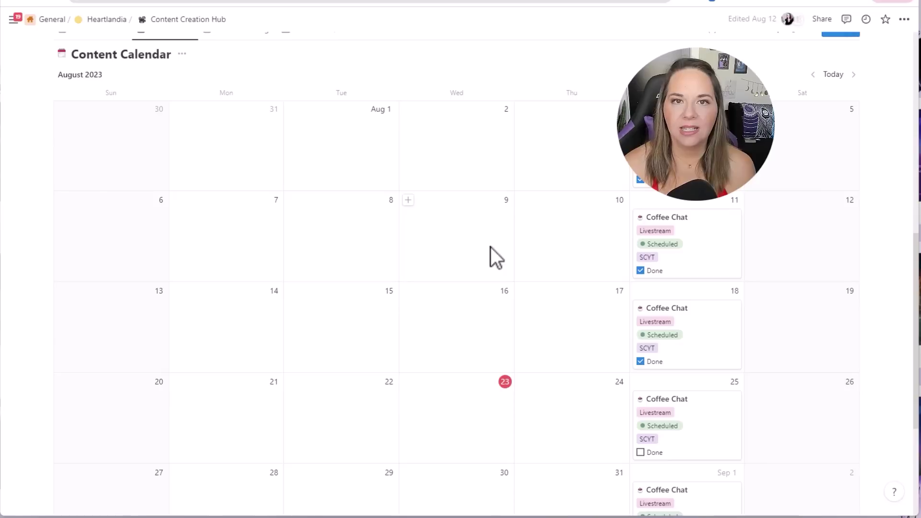
pyautogui.scroll(3, 192, 151)
pyautogui.click(177, 142)
pyautogui.click(452, 152)
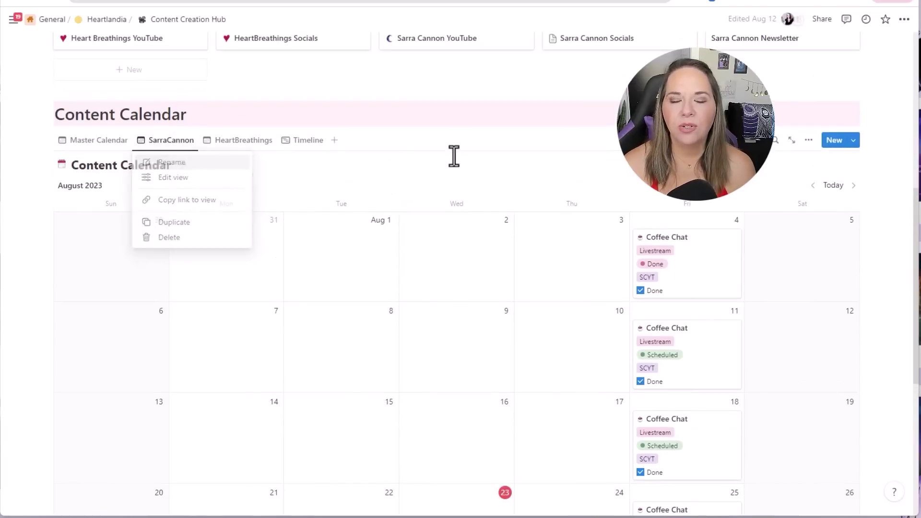
pyautogui.scroll(-2, 454, 177)
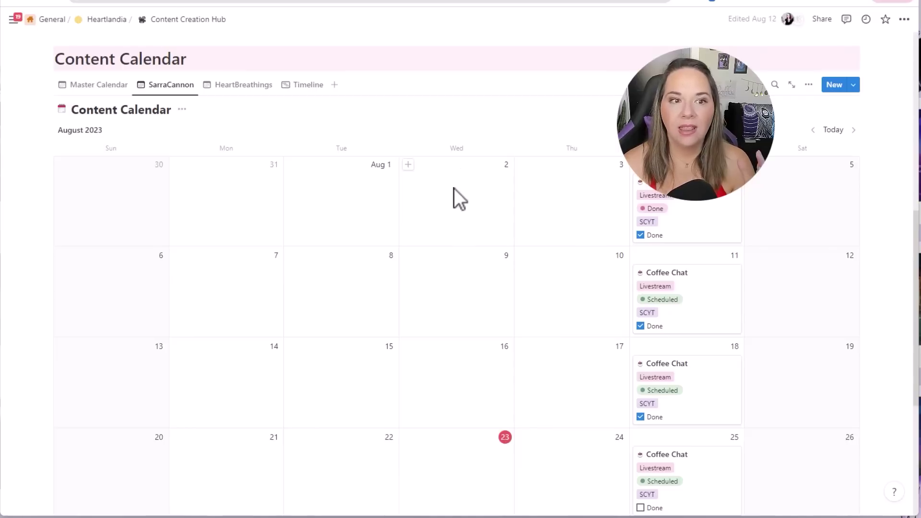
pyautogui.scroll(-3, 454, 197)
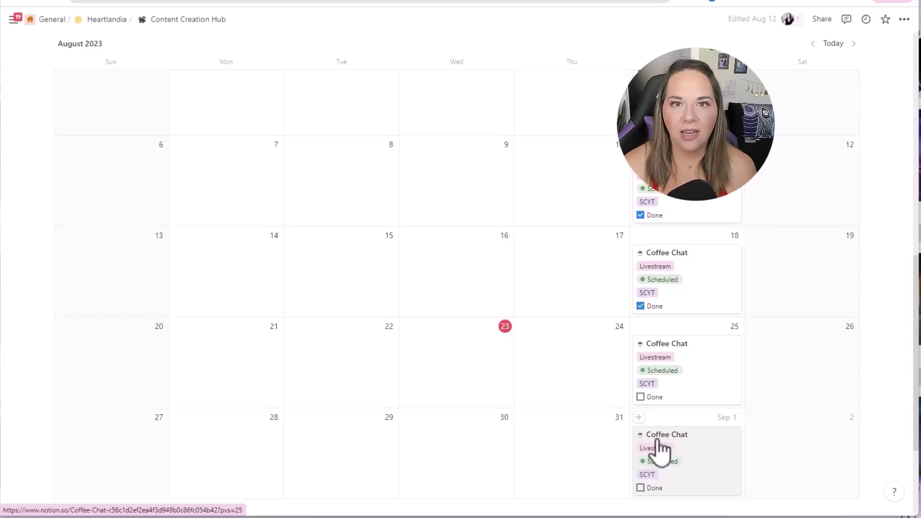
pyautogui.scroll(5, 659, 451)
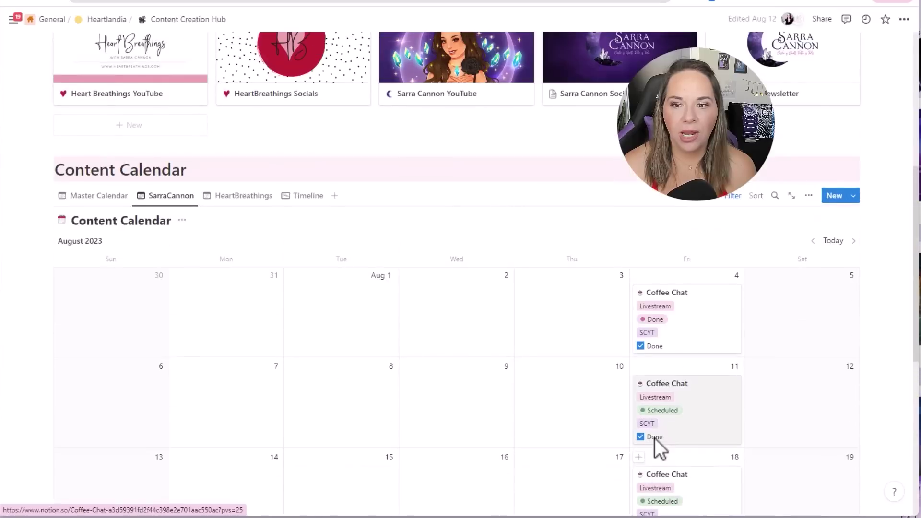
# Switch the content calendar to the HeartBreathings view and look through its August 2023 entries.
pyautogui.click(241, 196)
pyautogui.scroll(-5, 485, 261)
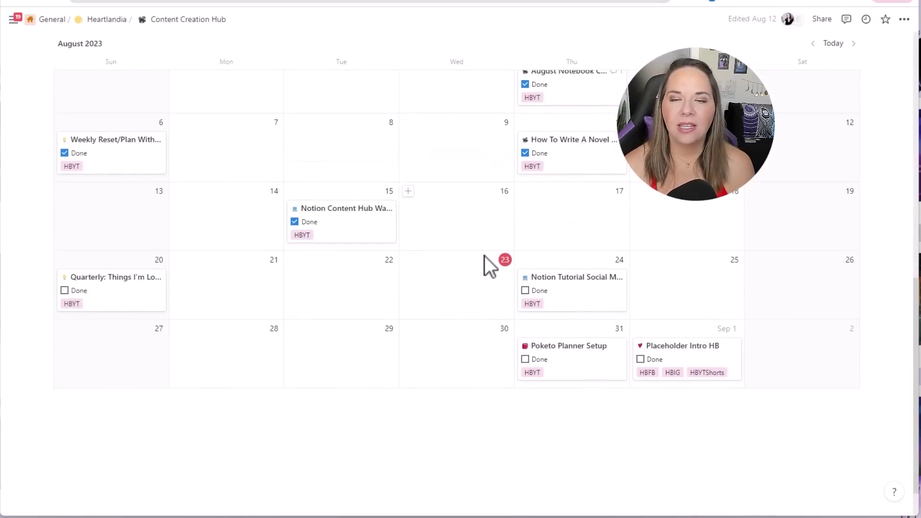
pyautogui.scroll(4, 484, 255)
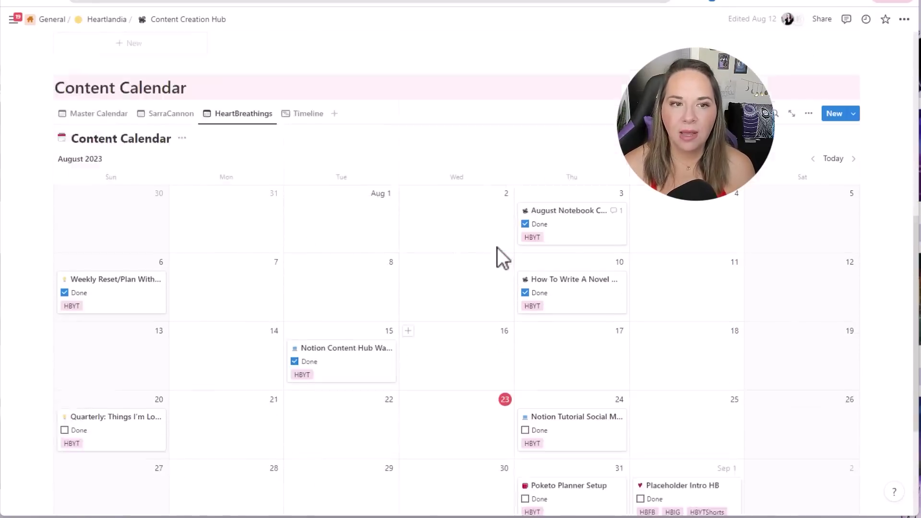
# Return the content calendar to the Master Calendar view and review it together with the planning dashboard.
pyautogui.click(85, 197)
pyautogui.scroll(-3, 361, 288)
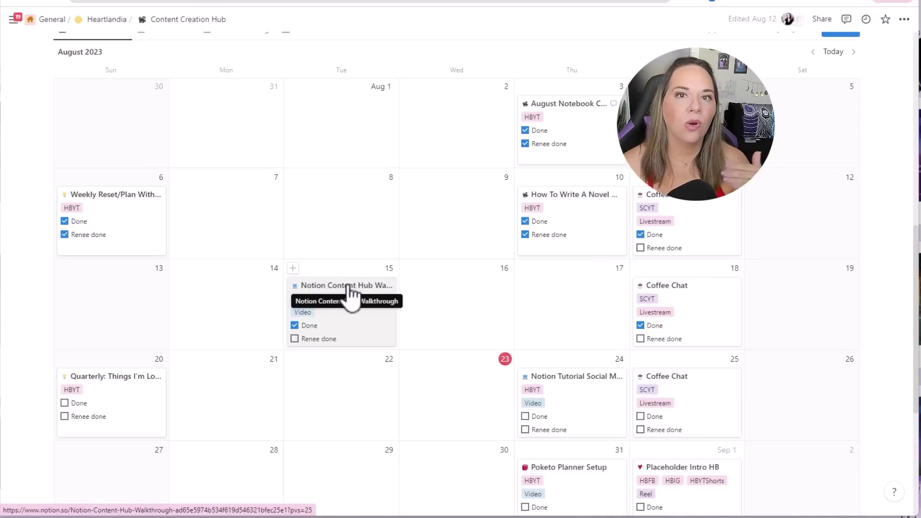
pyautogui.scroll(3, 347, 295)
pyautogui.scroll(3, 288, 240)
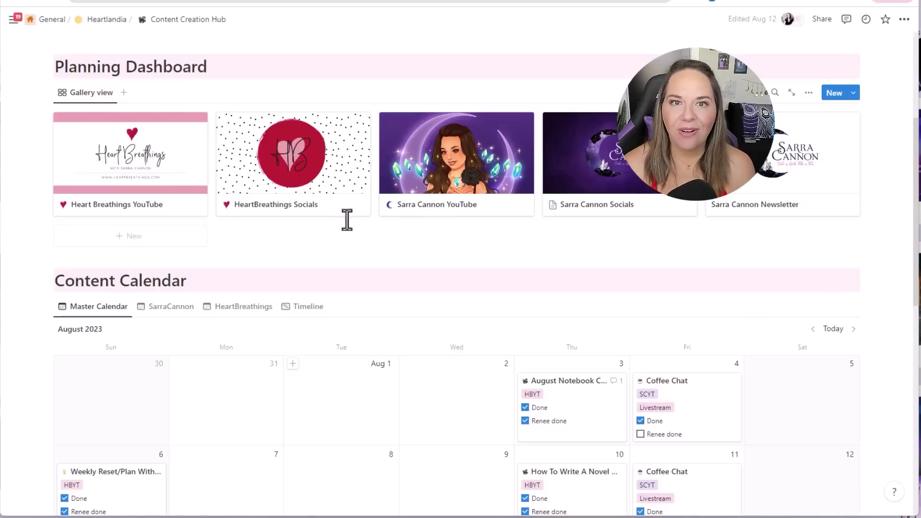
pyautogui.scroll(-3, 382, 335)
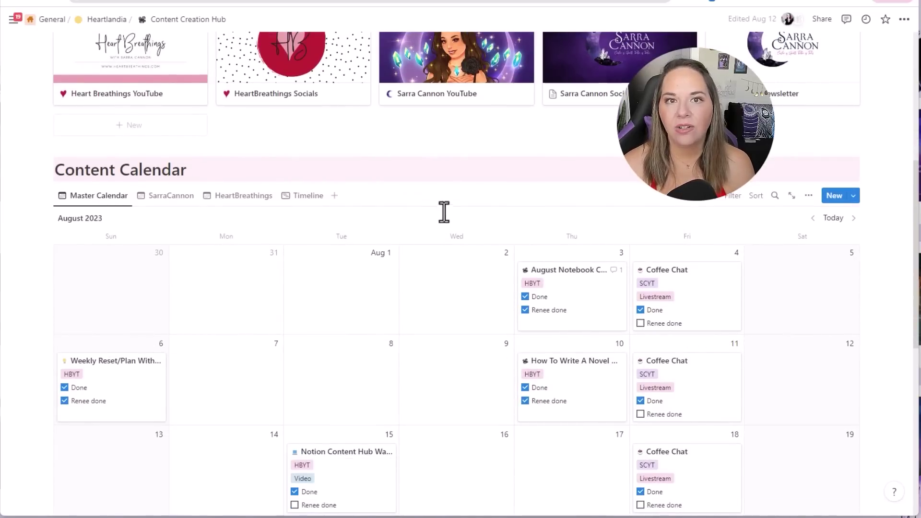
pyautogui.scroll(-3, 461, 259)
pyautogui.scroll(2, 465, 262)
pyautogui.scroll(4, 325, 205)
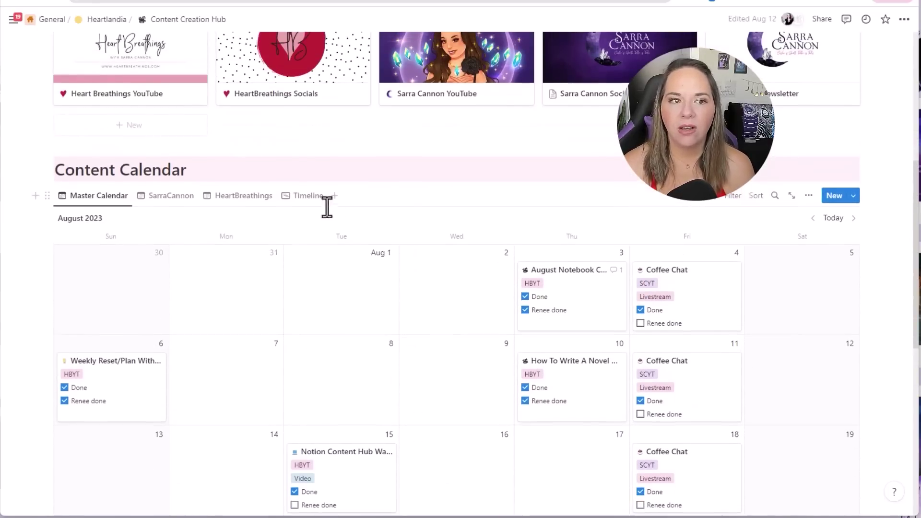
# Open the Heart Breathings YouTube page and view its Idea Brainstorm board and Scheduling calendar.
pyautogui.click(134, 177)
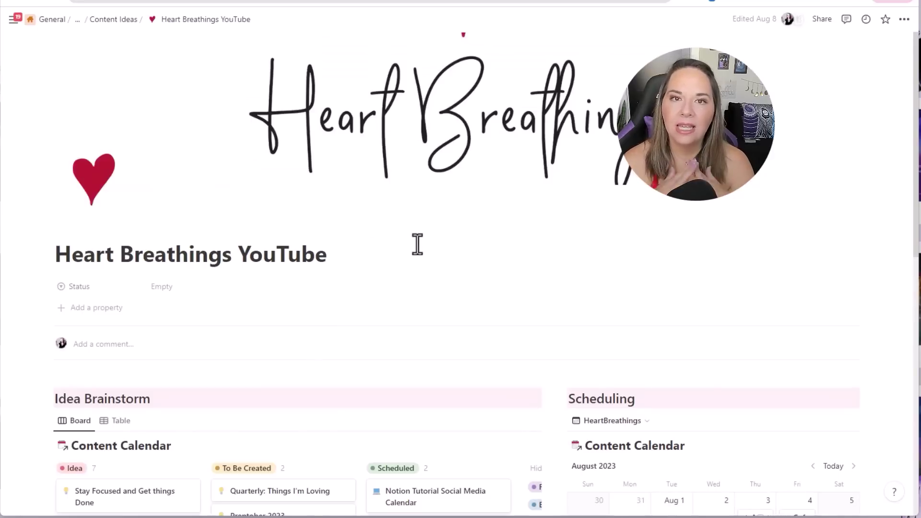
pyautogui.scroll(-5, 417, 244)
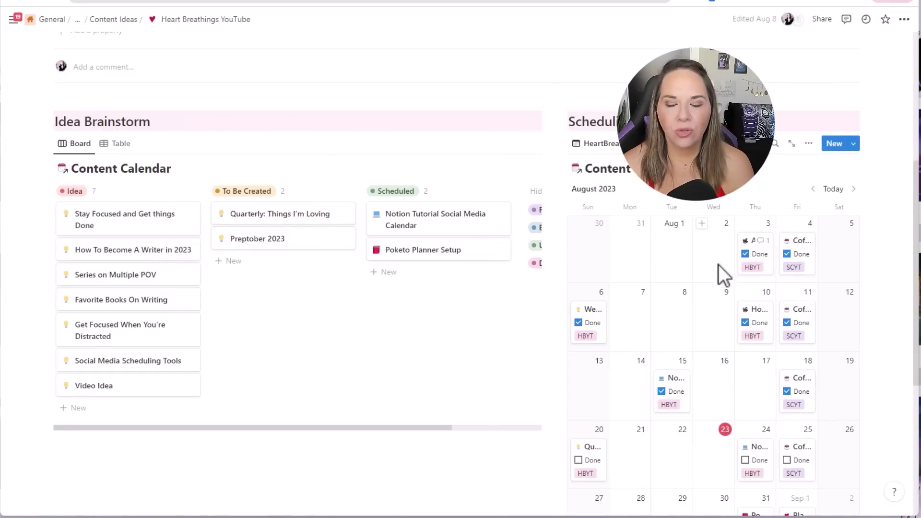
pyautogui.scroll(5, 719, 283)
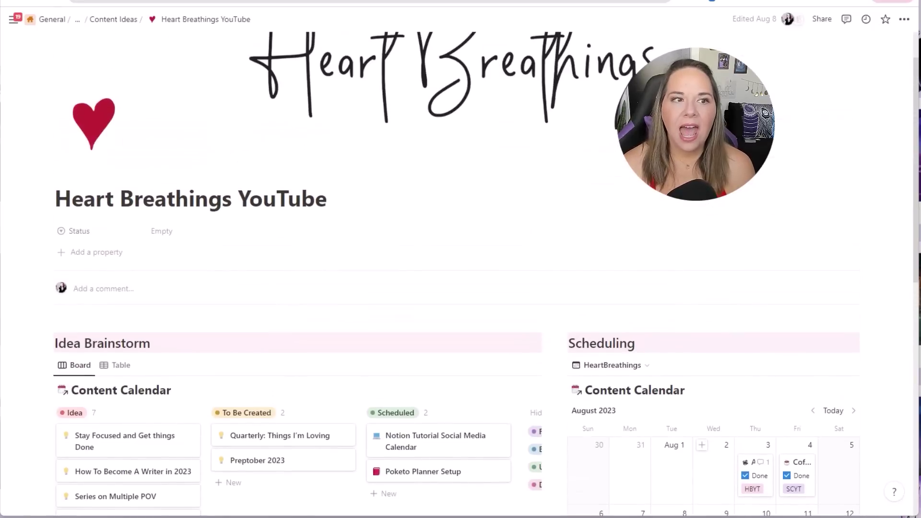
# Go back to the Content Creation Hub and look over its page layout, from the header to the calendar.
pyautogui.click(10, 7)
pyautogui.scroll(-5, 577, 298)
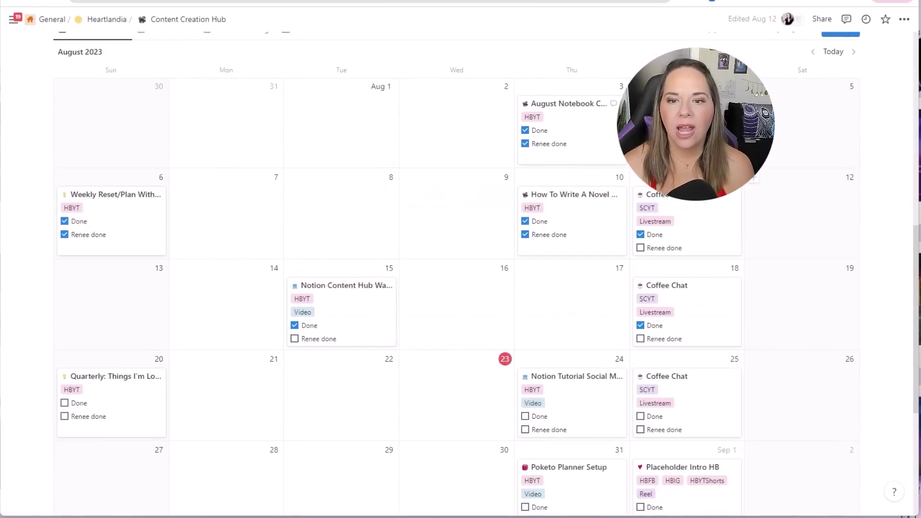
pyautogui.scroll(7, 539, 329)
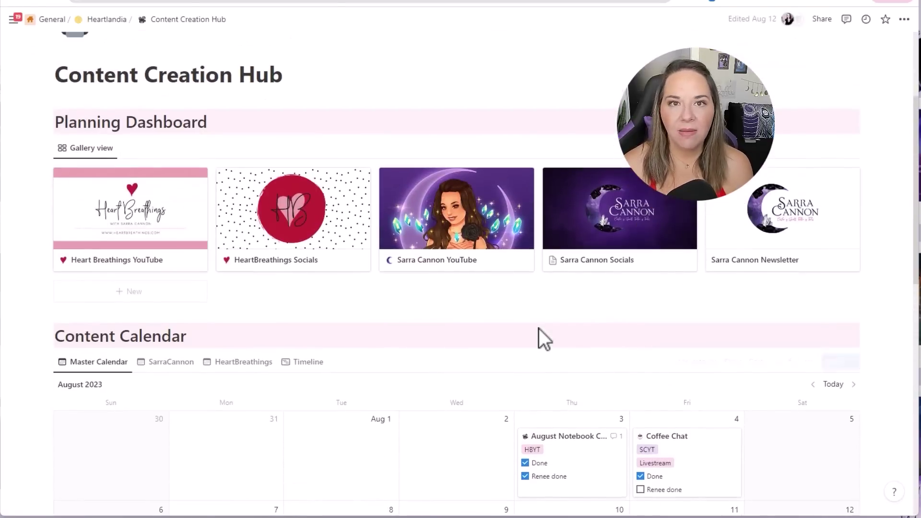
pyautogui.scroll(1, 539, 329)
pyautogui.scroll(1, 537, 329)
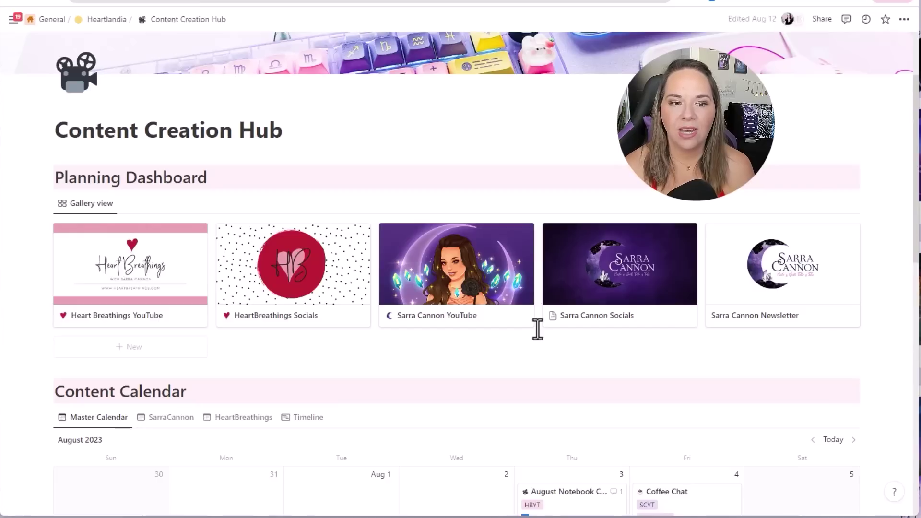
pyautogui.scroll(3, 537, 329)
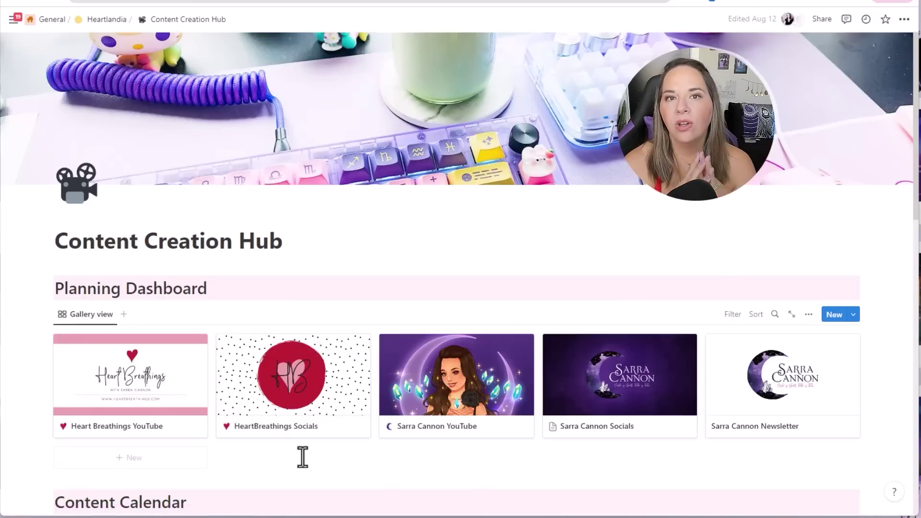
pyautogui.scroll(-3, 302, 460)
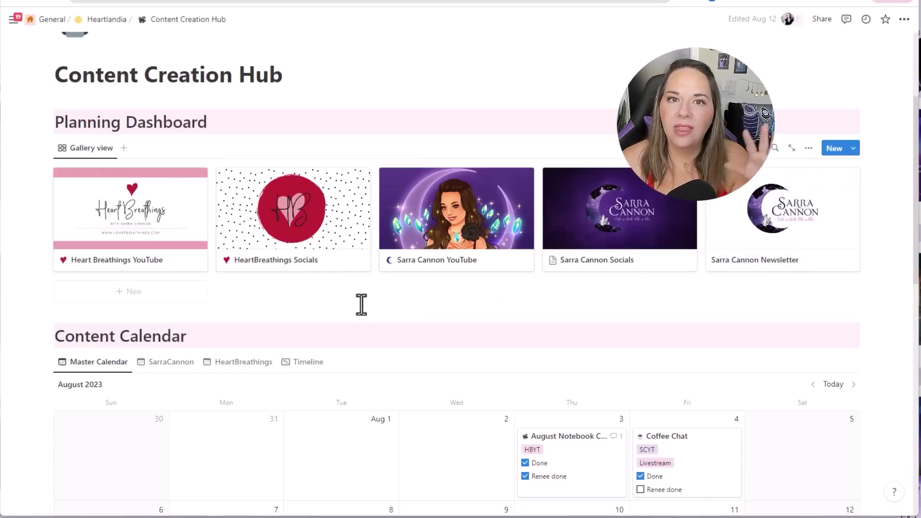
pyautogui.scroll(4, 376, 322)
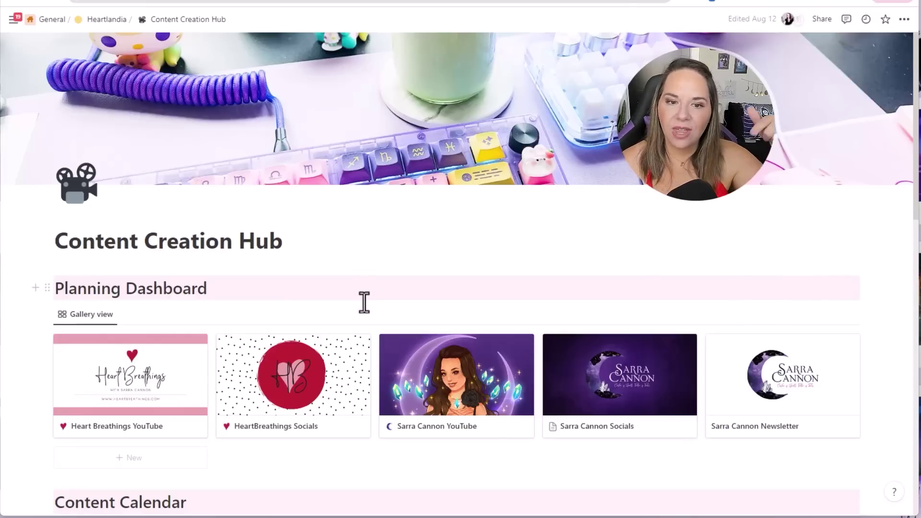
# Lock the workspace sidebar open beside the Content Creation Hub page.
pyautogui.moveTo(14, 22)
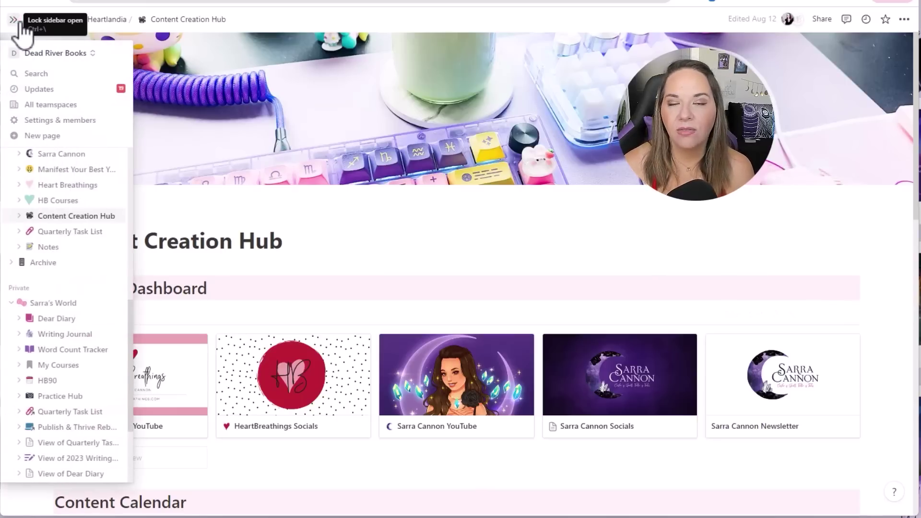
pyautogui.scroll(-2, 63, 202)
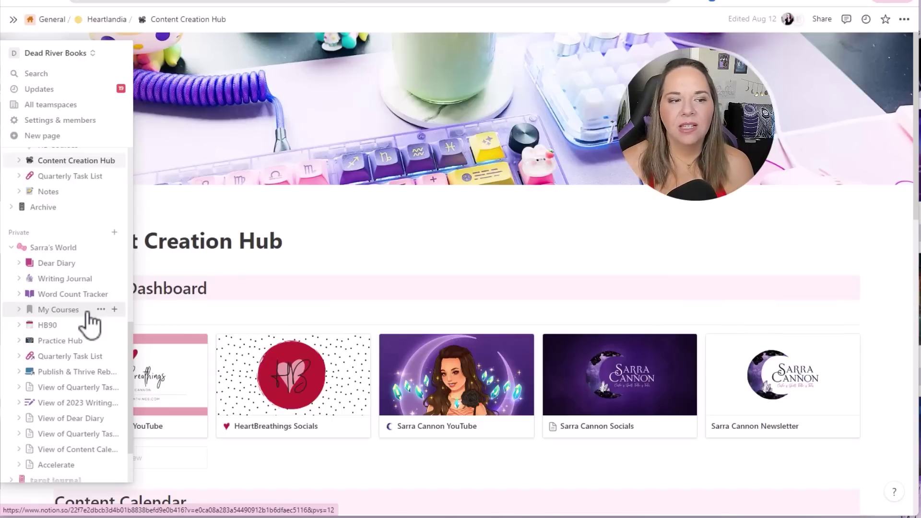
pyautogui.click(13, 20)
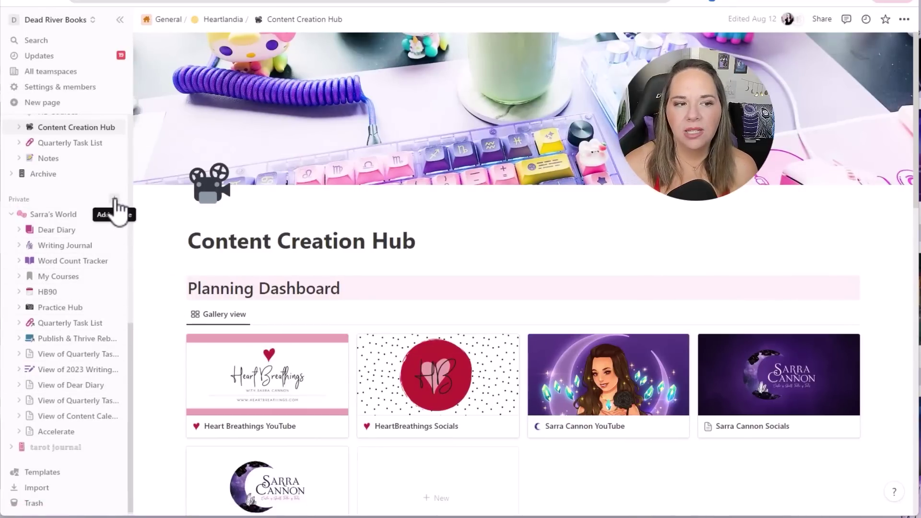
# Compare the Teamspaces and Private page lists and add a new page to the Private section.
pyautogui.scroll(10, 98, 273)
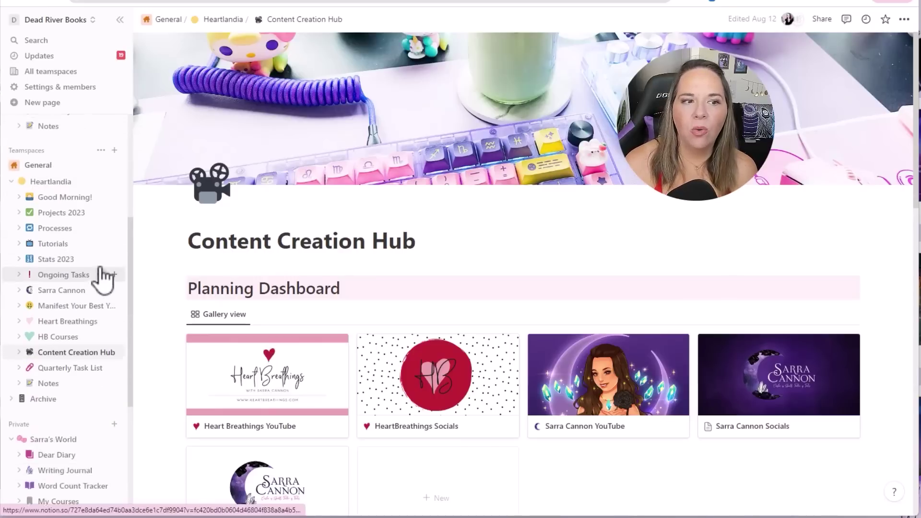
pyautogui.scroll(-3, 37, 288)
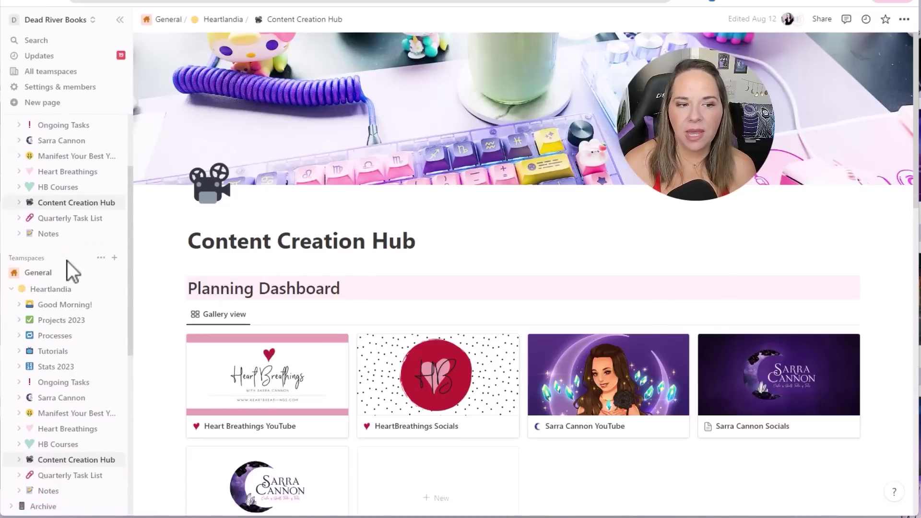
pyautogui.scroll(-3, 70, 267)
pyautogui.scroll(-4, 72, 283)
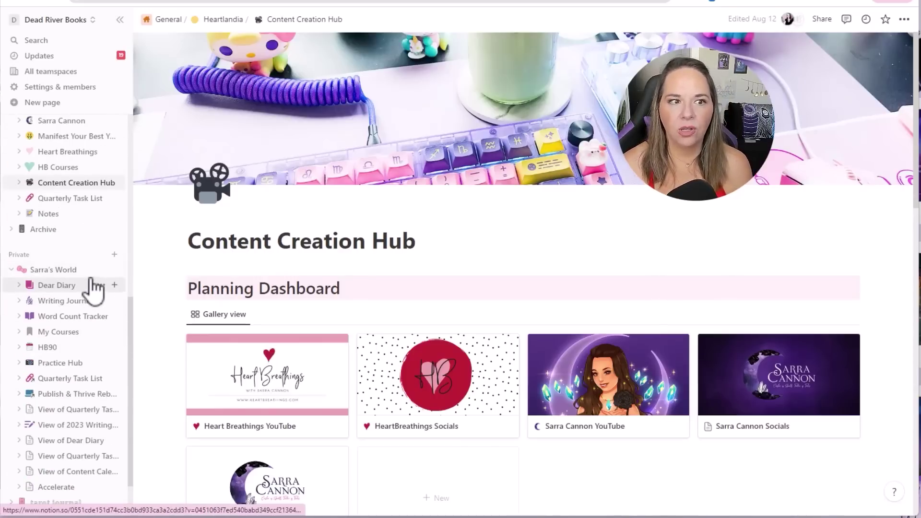
pyautogui.scroll(3, 93, 290)
pyautogui.scroll(3, 53, 217)
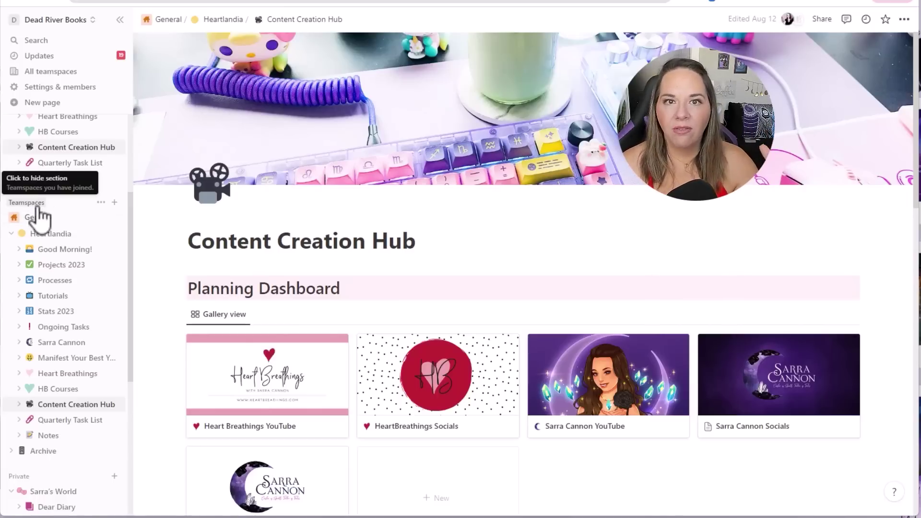
pyautogui.scroll(-4, 100, 328)
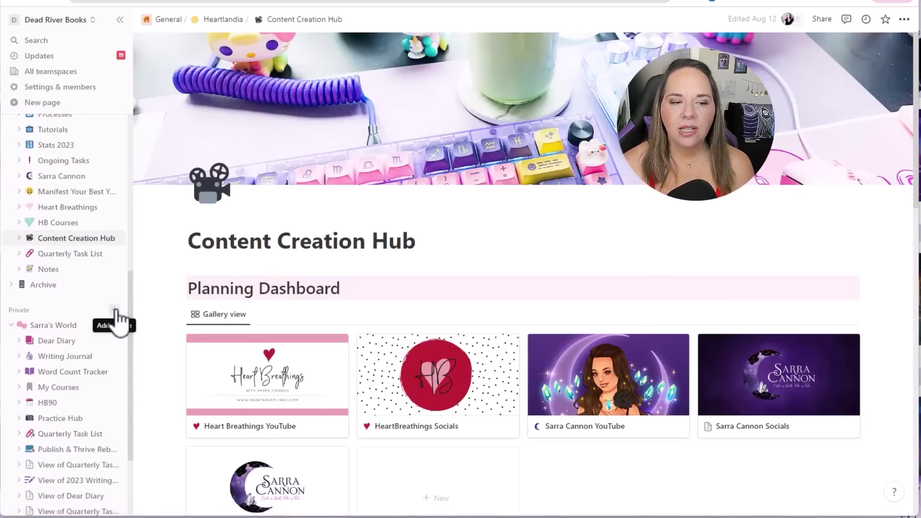
pyautogui.click(116, 311)
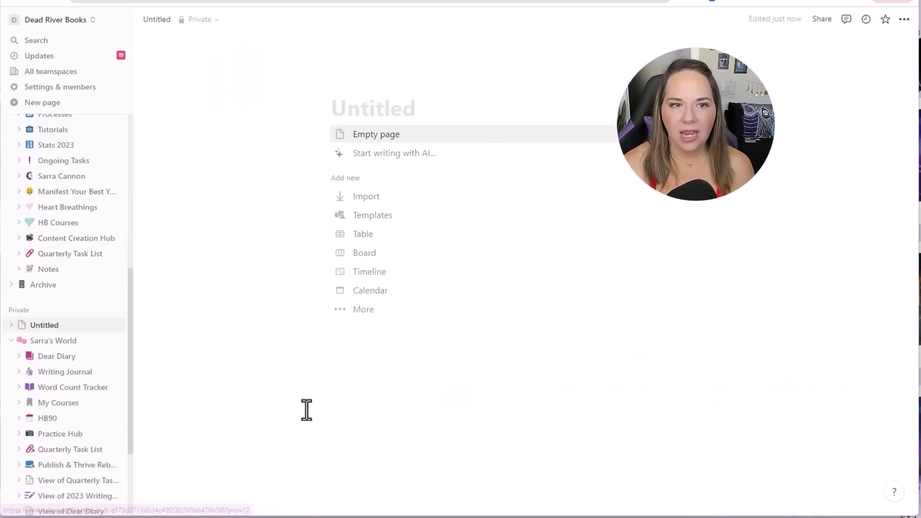
# Hide the workspace sidebar and set the new untitled page to full width.
pyautogui.click(117, 20)
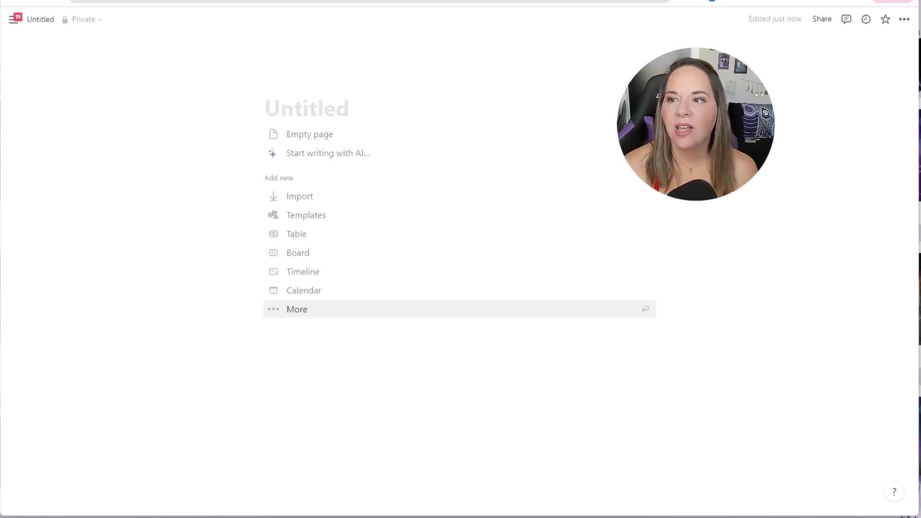
pyautogui.click(902, 21)
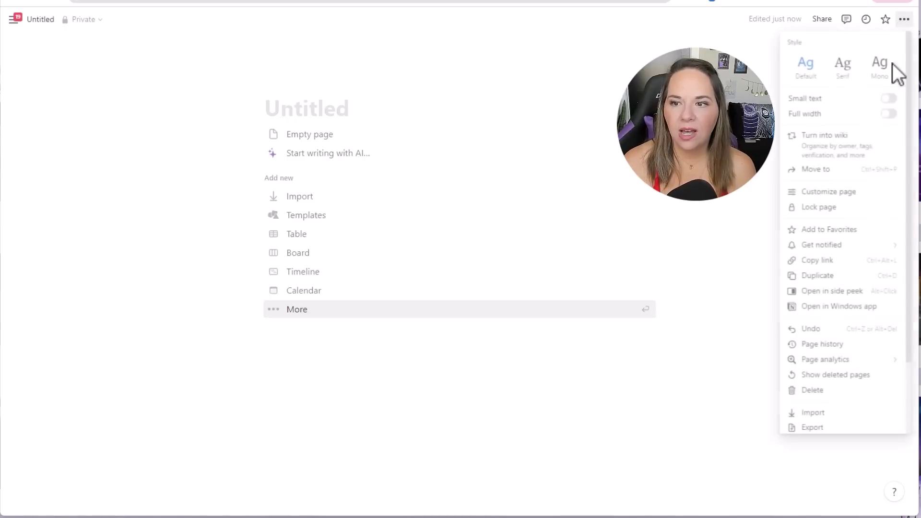
pyautogui.click(888, 113)
pyautogui.click(575, 429)
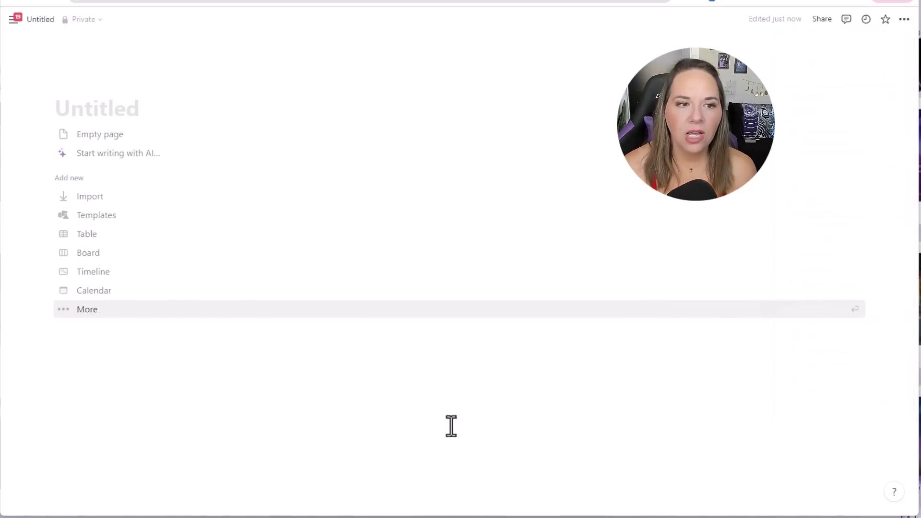
# Title the page "Content Creation Hub Template" and start it as an empty page.
pyautogui.click(88, 109)
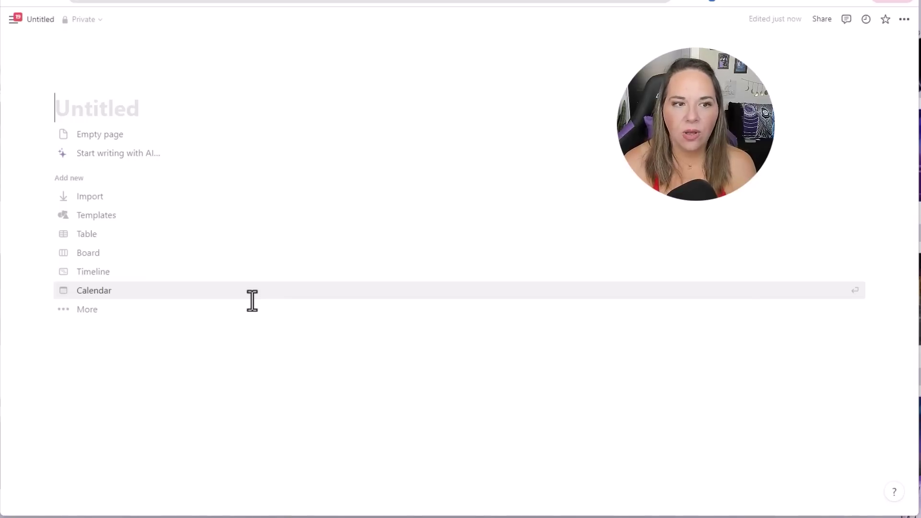
pyautogui.write('Content Creation')
pyautogui.write(' Hub')
pyautogui.press('BackSpace')
pyautogui.write('ub Template')
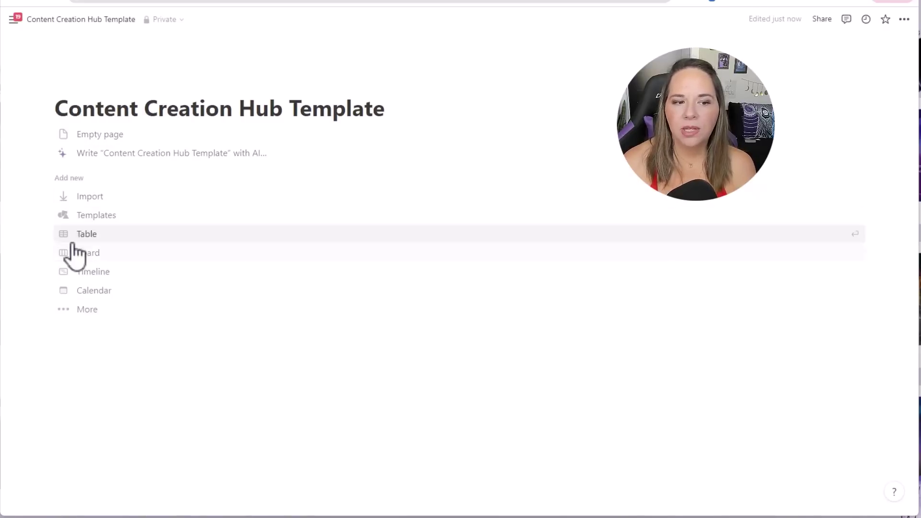
pyautogui.click(103, 137)
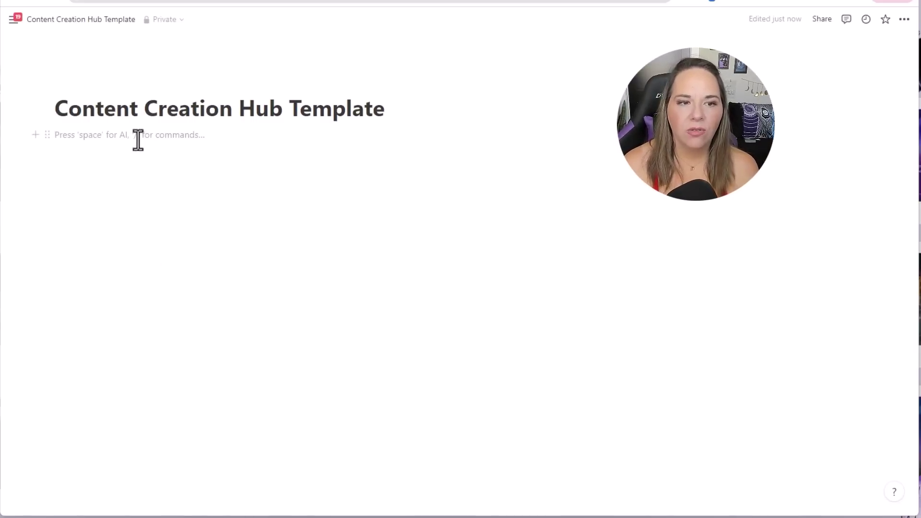
# Look through the available block types, from basic blocks to media, for the first line of the page.
pyautogui.write('/')
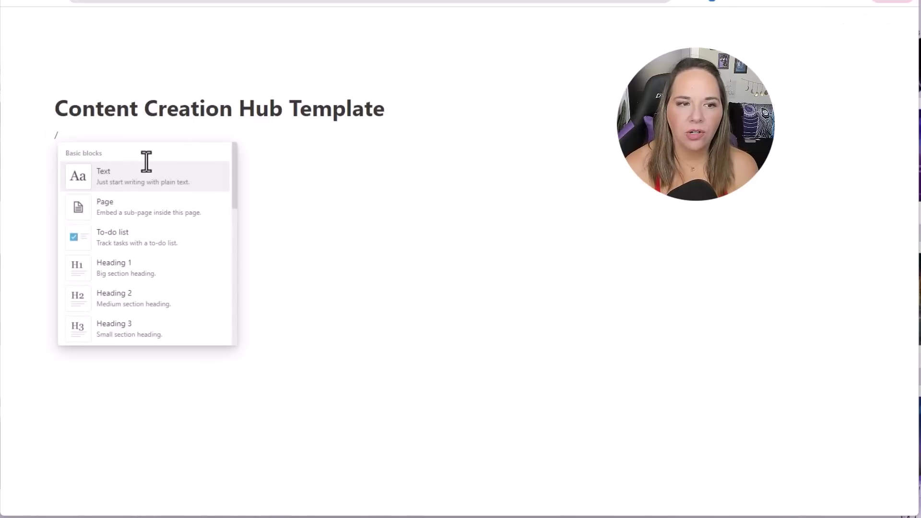
pyautogui.scroll(-5, 149, 226)
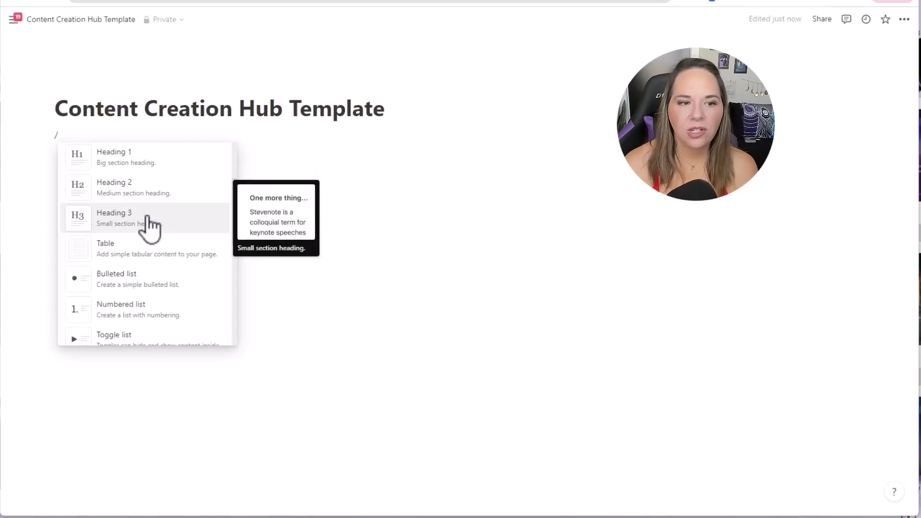
pyautogui.scroll(-10, 149, 234)
pyautogui.scroll(12, 151, 237)
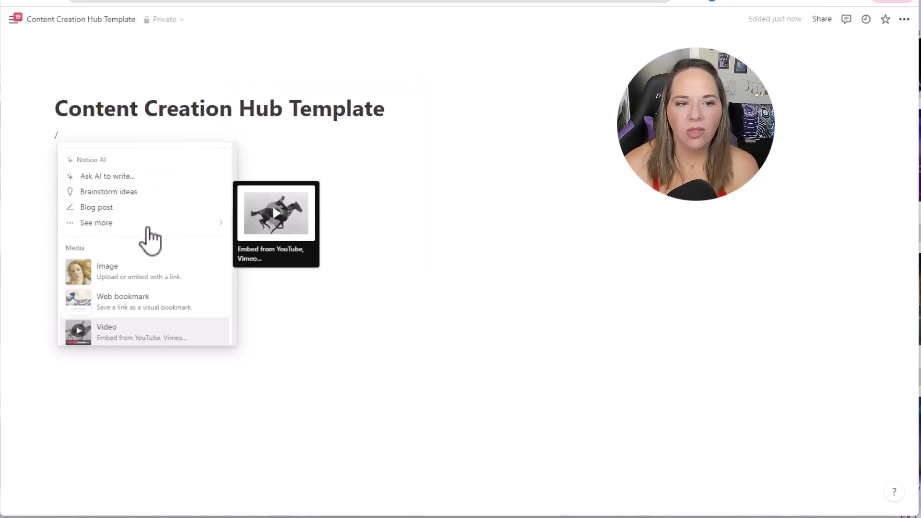
pyautogui.scroll(5, 149, 240)
pyautogui.press('Escape')
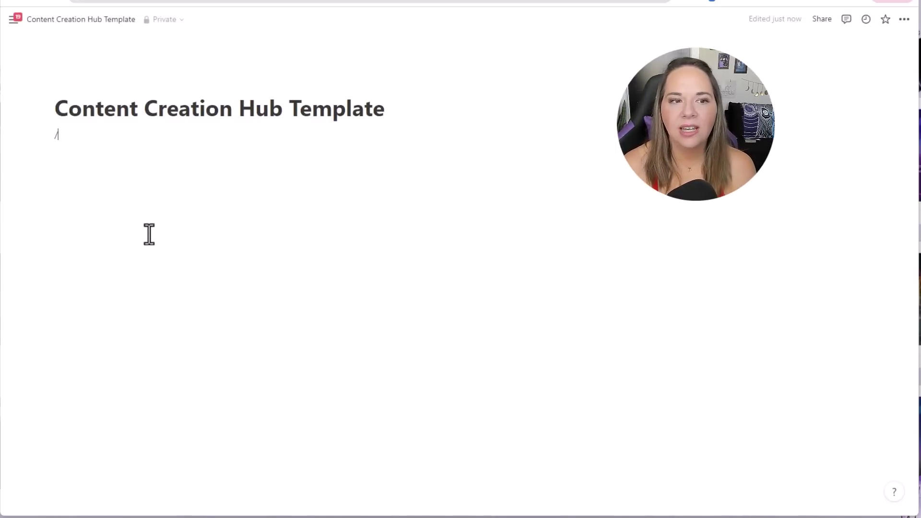
# Clear the leftover slash and insert a Heading 2 block below the page title.
pyautogui.write('h')
pyautogui.press('BackSpace')
pyautogui.press('BackSpace')
pyautogui.press('BackSpace')
pyautogui.write('/')
pyautogui.press('BackSpace')
pyautogui.press('Return')
pyautogui.write('/h2')
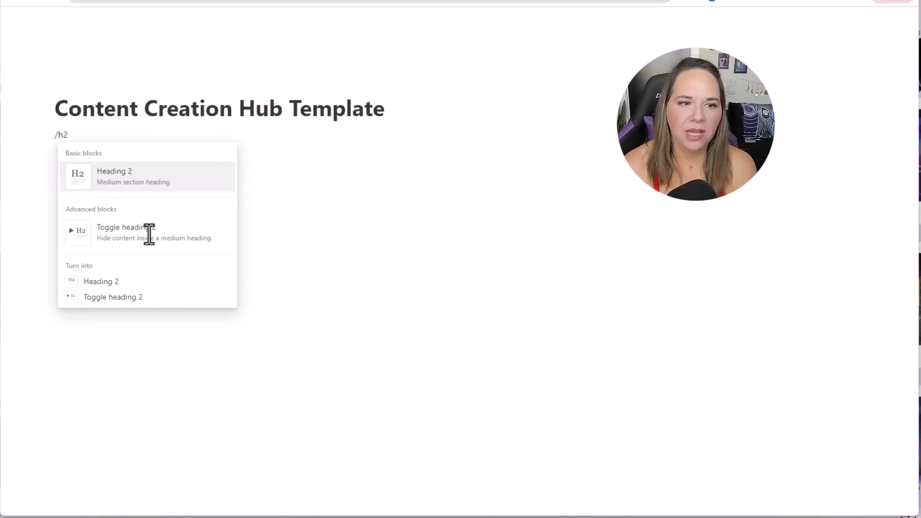
pyautogui.press('Return')
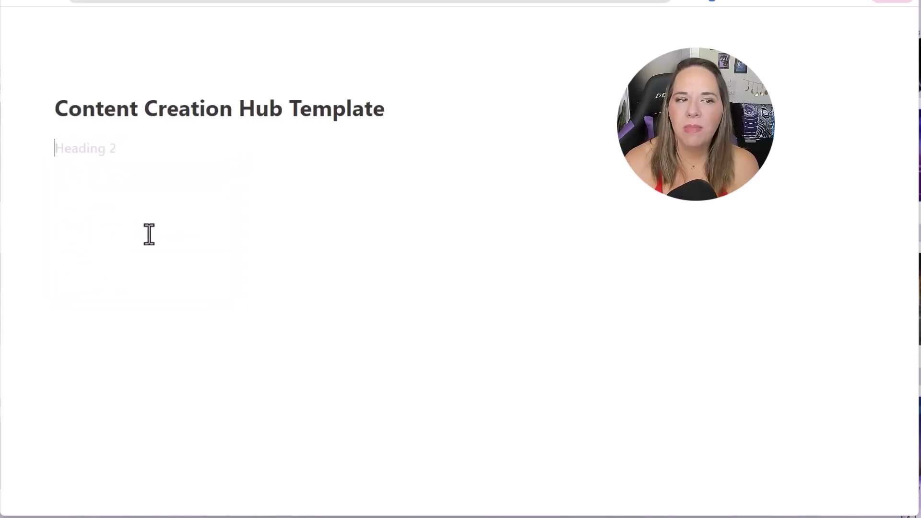
# Enter "My Planning Dashboard" as the heading text.
pyautogui.write('My Planning Dahs')
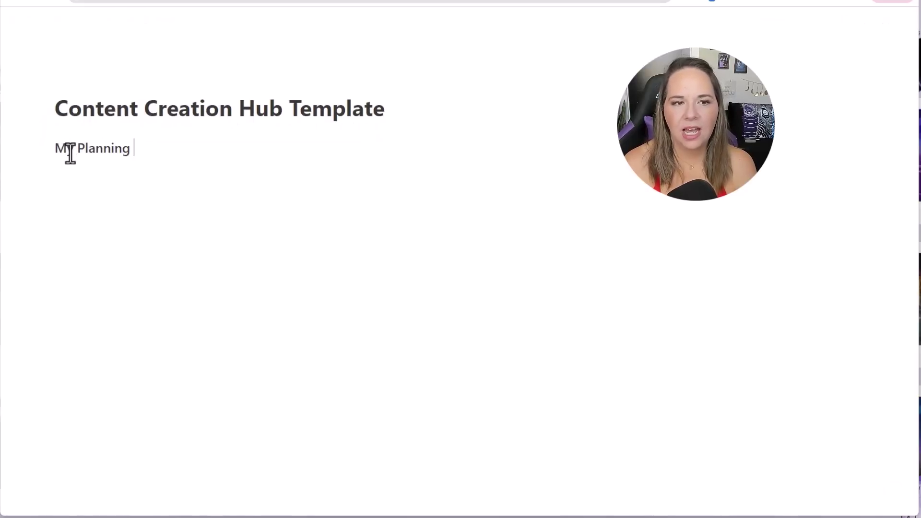
pyautogui.press('BackSpace')
pyautogui.press('BackSpace')
pyautogui.write('shbaor')
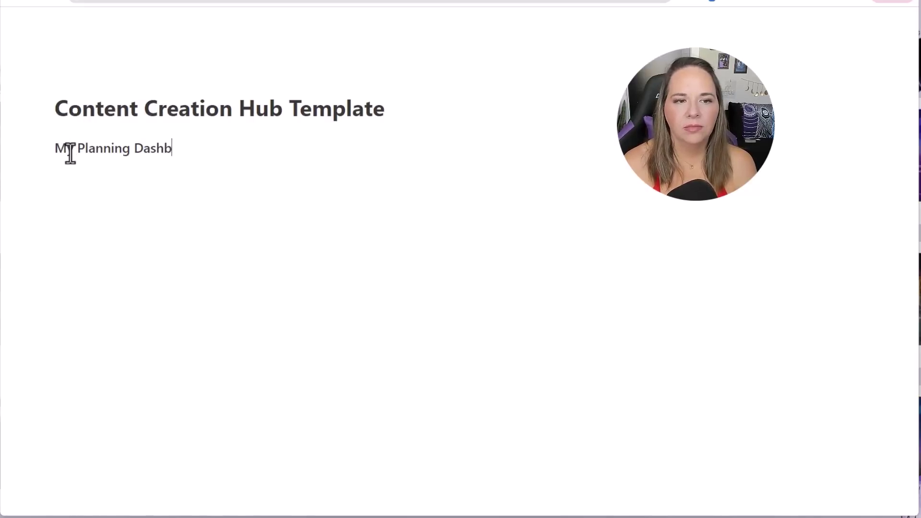
pyautogui.press('BackSpace')
pyautogui.press('BackSpace')
pyautogui.press('BackSpace')
pyautogui.write('oard')
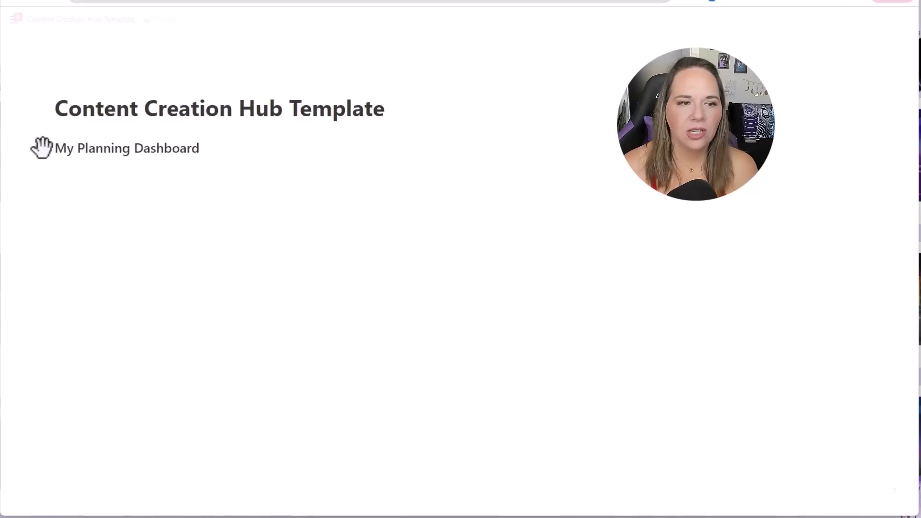
pyautogui.press('Return')
pyautogui.click(265, 144)
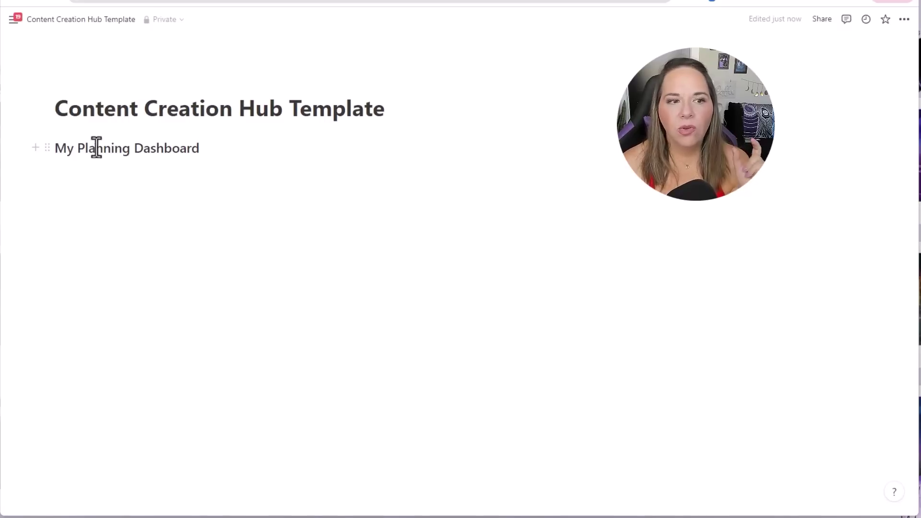
# Give the My Planning Dashboard heading a pink background and start an empty line below it.
pyautogui.moveTo(46, 144)
pyautogui.mouseDown()
pyautogui.moveTo(191, 174)
pyautogui.moveTo(166, 138)
pyautogui.moveTo(74, 136)
pyautogui.moveTo(48, 160)
pyautogui.moveTo(49, 128)
pyautogui.moveTo(46, 144)
pyautogui.mouseUp()
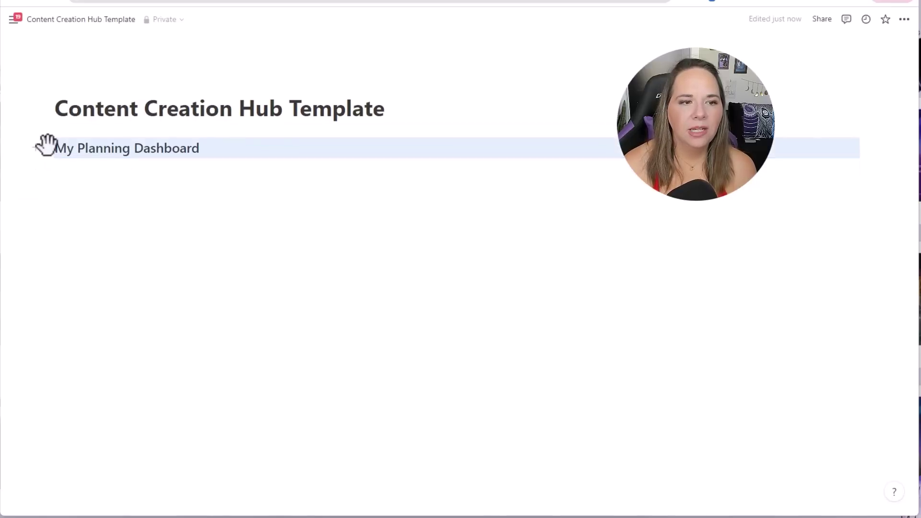
pyautogui.click(46, 144)
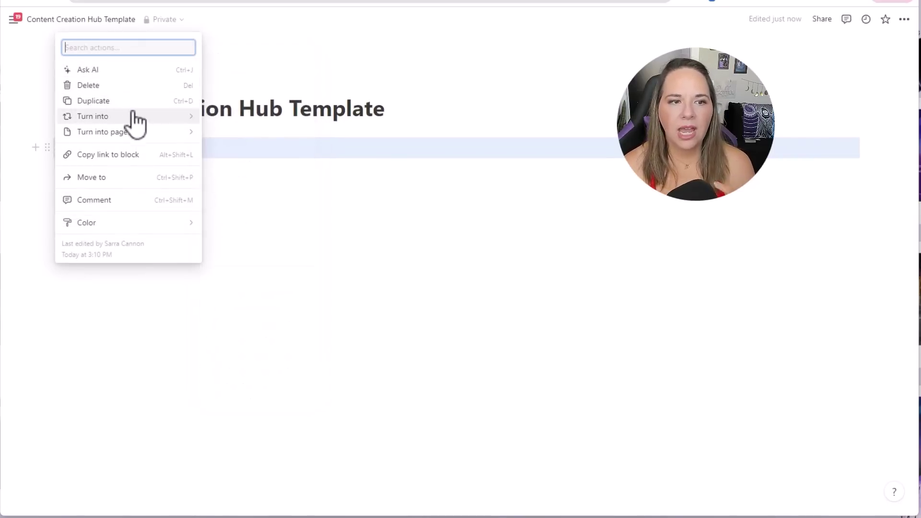
pyautogui.moveTo(133, 120)
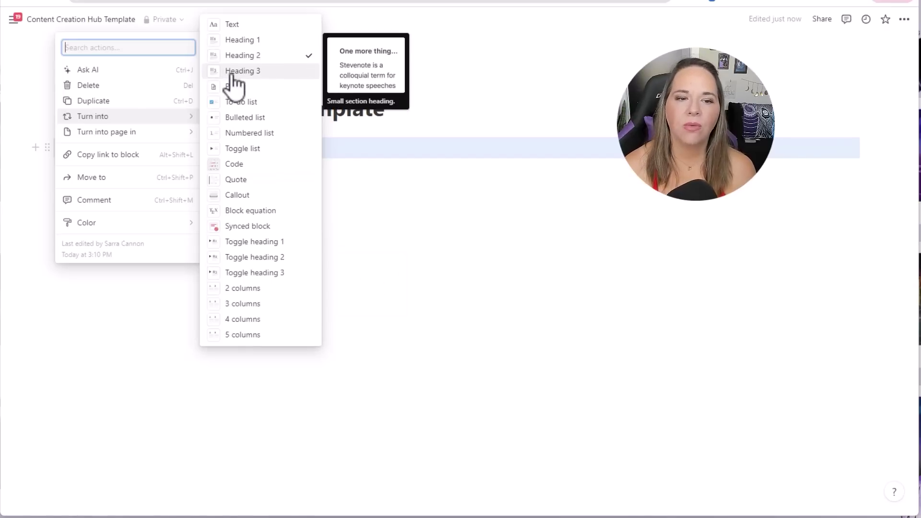
pyautogui.moveTo(140, 140)
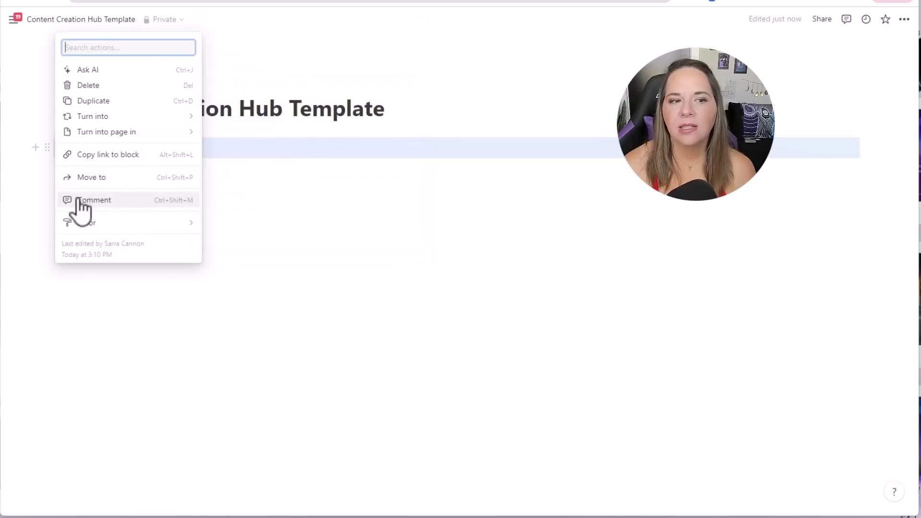
pyautogui.moveTo(119, 229)
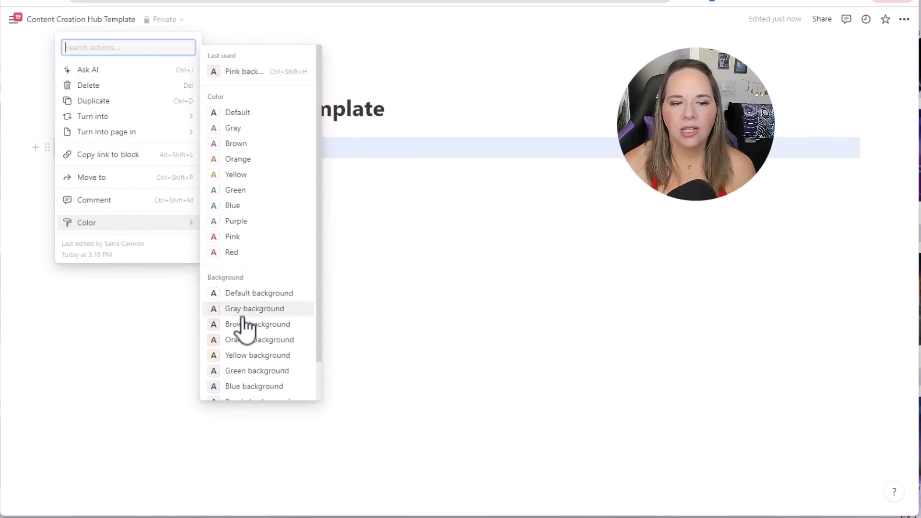
pyautogui.scroll(-1, 253, 336)
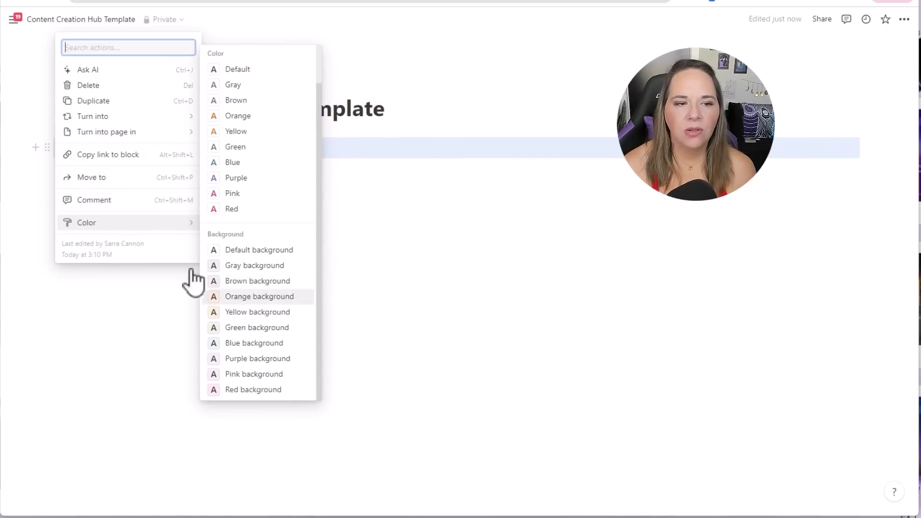
pyautogui.click(247, 375)
pyautogui.click(73, 191)
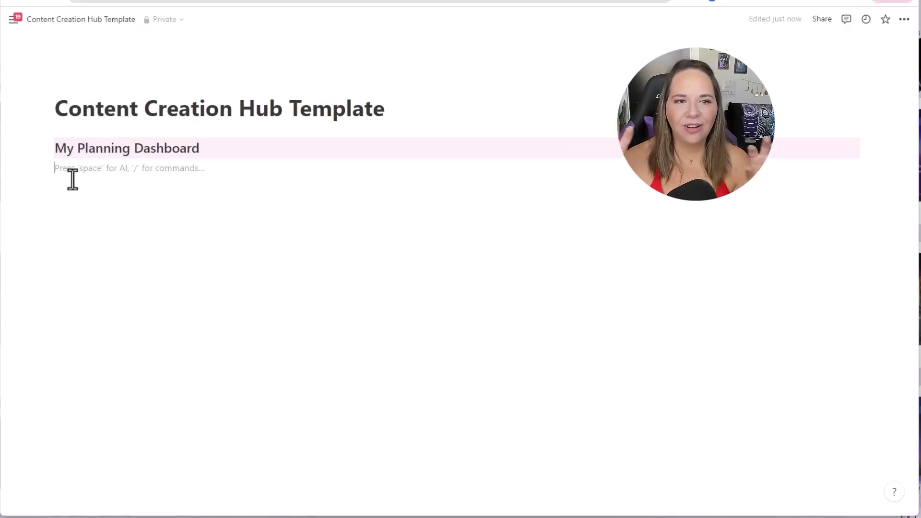
# Insert a new inline database below the heading and switch its layout to Gallery.
pyautogui.write('/database')
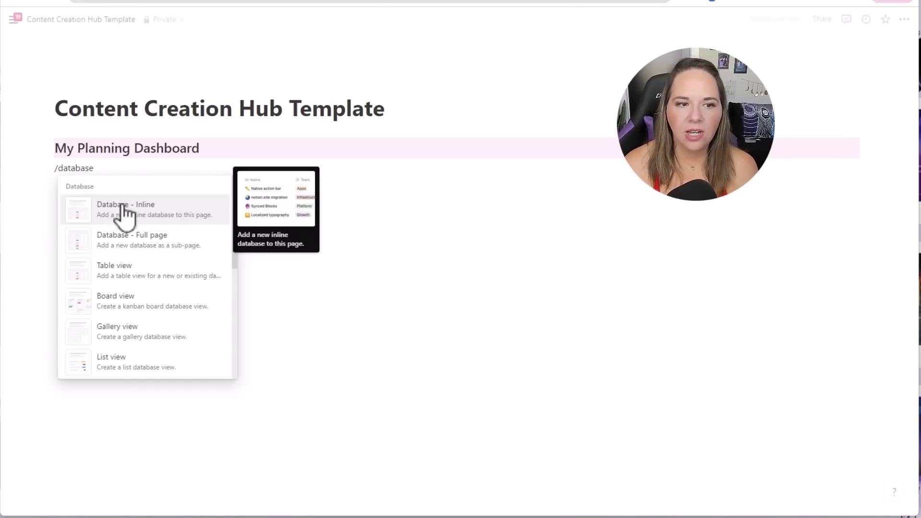
pyautogui.click(157, 223)
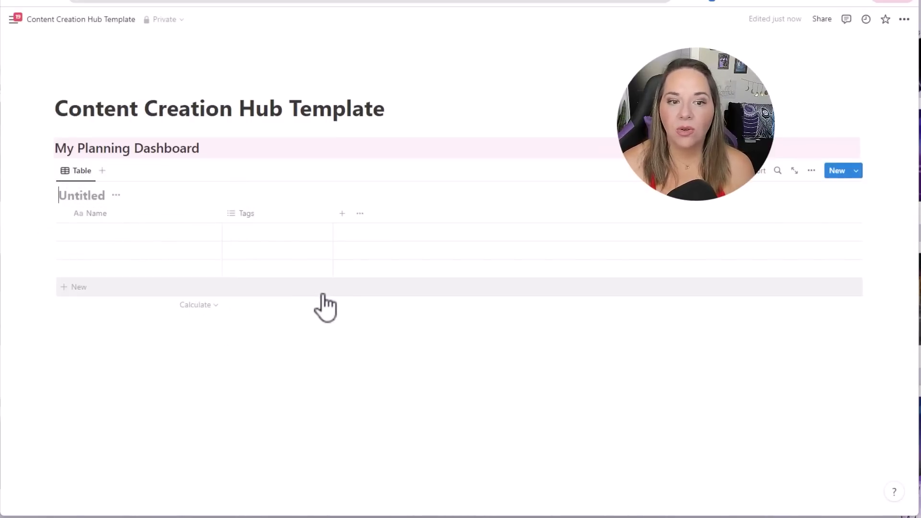
pyautogui.click(812, 172)
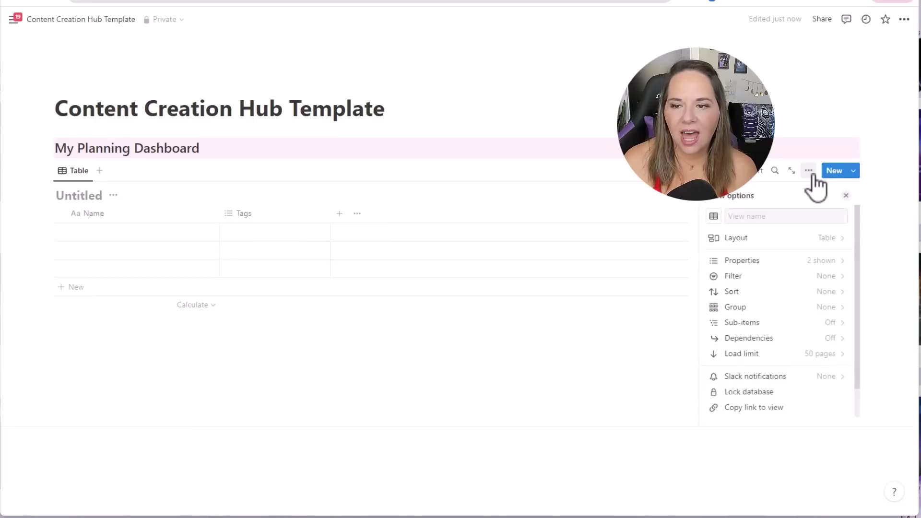
pyautogui.click(822, 237)
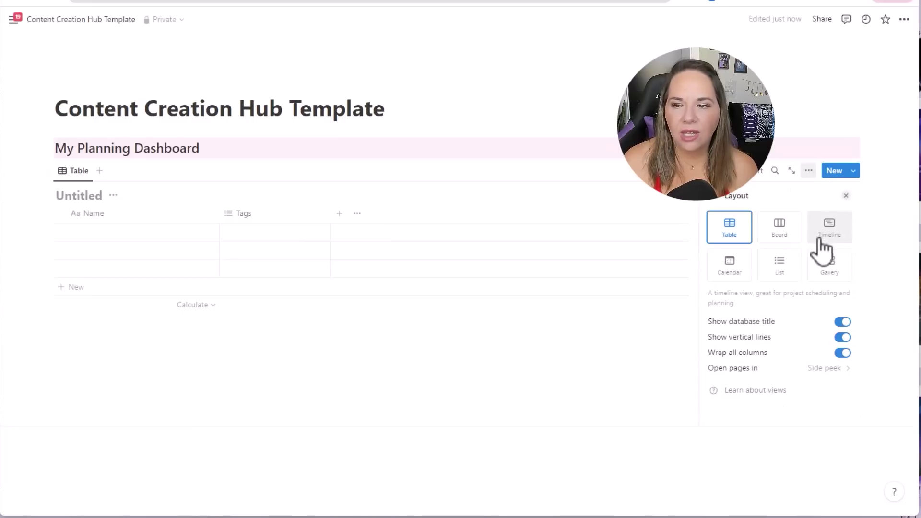
pyautogui.click(824, 278)
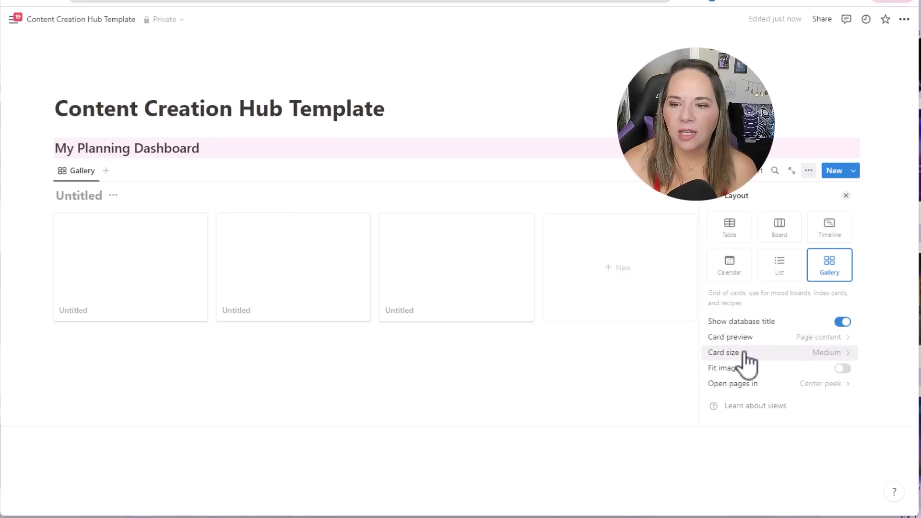
# Set the gallery's card preview to Page cover, card size to Medium and pages to open as Full page.
pyautogui.click(837, 338)
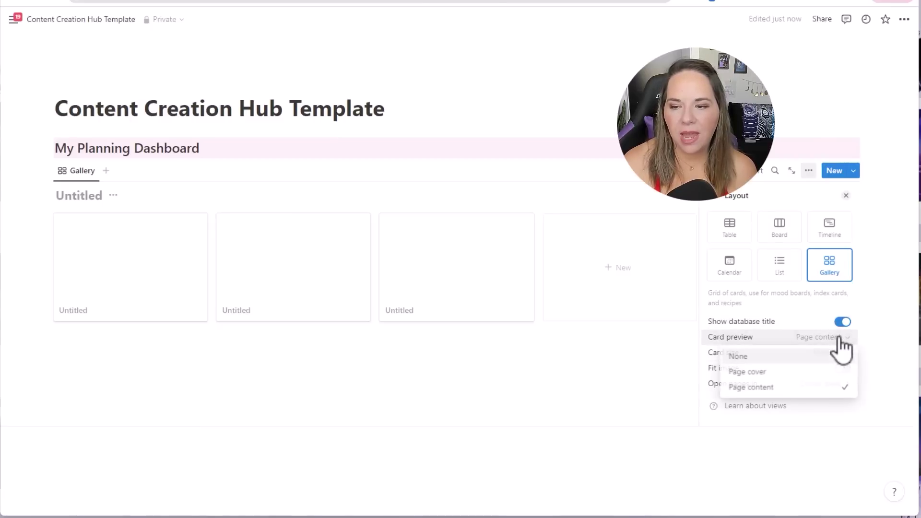
pyautogui.click(795, 375)
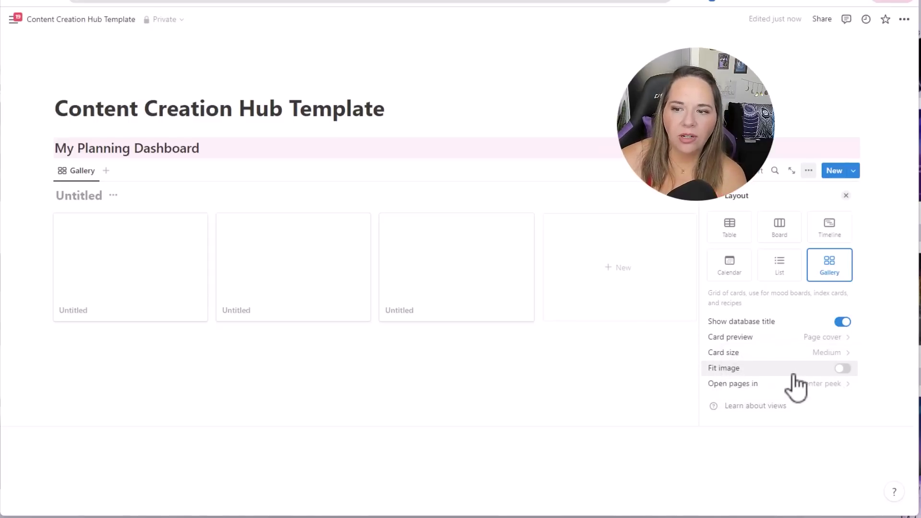
pyautogui.click(844, 354)
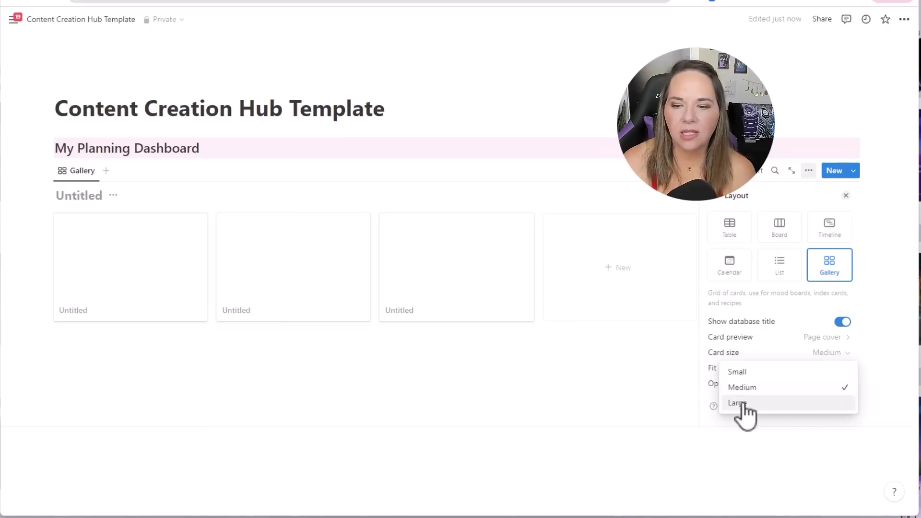
pyautogui.click(747, 387)
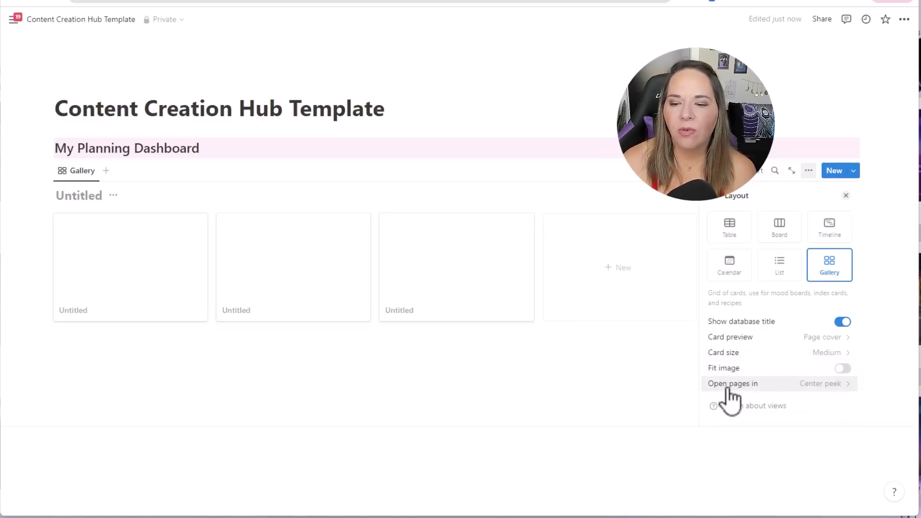
pyautogui.click(828, 386)
pyautogui.click(789, 363)
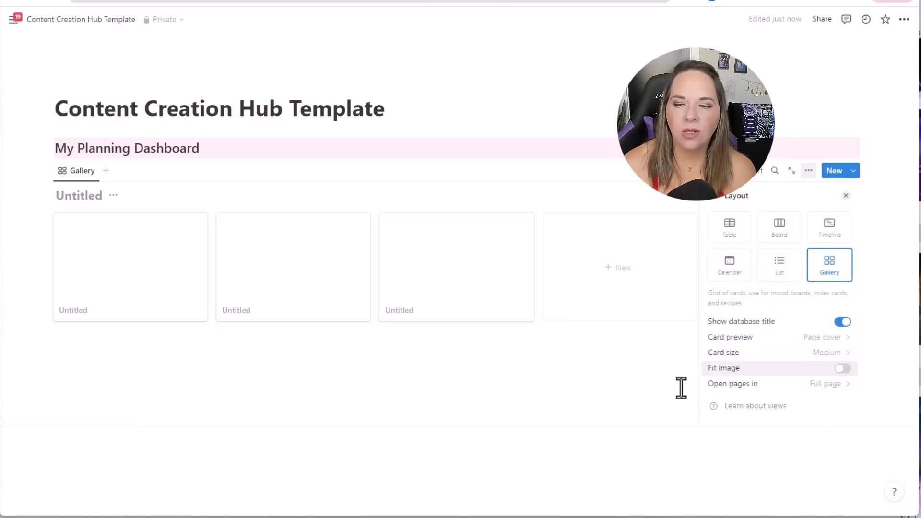
pyautogui.click(666, 404)
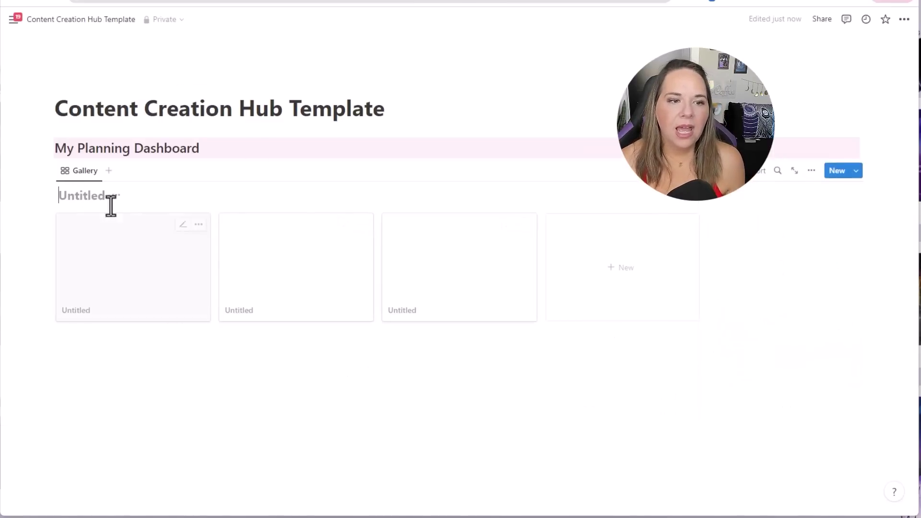
# Name the gallery database "Dashboard".
pyautogui.click(79, 195)
pyautogui.write('Dashboard')
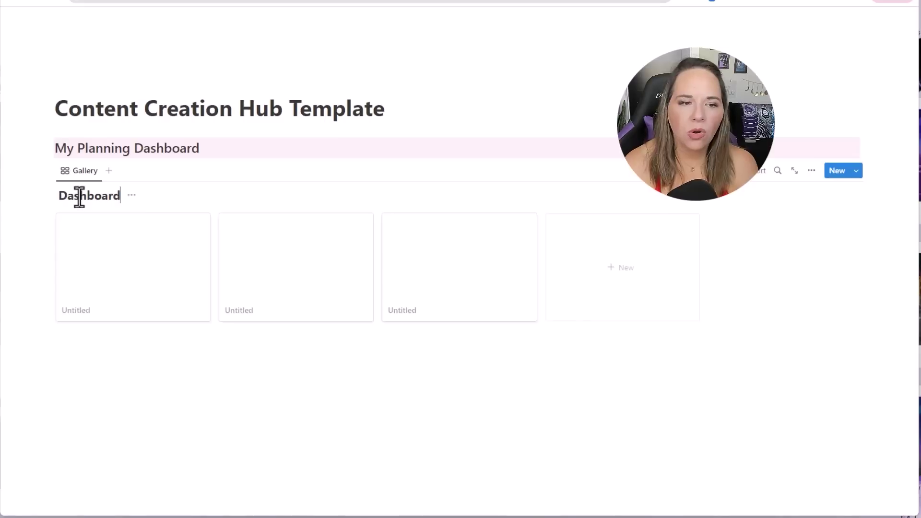
# Hide the title of the Dashboard gallery database and start an empty line below the gallery.
pyautogui.click(132, 194)
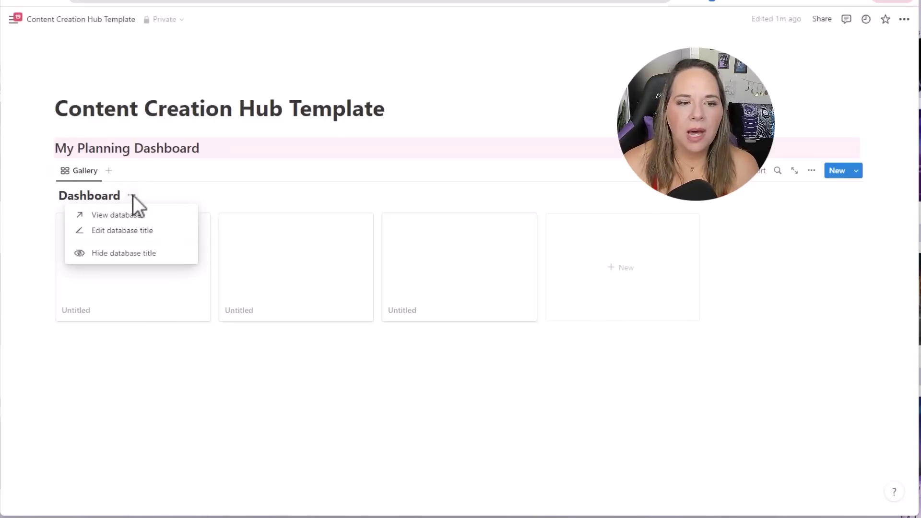
pyautogui.click(127, 254)
pyautogui.click(166, 373)
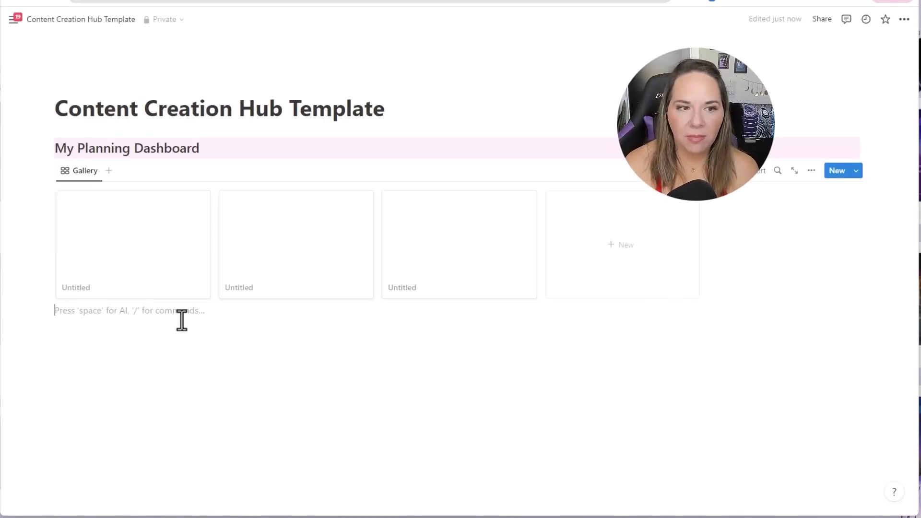
# Add a Heading 2 reading "My Master Calendar" and give it a pink background.
pyautogui.write('/h2')
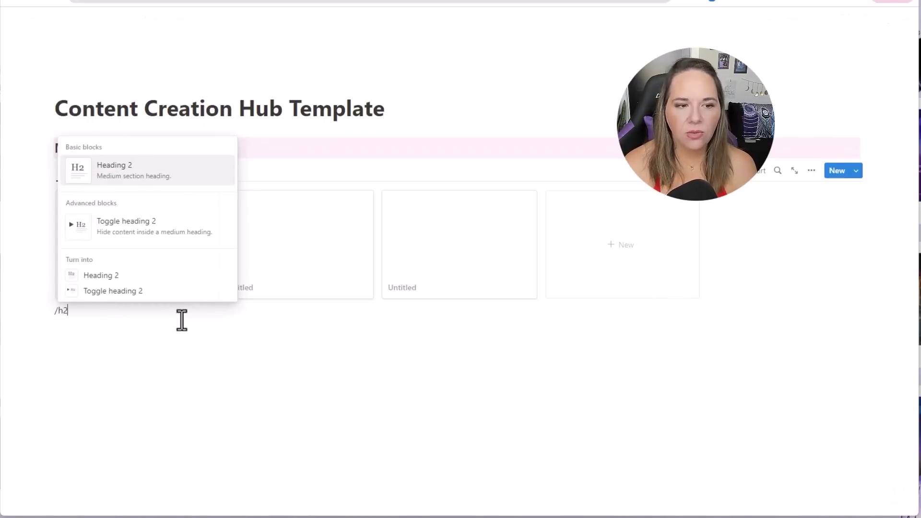
pyautogui.press('Return')
pyautogui.write('My Master Calendar')
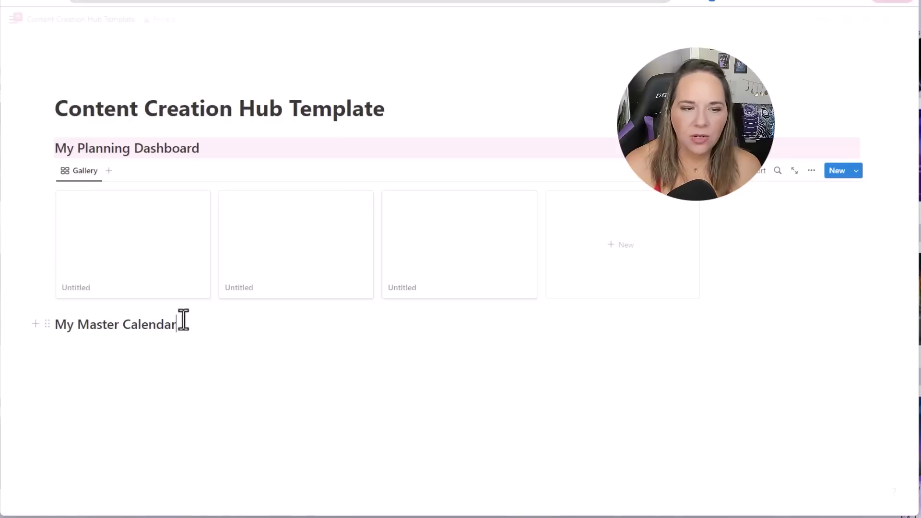
pyautogui.click(47, 324)
pyautogui.moveTo(78, 400)
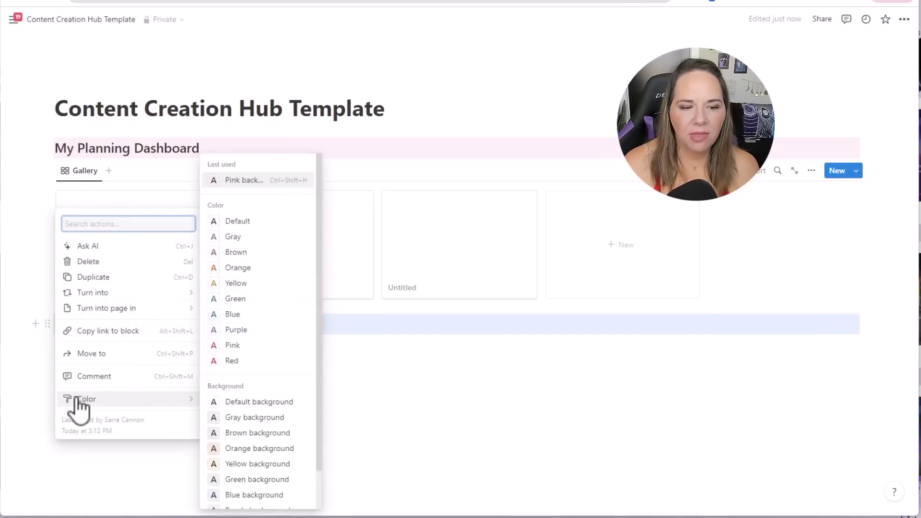
pyautogui.scroll(-2, 261, 479)
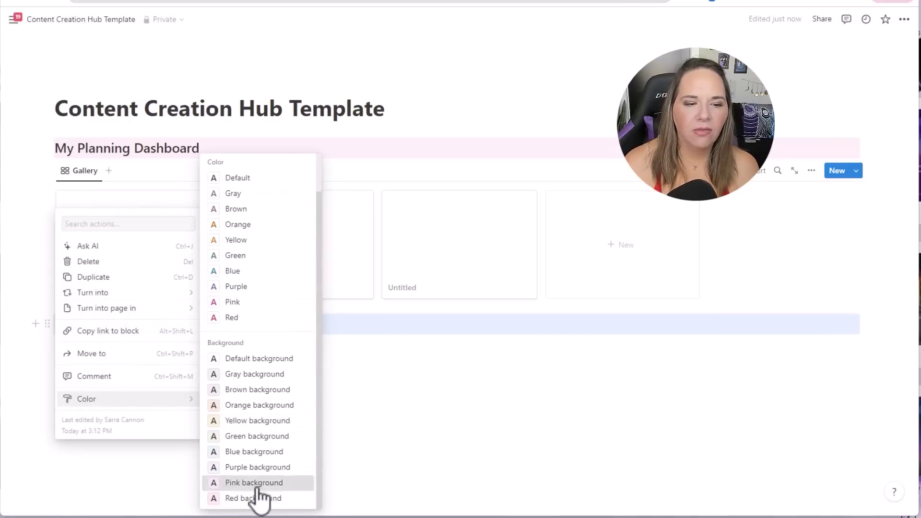
pyautogui.click(257, 485)
# Insert a new inline database below the My Master Calendar heading and switch its layout to Calendar.
pyautogui.click(140, 361)
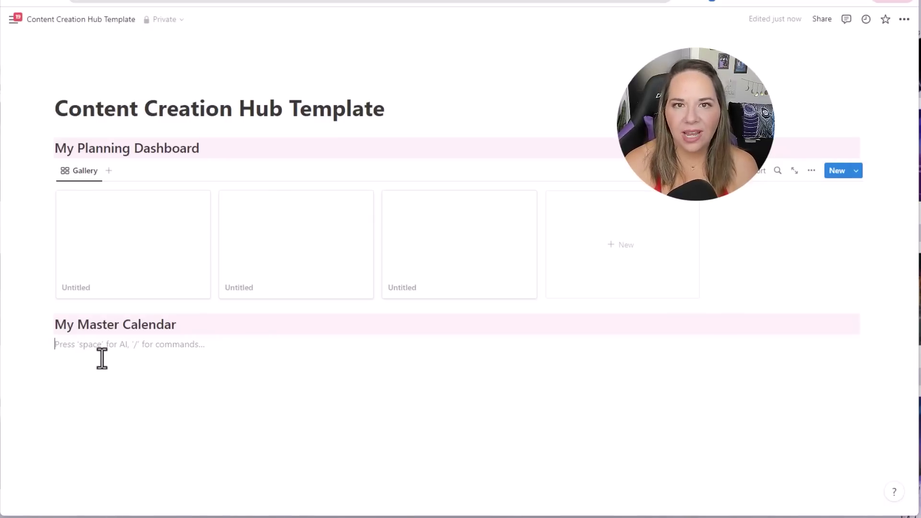
pyautogui.write('/datab')
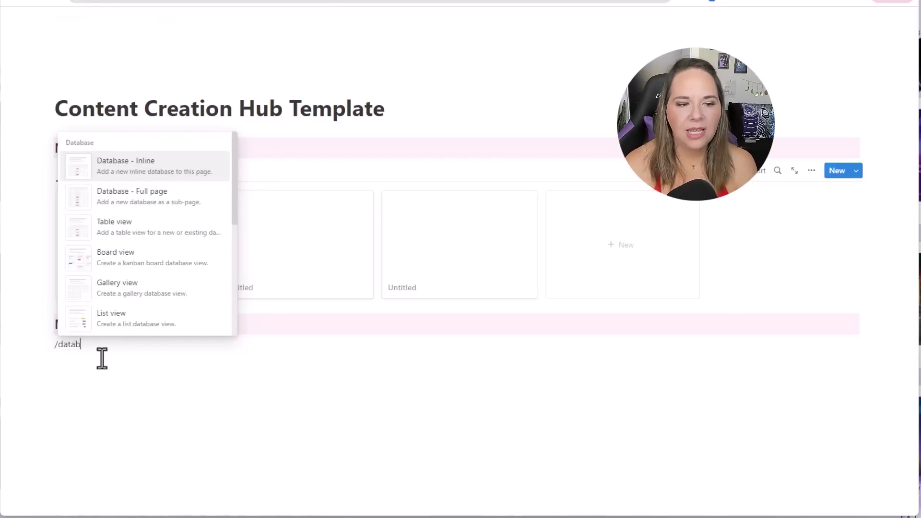
pyautogui.click(148, 169)
pyautogui.scroll(-2, 475, 380)
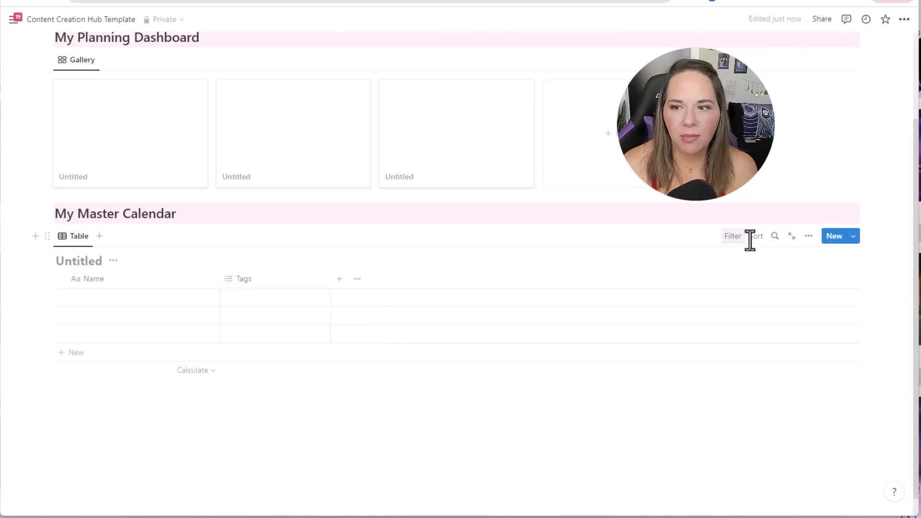
pyautogui.click(809, 236)
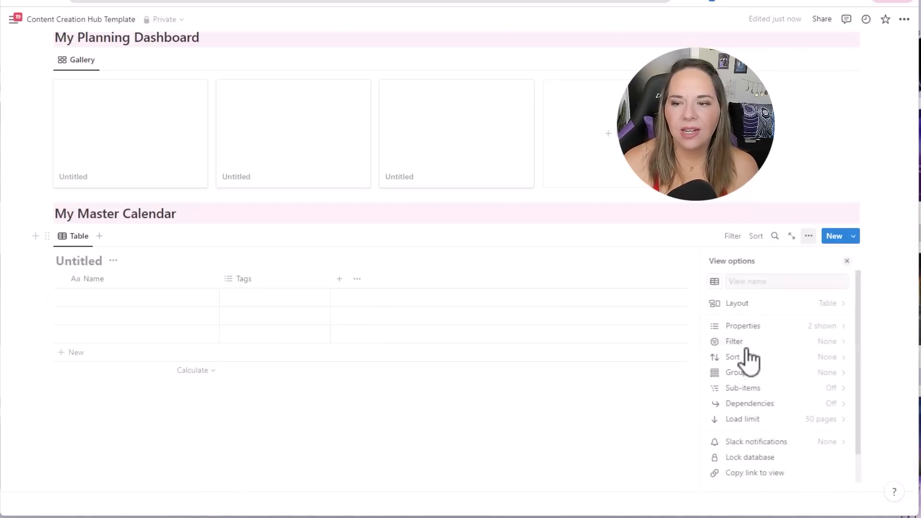
pyautogui.click(759, 309)
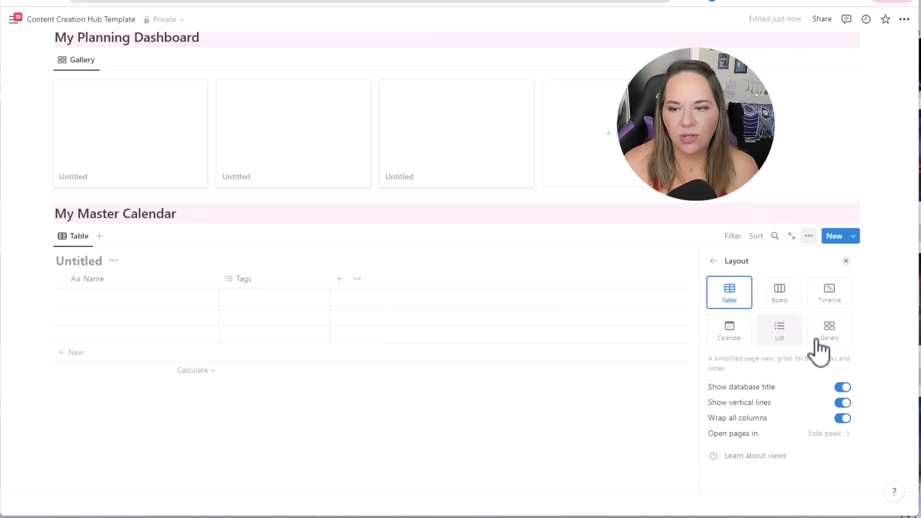
pyautogui.click(731, 336)
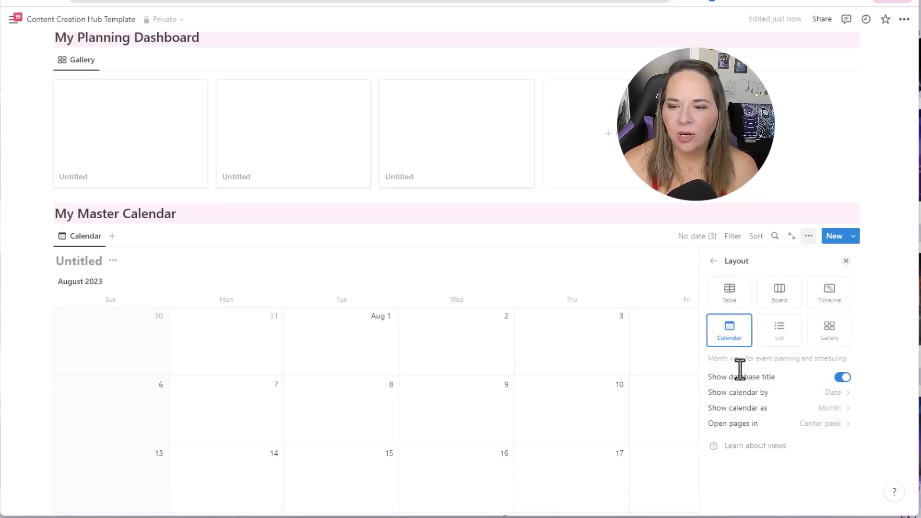
# Set the calendar to show by Date, display as Month and open its pages as Full page.
pyautogui.click(839, 396)
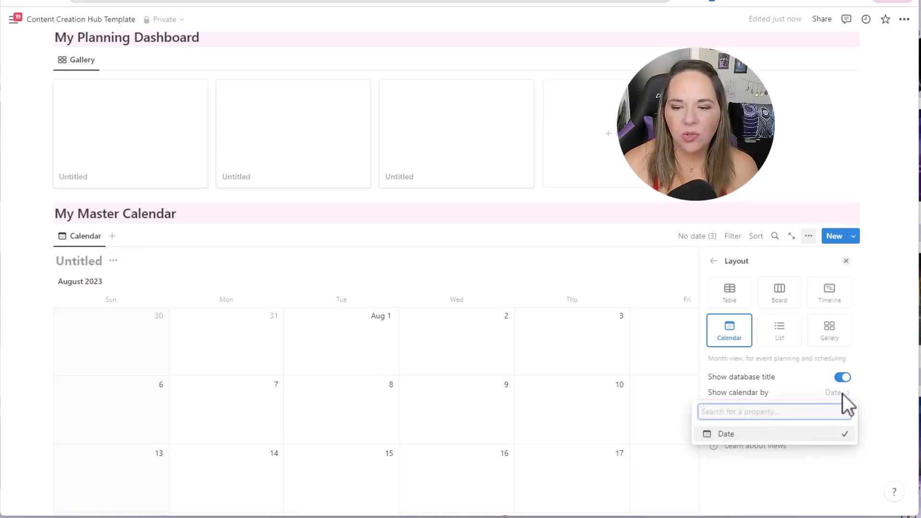
pyautogui.click(837, 434)
pyautogui.click(837, 408)
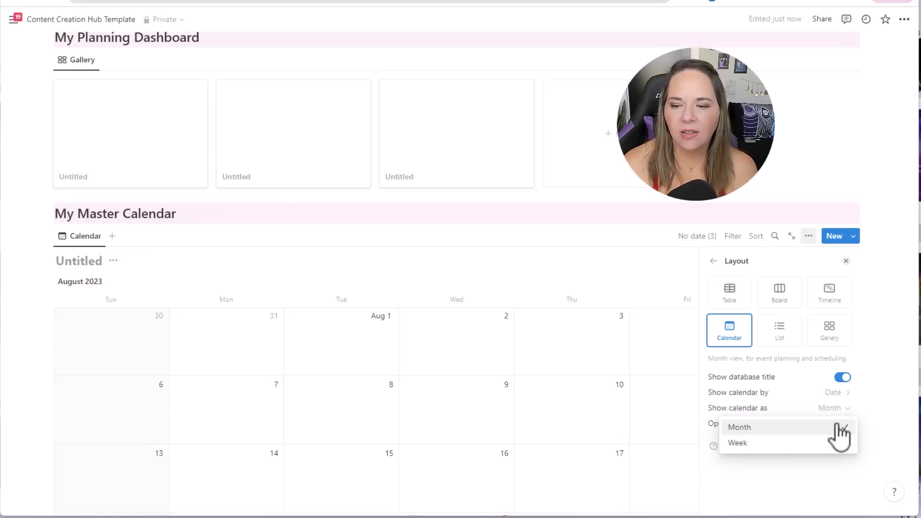
pyautogui.click(837, 427)
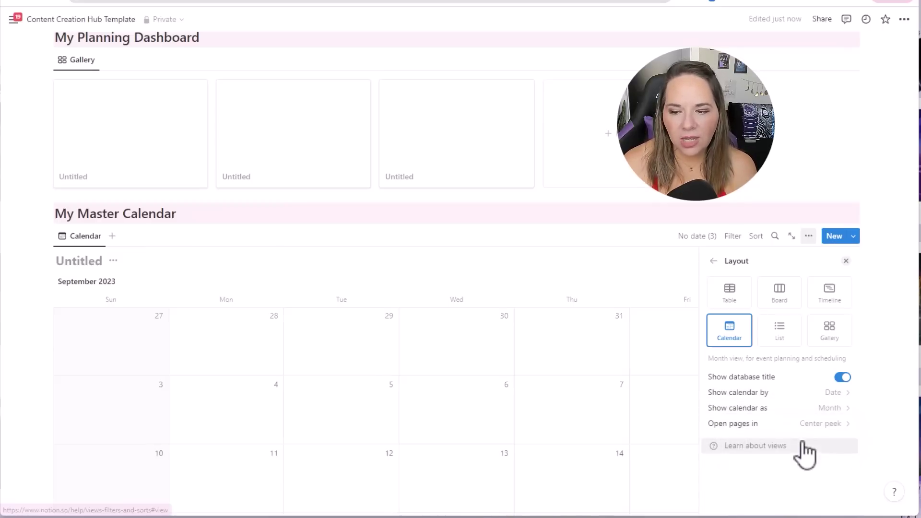
pyautogui.click(829, 424)
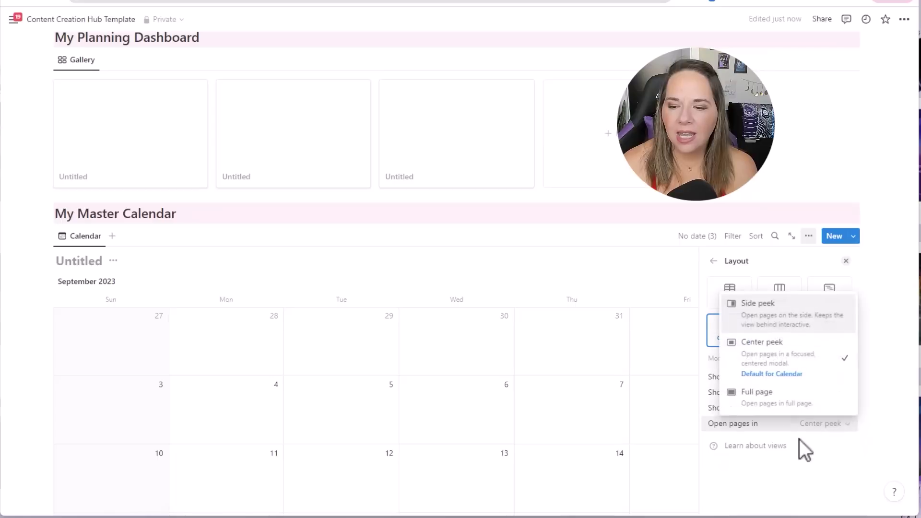
pyautogui.click(778, 402)
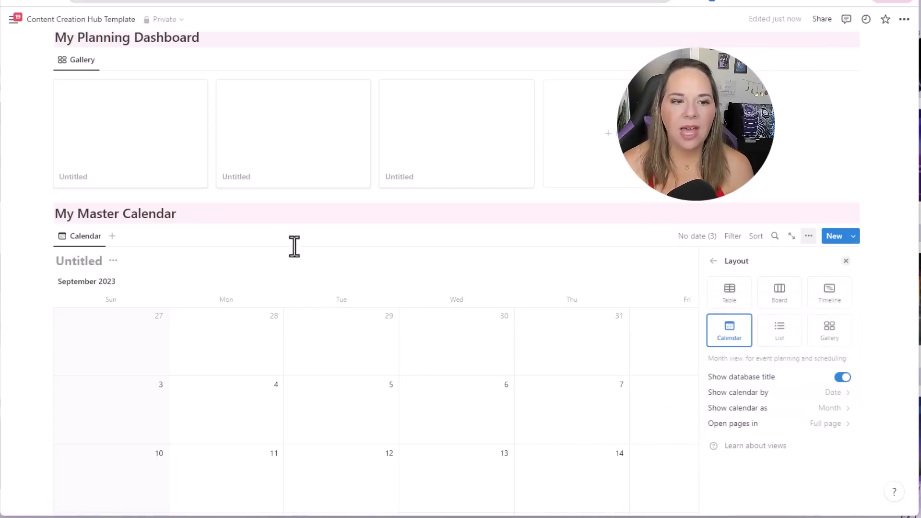
# Name the calendar database "Master Calendar Template" and hide its title on the page.
pyautogui.click(84, 263)
pyautogui.write('Mas')
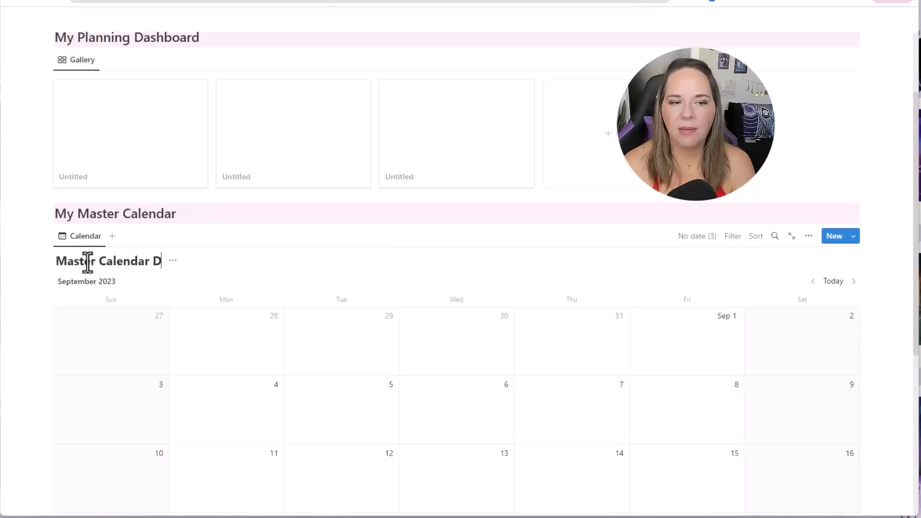
pyautogui.write('ter Calendar Template')
pyautogui.click(216, 261)
pyautogui.click(214, 318)
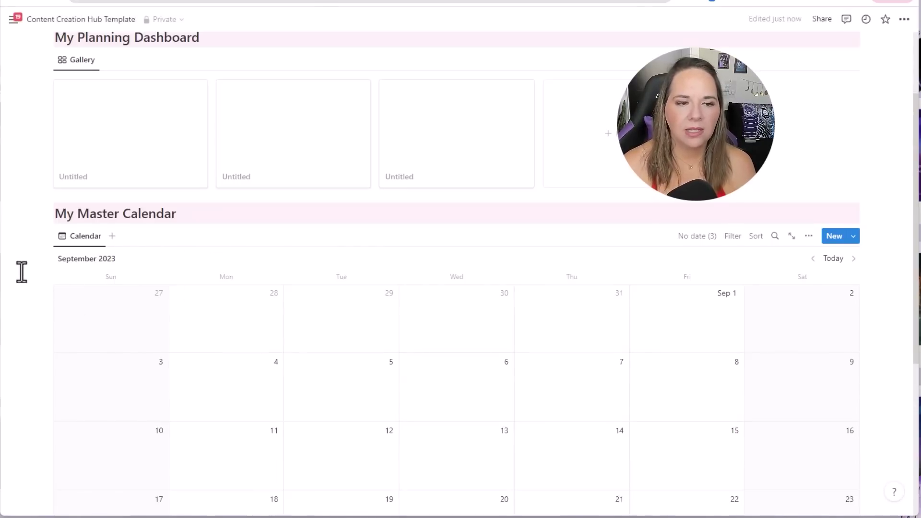
# Create a new calendar page on September 1, 2023 and set it to full width.
pyautogui.scroll(-4, 45, 295)
pyautogui.scroll(5, 44, 297)
pyautogui.scroll(1, 44, 298)
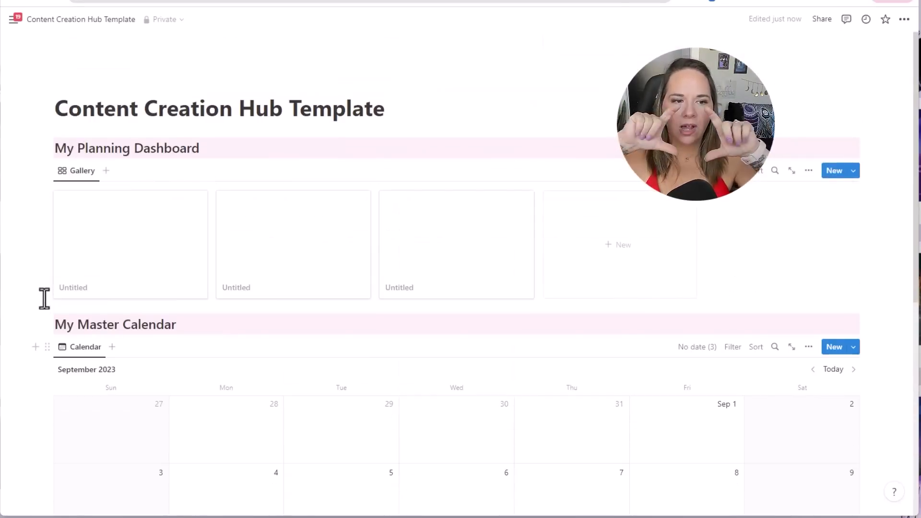
pyautogui.scroll(-5, 46, 299)
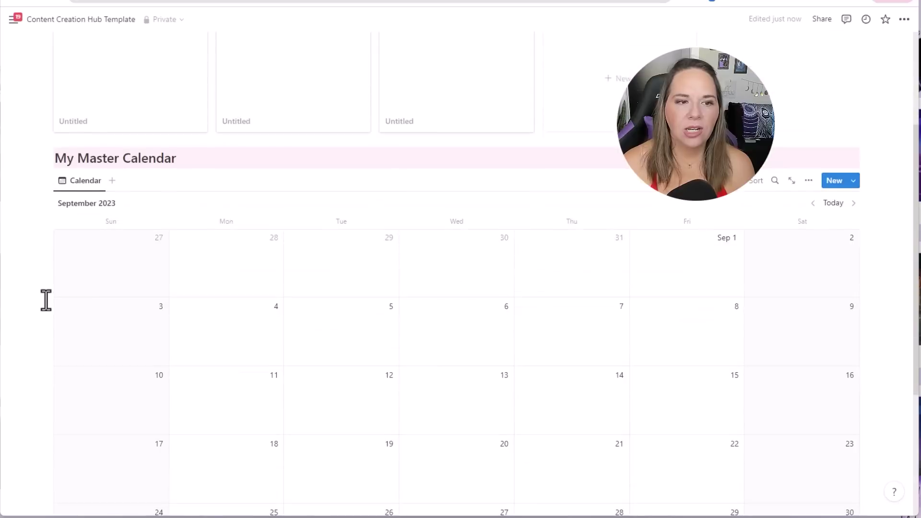
pyautogui.scroll(-1, 62, 313)
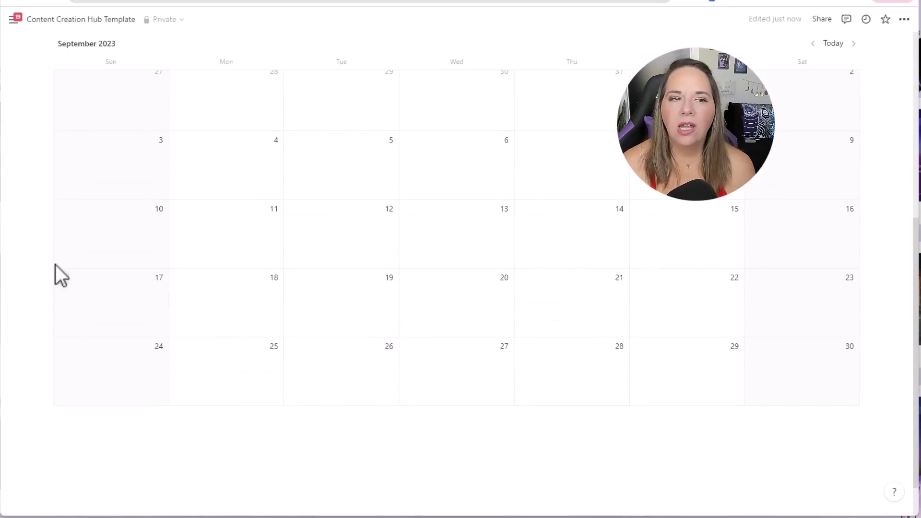
pyautogui.scroll(1, 238, 202)
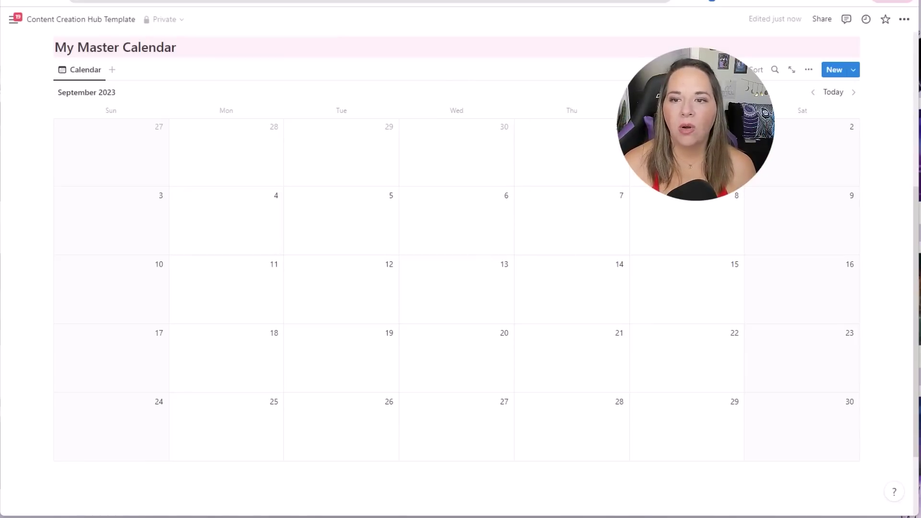
pyautogui.click(638, 127)
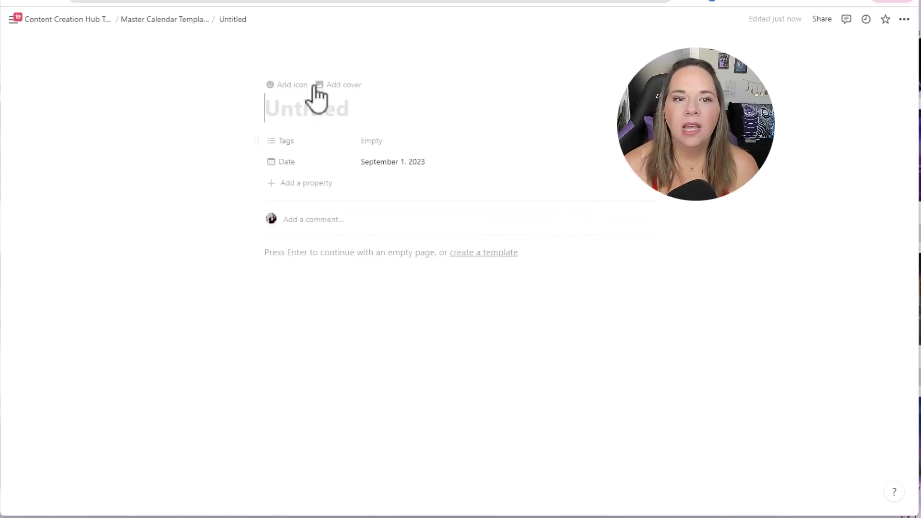
pyautogui.click(904, 20)
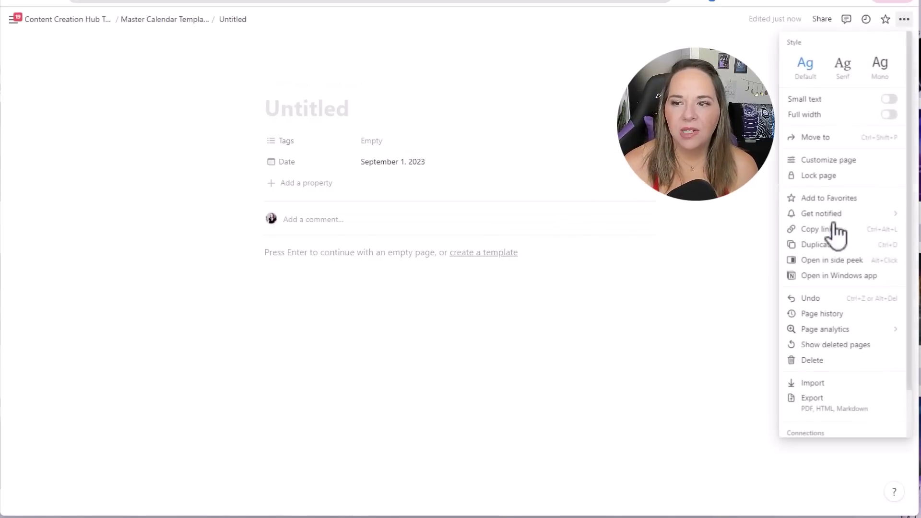
pyautogui.click(889, 115)
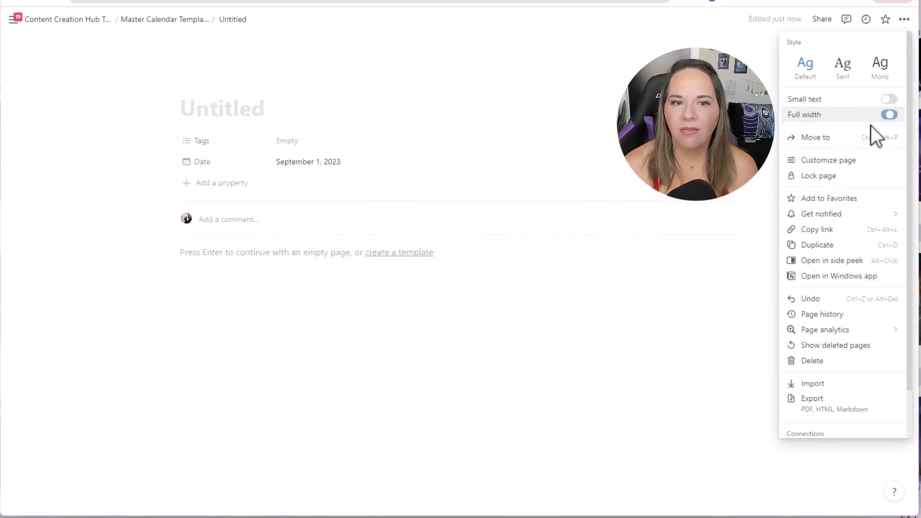
pyautogui.click(235, 293)
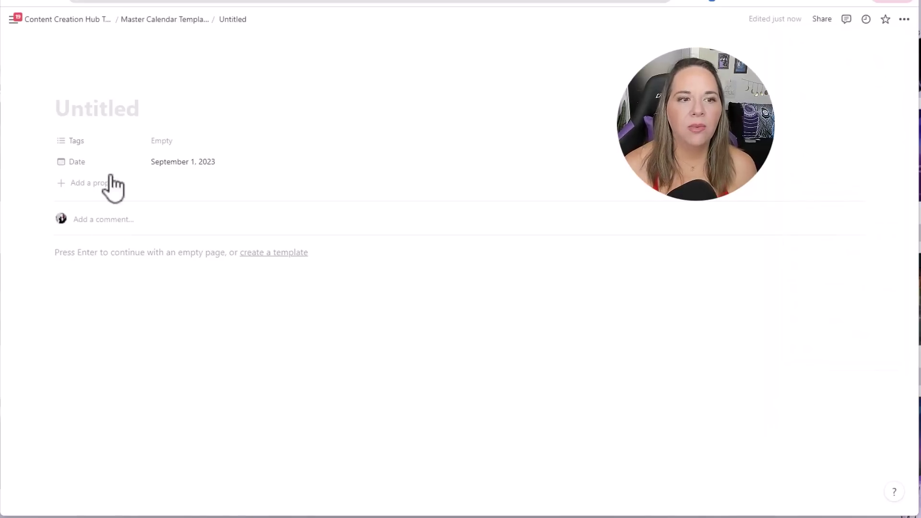
# Title the new page "Content Template" and give it a light bulb emoji as its icon.
pyautogui.click(103, 106)
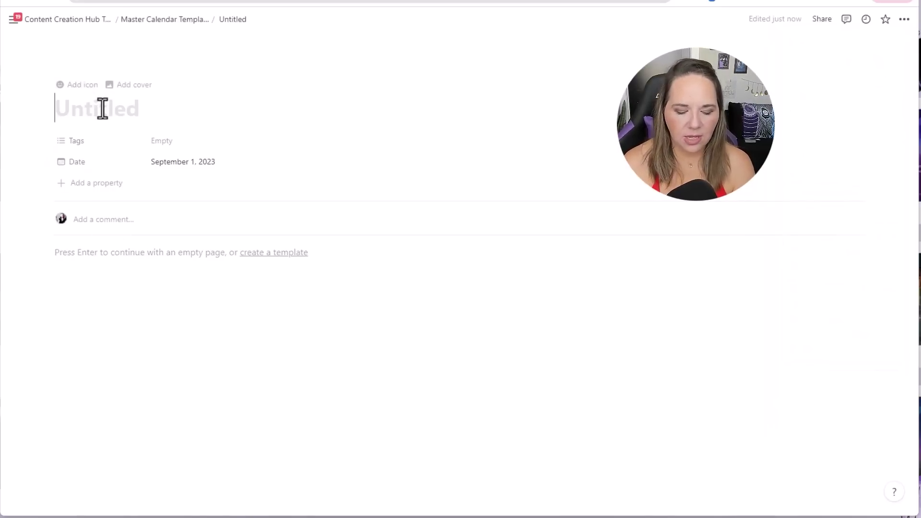
pyautogui.write('Cot')
pyautogui.press('BackSpace')
pyautogui.write('ntent Template')
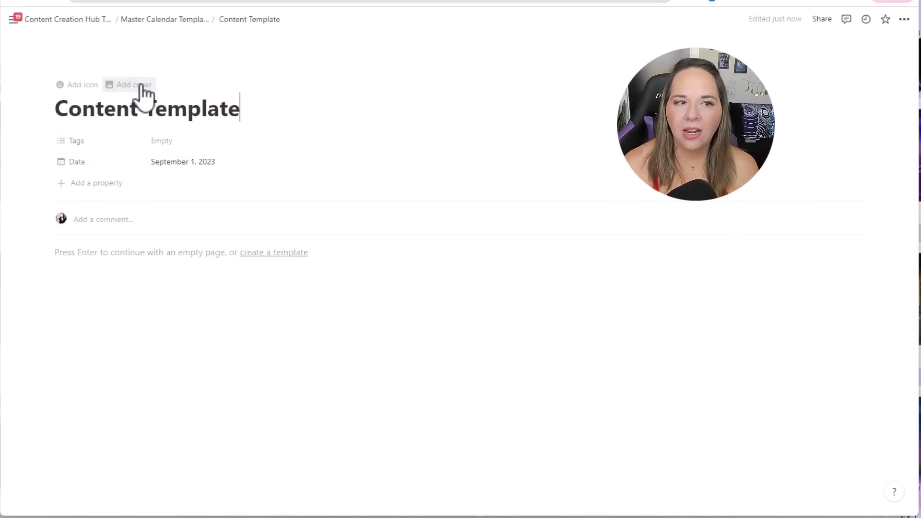
pyautogui.click(84, 84)
pyautogui.click(87, 92)
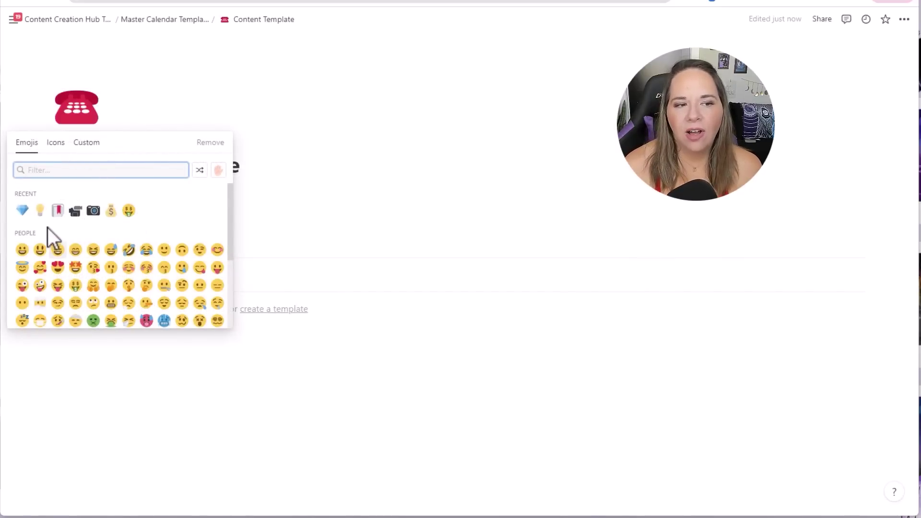
pyautogui.click(41, 212)
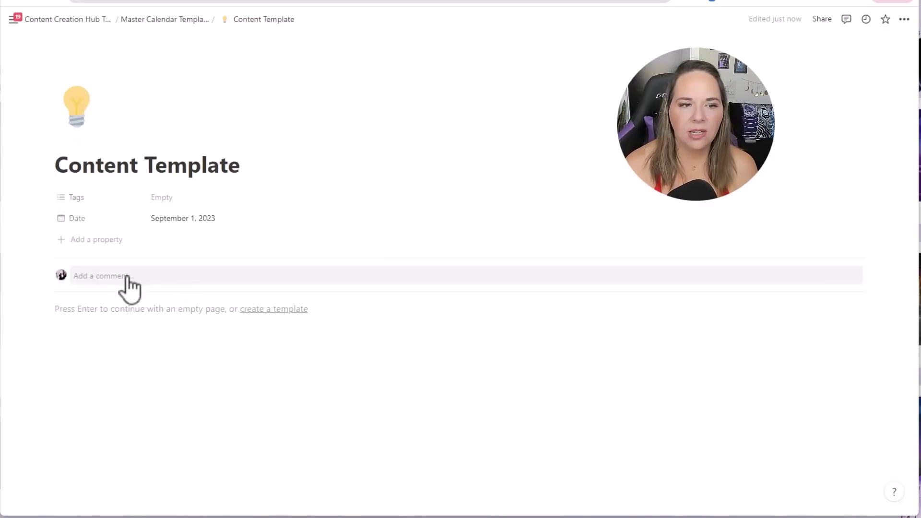
# Rename the page's Date property to "Publish Date".
pyautogui.click(76, 220)
pyautogui.click(103, 241)
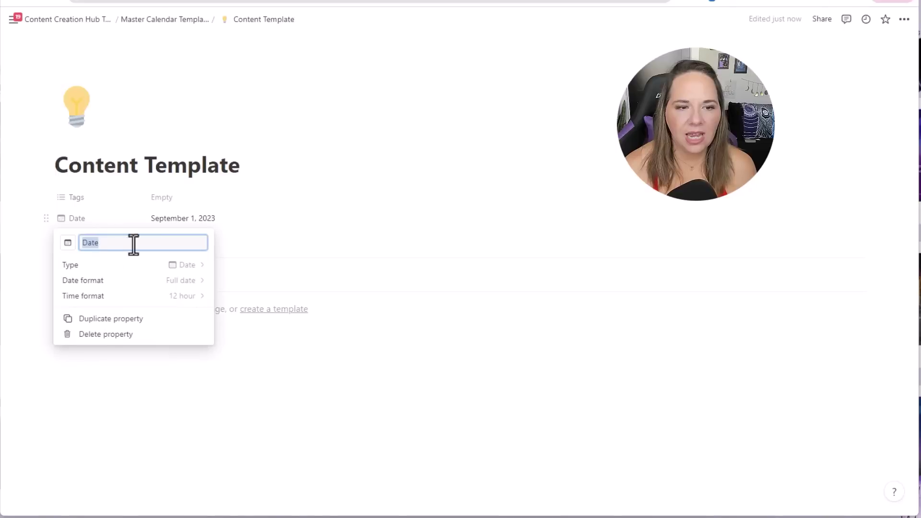
pyautogui.write('Publis')
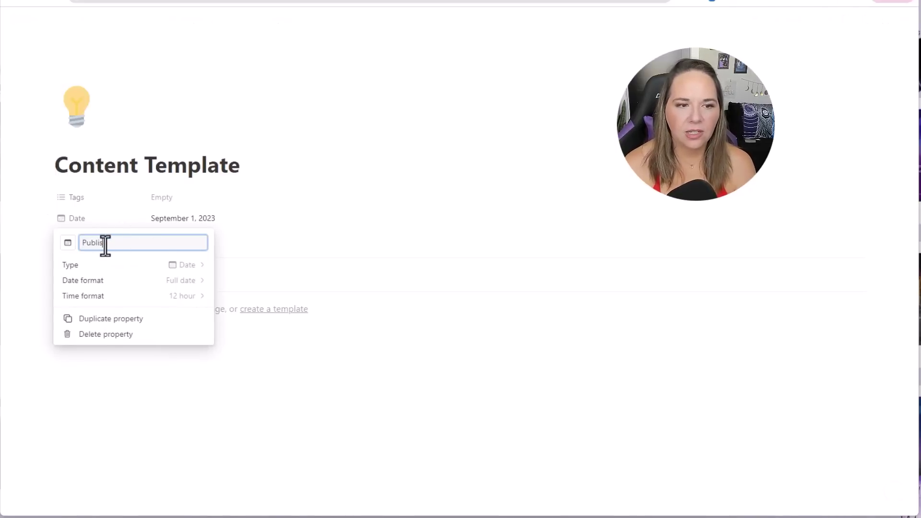
pyautogui.write('h Date')
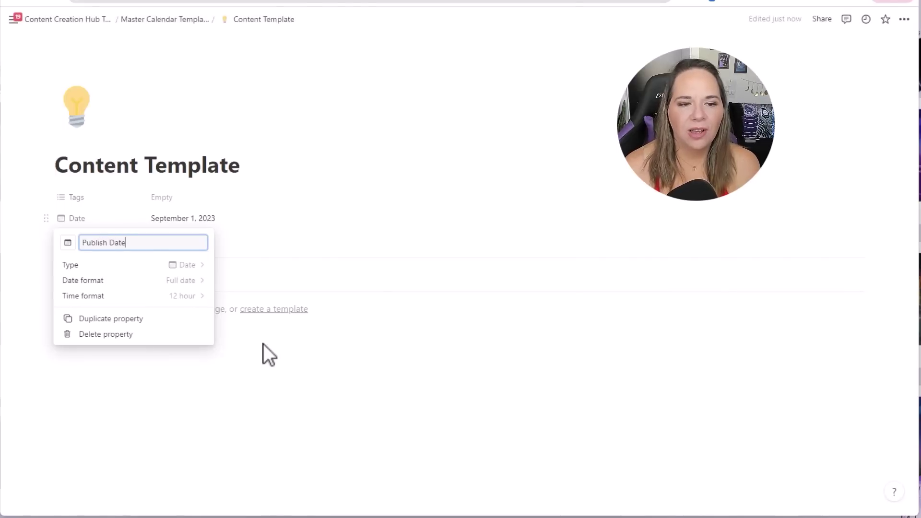
pyautogui.click(260, 357)
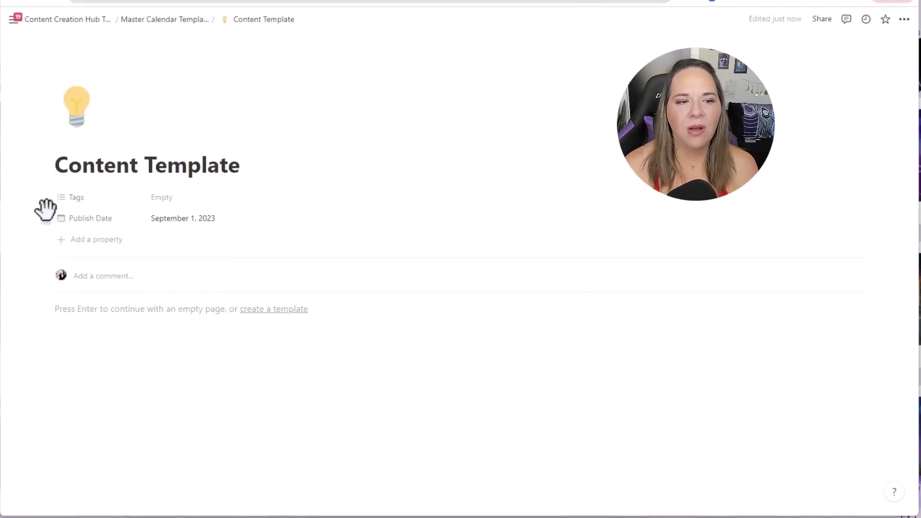
# Move the Publish Date property above the Tags property on the Content Template page.
pyautogui.moveTo(46, 216); pyautogui.dragTo(48, 193)
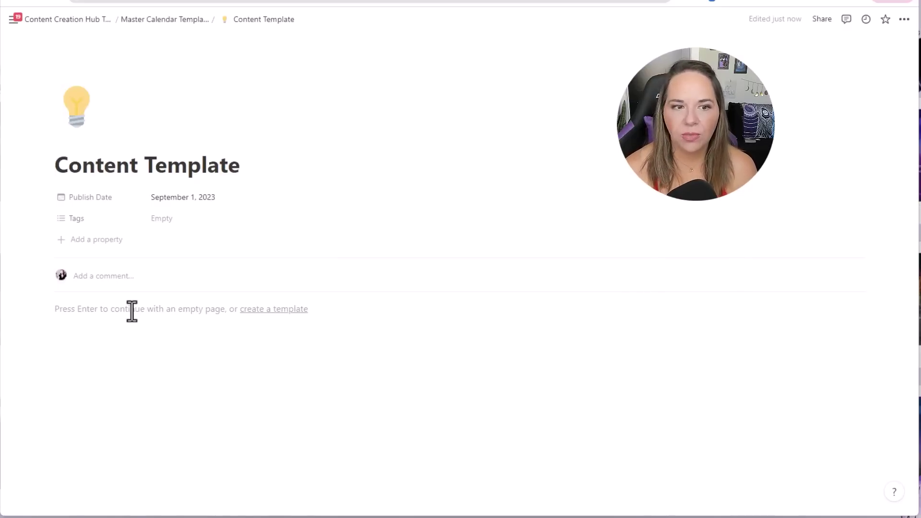
# Add a checkbox property named "Done" and place it between Publish Date and Tags.
pyautogui.click(97, 242)
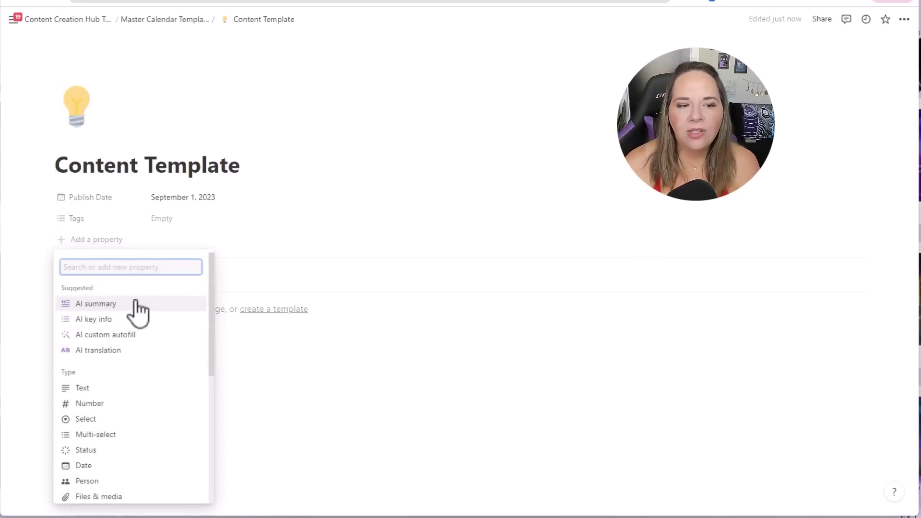
pyautogui.scroll(-1, 141, 406)
pyautogui.scroll(-2, 144, 411)
pyautogui.scroll(5, 134, 405)
pyautogui.click(26, 310)
pyautogui.click(61, 242)
pyautogui.scroll(-5, 120, 332)
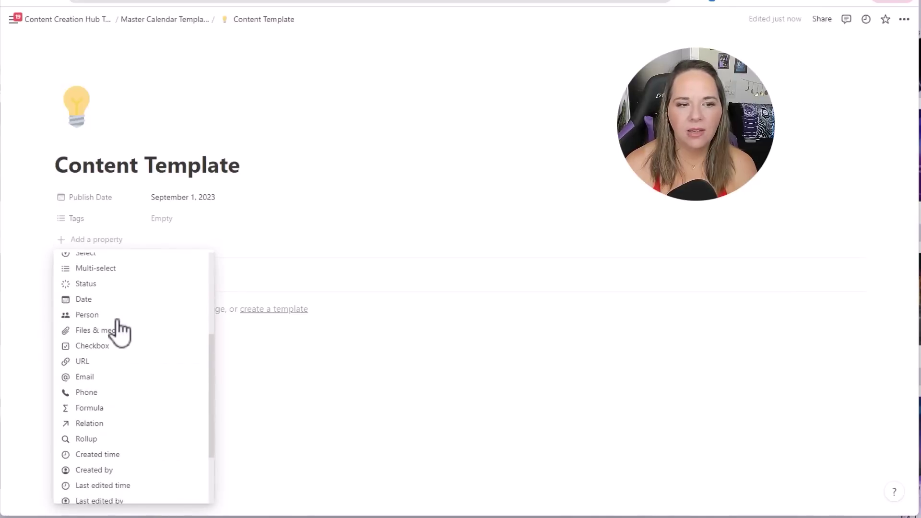
pyautogui.scroll(4, 118, 333)
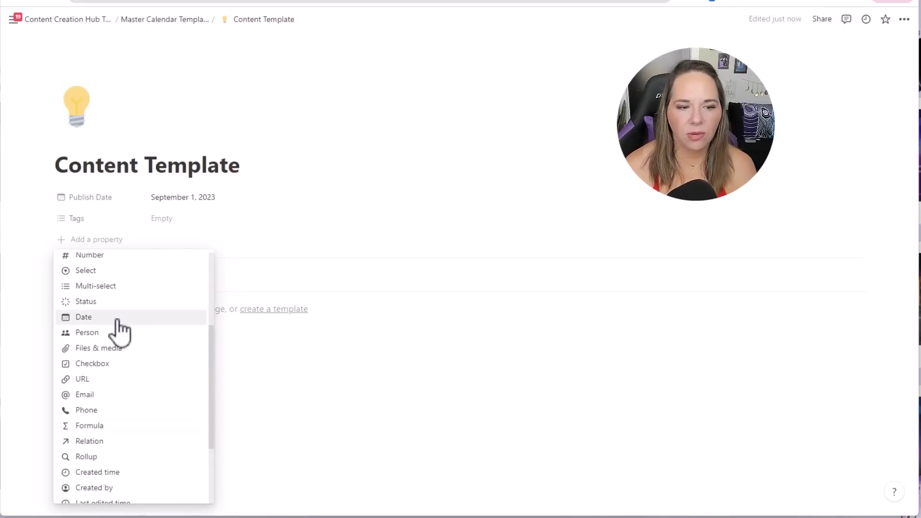
pyautogui.scroll(1, 130, 377)
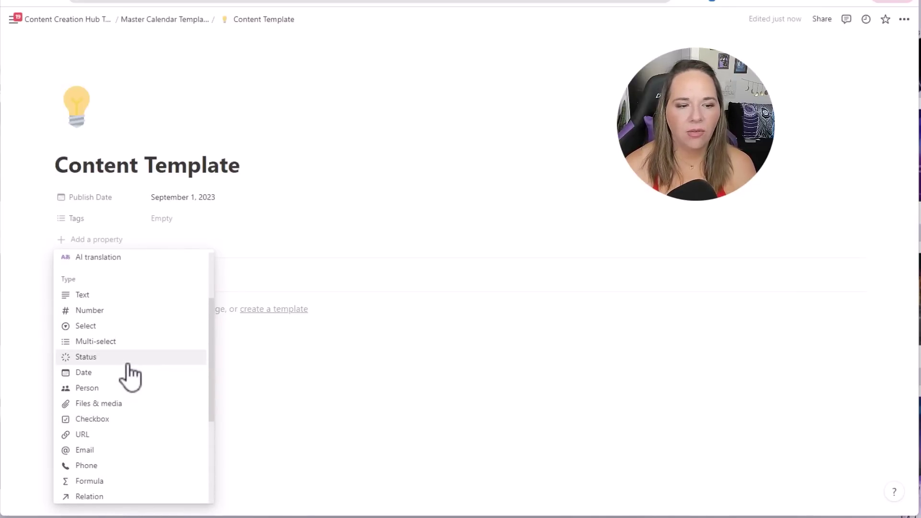
pyautogui.scroll(-1, 128, 368)
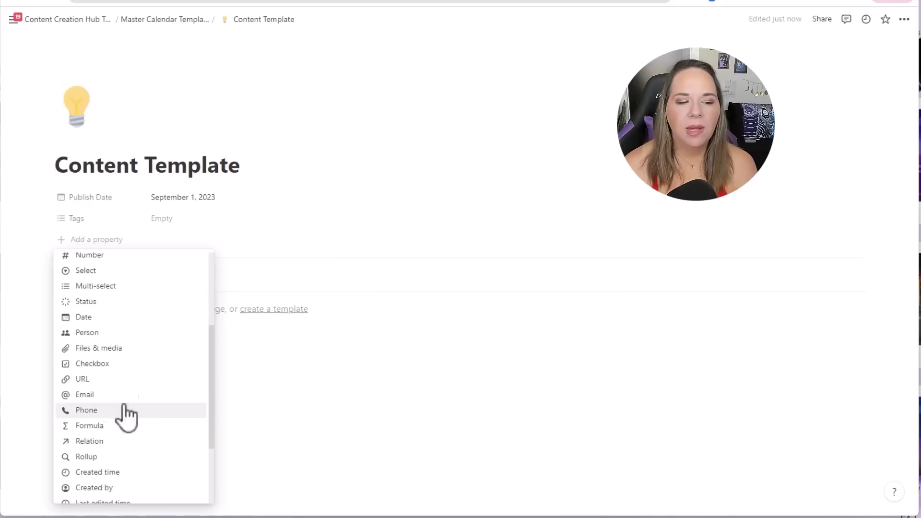
pyautogui.click(121, 369)
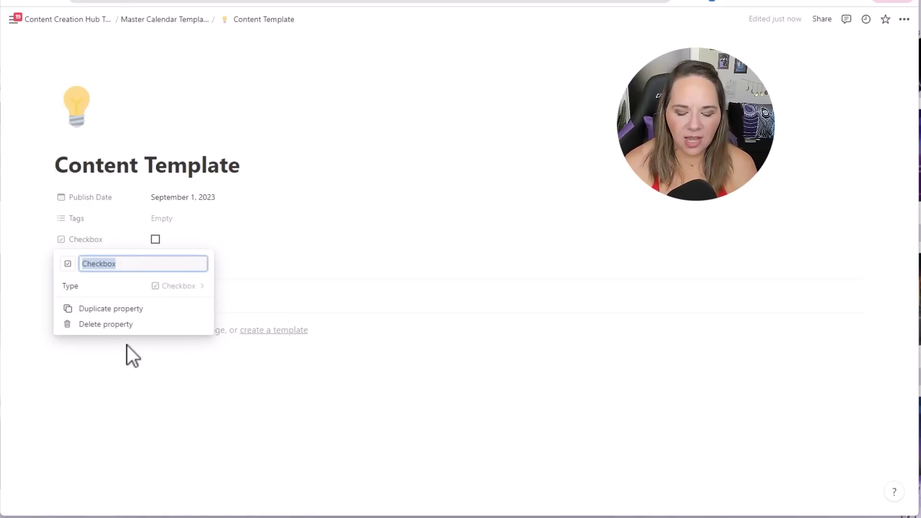
pyautogui.write('Done')
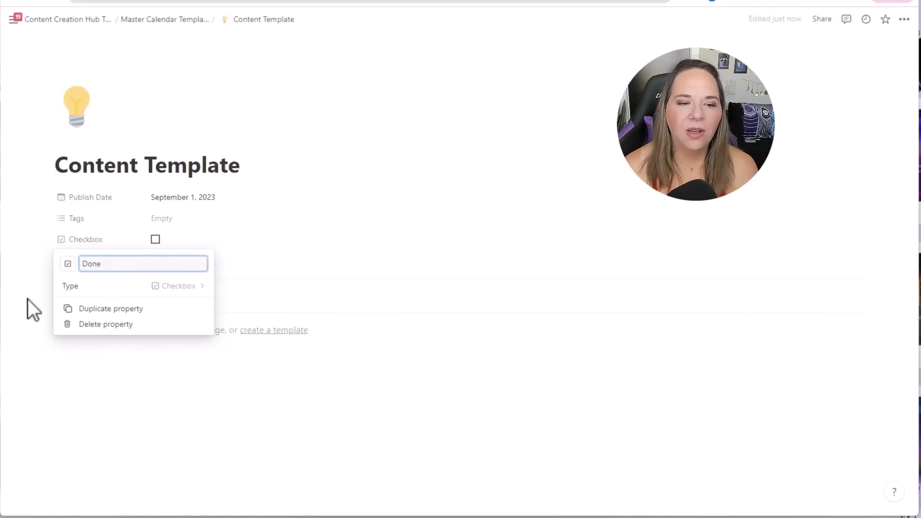
pyautogui.click(40, 280)
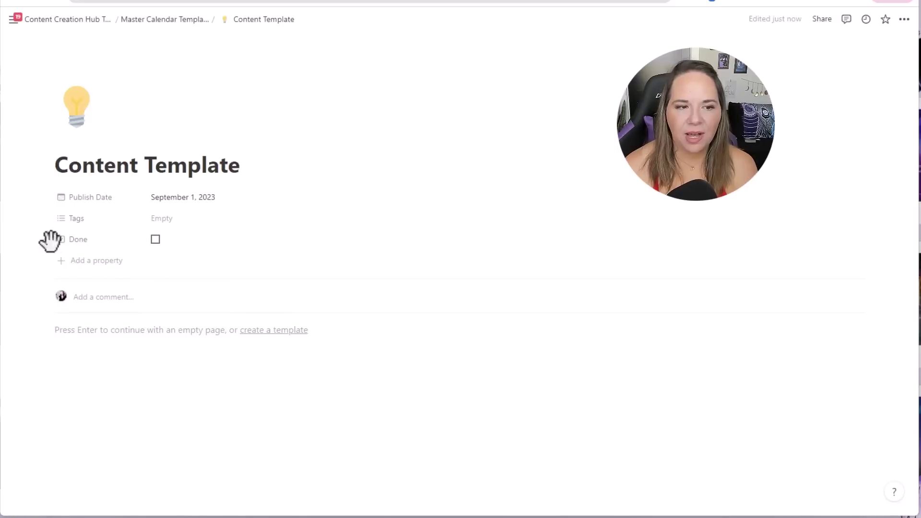
pyautogui.moveTo(46, 239); pyautogui.dragTo(47, 206)
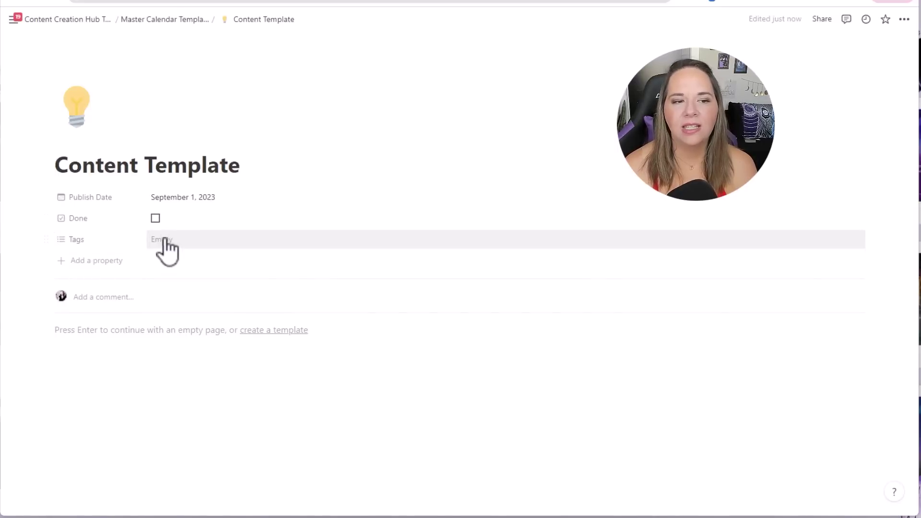
# Test the Done checkbox by toggling it on and off.
pyautogui.click(155, 218)
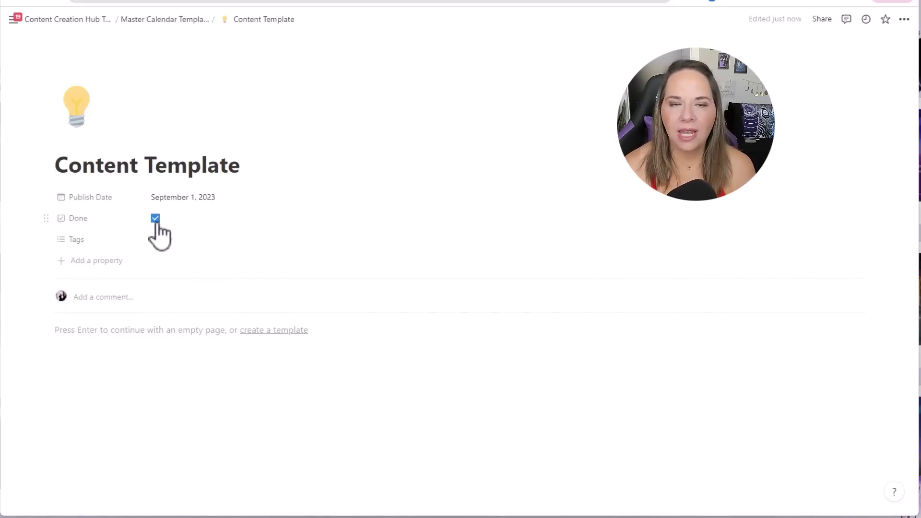
pyautogui.click(156, 218)
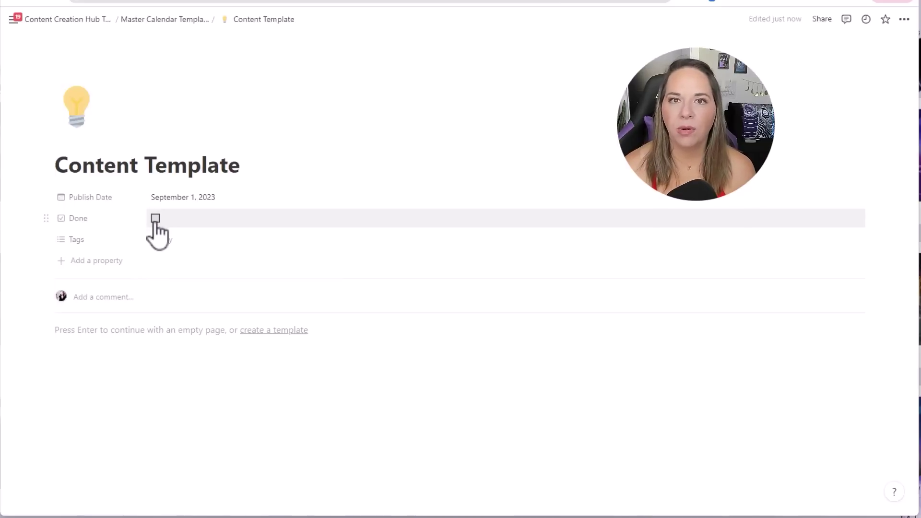
pyautogui.click(156, 218)
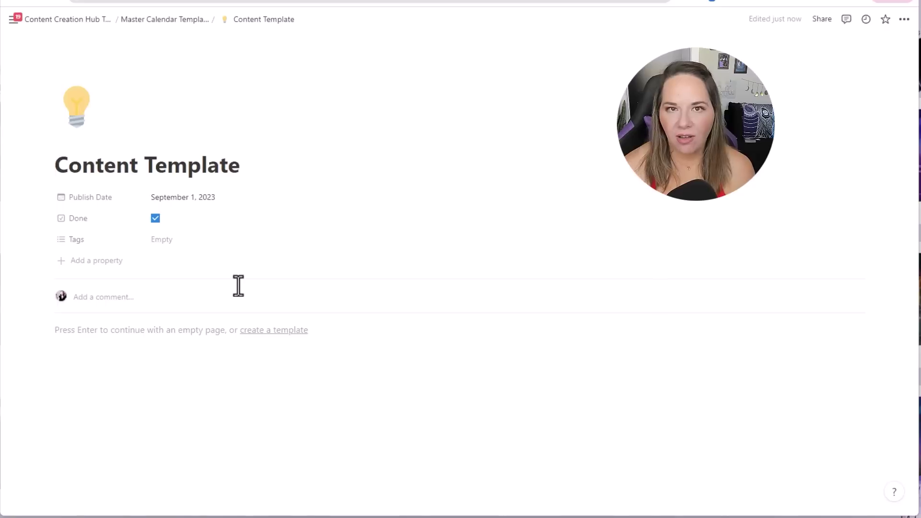
pyautogui.click(155, 219)
pyautogui.click(155, 218)
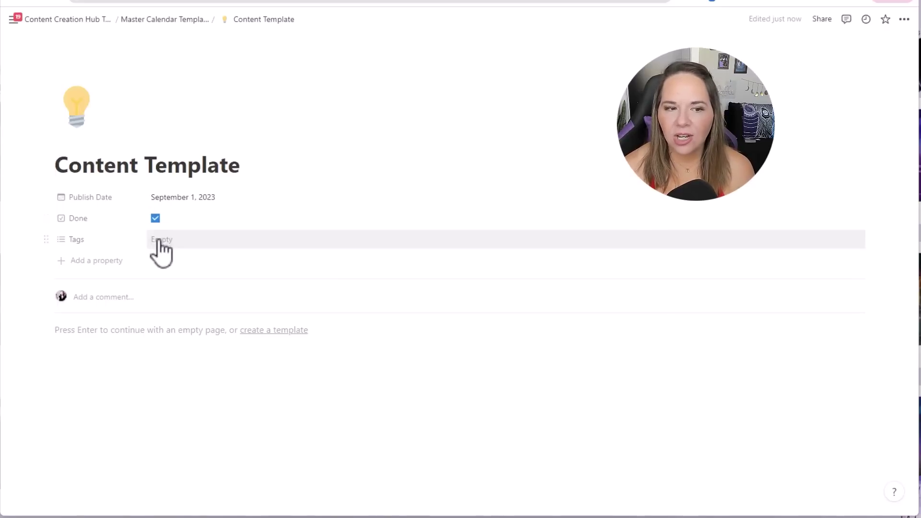
pyautogui.click(155, 219)
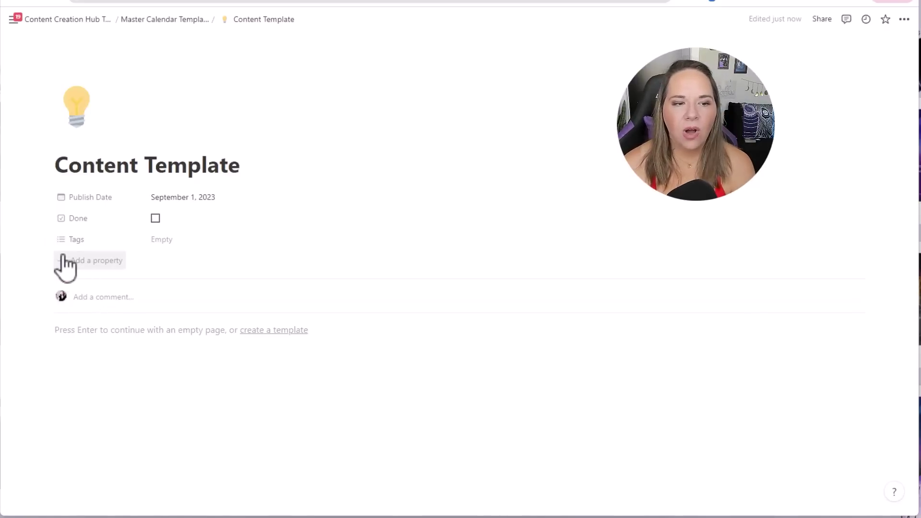
# Rename the Tags property to "Content Type", keeping Multi-select as its type.
pyautogui.click(72, 236)
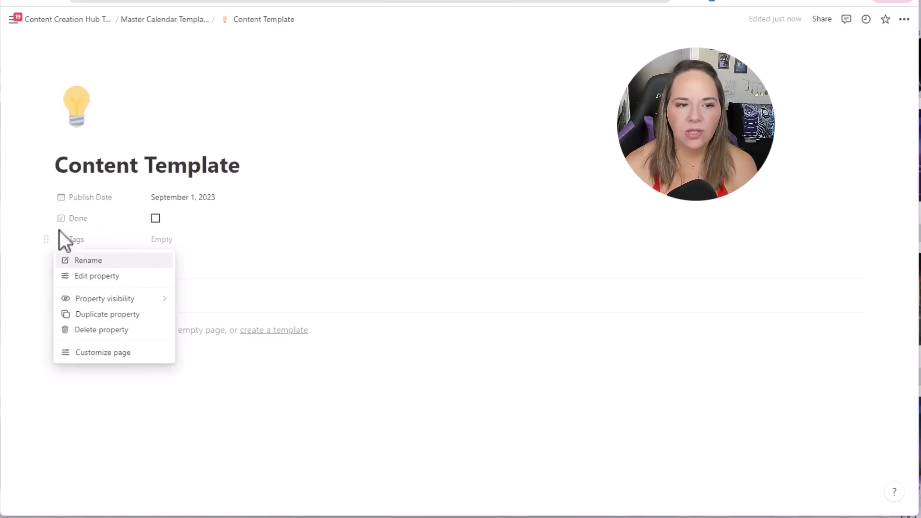
pyautogui.click(95, 260)
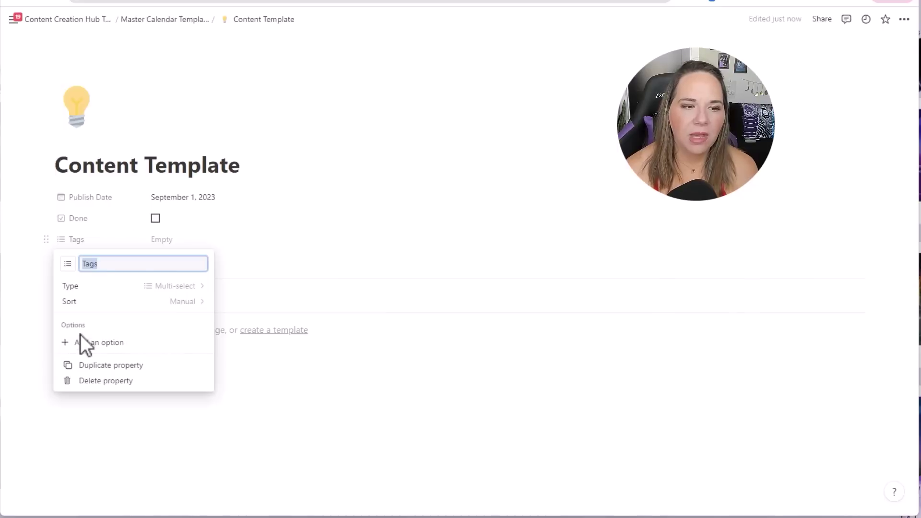
pyautogui.click(186, 290)
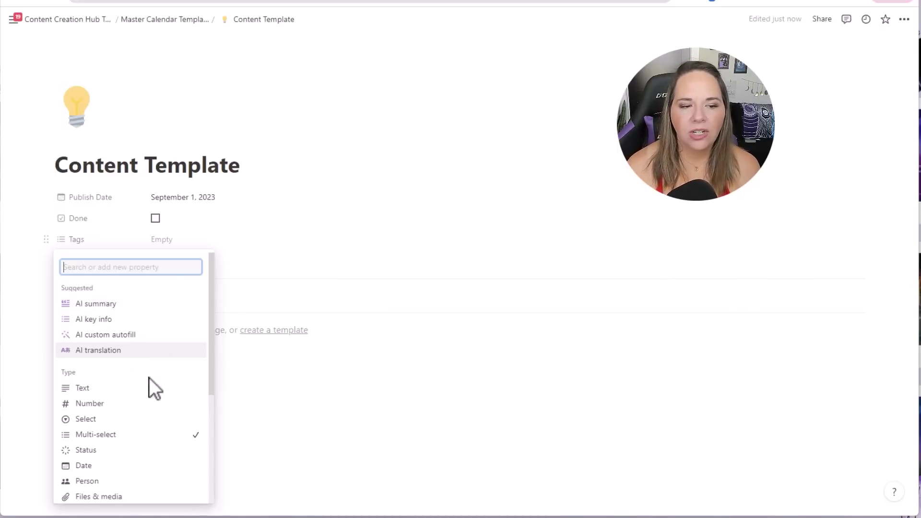
pyautogui.scroll(-2, 135, 410)
pyautogui.click(103, 325)
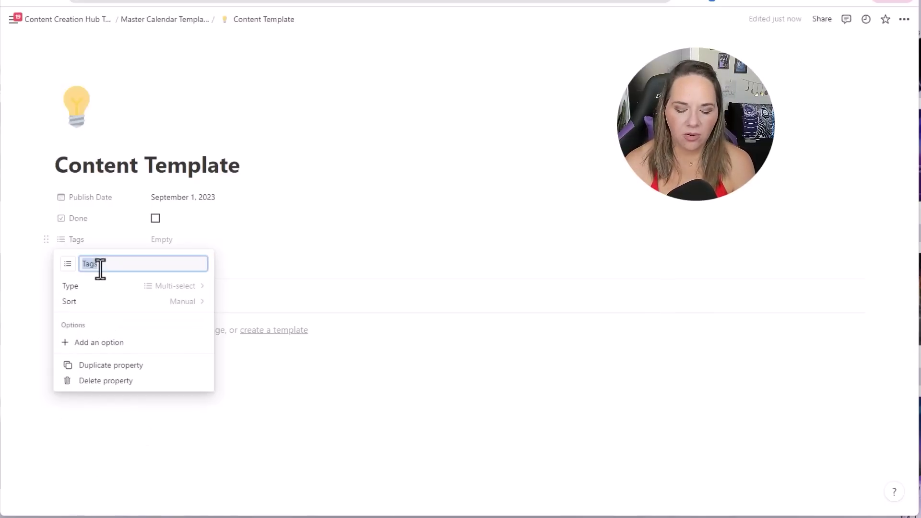
pyautogui.press('BackSpace')
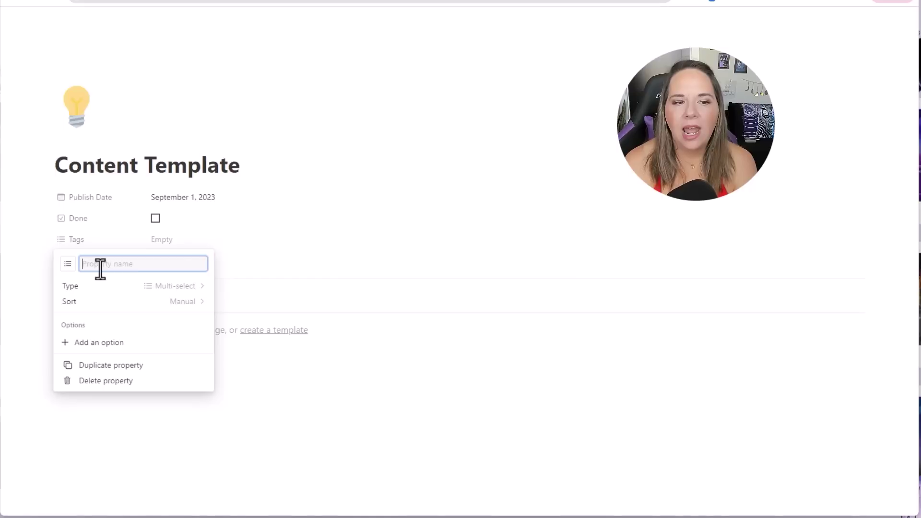
pyautogui.write('Content Type')
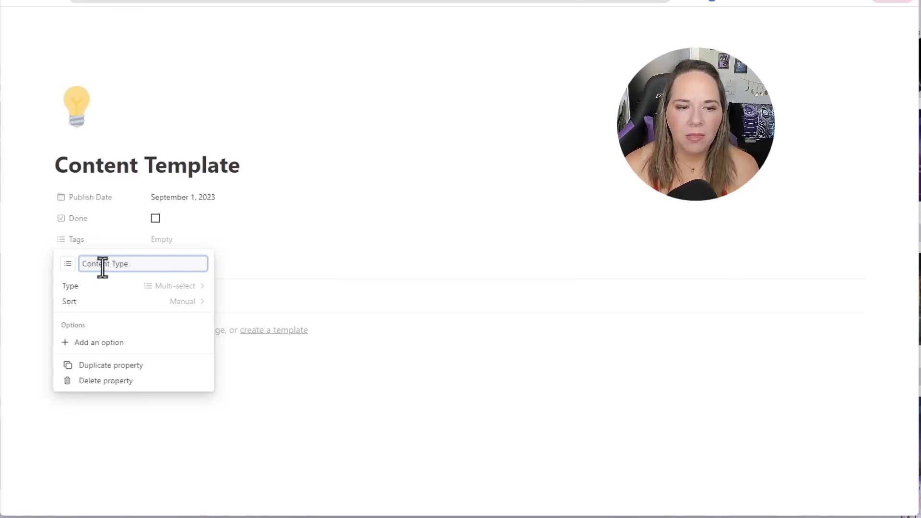
# Add the options "Video", "Reel" and "Carousel" to the Content Type property.
pyautogui.click(88, 342)
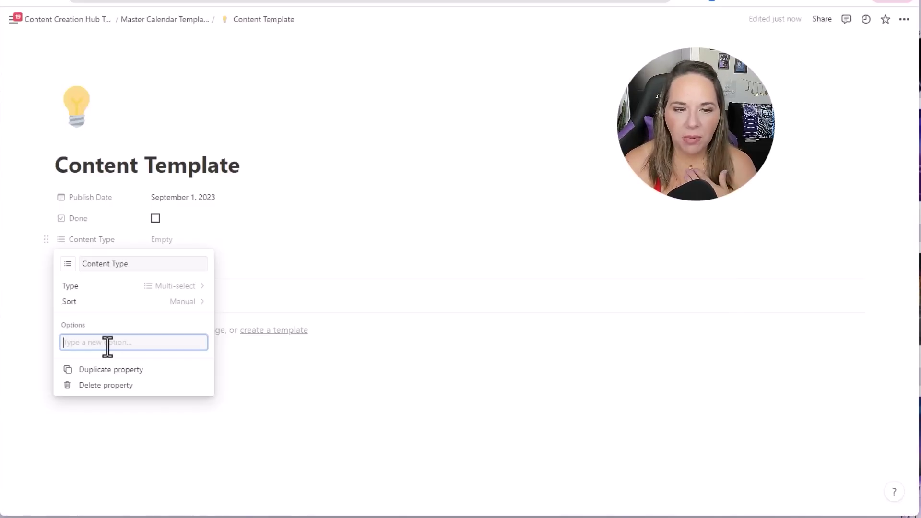
pyautogui.write('Video')
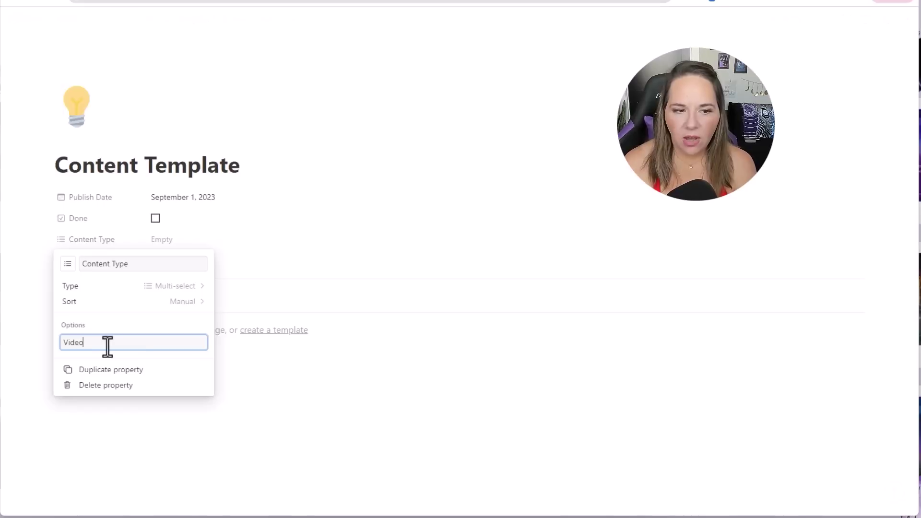
pyautogui.press('Return')
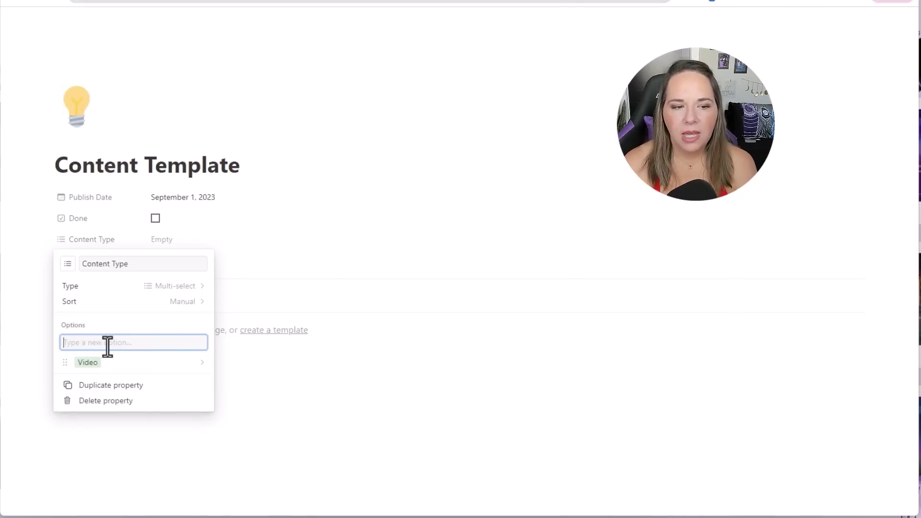
pyautogui.write('Reel')
pyautogui.press('Return')
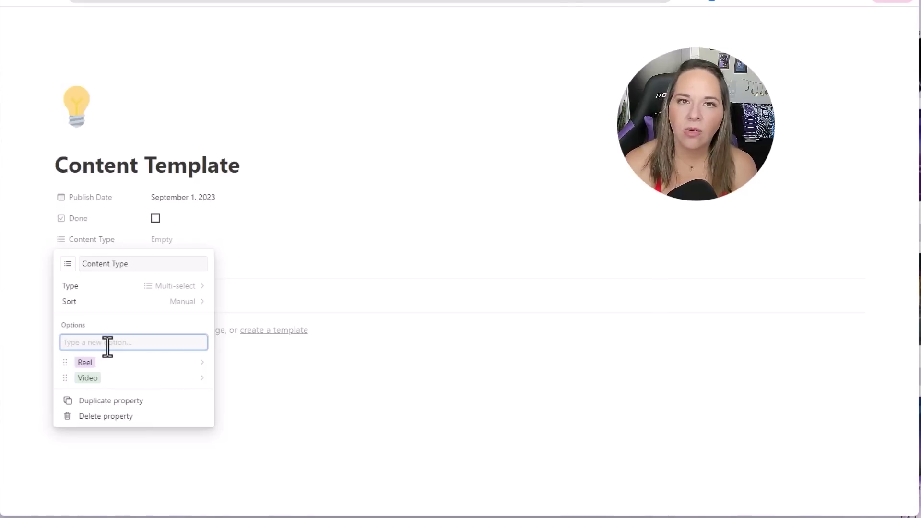
pyautogui.write('Carousel')
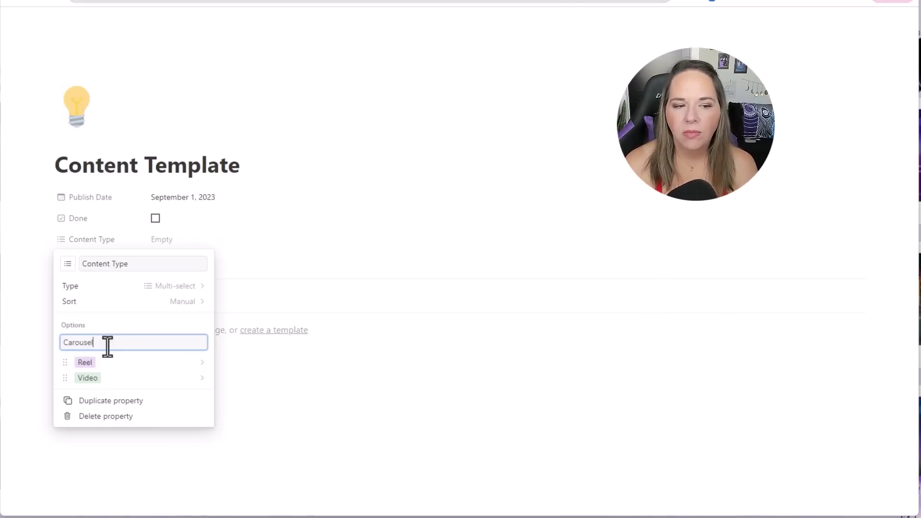
pyautogui.press('Return')
# Add the options "Image Post", "Blog Post", "Livestream" and "Newsletter" to the Content Type property.
pyautogui.write('P')
pyautogui.press('BackSpace')
pyautogui.press('BackSpace')
pyautogui.press('BackSpace')
pyautogui.press('BackSpace')
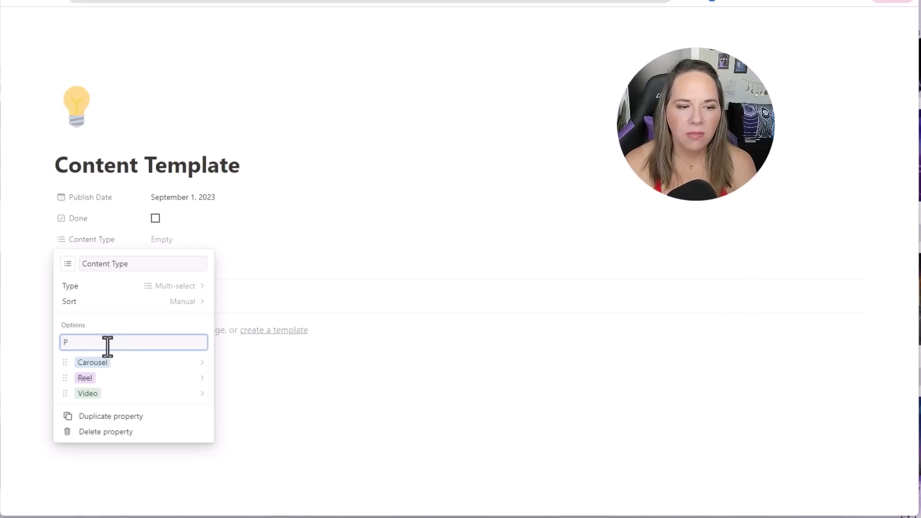
pyautogui.write('Image Post')
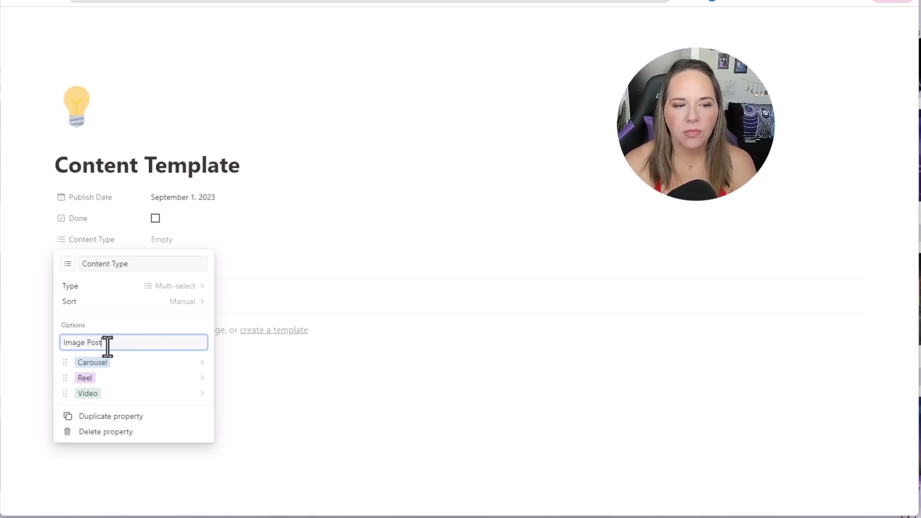
pyautogui.press('Return')
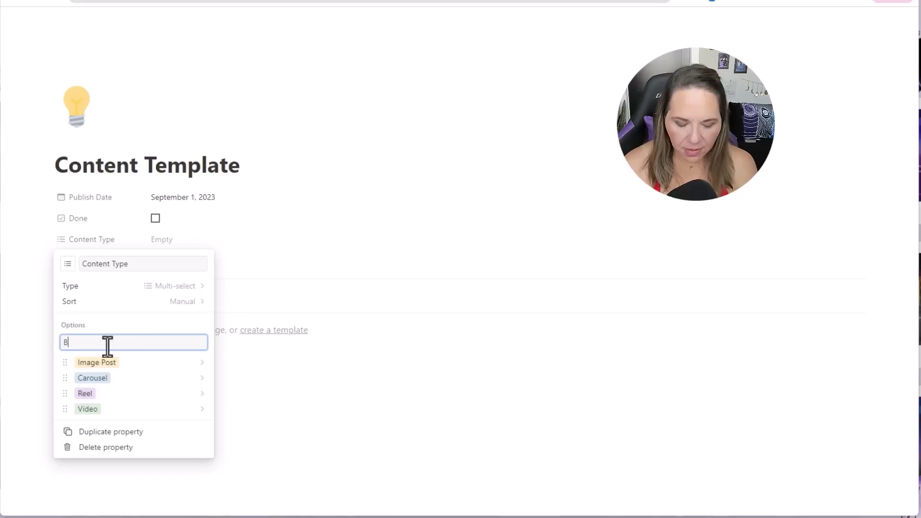
pyautogui.write('Blog Post')
pyautogui.press('Return')
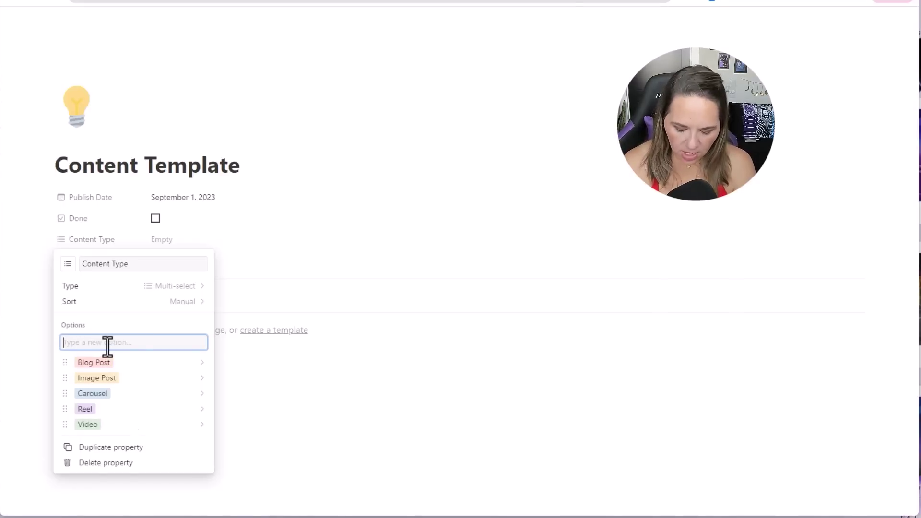
pyautogui.write('Livestream')
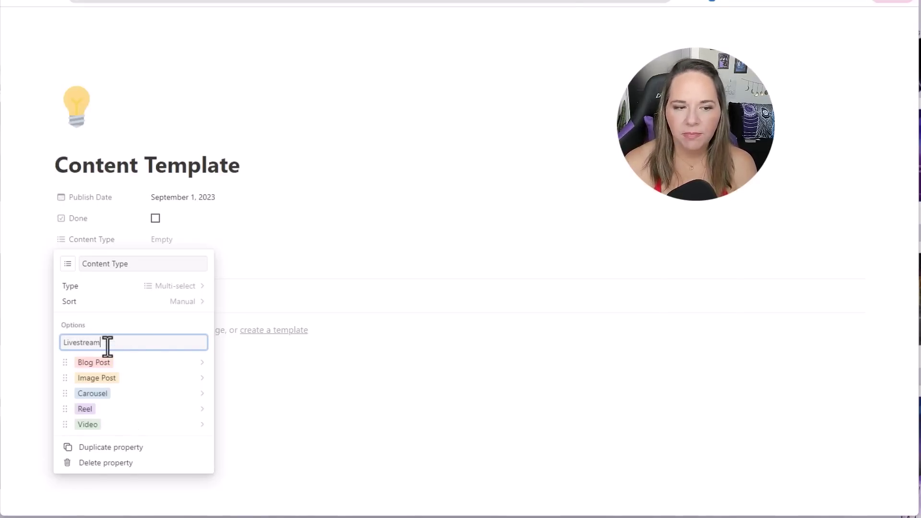
pyautogui.press('Return')
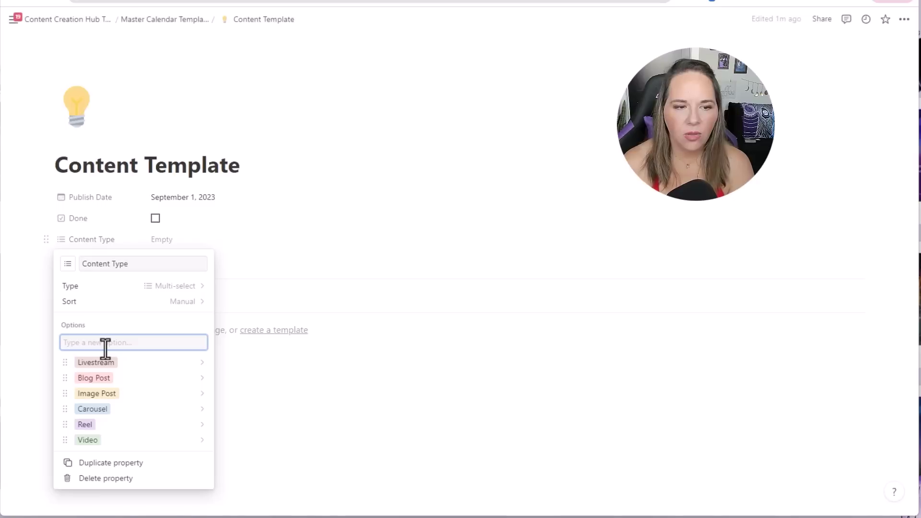
pyautogui.write('Newsletter')
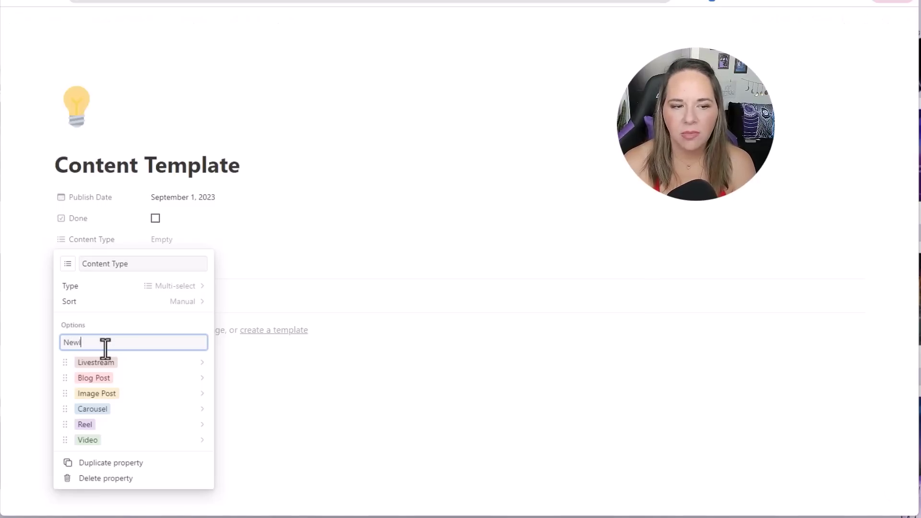
pyautogui.press('Return')
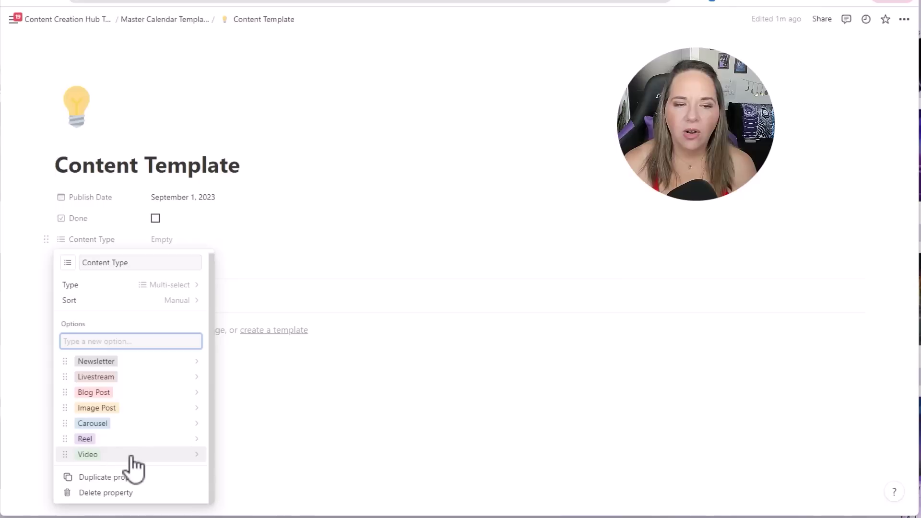
# Recolor the Content Type options, making "Video" red and "Blog Post" green, and check the property's option list.
pyautogui.click(197, 455)
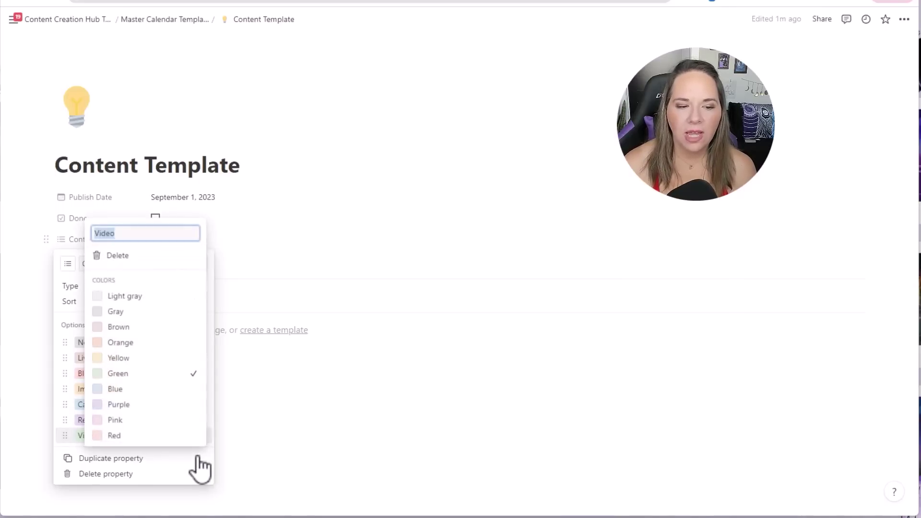
pyautogui.click(103, 436)
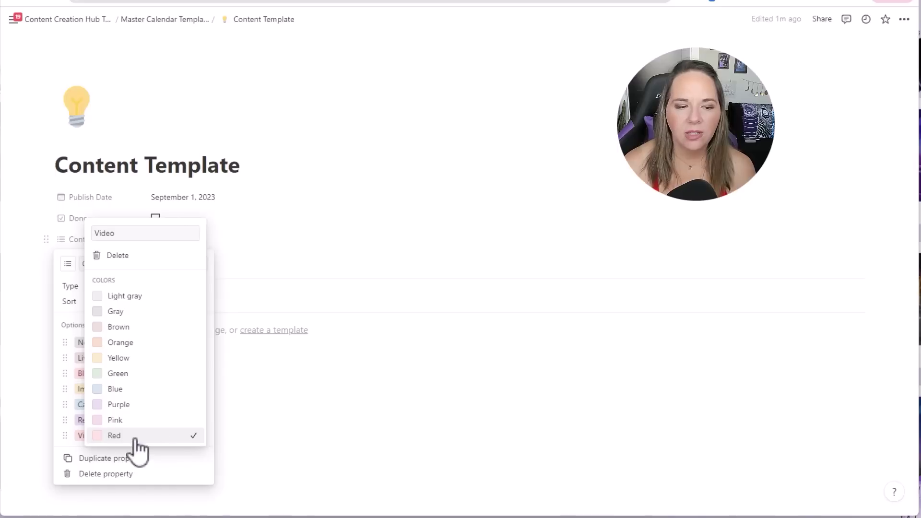
pyautogui.click(173, 448)
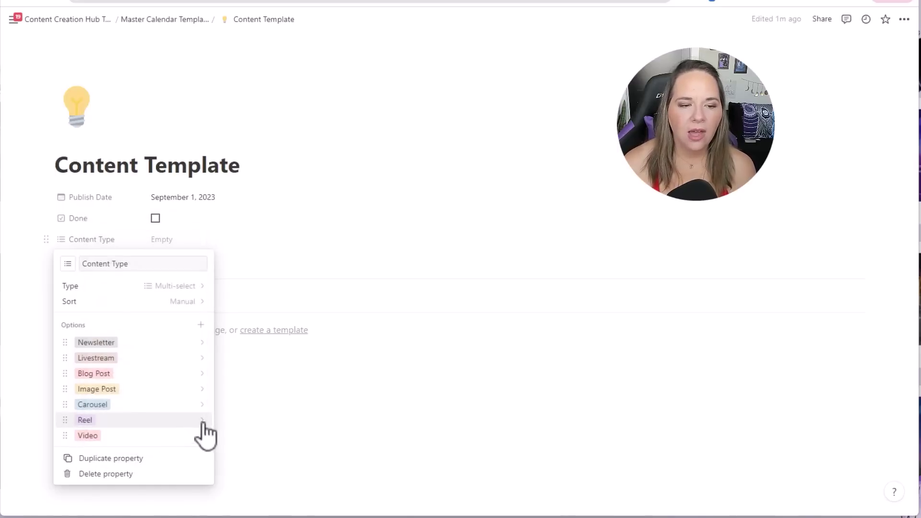
pyautogui.click(201, 374)
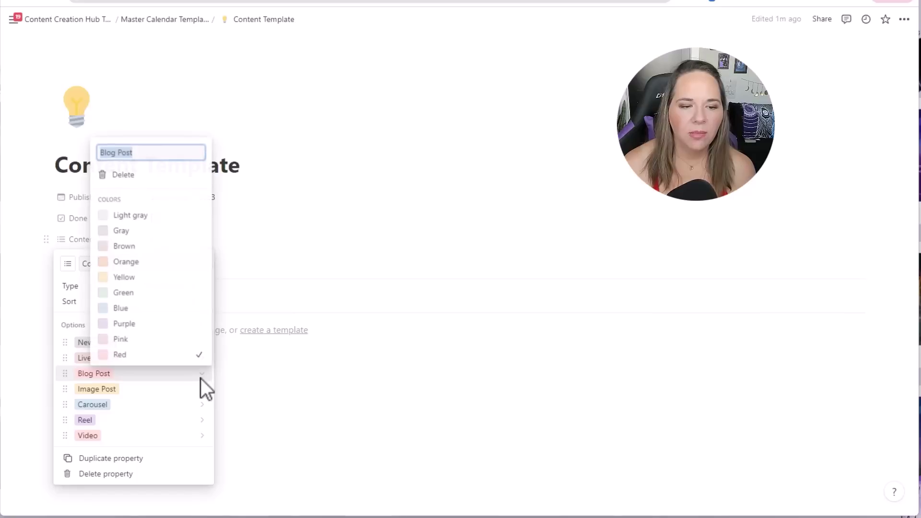
pyautogui.click(146, 293)
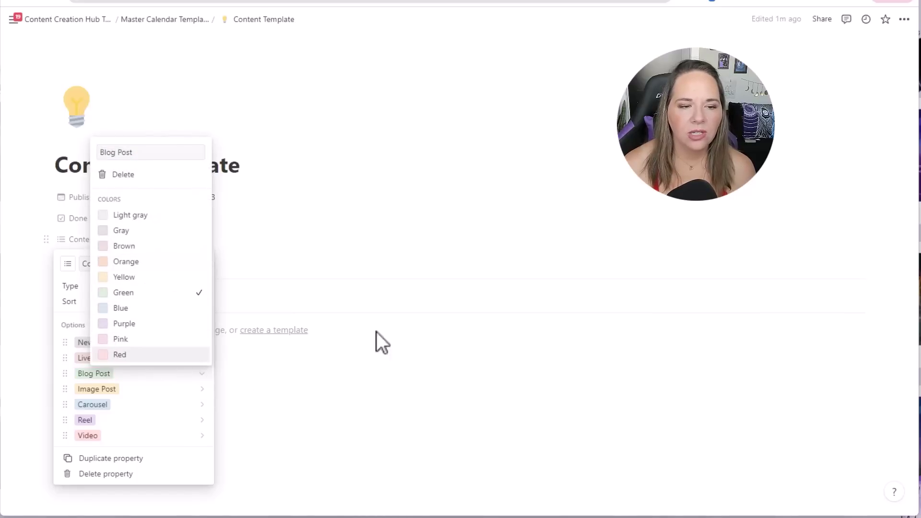
pyautogui.click(314, 387)
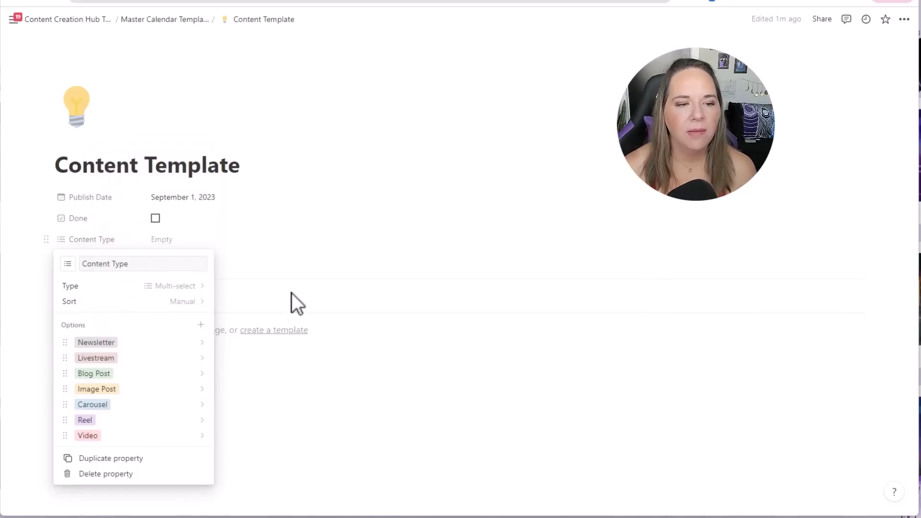
pyautogui.click(286, 244)
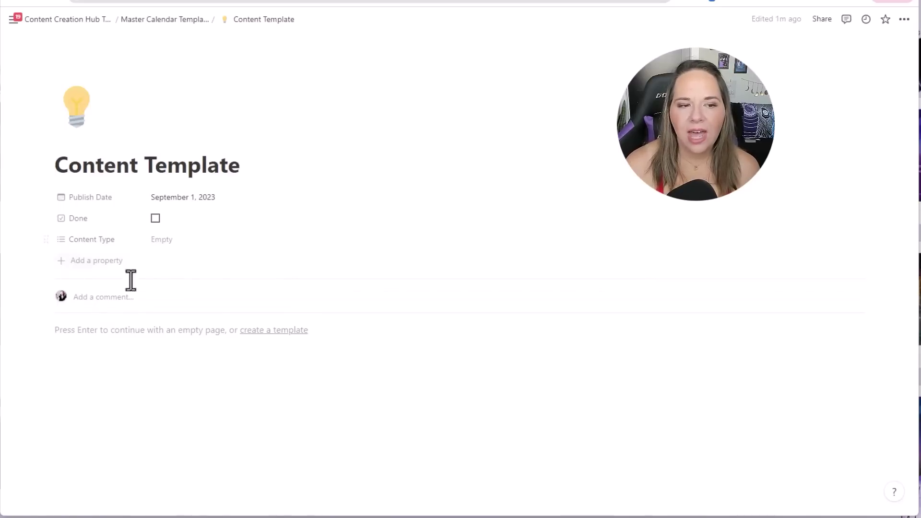
pyautogui.click(161, 240)
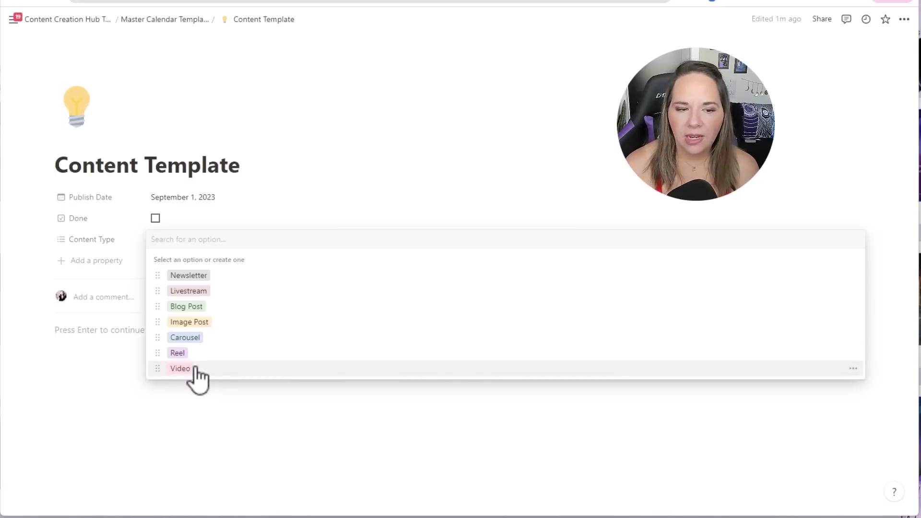
pyautogui.click(53, 278)
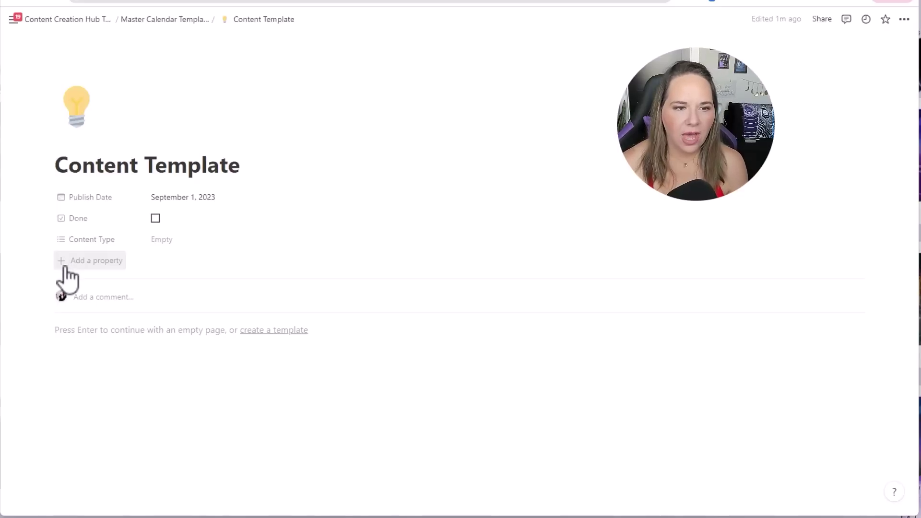
# Add a Status-type property to the Content Template page, keeping the name "Status".
pyautogui.click(65, 269)
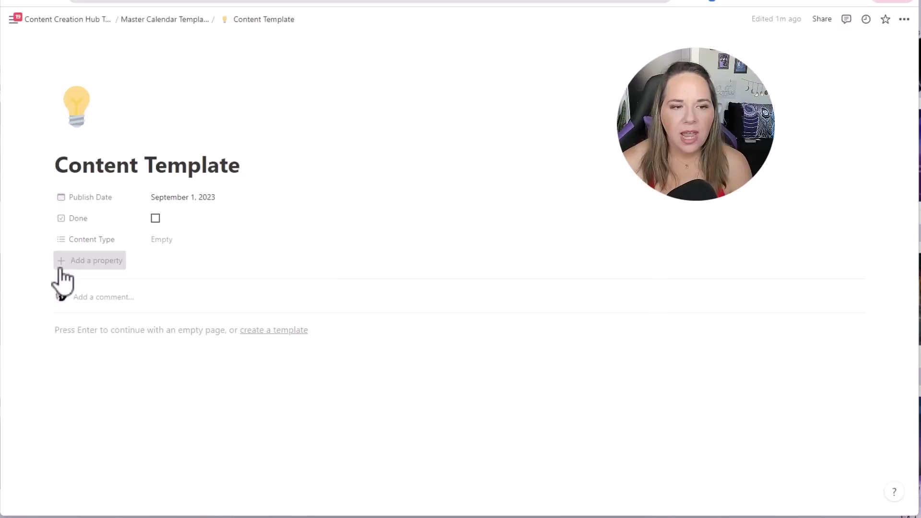
pyautogui.scroll(-2, 110, 374)
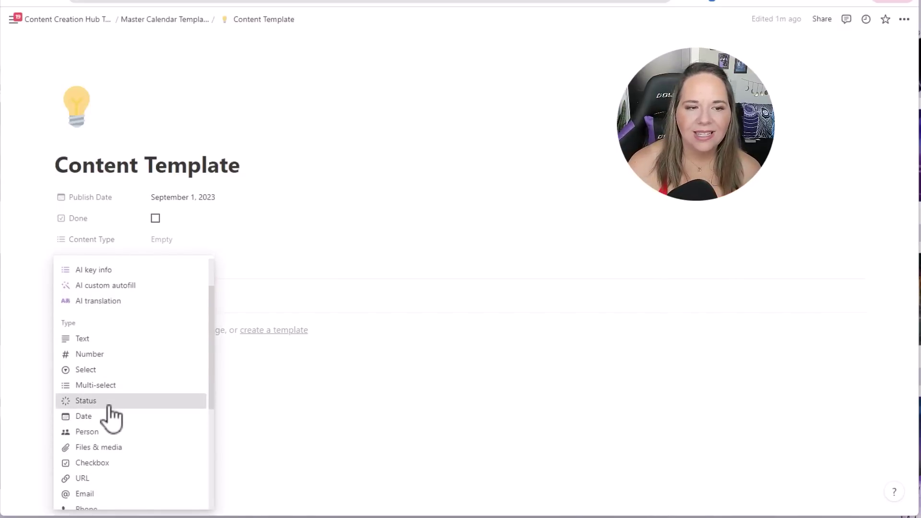
pyautogui.click(112, 403)
pyautogui.click(123, 288)
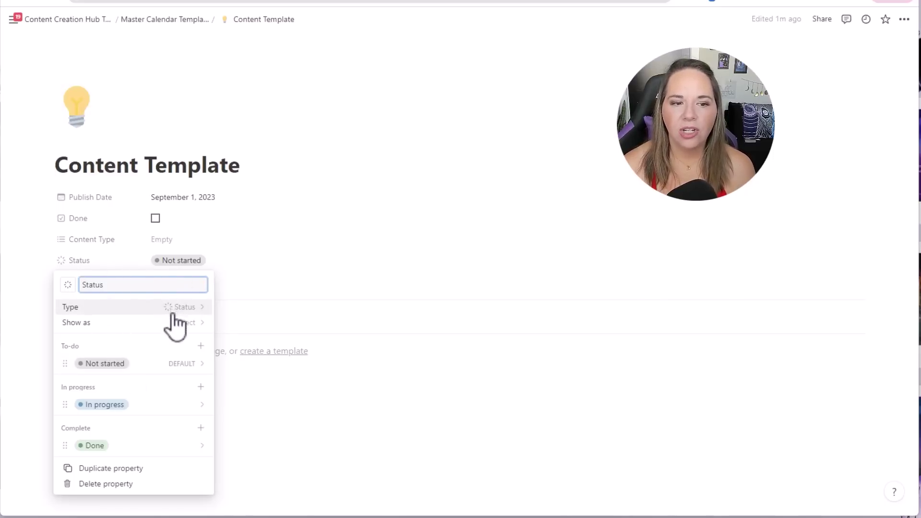
# Rename the "Not started" status option to "Idea" and color it yellow.
pyautogui.click(100, 368)
pyautogui.write('Idea')
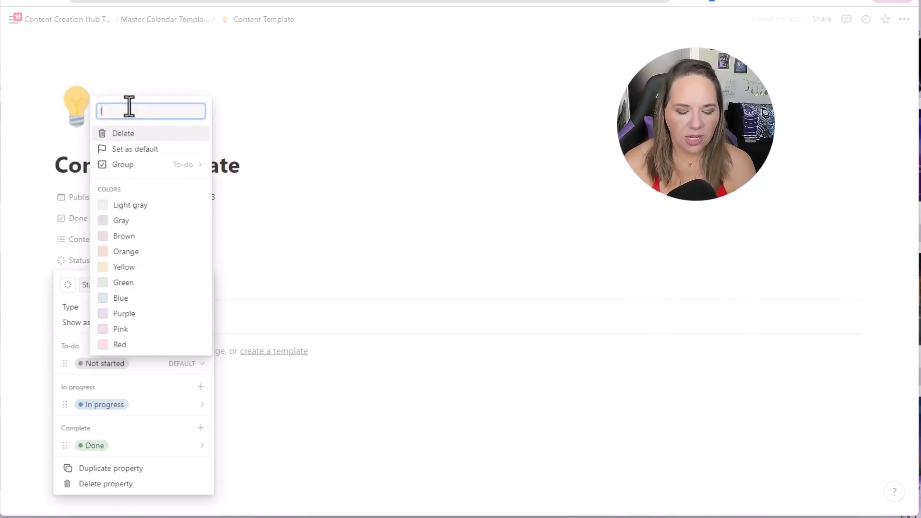
pyautogui.click(144, 267)
pyautogui.click(163, 111)
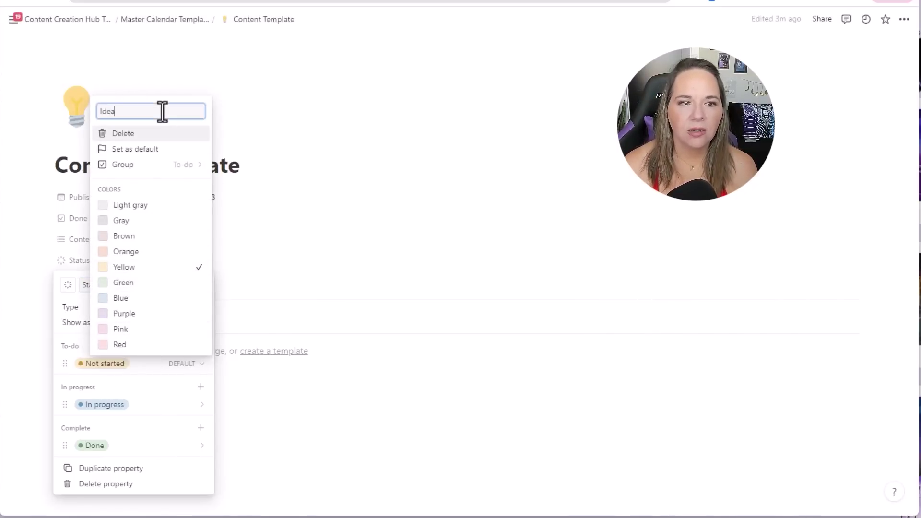
pyautogui.press('Escape')
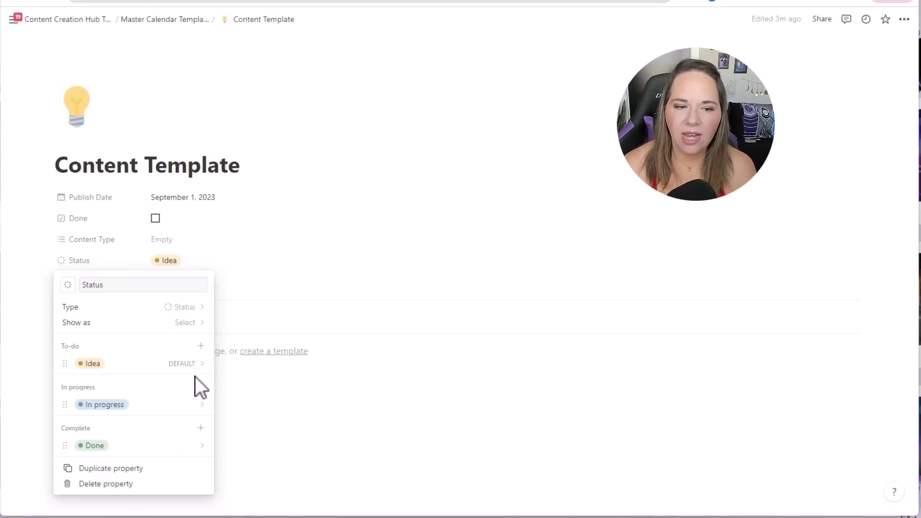
# Add "To Be Created" and "Scheduled" to the To-do group of the Status property, ordered below "Idea".
pyautogui.click(201, 344)
pyautogui.write('T')
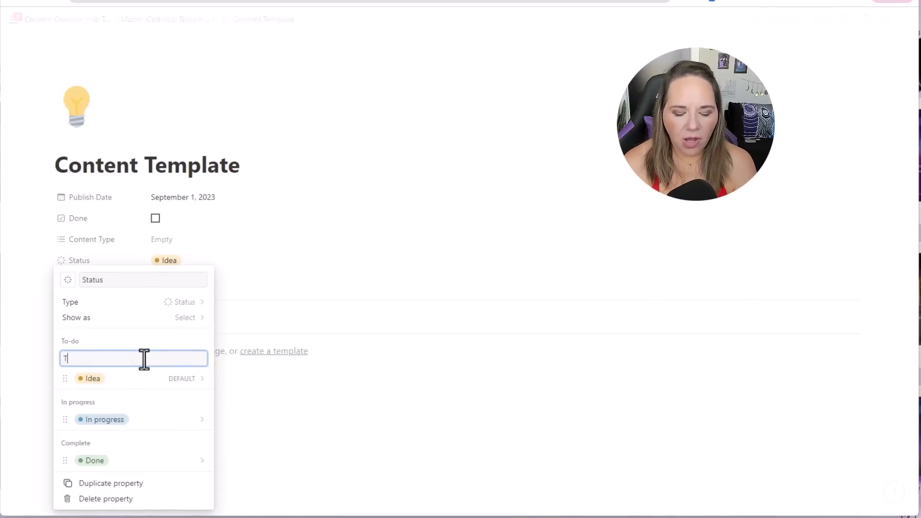
pyautogui.write('o Be Created')
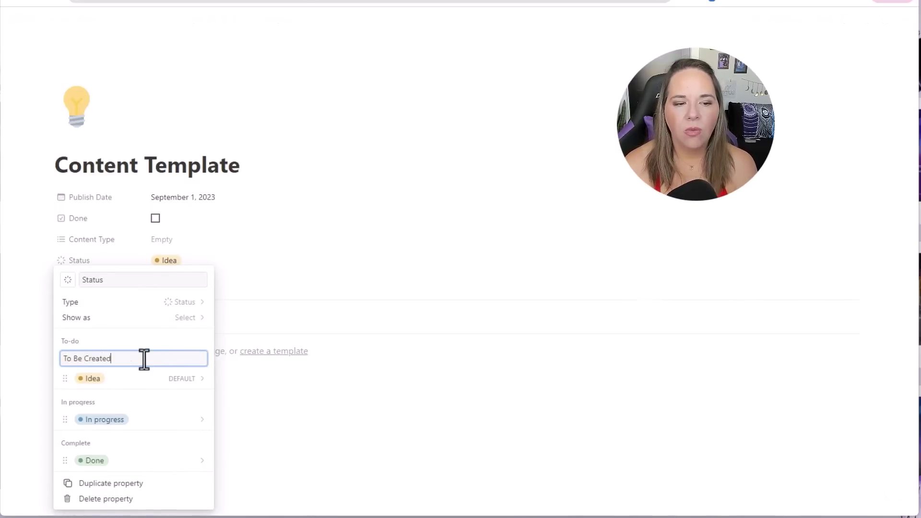
pyautogui.press('Return')
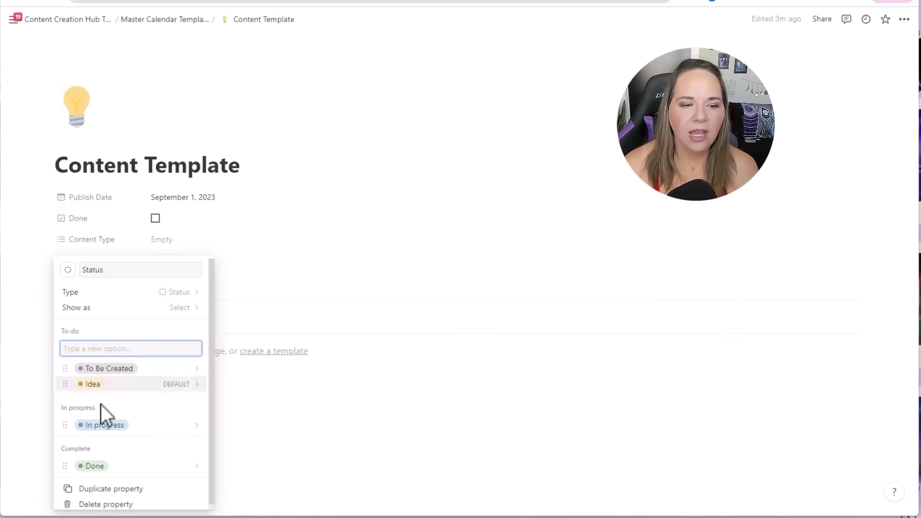
pyautogui.moveTo(65, 368); pyautogui.dragTo(67, 391)
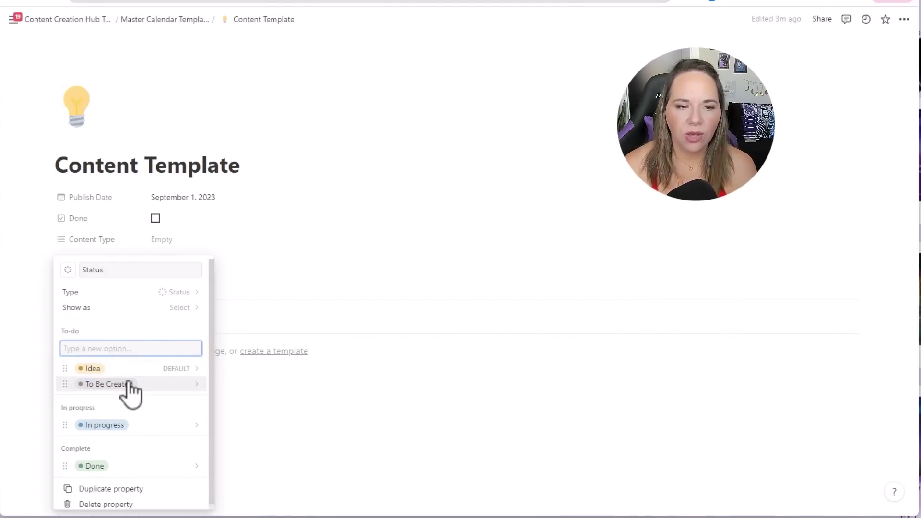
pyautogui.write('Scheduled')
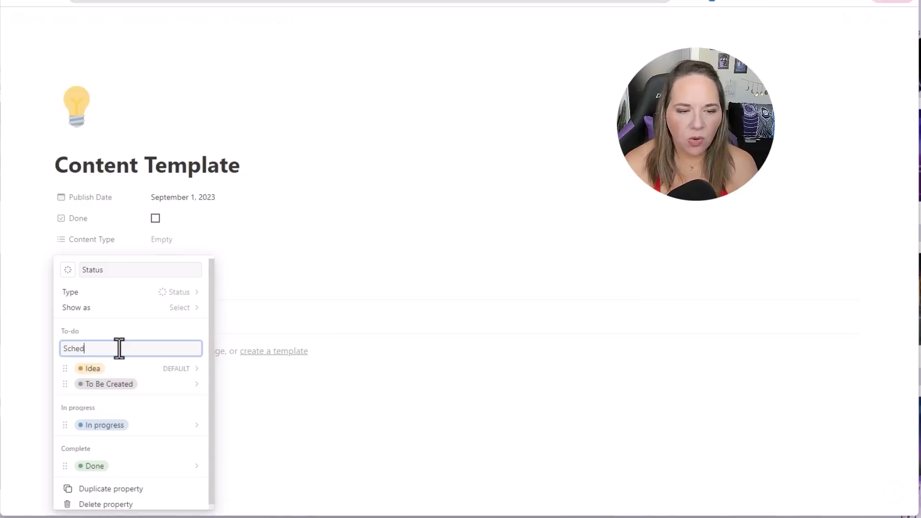
pyautogui.press('Return')
pyautogui.moveTo(66, 369); pyautogui.dragTo(64, 392)
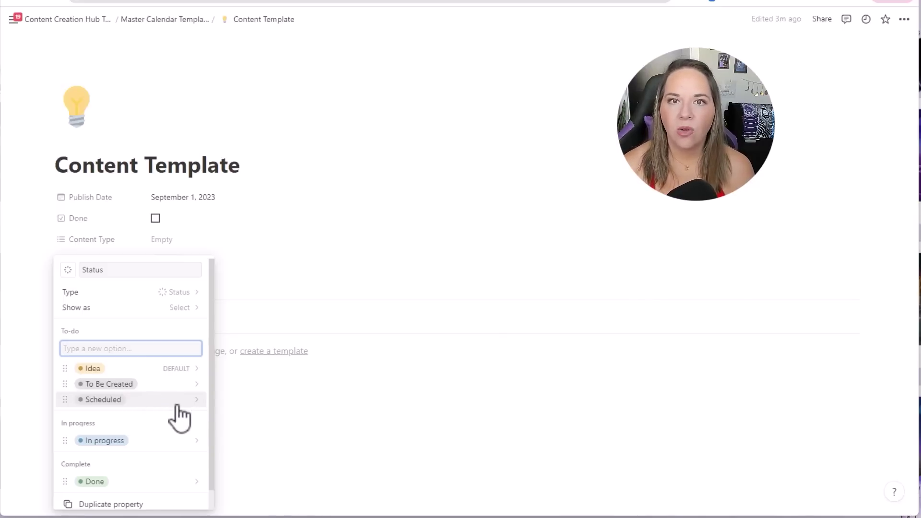
# Color the "To Be Created" status option orange and the "Scheduled" option green.
pyautogui.click(194, 384)
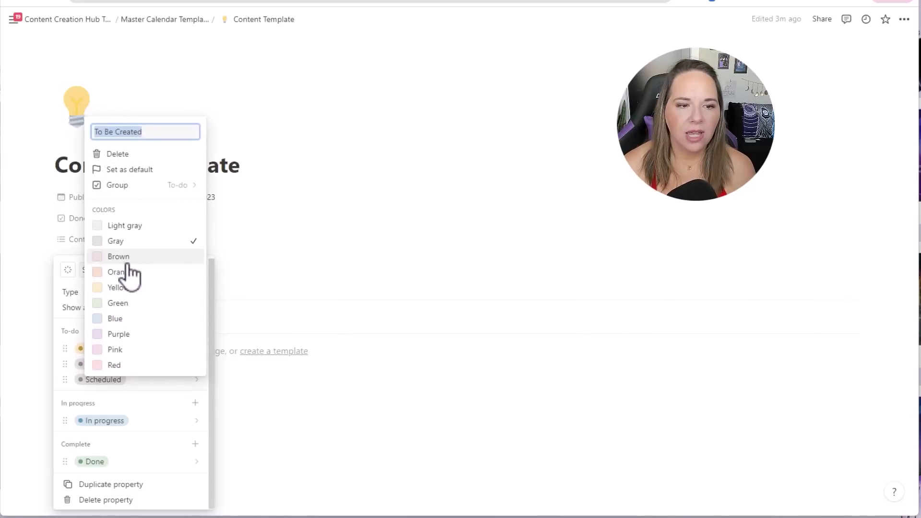
pyautogui.click(125, 272)
pyautogui.click(185, 387)
pyautogui.click(196, 380)
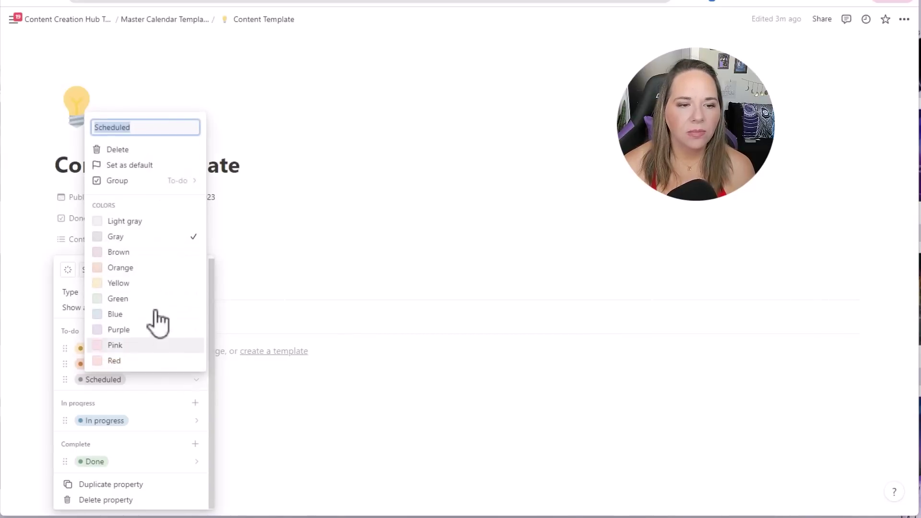
pyautogui.click(144, 298)
pyautogui.click(140, 399)
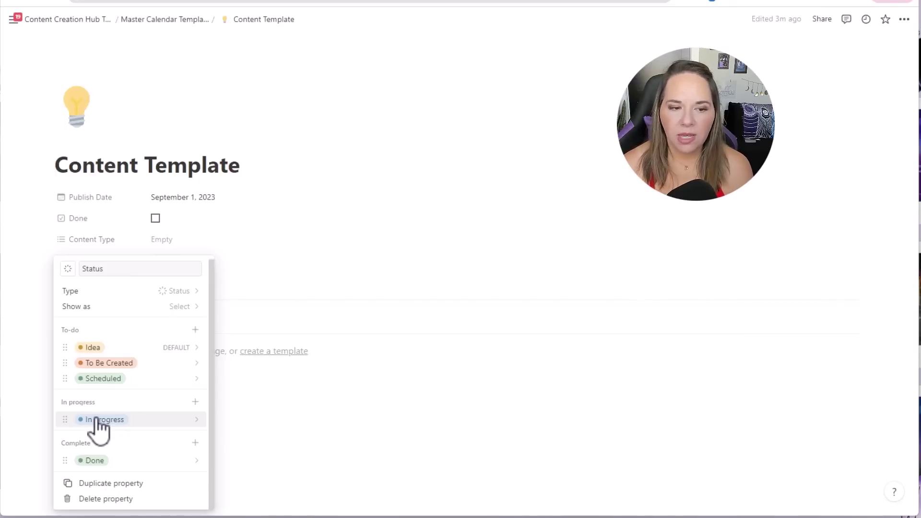
# Rename the "In progress" status option to "Outlining".
pyautogui.click(97, 419)
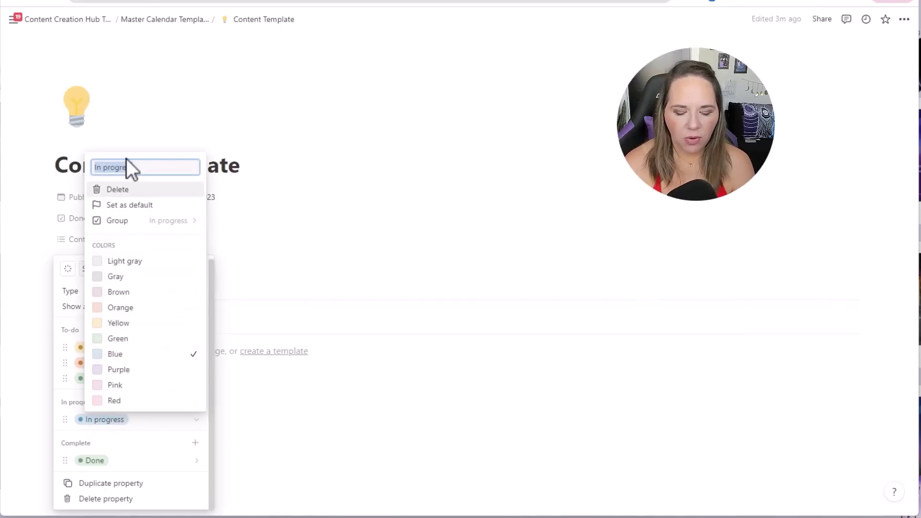
pyautogui.write('Ouotli')
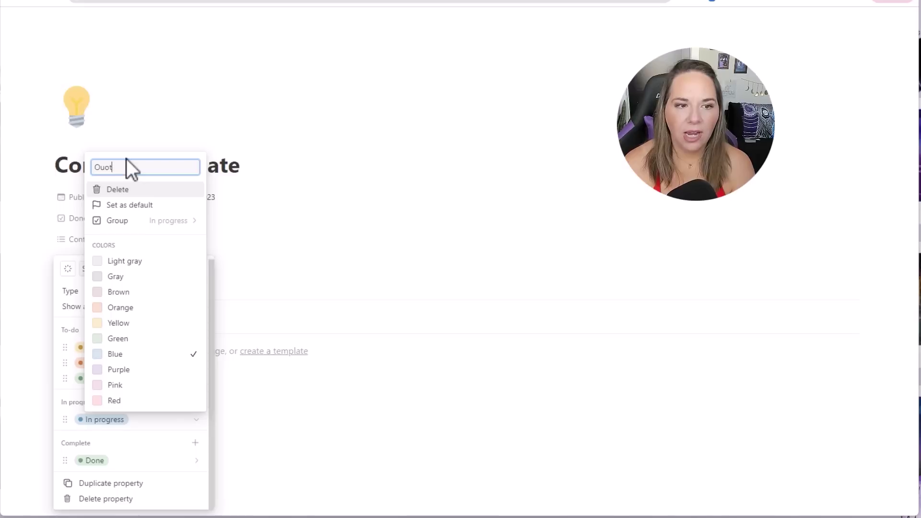
pyautogui.write('ning')
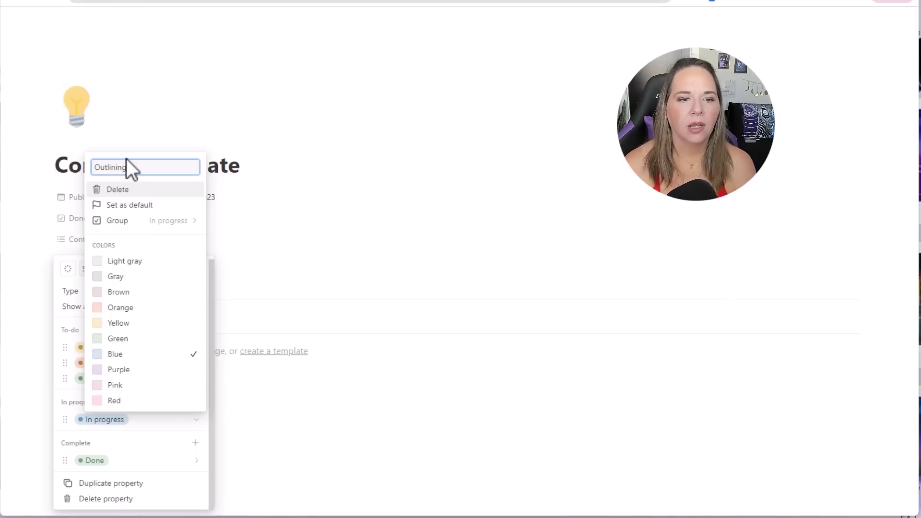
pyautogui.click(72, 440)
# Add the options "Recording", "Editing" and "Uploading" to the In progress group of the Status property.
pyautogui.click(195, 402)
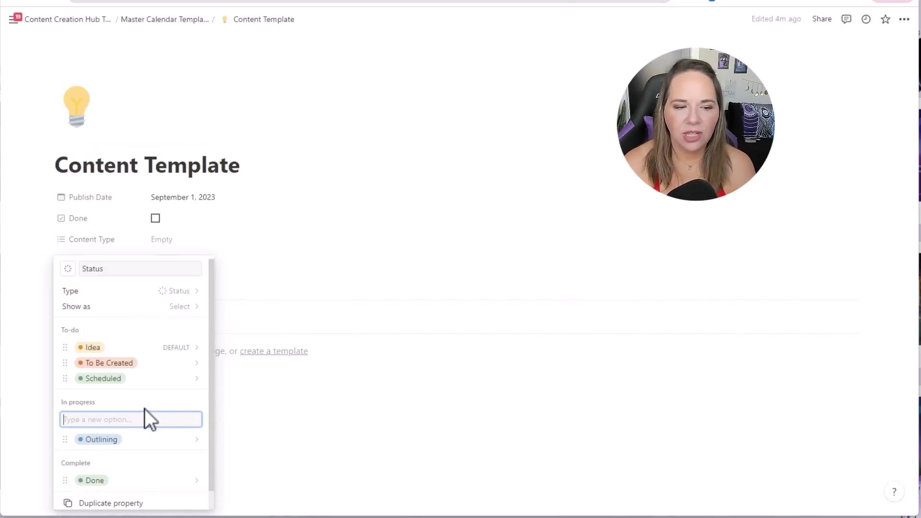
pyautogui.write('Recording')
pyautogui.press('Return')
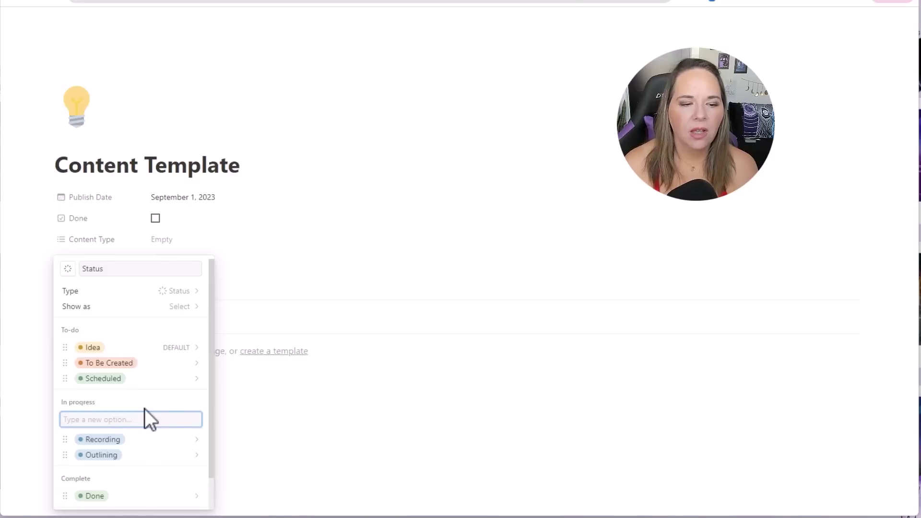
pyautogui.write('Editing')
pyautogui.press('Return')
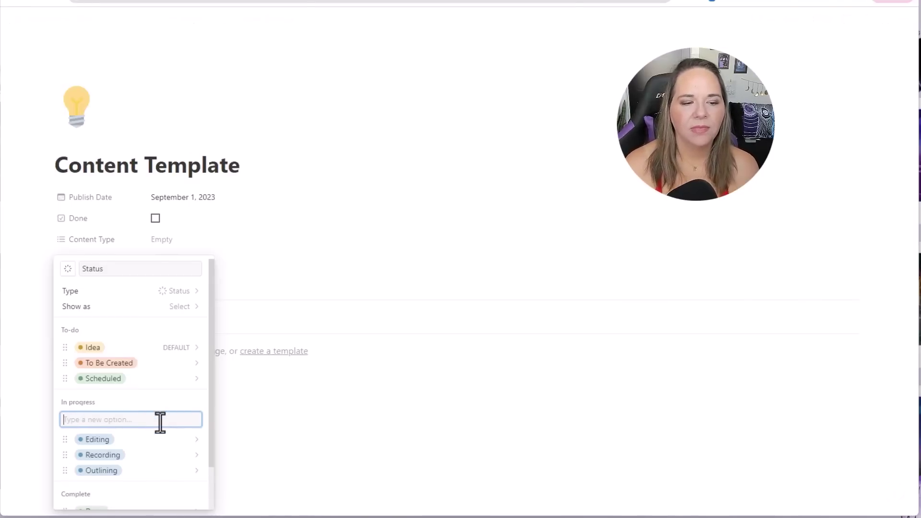
pyautogui.write('Uploading')
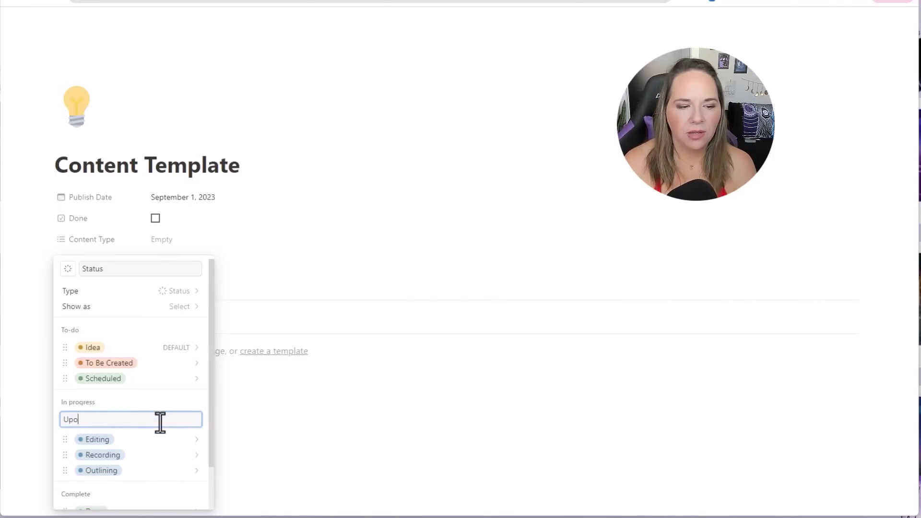
pyautogui.press('Return')
# Reorder the In progress options to Outlining, Recording, Editing, Uploading and close the Status property's settings.
pyautogui.scroll(-3, 148, 456)
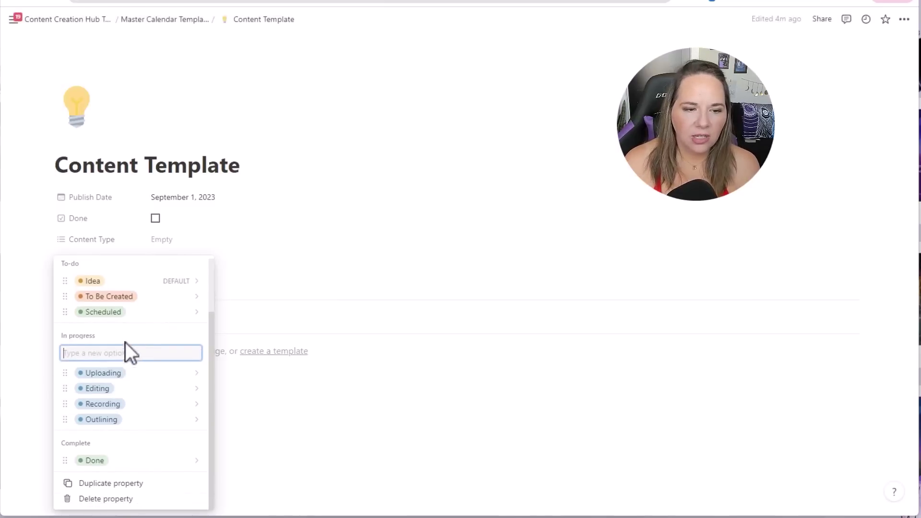
pyautogui.moveTo(64, 419)
pyautogui.mouseDown()
pyautogui.moveTo(70, 373)
pyautogui.moveTo(67, 404)
pyautogui.mouseUp()
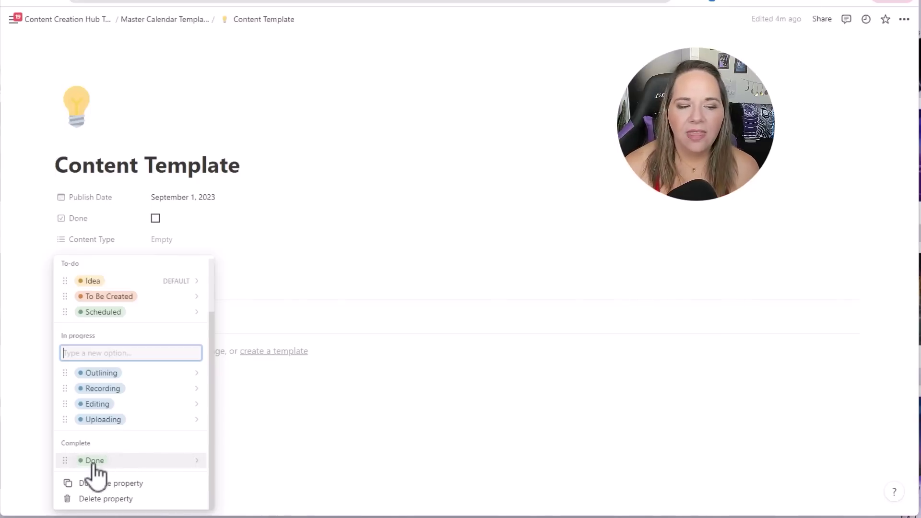
pyautogui.click(280, 413)
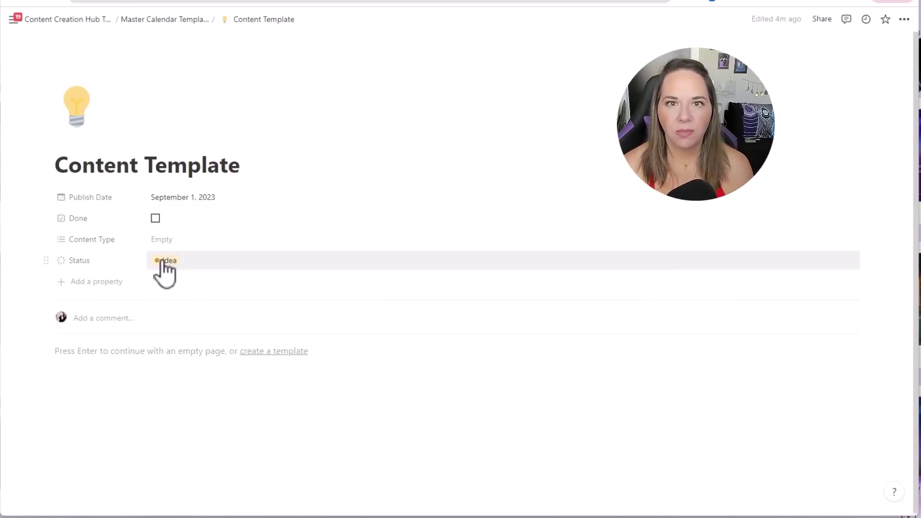
# Add a multi-select property named "Social Channel" to the Content Template page.
pyautogui.click(80, 288)
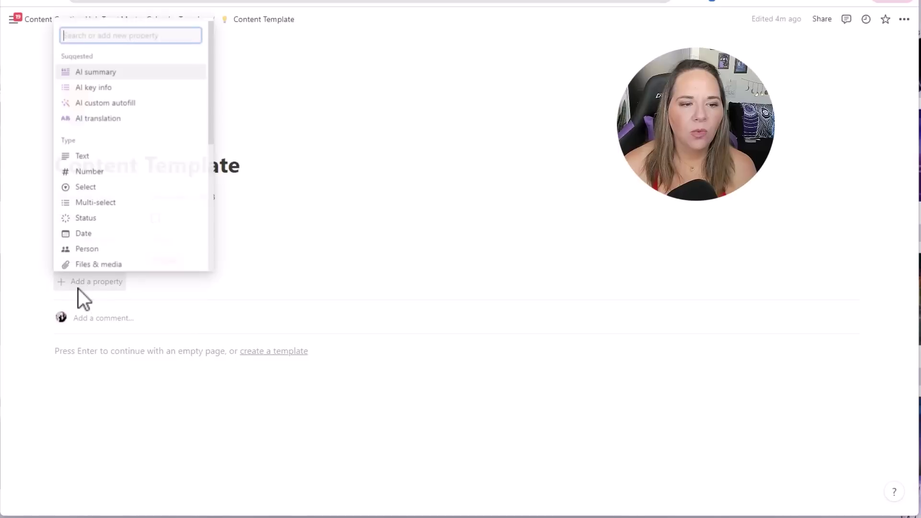
pyautogui.click(95, 204)
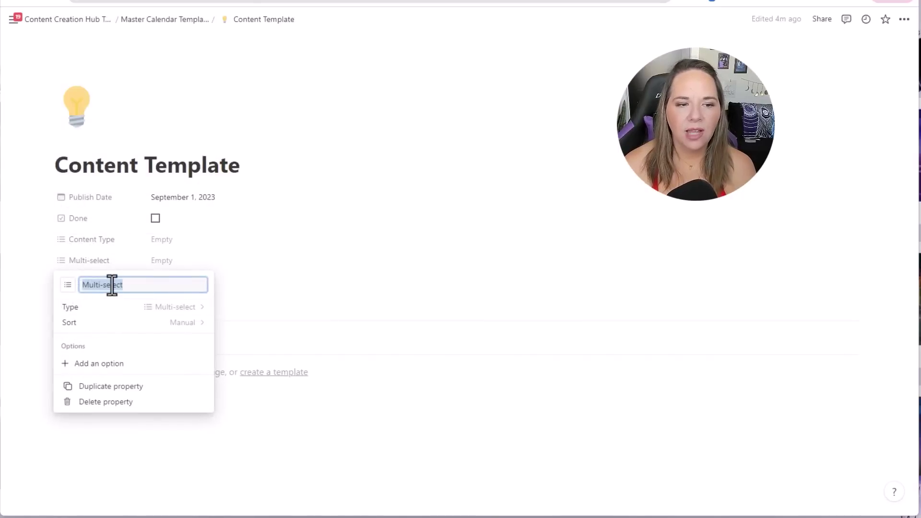
pyautogui.write('Soc')
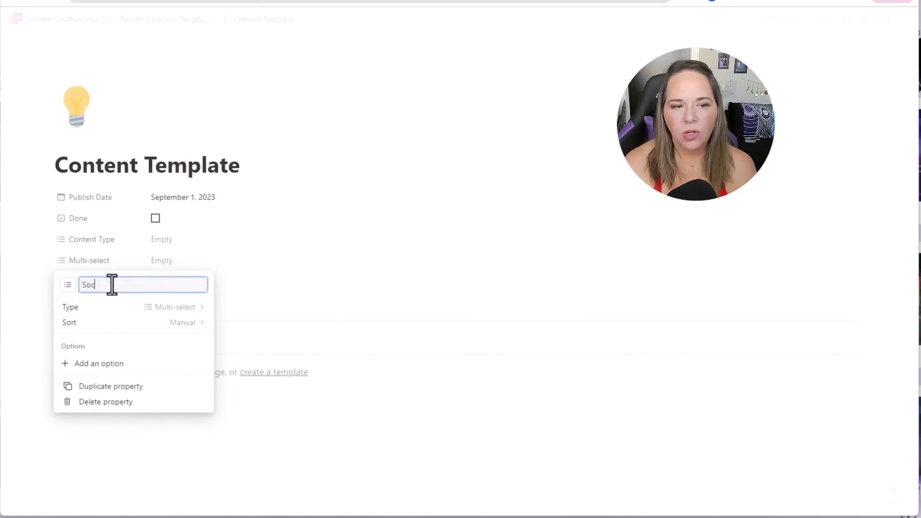
pyautogui.write('ial Channel')
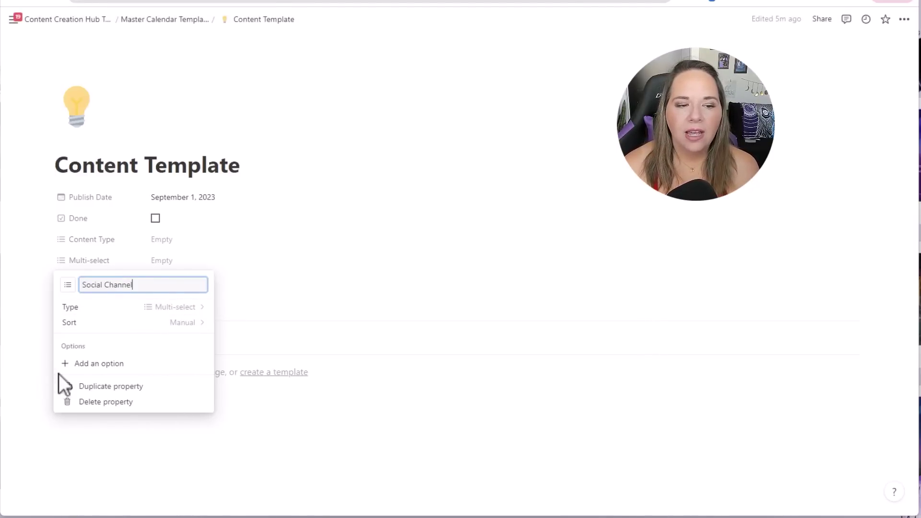
pyautogui.press('Return')
# Add the options "YouTube", "Blog/Website", "Instagram", "Facebook" and "TikTok" to the Social Channel property.
pyautogui.click(96, 364)
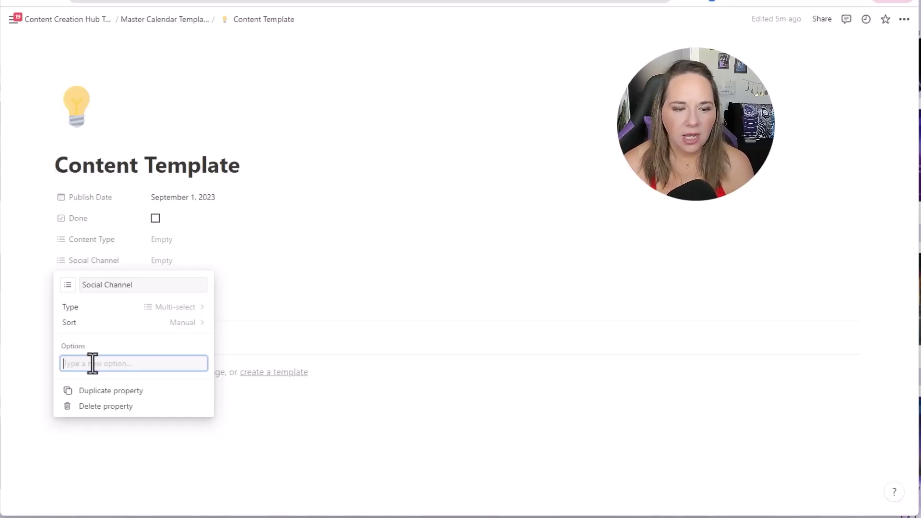
pyautogui.write('YouTube')
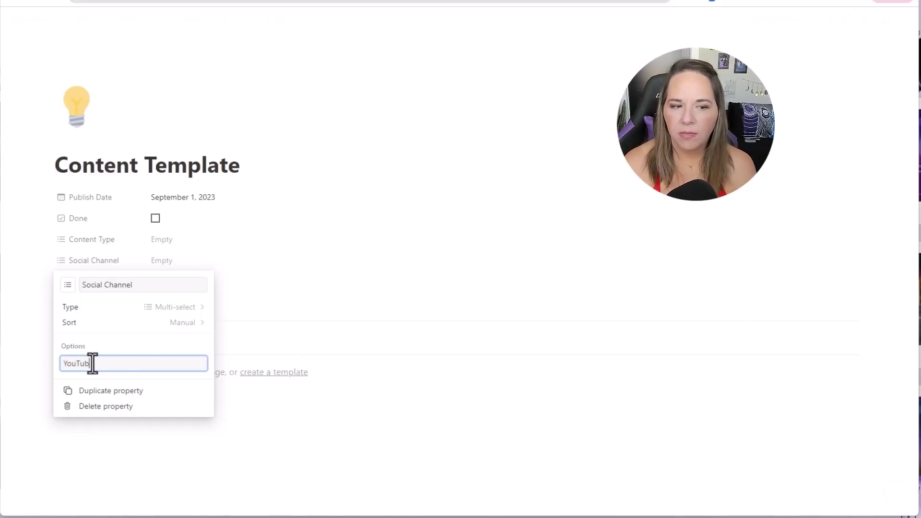
pyautogui.press('Return')
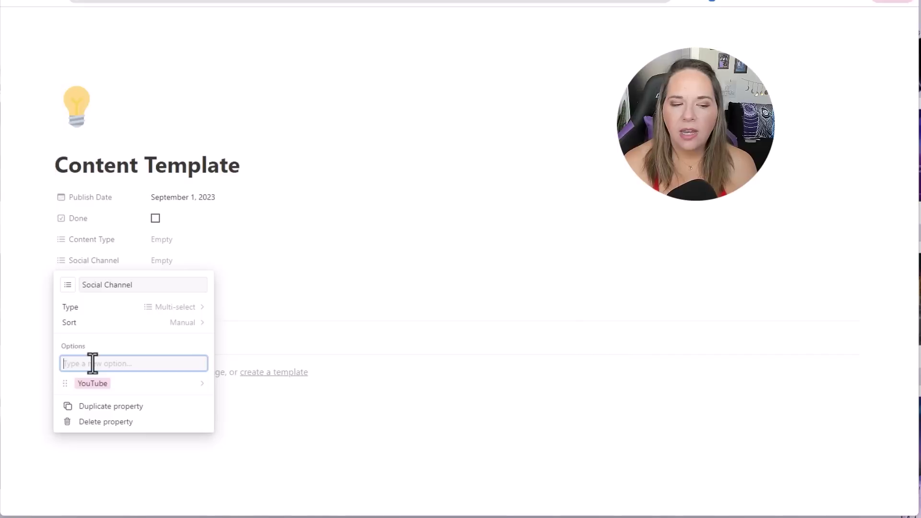
pyautogui.write('Blo')
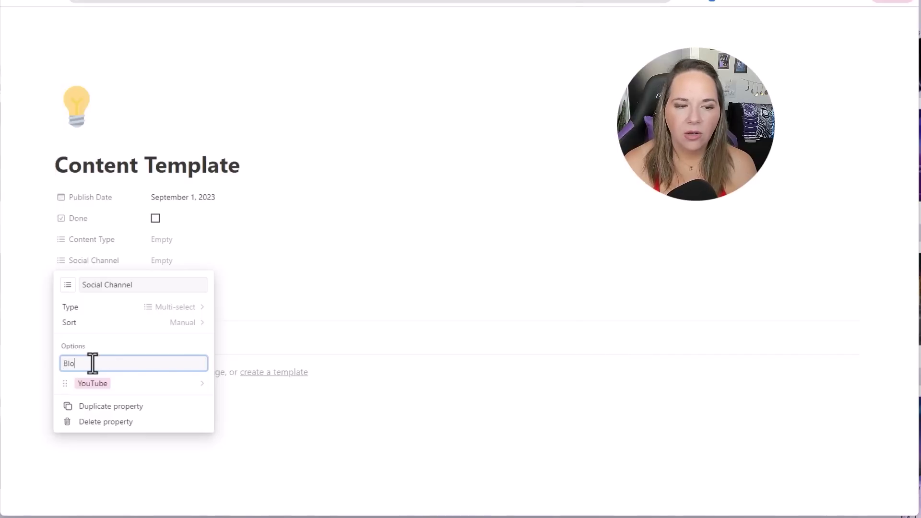
pyautogui.write('g/Website')
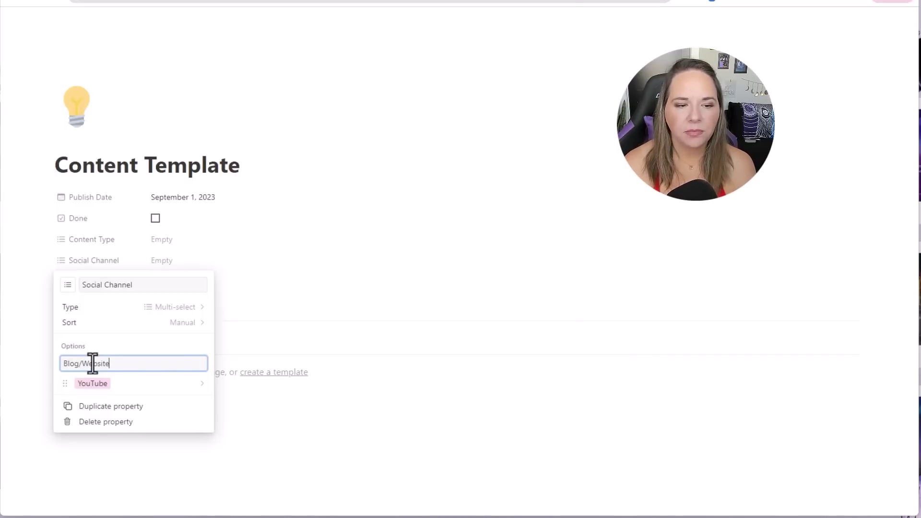
pyautogui.press('Return')
pyautogui.write('Instagram')
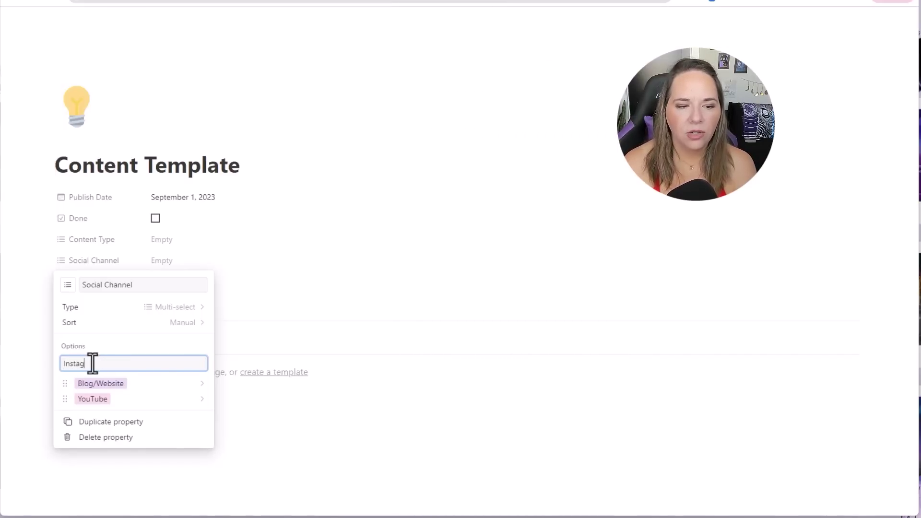
pyautogui.press('Return')
pyautogui.write('Facebook')
pyautogui.press('Return')
pyautogui.write('Ti')
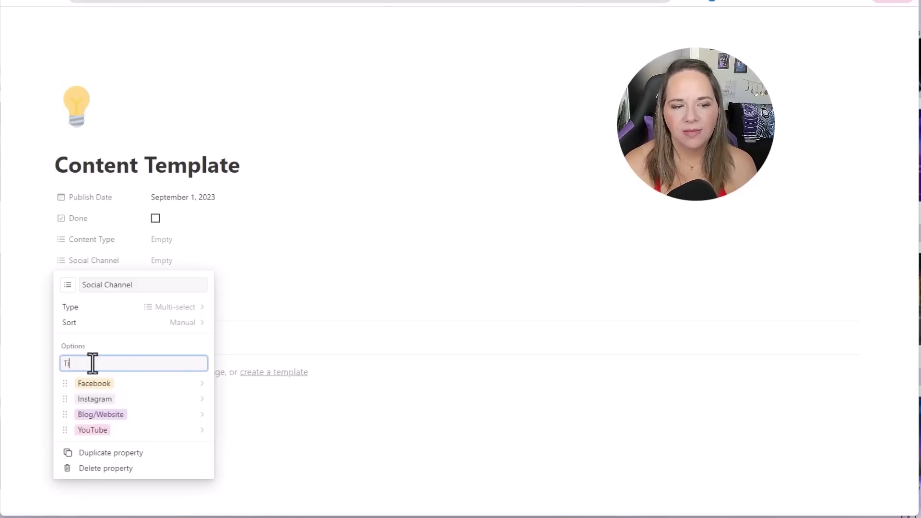
pyautogui.write('kTok')
pyautogui.press('Return')
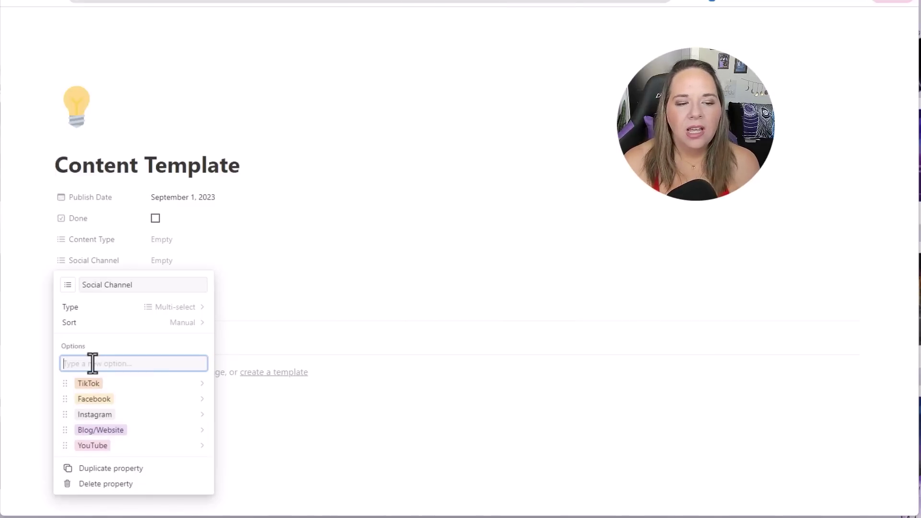
# Finish entering options and move YouTube to the start of the Social Channel options.
pyautogui.click(189, 345)
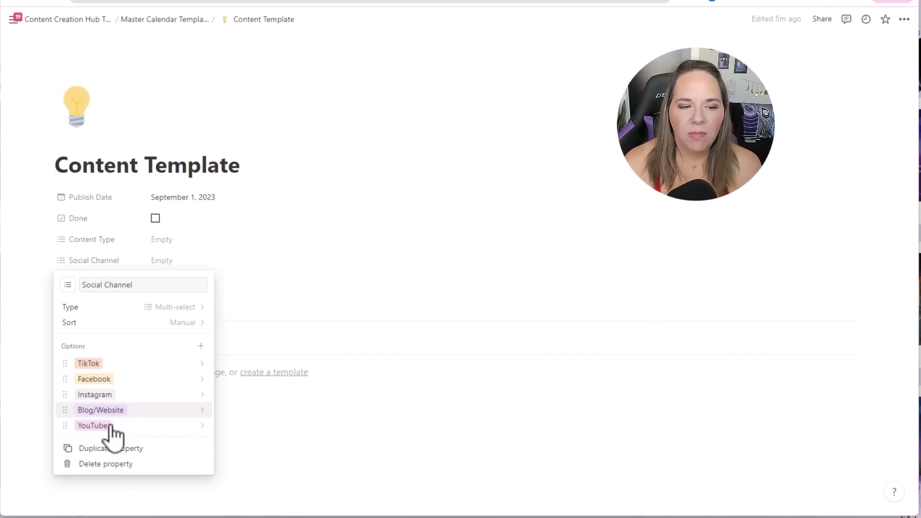
pyautogui.moveTo(66, 426); pyautogui.dragTo(66, 355)
pyautogui.moveTo(67, 427)
pyautogui.mouseDown()
pyautogui.moveTo(68, 391)
pyautogui.moveTo(65, 421)
pyautogui.mouseUp()
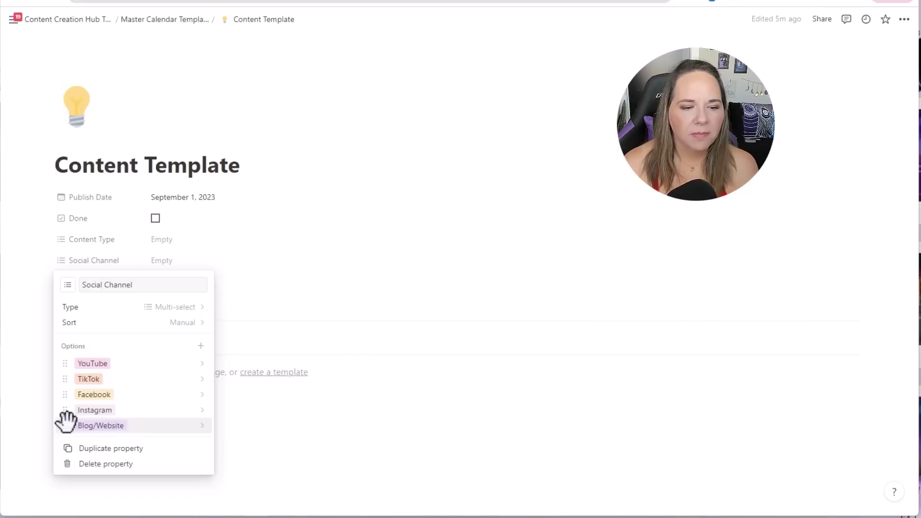
pyautogui.click(205, 346)
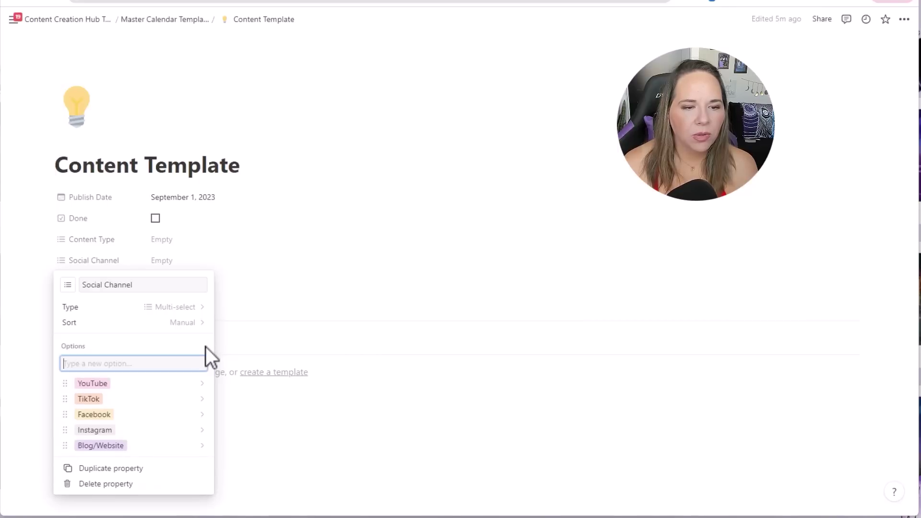
pyautogui.write('Newslett')
pyautogui.press('BackSpace')
pyautogui.press('BackSpace')
pyautogui.press('BackSpace')
pyautogui.press('BackSpace')
pyautogui.press('BackSpace')
pyautogui.press('BackSpace')
pyautogui.press('BackSpace')
pyautogui.write('ewslet')
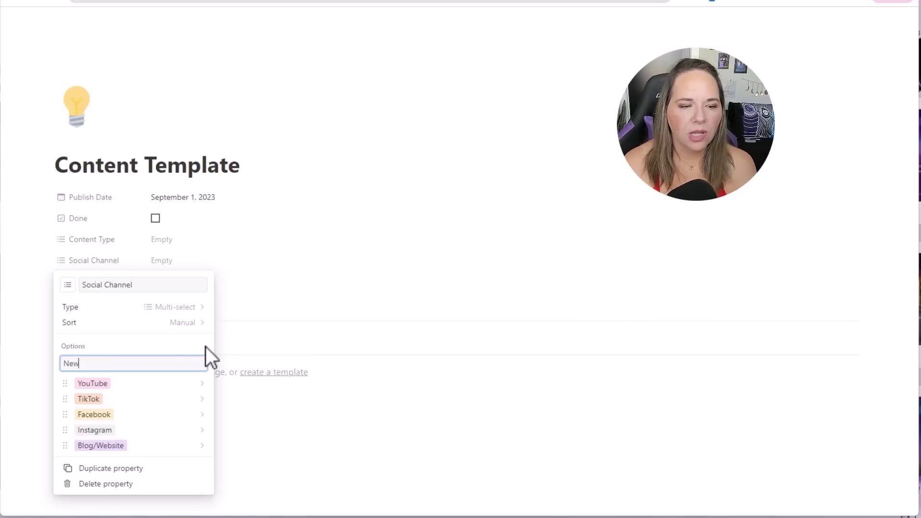
pyautogui.press('BackSpace')
pyautogui.write('tter')
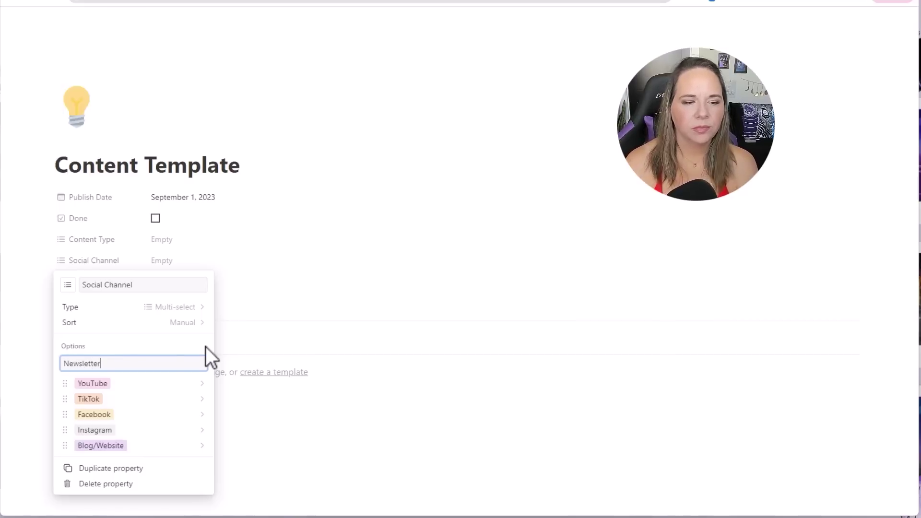
pyautogui.press('Escape')
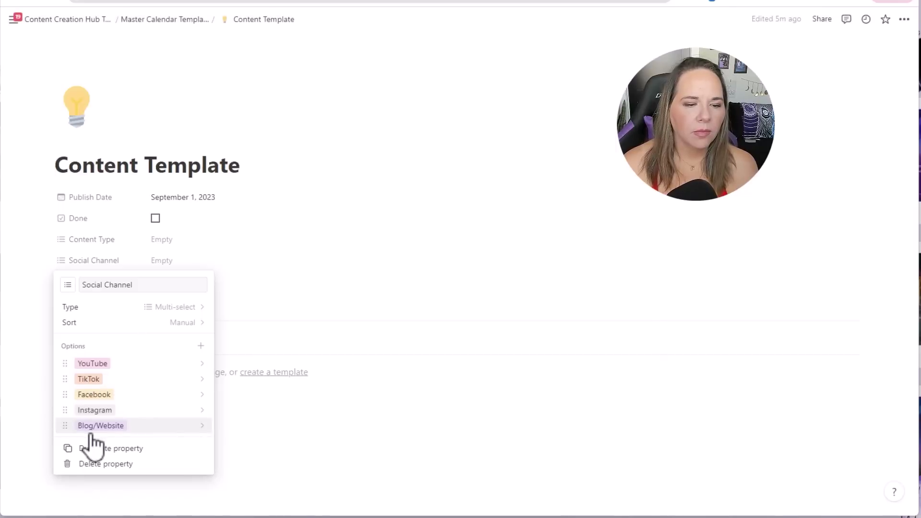
# Add a "Newsletter" option to the Social Channel property and place it last, after Blog/Website.
pyautogui.click(200, 345)
pyautogui.write('Newsletter')
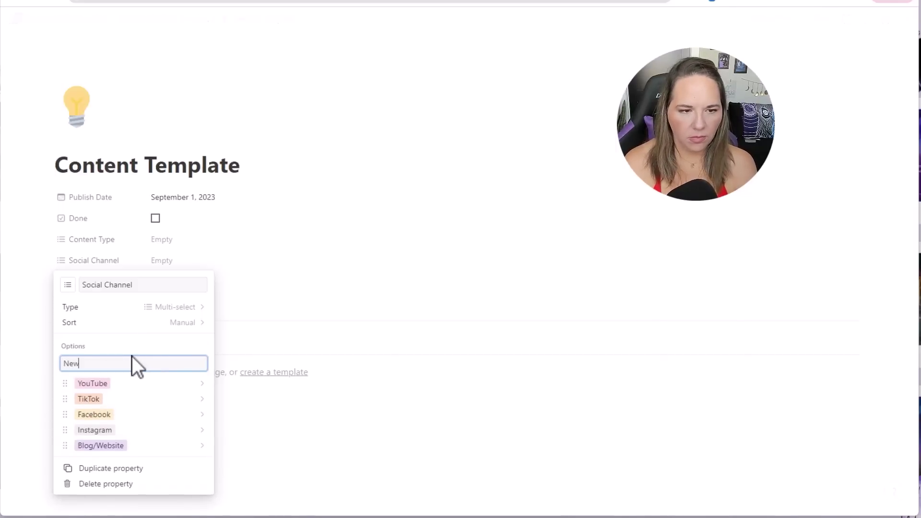
pyautogui.press('Return')
pyautogui.moveTo(64, 381); pyautogui.dragTo(68, 456)
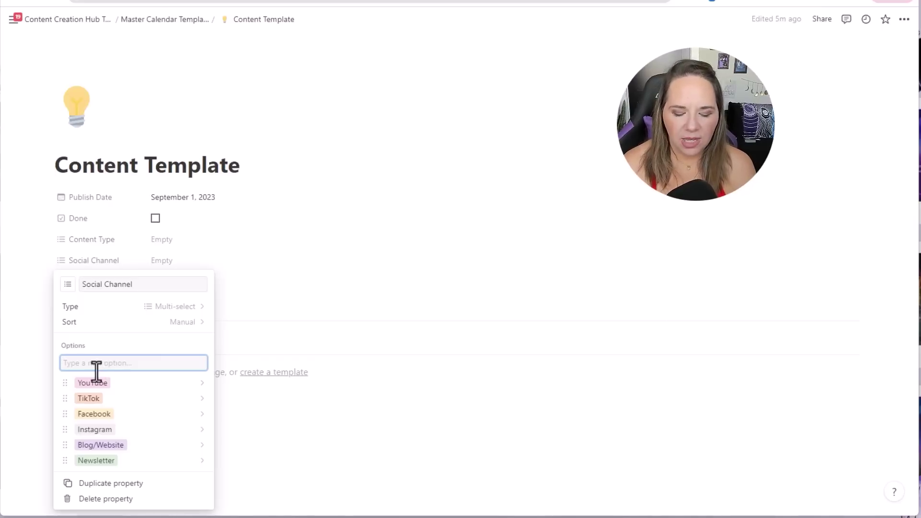
pyautogui.write('HBYT')
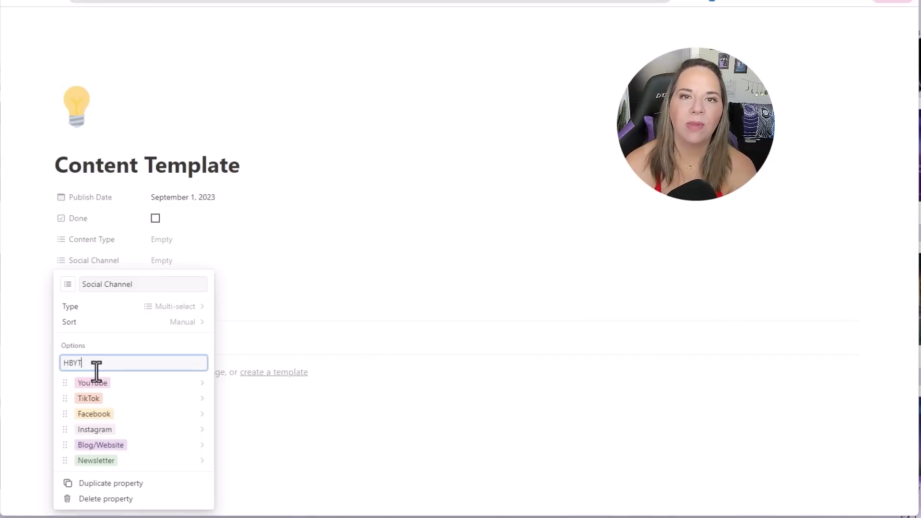
pyautogui.press('BackSpace')
pyautogui.press('BackSpace')
pyautogui.press('BackSpace')
pyautogui.press('BackSpace')
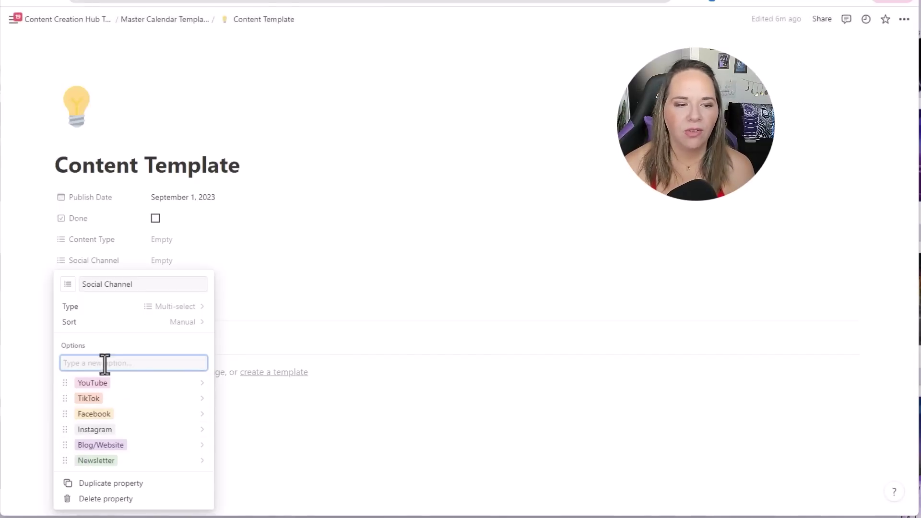
# Close the Social Channel property's settings and move the property below Status.
pyautogui.click(120, 353)
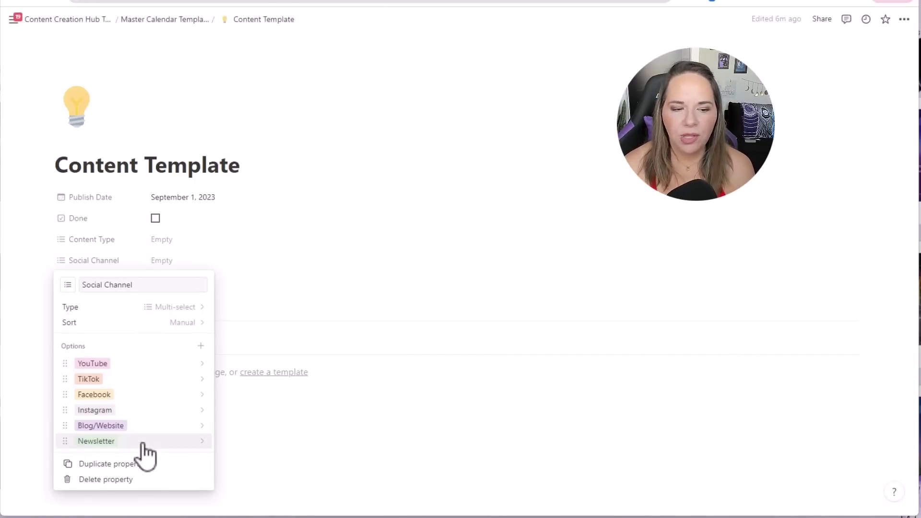
pyautogui.click(375, 292)
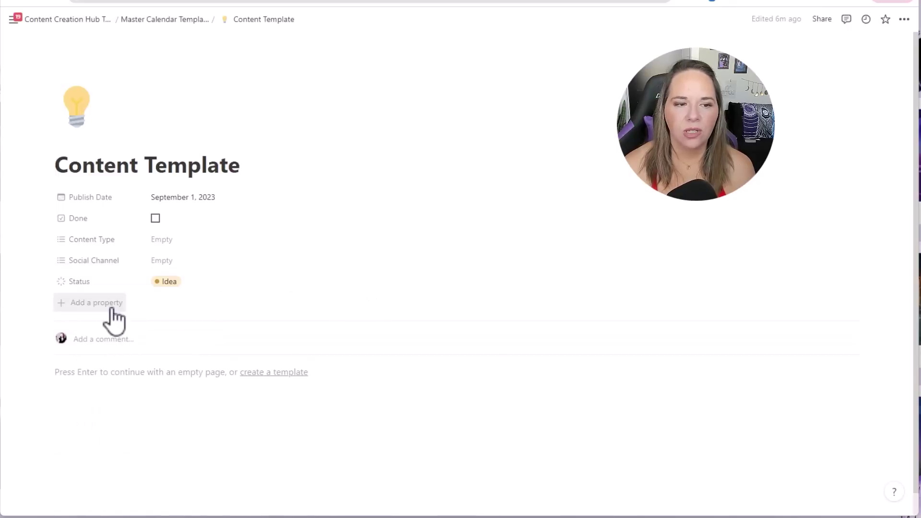
pyautogui.moveTo(57, 267); pyautogui.dragTo(58, 291)
# Add a Person property named "Assigned To:" to the Content Template page.
pyautogui.click(62, 307)
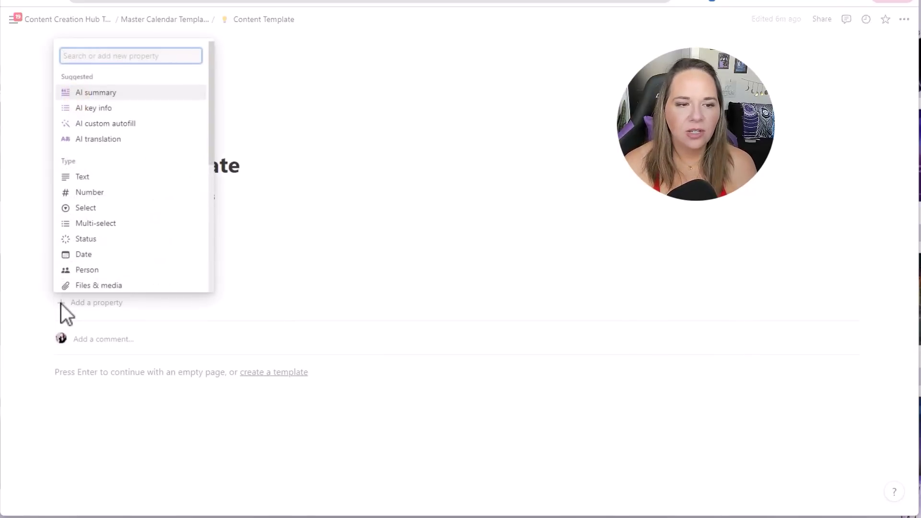
pyautogui.write('a')
pyautogui.press('BackSpace')
pyautogui.scroll(-1, 115, 230)
pyautogui.scroll(-1, 114, 225)
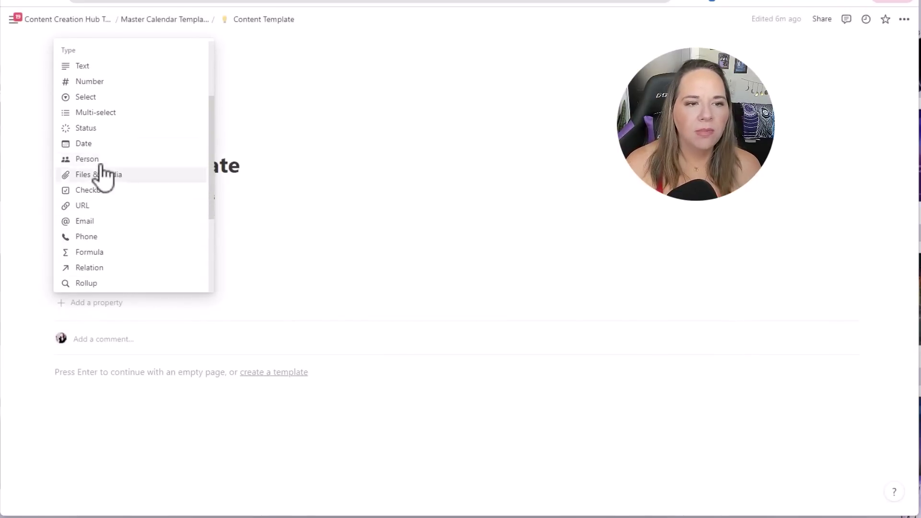
pyautogui.click(86, 160)
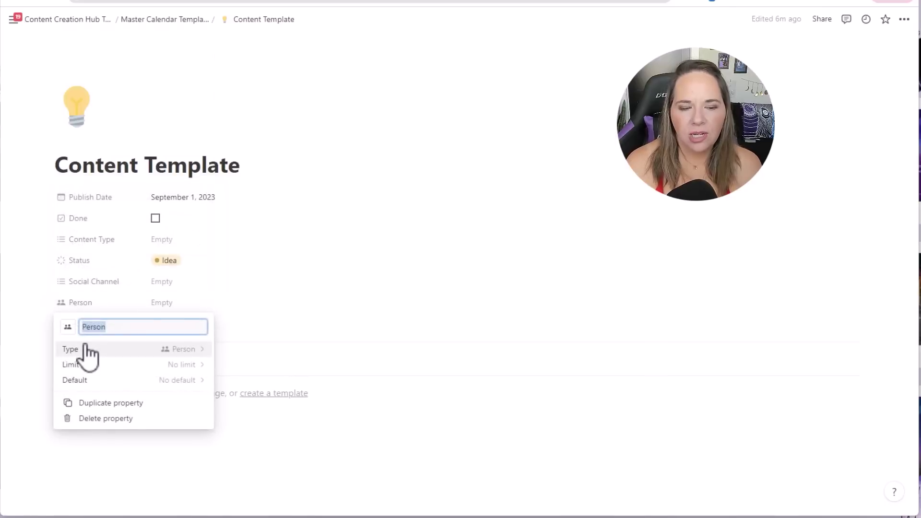
pyautogui.write('Assigned To:')
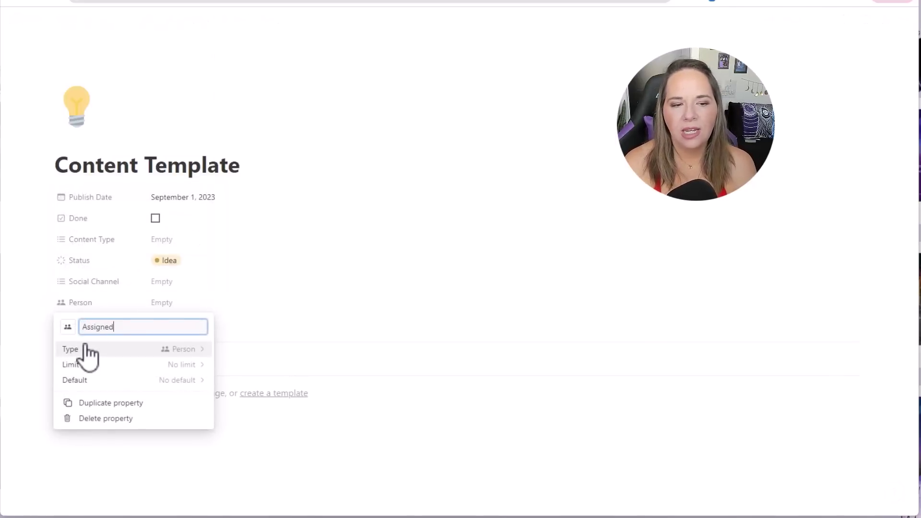
pyautogui.click(21, 336)
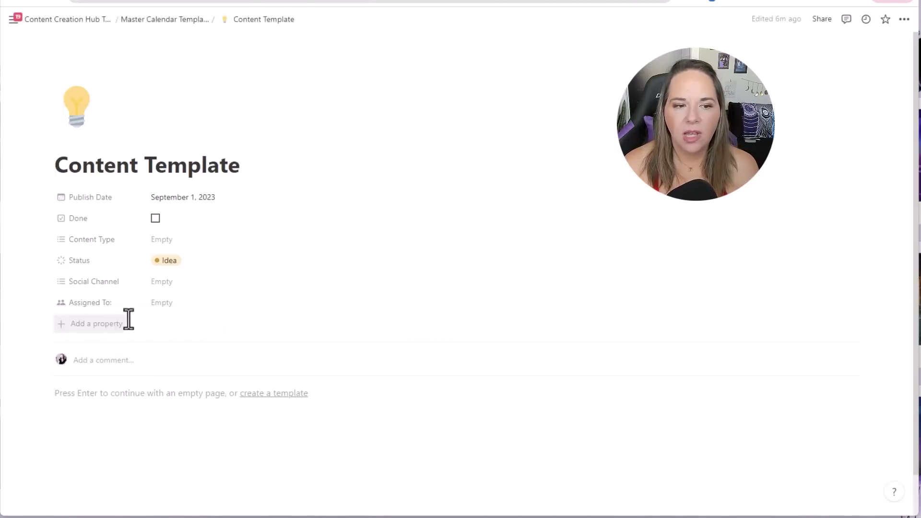
pyautogui.click(154, 303)
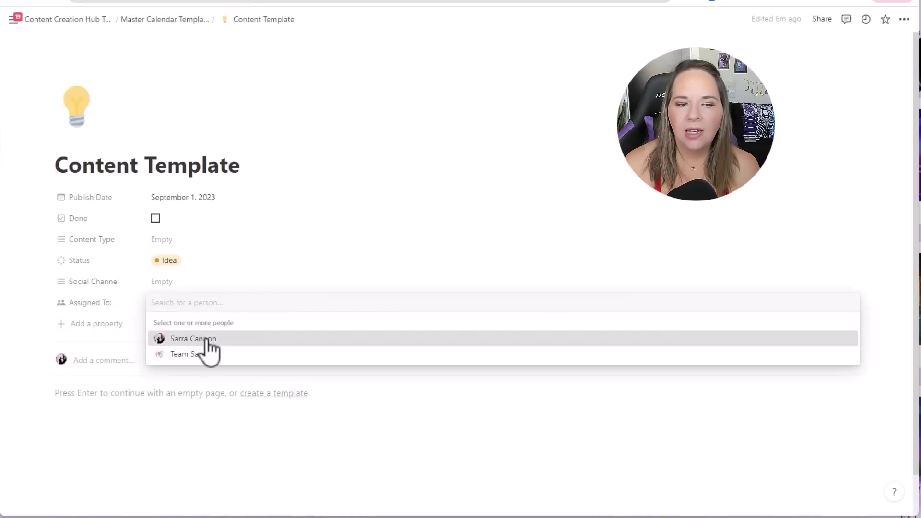
pyautogui.click(199, 340)
pyautogui.click(218, 303)
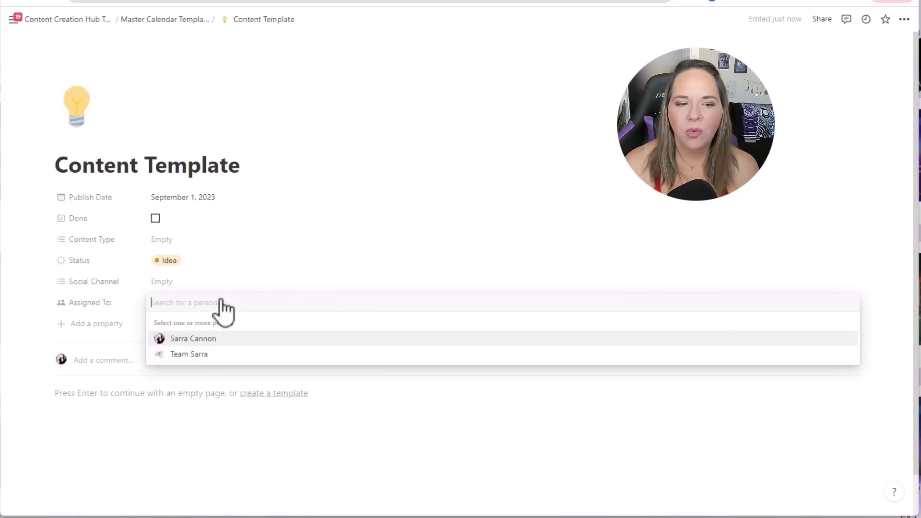
pyautogui.click(185, 357)
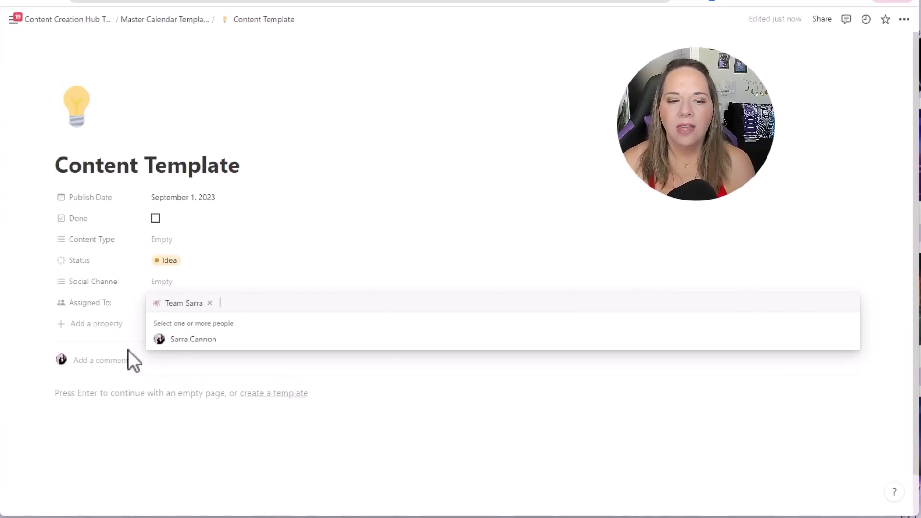
pyautogui.click(209, 303)
pyautogui.click(32, 303)
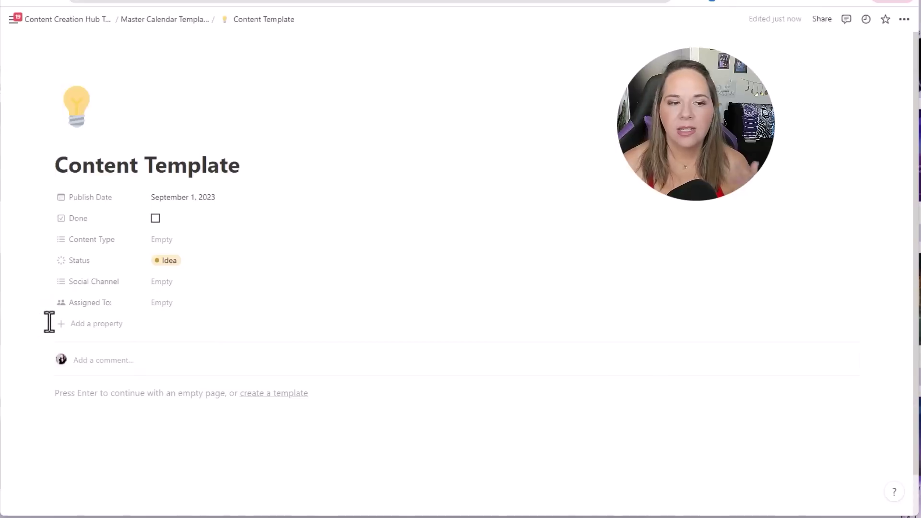
# Add a Files & media property named "Graphics" to the Content Template page.
pyautogui.click(89, 330)
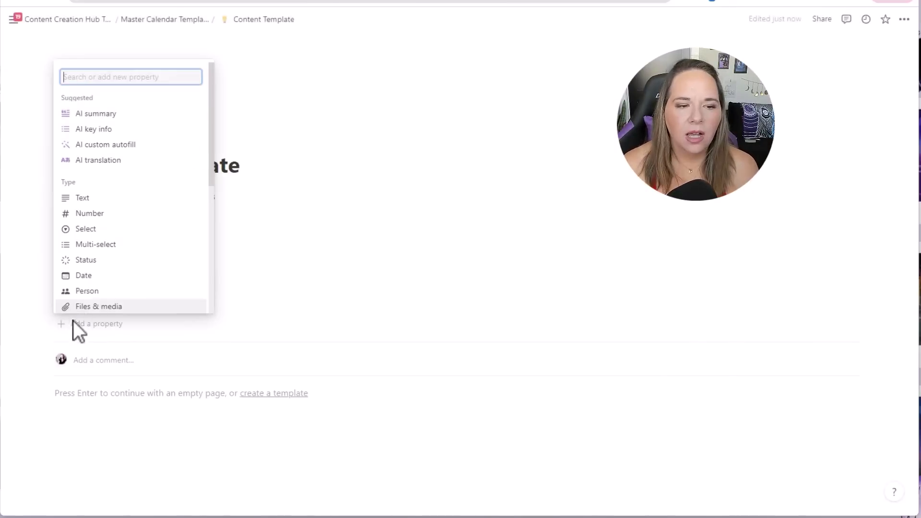
pyautogui.click(137, 311)
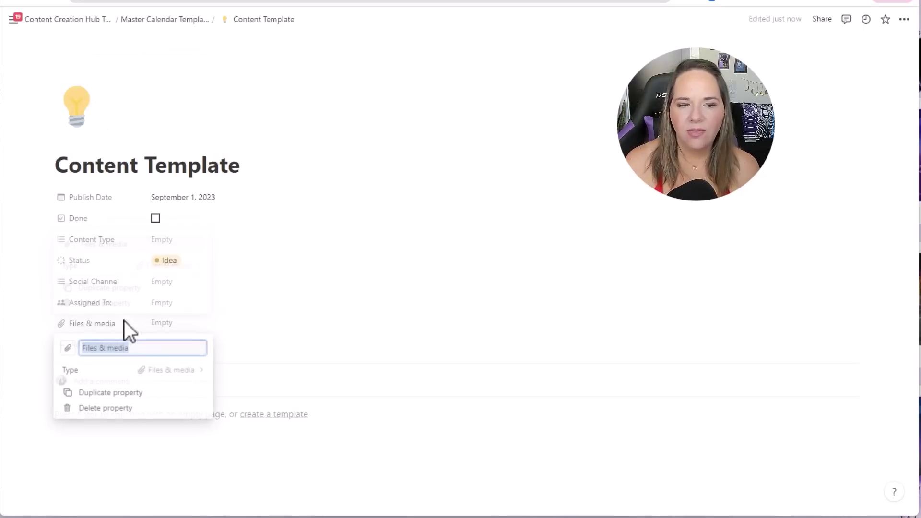
pyautogui.write('Graphi')
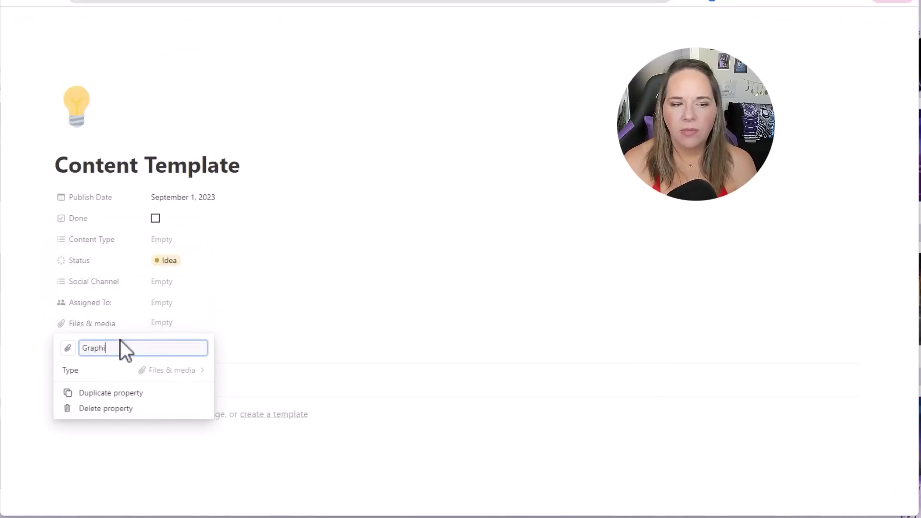
pyautogui.write('cs')
pyautogui.click(45, 358)
# Check the options for adding a file or image to the Graphics property, then leave the value empty.
pyautogui.scroll(-1, 193, 348)
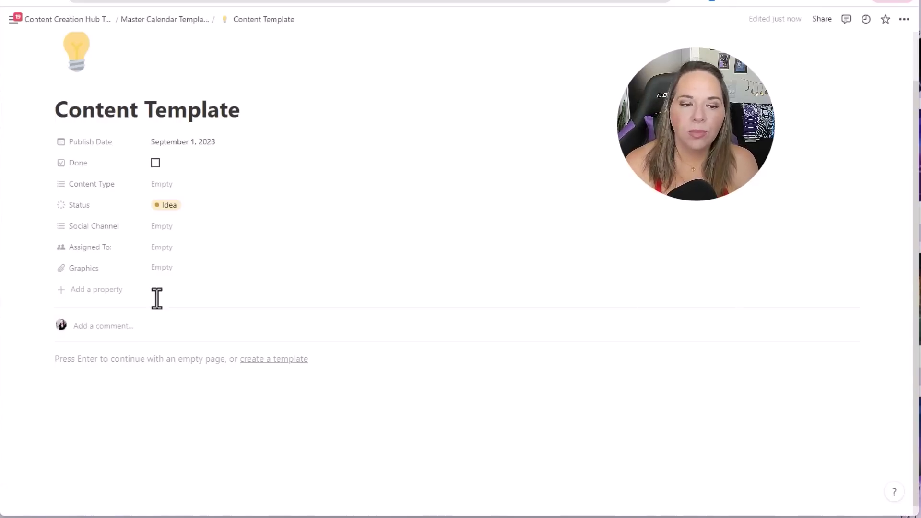
pyautogui.scroll(-1, 157, 298)
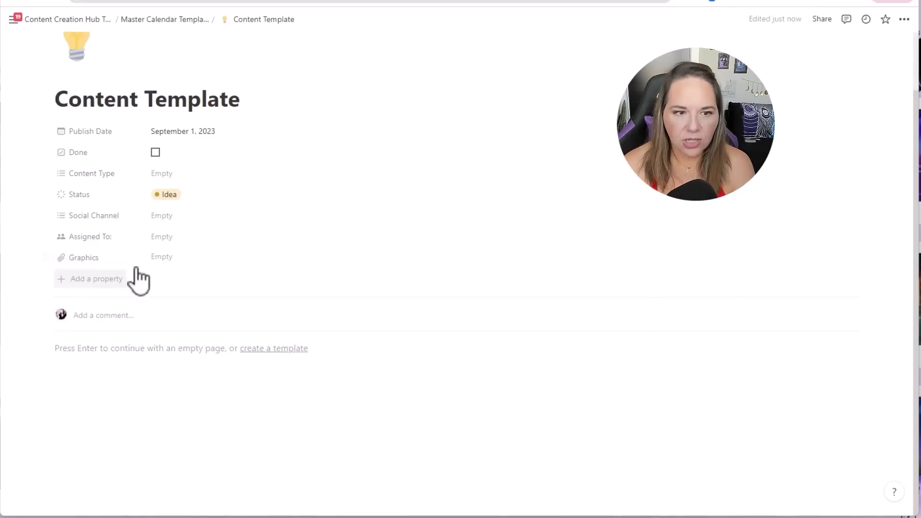
pyautogui.click(152, 256)
pyautogui.click(161, 258)
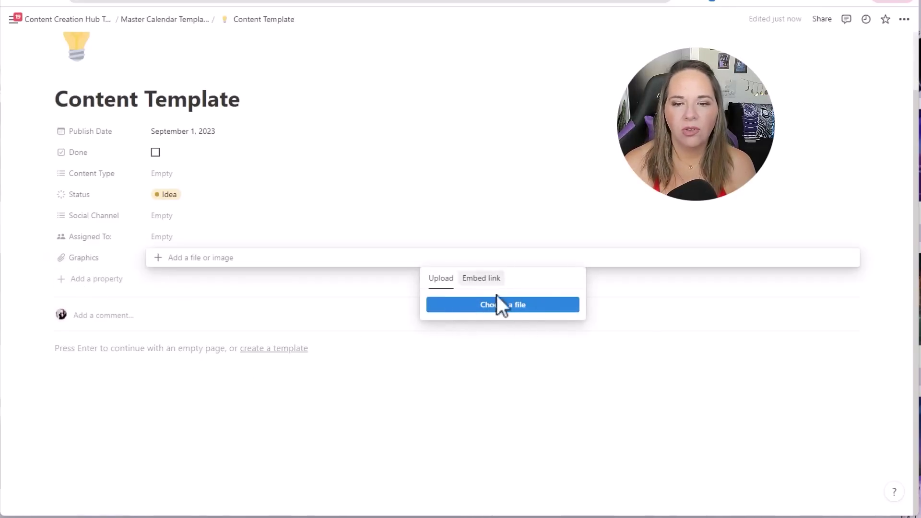
pyautogui.click(177, 281)
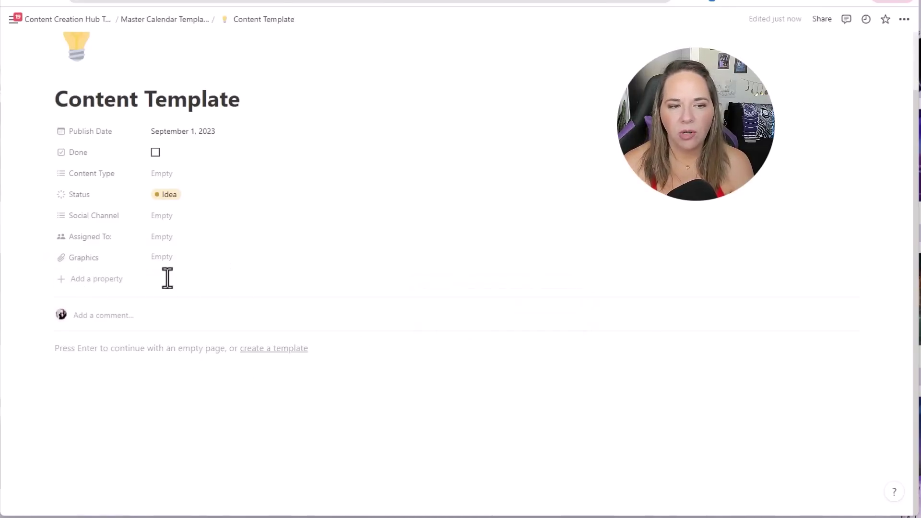
# Add a Multi-select property named "Content Pillar" to the Content Template page.
pyautogui.click(99, 283)
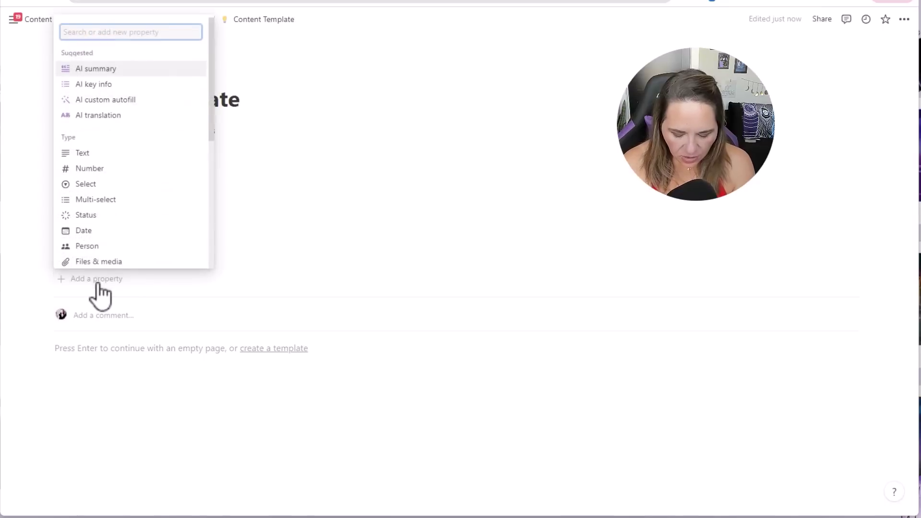
pyautogui.write('Co')
pyautogui.press('BackSpace')
pyautogui.press('BackSpace')
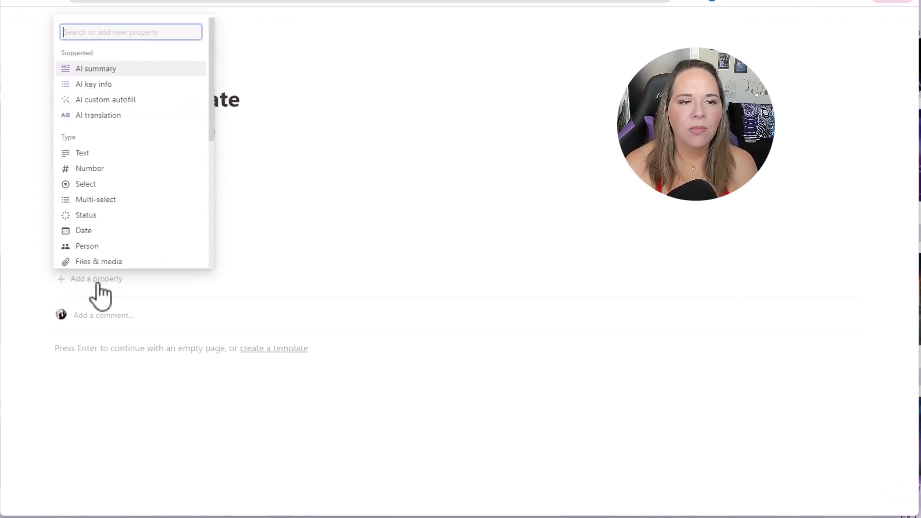
pyautogui.click(99, 203)
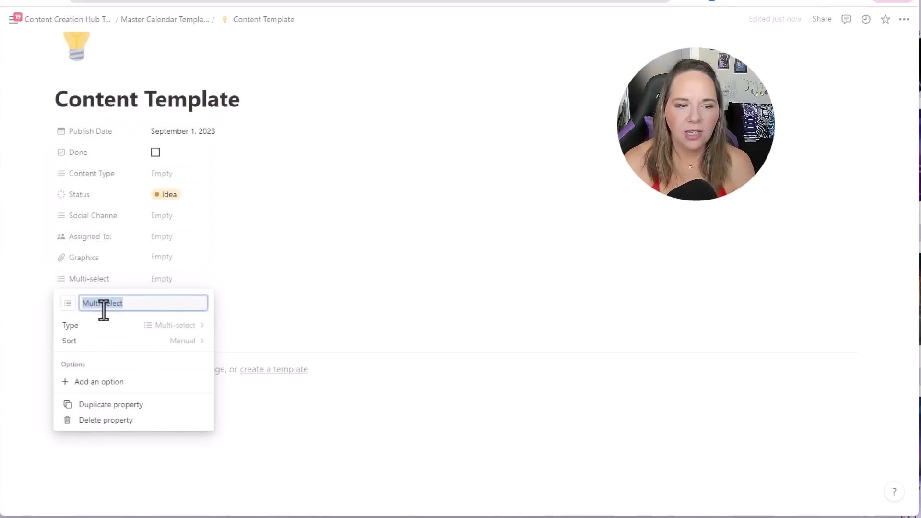
pyautogui.write('Copy')
pyautogui.press('BackSpace')
pyautogui.press('BackSpace')
pyautogui.write('nte')
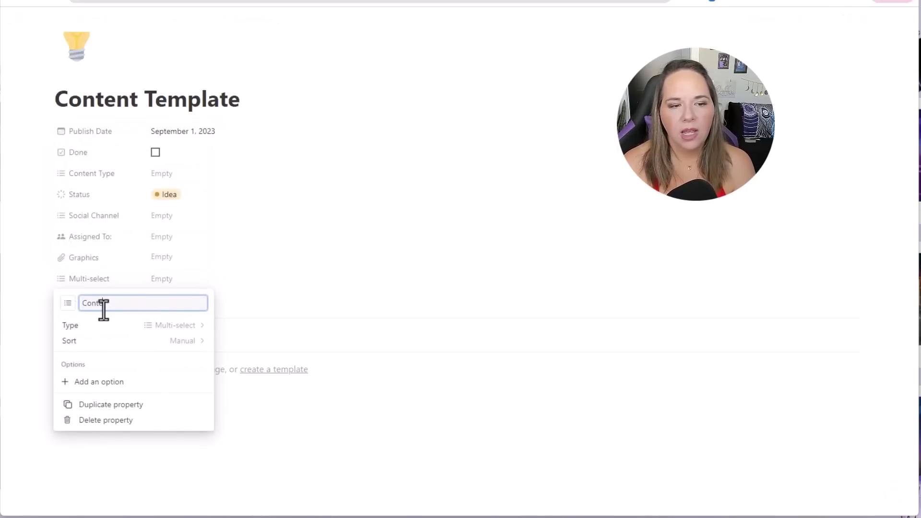
pyautogui.write('nt Plllar')
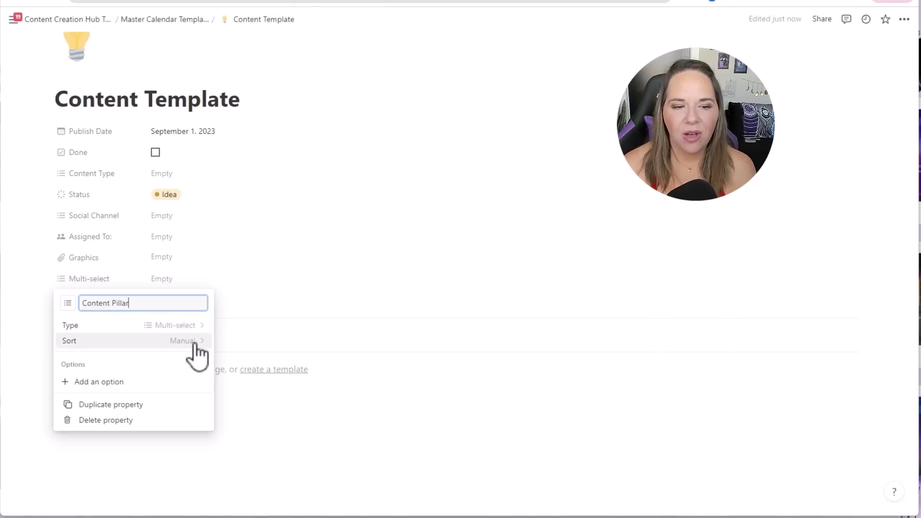
# Add the options "My Books", "Behind-The-Scenes", "Inspiration" and "Genre" to the Content Pillar property and close its settings.
pyautogui.click(111, 398)
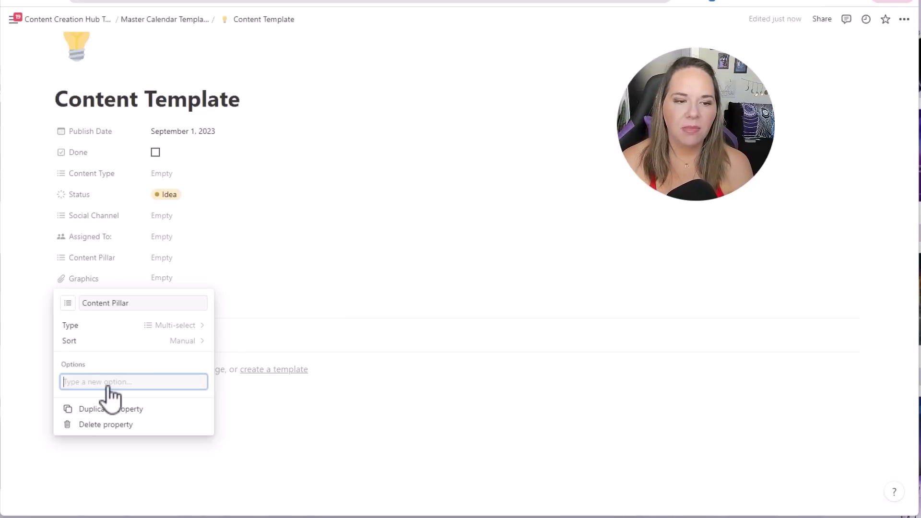
pyautogui.write('My Books')
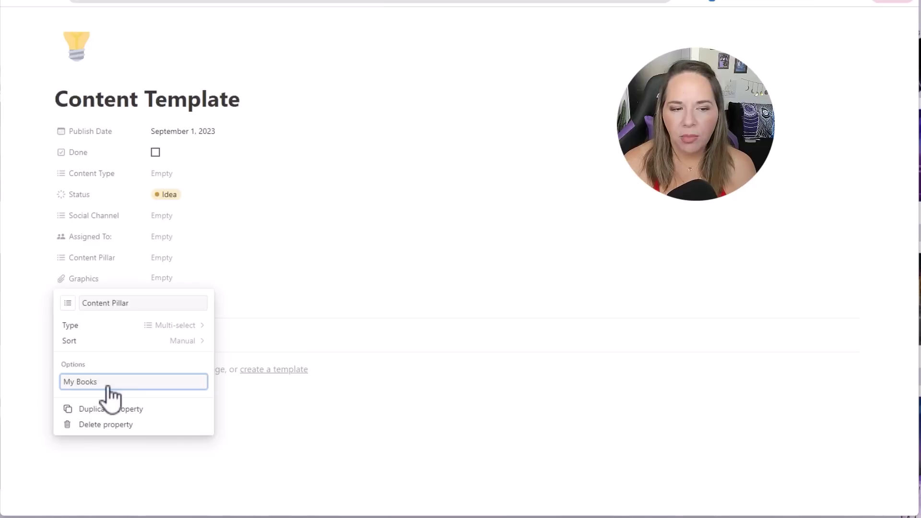
pyautogui.press('Return')
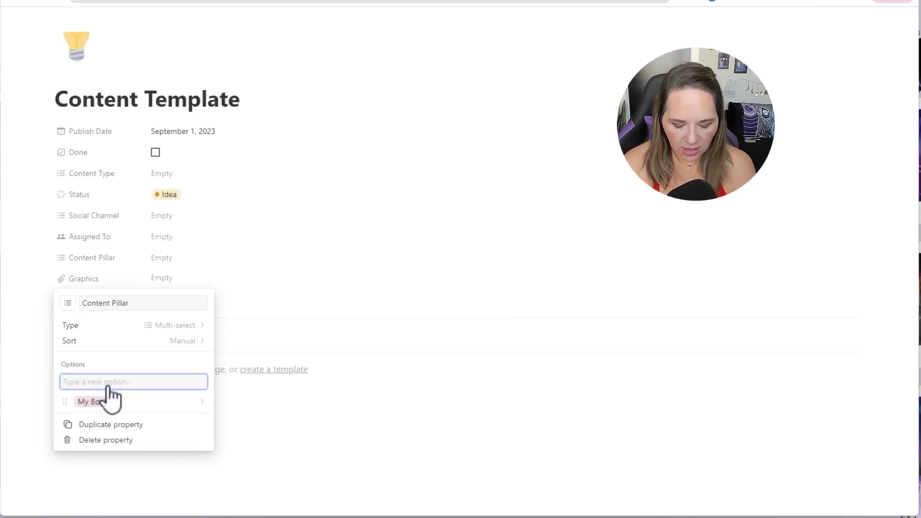
pyautogui.write('Behind-The-Scenes')
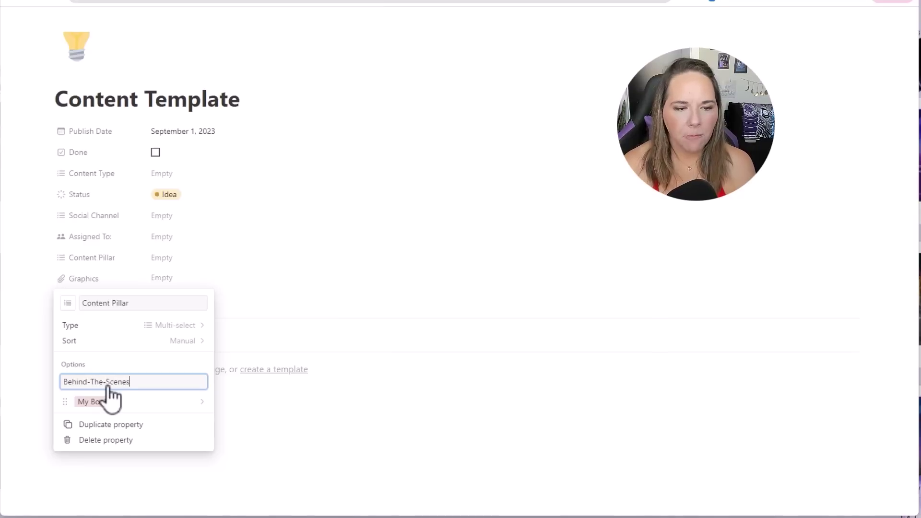
pyautogui.press('Return')
pyautogui.write('Inspiration')
pyautogui.press('Return')
pyautogui.write('Ge')
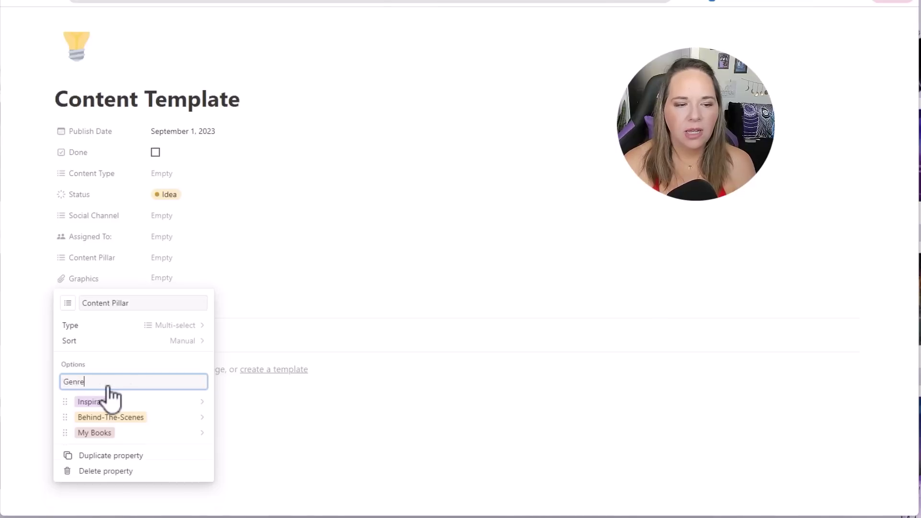
pyautogui.write('nre')
pyautogui.press('Return')
pyautogui.click(38, 394)
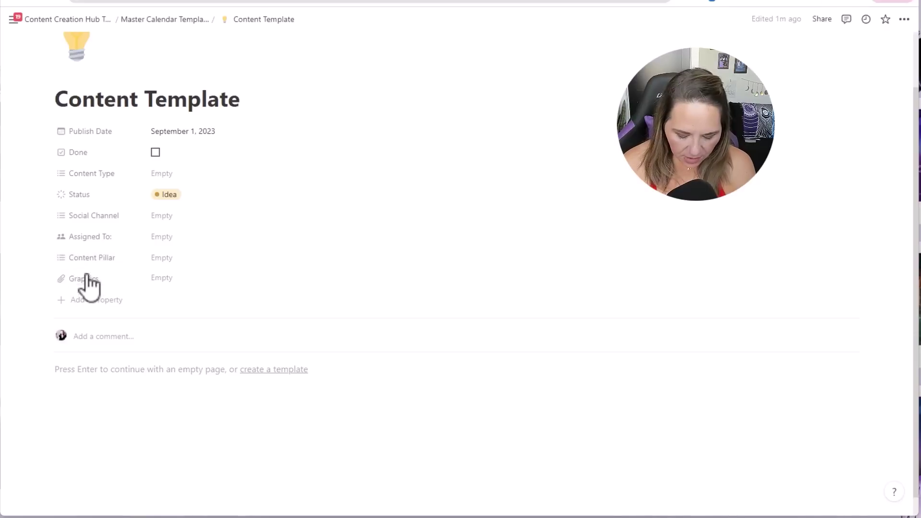
# Add a Number property named "Views" to the Content Template page.
pyautogui.click(64, 301)
pyautogui.click(95, 190)
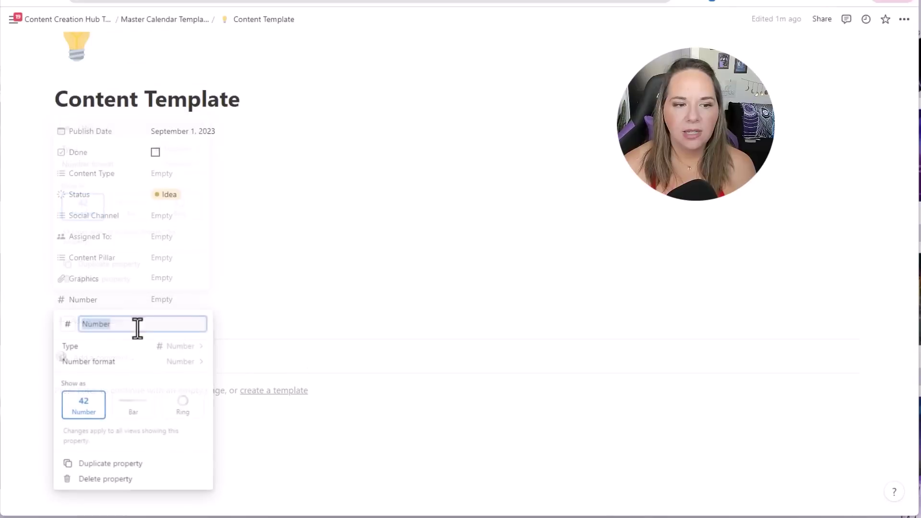
pyautogui.write('Views')
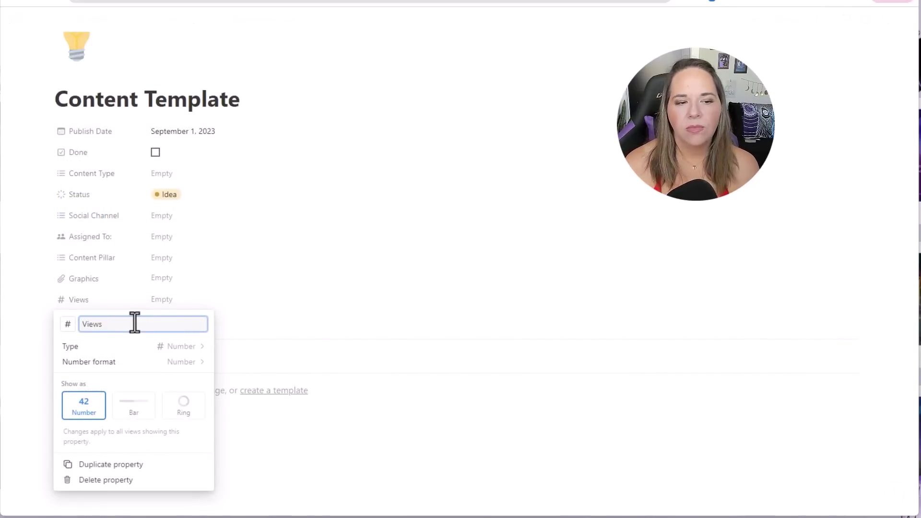
pyautogui.click(21, 304)
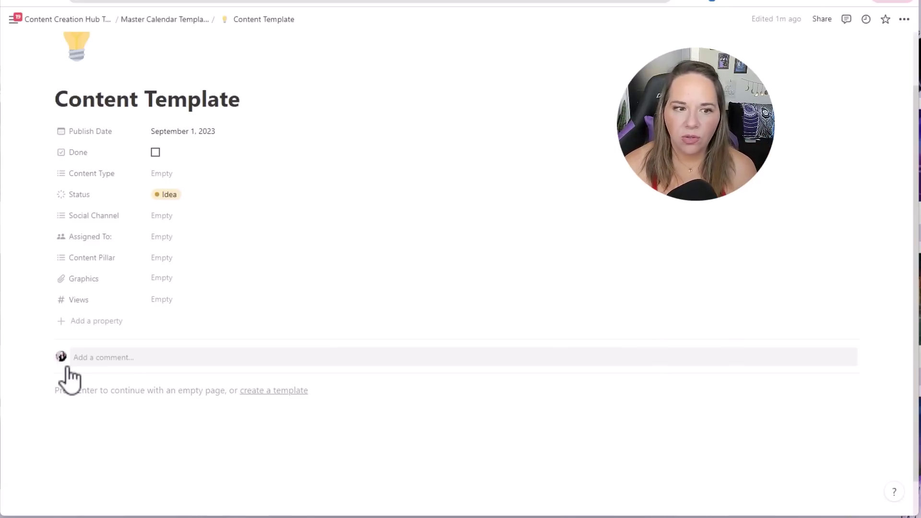
# Add an untitled entry on August 3, 2023 in the Master Calendar Template, then go back to the calendar.
pyautogui.scroll(-1, 65, 374)
pyautogui.scroll(3, 62, 422)
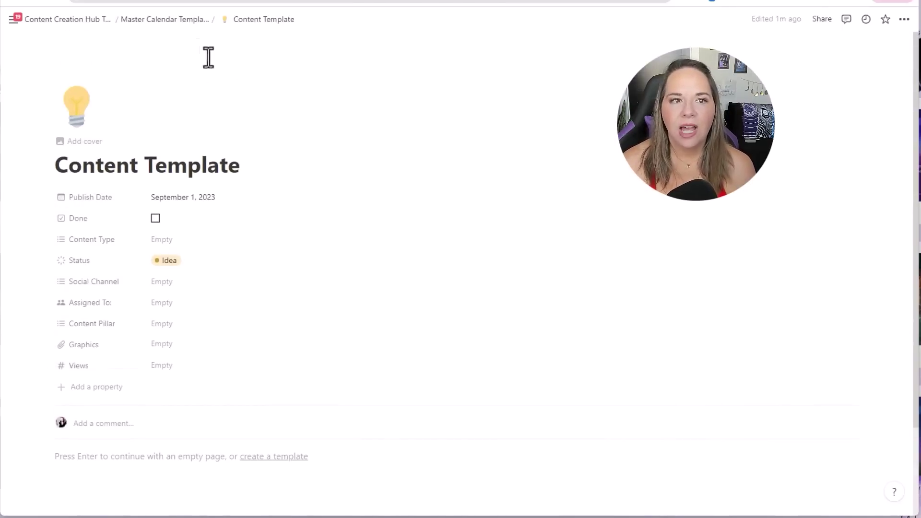
pyautogui.click(179, 34)
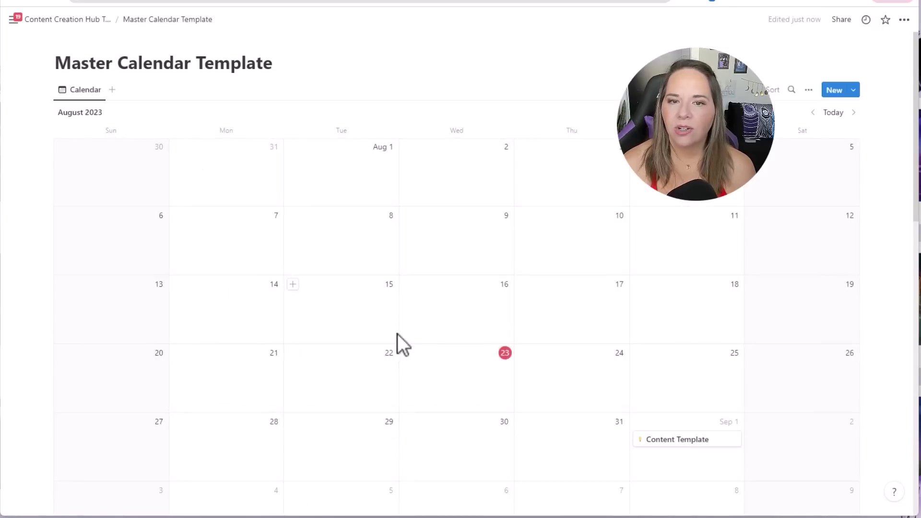
pyautogui.click(520, 147)
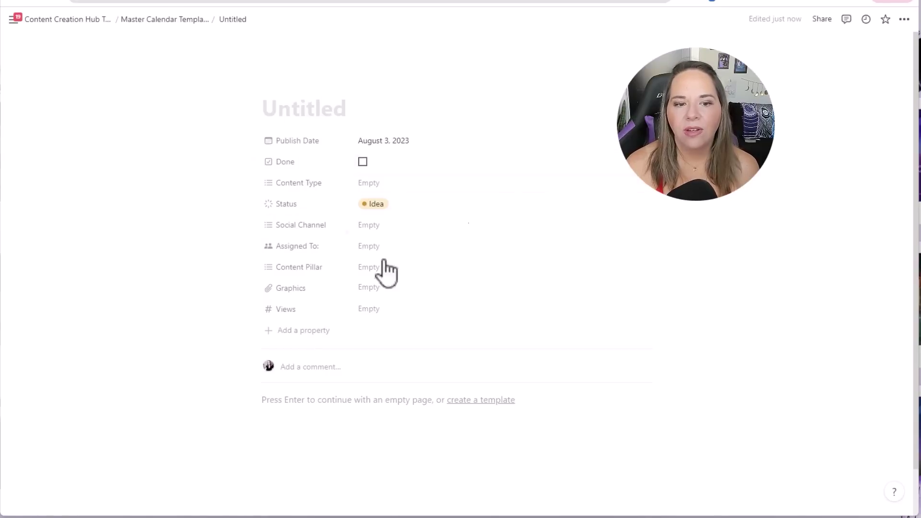
pyautogui.hotkey('alt', 'Left')
# Review the Content Template page from its September 1 entry, then return to the Master Calendar Template and look over the calendar.
pyautogui.scroll(-1, 528, 335)
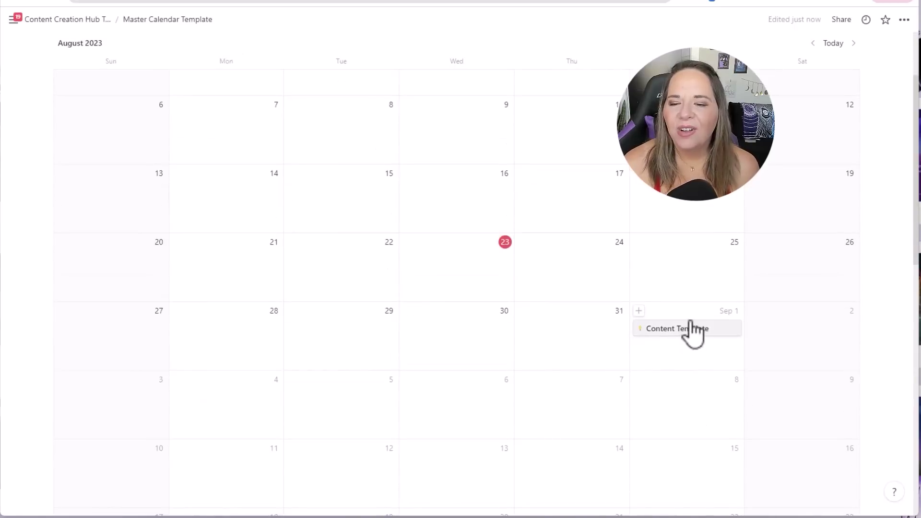
pyautogui.click(691, 335)
pyautogui.scroll(-2, 451, 311)
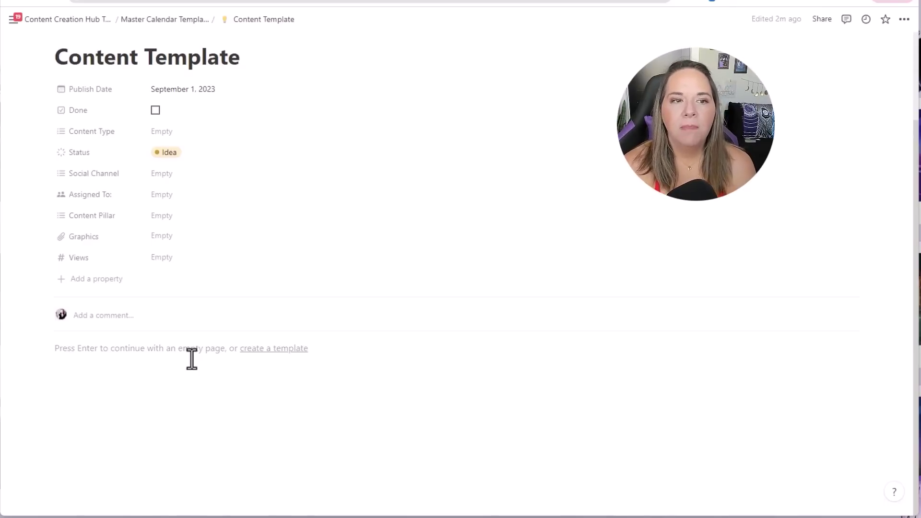
pyautogui.click(179, 20)
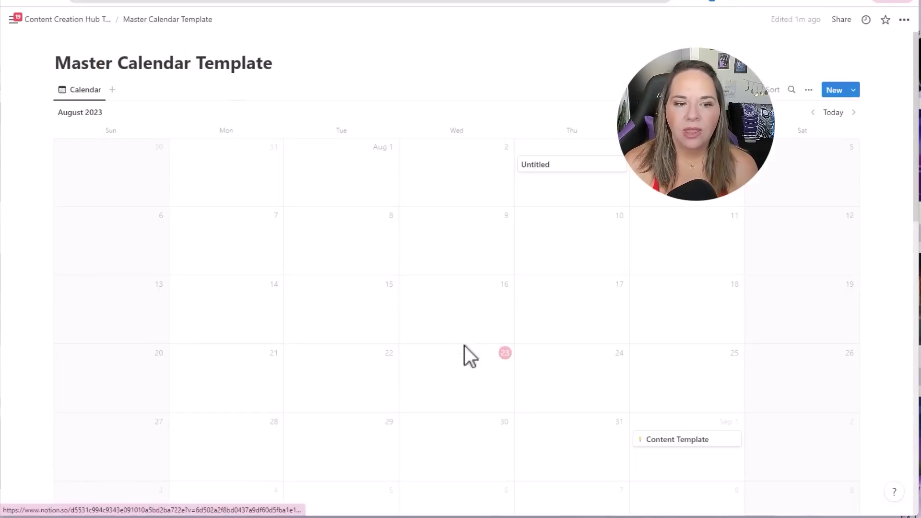
pyautogui.scroll(-2, 600, 290)
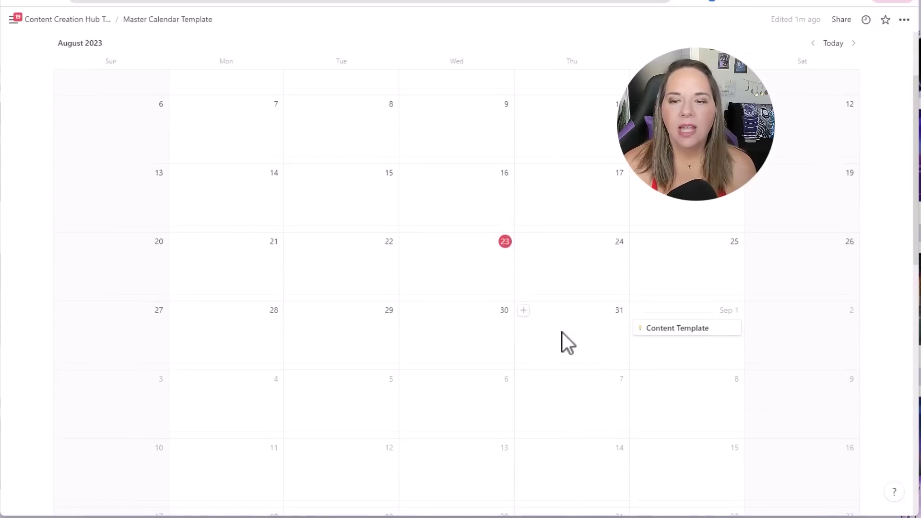
pyautogui.scroll(-1, 562, 336)
pyautogui.scroll(1, 560, 341)
pyautogui.scroll(2, 560, 341)
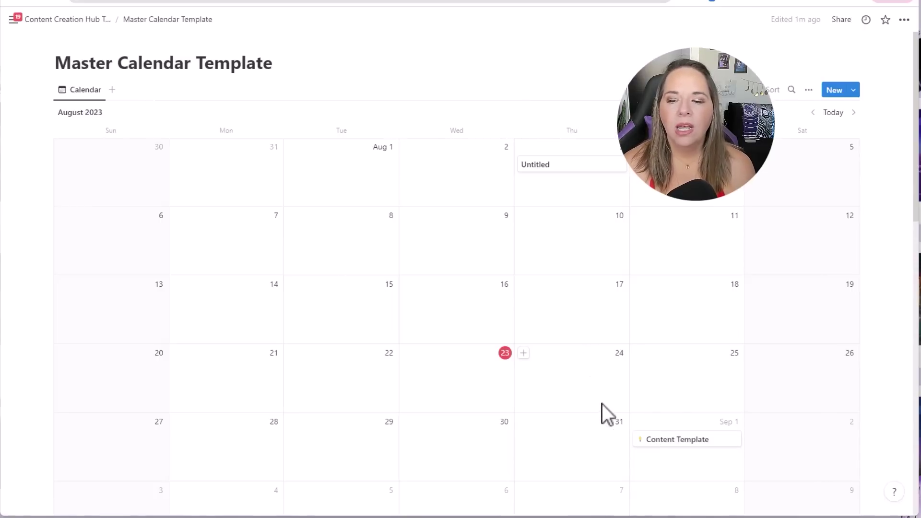
# Open the Content Template page from its September 1 calendar entry and look over its properties and empty body.
pyautogui.click(667, 444)
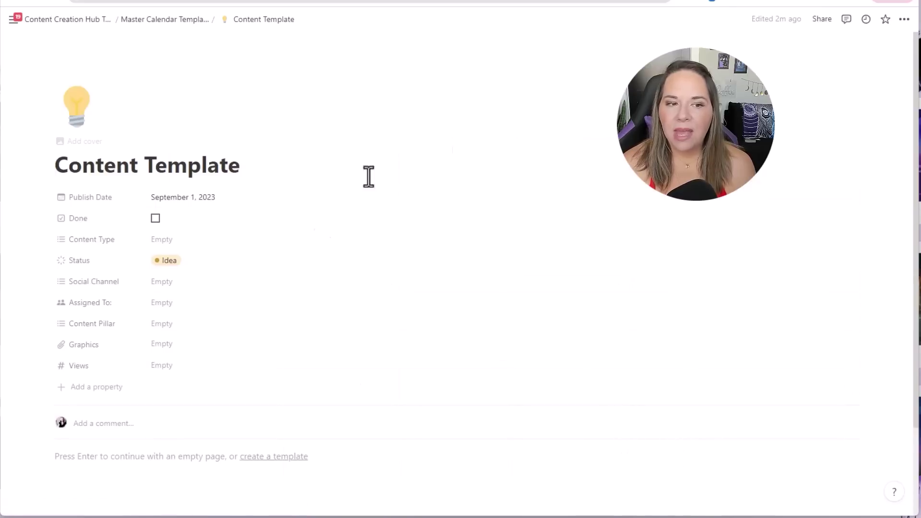
pyautogui.scroll(-2, 421, 298)
pyautogui.scroll(2, 415, 304)
pyautogui.scroll(-2, 393, 310)
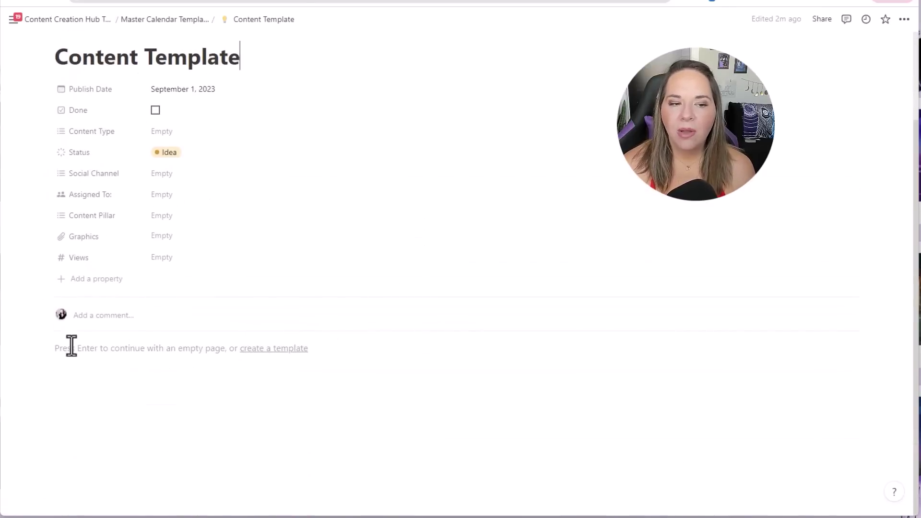
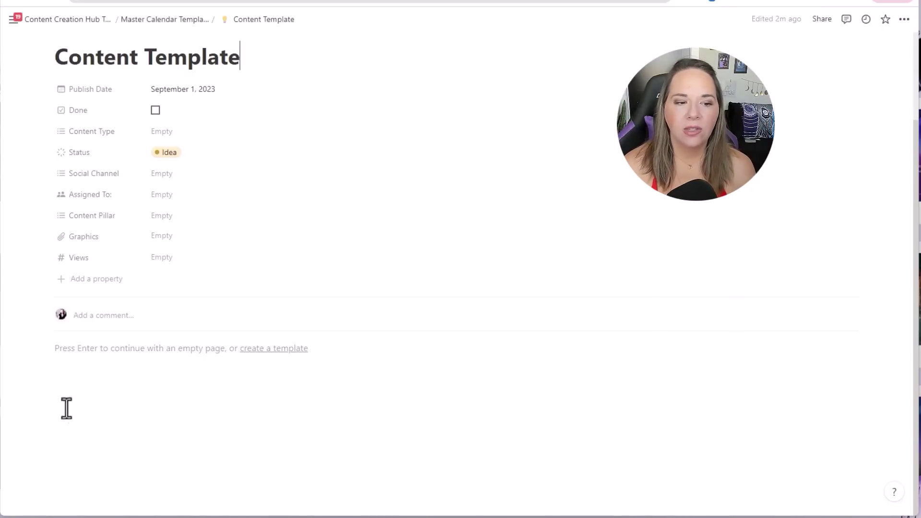
pyautogui.press('Return')
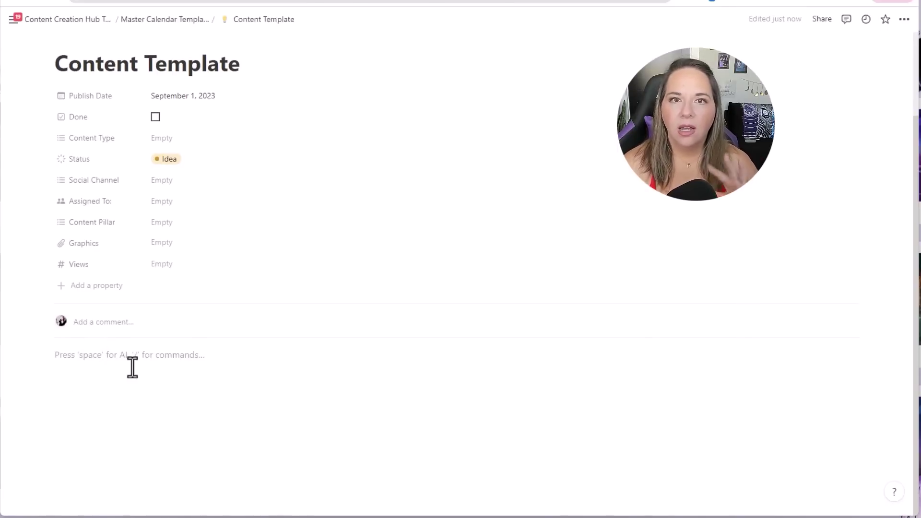
pyautogui.write('/te')
pyautogui.press('BackSpace')
pyautogui.press('BackSpace')
pyautogui.press('BackSpace')
# Create a new page template for the Master Calendar Template database and title it "Video Template".
pyautogui.click(284, 370)
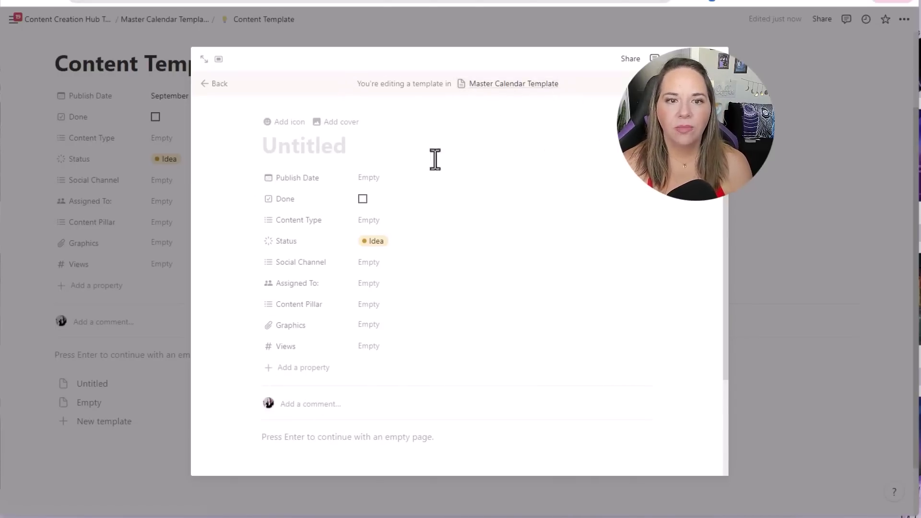
pyautogui.click(304, 152)
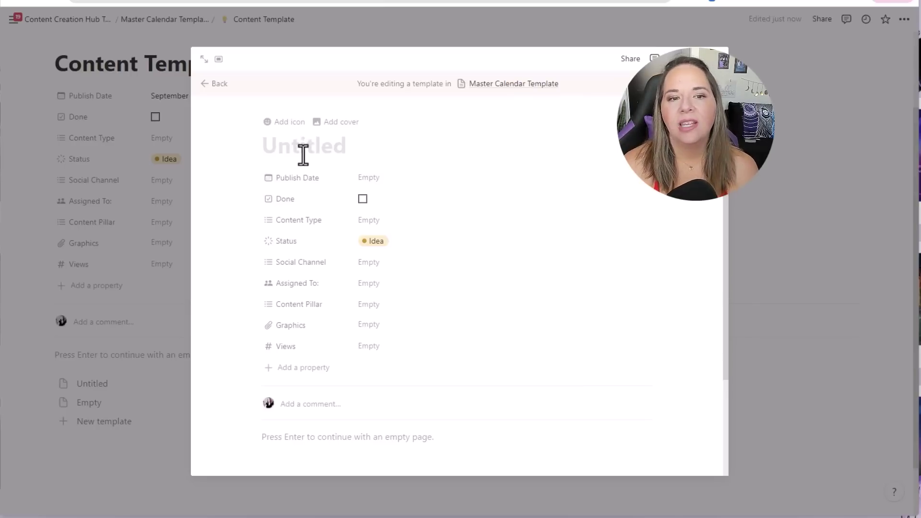
pyautogui.write('Video T')
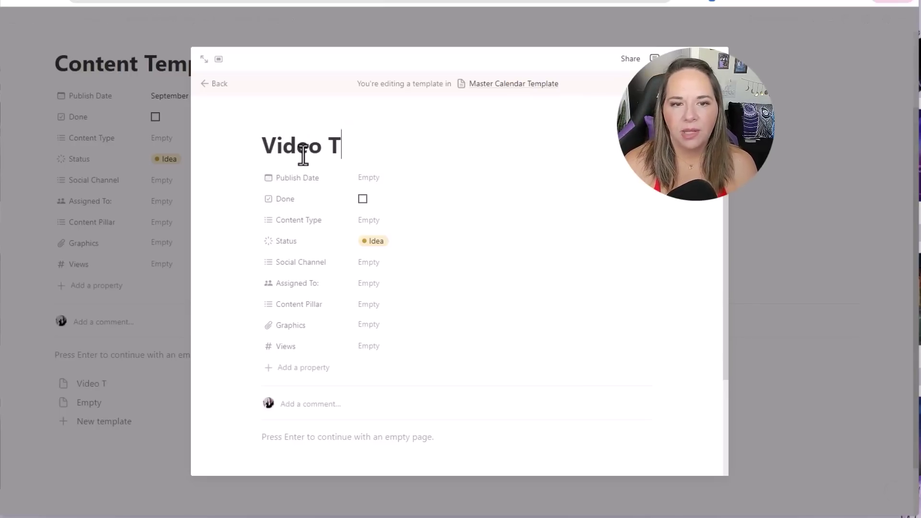
pyautogui.write('emplate')
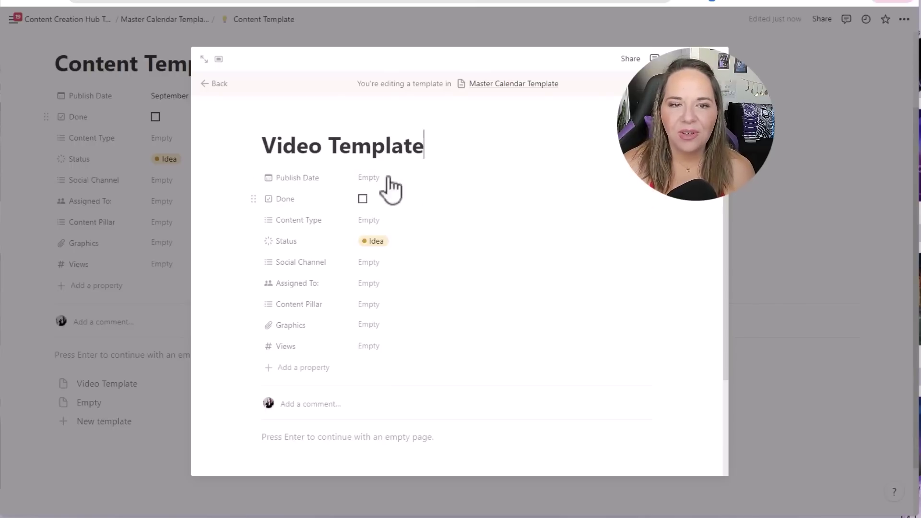
# Begin the empty body of the Video Template and insert a two-column layout in it.
pyautogui.scroll(-3, 355, 360)
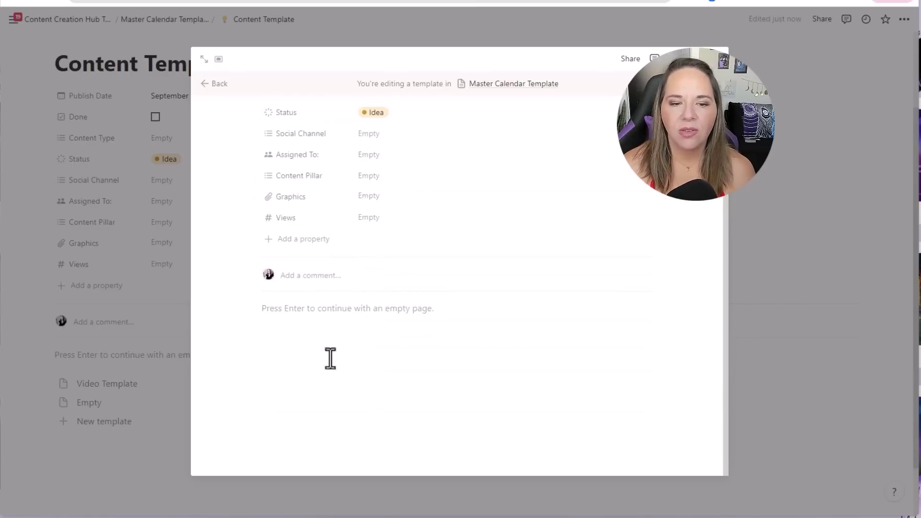
pyautogui.click(269, 310)
pyautogui.scroll(2, 336, 230)
pyautogui.scroll(-2, 390, 312)
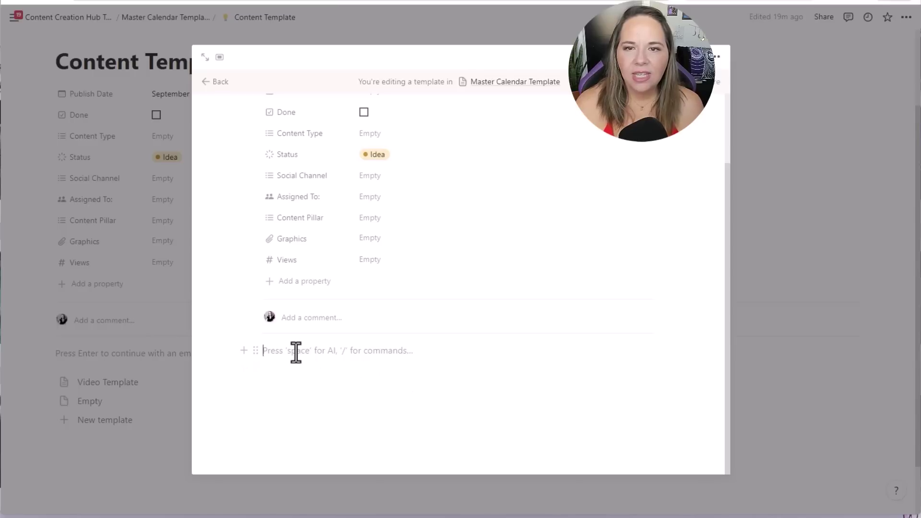
pyautogui.scroll(3, 545, 292)
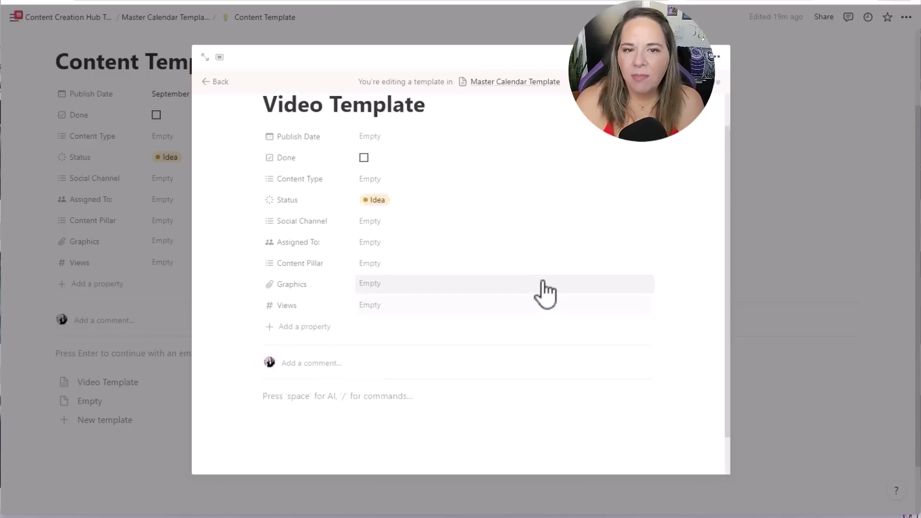
pyautogui.scroll(-3, 526, 322)
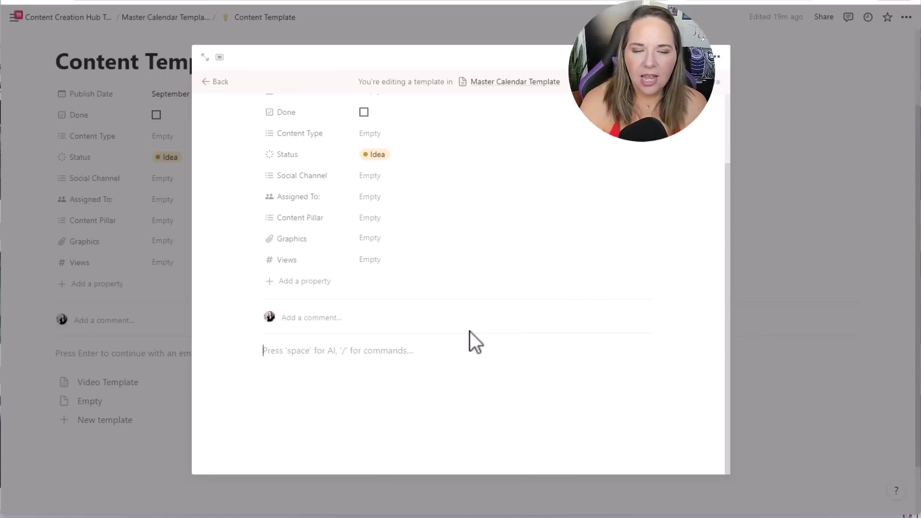
pyautogui.write('/')
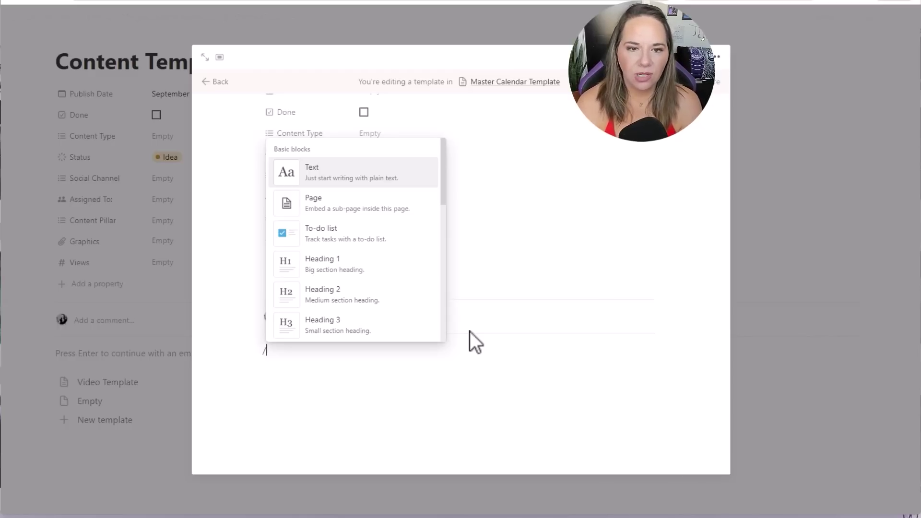
pyautogui.write('2')
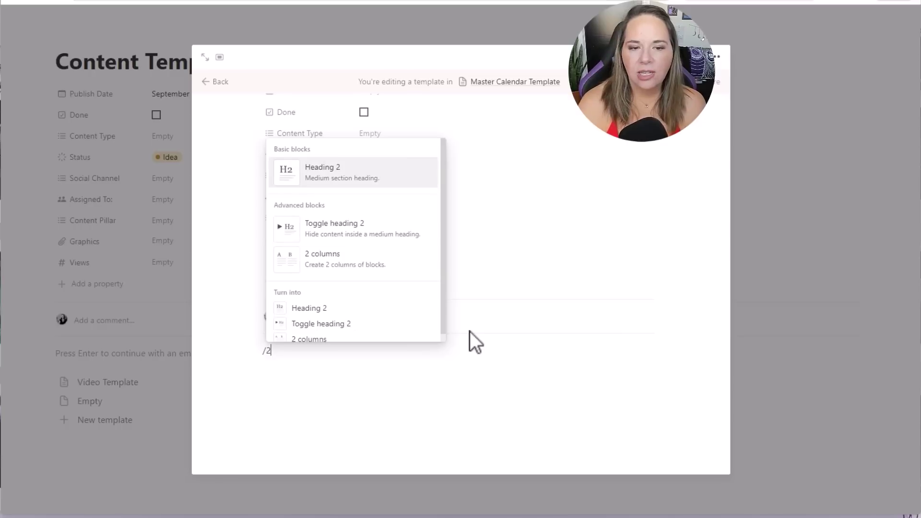
pyautogui.press('BackSpace')
pyautogui.press('BackSpace')
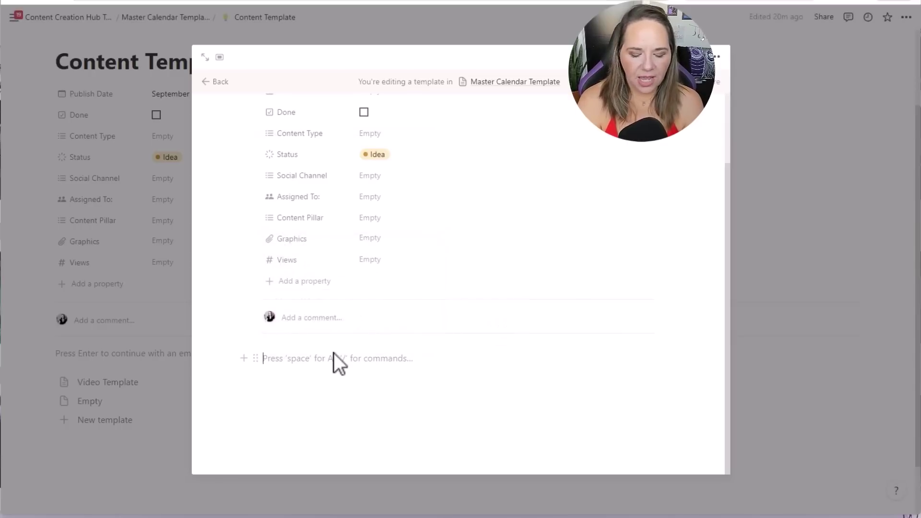
# Add a Heading 2 reading "Titles:" in the first column and give it a yellow background.
pyautogui.write('/h2')
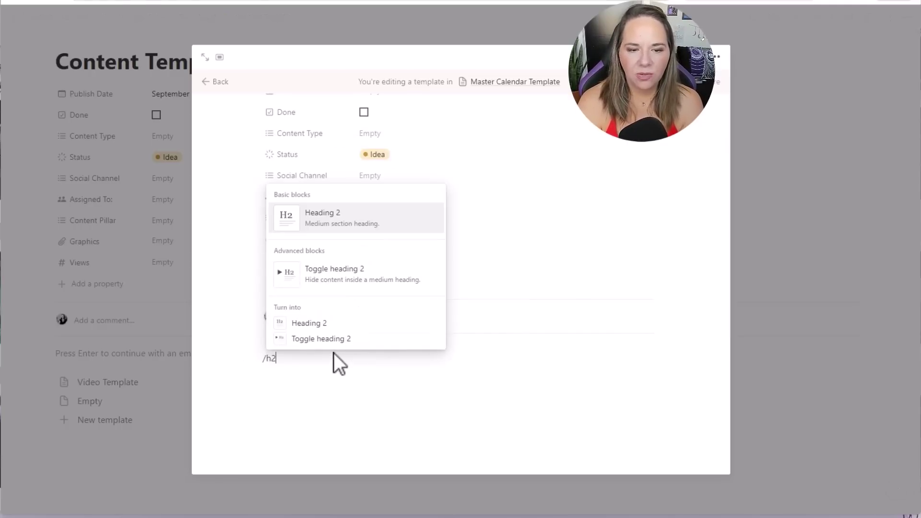
pyautogui.press('Return')
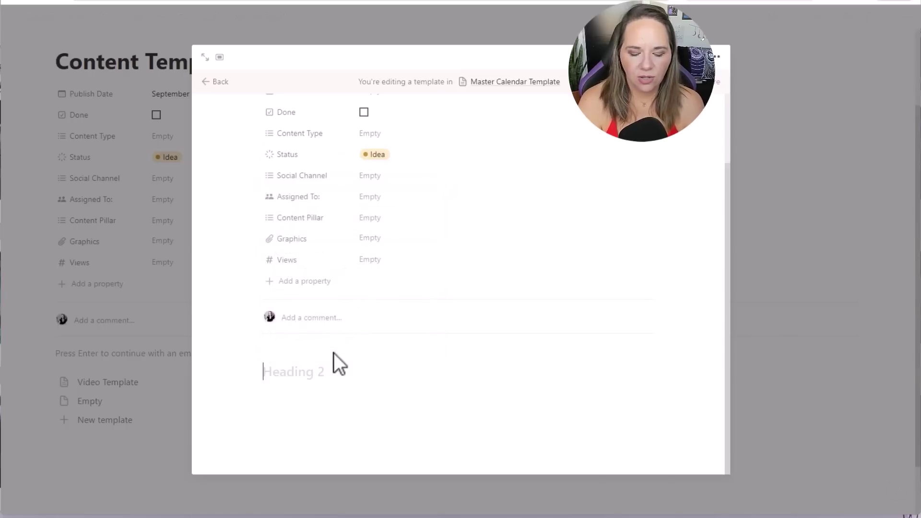
pyautogui.write('Ti')
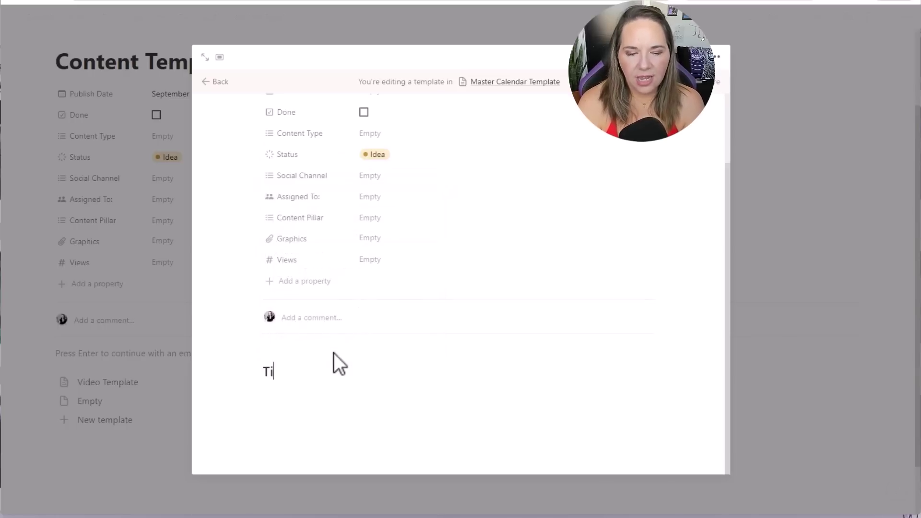
pyautogui.write('tles:')
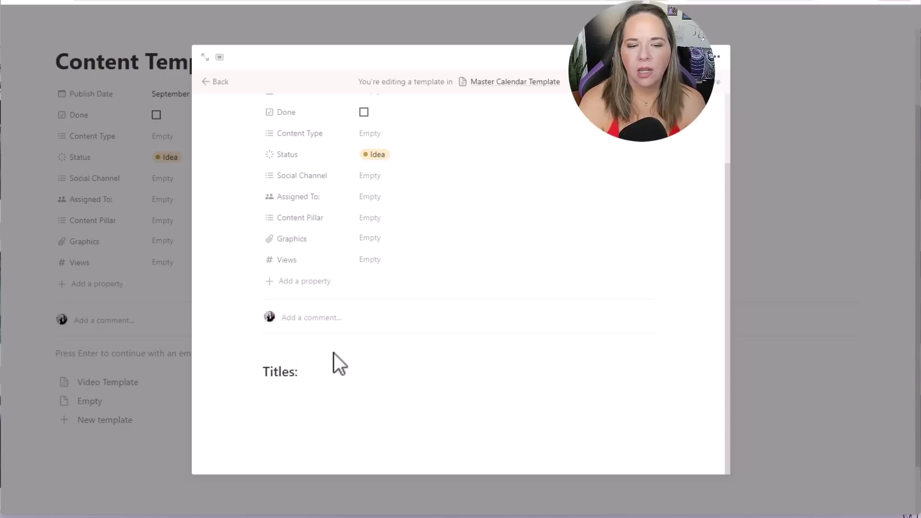
pyautogui.click(254, 371)
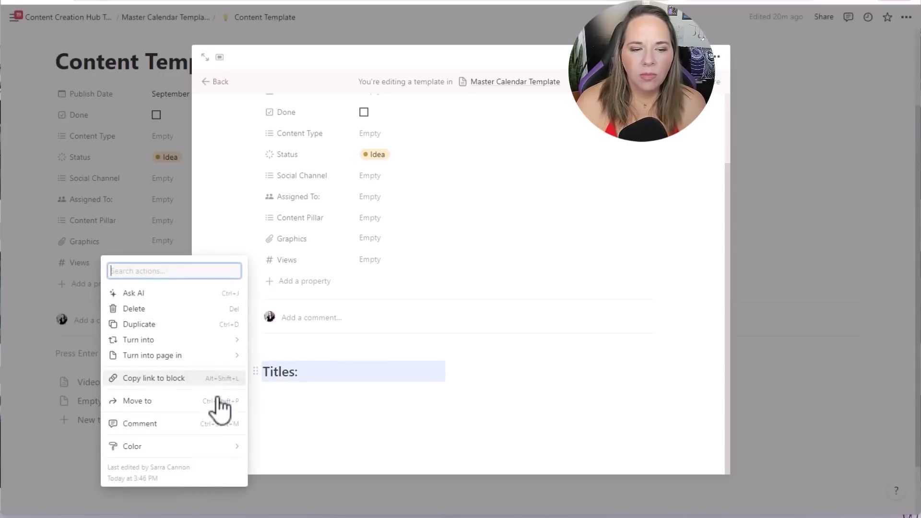
pyautogui.moveTo(202, 454)
pyautogui.click(353, 462)
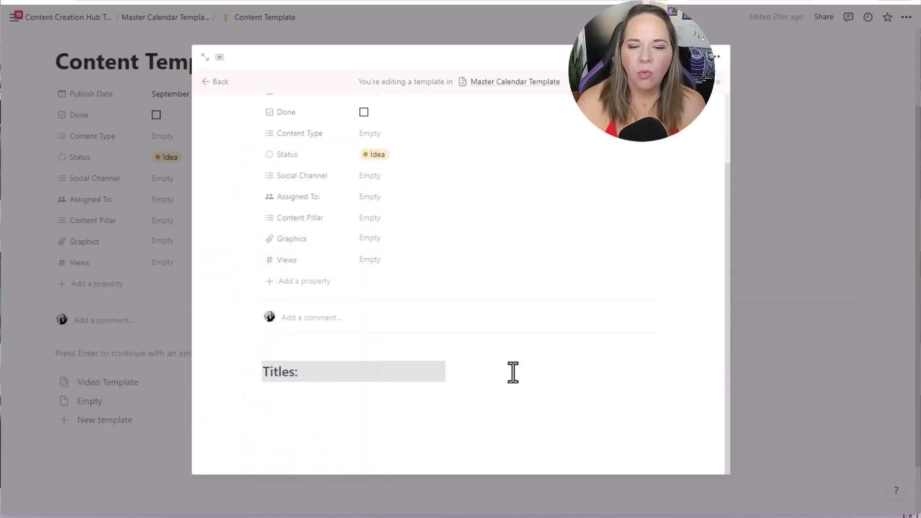
# Add a Heading 2 reading "Thumbnail Ideas:" in the second column and give it a yellow background.
pyautogui.click(514, 375)
pyautogui.write('/h2')
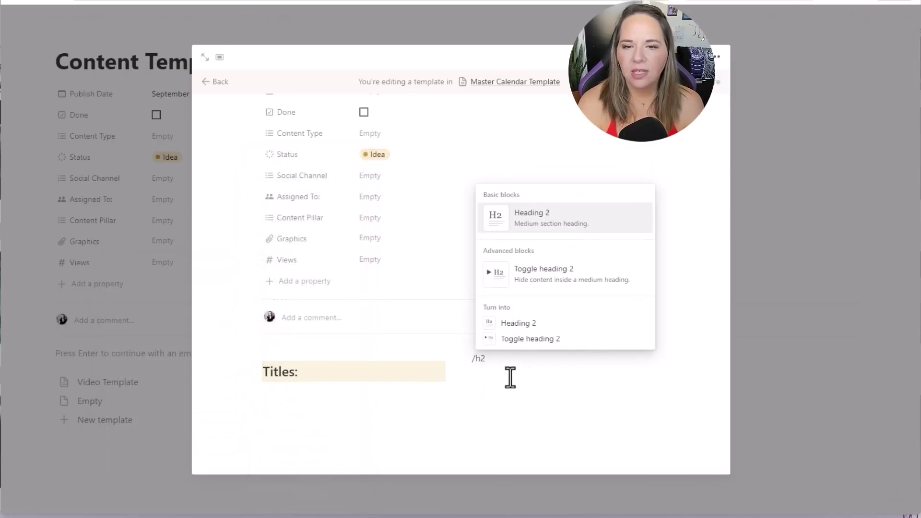
pyautogui.press('Return')
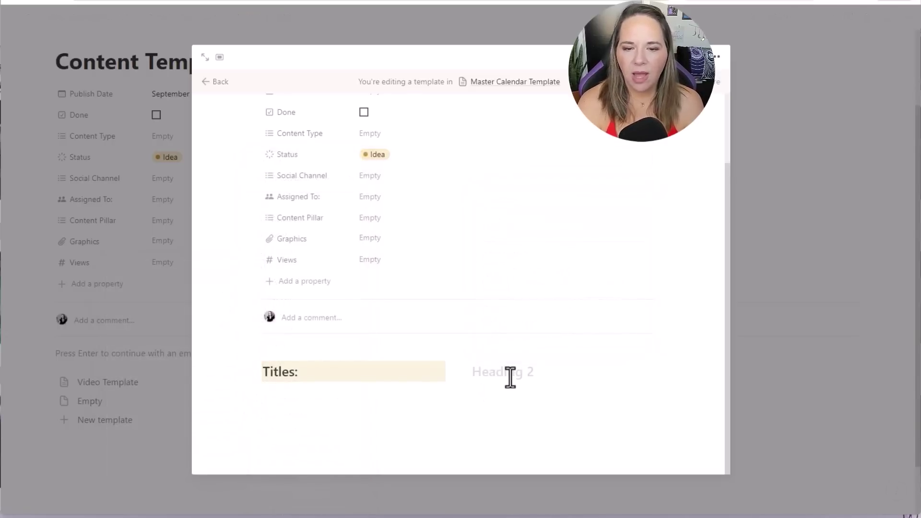
pyautogui.write('Thumb')
pyautogui.press('BackSpace')
pyautogui.write('nail Ideas:')
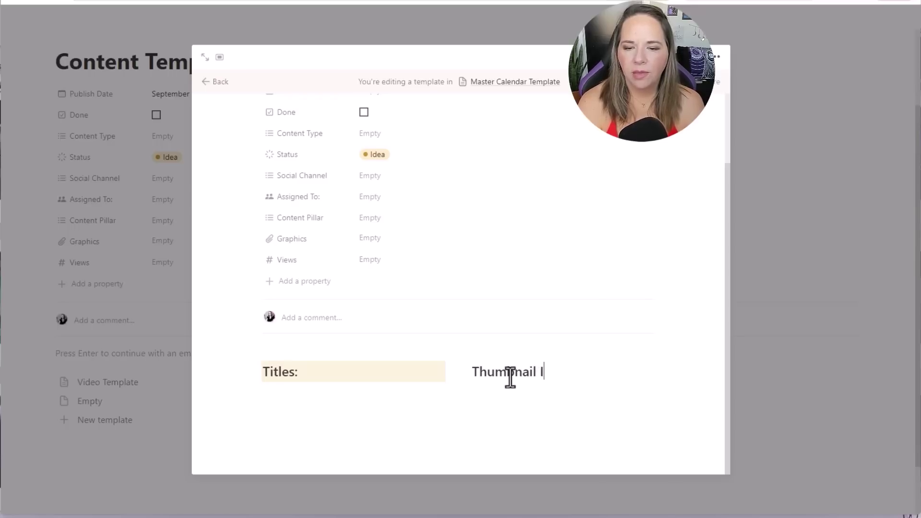
pyautogui.click(464, 372)
pyautogui.moveTo(394, 456)
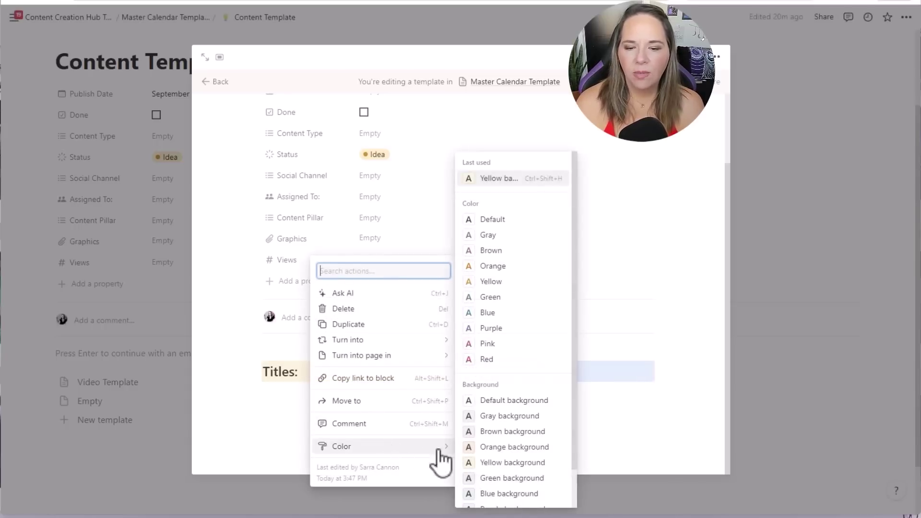
pyautogui.click(473, 463)
# Add an empty line beneath both the "Titles:" and "Thumbnail Ideas:" headings.
pyautogui.click(364, 374)
pyautogui.press('Return')
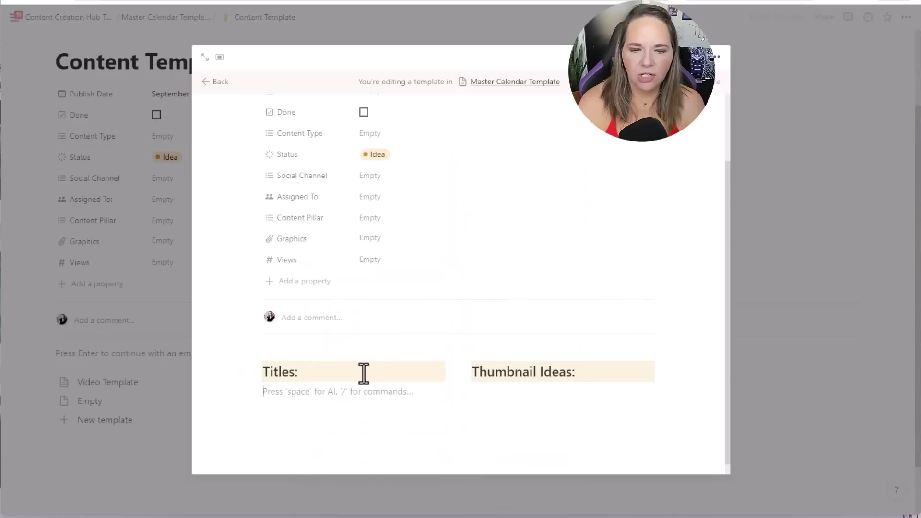
pyautogui.click(597, 374)
pyautogui.press('Return')
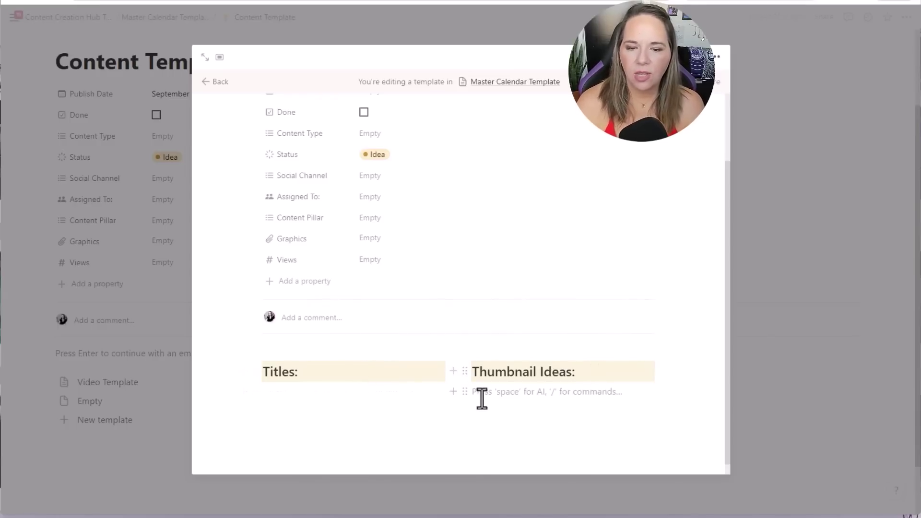
pyautogui.click(293, 391)
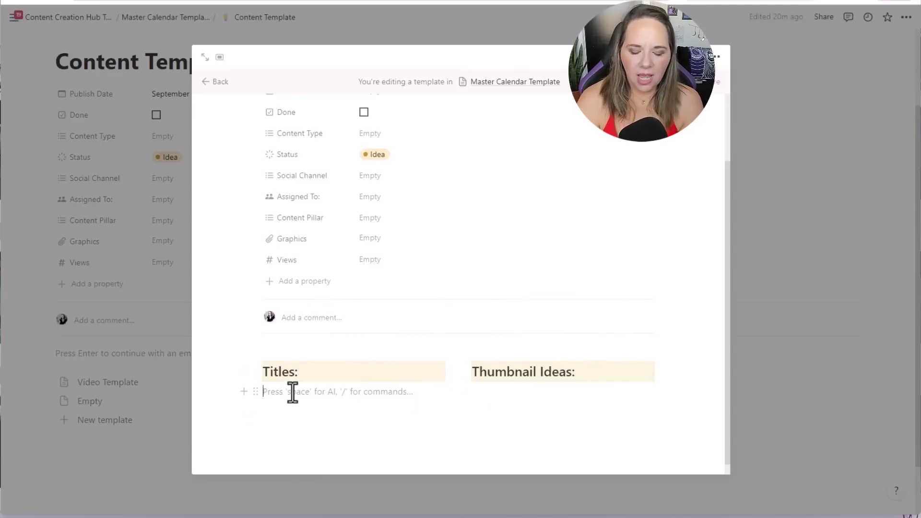
pyautogui.write('/bull')
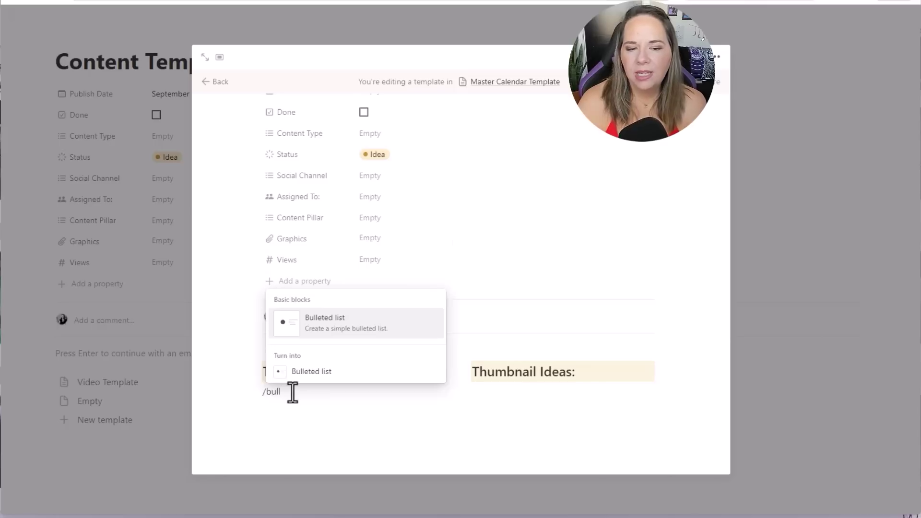
pyautogui.click(306, 373)
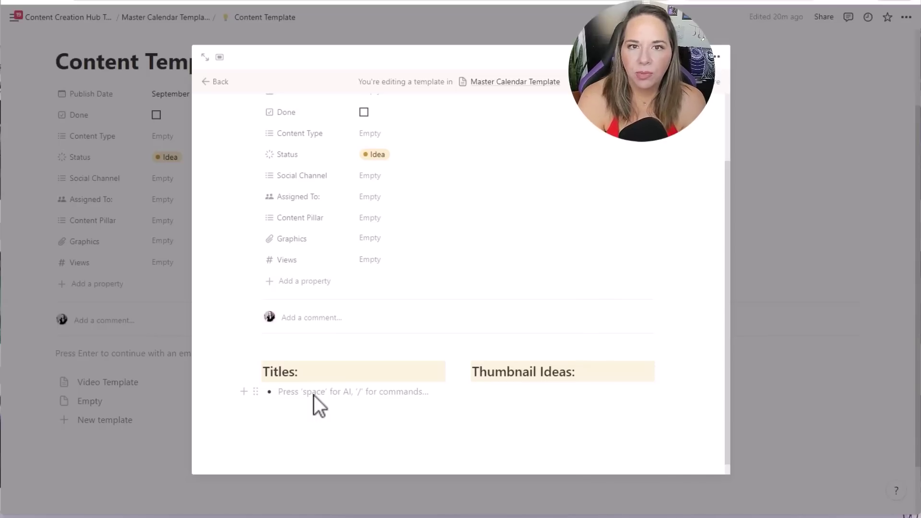
pyautogui.press('BackSpace')
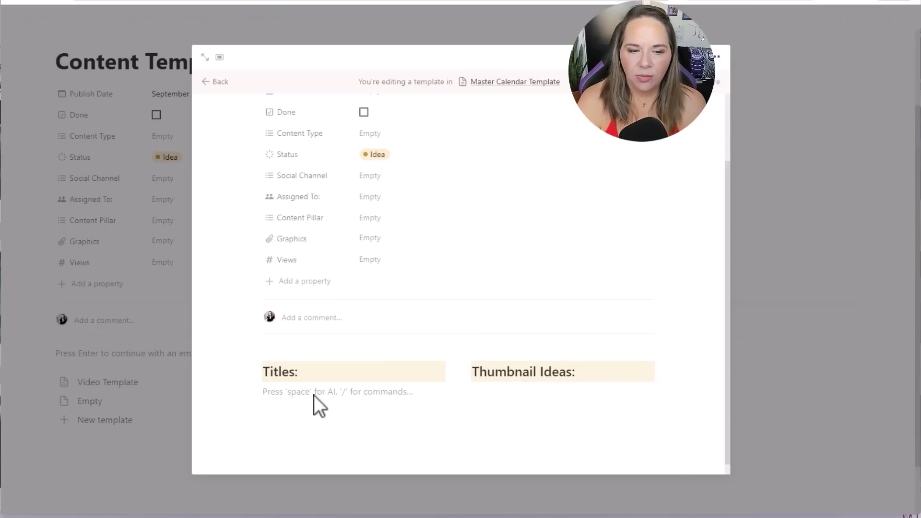
# Create a bulleted list of four "..." placeholder items under the "Titles:" heading.
pyautogui.write('/bull')
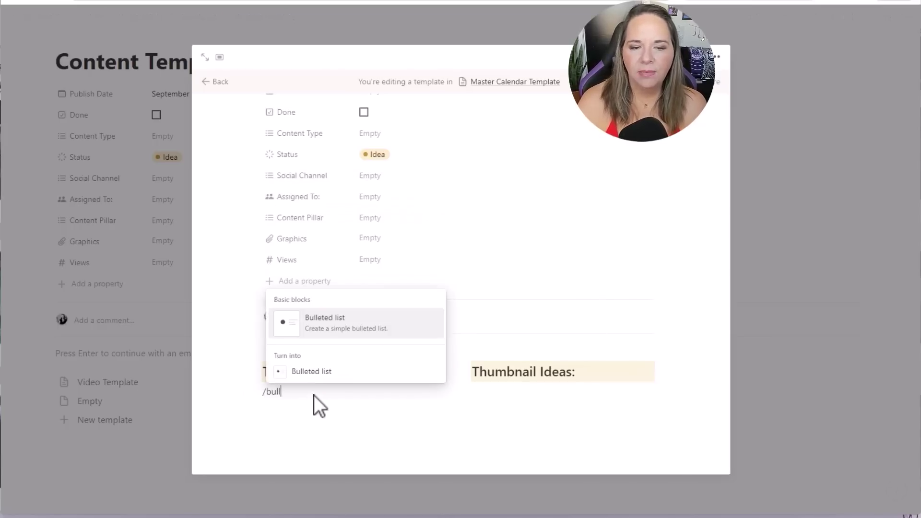
pyautogui.press('Return')
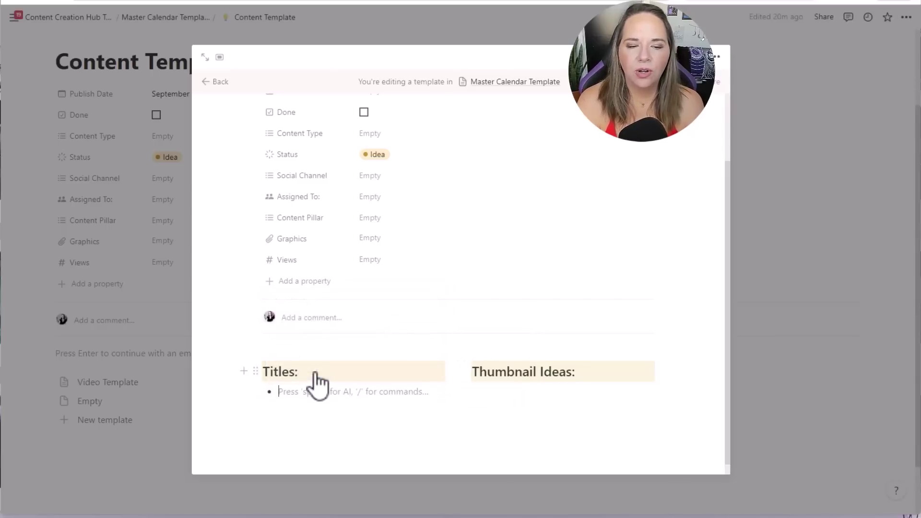
pyautogui.write('...')
pyautogui.press('Return')
pyautogui.write('....')
pyautogui.press('Return')
pyautogui.write('...')
pyautogui.press('Return')
pyautogui.write('...')
pyautogui.press('Return')
pyautogui.press('Return')
# Create a bulleted list of four "..." placeholder items under the "Thumbnail Ideas:" heading.
pyautogui.click(534, 368)
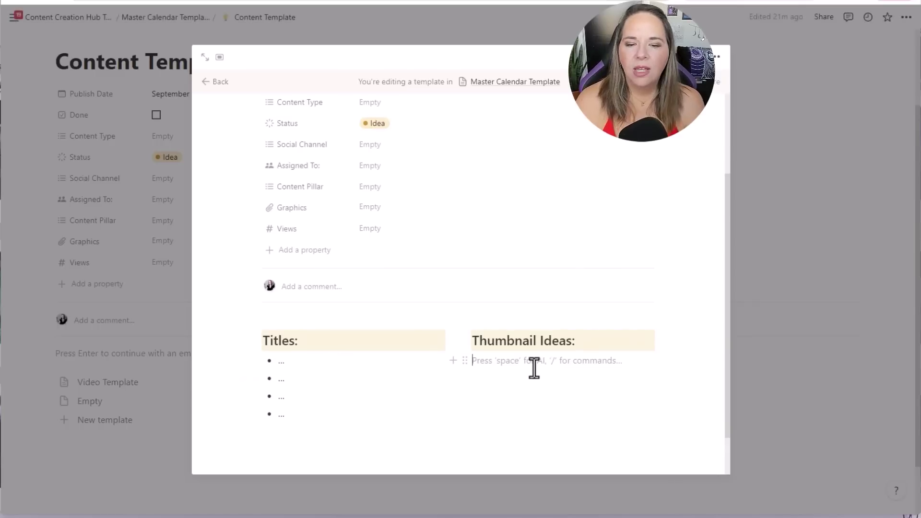
pyautogui.write('/bull')
pyautogui.press('Return')
pyautogui.write('...')
pyautogui.press('Return')
pyautogui.write('...')
pyautogui.press('Return')
pyautogui.write('...')
pyautogui.press('Return')
pyautogui.write('..')
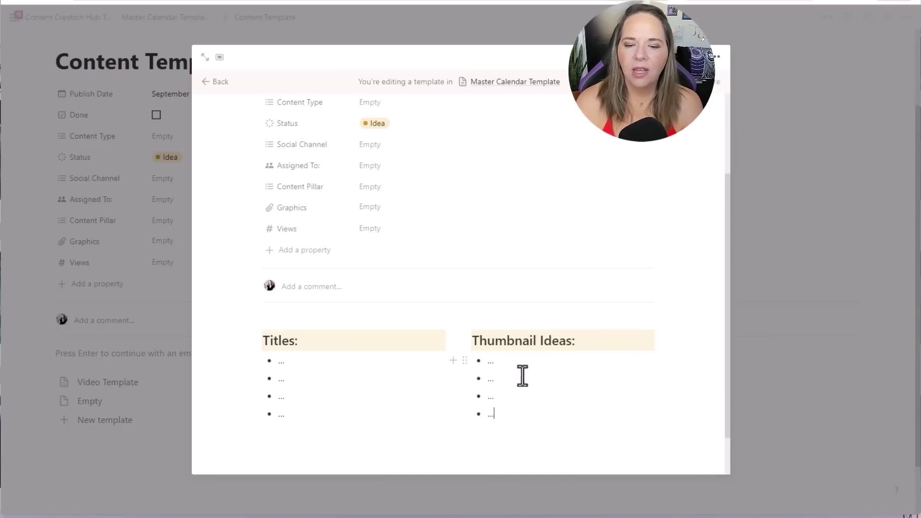
# Insert another two-column layout below the two placeholder lists and start a Heading 2 in its first column.
pyautogui.click(359, 451)
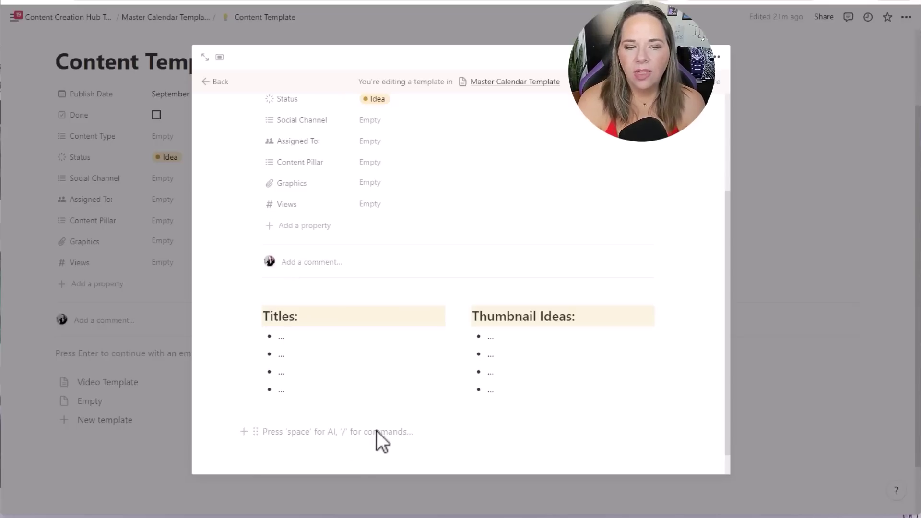
pyautogui.write('text')
pyautogui.press('BackSpace')
pyautogui.press('BackSpace')
pyautogui.press('BackSpace')
pyautogui.press('BackSpace')
pyautogui.write('/')
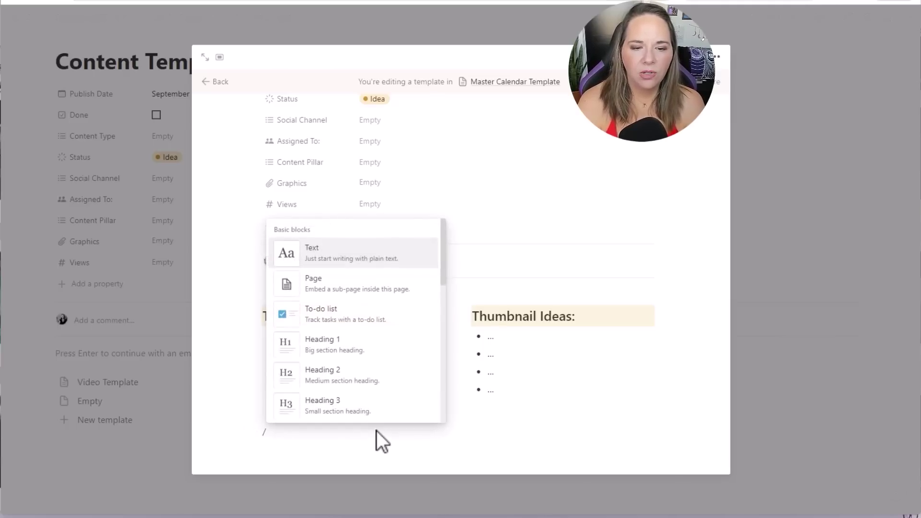
pyautogui.write('2c')
pyautogui.press('BackSpace')
pyautogui.press('BackSpace')
pyautogui.press('BackSpace')
pyautogui.write('/h2')
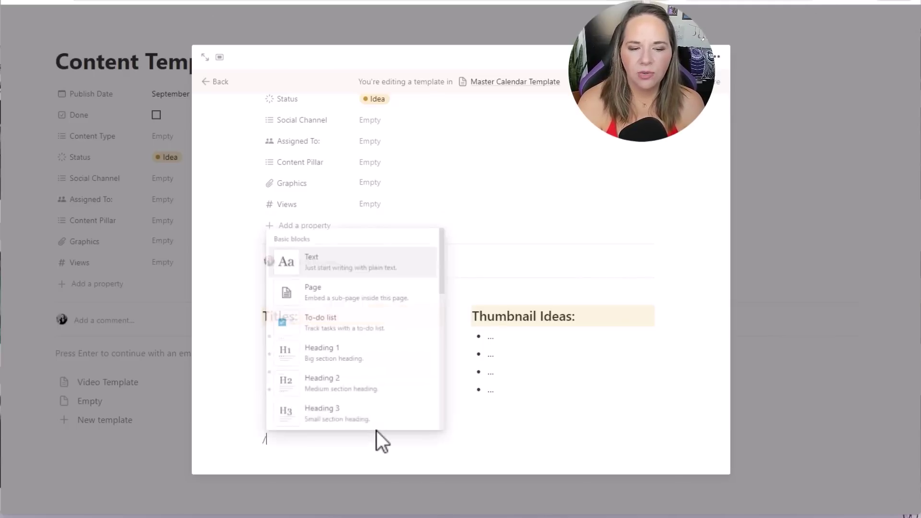
# Add a section heading reading "Equipment" below the Titles column of the template.
pyautogui.press('Return')
pyautogui.write('Equip')
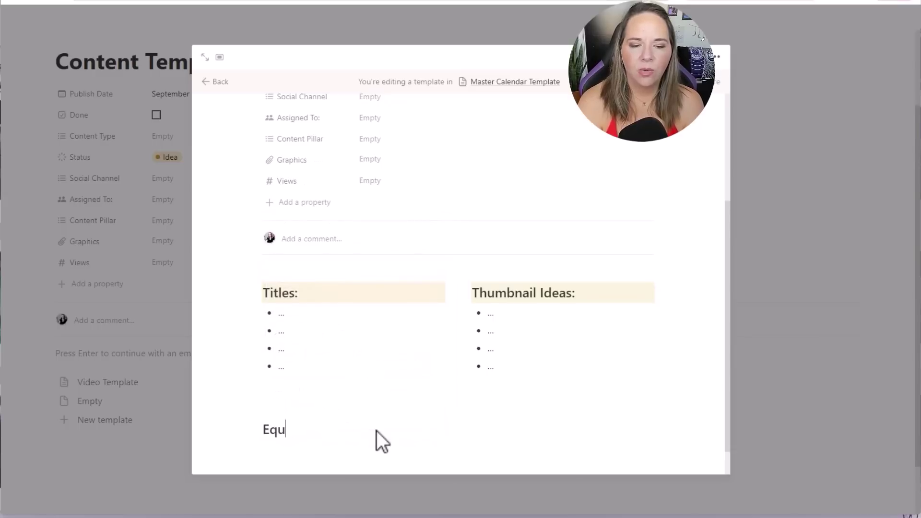
pyautogui.press('BackSpace')
pyautogui.press('BackSpace')
pyautogui.write('ipment')
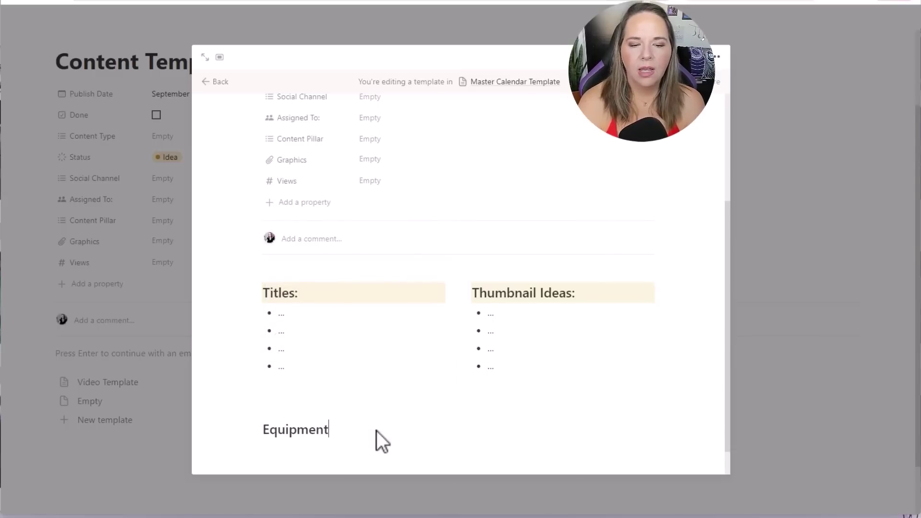
# Give the Equipment heading a yellow background.
pyautogui.click(255, 428)
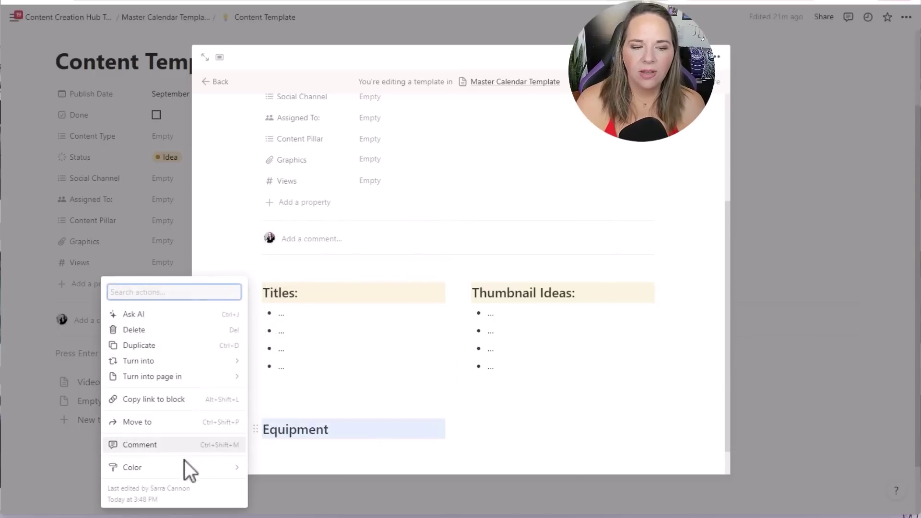
pyautogui.moveTo(185, 468)
pyautogui.click(281, 461)
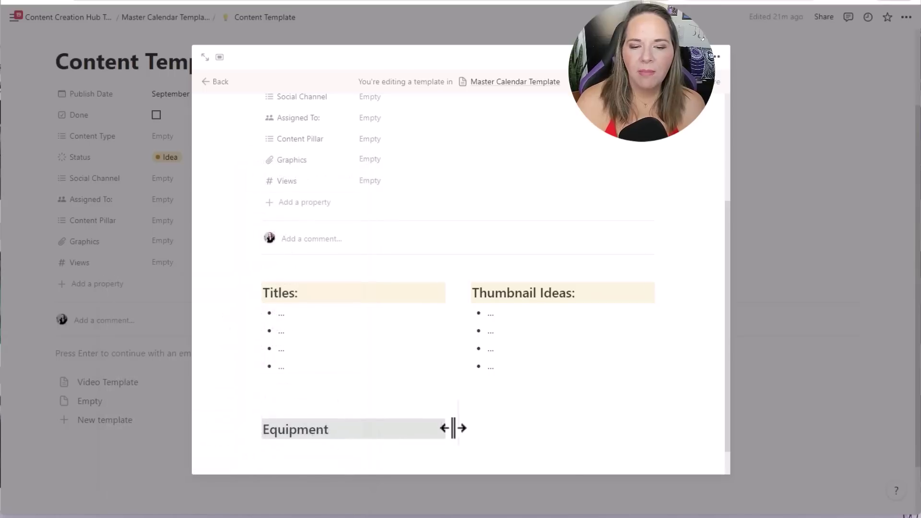
pyautogui.scroll(-1, 461, 423)
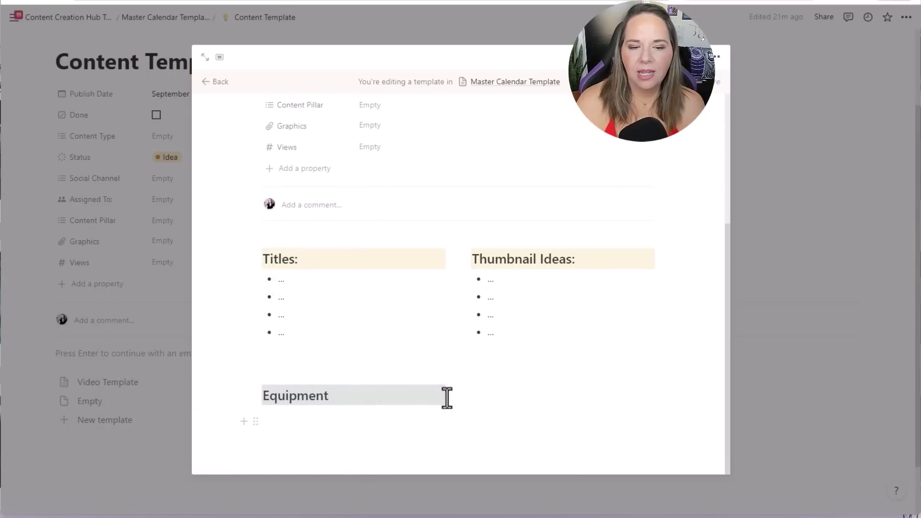
# Add a bulleted list of four "..." placeholder items directly under the Equipment heading.
pyautogui.click(330, 417)
pyautogui.press('BackSpace')
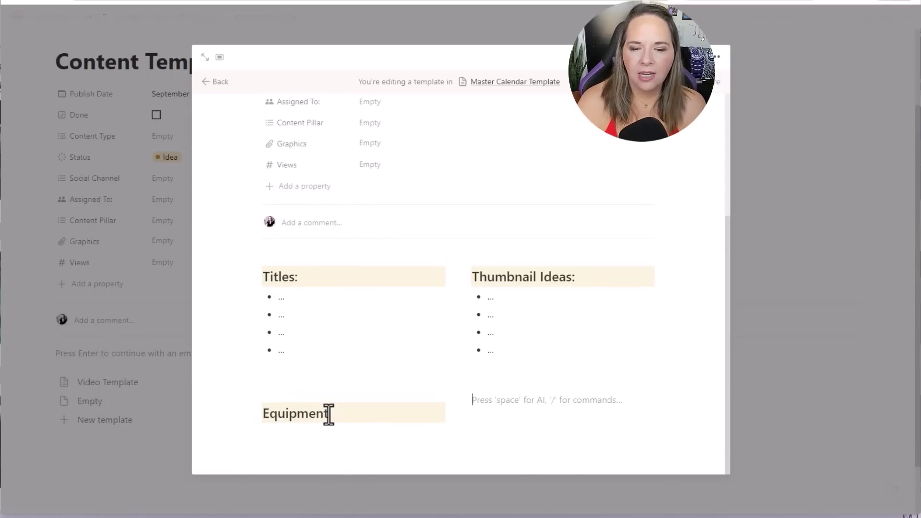
pyautogui.press('Return')
pyautogui.write('/bul')
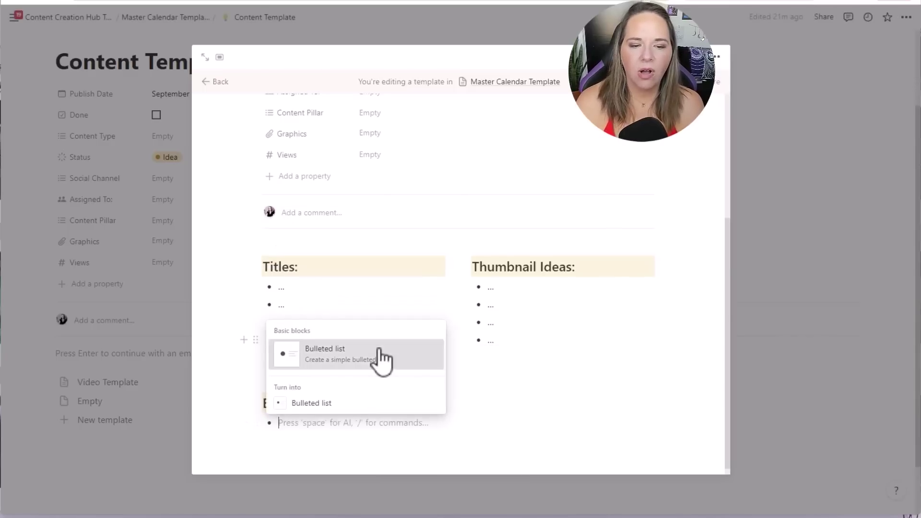
pyautogui.click(381, 361)
pyautogui.write('/bul')
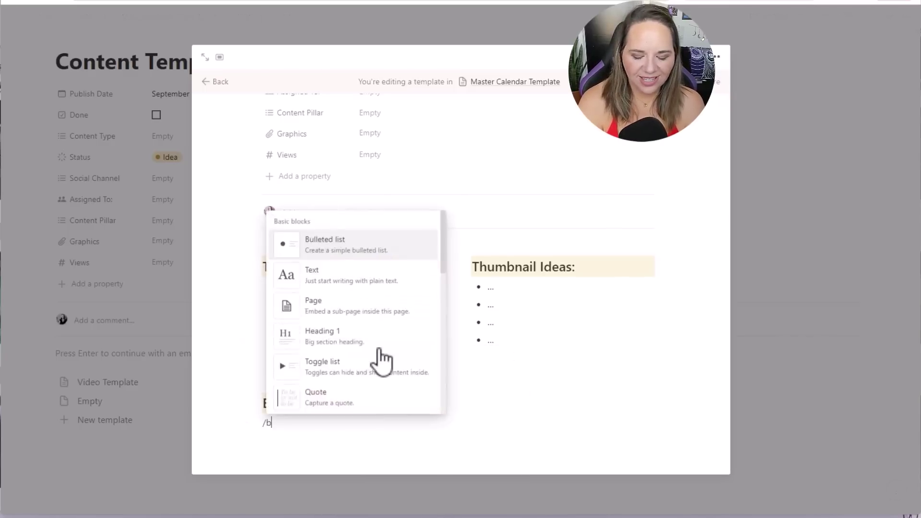
pyautogui.click(381, 361)
pyautogui.write('...')
pyautogui.press('Return')
pyautogui.write('...')
pyautogui.press('Return')
pyautogui.write('...')
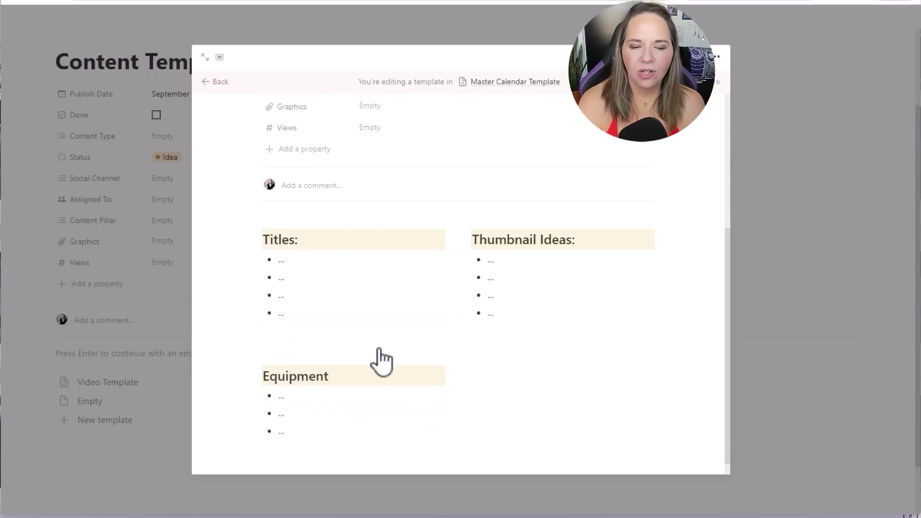
pyautogui.press('Return')
pyautogui.write('...')
# Insert an image block in the empty column beside Equipment and upload the file cameragif into it.
pyautogui.click(537, 363)
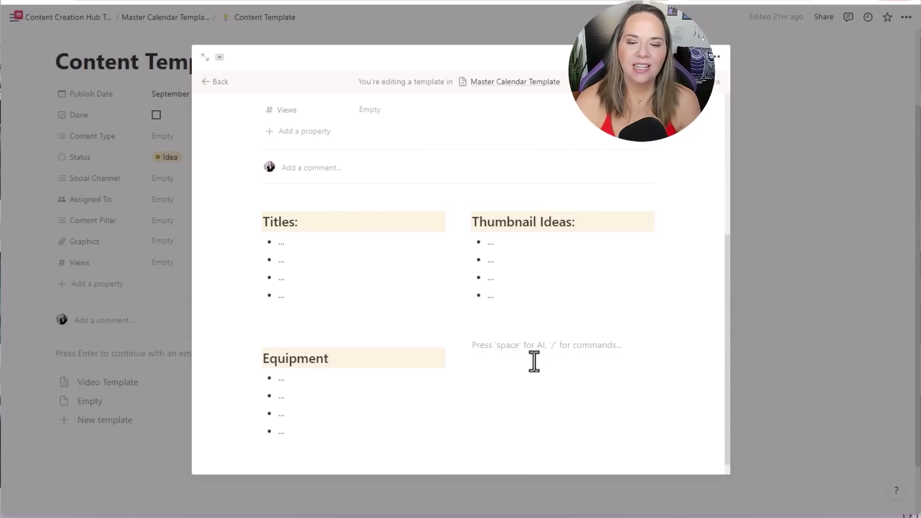
pyautogui.write('/image')
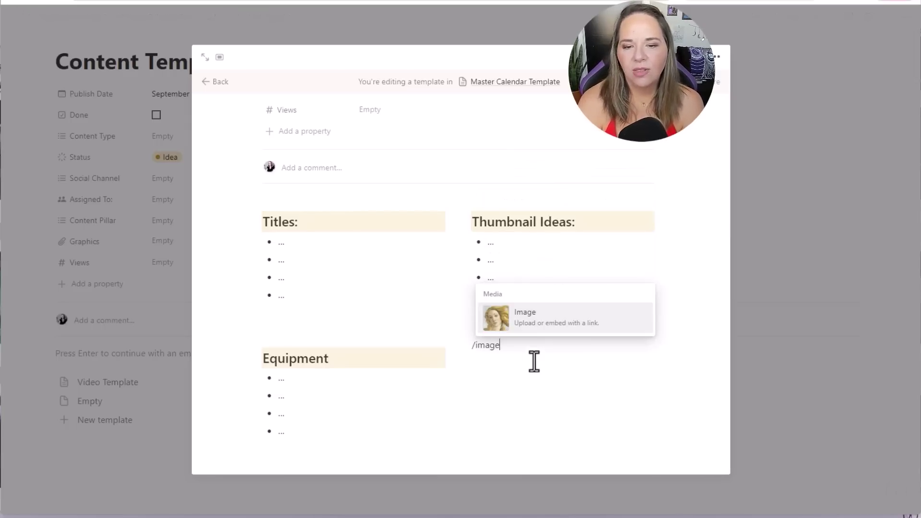
pyautogui.click(560, 323)
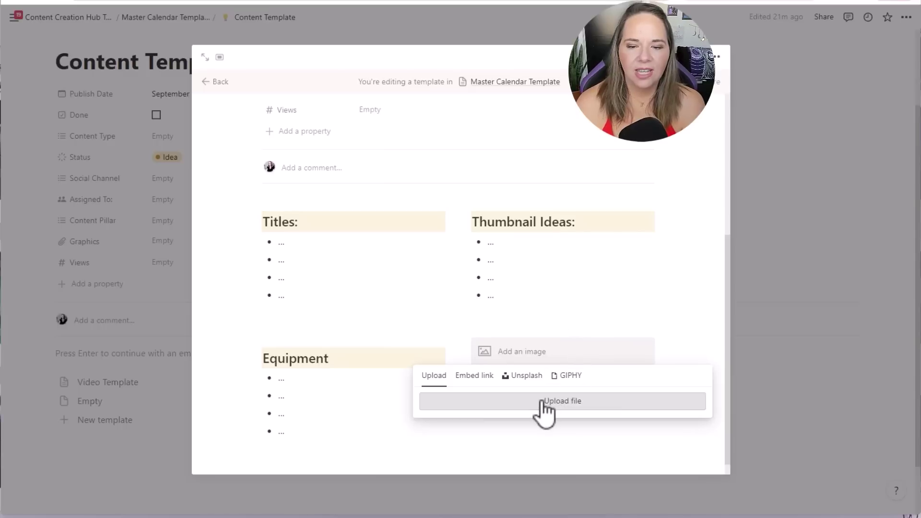
pyautogui.click(566, 403)
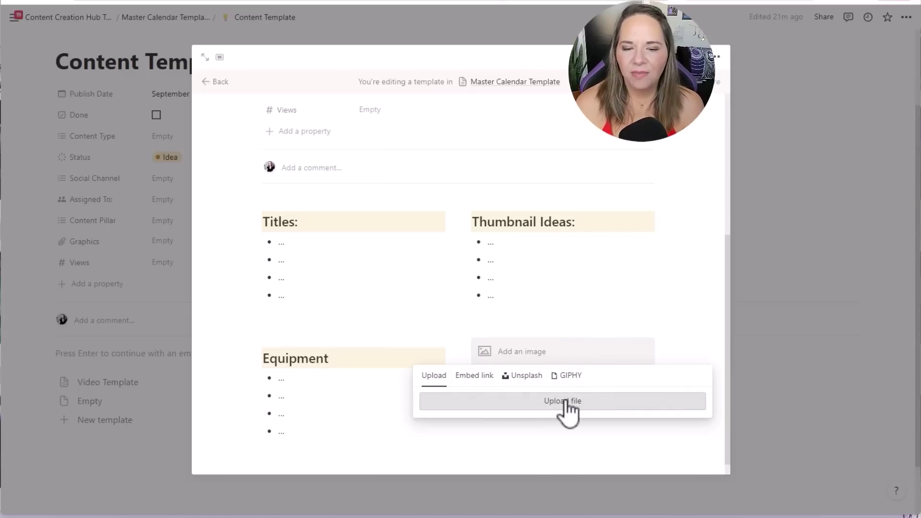
pyautogui.click(136, 2)
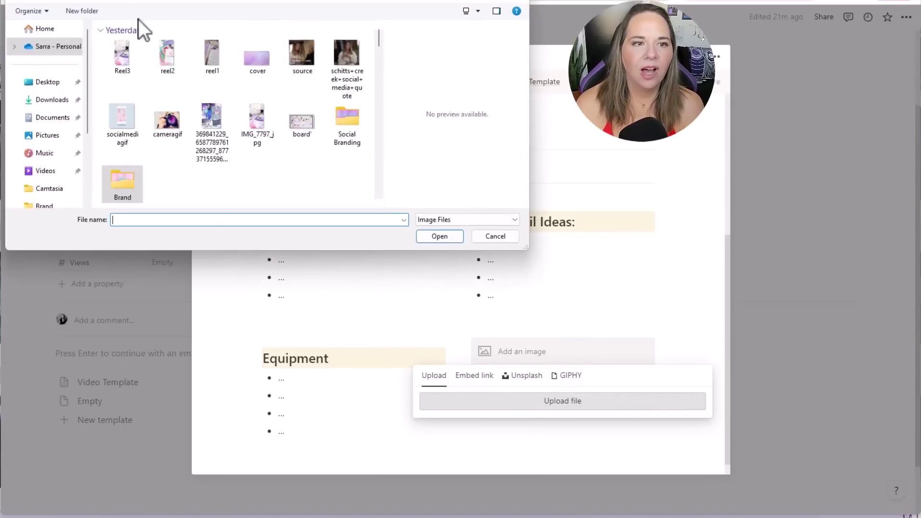
pyautogui.doubleClick(162, 119)
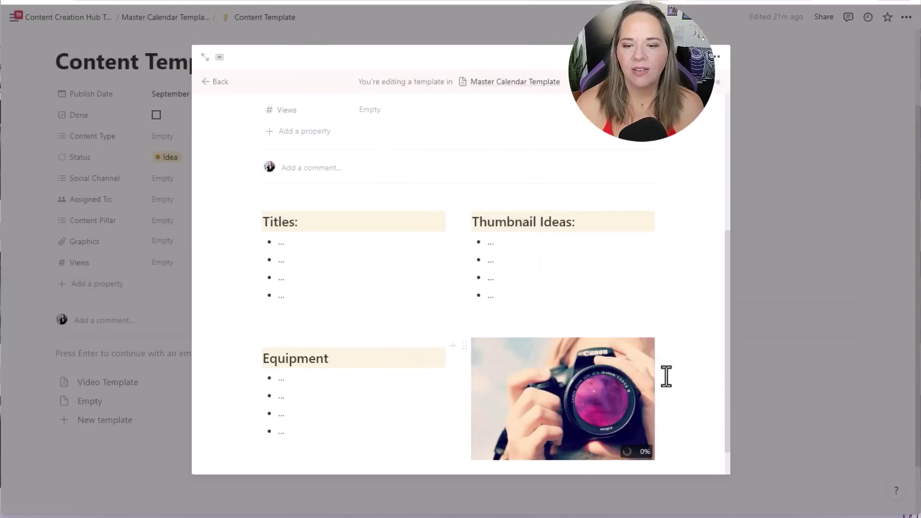
# Change the background of the Equipment, Titles and Thumbnail Ideas headings to purple.
pyautogui.scroll(-1, 664, 403)
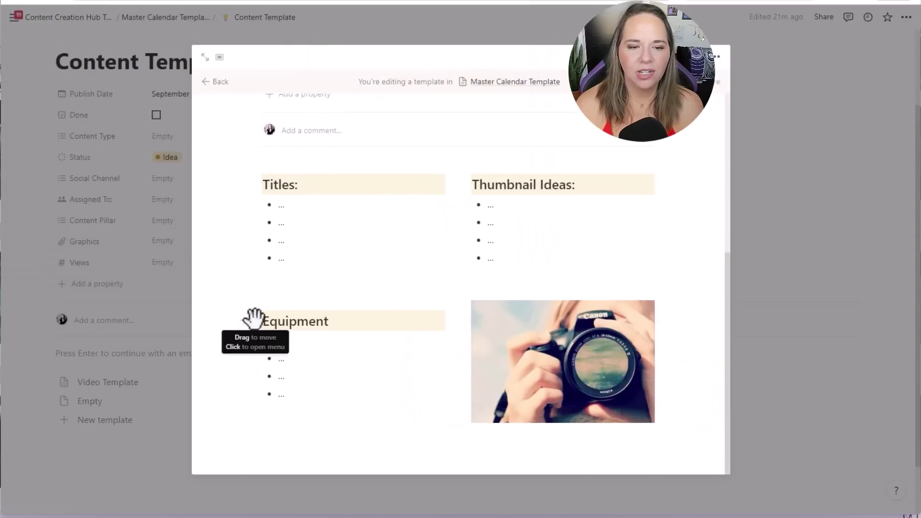
pyautogui.click(256, 319)
pyautogui.moveTo(180, 395)
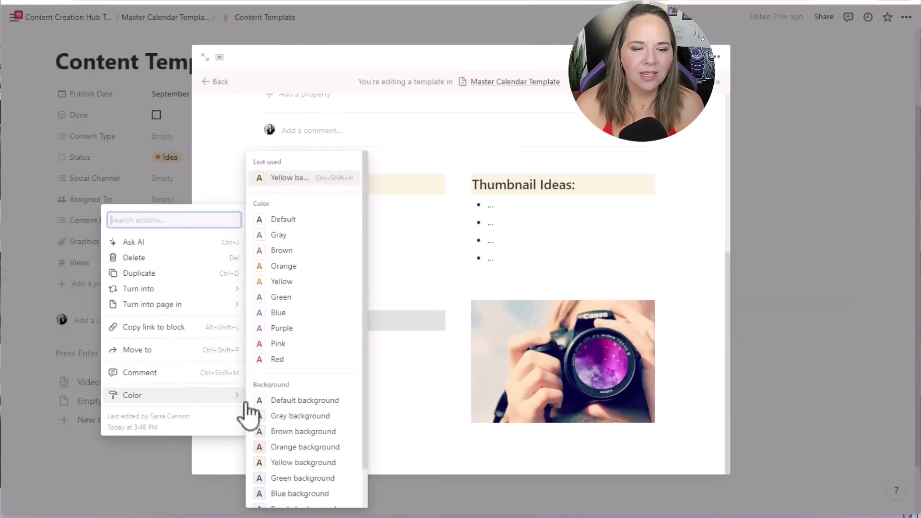
pyautogui.click(291, 465)
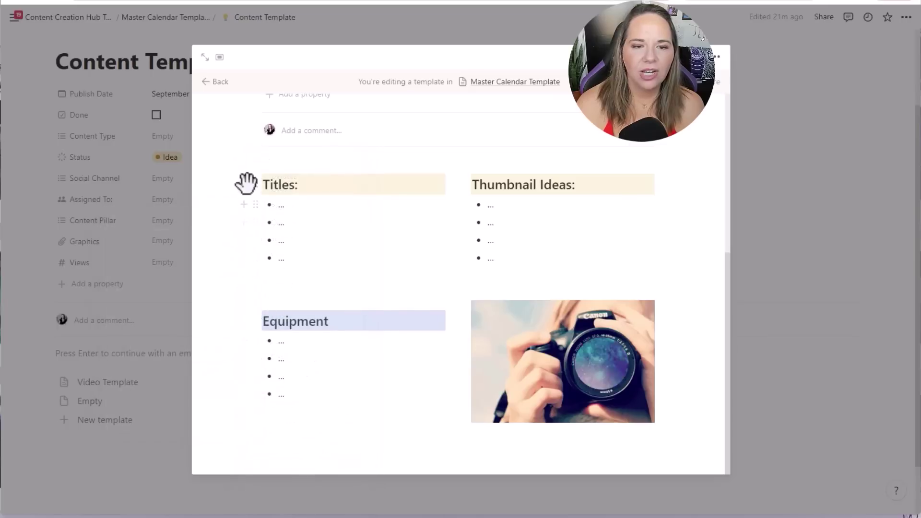
pyautogui.click(255, 184)
pyautogui.moveTo(206, 262)
pyautogui.click(283, 396)
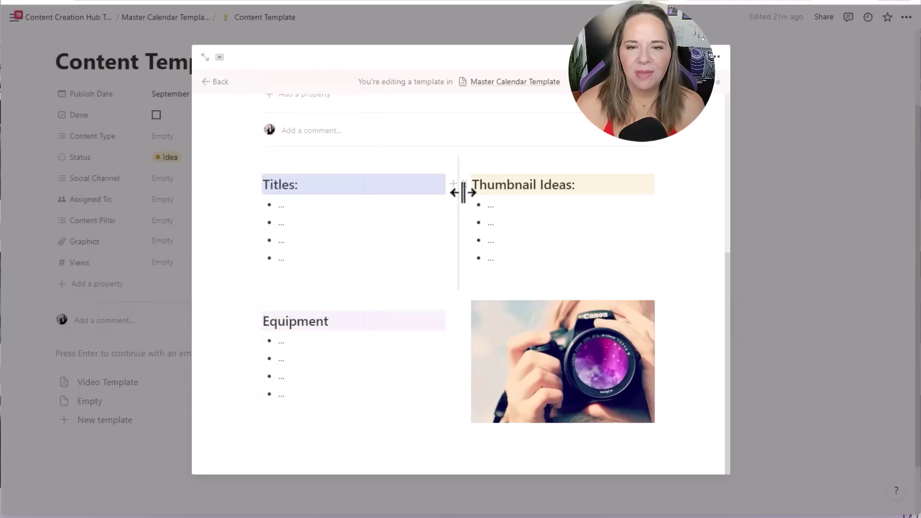
pyautogui.click(463, 185)
pyautogui.moveTo(394, 265)
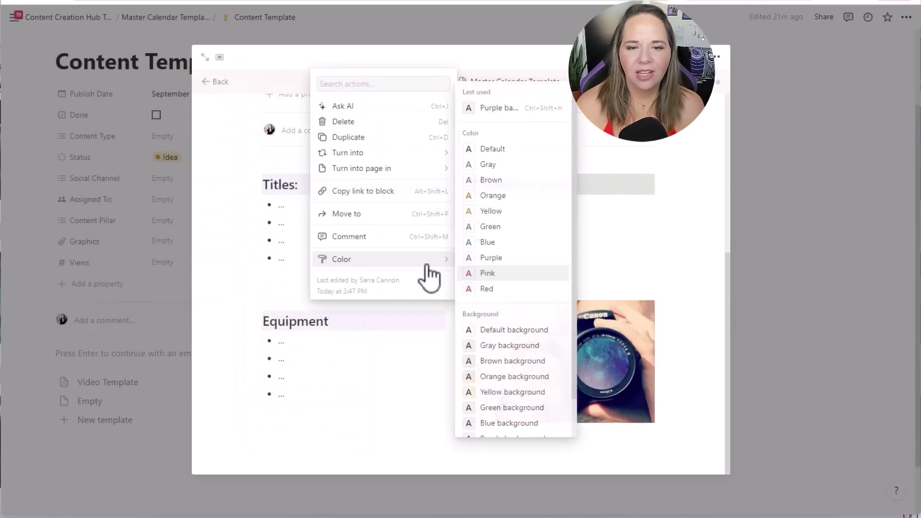
pyautogui.scroll(-2, 499, 365)
pyautogui.click(502, 408)
# Add a Heading 2 reading "B-Roll Ideas:" below the Equipment section and give it a purple background.
pyautogui.click(335, 442)
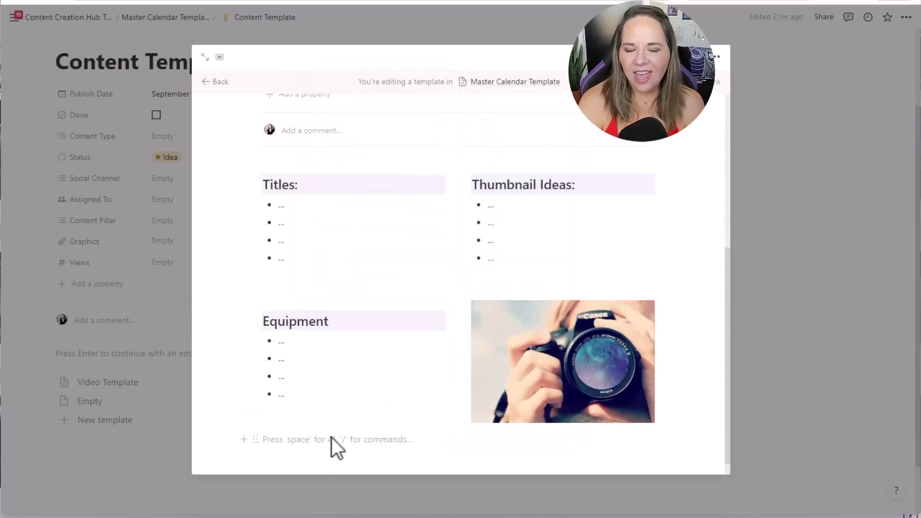
pyautogui.write('/h2')
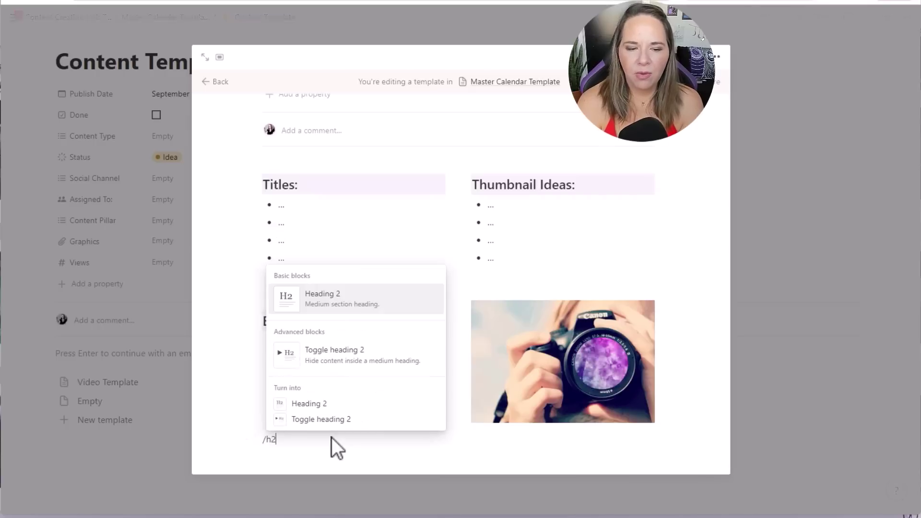
pyautogui.press('Return')
pyautogui.write('B-Roll Ideas:')
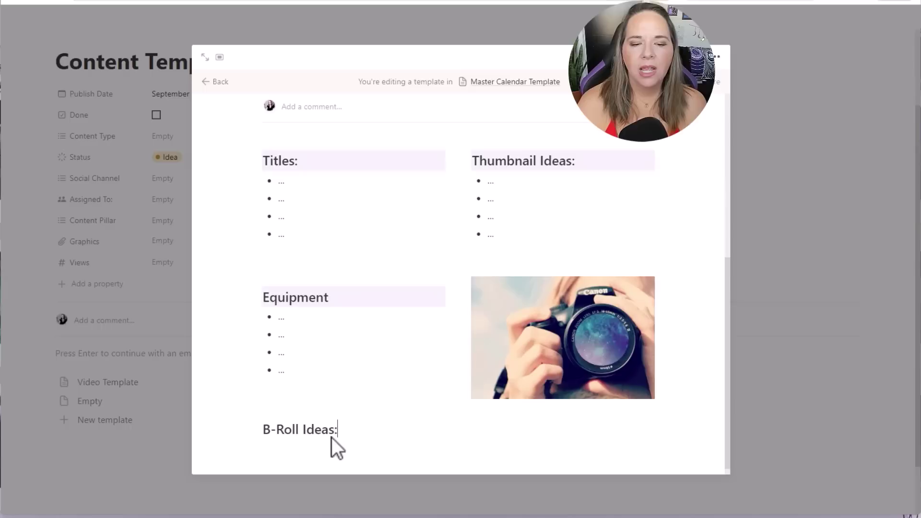
pyautogui.click(255, 428)
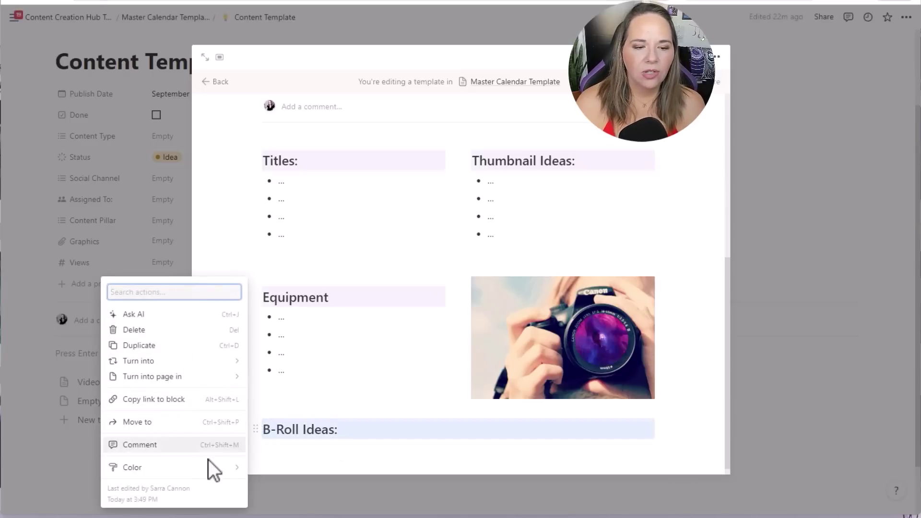
pyautogui.moveTo(216, 468)
pyautogui.scroll(-1, 288, 494)
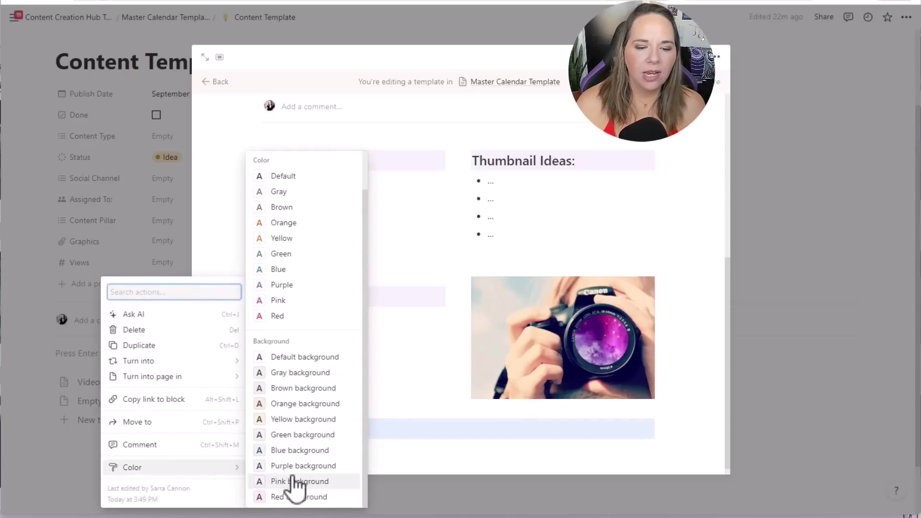
pyautogui.click(304, 466)
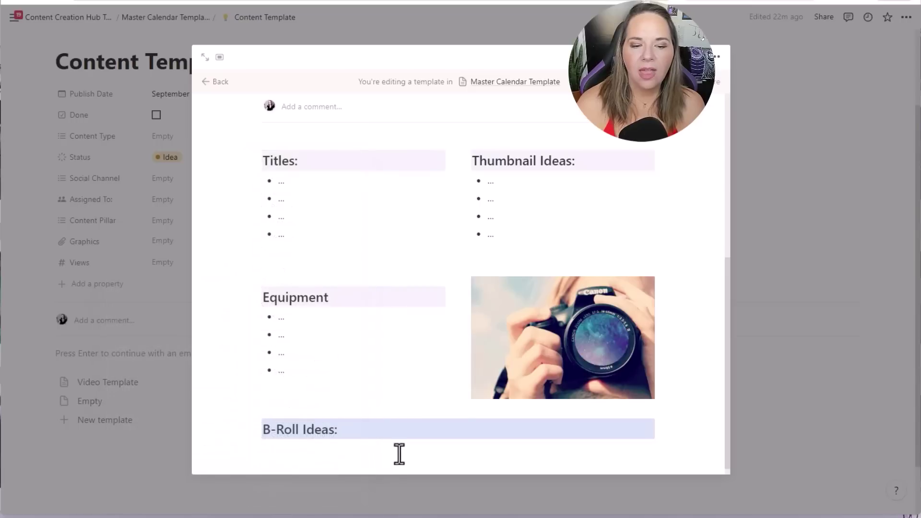
# Add a bulleted list of four "..." placeholder items under the B-Roll Ideas heading, ending with a plain empty line.
pyautogui.click(392, 445)
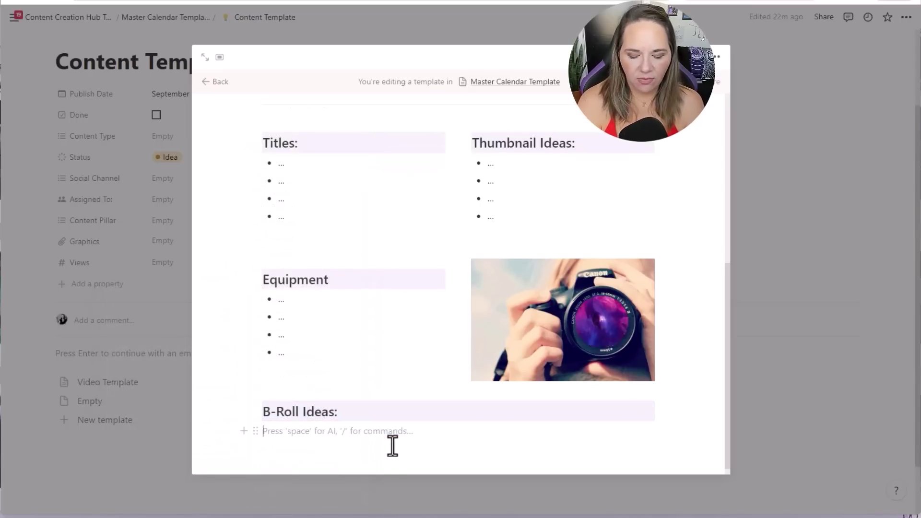
pyautogui.write('/bul')
pyautogui.press('Return')
pyautogui.write('.')
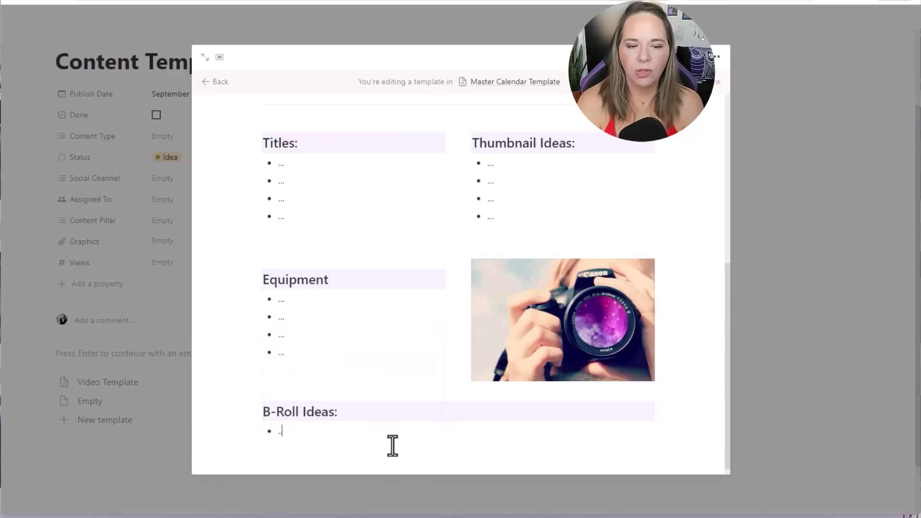
pyautogui.write('..')
pyautogui.press('Return')
pyautogui.write('...')
pyautogui.press('Return')
pyautogui.write('...')
pyautogui.press('Return')
pyautogui.write('...')
pyautogui.press('Return')
pyautogui.press('Return')
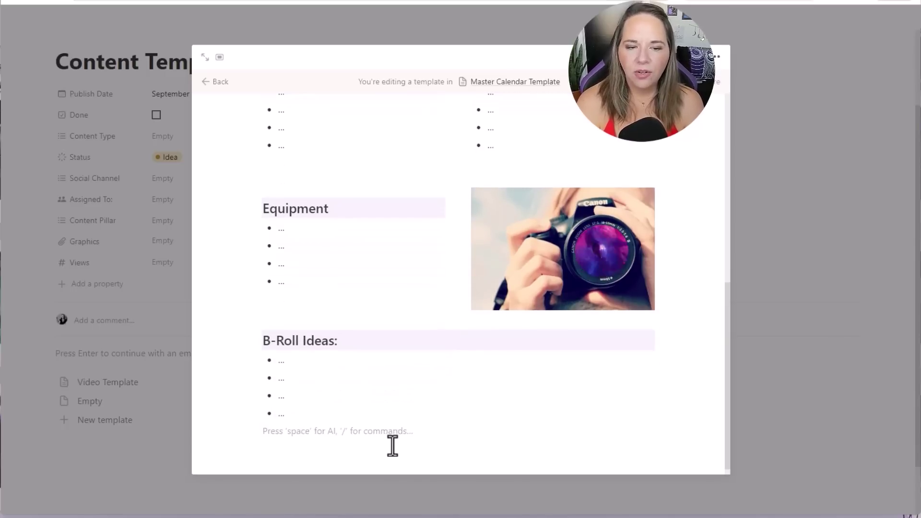
# Add a Heading 2 reading "Video Outline:" below the B-Roll list and give it a purple background.
pyautogui.write('/h2')
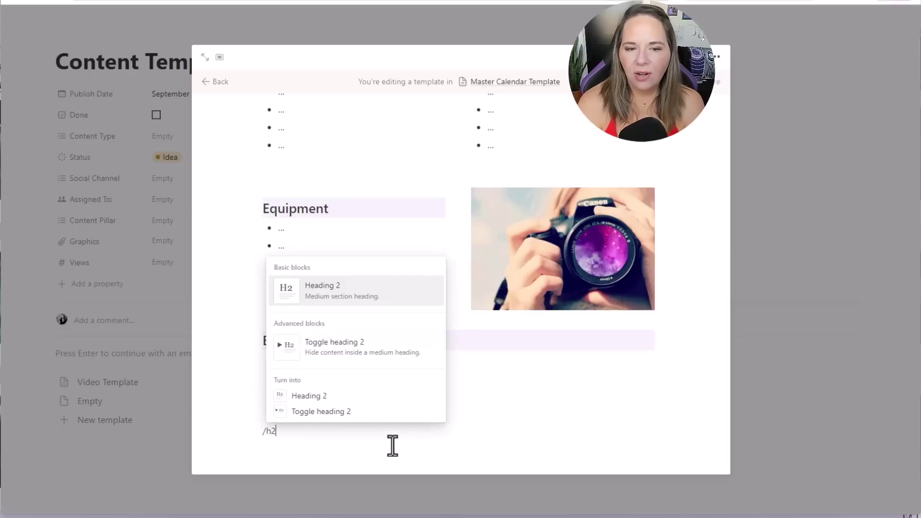
pyautogui.press('Return')
pyautogui.write('Video Outline:')
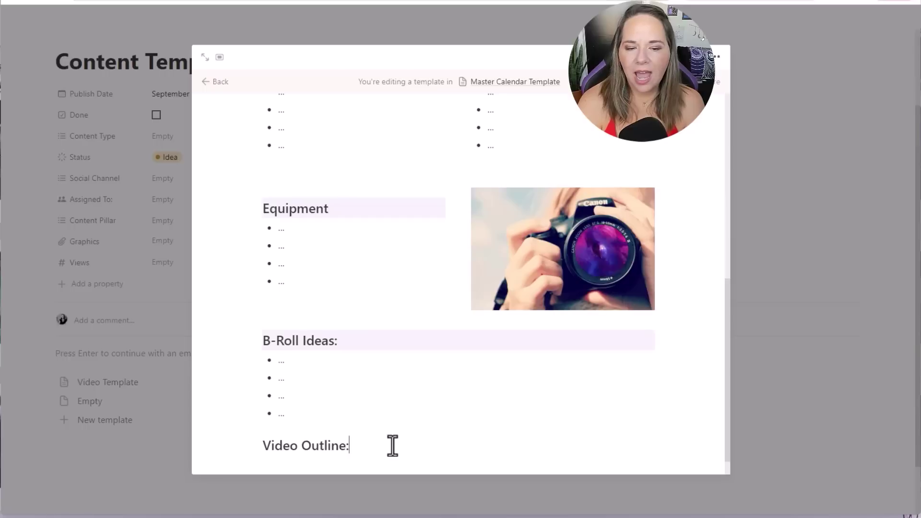
pyautogui.click(252, 443)
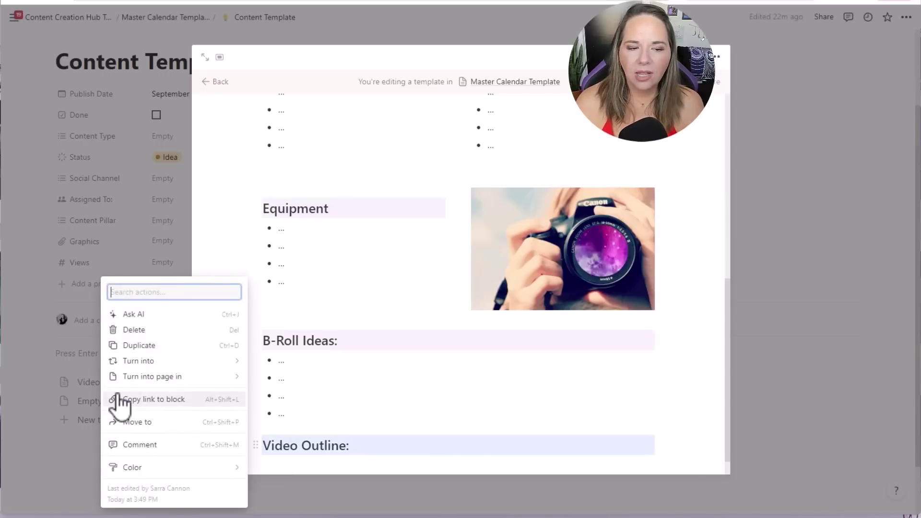
pyautogui.moveTo(187, 475)
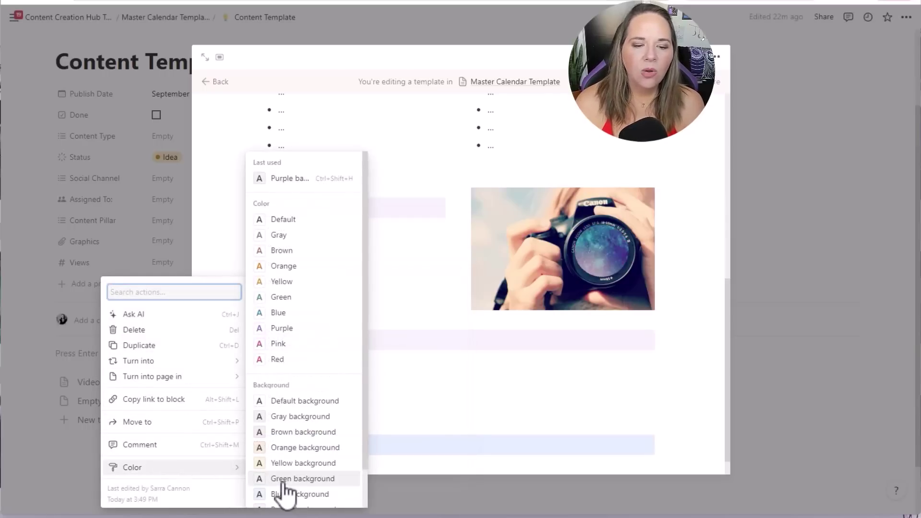
pyautogui.scroll(-2, 287, 492)
pyautogui.click(294, 467)
# Review the Video Template from its properties down to the Video Outline section.
pyautogui.scroll(-1, 504, 405)
pyautogui.click(602, 417)
pyautogui.scroll(10, 641, 422)
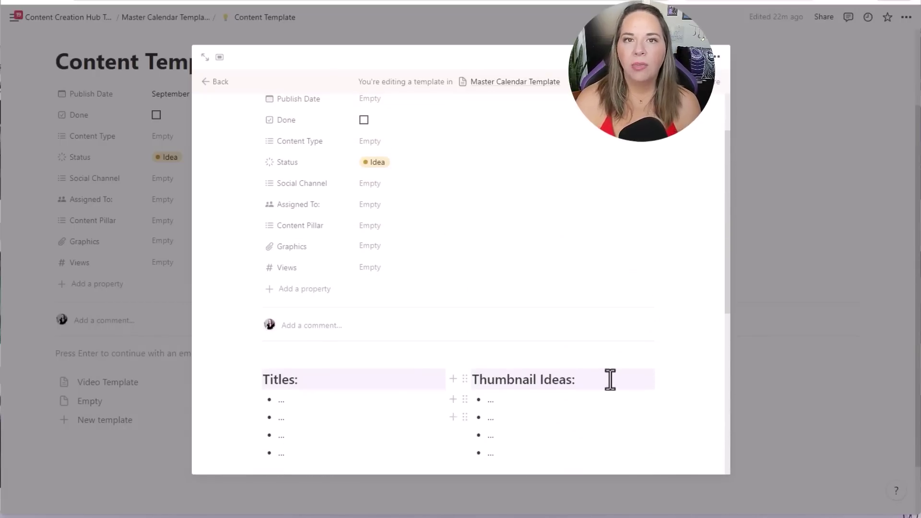
pyautogui.scroll(-10, 609, 376)
pyautogui.click(294, 444)
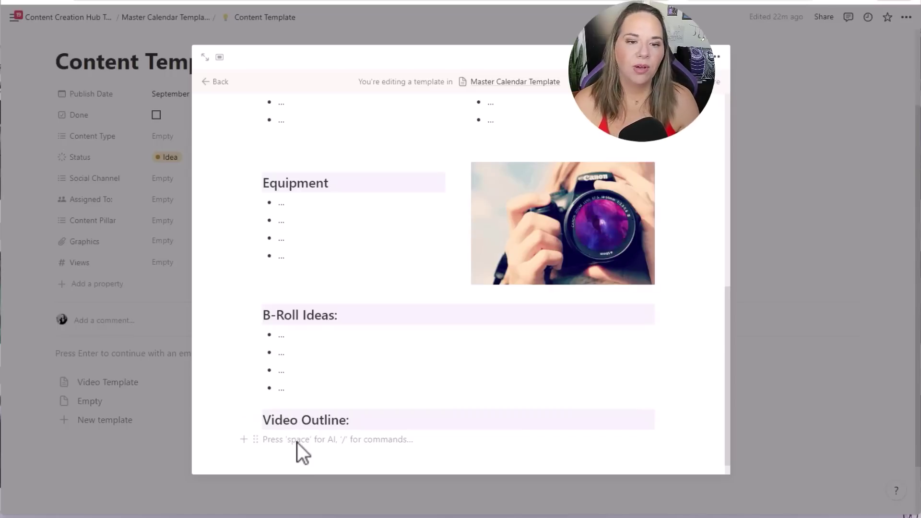
pyautogui.scroll(10, 416, 425)
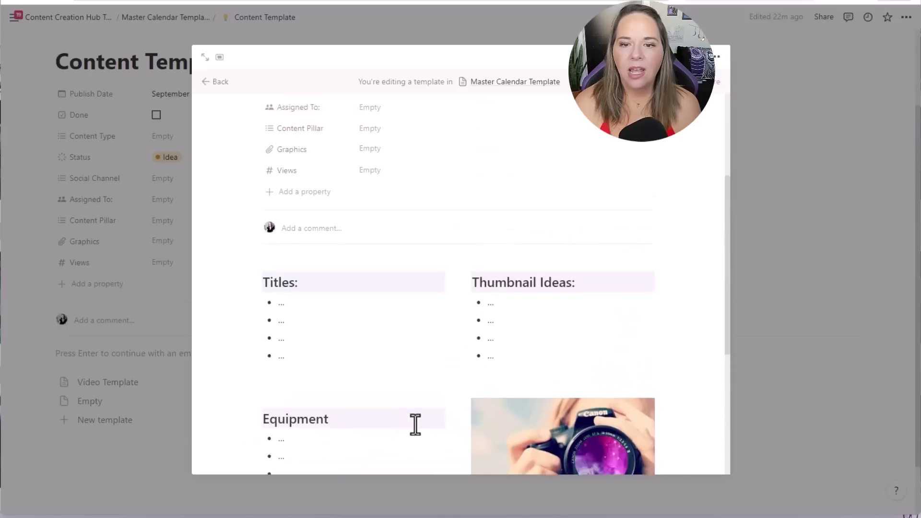
pyautogui.scroll(-7, 376, 401)
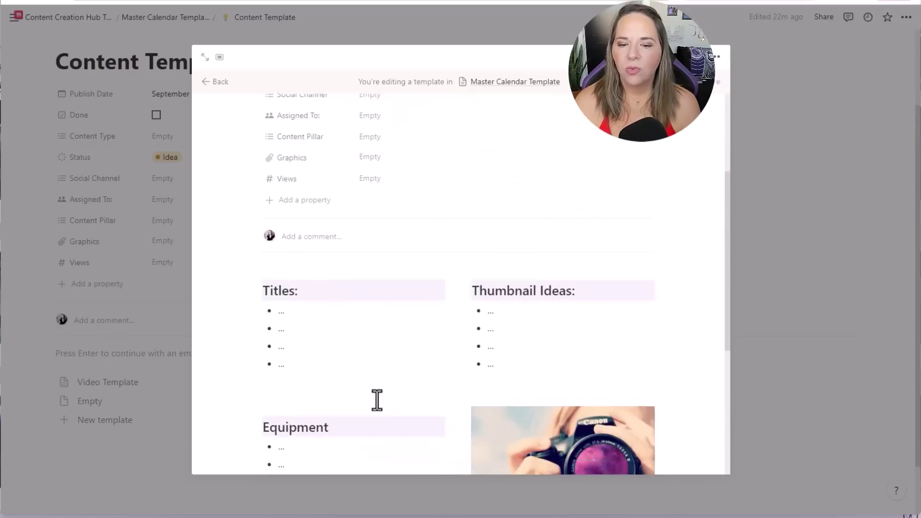
pyautogui.scroll(-2, 386, 393)
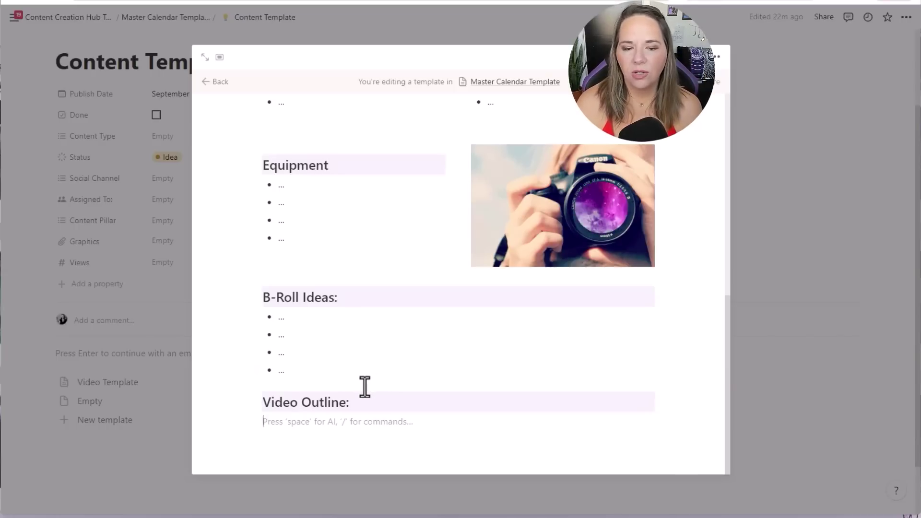
pyautogui.scroll(8, 364, 386)
pyautogui.scroll(1, 369, 397)
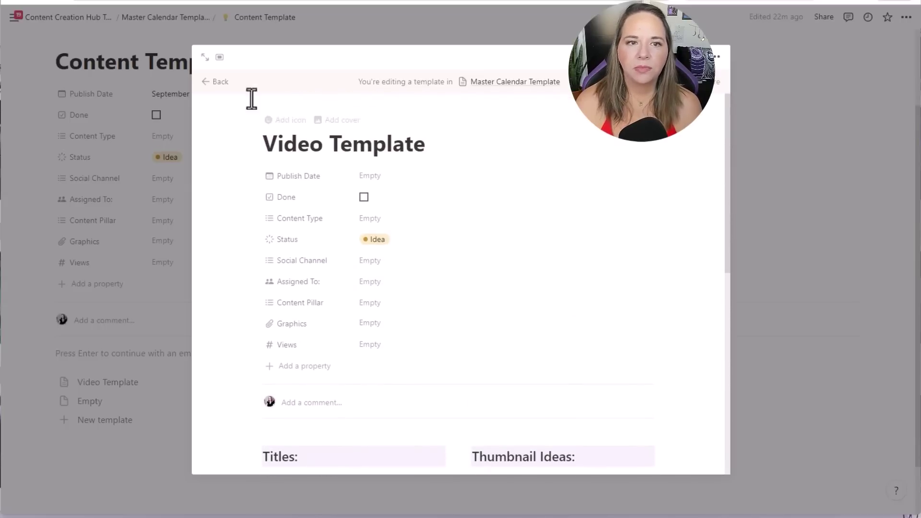
# Return to the Content Template page and create a new database template titled "Reels Template".
pyautogui.click(212, 83)
pyautogui.scroll(-4, 442, 391)
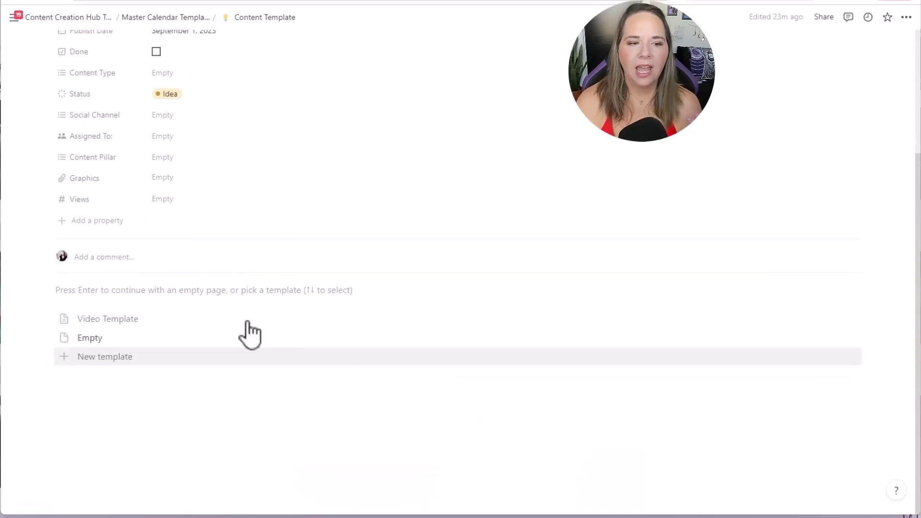
pyautogui.scroll(3, 259, 249)
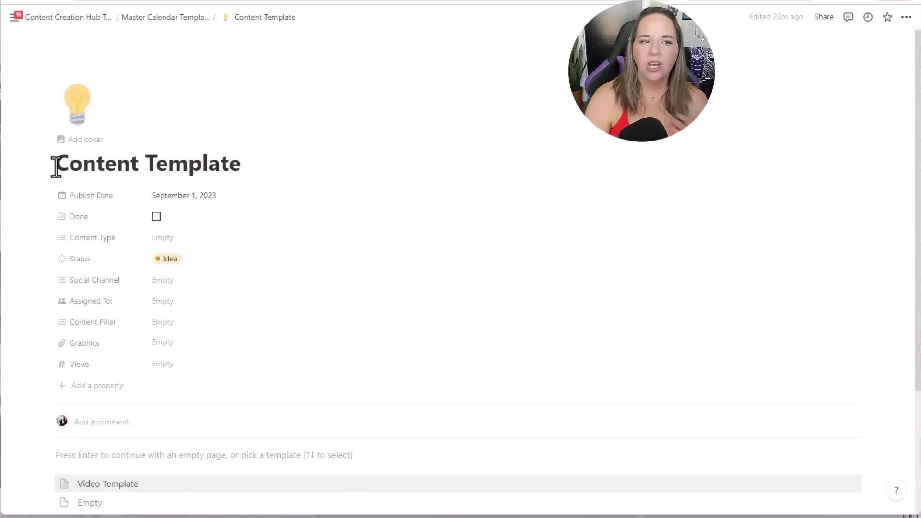
pyautogui.scroll(-3, 122, 376)
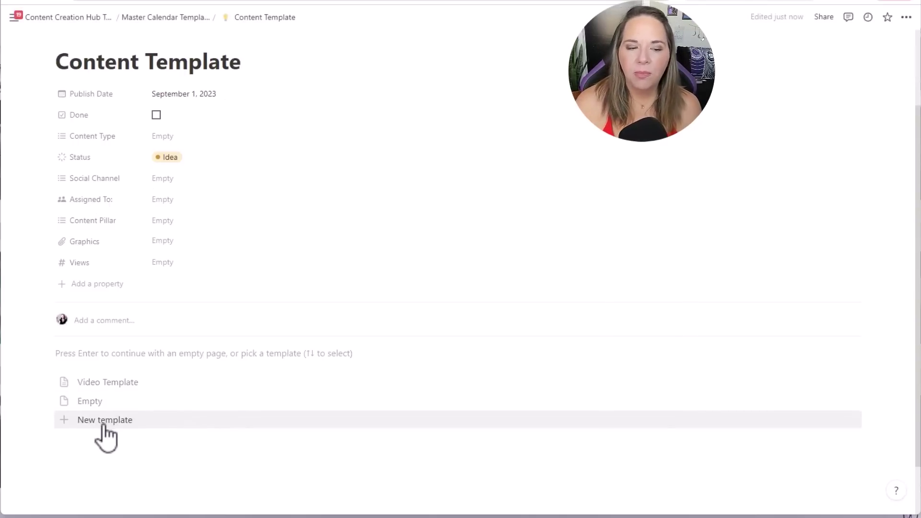
pyautogui.click(110, 424)
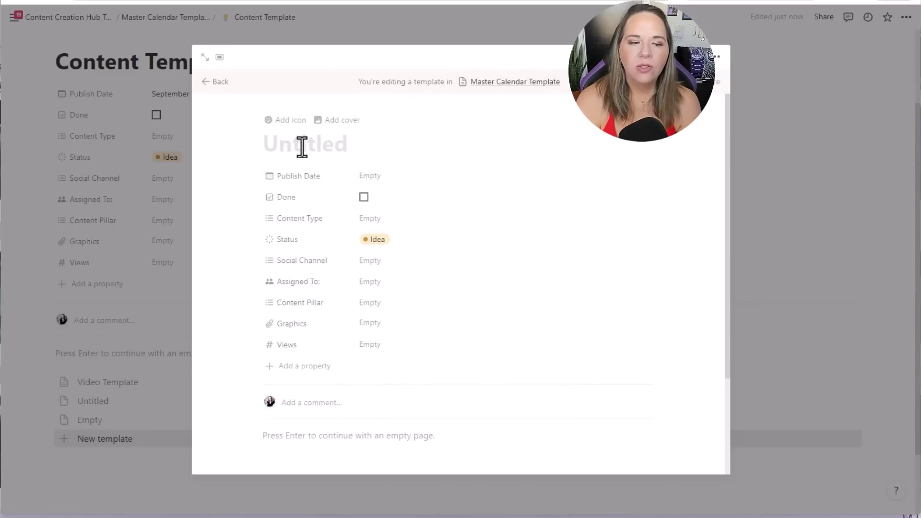
pyautogui.write('Reel')
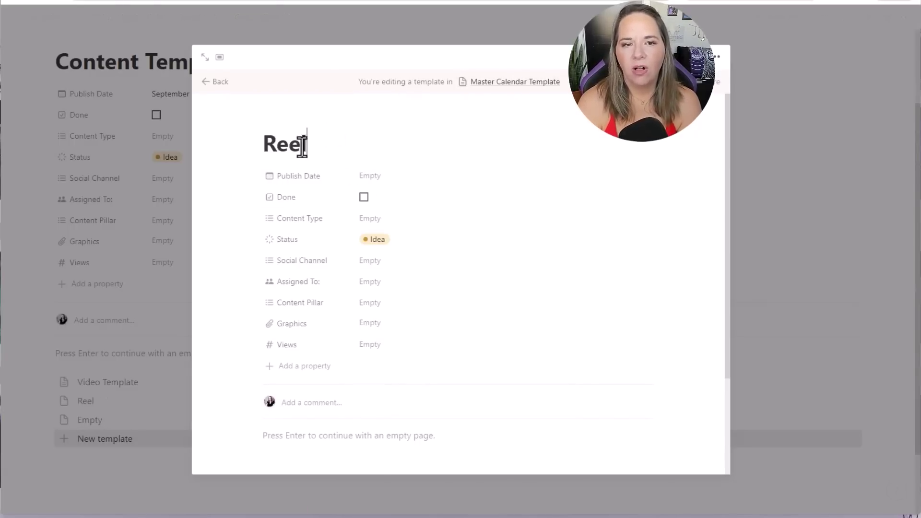
pyautogui.write('s Template')
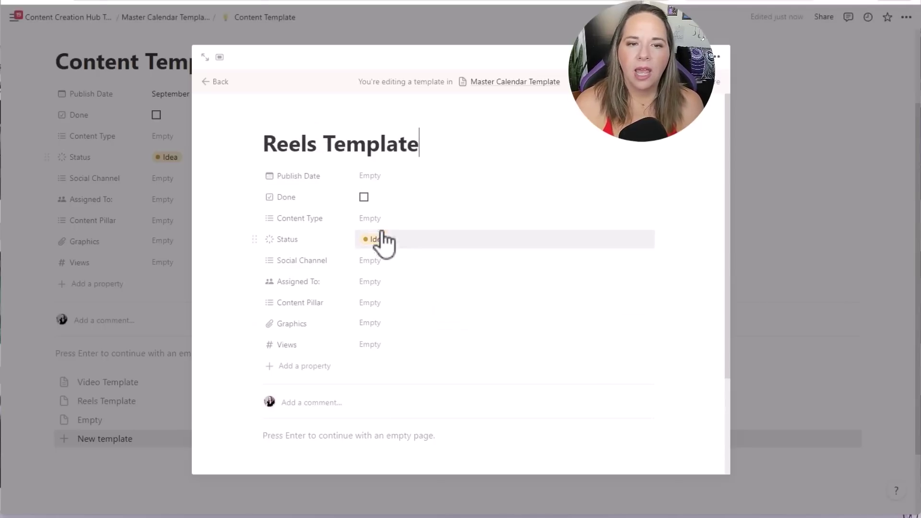
# Insert a two-column layout in the empty body of the Reels Template.
pyautogui.scroll(-3, 296, 327)
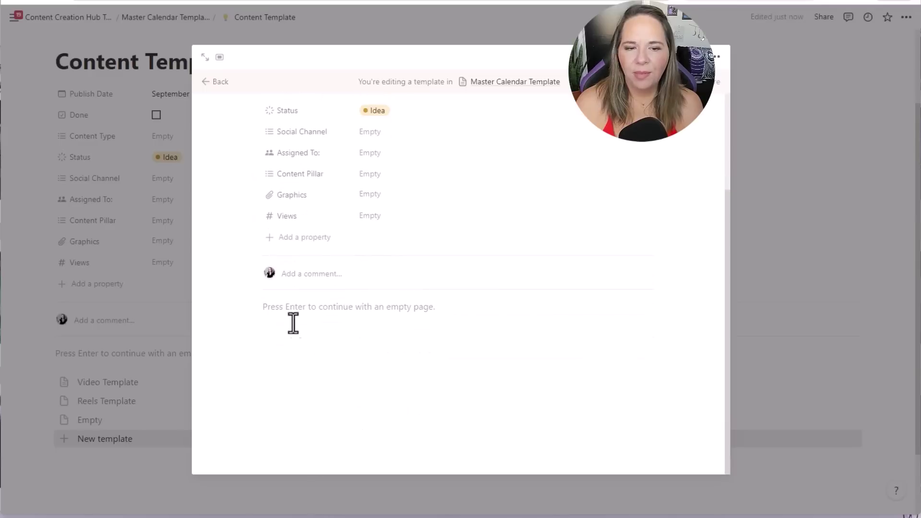
pyautogui.click(290, 313)
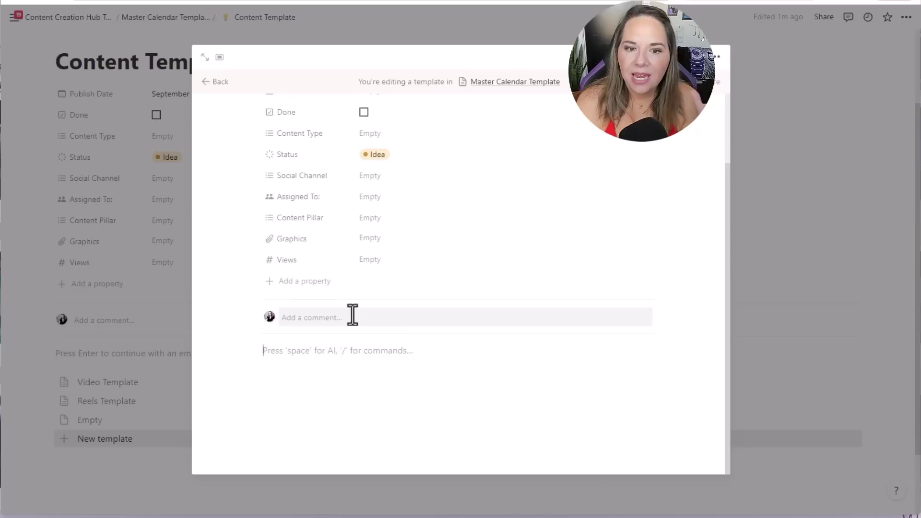
pyautogui.click(367, 222)
pyautogui.click(289, 355)
pyautogui.click(286, 349)
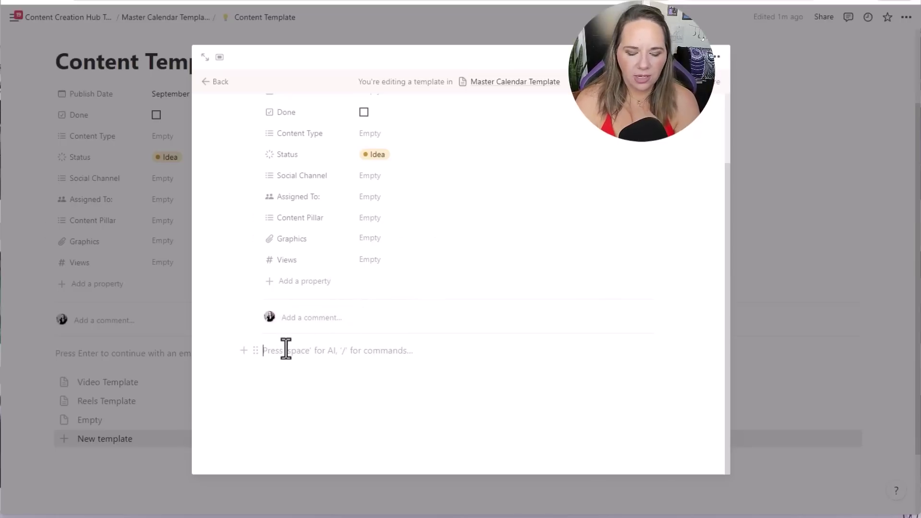
pyautogui.write('/')
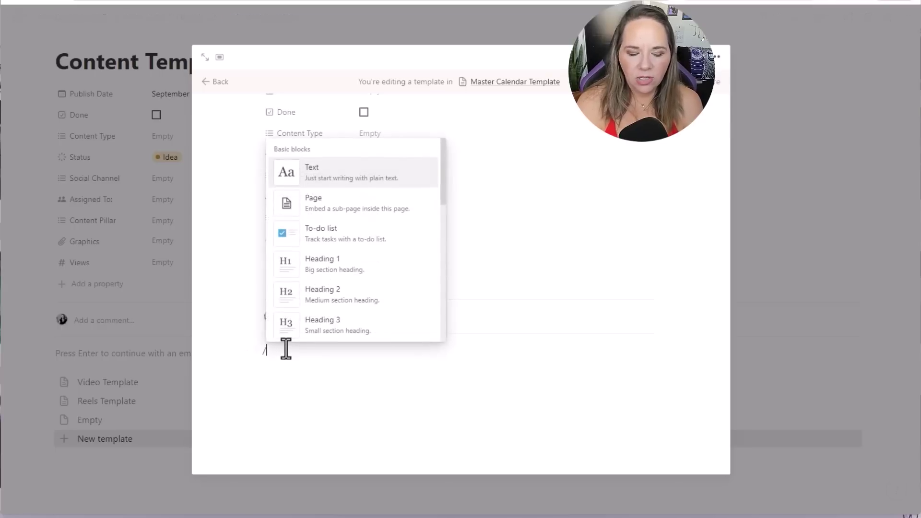
pyautogui.write('2c')
pyautogui.press('Return')
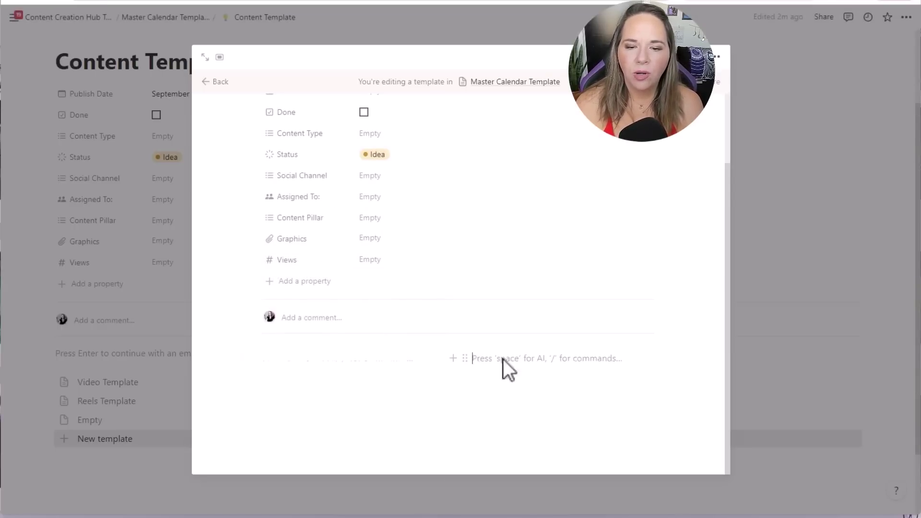
# Add a Heading 2 reading "Caption" in the first column.
pyautogui.write('/h')
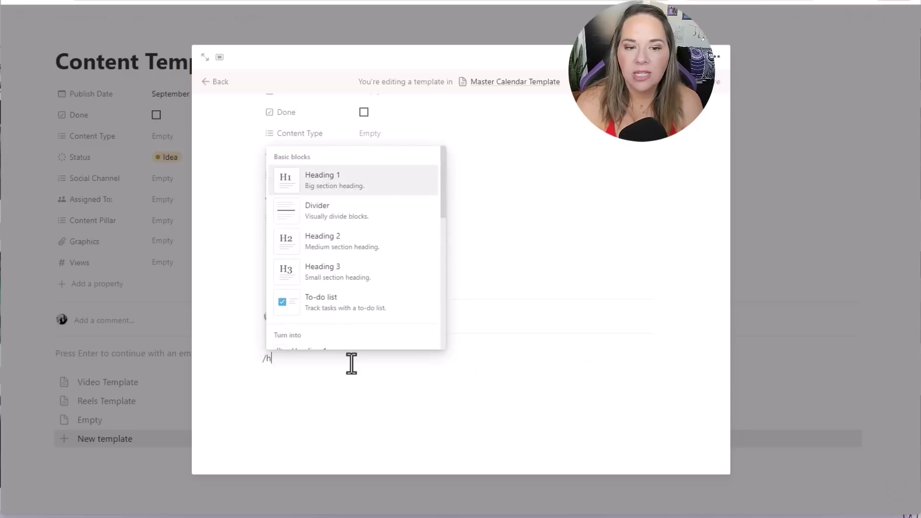
pyautogui.write('2')
pyautogui.press('Return')
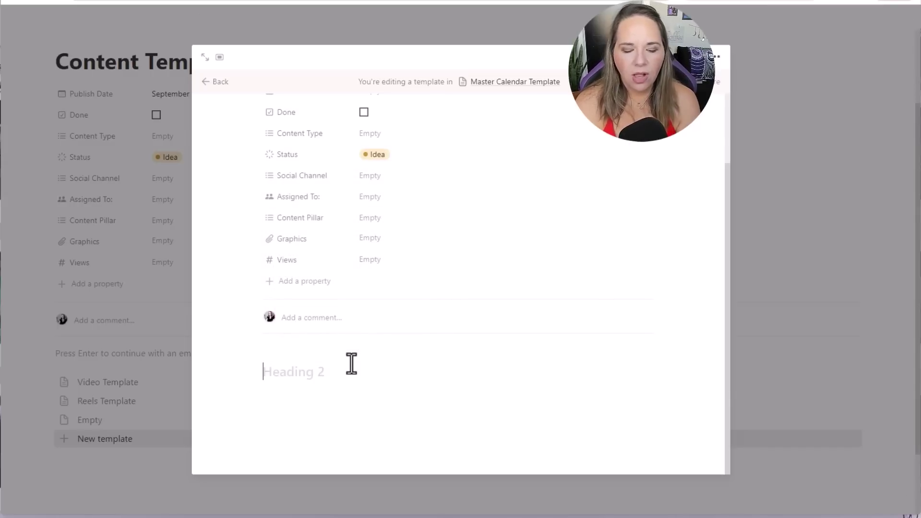
pyautogui.write('Captions')
pyautogui.press('Return')
pyautogui.click(323, 373)
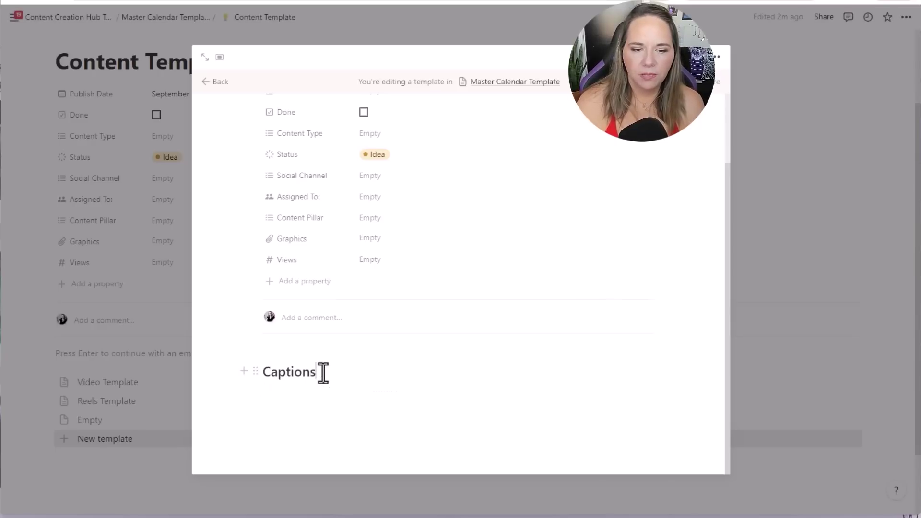
# Give the Caption heading a pink background.
pyautogui.click(255, 372)
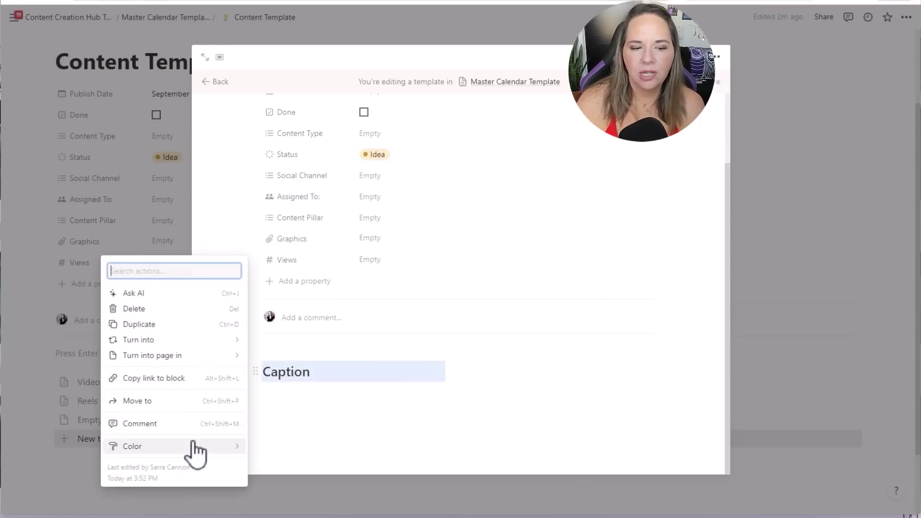
pyautogui.moveTo(194, 455)
pyautogui.scroll(-1, 305, 499)
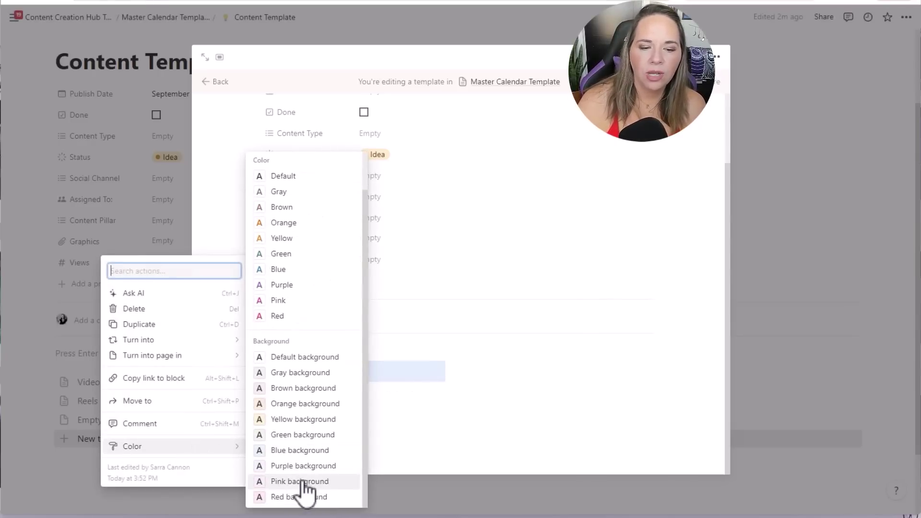
pyautogui.click(303, 485)
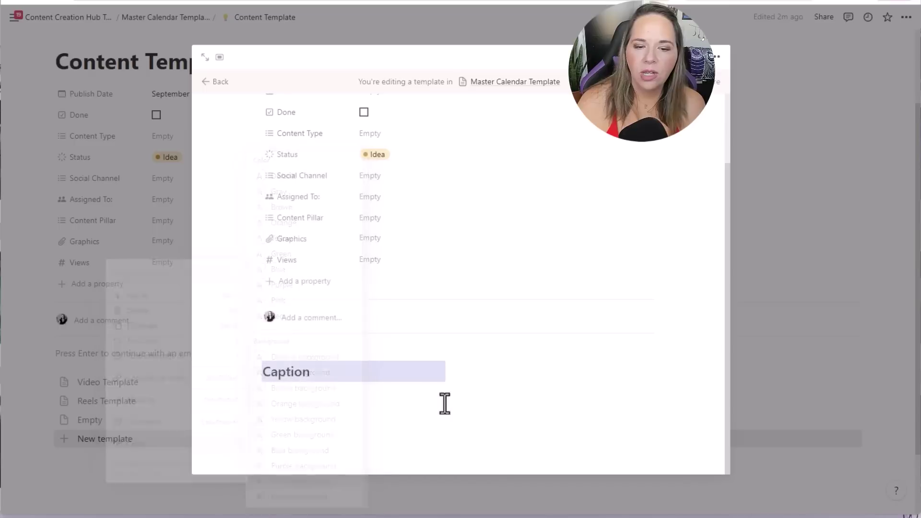
# Insert an image block in the second column and upload the pink smartphone picture from the computer.
pyautogui.click(487, 379)
pyautogui.write('/image')
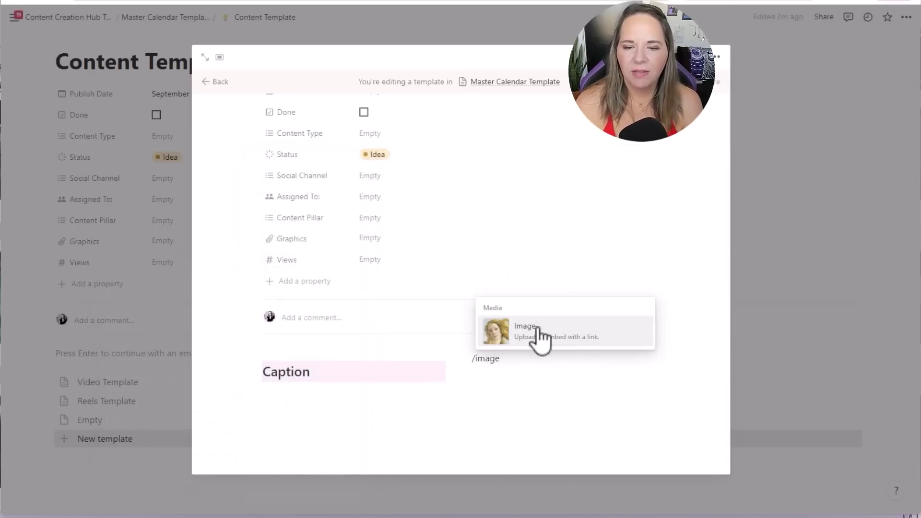
pyautogui.click(538, 331)
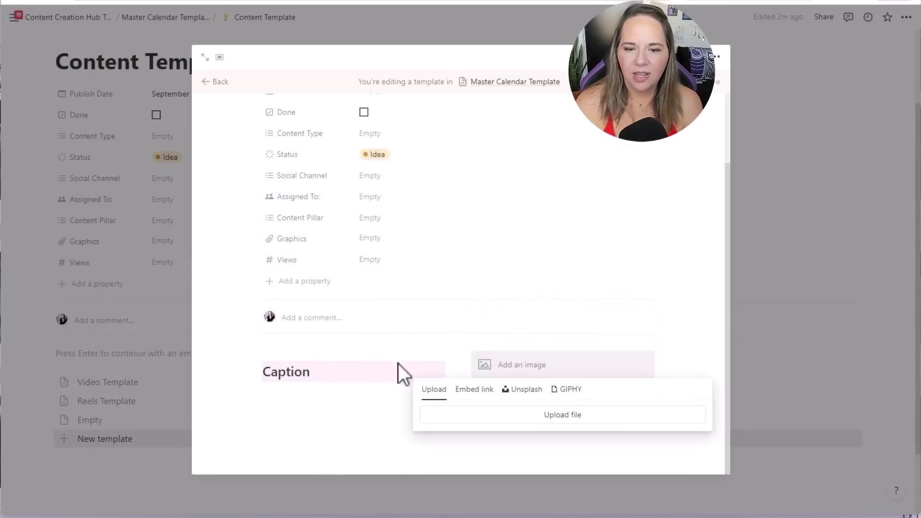
pyautogui.click(489, 414)
pyautogui.doubleClick(123, 125)
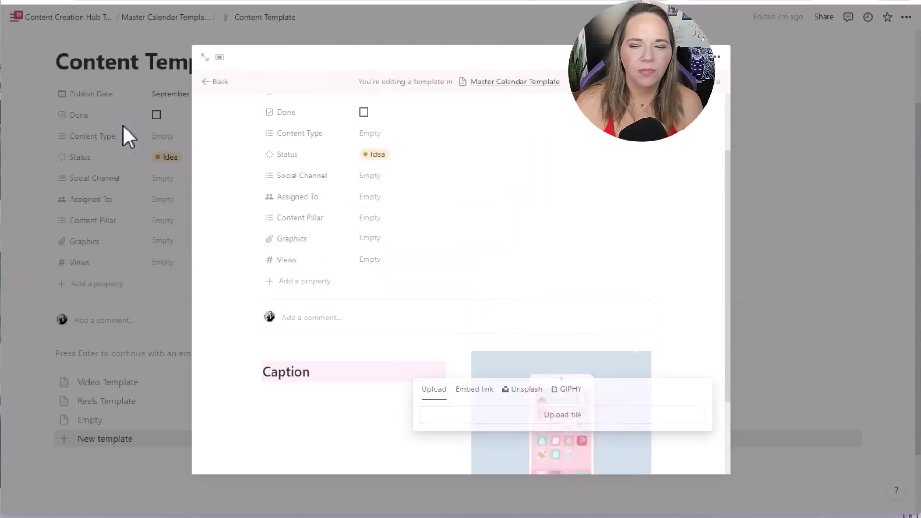
# Enlarge the smartphone image slightly and widen the Caption column so the image column becomes narrower.
pyautogui.scroll(-1, 410, 432)
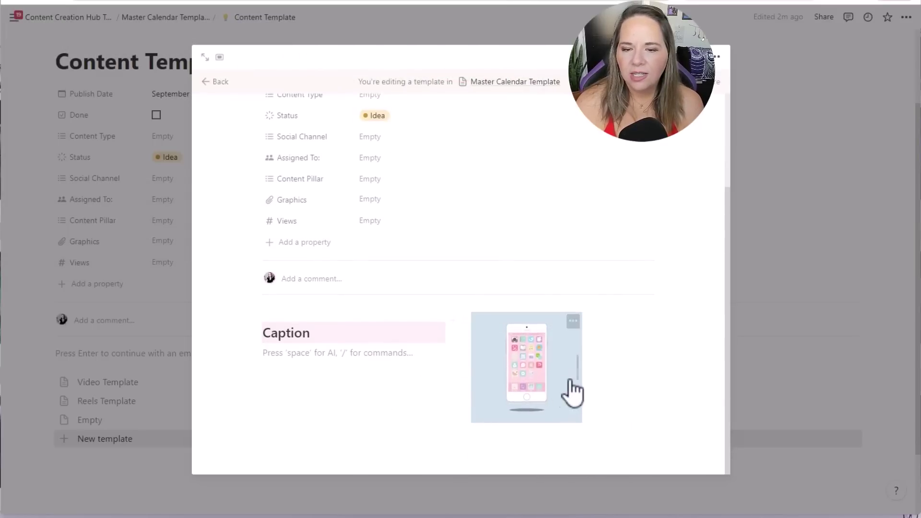
pyautogui.moveTo(578, 362); pyautogui.dragTo(603, 364)
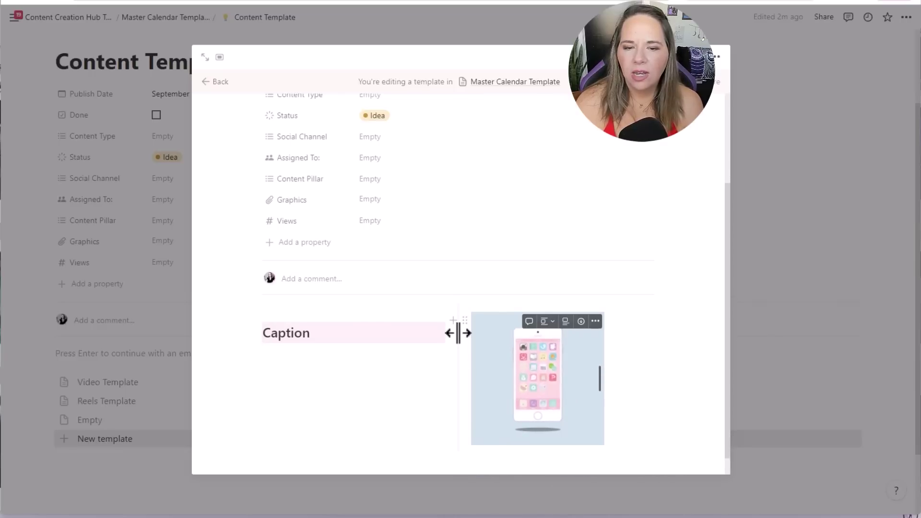
pyautogui.moveTo(459, 342); pyautogui.dragTo(508, 355)
# Add several empty lines under the Caption heading to leave writing space beside the image.
pyautogui.scroll(-1, 413, 380)
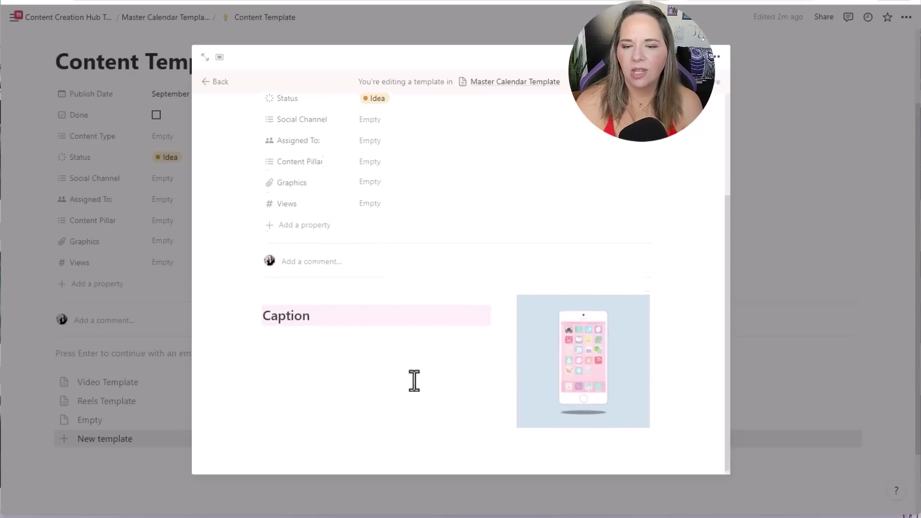
pyautogui.click(321, 343)
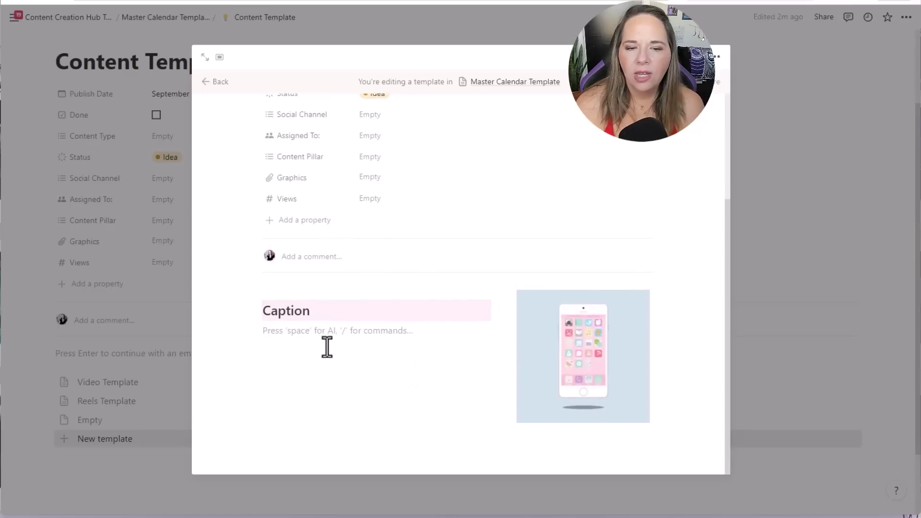
pyautogui.press('Return')
pyautogui.press('Return')
pyautogui.press('Return')
pyautogui.press('Return')
pyautogui.press('Return')
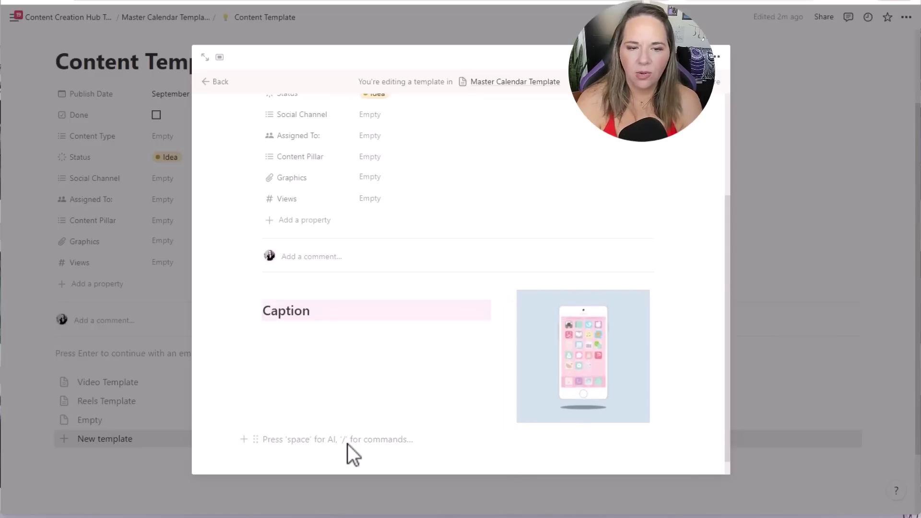
# Add a Heading 2 reading "Video Clips" below the two columns, with an empty Heading 2 above it.
pyautogui.write('/2')
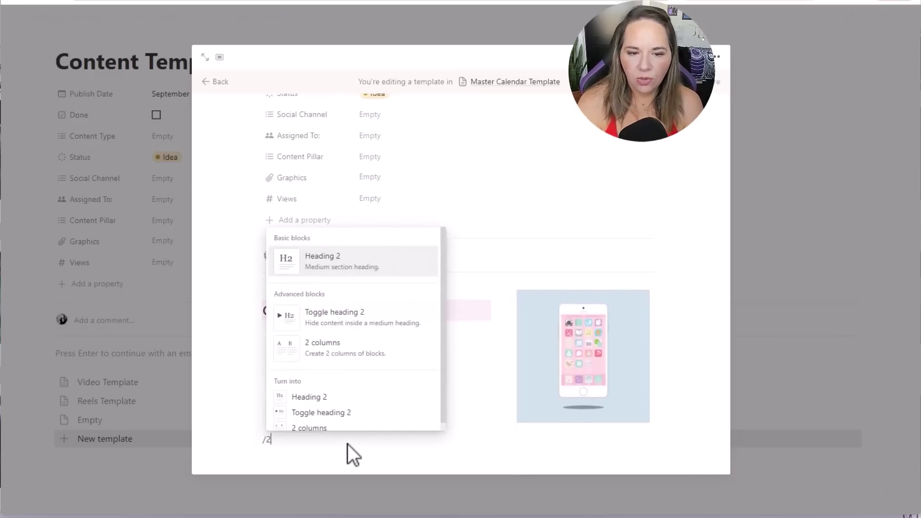
pyautogui.press('Return')
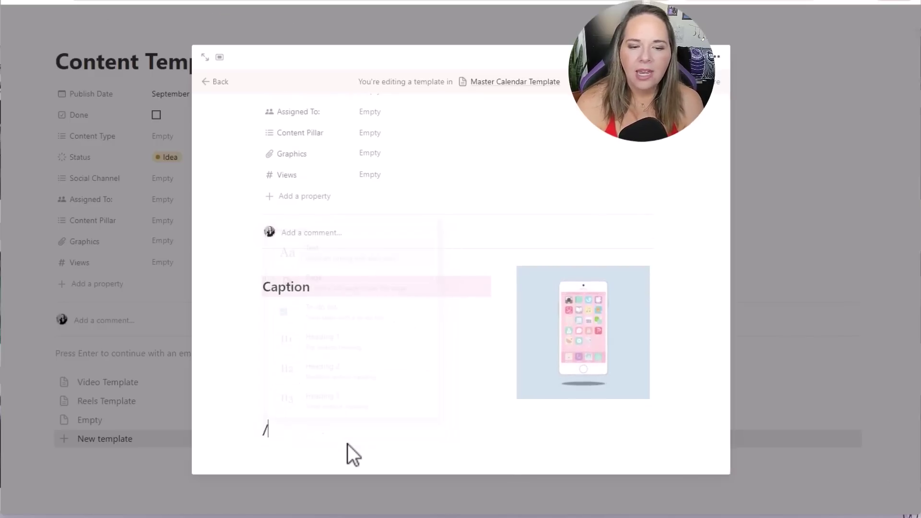
pyautogui.write('/h2')
pyautogui.press('Return')
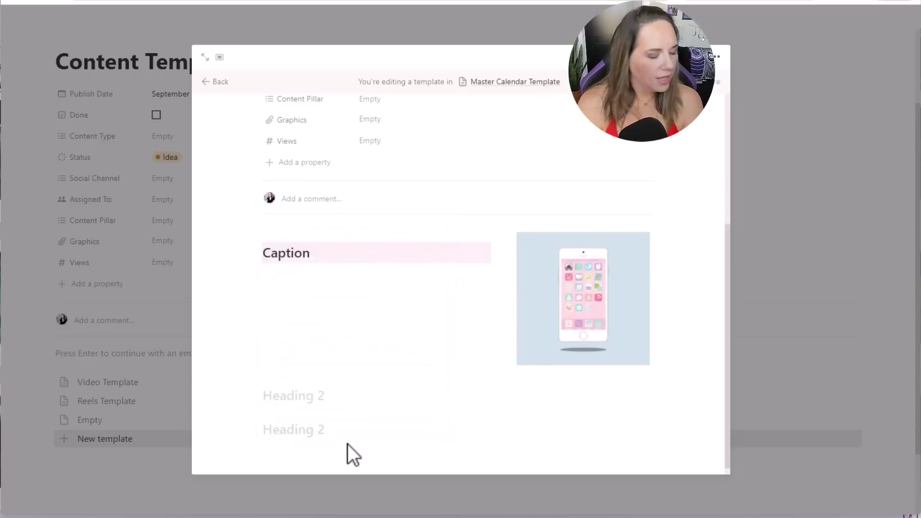
pyautogui.write('Video Clips')
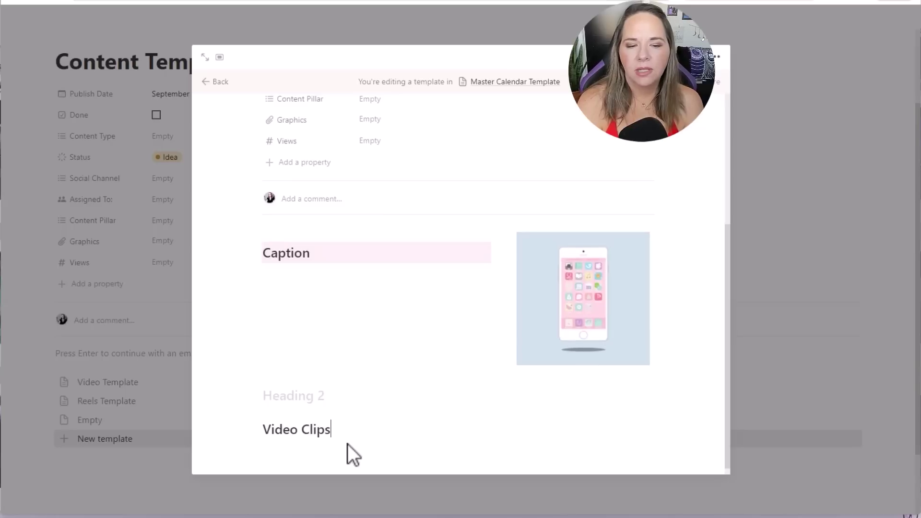
# Enter "Video Clips" in the empty Heading 2 below the Caption section and remove the duplicate heading beneath it.
pyautogui.click(294, 403)
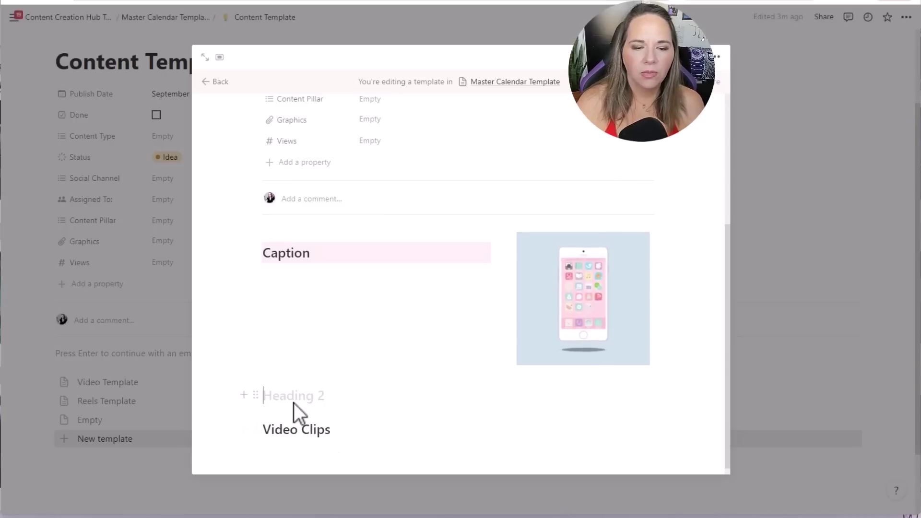
pyautogui.write('Video Clips')
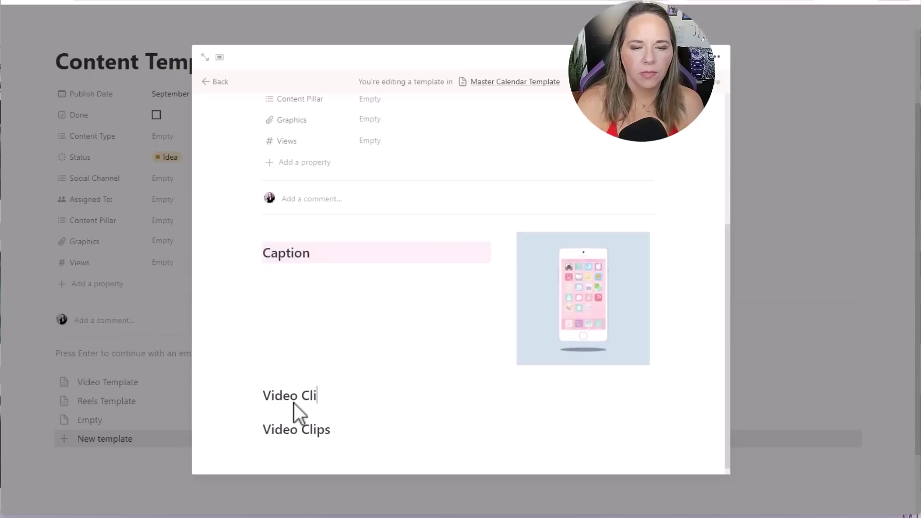
pyautogui.press('Return')
pyautogui.click(334, 447)
pyautogui.hotkey('shift', 'Home')
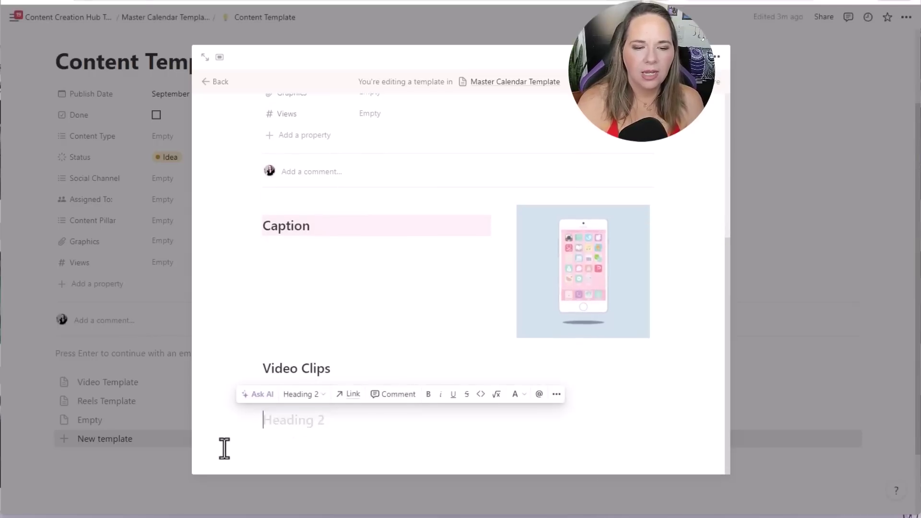
pyautogui.press('BackSpace')
pyautogui.press('BackSpace')
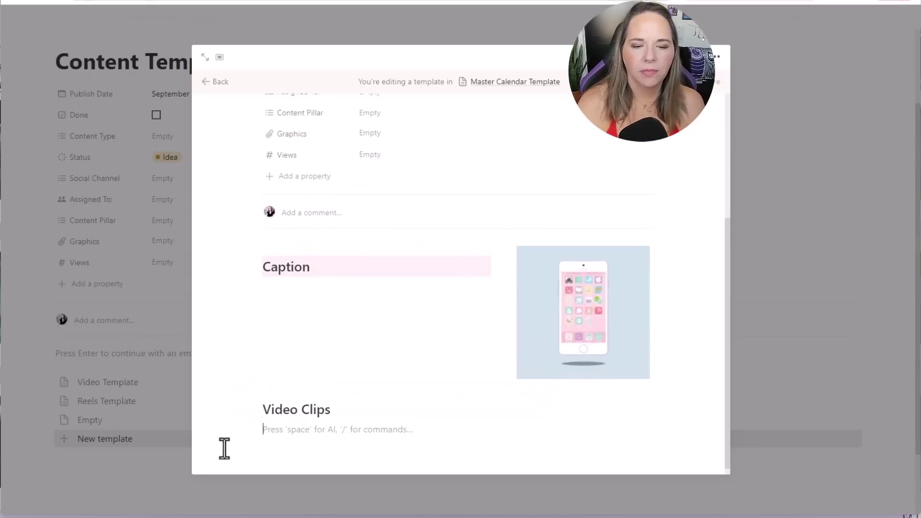
pyautogui.press('BackSpace')
# Turn the Video Clips heading into a two-column layout and add a Heading 2 reading "Photos To Take:" in the second column.
pyautogui.click(256, 409)
pyautogui.moveTo(242, 468)
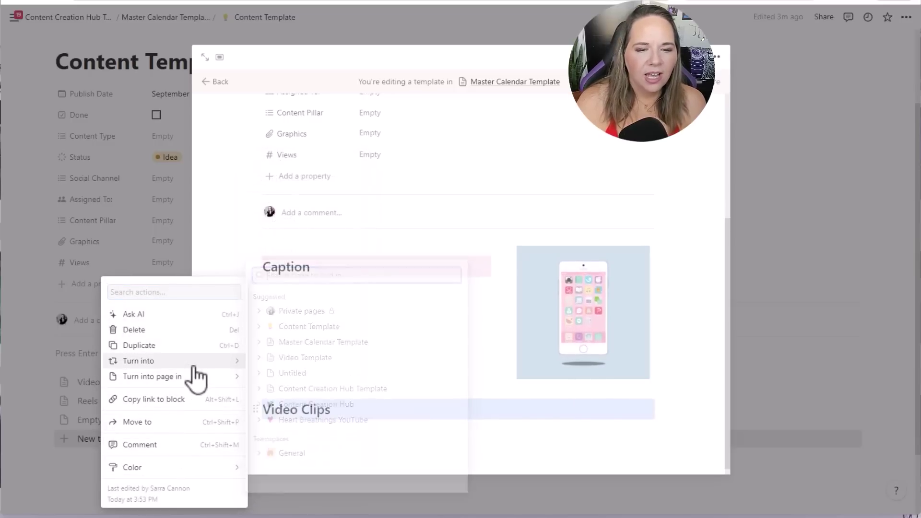
pyautogui.moveTo(176, 376)
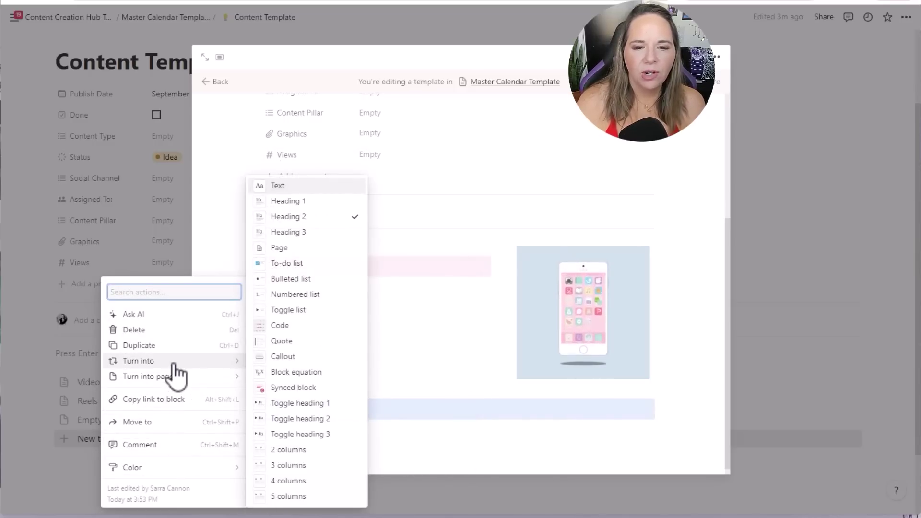
pyautogui.click(294, 461)
pyautogui.click(531, 418)
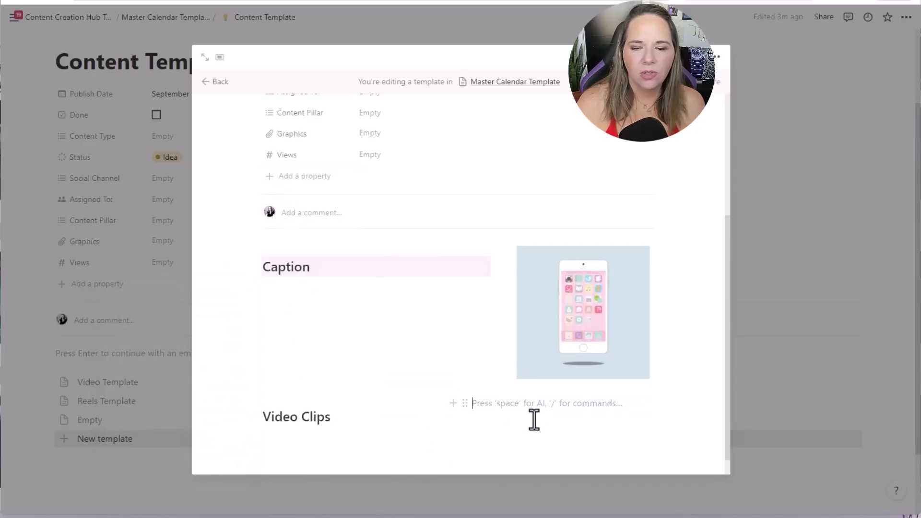
pyautogui.write('/h2')
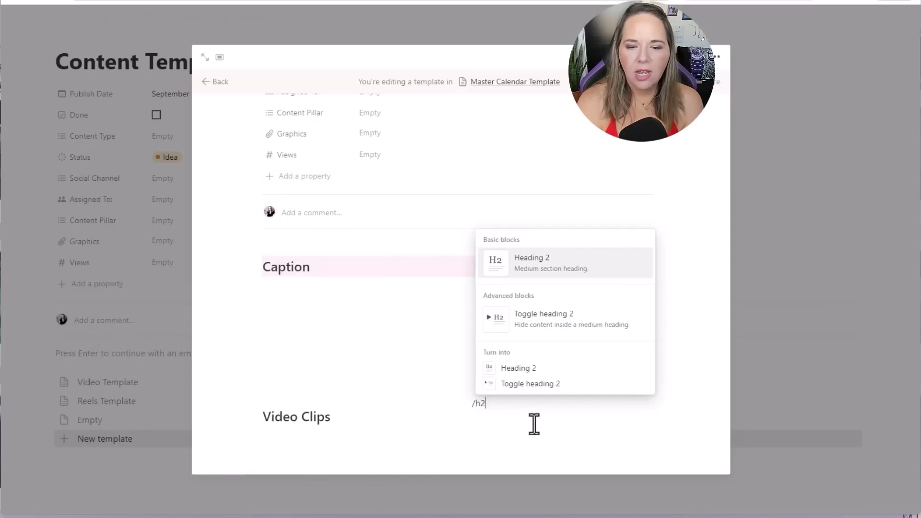
pyautogui.press('Return')
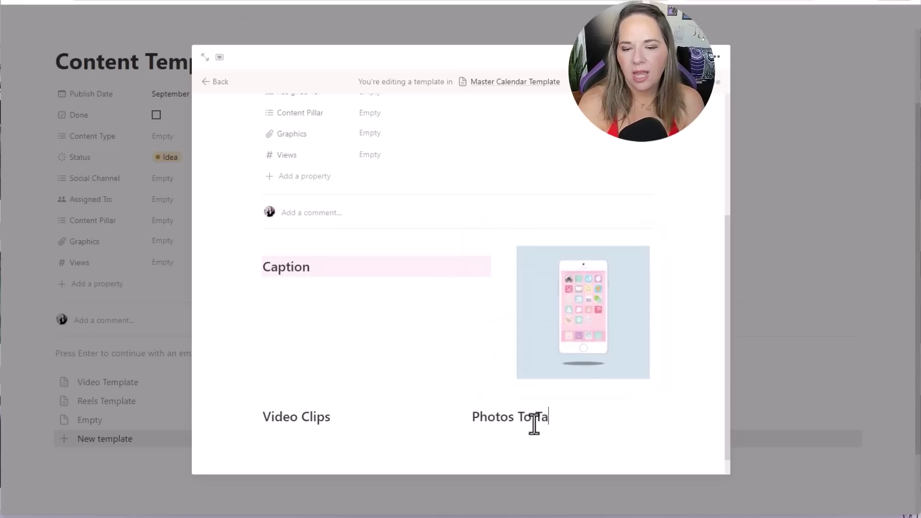
pyautogui.write('Photos To Take:')
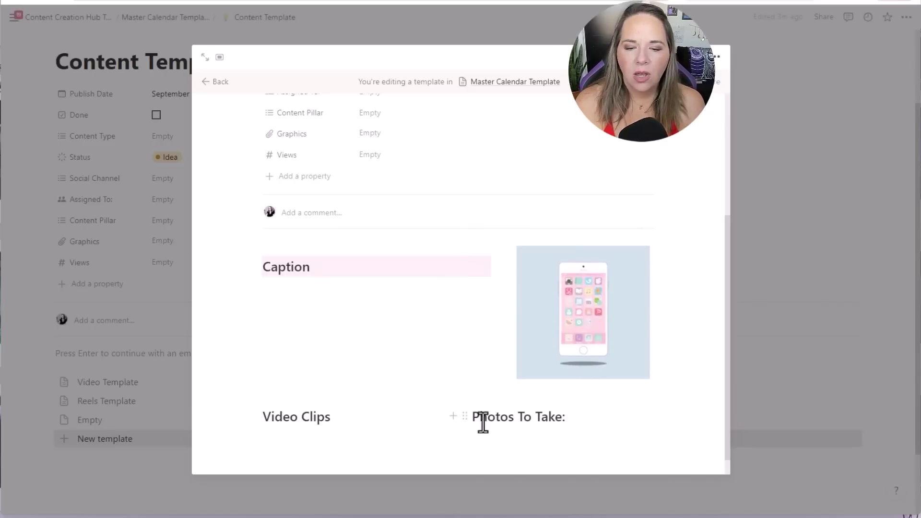
# Apply a pink background to the Video Clips and Photos To Take headings.
pyautogui.click(255, 416)
pyautogui.moveTo(190, 479)
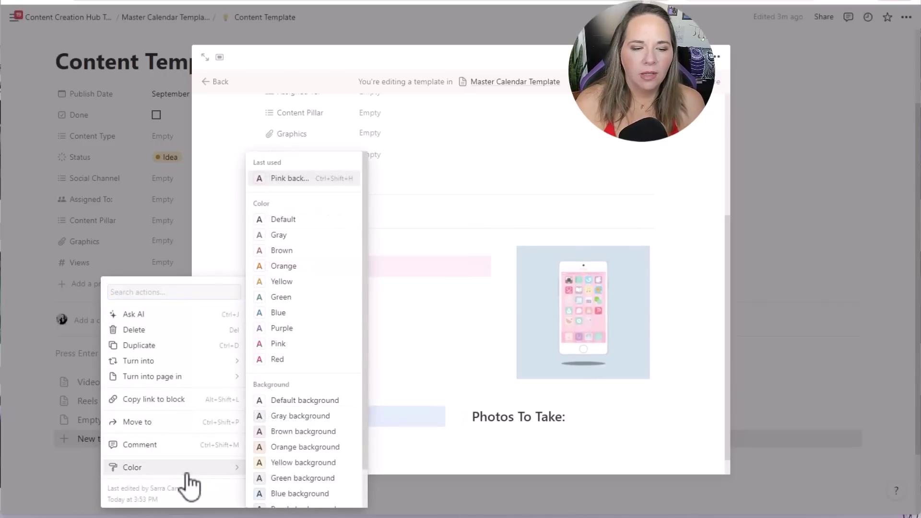
pyautogui.scroll(-1, 298, 487)
pyautogui.click(297, 481)
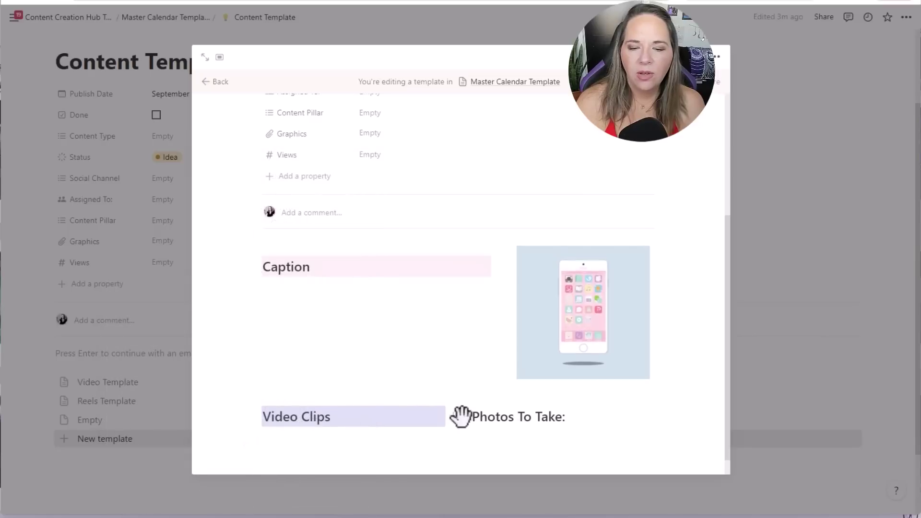
pyautogui.click(463, 416)
pyautogui.moveTo(412, 462)
pyautogui.scroll(-1, 504, 470)
pyautogui.click(504, 465)
# Add bulleted lists with four "..." placeholder items each under the Video Clips and Photos To Take headings.
pyautogui.click(329, 431)
pyautogui.write('/bullet')
pyautogui.press('Return')
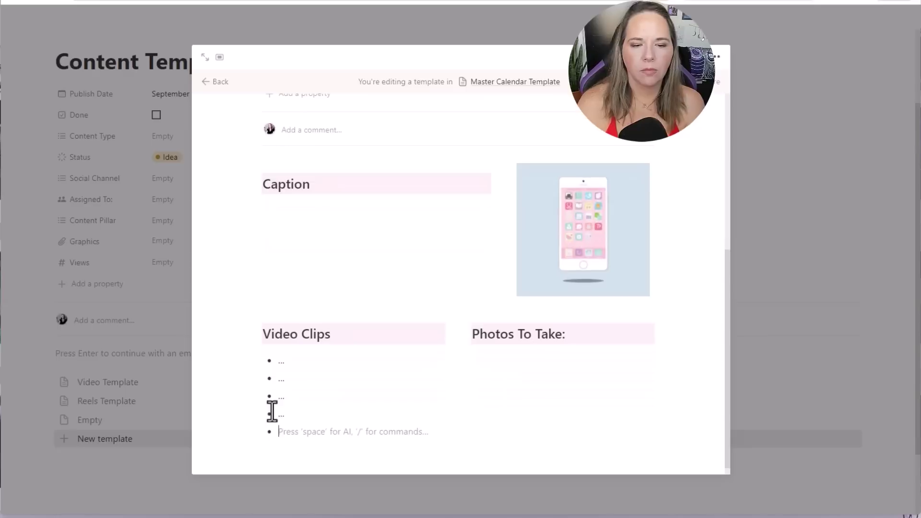
pyautogui.click(255, 359)
pyautogui.moveTo(235, 317)
pyautogui.press('Escape')
pyautogui.click(508, 355)
pyautogui.write('... ... ... ...')
pyautogui.click(296, 344)
pyautogui.write('... ... ... ...')
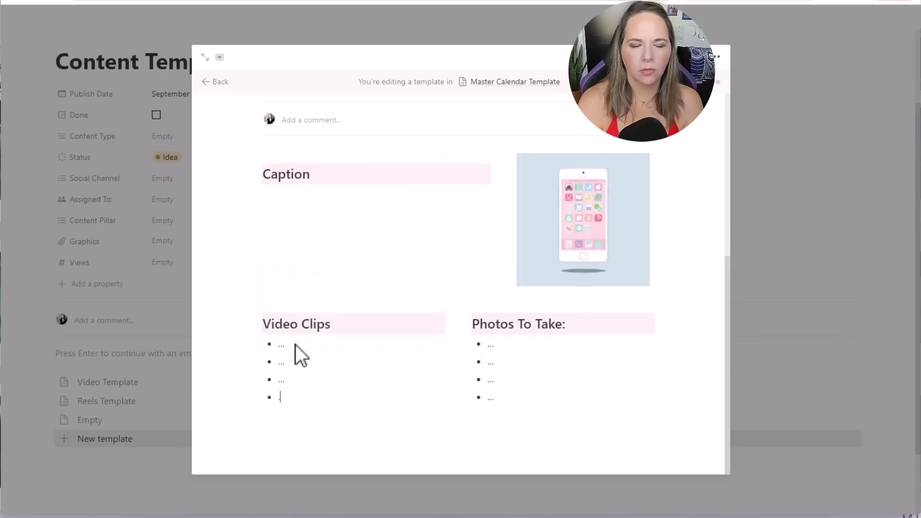
# Insert a three-column layout below the lists and add a Heading 2 reading "Hashtags:" in the first column.
pyautogui.click(306, 436)
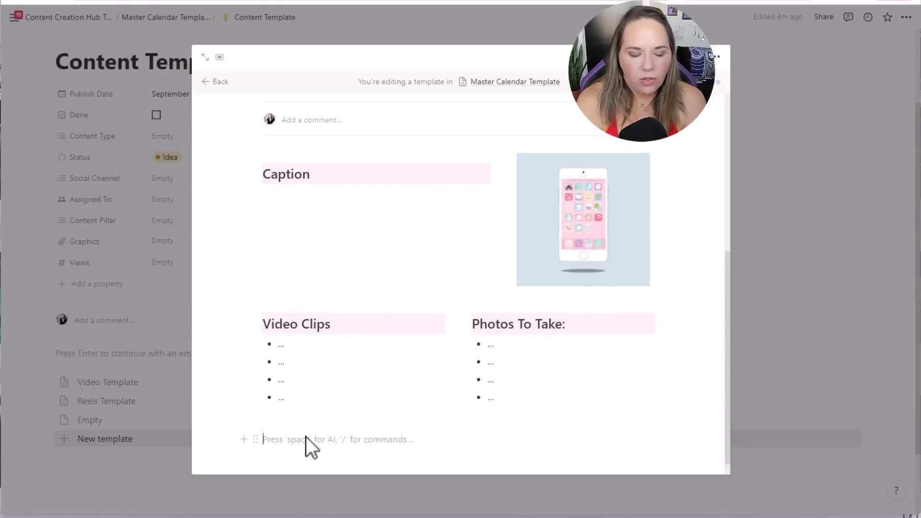
pyautogui.write('/3')
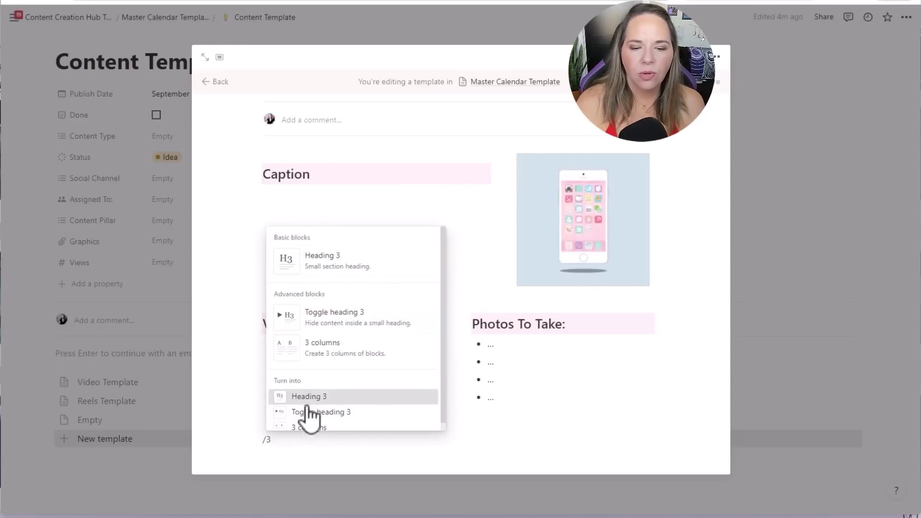
pyautogui.click(314, 427)
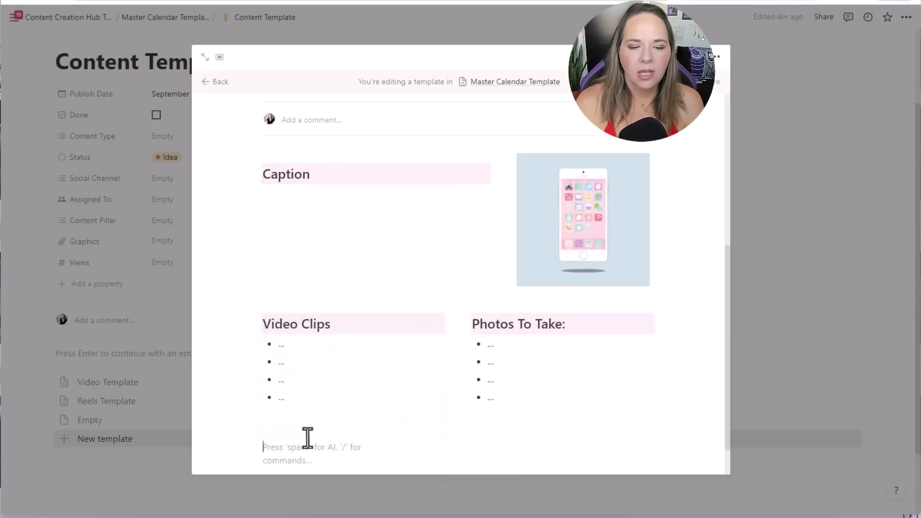
pyautogui.write('/h2')
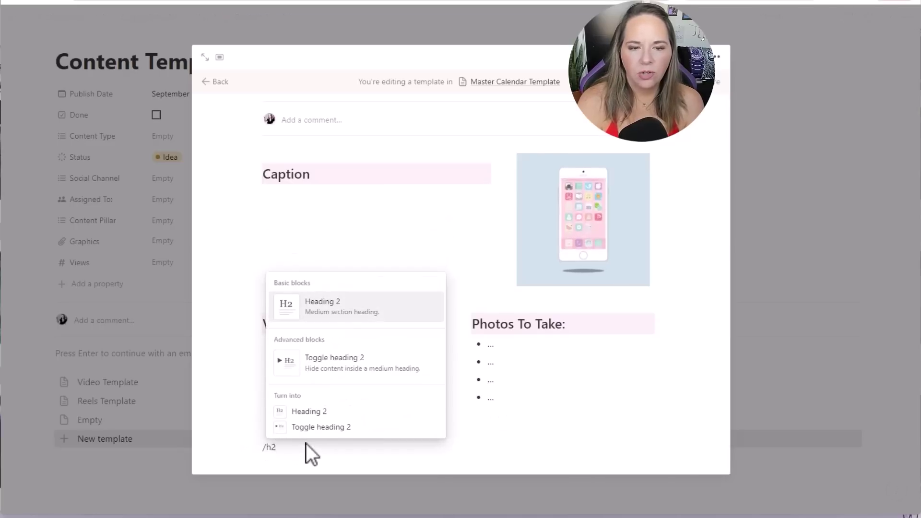
pyautogui.press('Return')
pyautogui.write('Hashtag')
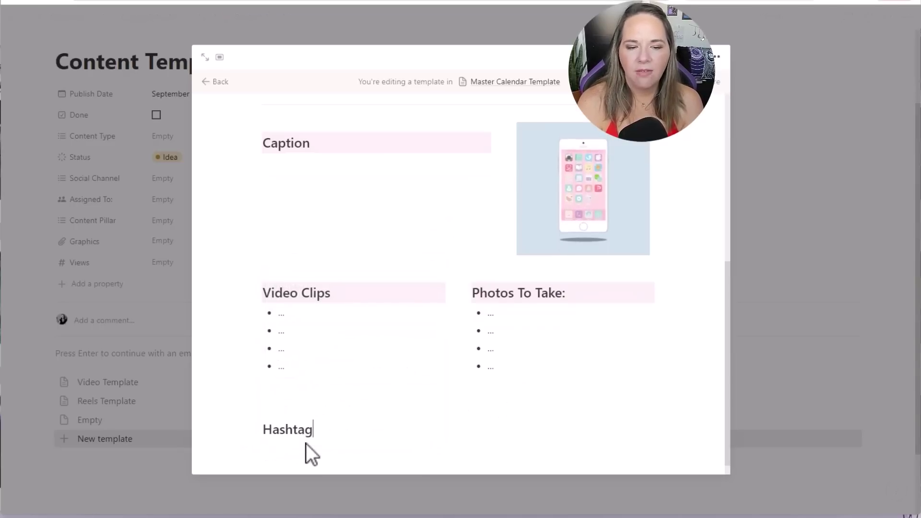
pyautogui.write('s:')
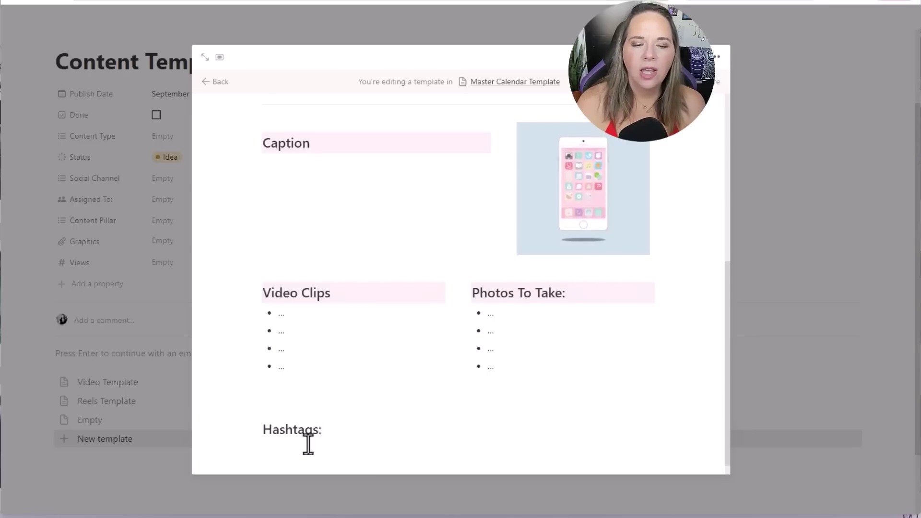
# Apply a pink background to the Hashtags heading.
pyautogui.scroll(-1, 306, 442)
pyautogui.click(255, 412)
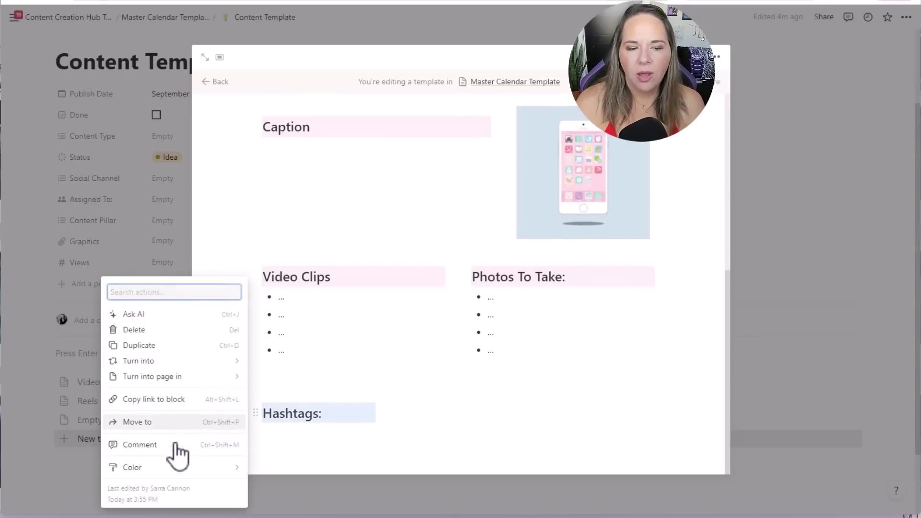
pyautogui.moveTo(201, 477)
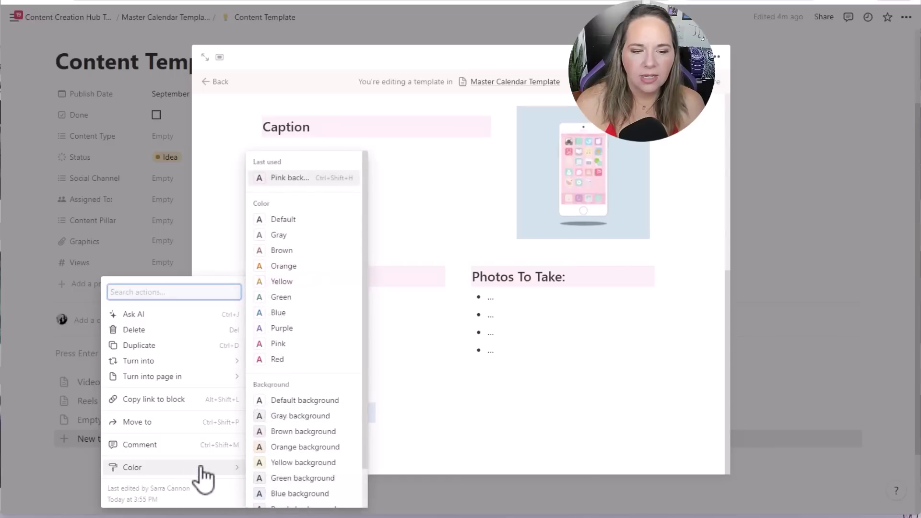
pyautogui.scroll(-1, 297, 485)
pyautogui.click(290, 482)
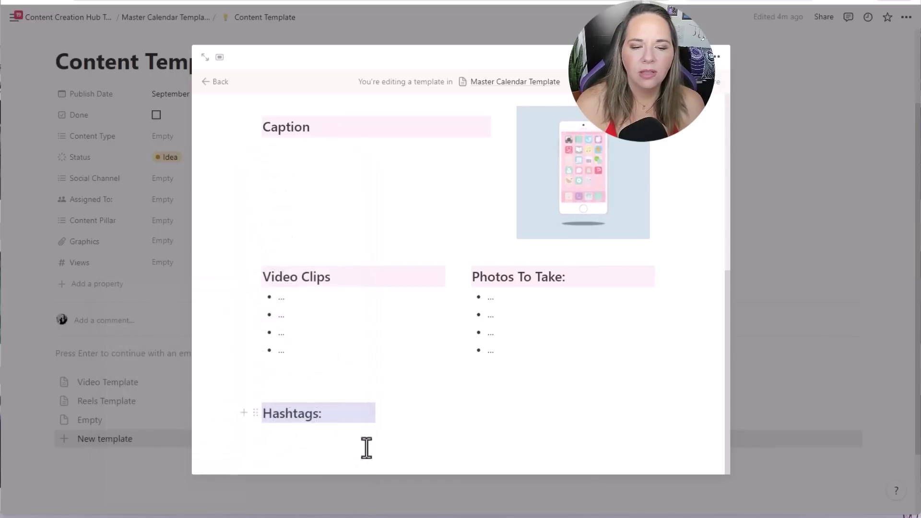
# Add a Heading 2 reading "Audio:" in the middle column and give it a pink background.
pyautogui.click(429, 415)
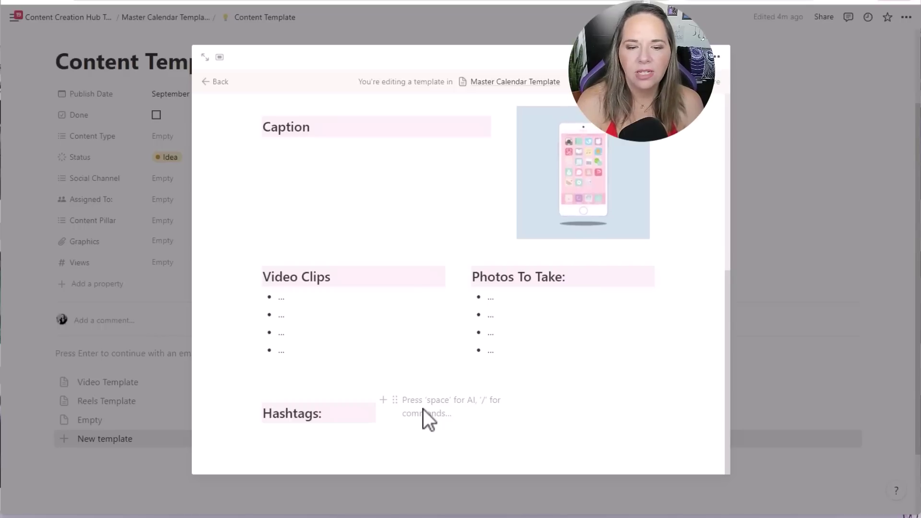
pyautogui.write('/h2')
pyautogui.press('Return')
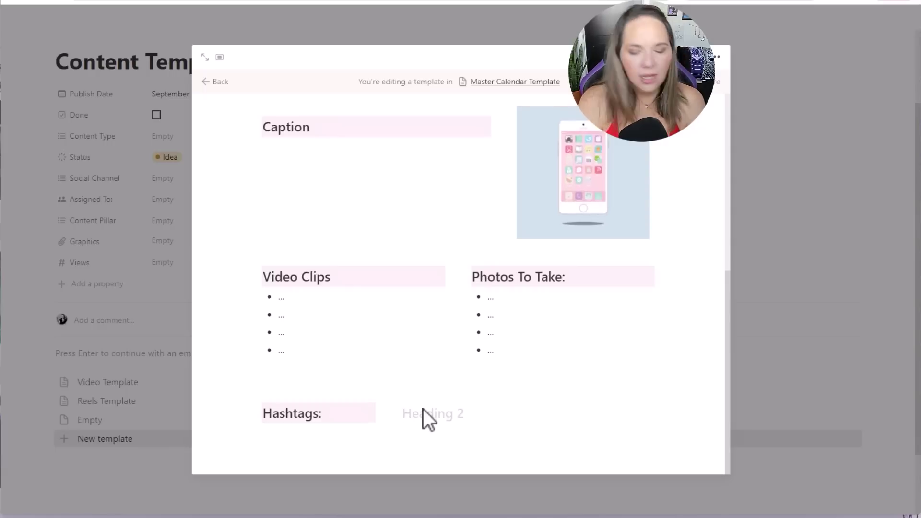
pyautogui.write('Audio:')
pyautogui.click(395, 413)
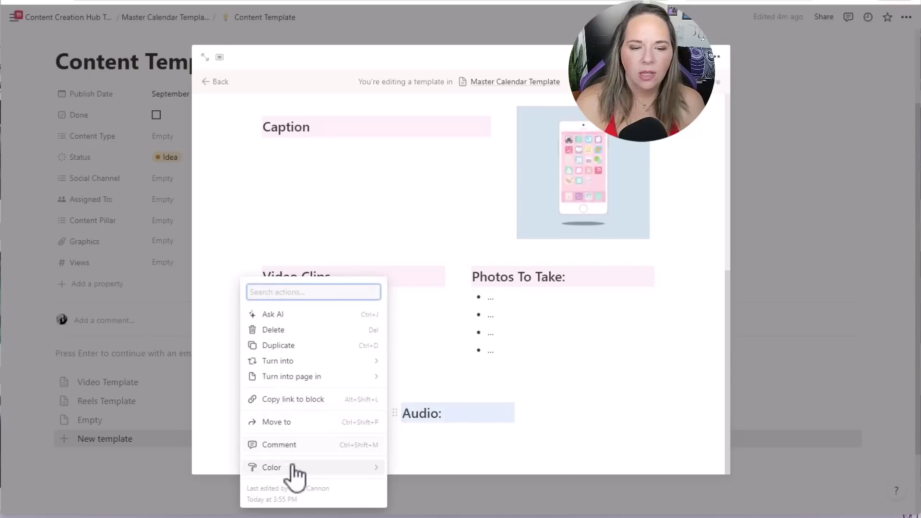
pyautogui.moveTo(293, 468)
pyautogui.scroll(-2, 413, 490)
pyautogui.click(431, 482)
# Add a Heading 2 reading "Resources:" with a pink background in the third column and start an empty line under it.
pyautogui.click(564, 415)
pyautogui.write('/')
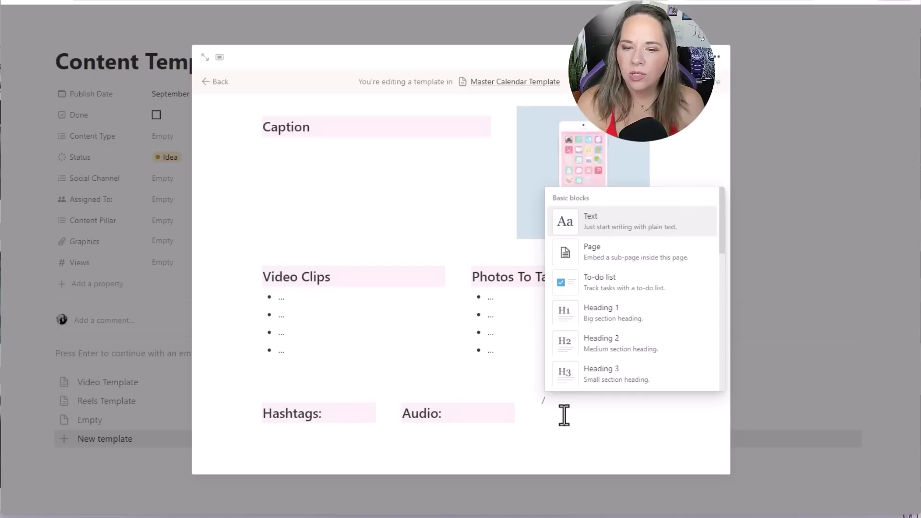
pyautogui.write('h2')
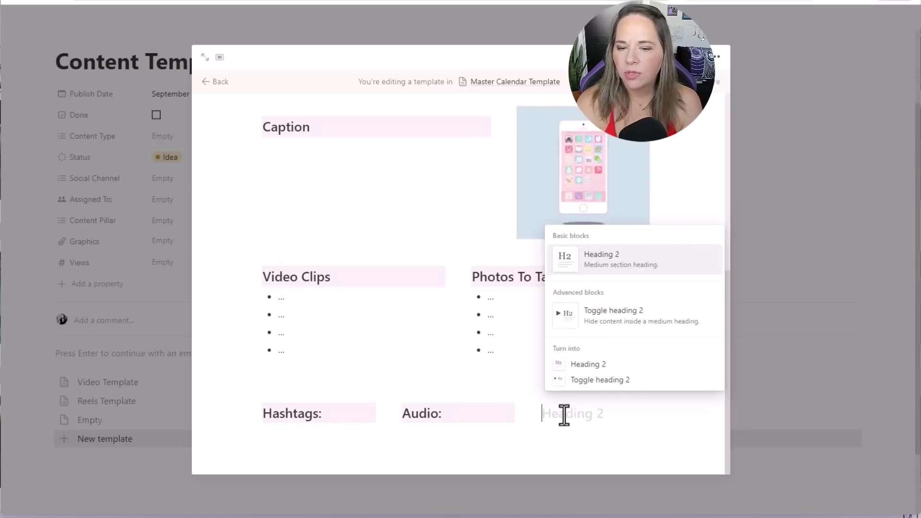
pyautogui.press('Return')
pyautogui.write('Resources:')
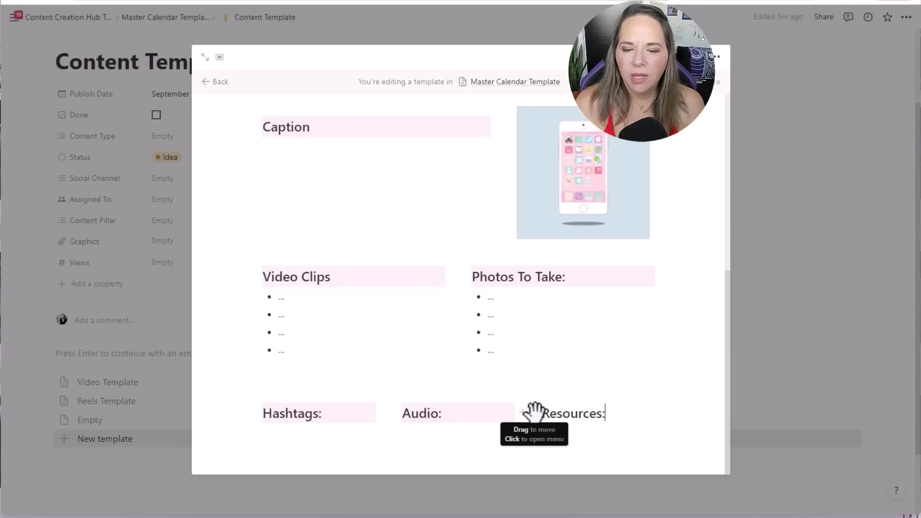
pyautogui.click(534, 413)
pyautogui.moveTo(467, 473)
pyautogui.scroll(-1, 547, 479)
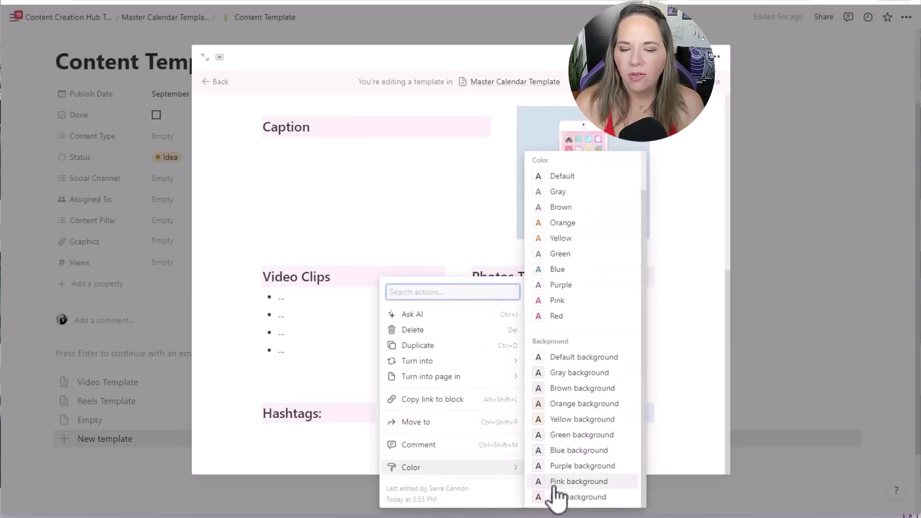
pyautogui.click(551, 480)
pyautogui.click(595, 440)
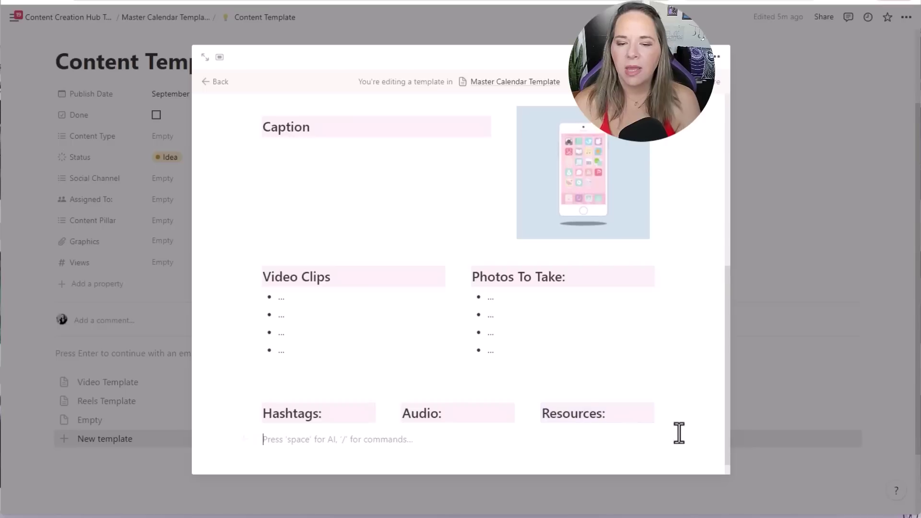
pyautogui.click(546, 419)
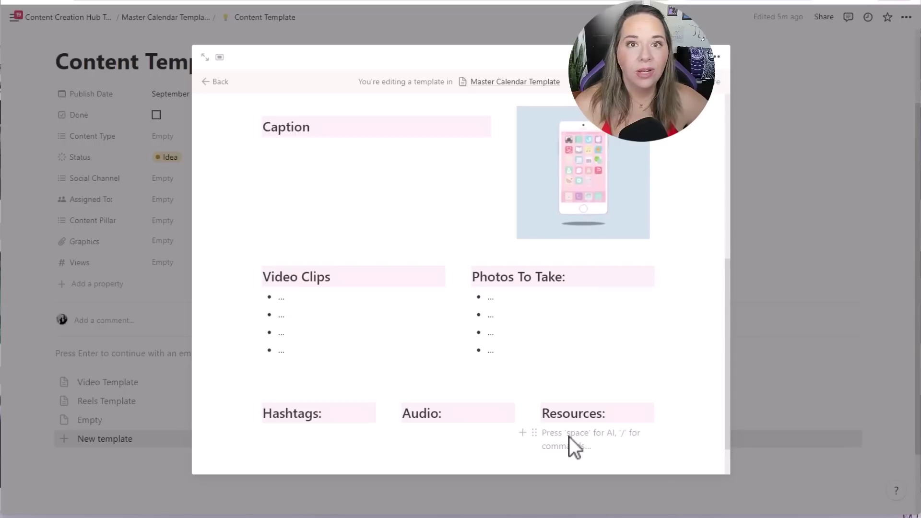
# Add a bulleted list with three "..." placeholder items under the Hashtags heading.
pyautogui.scroll(-1, 571, 436)
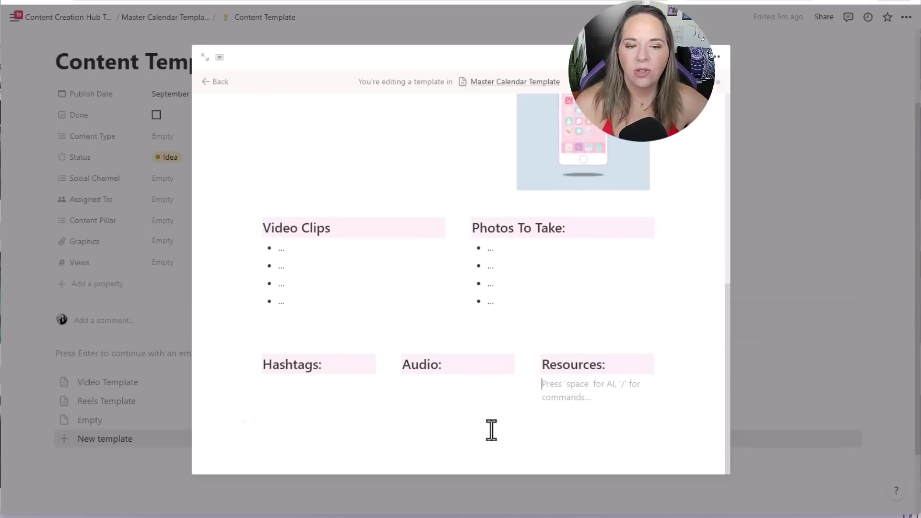
pyautogui.click(307, 384)
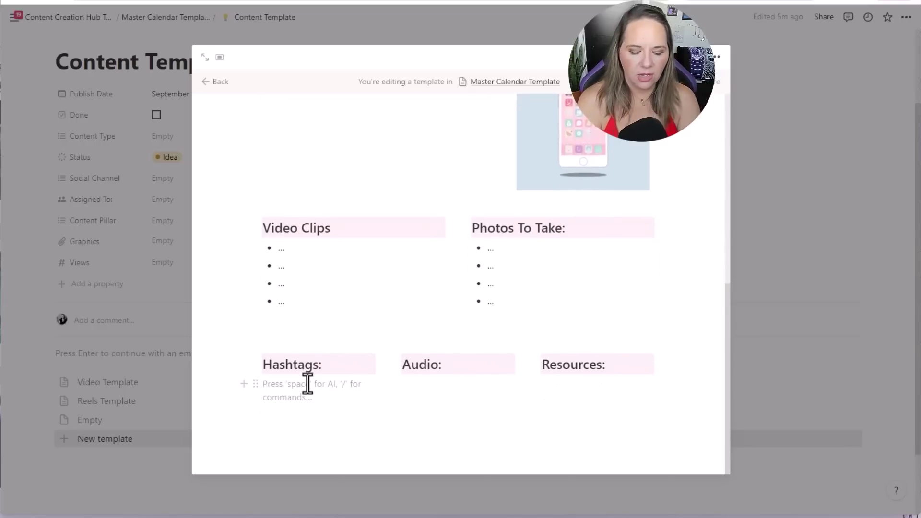
pyautogui.write('/bull')
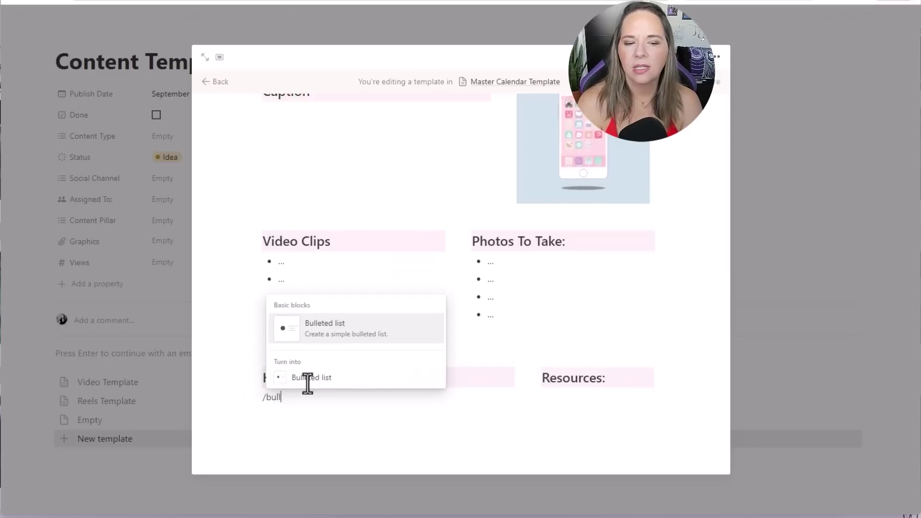
pyautogui.press('Return')
pyautogui.write('...')
pyautogui.press('Return')
pyautogui.write('...')
pyautogui.press('Return')
pyautogui.write('...')
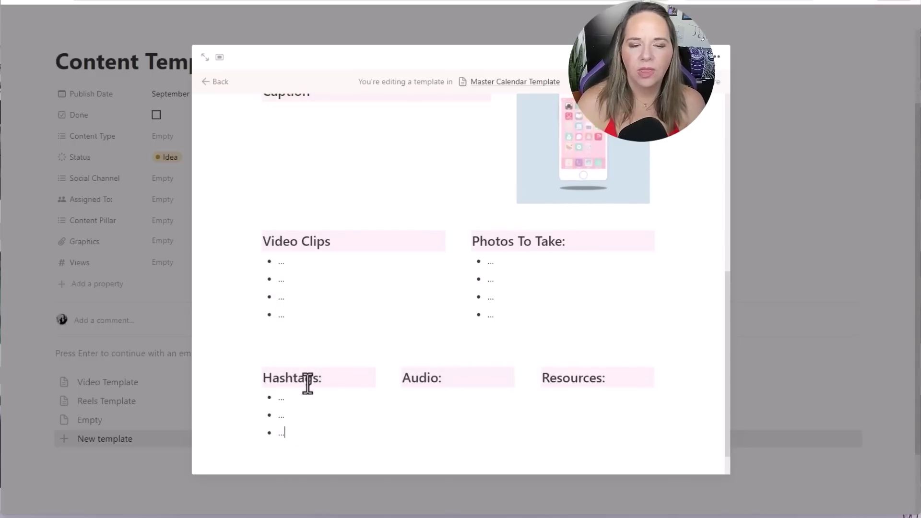
# Add bulleted lists with three "..." placeholder items under both the Audio and Resources headings.
pyautogui.click(433, 398)
pyautogui.write('... ... ...')
pyautogui.click(562, 399)
pyautogui.write('-')
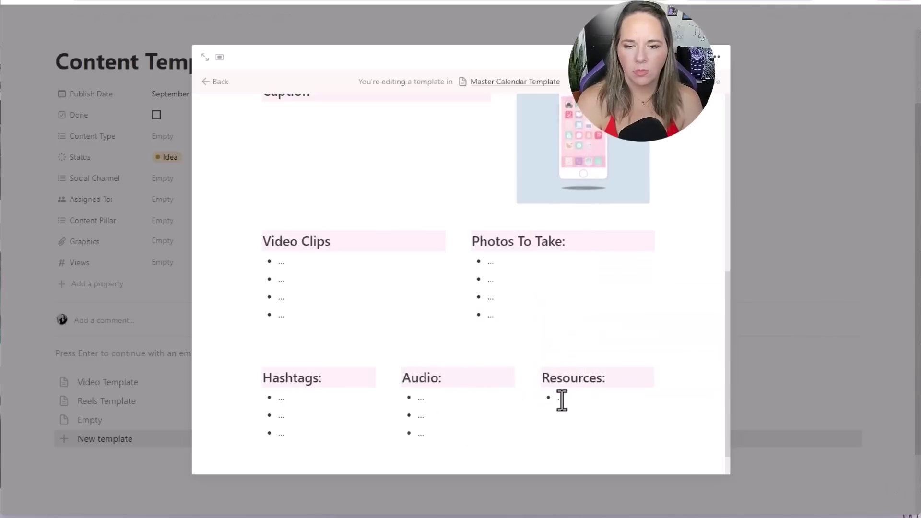
pyautogui.write('... ... ...')
# Insert a musical note emoji before the Audio heading text and a sparkles emoji before the Hashtags heading text.
pyautogui.click(265, 379)
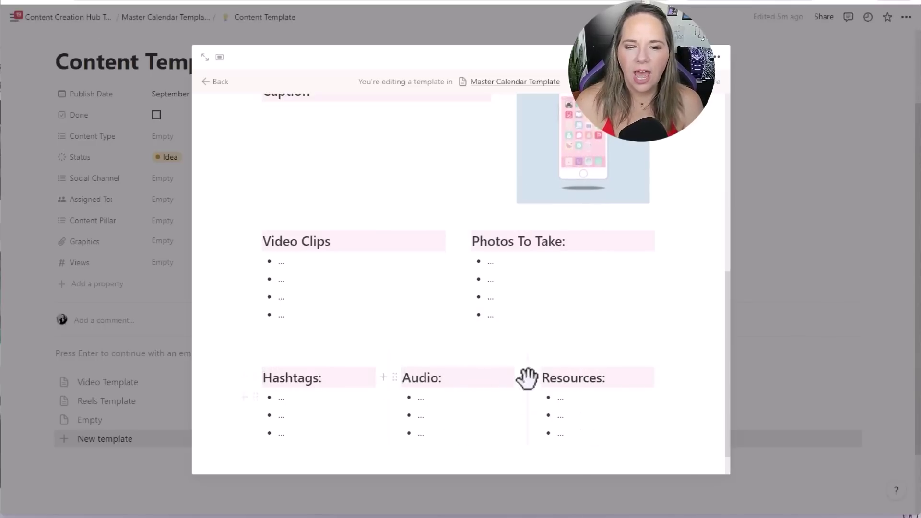
pyautogui.click(404, 379)
pyautogui.press('super+period')
pyautogui.click(425, 260)
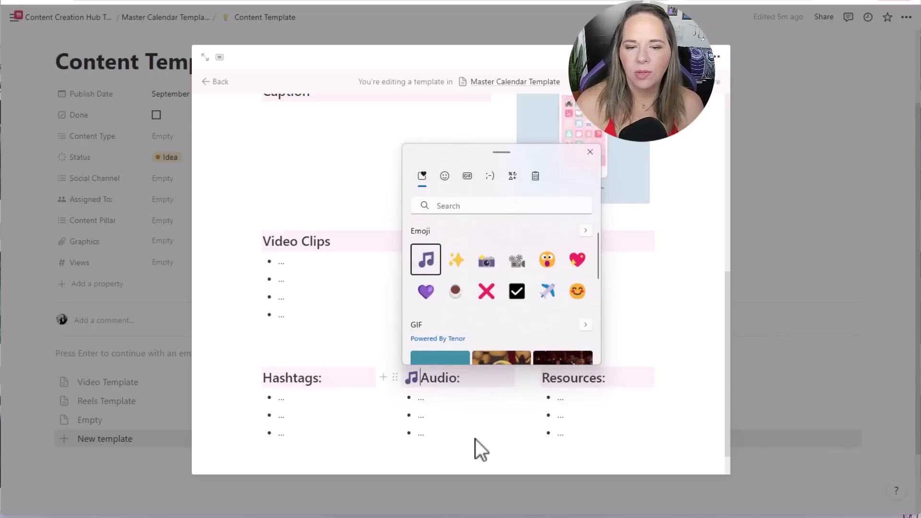
pyautogui.click(264, 381)
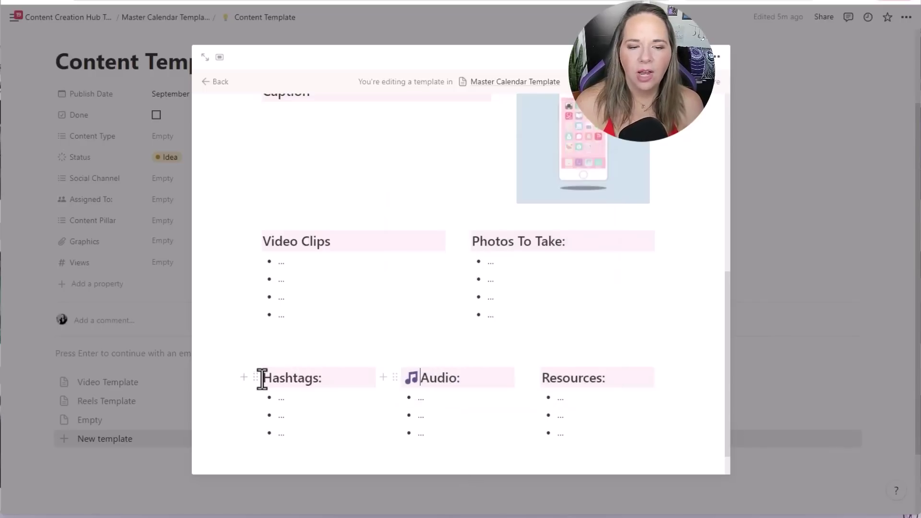
pyautogui.press('super+period')
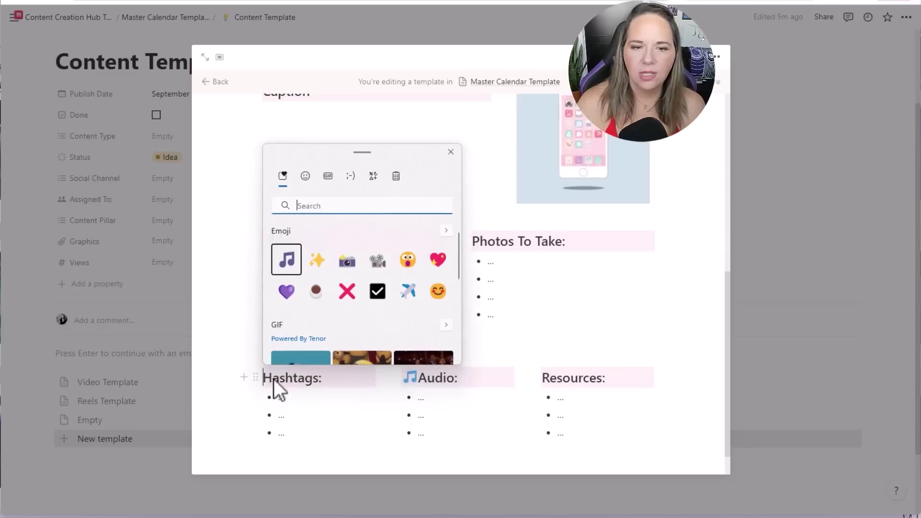
pyautogui.click(316, 260)
# Find a laptop emoji with the search term "lap" and insert it before the Resources heading text.
pyautogui.click(544, 378)
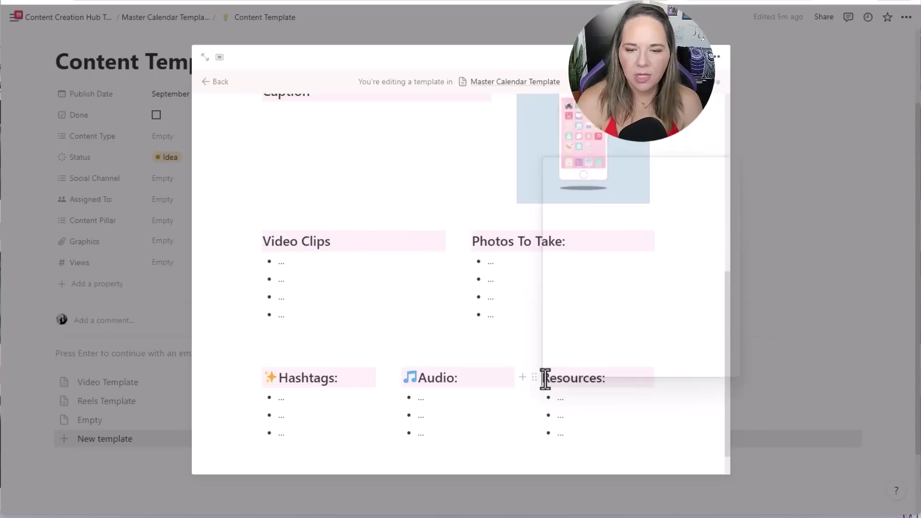
pyautogui.press('super+period')
pyautogui.write('lap')
pyautogui.click(566, 259)
pyautogui.click(503, 379)
# Review the Reels Template layout from its properties down to the Hashtags, Audio and Resources lists.
pyautogui.scroll(1, 647, 409)
pyautogui.scroll(-2, 555, 387)
pyautogui.scroll(8, 632, 395)
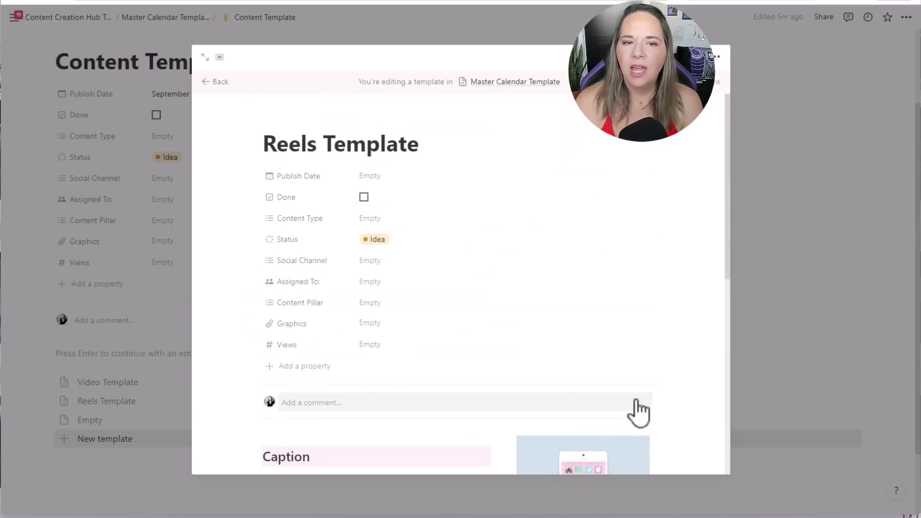
pyautogui.scroll(-7, 628, 412)
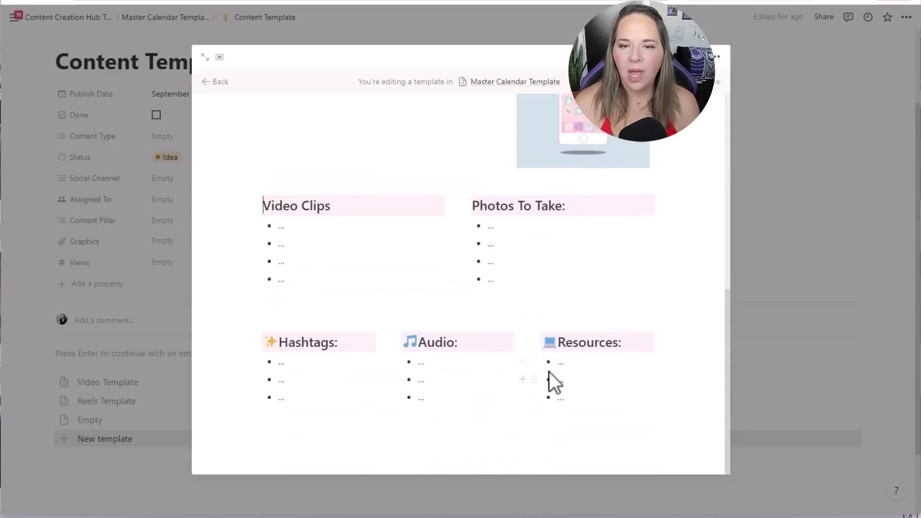
pyautogui.scroll(3, 548, 379)
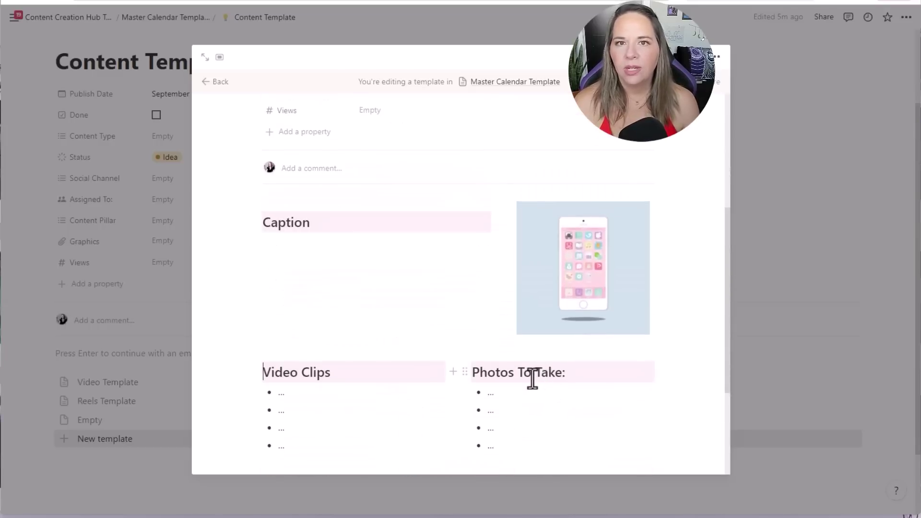
pyautogui.scroll(-3, 523, 366)
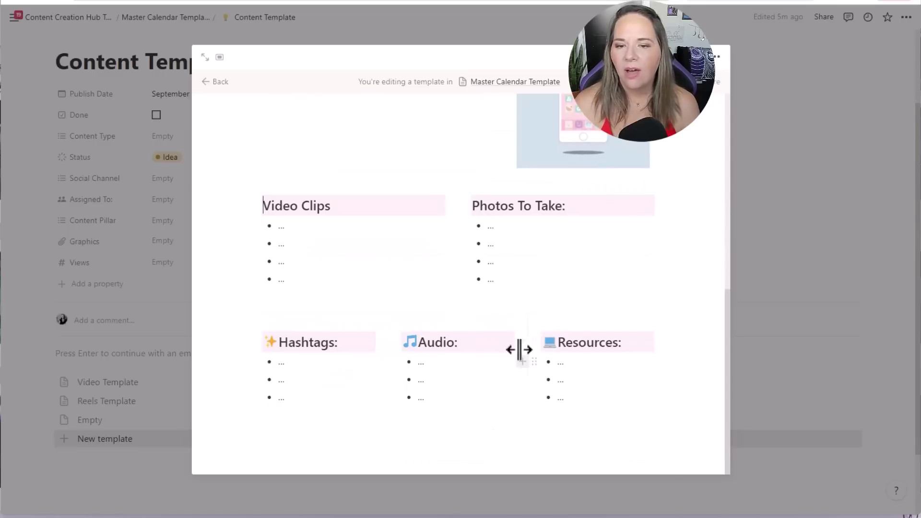
pyautogui.scroll(2, 327, 353)
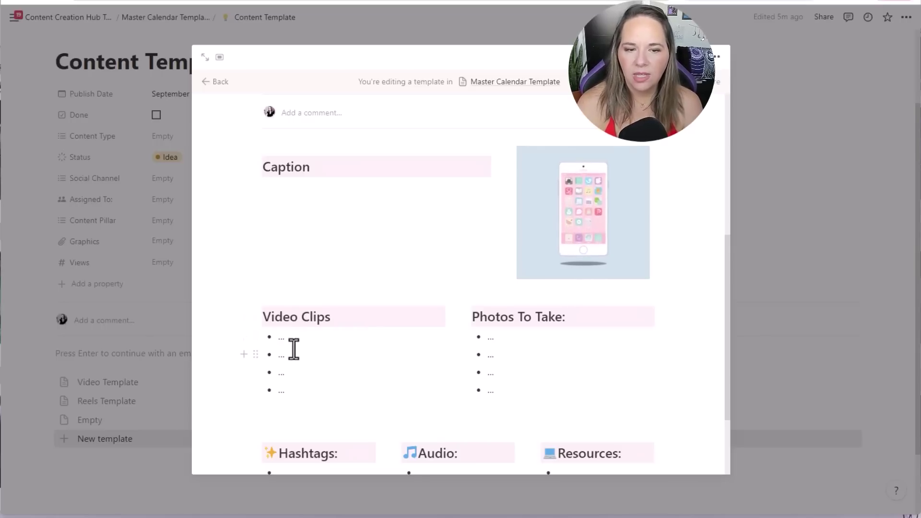
# Replace the first two Video Clips placeholders with the sample entries "Video clip of my desk in the morning" and "Morning coffee".
pyautogui.press('BackSpace')
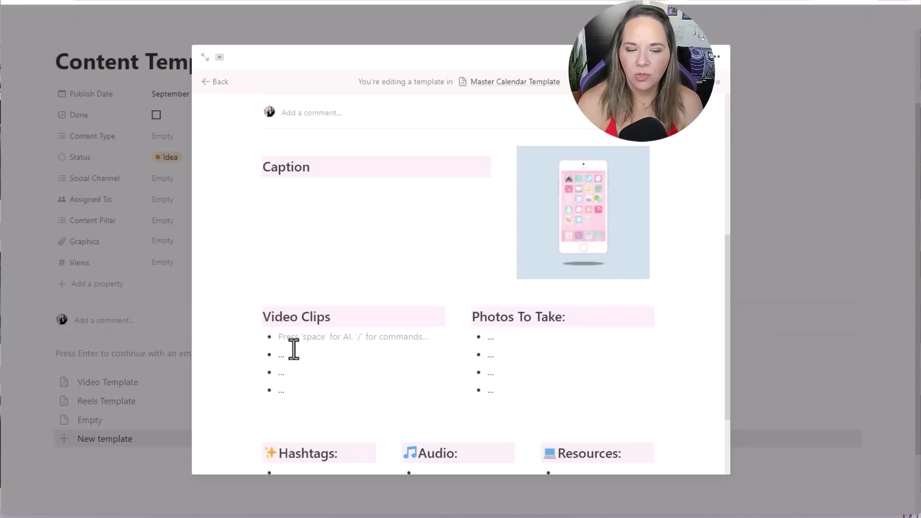
pyautogui.write('wotiwow;')
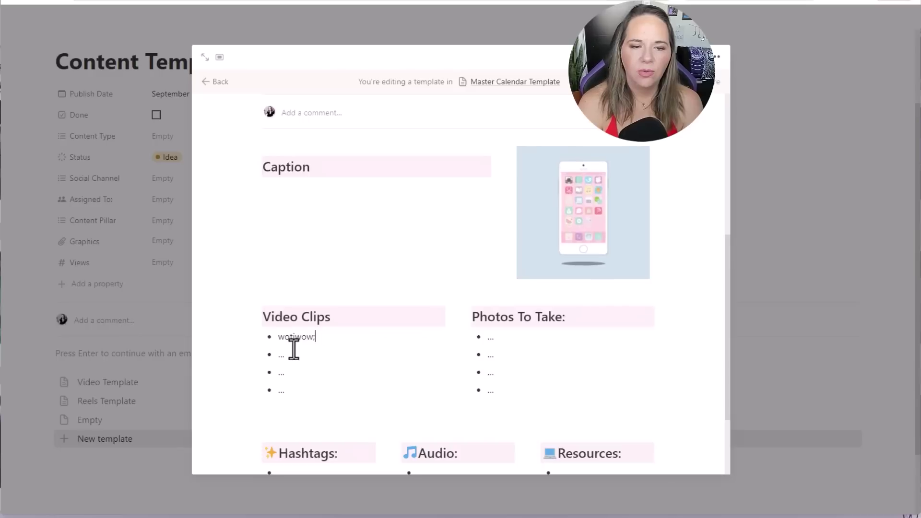
pyautogui.press('BackSpace')
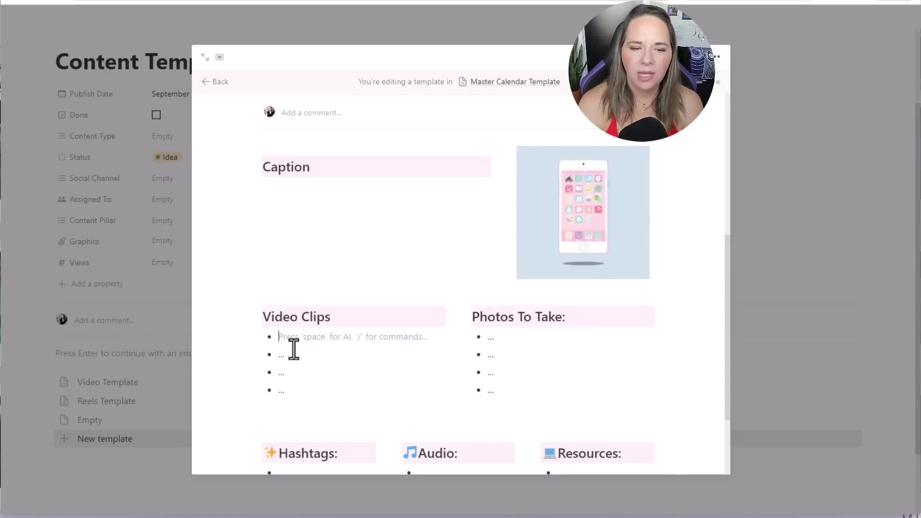
pyautogui.write('Video clip of my desk in the')
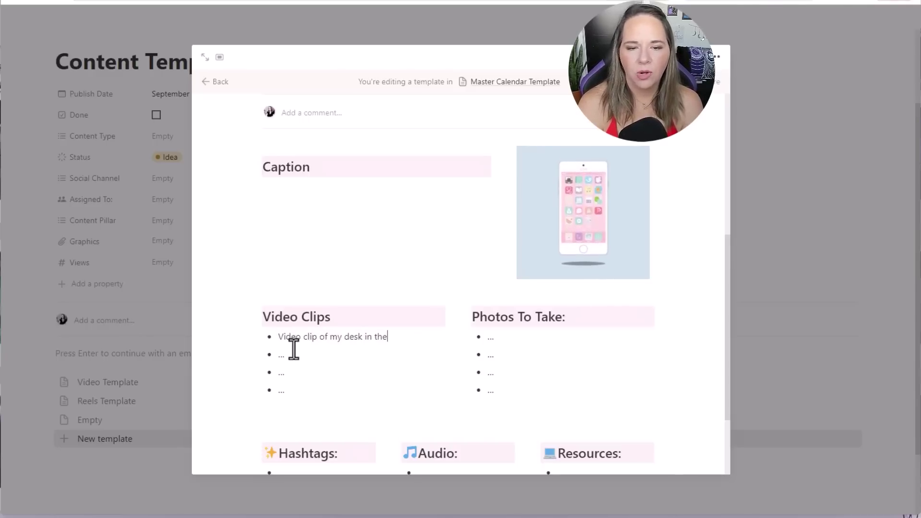
pyautogui.click(286, 354)
pyautogui.press('BackSpace')
pyautogui.press('BackSpace')
pyautogui.press('BackSpace')
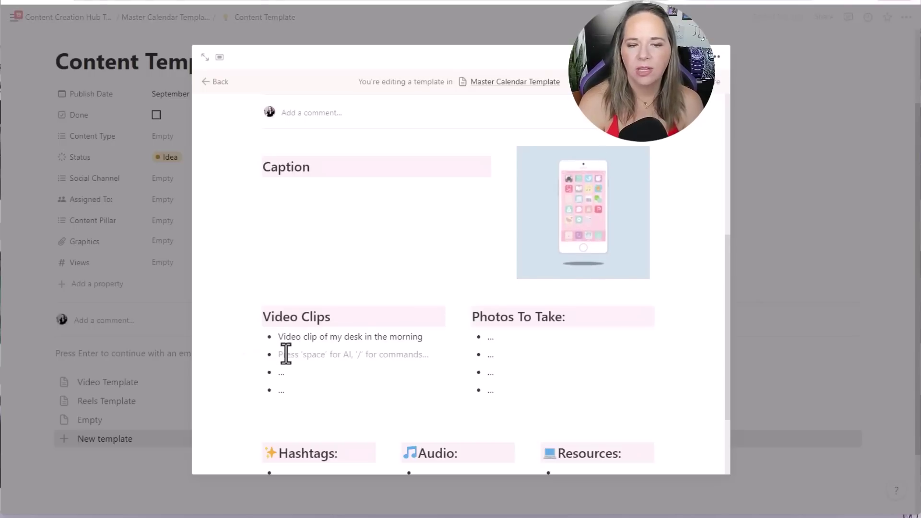
pyautogui.write('Morning coff')
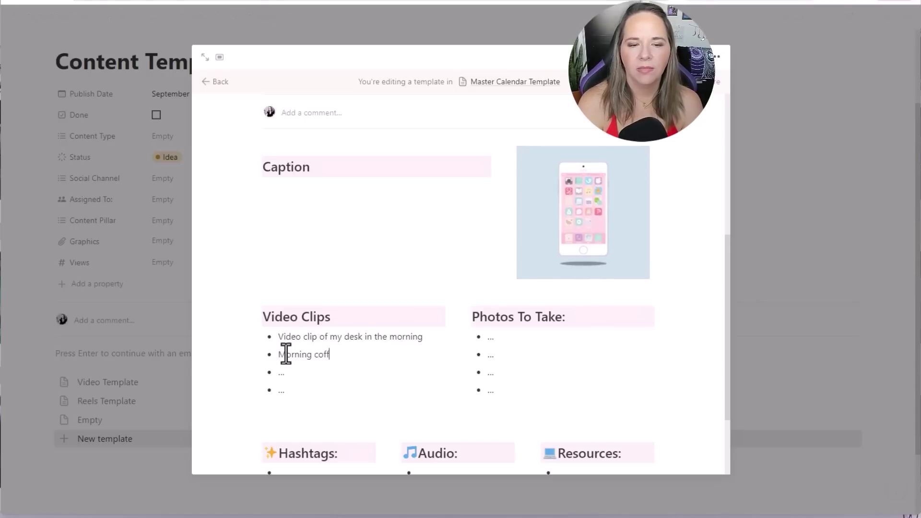
pyautogui.write('ee')
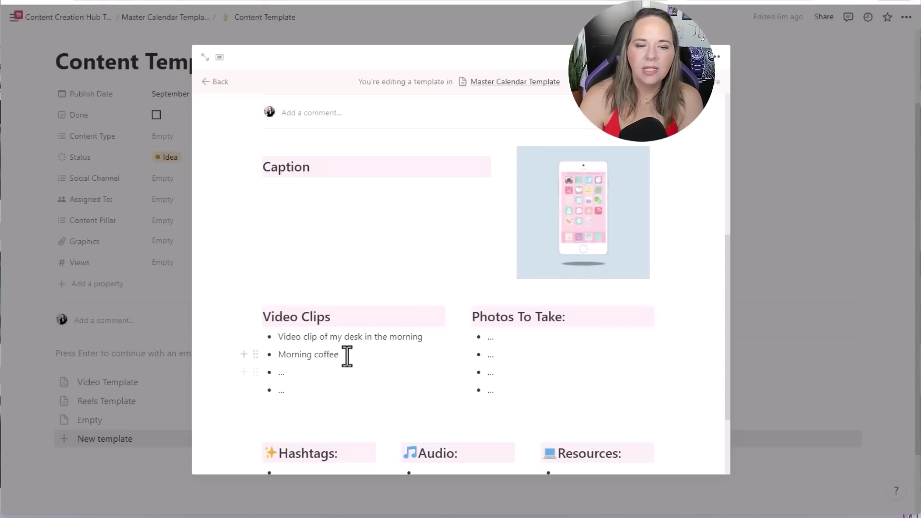
# Delete the "Morning coffee" bullet and restore the first Video Clips item to the "..." placeholder.
pyautogui.press('BackSpace')
pyautogui.press('BackSpace')
pyautogui.press('BackSpace')
pyautogui.press('BackSpace')
pyautogui.press('BackSpace')
pyautogui.press('BackSpace')
pyautogui.press('BackSpace')
pyautogui.press('BackSpace')
pyautogui.press('BackSpace')
pyautogui.press('BackSpace')
pyautogui.press('BackSpace')
pyautogui.press('BackSpace')
pyautogui.press('BackSpace')
pyautogui.press('BackSpace')
pyautogui.press('BackSpace')
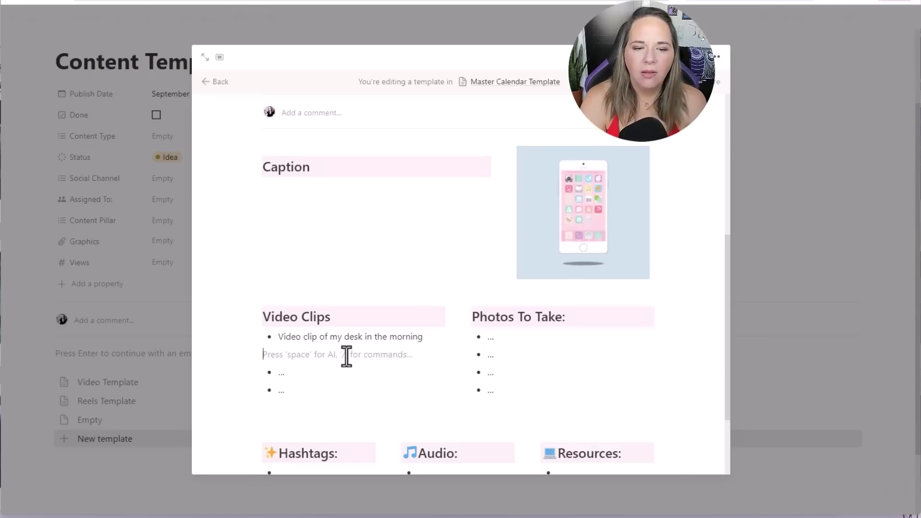
pyautogui.press('BackSpace')
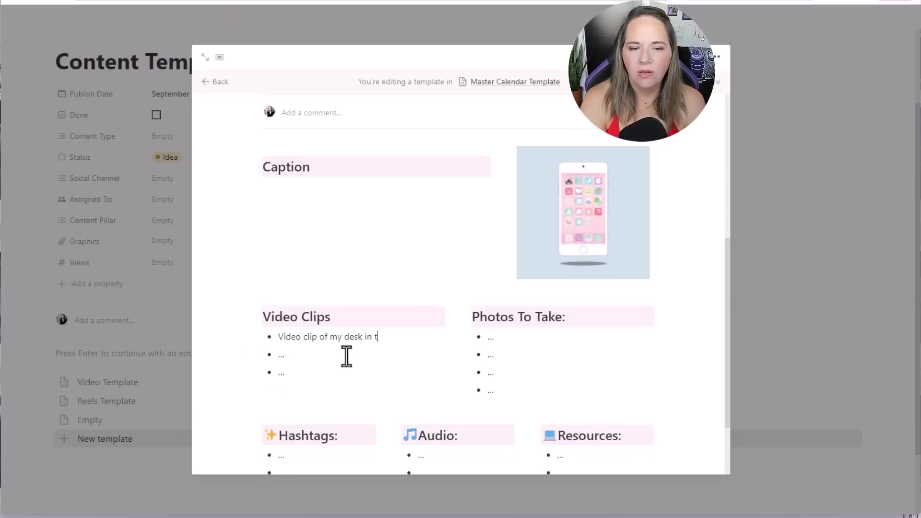
pyautogui.press('BackSpace')
pyautogui.press('BackSpace')
pyautogui.press('BackSpace')
pyautogui.write('...')
# Close the Reels Template and return to the Content Creation Hub Template page with its planning dashboard.
pyautogui.scroll(6, 700, 348)
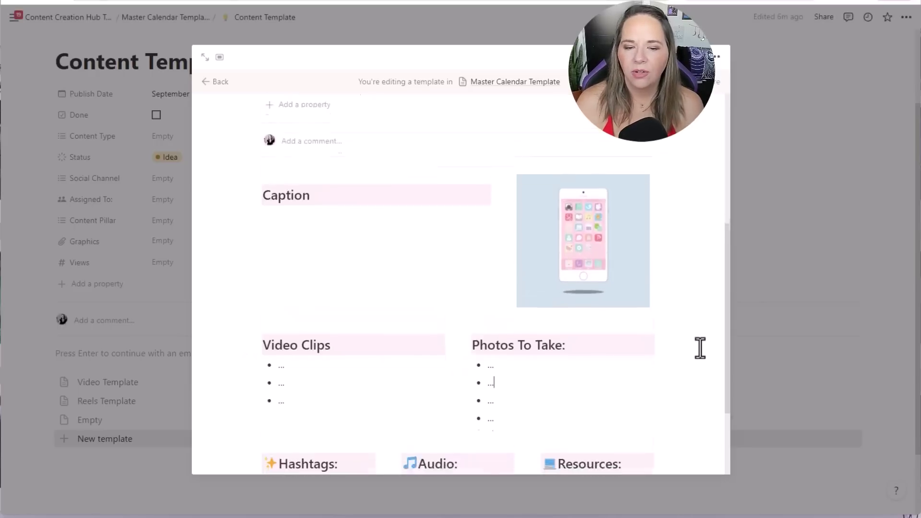
pyautogui.click(23, 345)
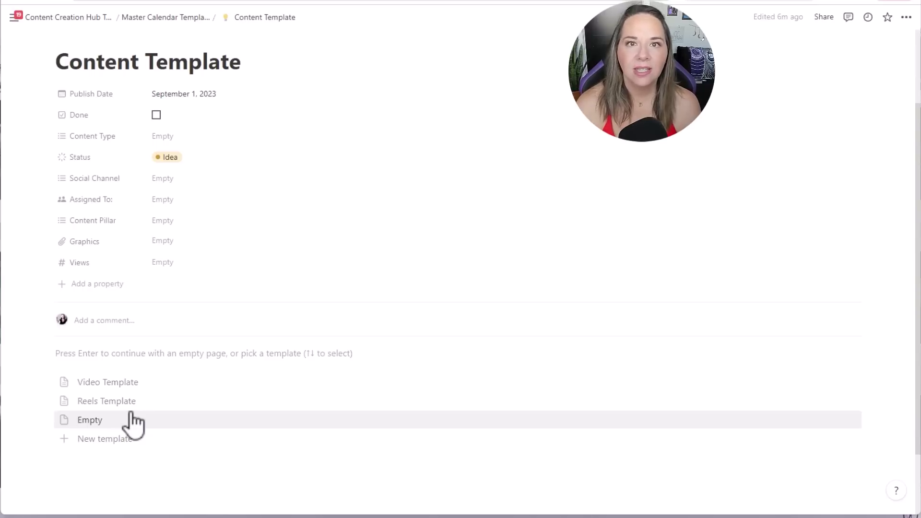
pyautogui.click(84, 19)
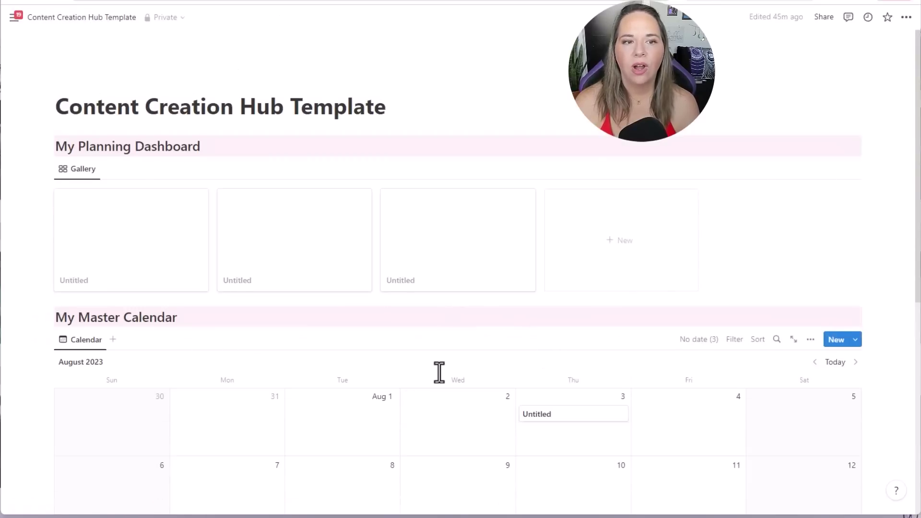
pyautogui.scroll(-7, 439, 374)
pyautogui.scroll(6, 439, 375)
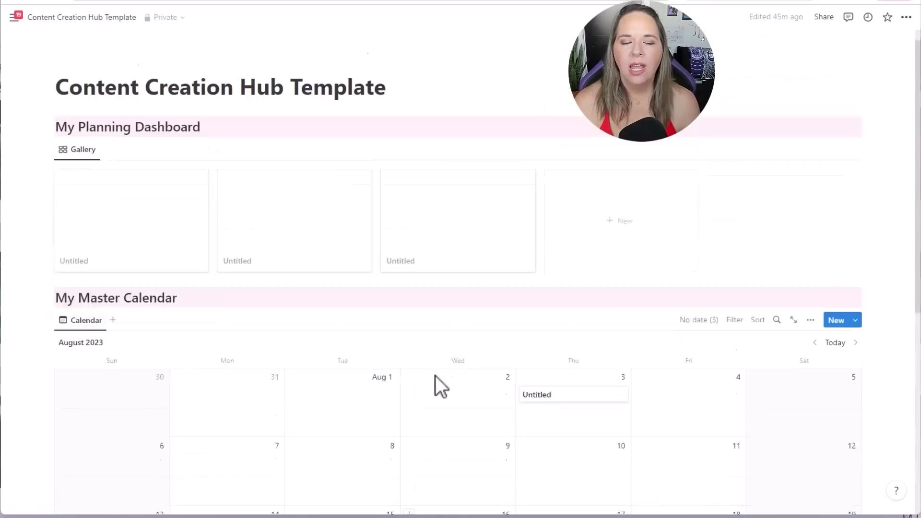
pyautogui.scroll(1, 435, 376)
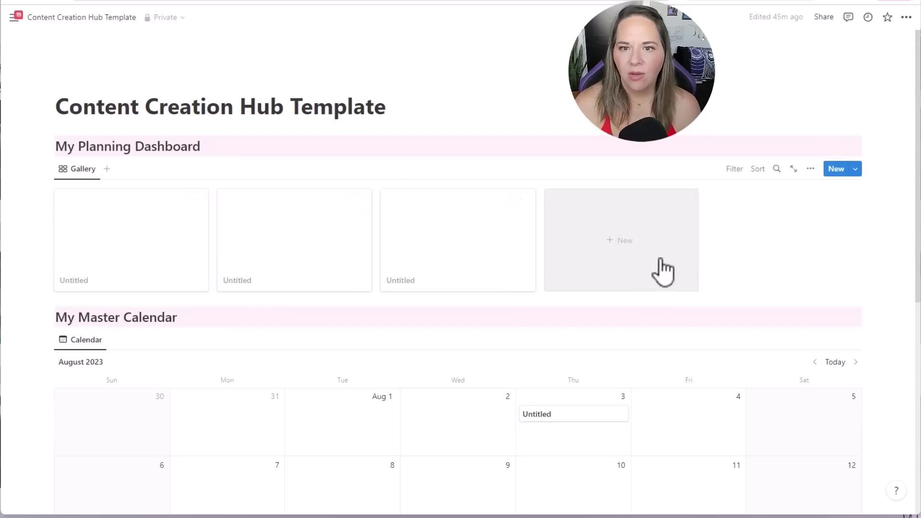
# Set the first untitled My Planning Dashboard card's page to full width and title it "YouTube".
pyautogui.click(114, 245)
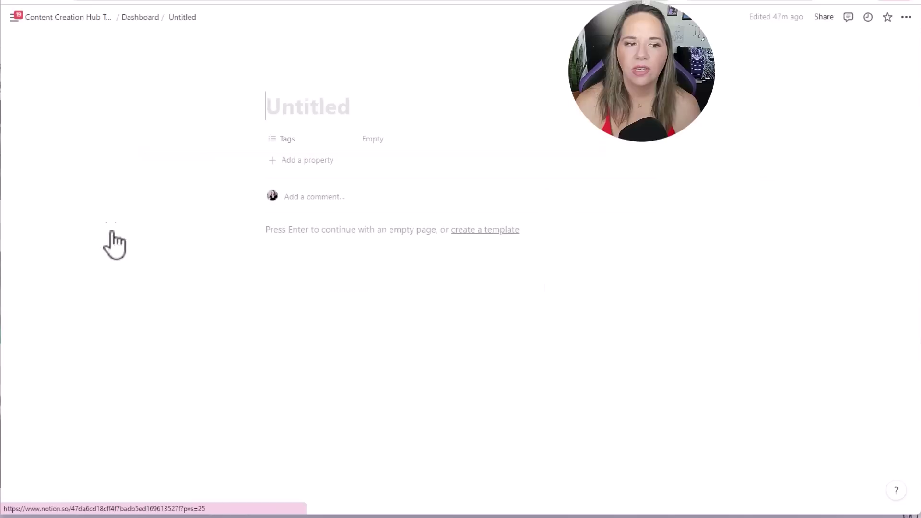
pyautogui.click(905, 18)
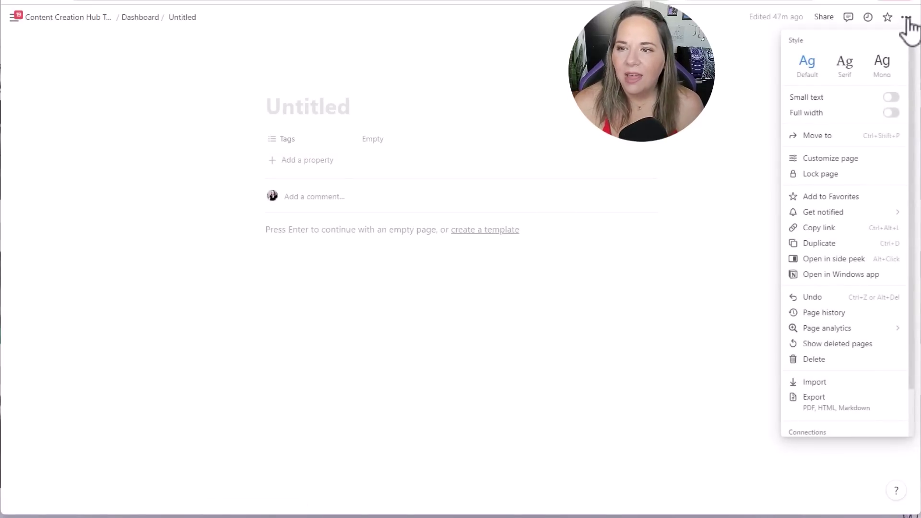
pyautogui.click(891, 112)
pyautogui.click(95, 108)
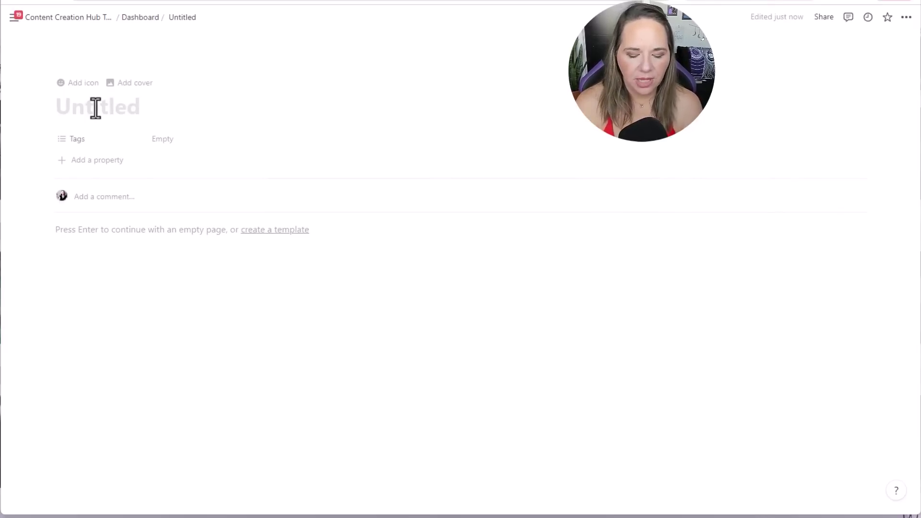
pyautogui.write('YouTube')
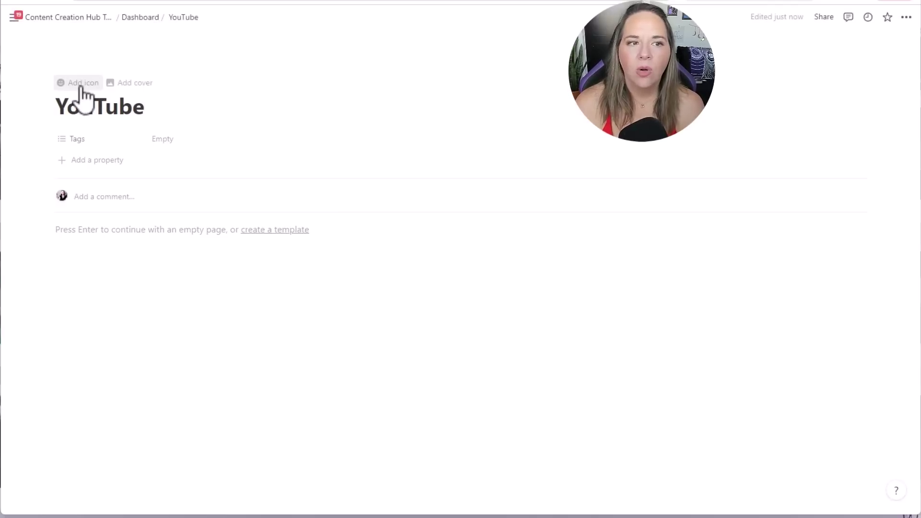
# Give the YouTube page a video camera icon and add a cover image.
pyautogui.click(81, 85)
pyautogui.click(81, 91)
pyautogui.click(78, 208)
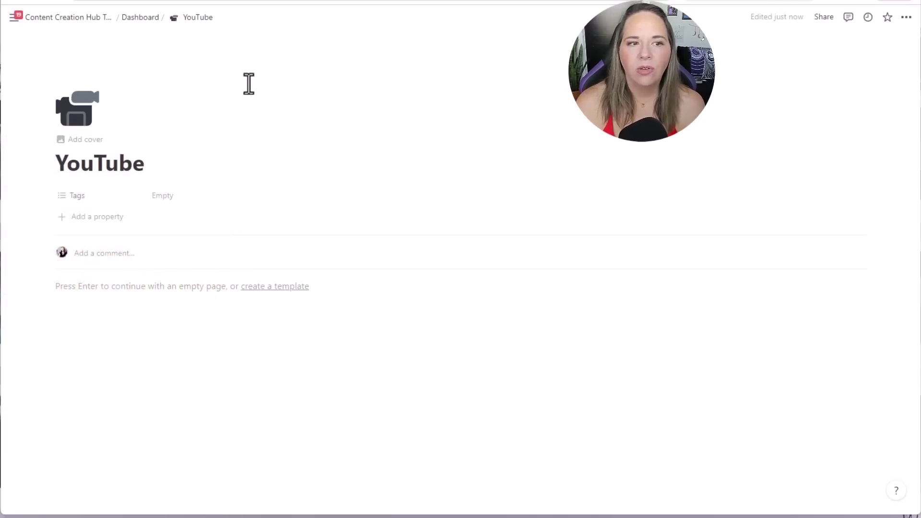
pyautogui.click(85, 140)
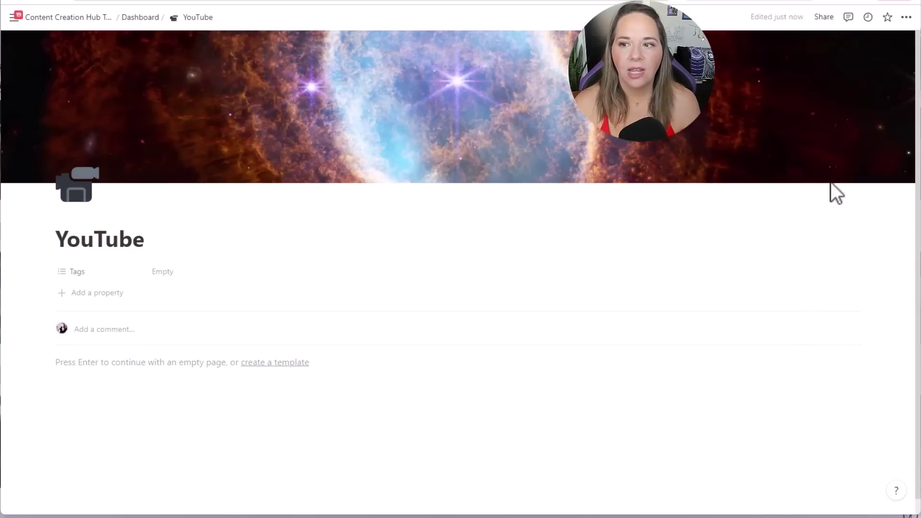
# Replace the YouTube page's cover with the uploaded YouTube PNG image from the Social Branding folder.
pyautogui.click(795, 173)
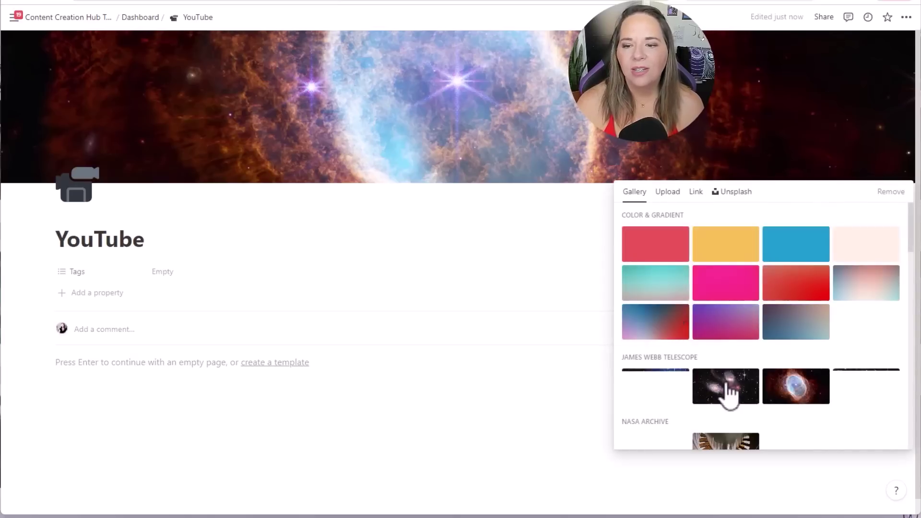
pyautogui.click(671, 193)
pyautogui.click(691, 219)
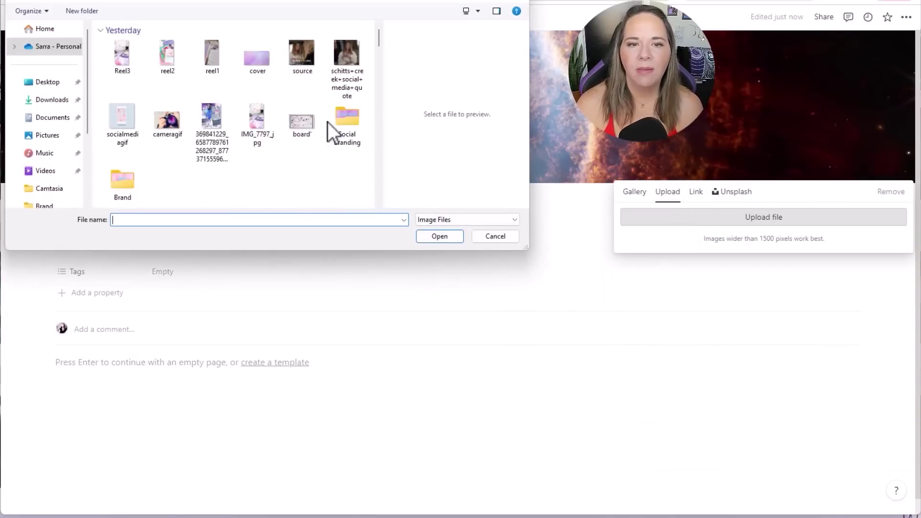
pyautogui.scroll(-2, 235, 184)
pyautogui.doubleClick(351, 54)
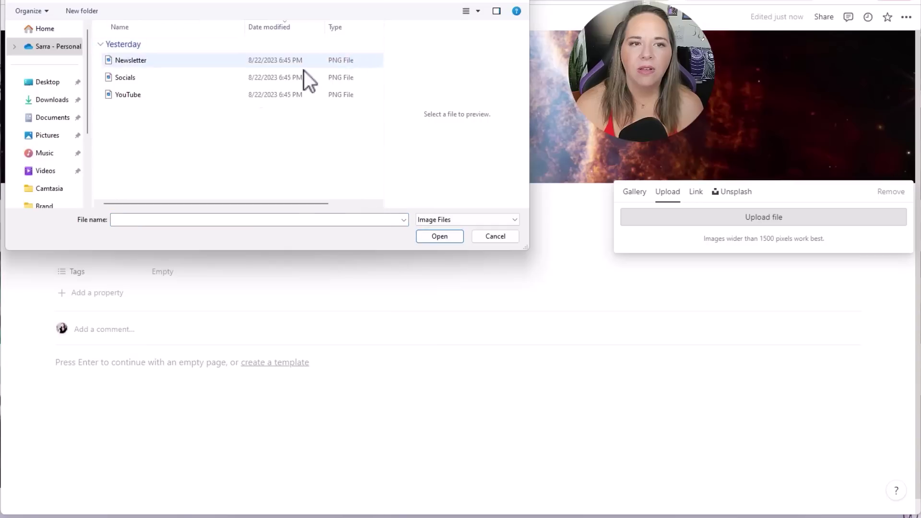
pyautogui.click(473, 12)
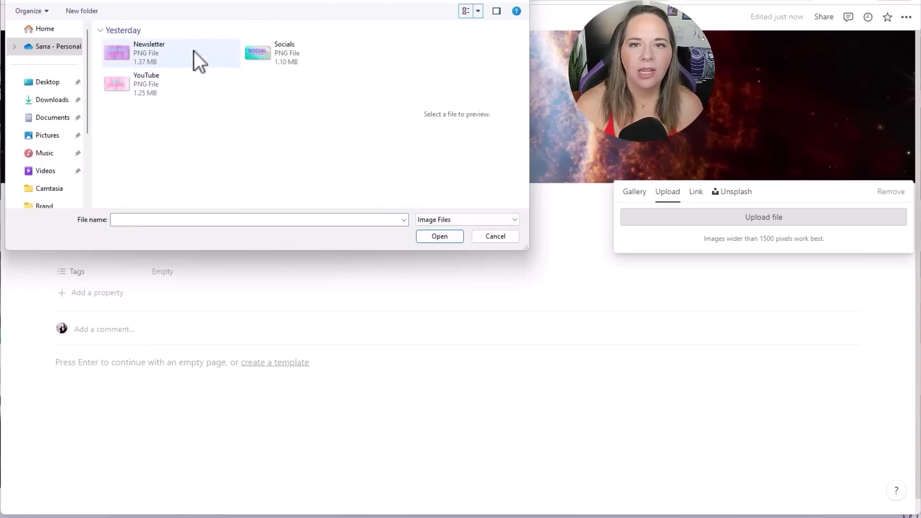
pyautogui.click(478, 11)
pyautogui.click(511, 3)
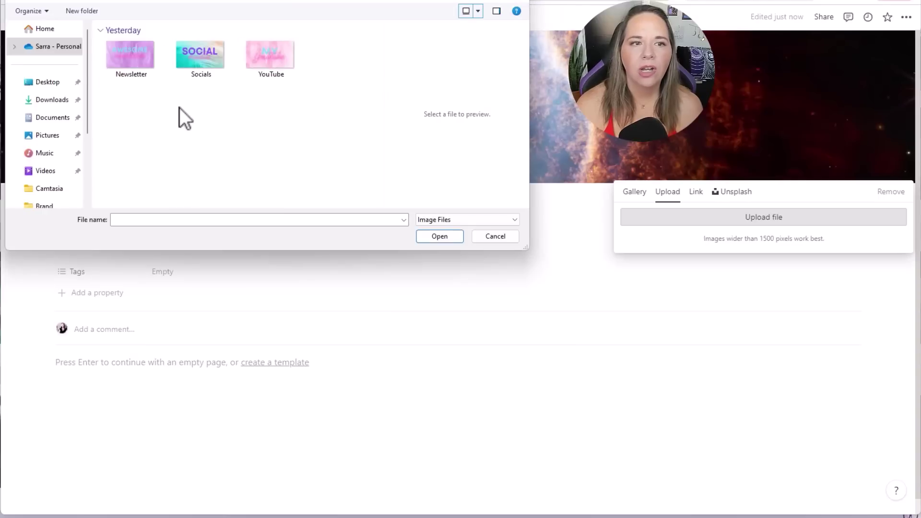
pyautogui.doubleClick(277, 58)
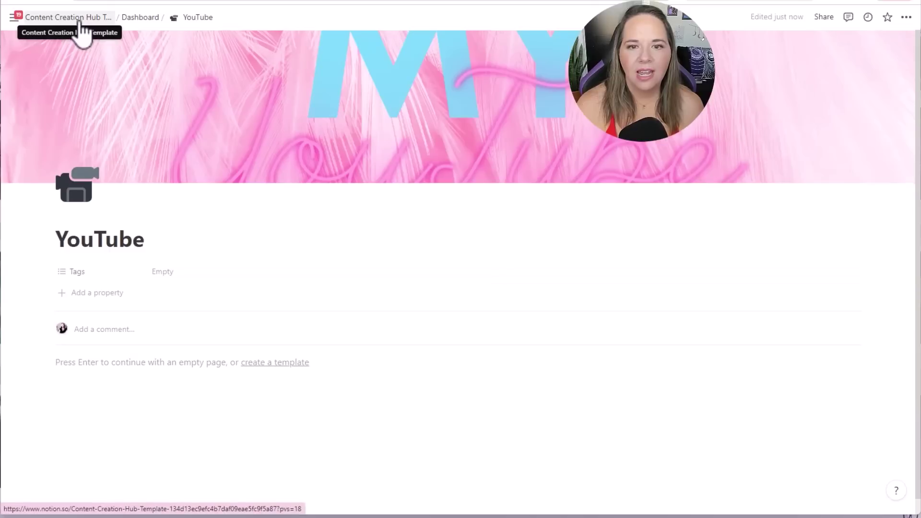
# Shift the YouTube cover image upward to centre its YouTube lettering, save the position, and return to the Content Creation Hub Template page.
pyautogui.moveTo(720, 171)
pyautogui.click(839, 172)
pyautogui.moveTo(573, 159); pyautogui.dragTo(629, 106)
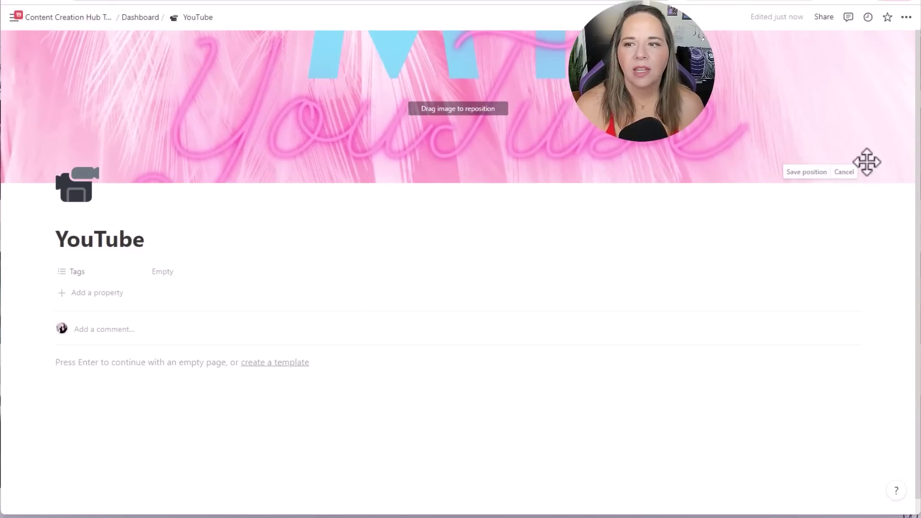
pyautogui.click(807, 172)
pyautogui.click(79, 17)
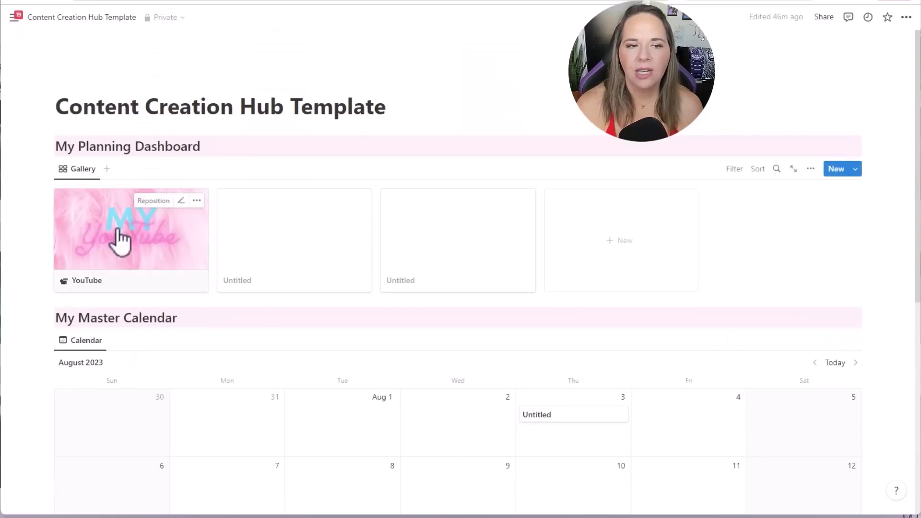
# Open the second My Planning Dashboard card, set its page to full width, and title it "Social Media".
pyautogui.moveTo(8, 312)
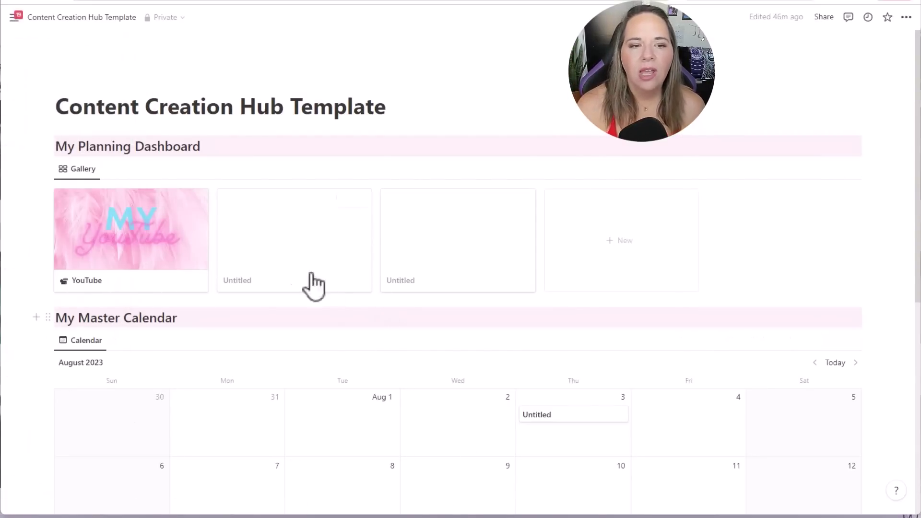
pyautogui.click(283, 261)
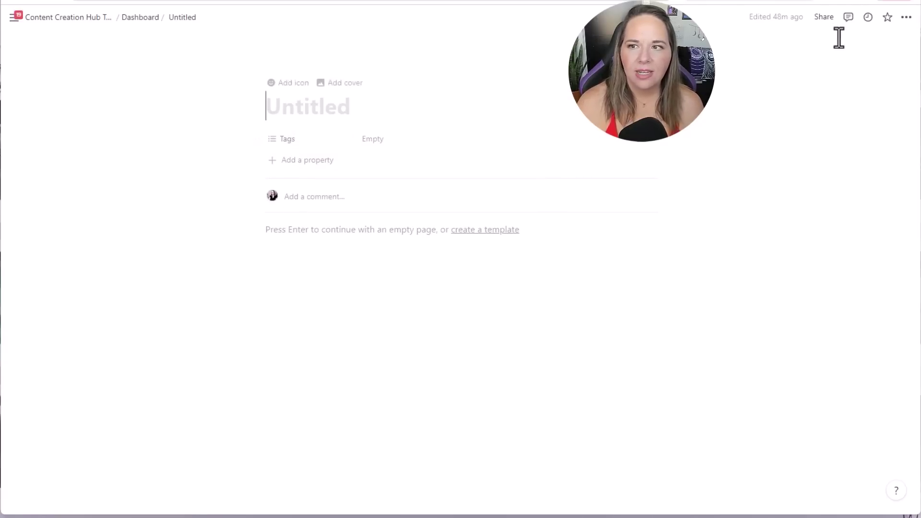
pyautogui.click(905, 18)
pyautogui.click(891, 113)
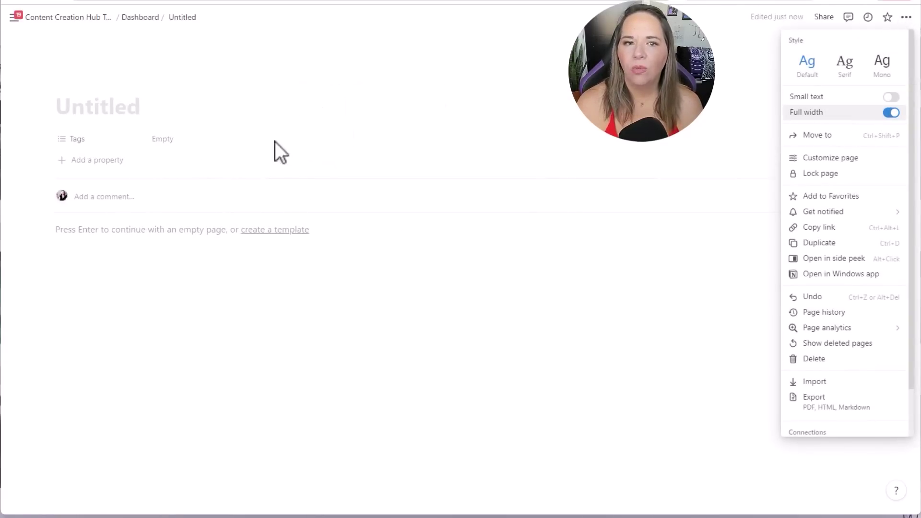
pyautogui.click(90, 111)
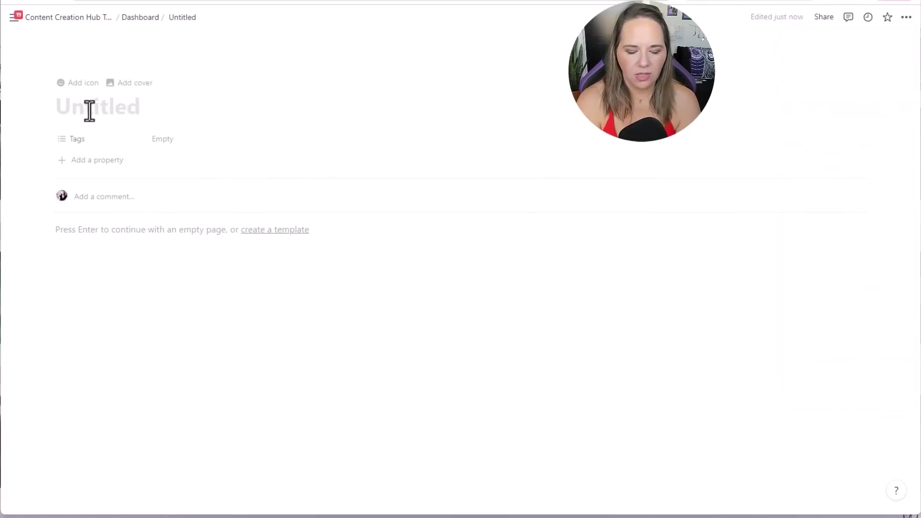
pyautogui.write('Social Media')
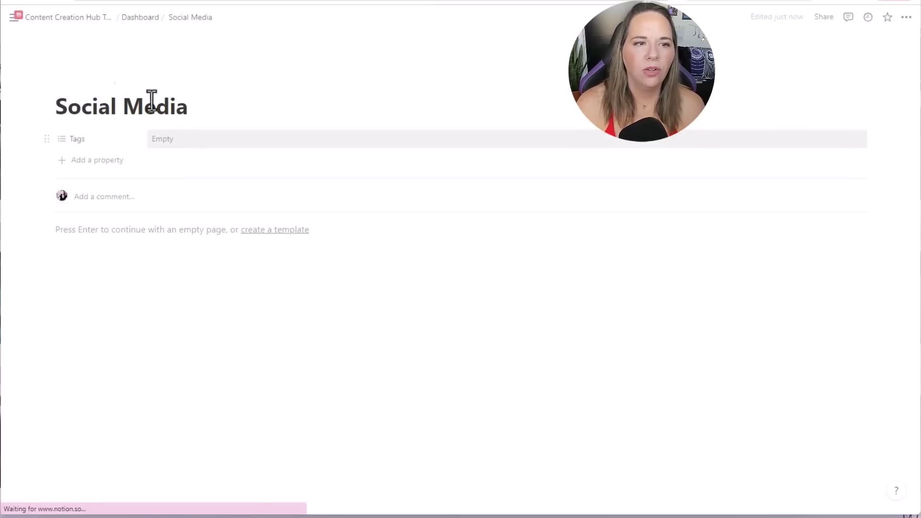
# Give the Social Media page a camera icon and the uploaded Socials image as its cover, returning to the hub page.
pyautogui.click(94, 91)
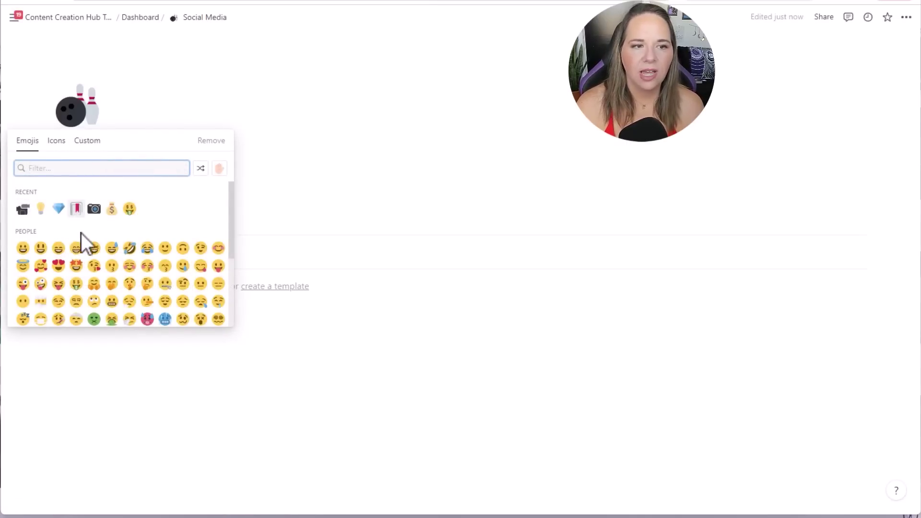
pyautogui.click(94, 210)
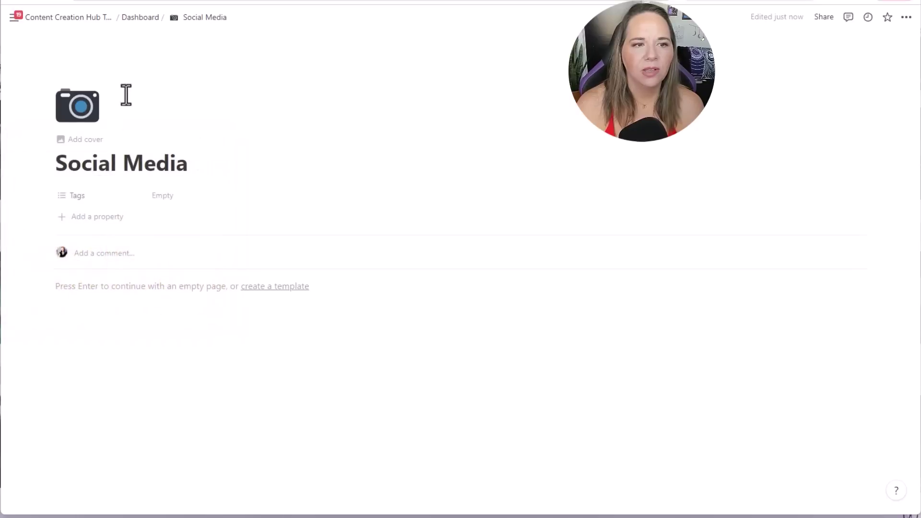
pyautogui.click(102, 142)
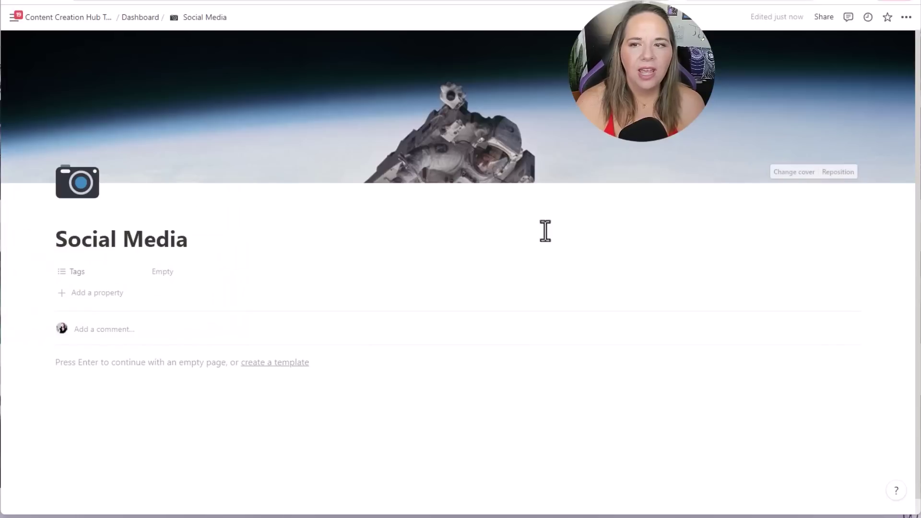
pyautogui.click(796, 172)
pyautogui.click(666, 194)
pyautogui.click(667, 225)
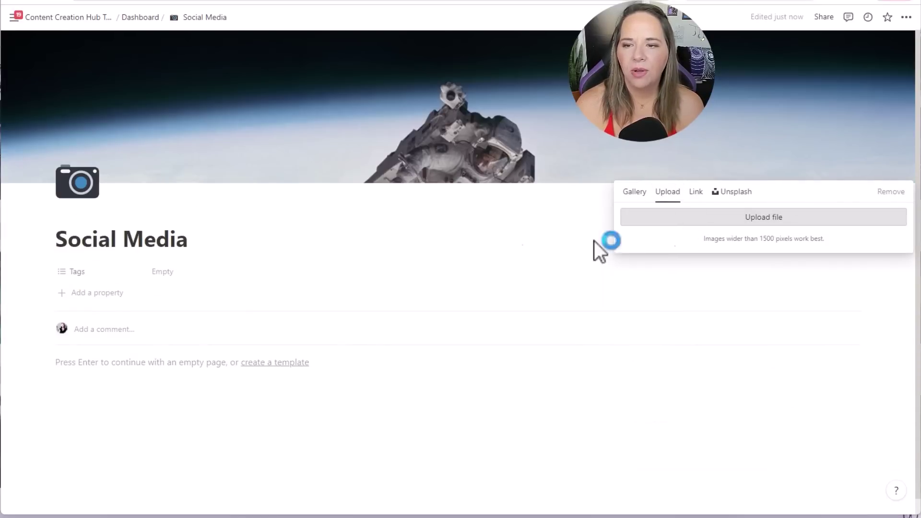
pyautogui.doubleClick(192, 76)
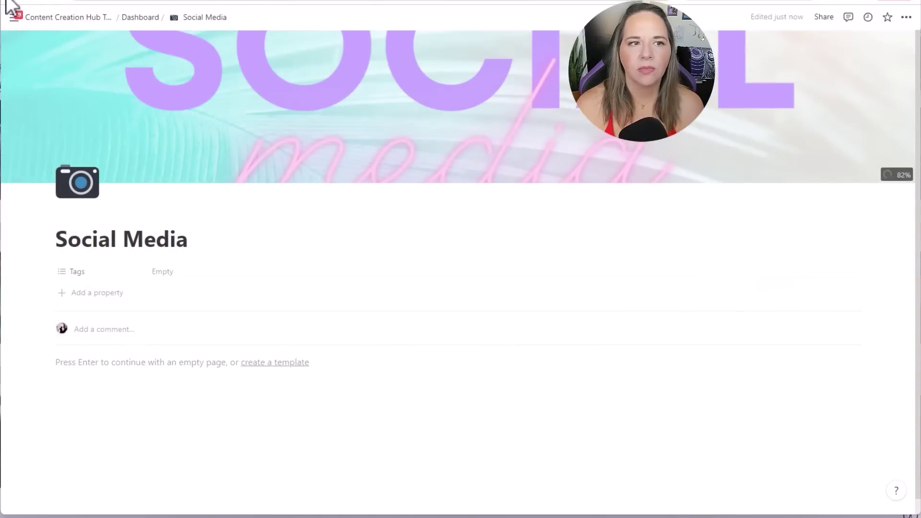
pyautogui.click(63, 24)
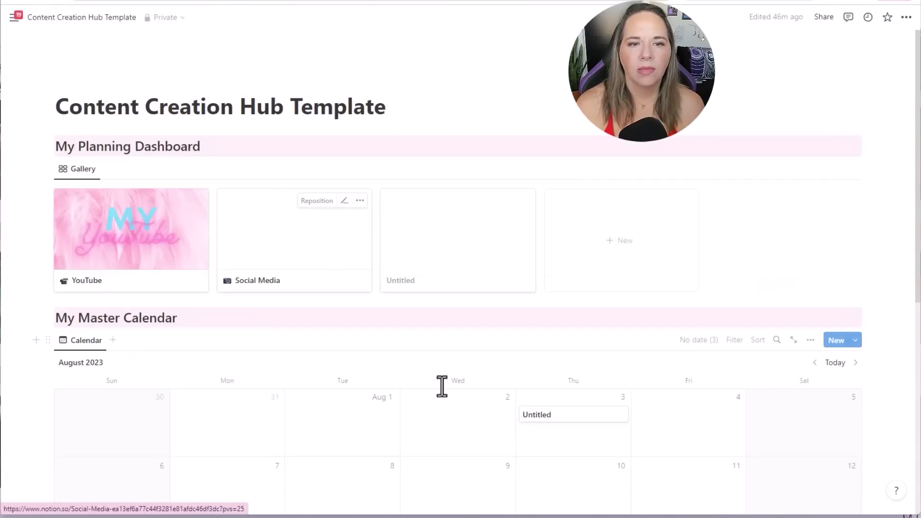
# Open the remaining untitled My Planning Dashboard card, set its page to full width, and title it "Newsletter".
pyautogui.click(436, 252)
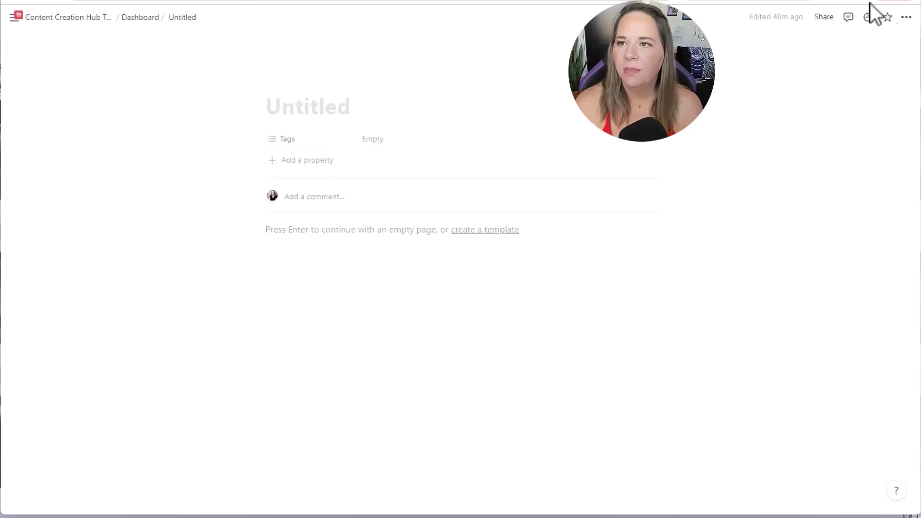
pyautogui.click(906, 18)
pyautogui.click(891, 111)
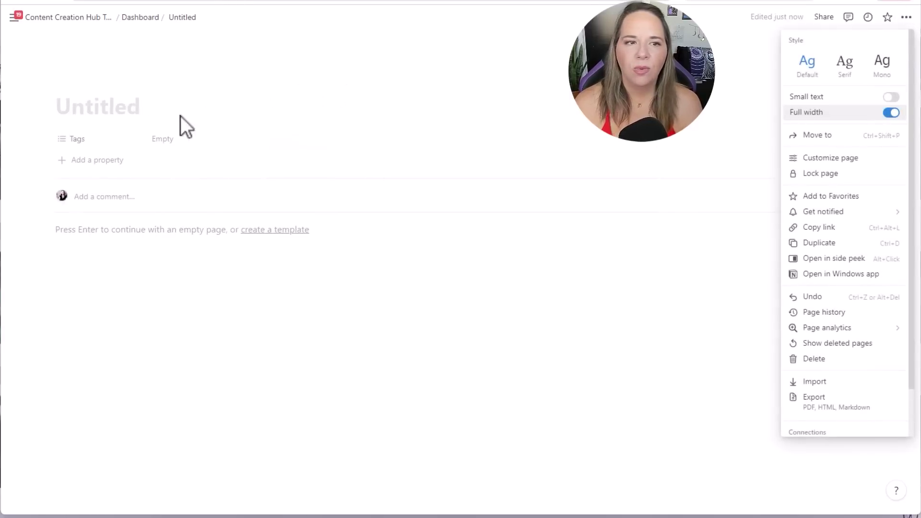
pyautogui.click(138, 110)
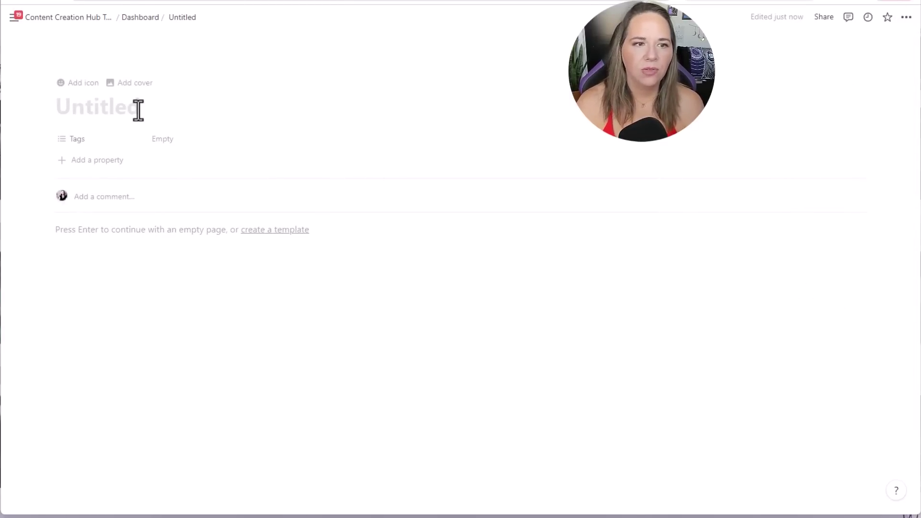
pyautogui.write('Newsletter')
# Find an emoji with the search word "mail" and set the plain envelope as the Newsletter page's icon.
pyautogui.moveTo(111, 96)
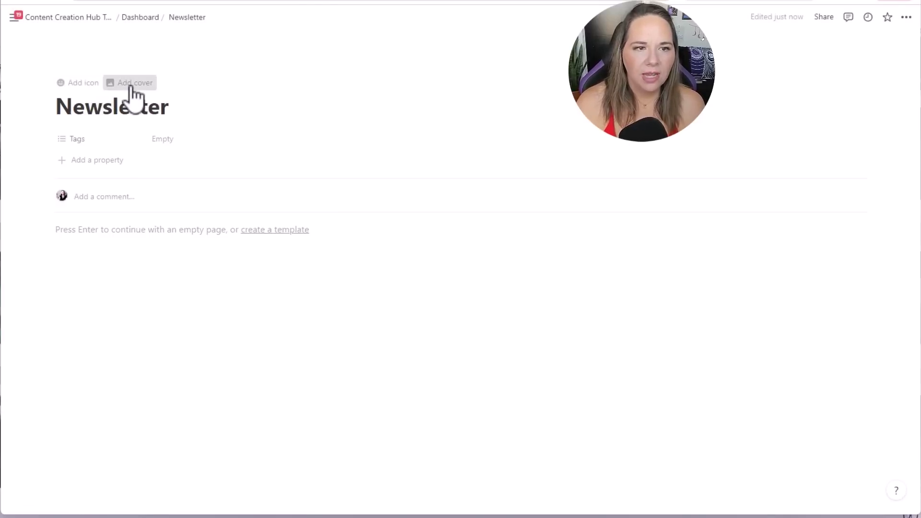
pyautogui.click(76, 84)
pyautogui.write('mail')
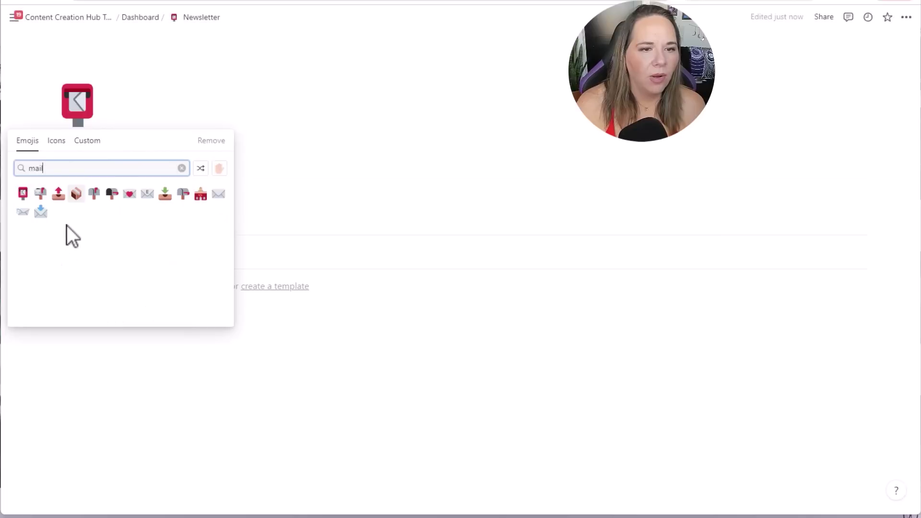
pyautogui.click(218, 193)
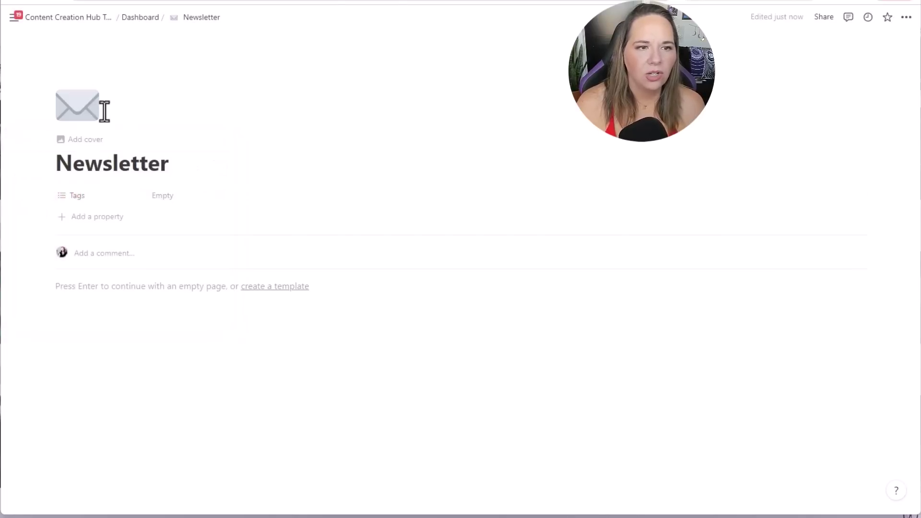
# Add a cover to the Newsletter page using the uploaded Newsletter image, and return to the Content Creation Hub Template page.
pyautogui.click(85, 139)
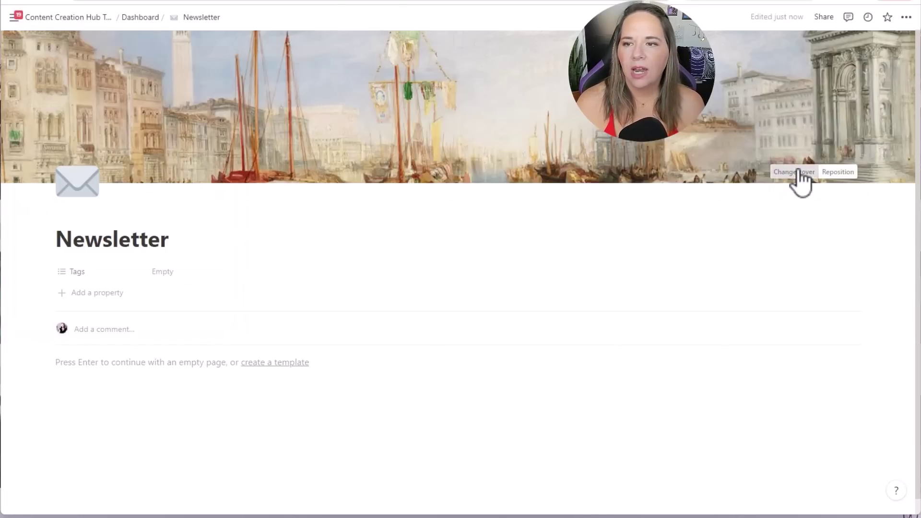
pyautogui.click(794, 173)
pyautogui.click(674, 197)
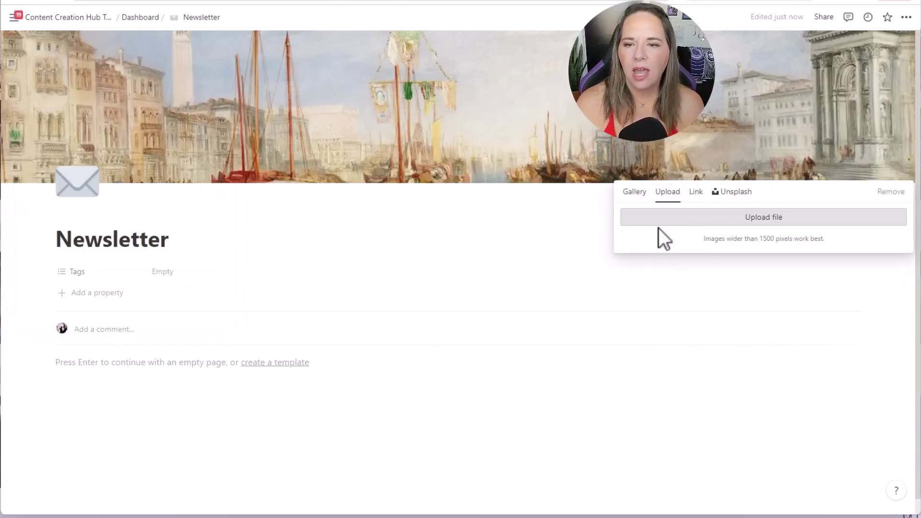
pyautogui.click(685, 223)
pyautogui.doubleClick(151, 88)
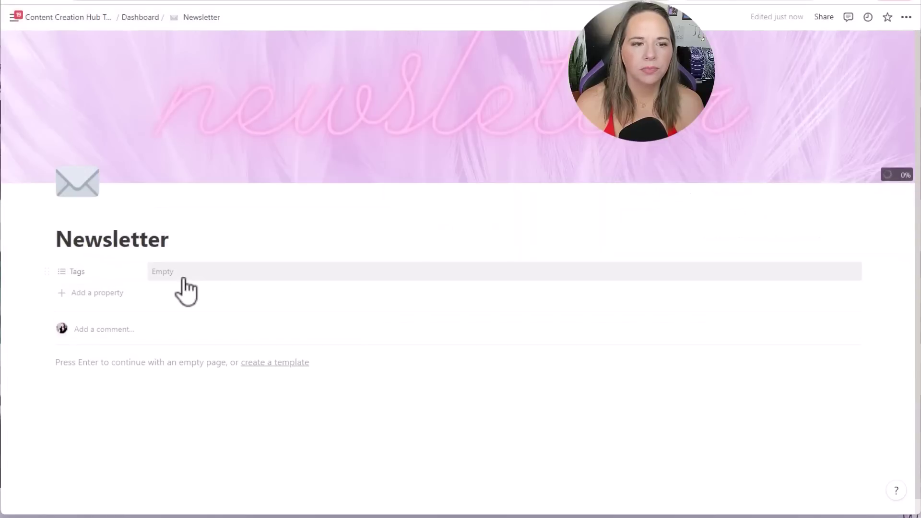
pyautogui.click(60, 17)
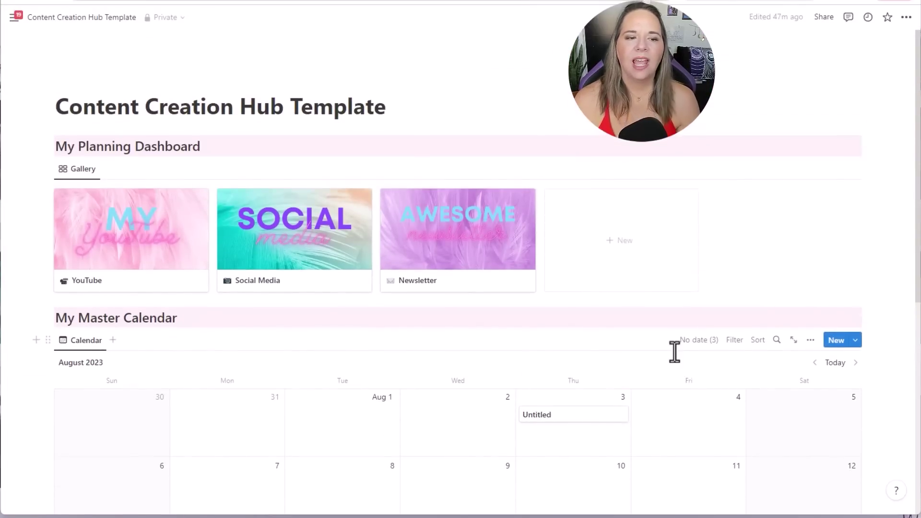
# Add a cover to the Content Creation Hub Template page using the uploaded purple "cover" image.
pyautogui.scroll(-5, 674, 355)
pyautogui.scroll(5, 674, 362)
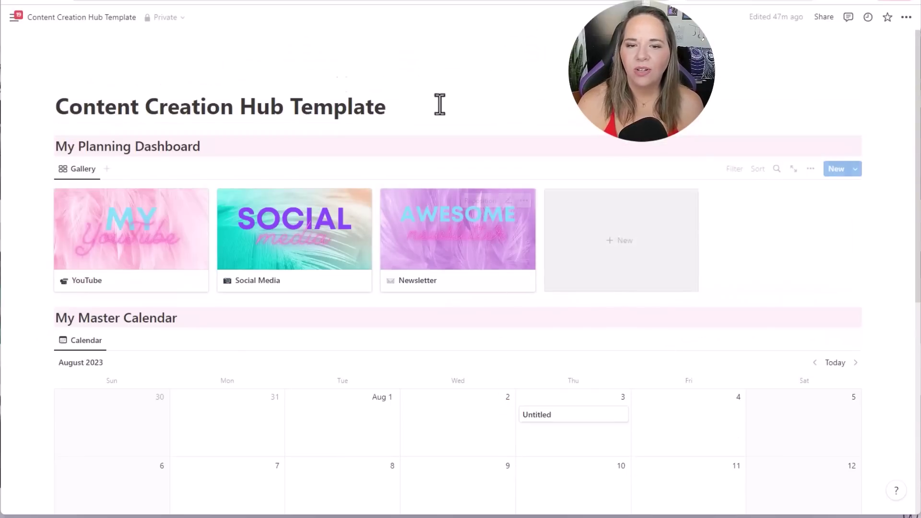
pyautogui.click(133, 83)
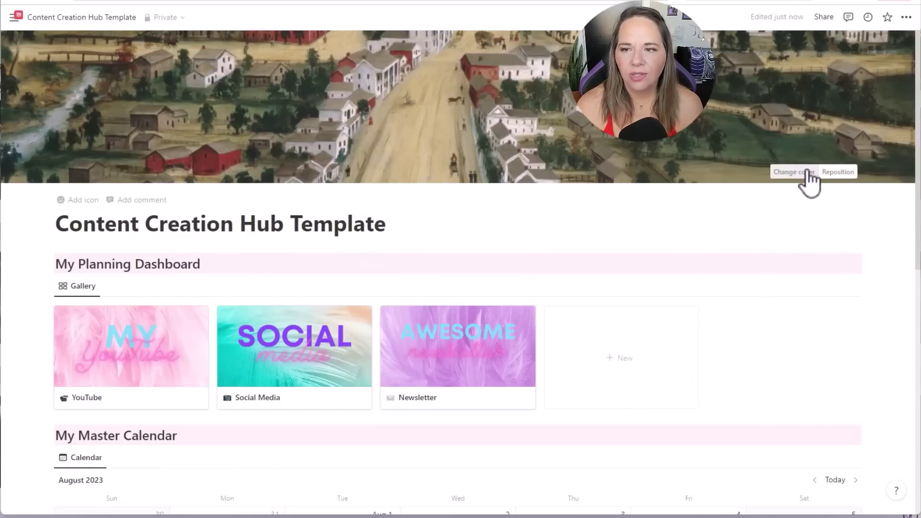
pyautogui.click(799, 178)
pyautogui.click(680, 196)
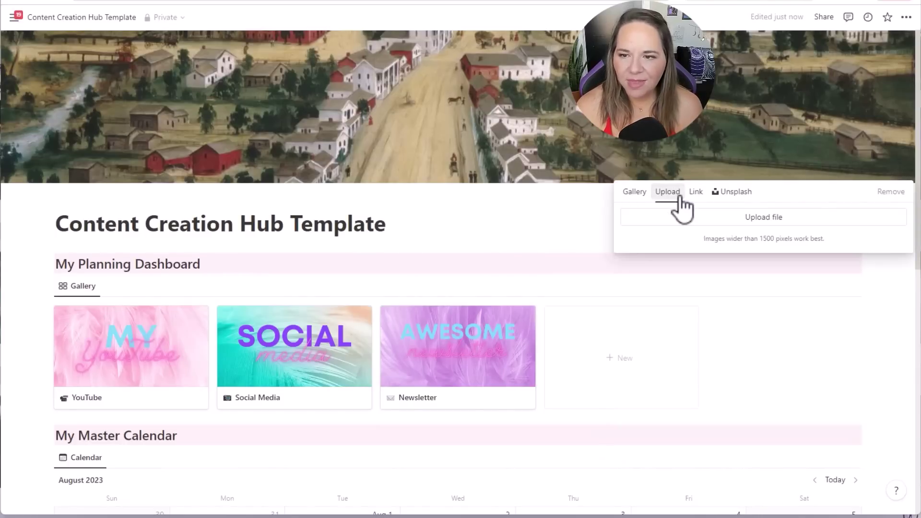
pyautogui.click(698, 220)
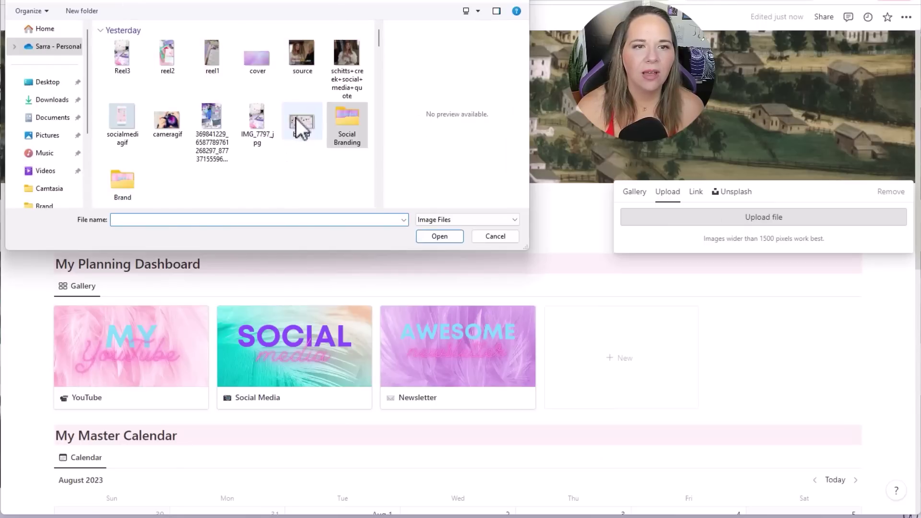
pyautogui.doubleClick(252, 56)
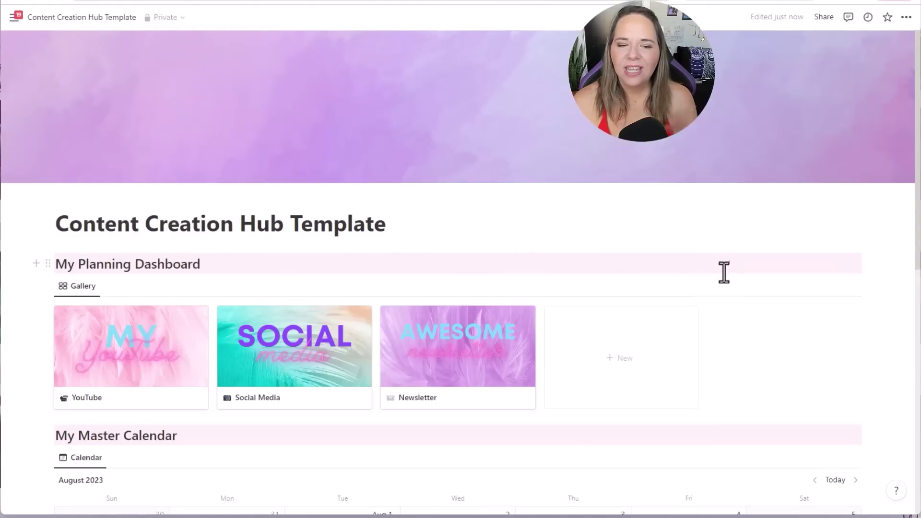
pyautogui.scroll(-8, 725, 269)
pyautogui.scroll(8, 718, 283)
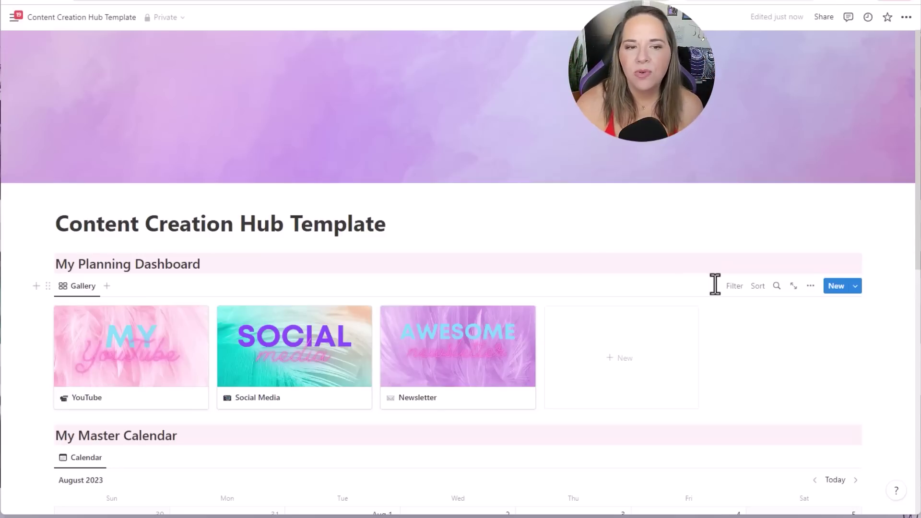
# Set the load limit of the My Planning Dashboard gallery to 10 pages.
pyautogui.scroll(-9, 715, 286)
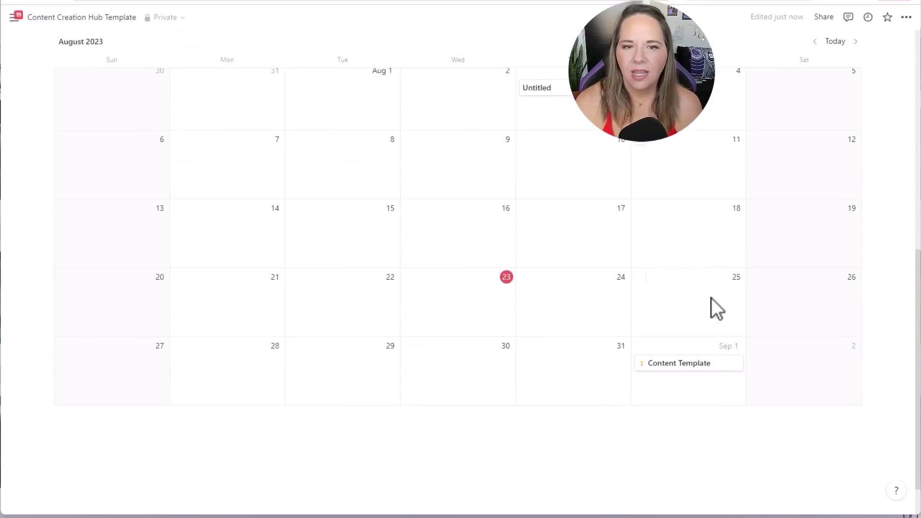
pyautogui.scroll(4, 711, 298)
pyautogui.scroll(4, 617, 246)
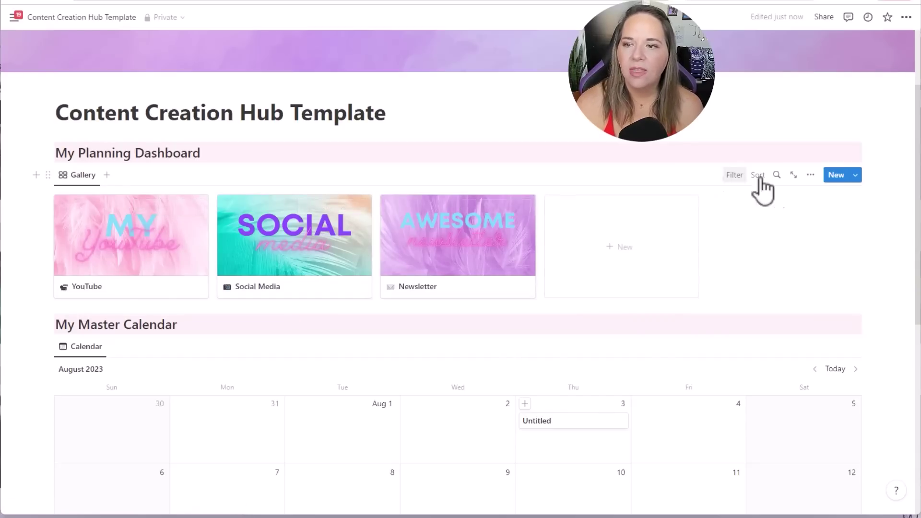
pyautogui.click(810, 174)
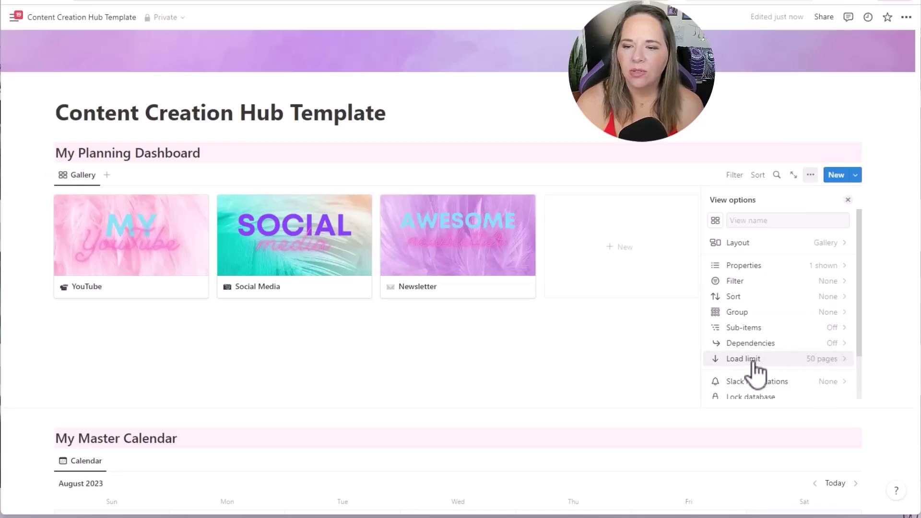
pyautogui.click(841, 363)
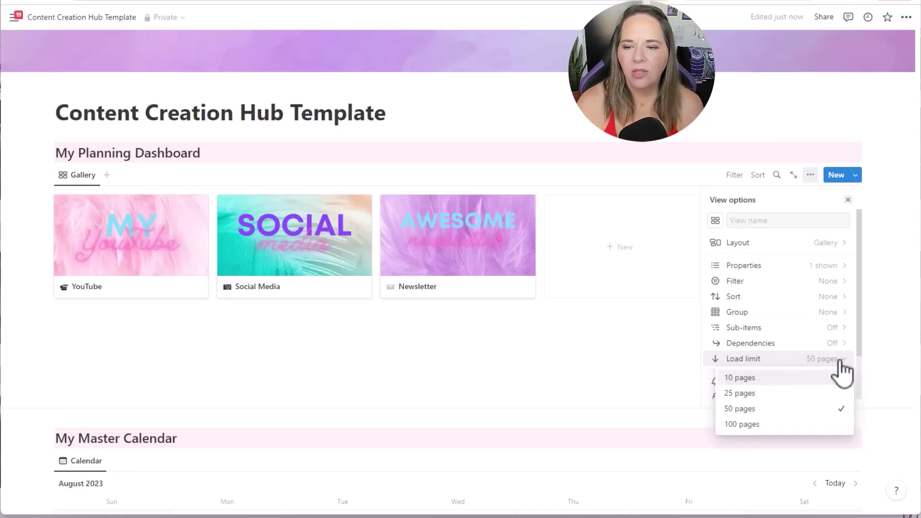
pyautogui.click(749, 378)
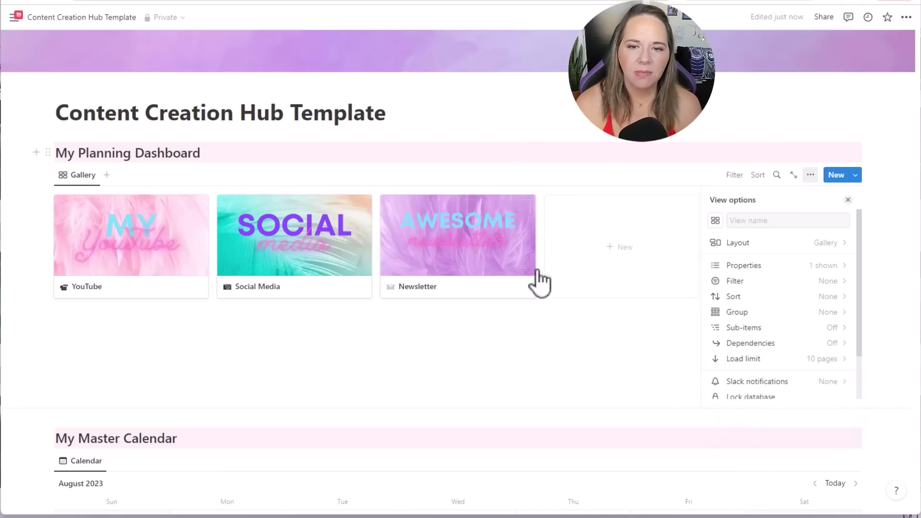
pyautogui.click(501, 325)
# Open the YouTube card from the planning gallery, remove its Tags property, and start its body as an empty page.
pyautogui.scroll(-3, 627, 319)
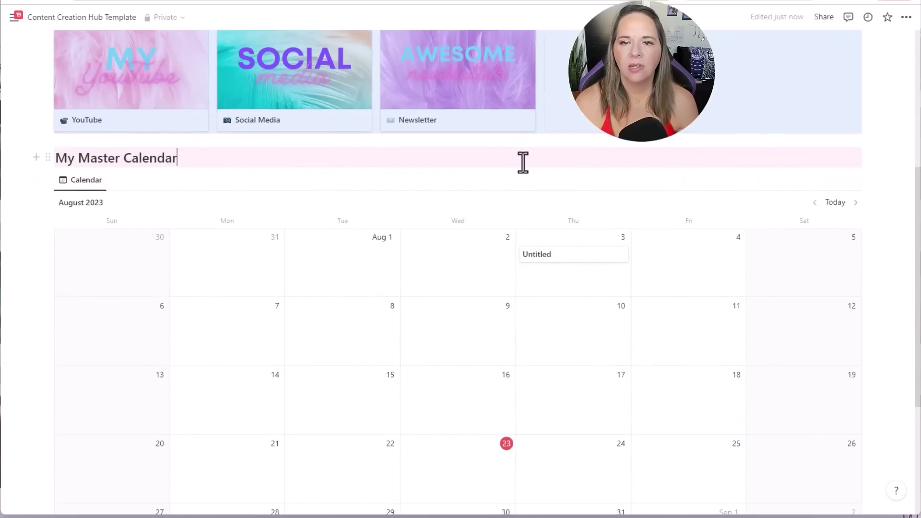
pyautogui.scroll(1, 535, 221)
pyautogui.scroll(1, 535, 221)
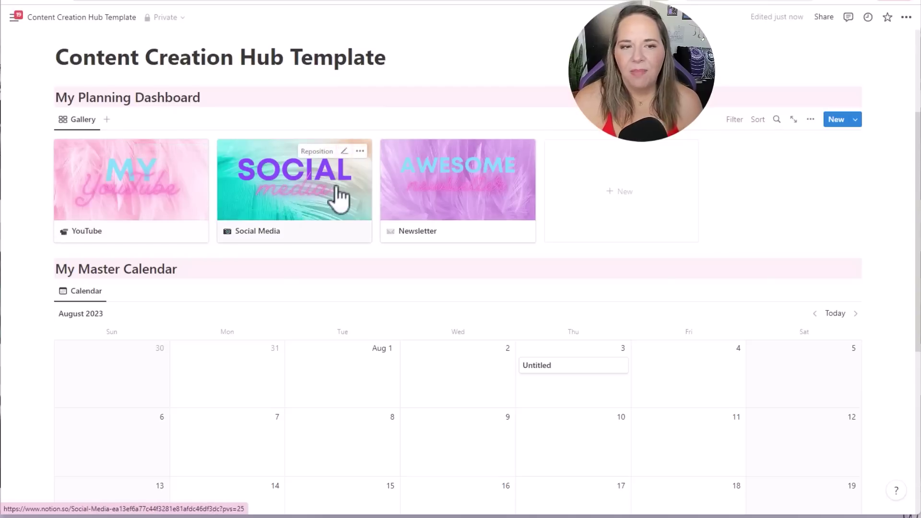
pyautogui.click(161, 206)
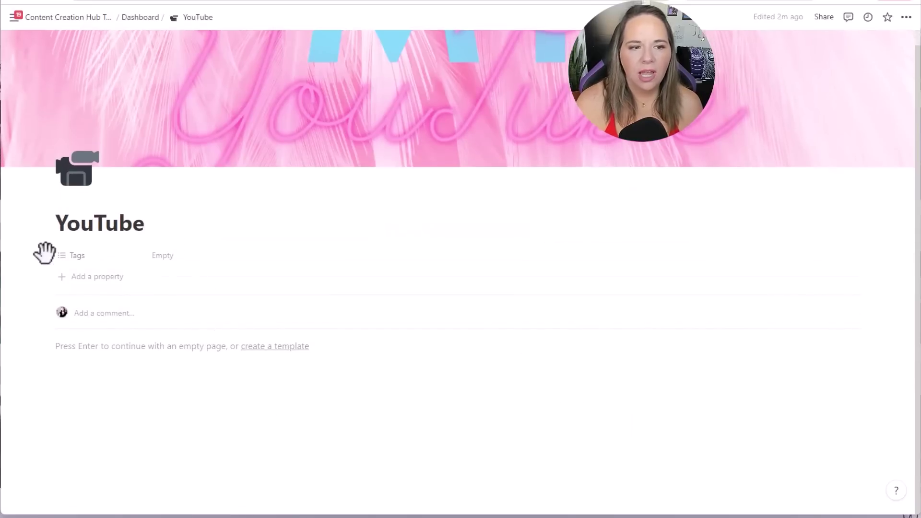
pyautogui.click(47, 255)
pyautogui.click(109, 344)
pyautogui.press('Return')
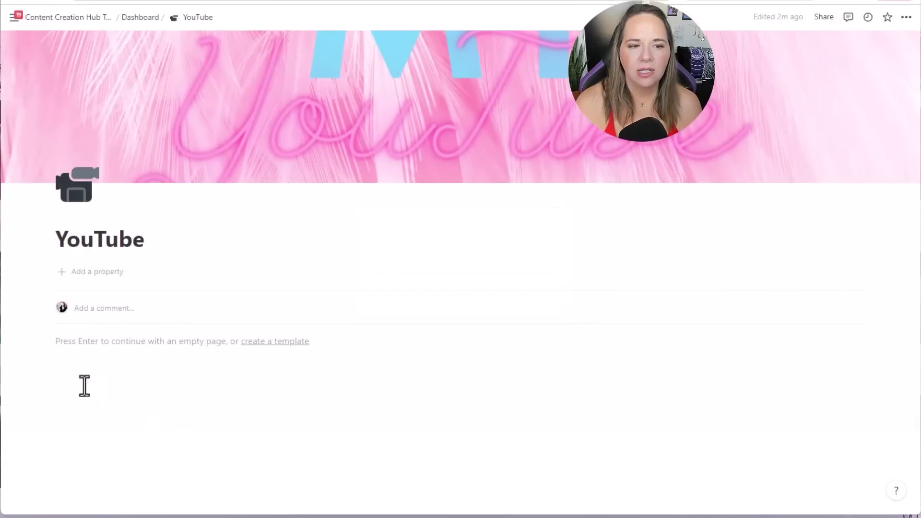
pyautogui.click(164, 339)
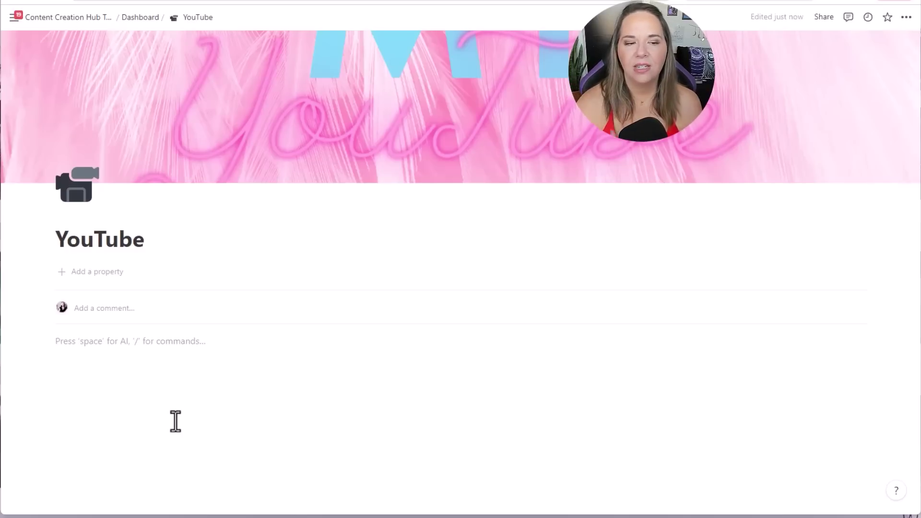
pyautogui.write('/')
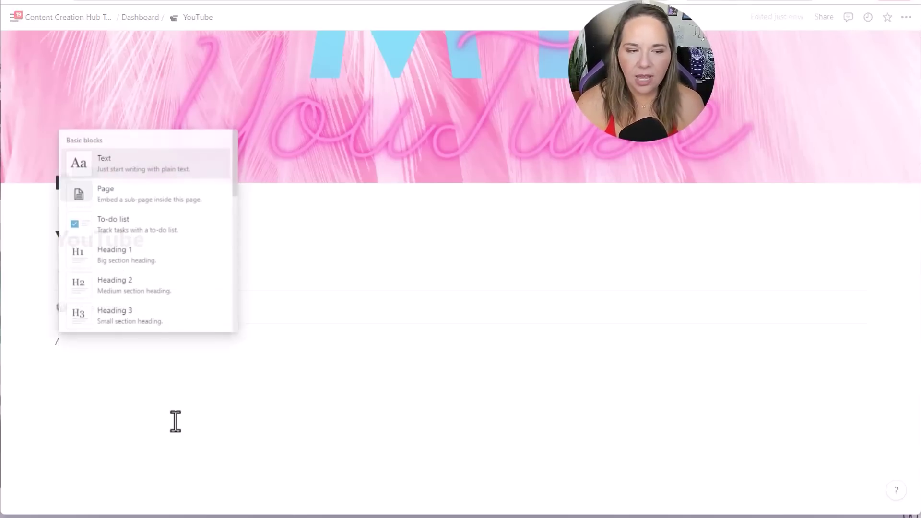
pyautogui.write('h2')
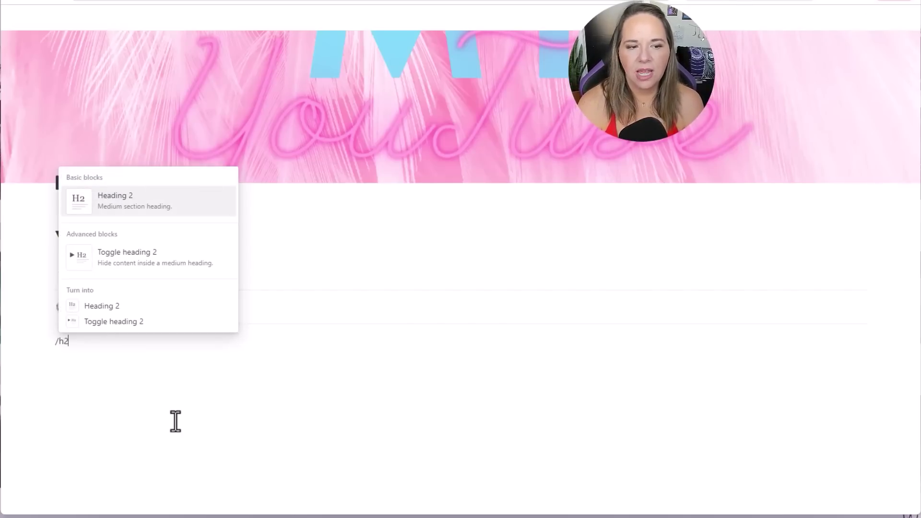
pyautogui.press('Return')
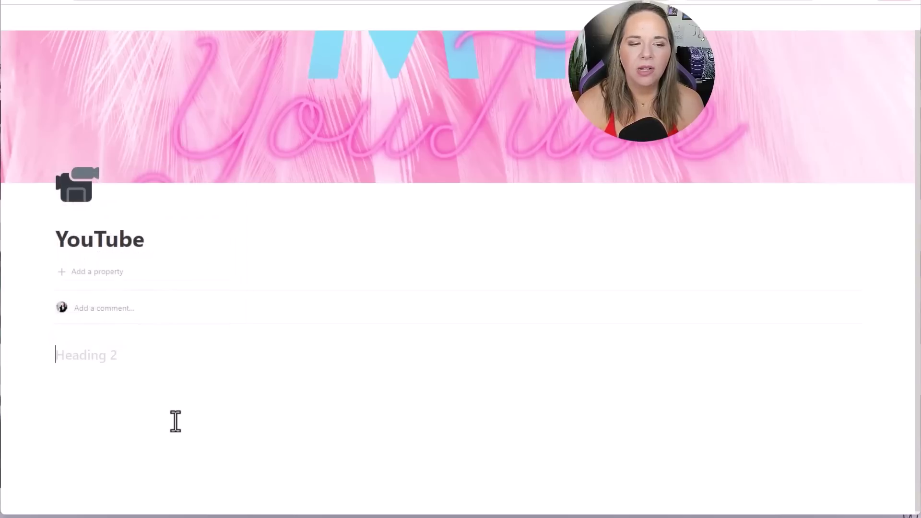
pyautogui.press('BackSpace')
# Insert a two-column block in the body of the YouTube page.
pyautogui.write('/')
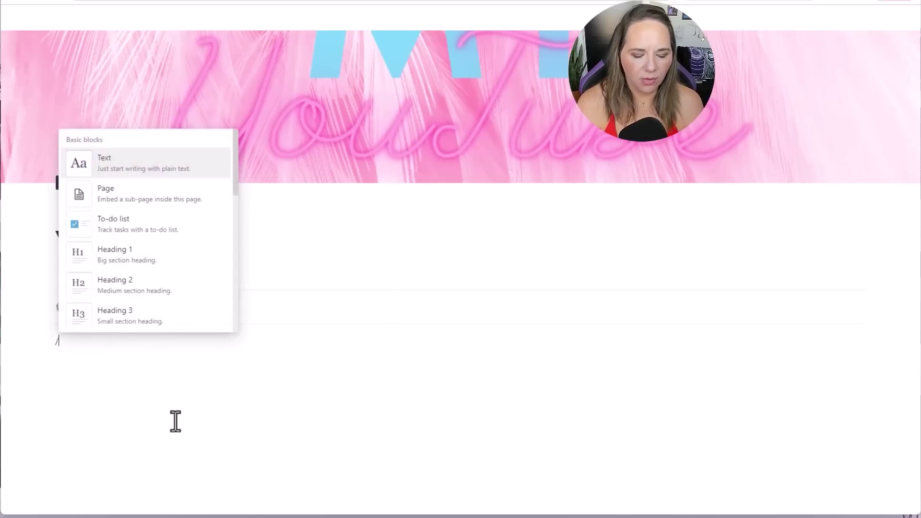
pyautogui.write('2')
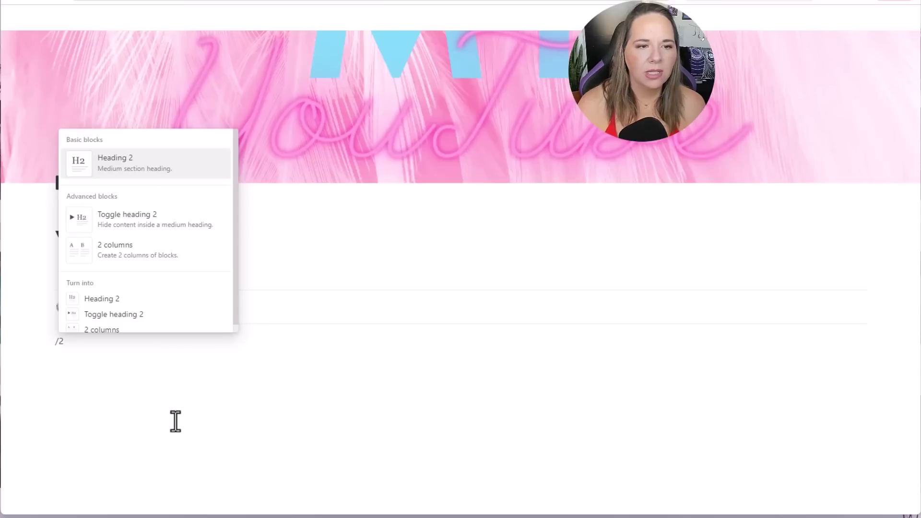
pyautogui.write(' co')
pyautogui.press('BackSpace')
pyautogui.press('BackSpace')
pyautogui.press('BackSpace')
pyautogui.press('BackSpace')
pyautogui.press('BackSpace')
# Add the Heading 2 titles "Idea Brainstorm:" in the first column and "Scheduler:" in the second column.
pyautogui.write('/h2')
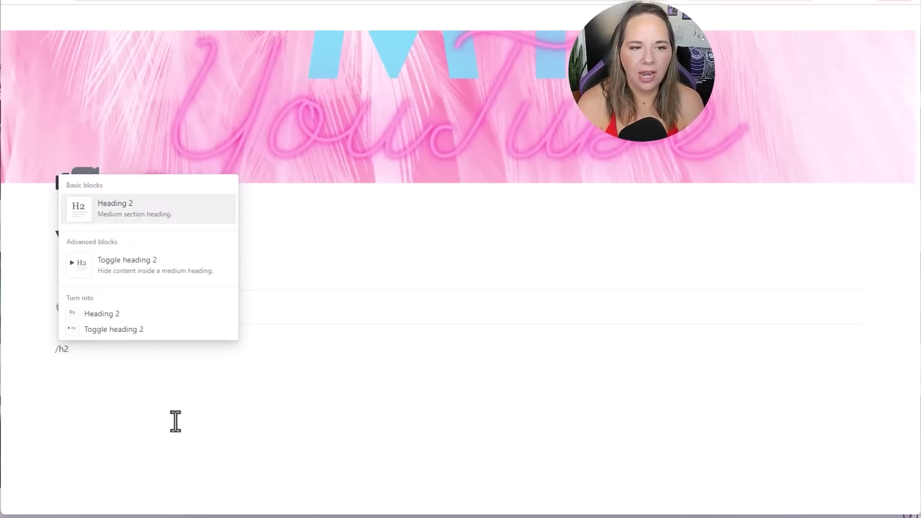
pyautogui.press('Return')
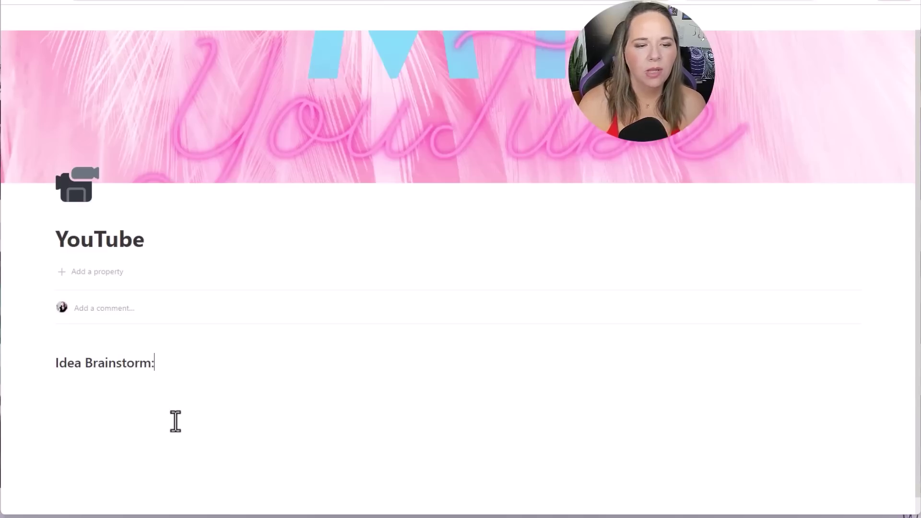
pyautogui.click(494, 368)
pyautogui.write('/h2')
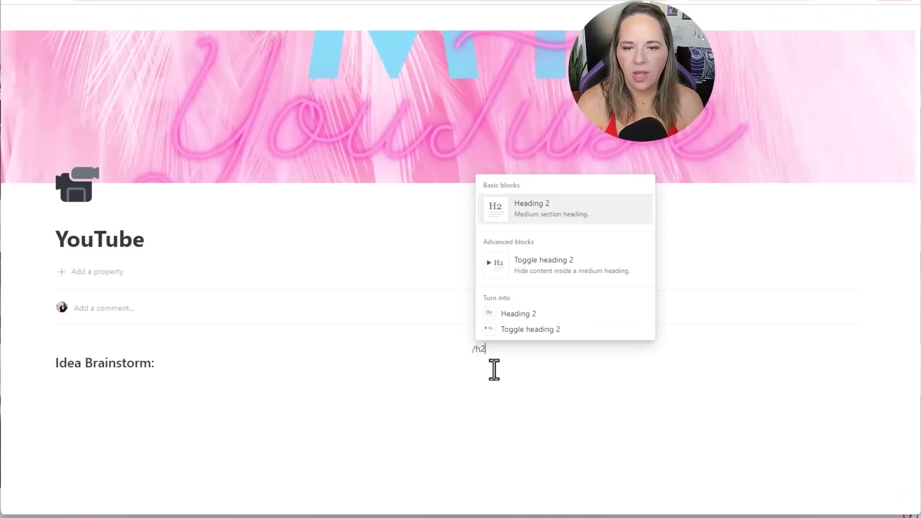
pyautogui.press('Return')
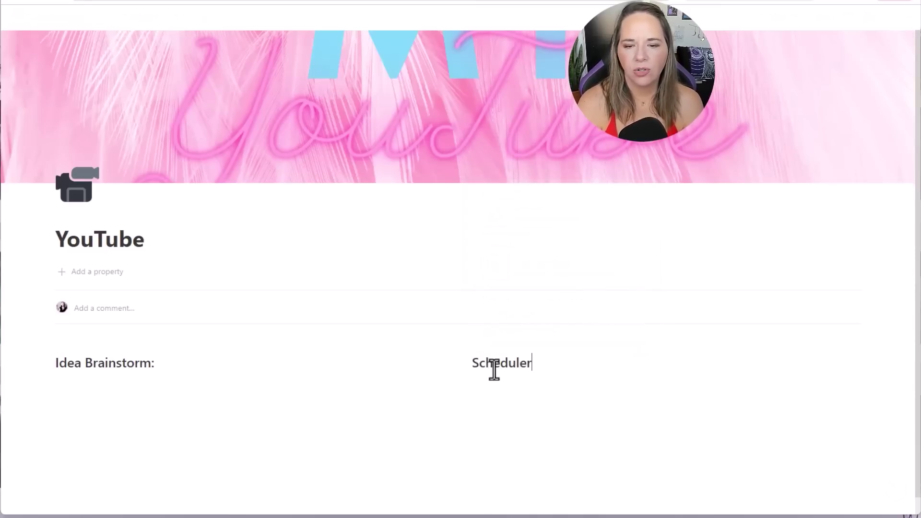
# Apply a purple background to the Idea Brainstorm and Scheduler headings.
pyautogui.click(48, 362)
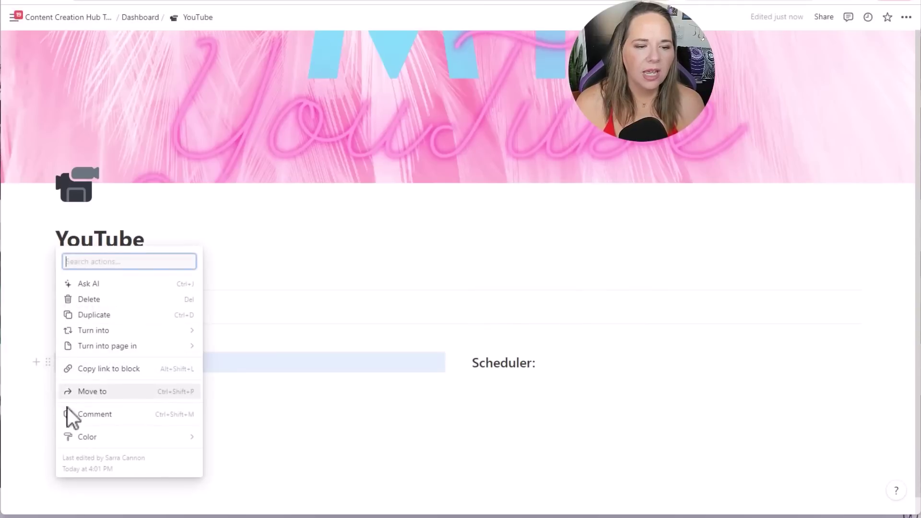
pyautogui.moveTo(83, 437)
pyautogui.scroll(-1, 246, 465)
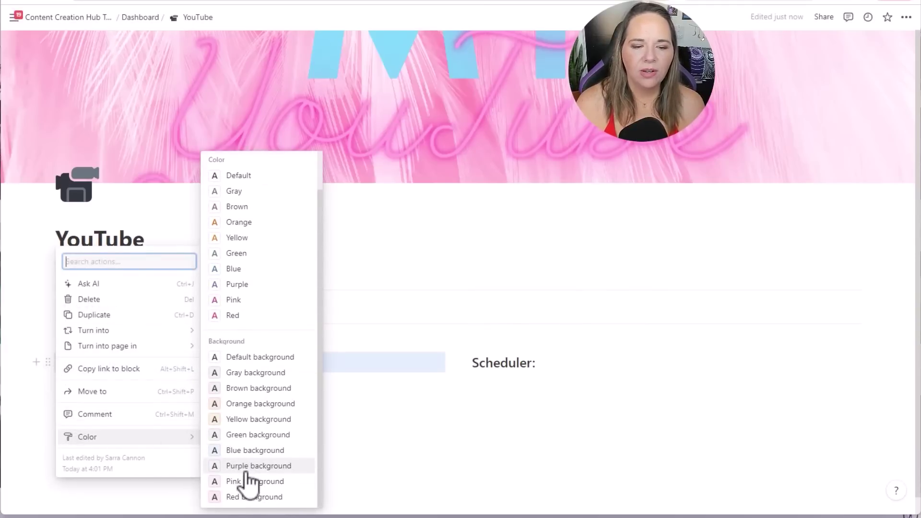
pyautogui.click(246, 466)
pyautogui.moveTo(395, 437)
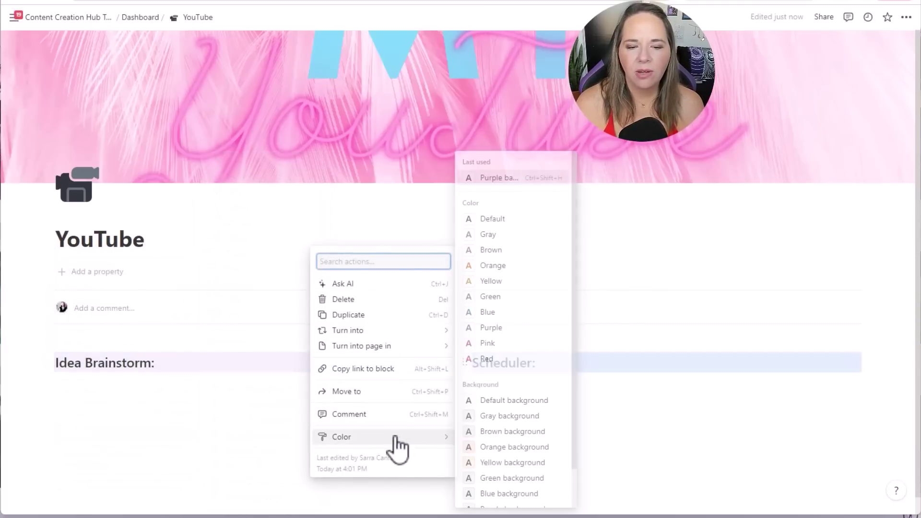
pyautogui.scroll(-1, 489, 496)
pyautogui.click(490, 496)
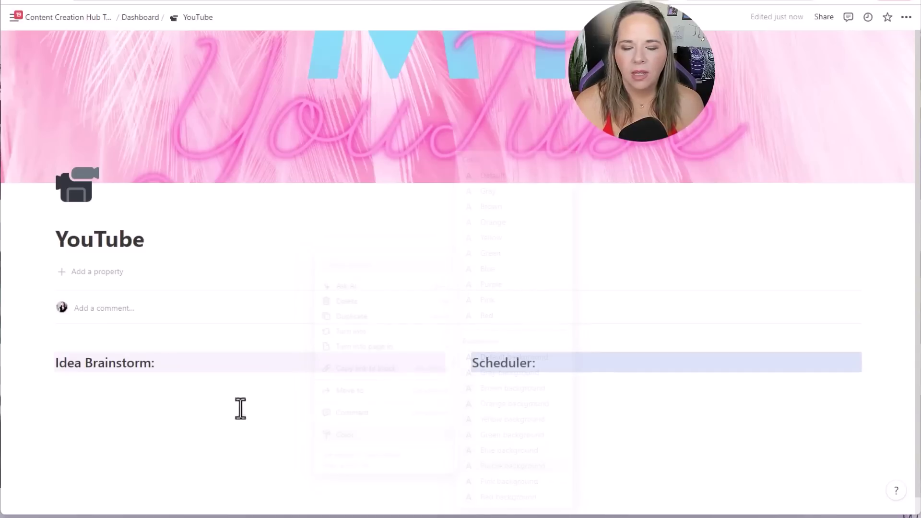
# Add an empty line beneath the Idea Brainstorm and Scheduler headings.
pyautogui.click(187, 370)
pyautogui.press('Return')
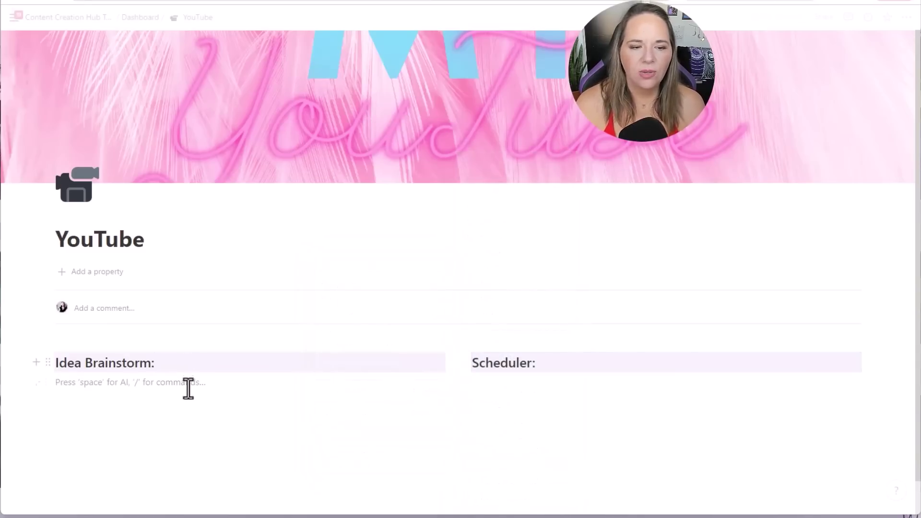
pyautogui.press('BackSpace')
pyautogui.click(578, 361)
pyautogui.press('Return')
# Insert a linked view of the Master Calendar Template database under Idea Brainstorm, copying its existing Calendar view.
pyautogui.click(82, 383)
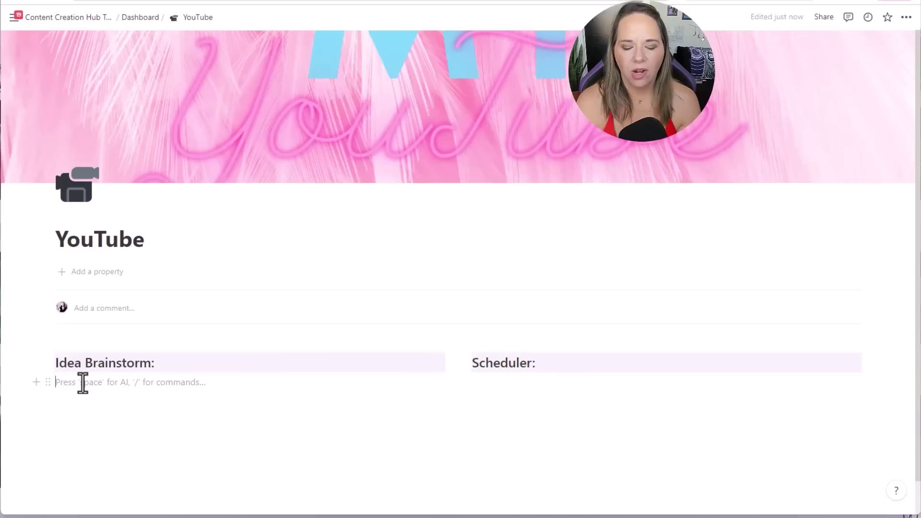
pyautogui.write('/')
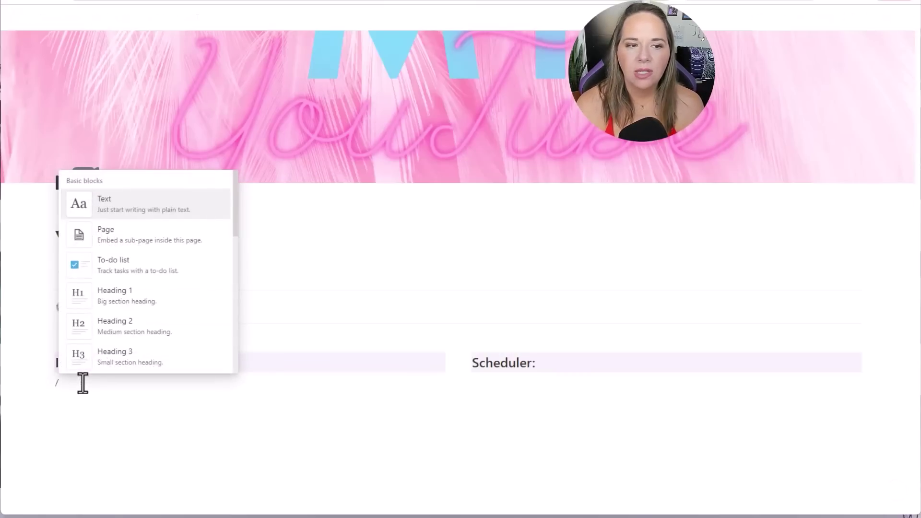
pyautogui.write('linked')
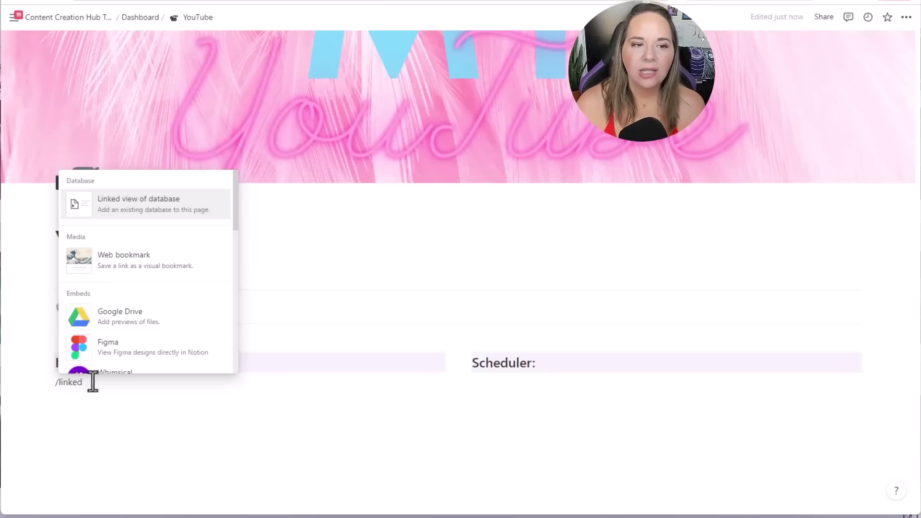
pyautogui.click(153, 210)
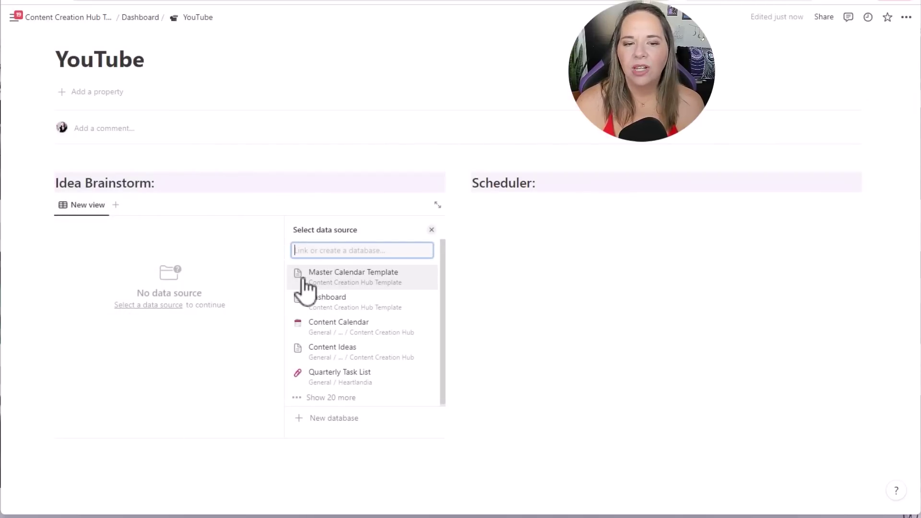
pyautogui.click(361, 286)
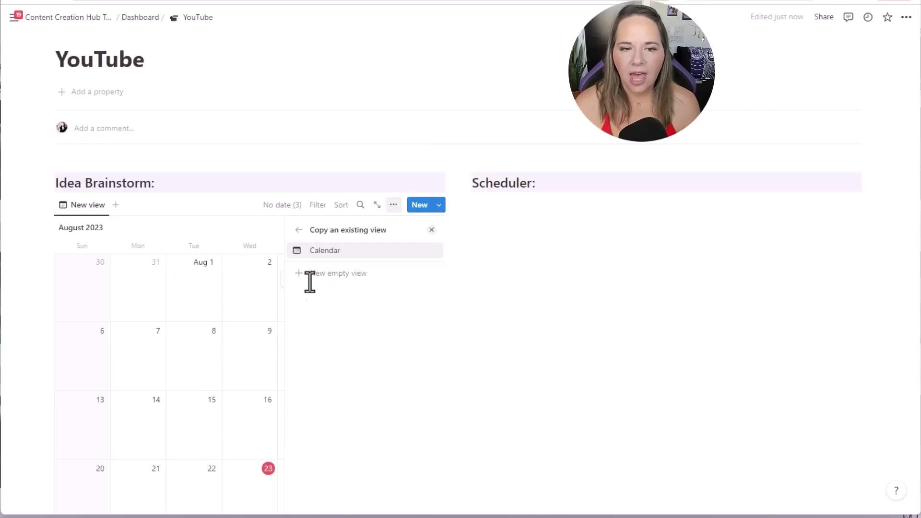
# Change the Idea Brainstorm view's layout to Board and turn on colored columns in its group settings.
pyautogui.click(393, 206)
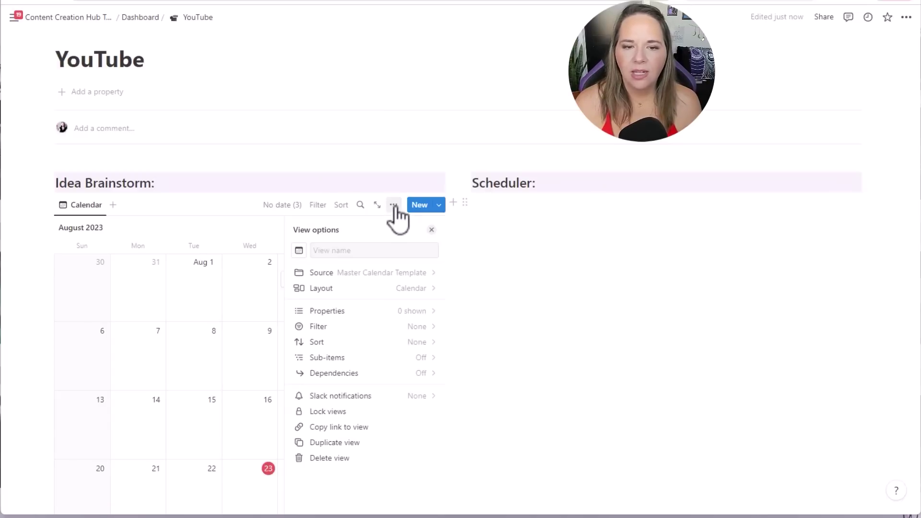
pyautogui.click(404, 290)
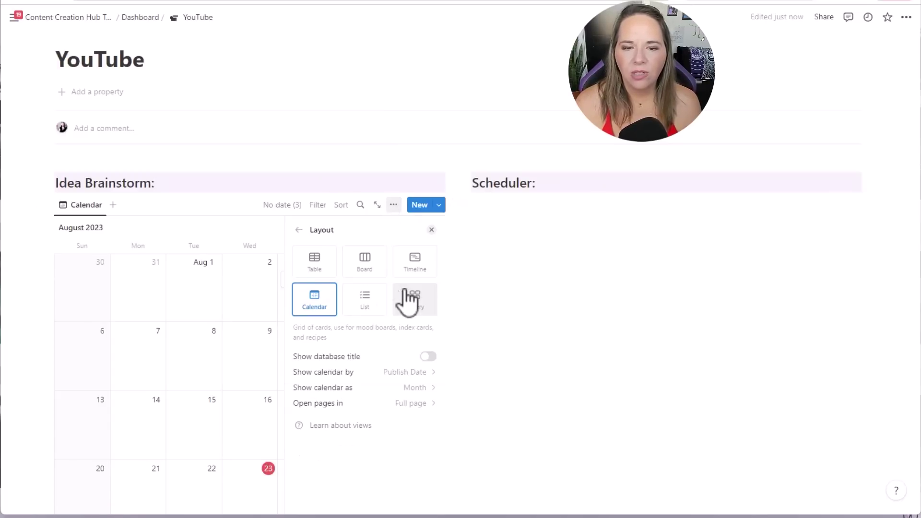
pyautogui.click(369, 261)
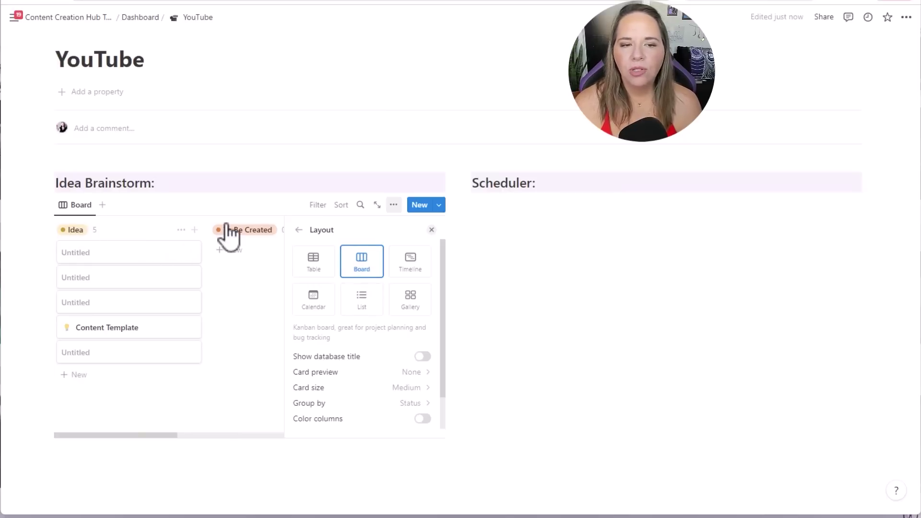
pyautogui.scroll(-2, 357, 347)
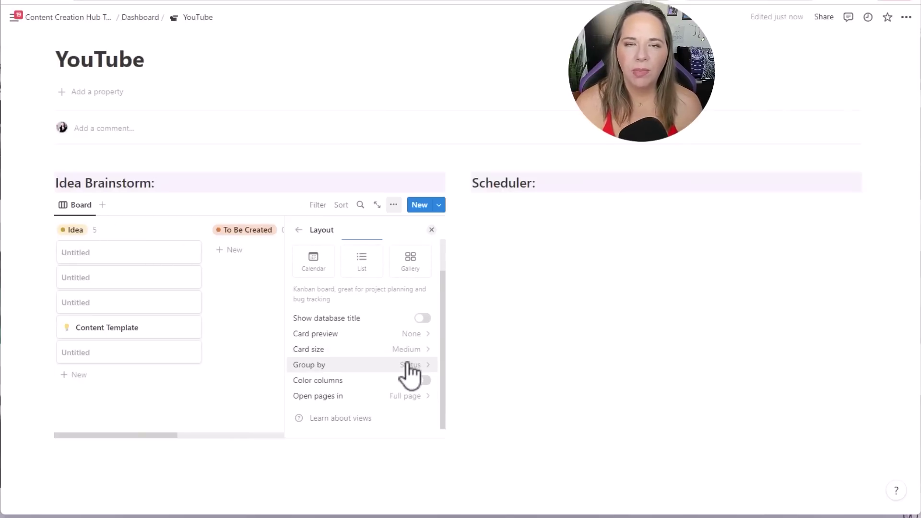
pyautogui.click(407, 365)
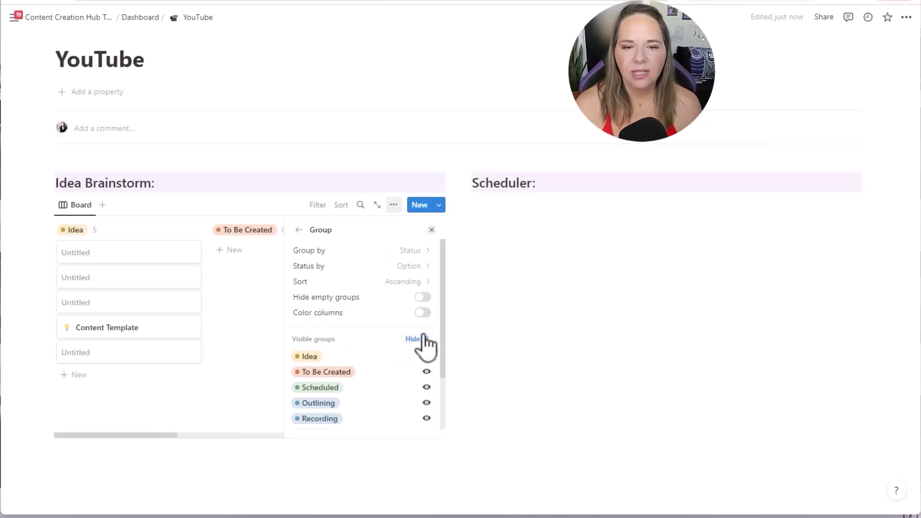
pyautogui.scroll(-2, 422, 307)
pyautogui.click(423, 258)
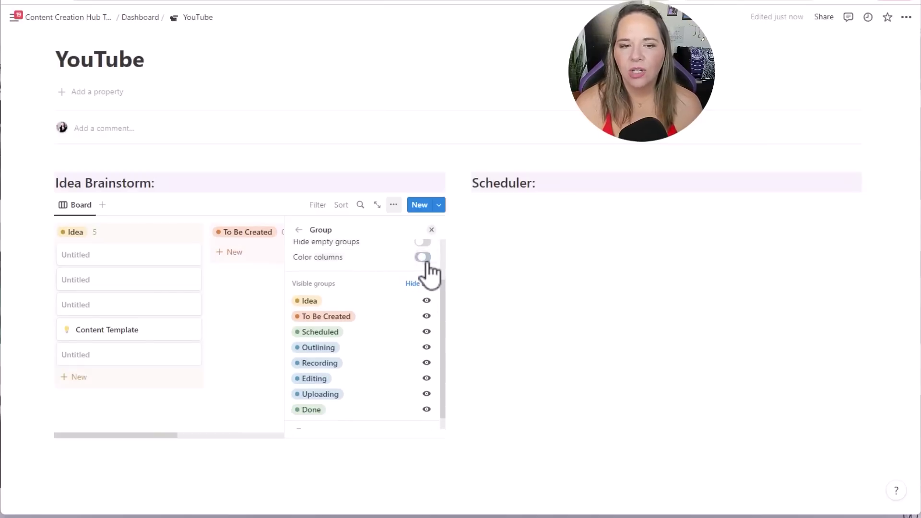
# Look through the Idea Brainstorm board's status columns from Idea to Done, including the options for the Done column.
pyautogui.click(243, 336)
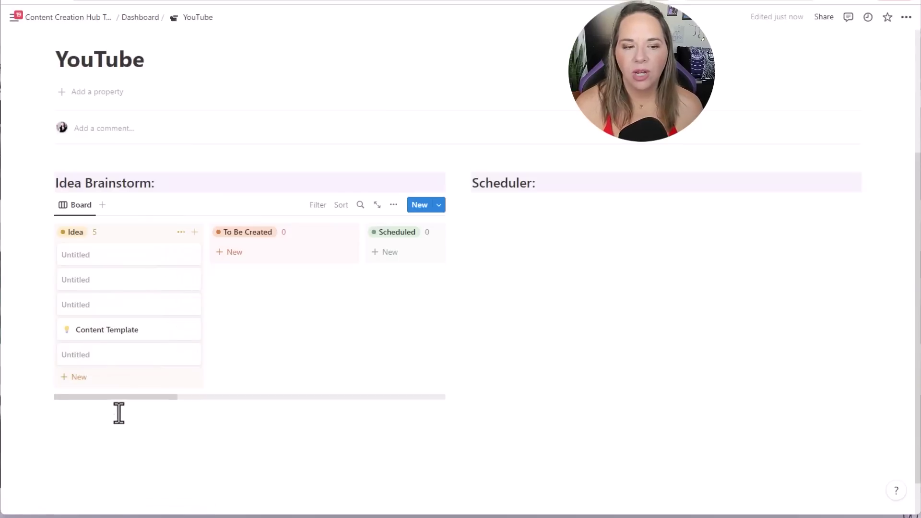
pyautogui.moveTo(115, 396); pyautogui.dragTo(247, 370)
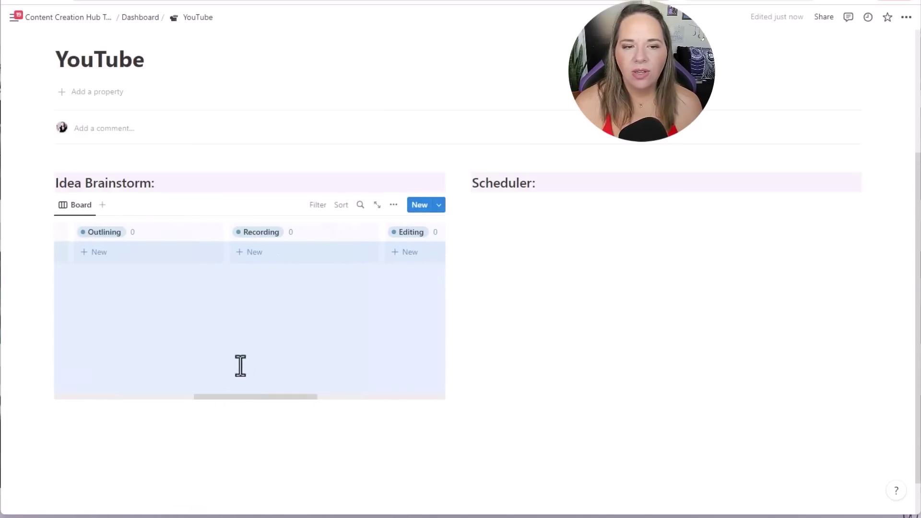
pyautogui.moveTo(312, 397); pyautogui.dragTo(446, 392)
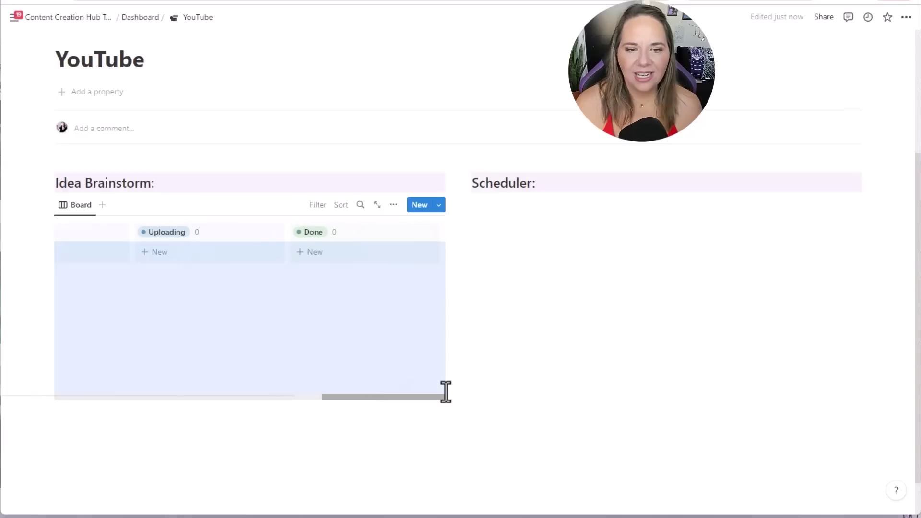
pyautogui.click(310, 294)
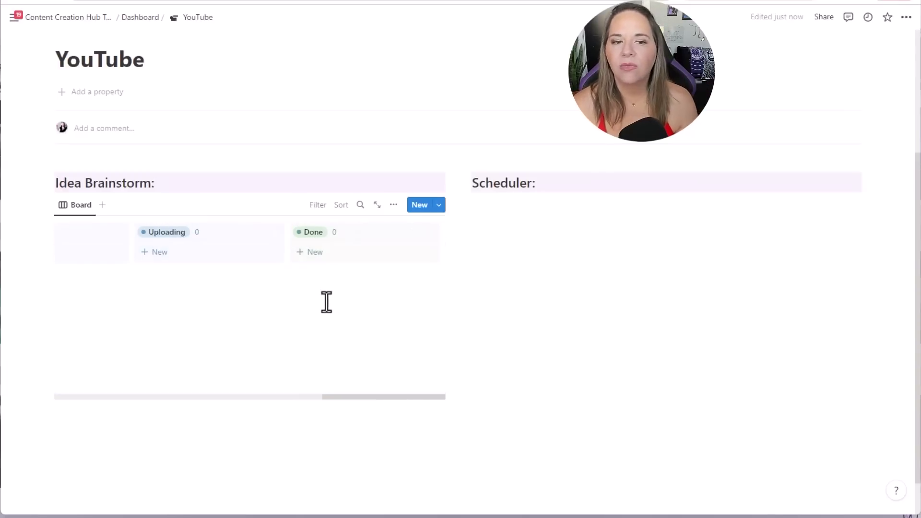
pyautogui.moveTo(425, 230)
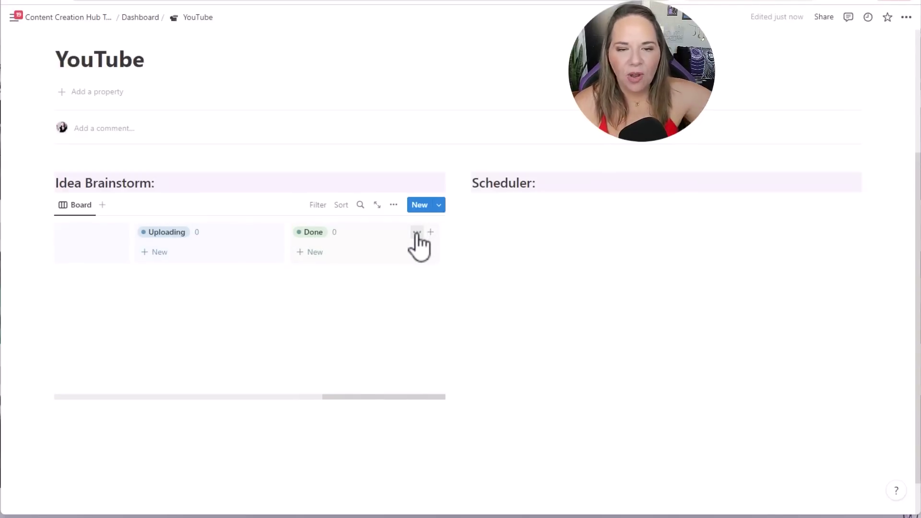
pyautogui.click(417, 232)
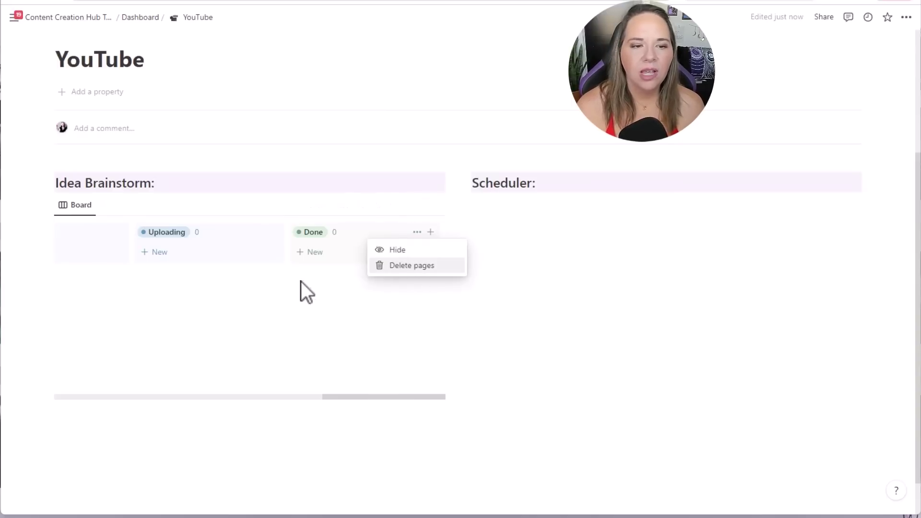
pyautogui.click(303, 310)
pyautogui.moveTo(319, 396); pyautogui.dragTo(10, 387)
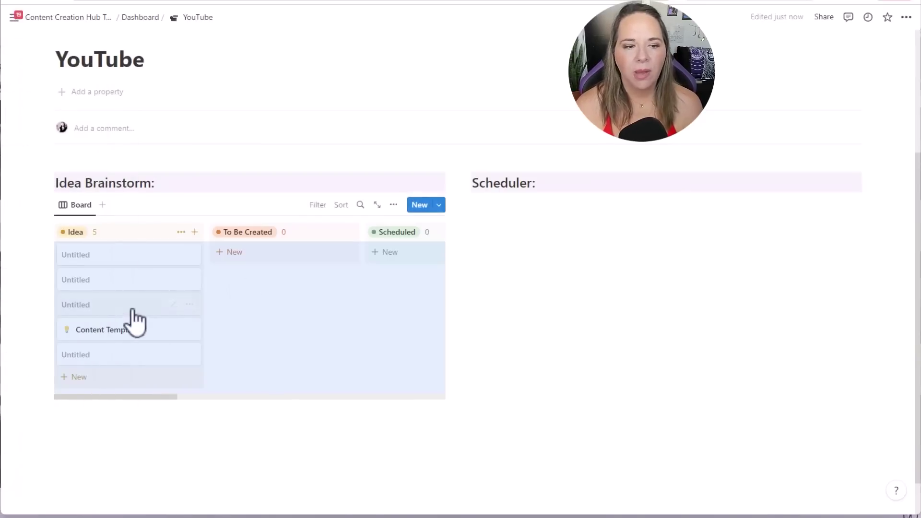
pyautogui.moveTo(155, 395); pyautogui.dragTo(446, 403)
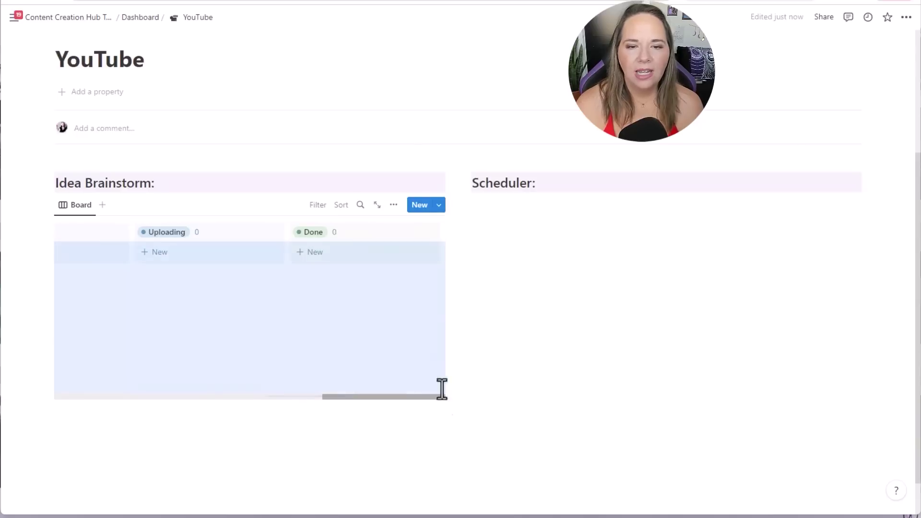
# Hide the Done, Uploading, Editing, Recording and Outlining groups on the Idea Brainstorm board, and check the hidden Outlining group's pages.
pyautogui.click(413, 232)
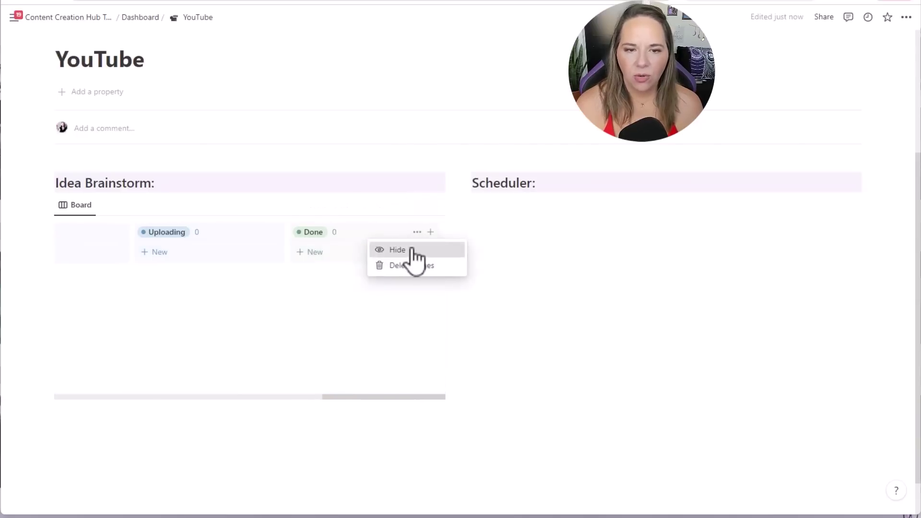
pyautogui.click(410, 249)
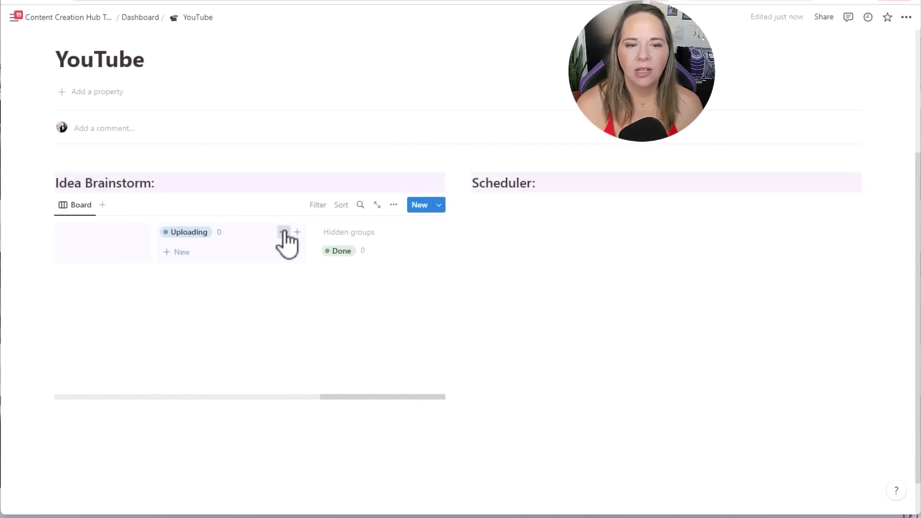
pyautogui.click(284, 232)
pyautogui.click(266, 249)
pyautogui.click(283, 233)
pyautogui.click(269, 250)
pyautogui.click(284, 232)
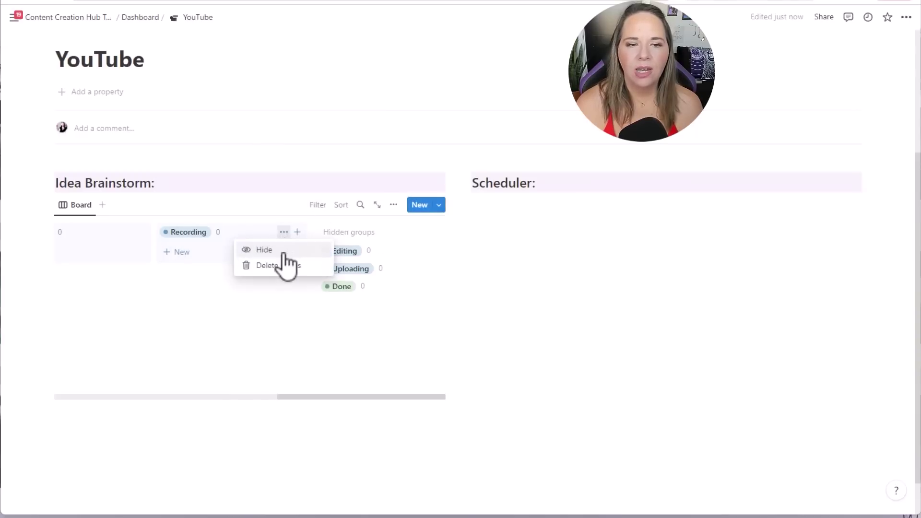
pyautogui.click(283, 251)
pyautogui.click(284, 232)
pyautogui.click(283, 250)
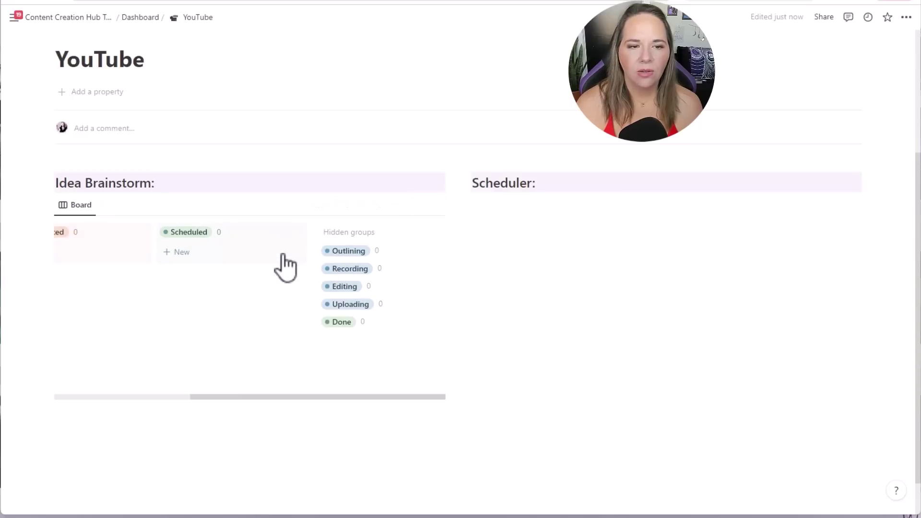
pyautogui.click(339, 251)
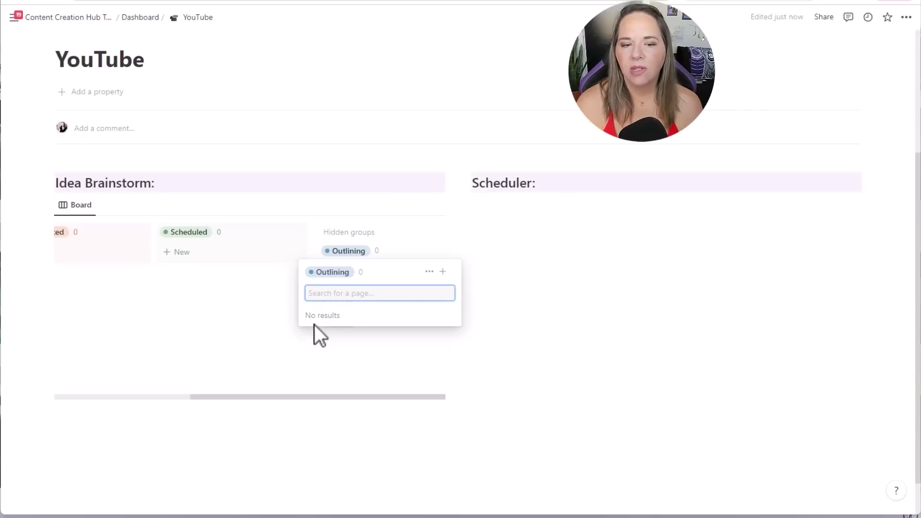
pyautogui.click(216, 397)
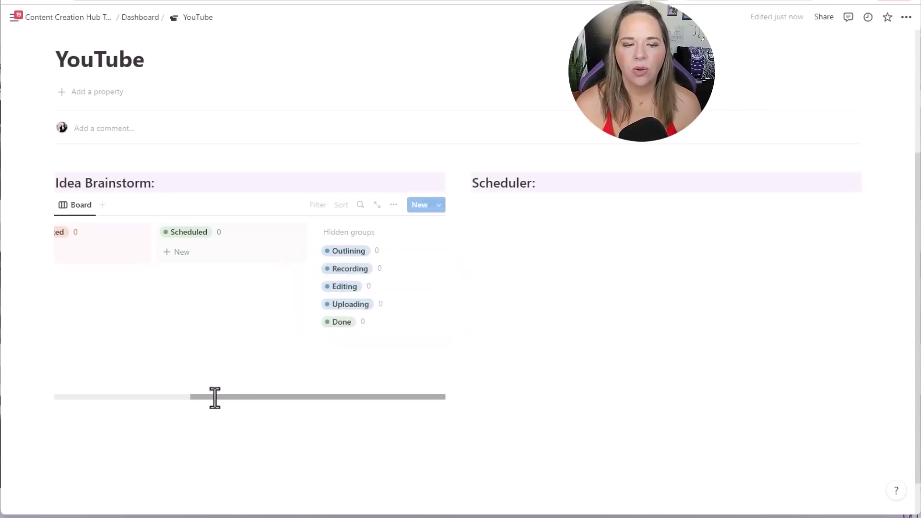
pyautogui.moveTo(214, 397); pyautogui.dragTo(16, 379)
pyautogui.click(281, 344)
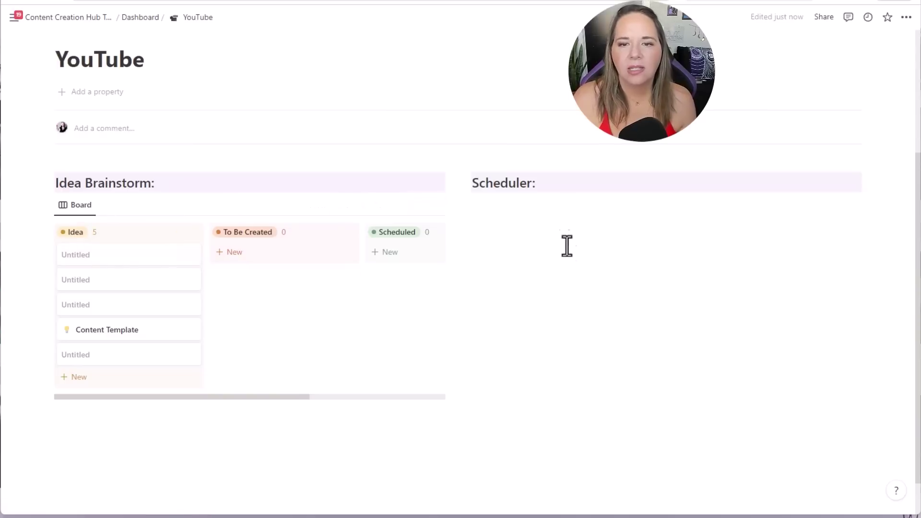
# Insert a linked view of the Master Calendar Template database under Scheduler, copying its existing Calendar view.
pyautogui.click(548, 213)
pyautogui.write('/linked')
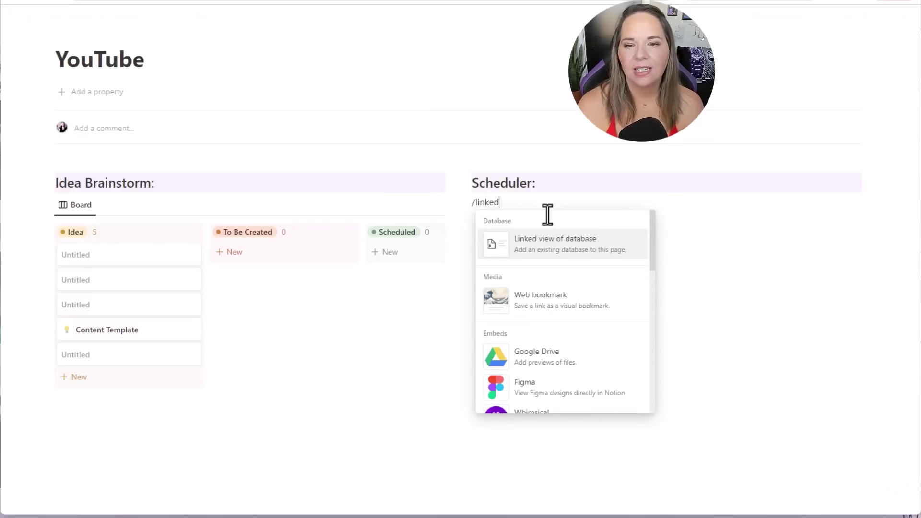
pyautogui.click(557, 249)
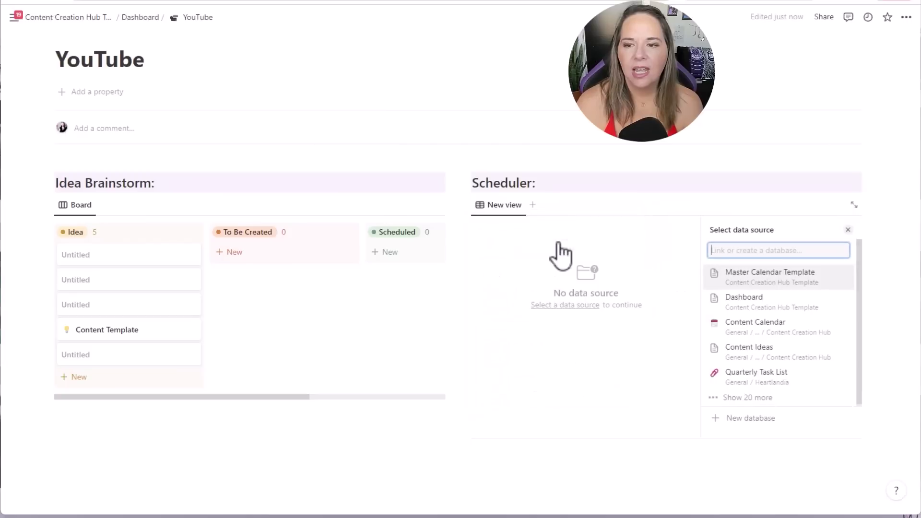
pyautogui.click(784, 277)
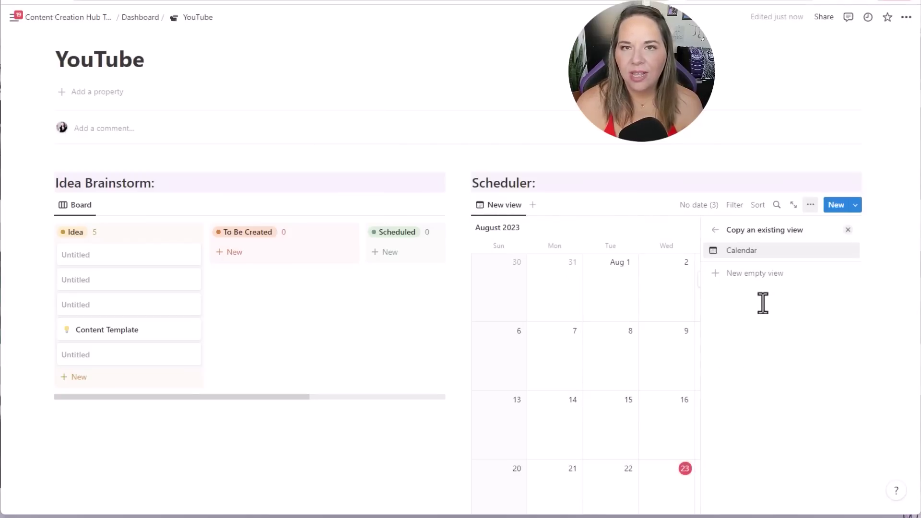
pyautogui.click(732, 251)
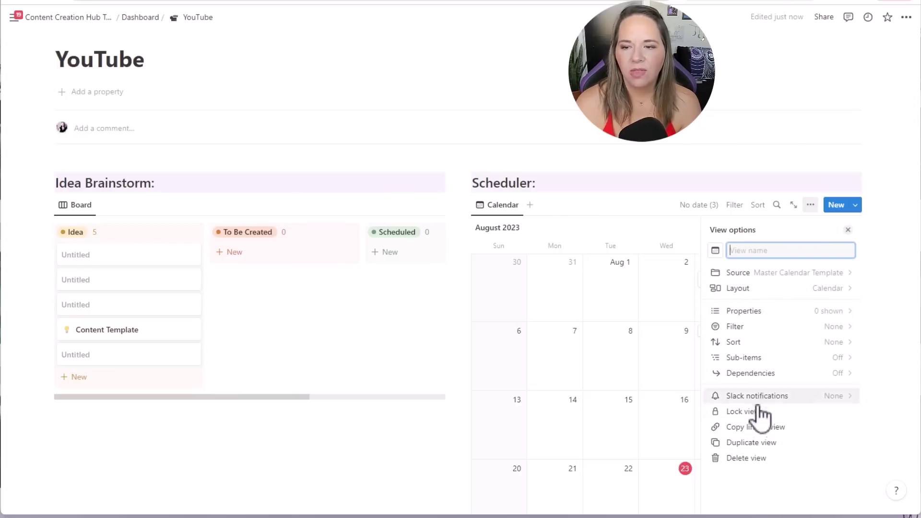
# Show the Done property on the entries of the Scheduler calendar.
pyautogui.click(830, 318)
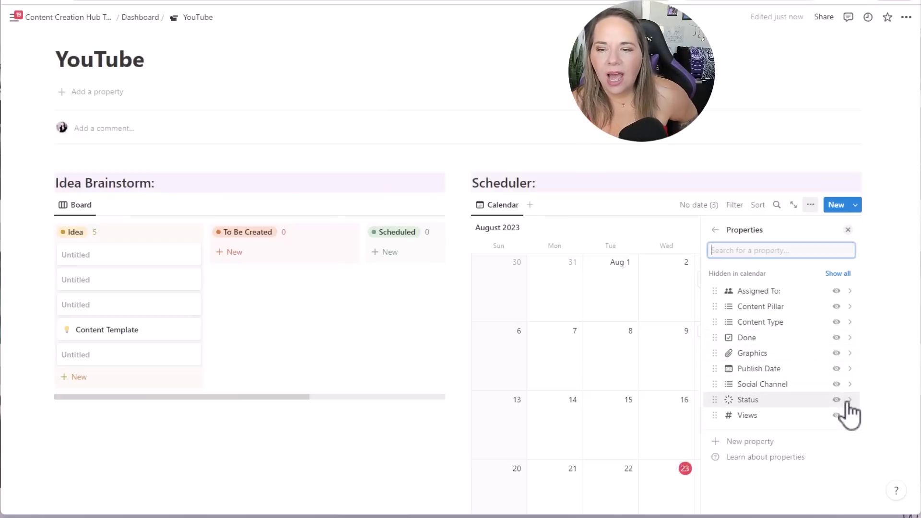
pyautogui.click(837, 338)
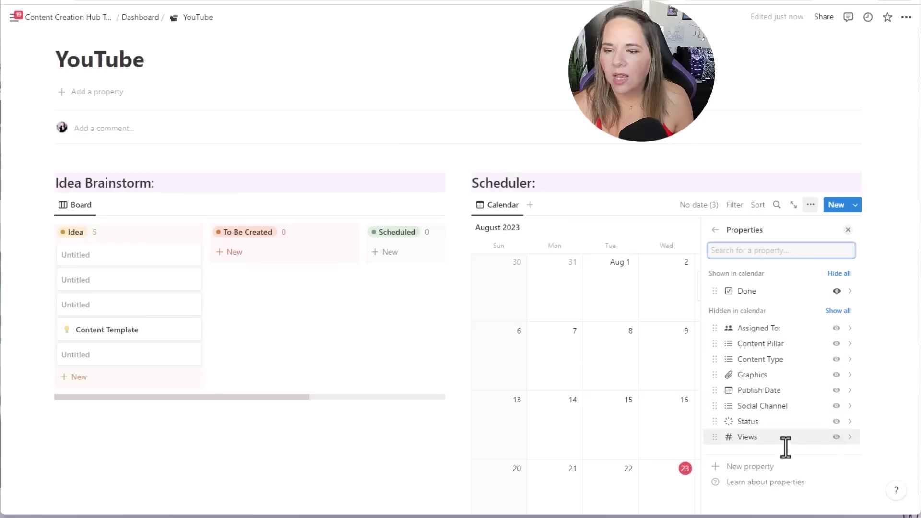
pyautogui.click(604, 212)
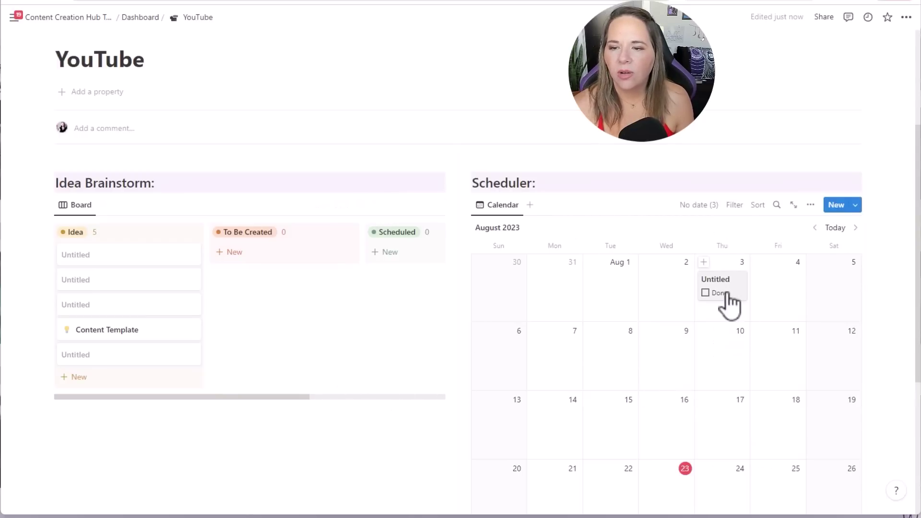
pyautogui.scroll(-3, 738, 393)
pyautogui.scroll(3, 735, 387)
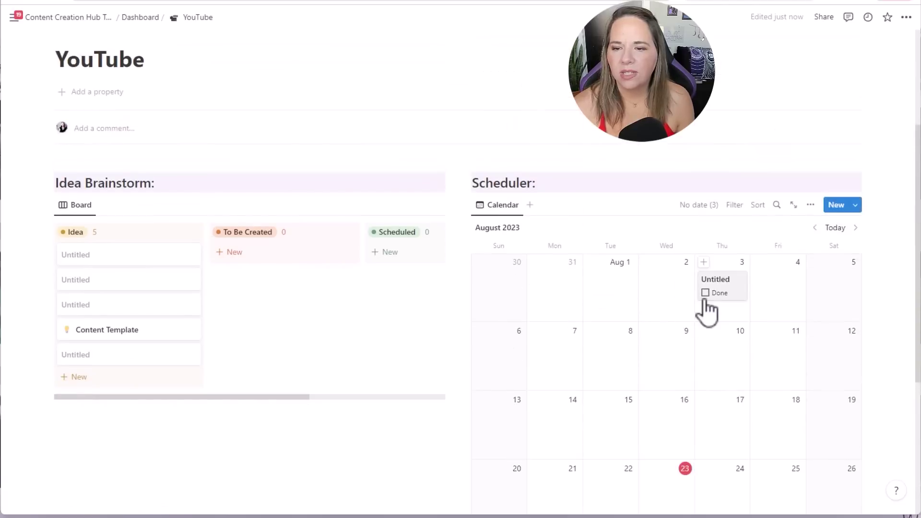
# Try ticking and clearing the Done checkbox on the August 3 calendar entry.
pyautogui.click(705, 292)
pyautogui.click(705, 293)
pyautogui.scroll(-1, 261, 397)
pyautogui.scroll(3, 254, 413)
pyautogui.scroll(-2, 300, 383)
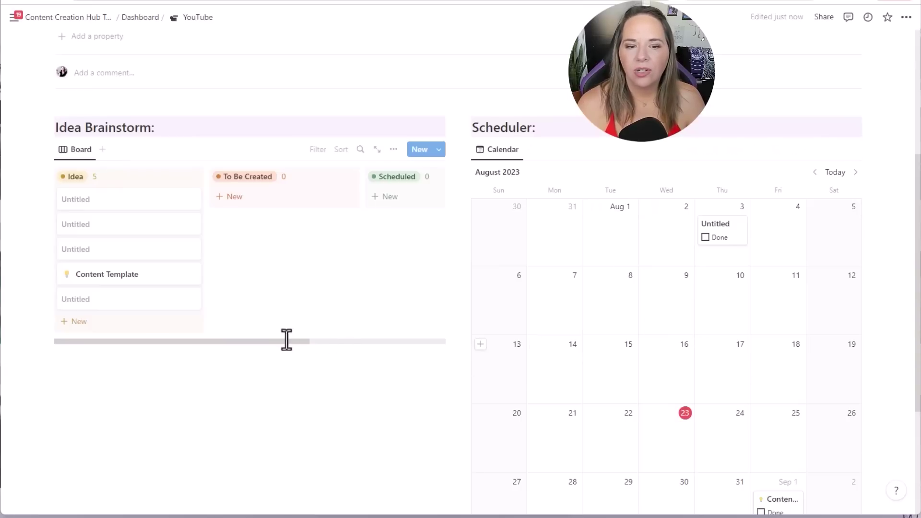
pyautogui.scroll(3, 366, 373)
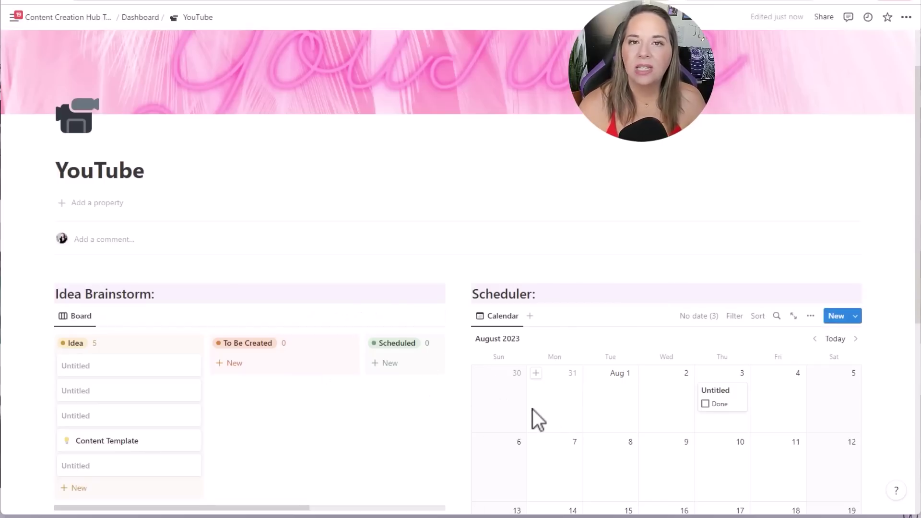
pyautogui.scroll(1, 393, 412)
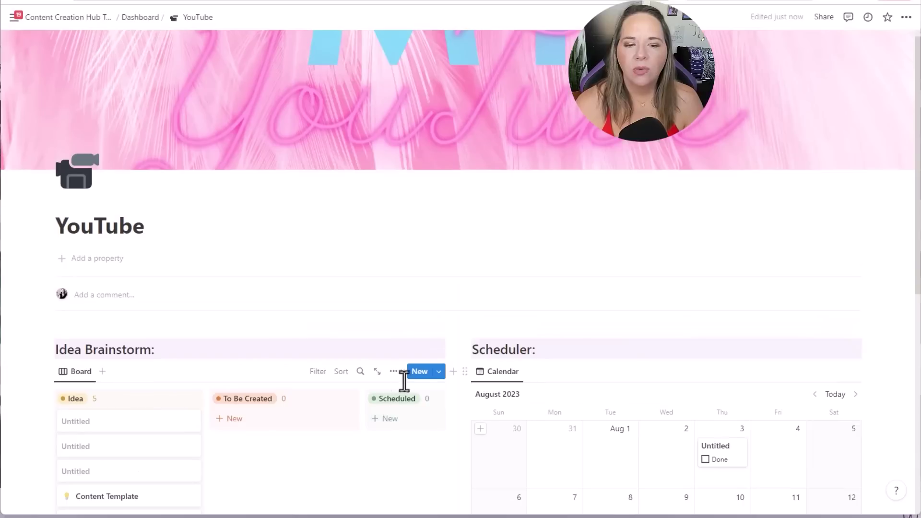
# Filter the Idea Brainstorm board to items whose Social Channel contains YouTube.
pyautogui.scroll(-3, 475, 387)
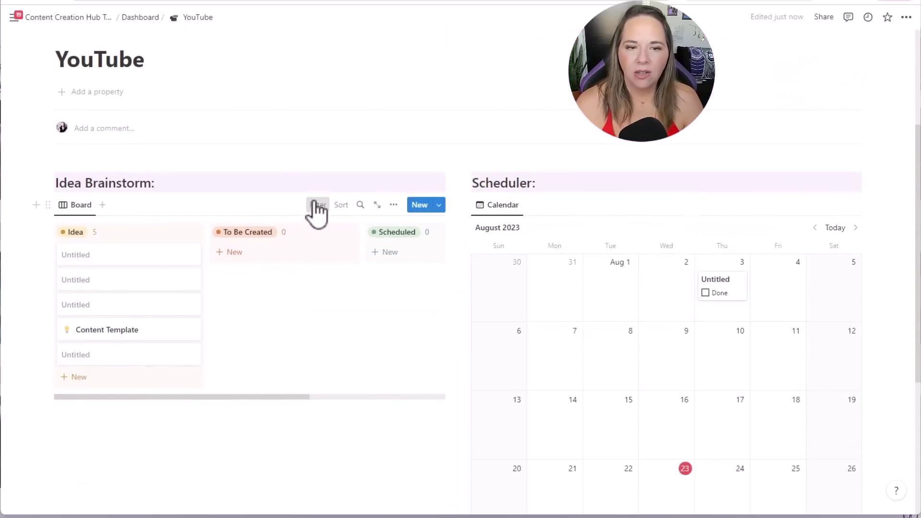
pyautogui.click(315, 205)
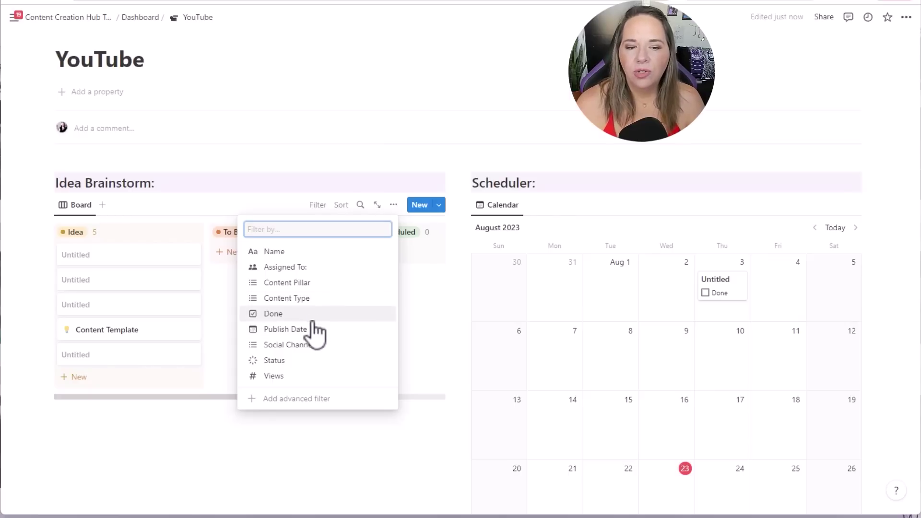
pyautogui.click(317, 346)
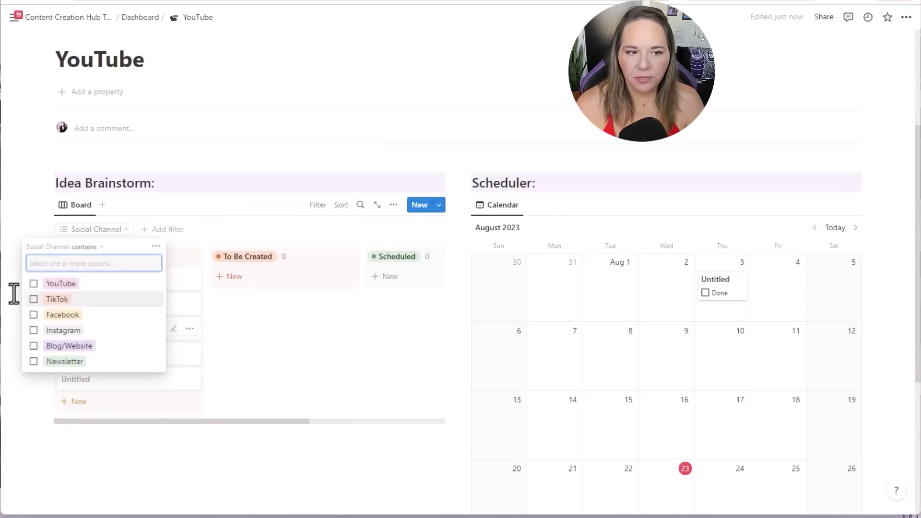
pyautogui.click(34, 284)
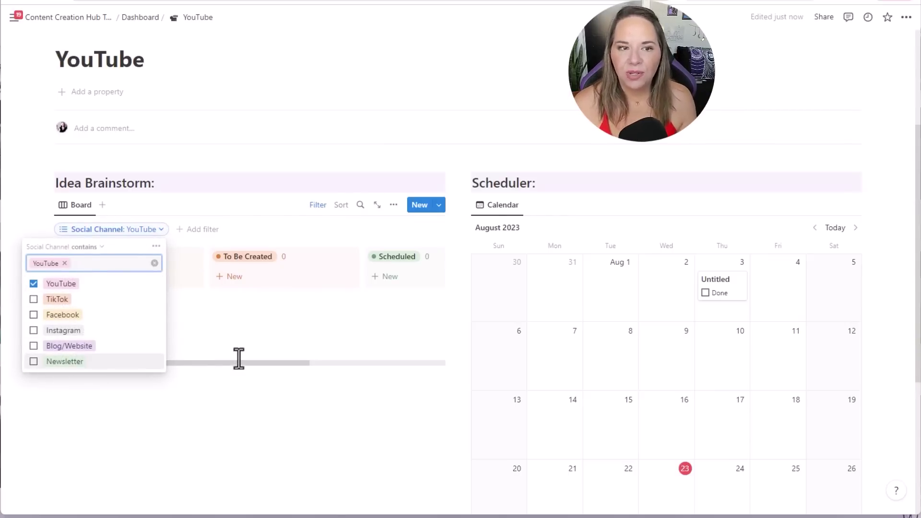
pyautogui.click(271, 210)
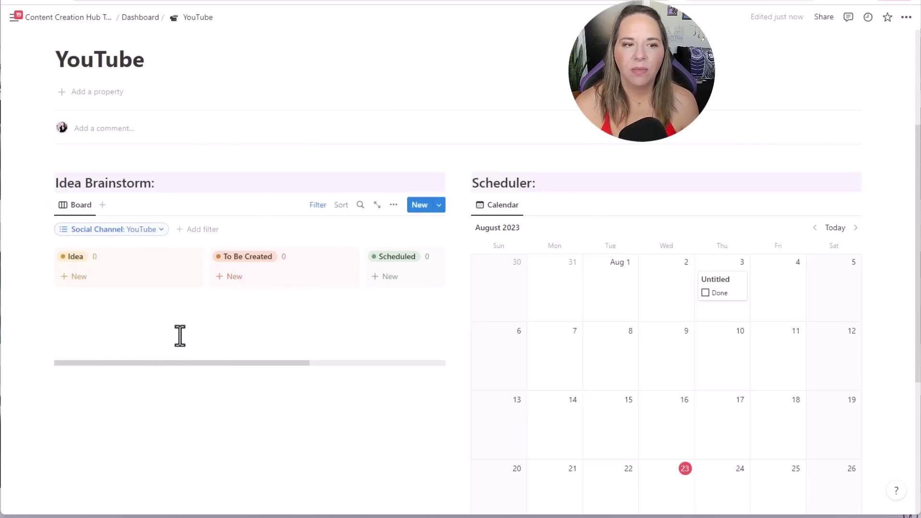
# Filter the Scheduler calendar to items whose Social Channel contains YouTube.
pyautogui.moveTo(779, 206)
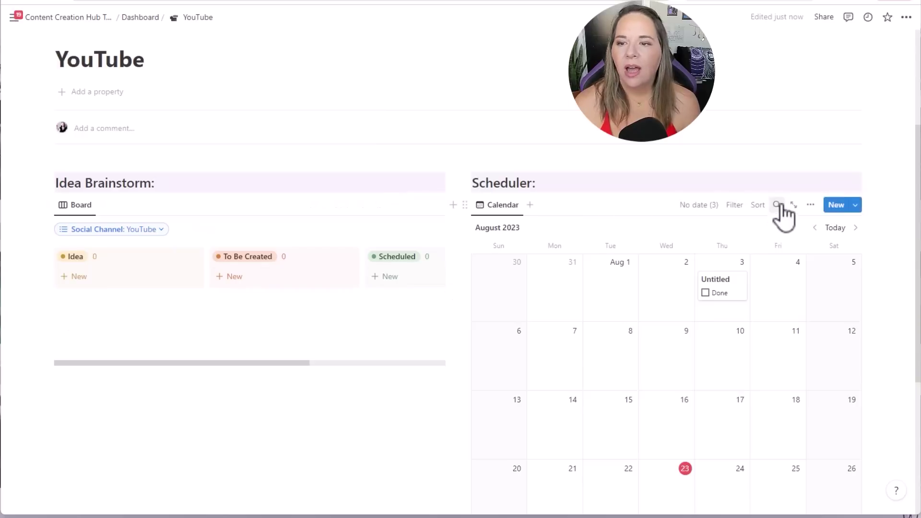
pyautogui.click(737, 207)
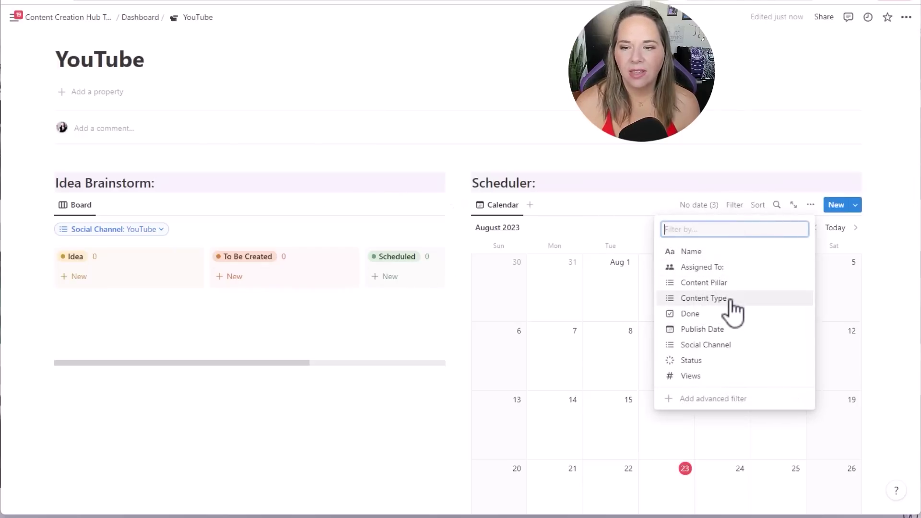
pyautogui.click(724, 345)
pyautogui.click(475, 283)
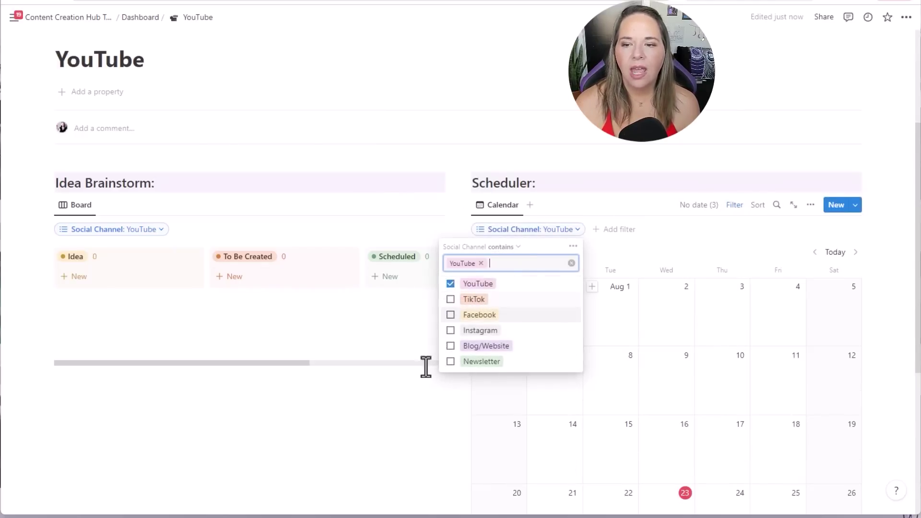
pyautogui.click(377, 410)
pyautogui.scroll(-4, 697, 375)
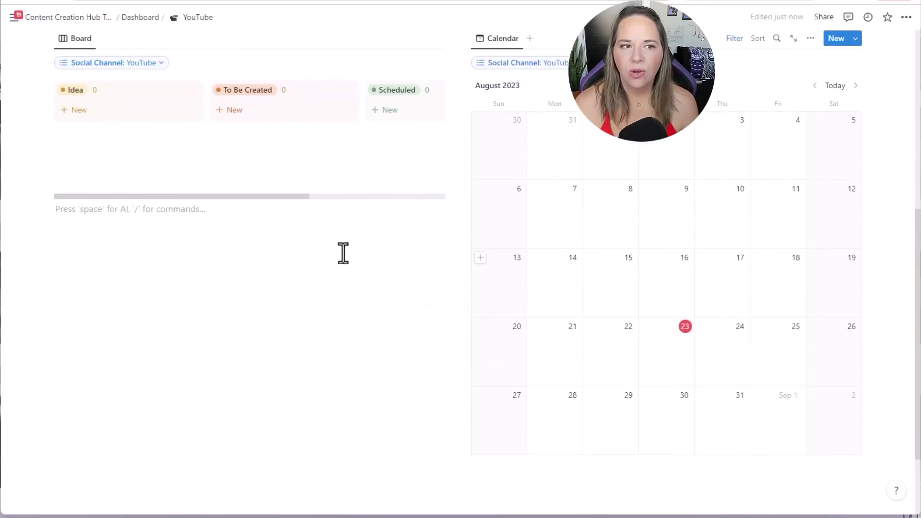
# Add two cards named Video Idea 1 and Video Idea 2 to the Idea column of the Idea Brainstorm board.
pyautogui.scroll(4, 567, 335)
pyautogui.click(78, 278)
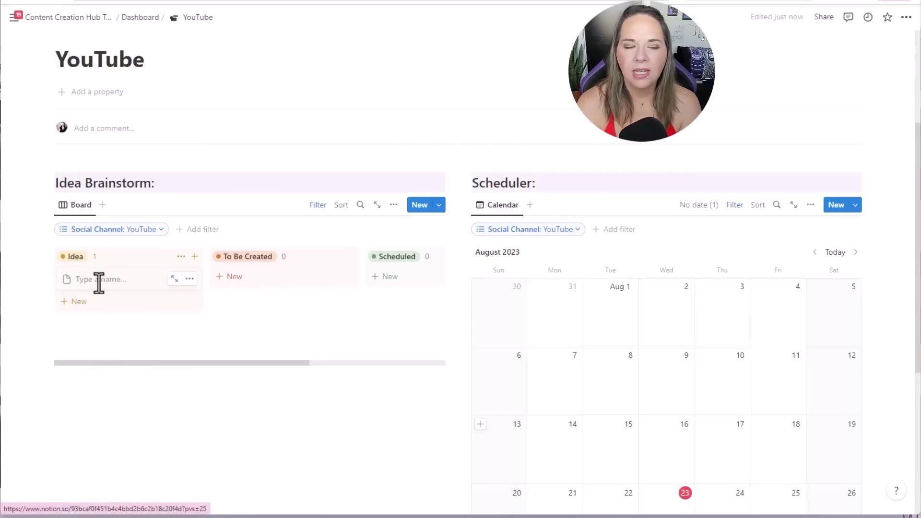
pyautogui.write('Vide')
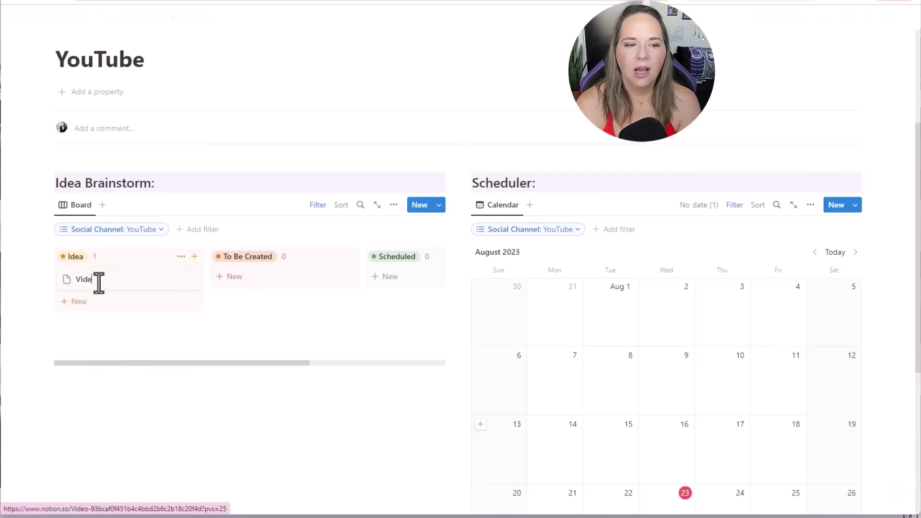
pyautogui.write('o Idea 1')
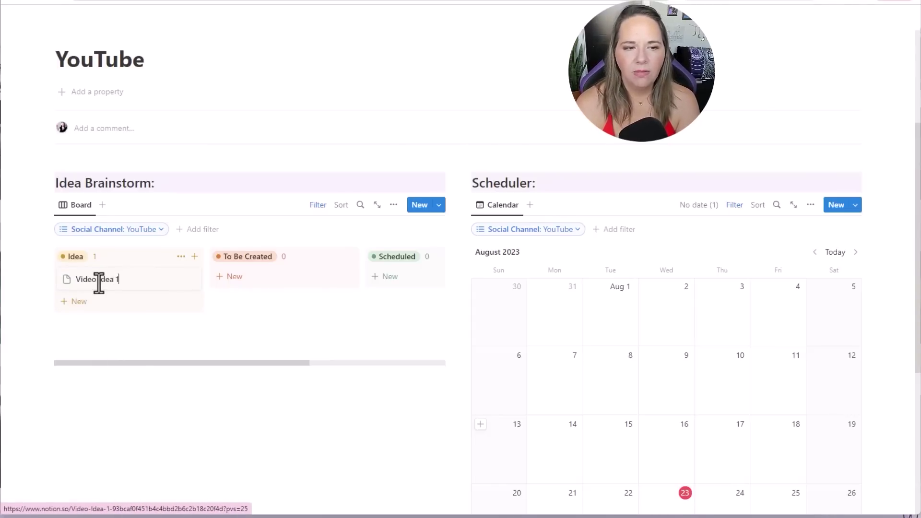
pyautogui.press('Escape')
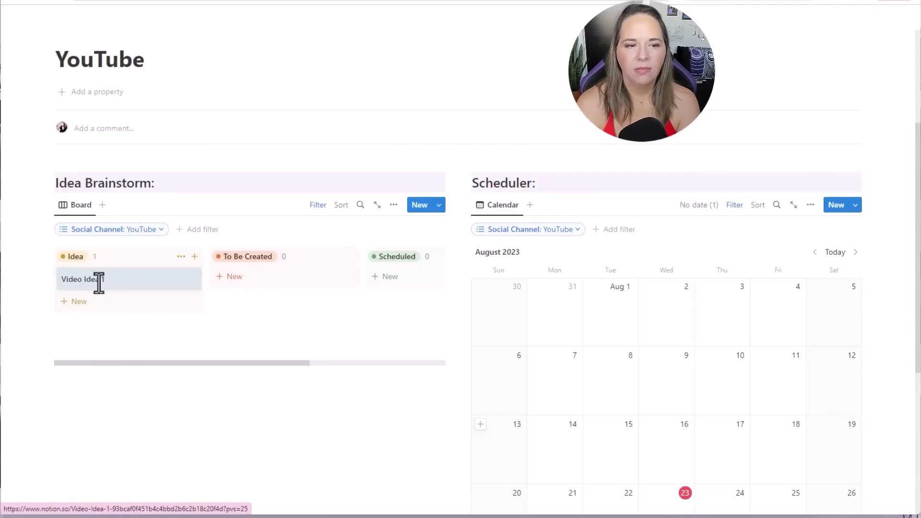
pyautogui.click(102, 312)
pyautogui.write('Video')
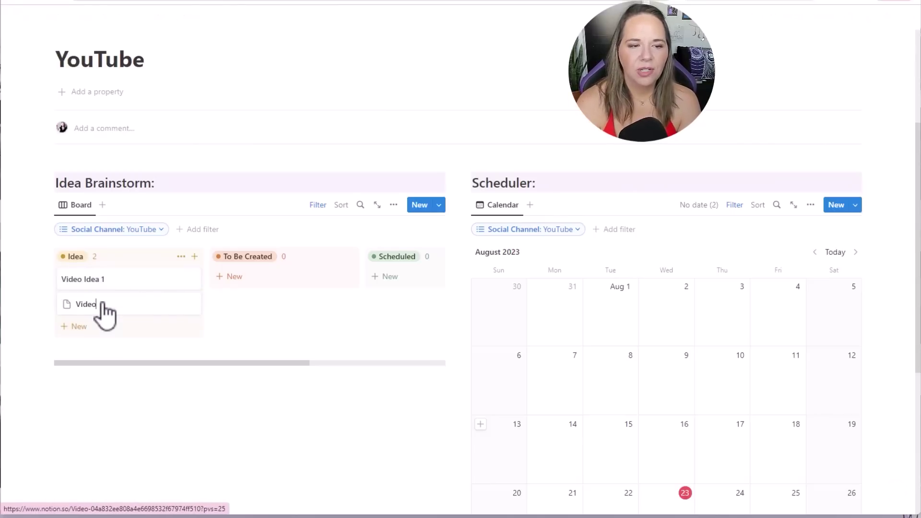
pyautogui.write(' Idea 2')
pyautogui.click(279, 321)
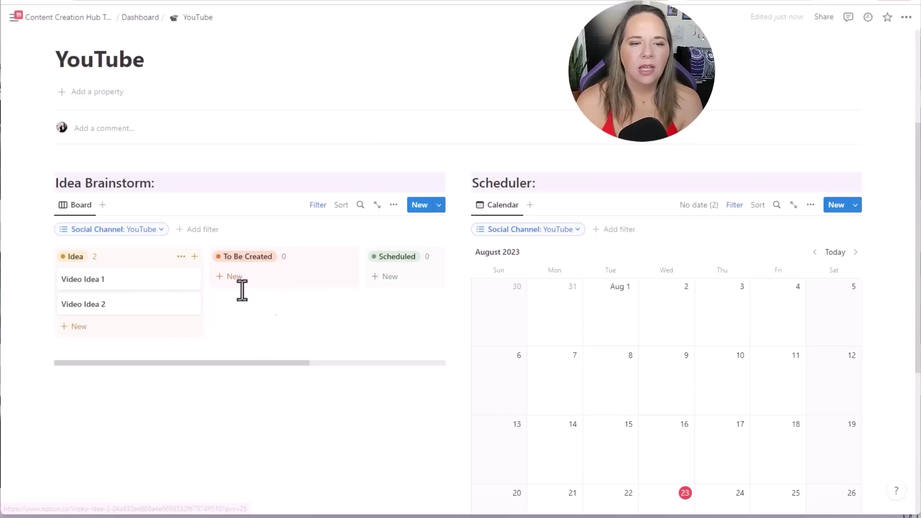
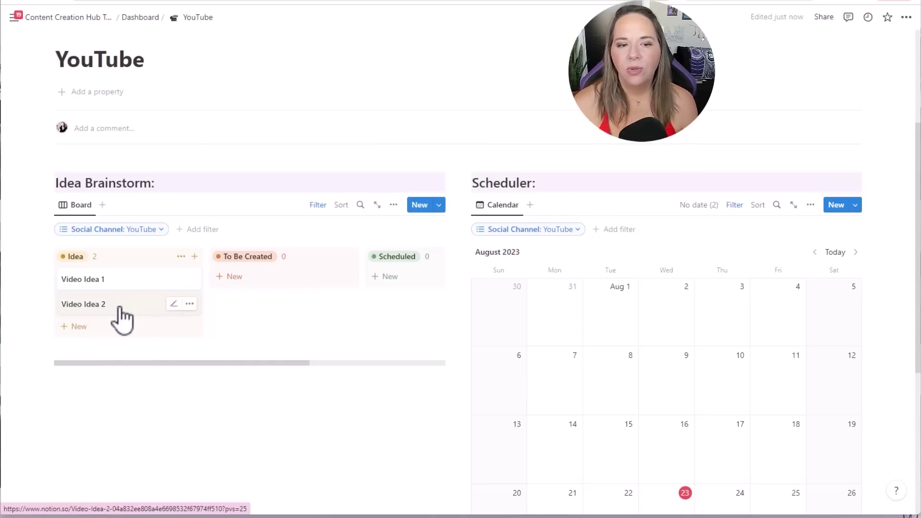
# Move the Video Idea 2 card to To Be Created and apply the Video Template to its page.
pyautogui.moveTo(120, 316); pyautogui.dragTo(261, 290)
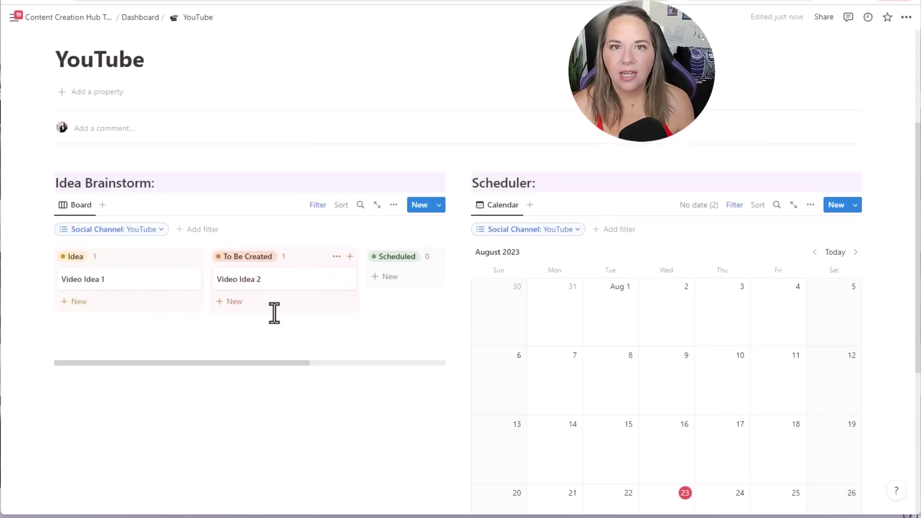
pyautogui.click(262, 290)
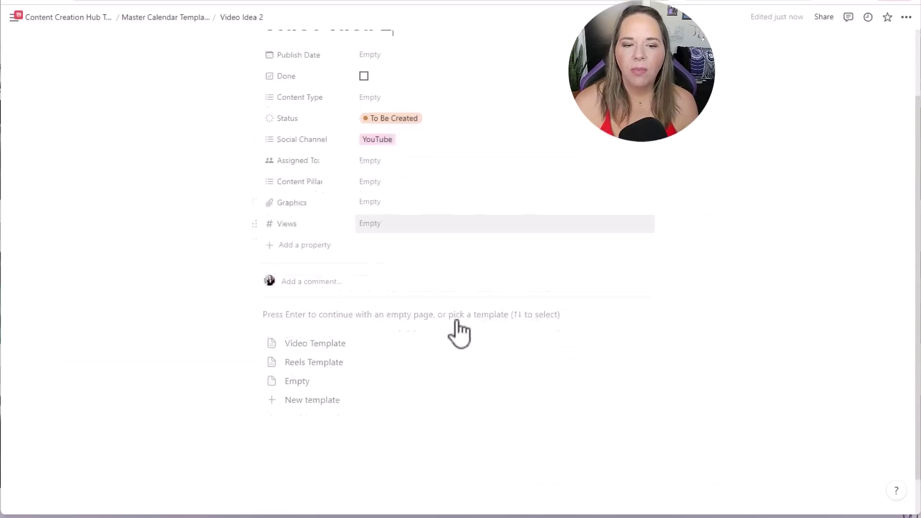
pyautogui.scroll(-3, 311, 311)
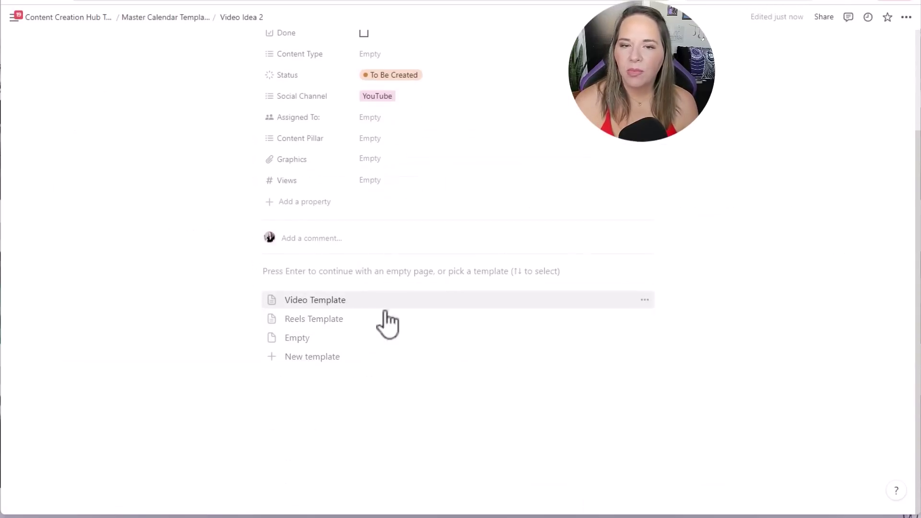
pyautogui.click(335, 300)
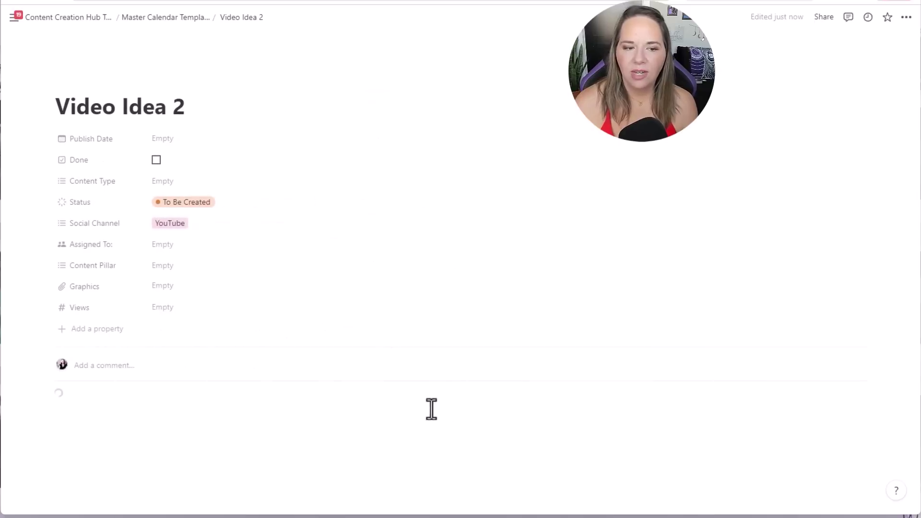
# Look through the template sections on the Video Idea 2 page, from Titles to Video Outline, and return to the YouTube page.
pyautogui.scroll(-5, 397, 384)
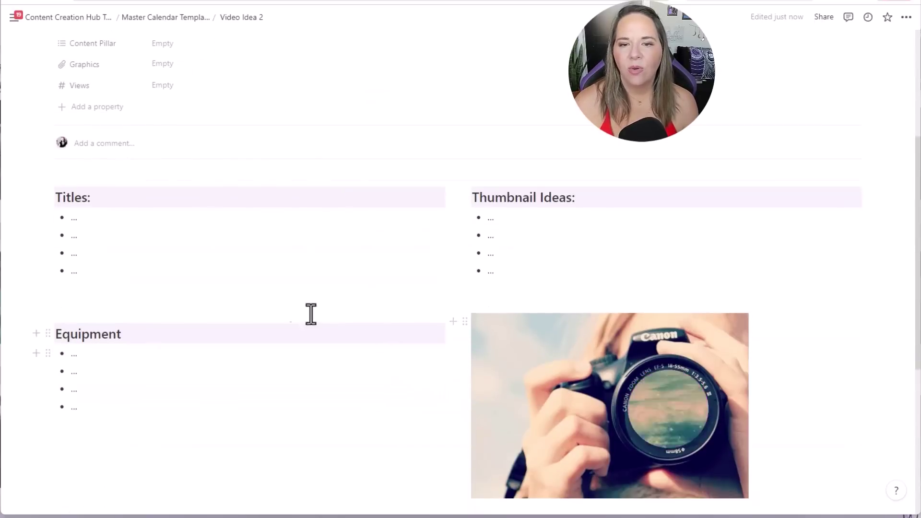
pyautogui.scroll(-4, 381, 382)
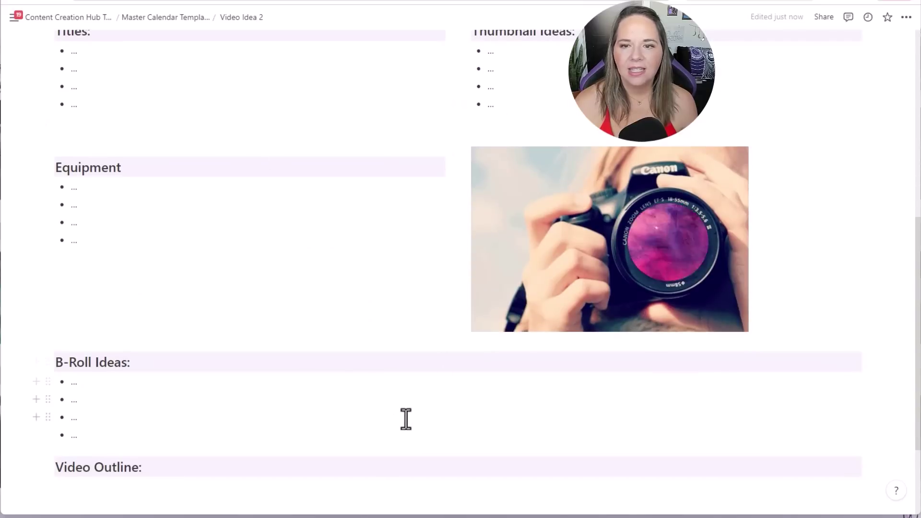
pyautogui.scroll(-2, 406, 419)
pyautogui.scroll(9, 406, 419)
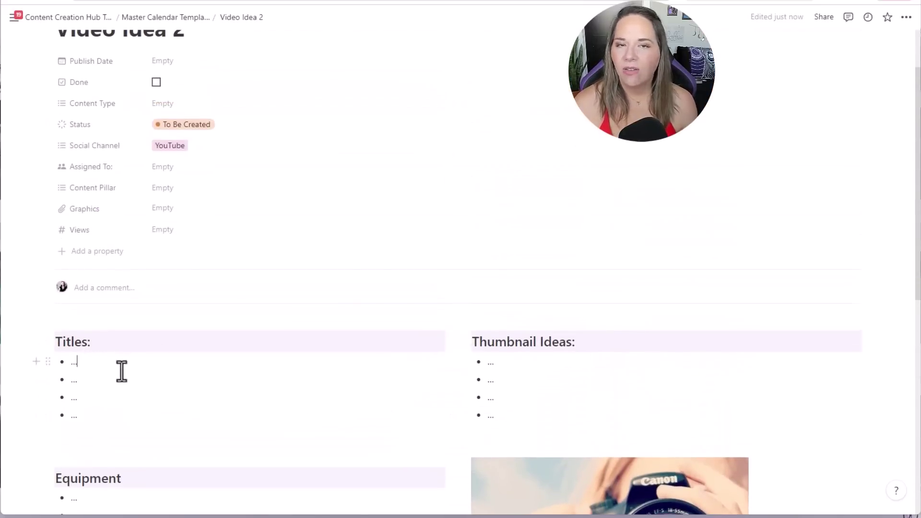
pyautogui.click(123, 371)
pyautogui.scroll(2, 214, 379)
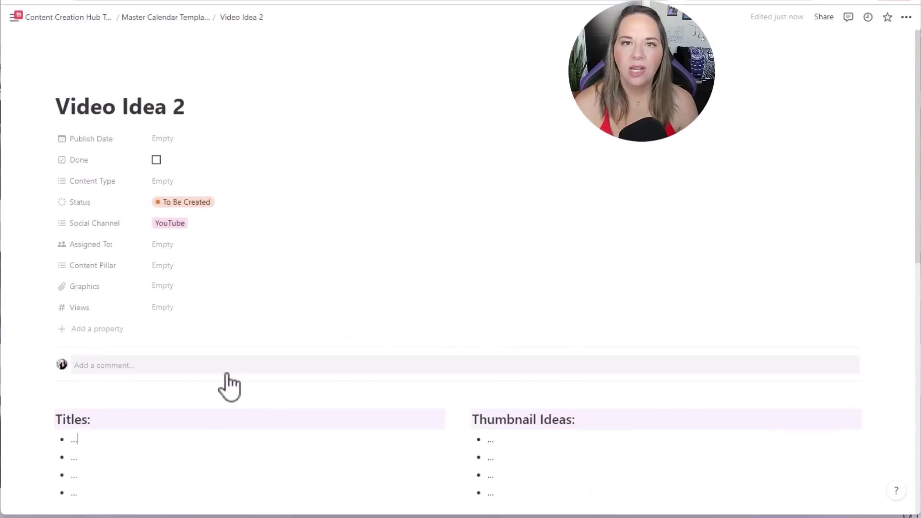
pyautogui.scroll(-3, 395, 388)
pyautogui.scroll(1, 275, 340)
pyautogui.scroll(1, 275, 341)
pyautogui.click(5, 1)
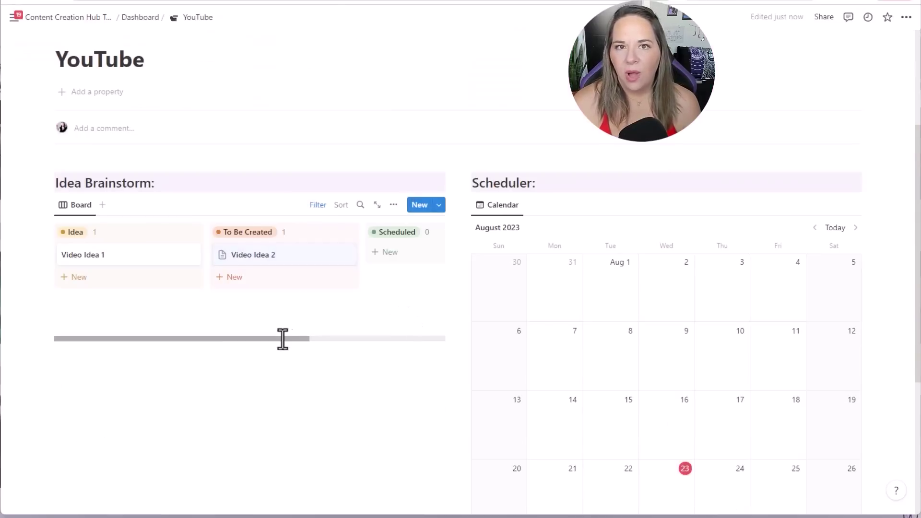
# Place Video Idea 2 on August 27 in the Scheduler calendar and move its board card to Scheduled.
pyautogui.moveTo(283, 339); pyautogui.dragTo(319, 343)
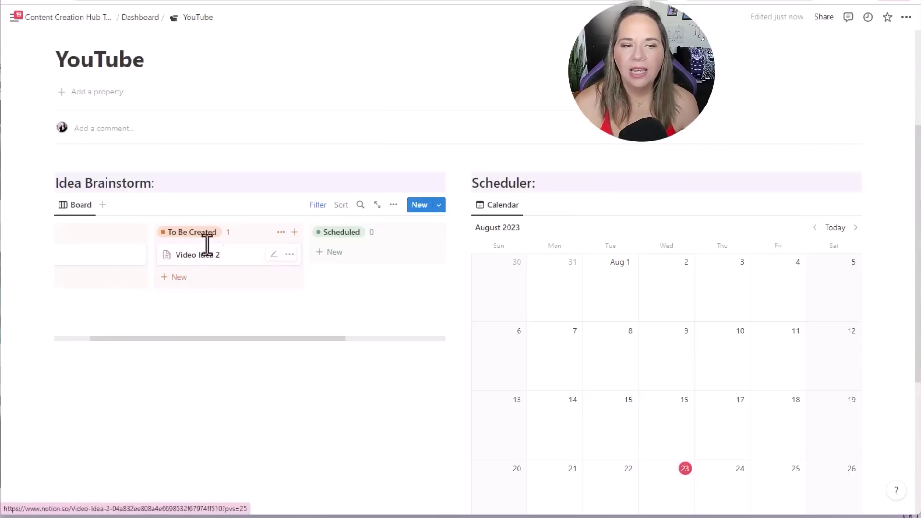
pyautogui.moveTo(211, 266)
pyautogui.mouseDown()
pyautogui.moveTo(288, 323)
pyautogui.moveTo(770, 376)
pyautogui.moveTo(220, 267)
pyautogui.mouseUp()
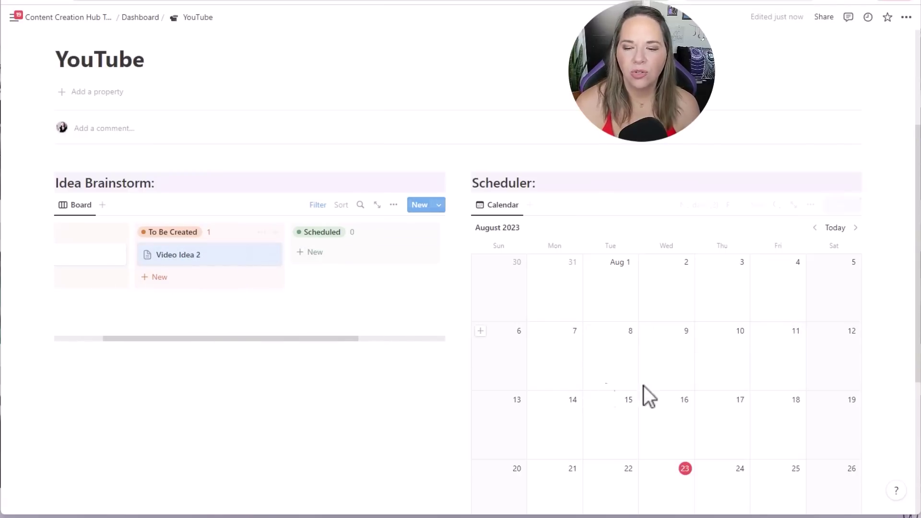
pyautogui.scroll(-3, 623, 386)
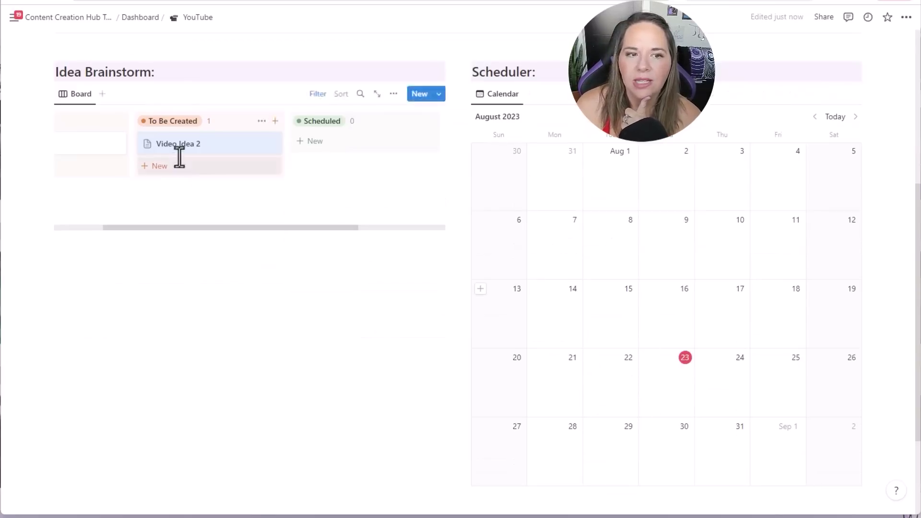
pyautogui.moveTo(182, 150); pyautogui.dragTo(490, 433)
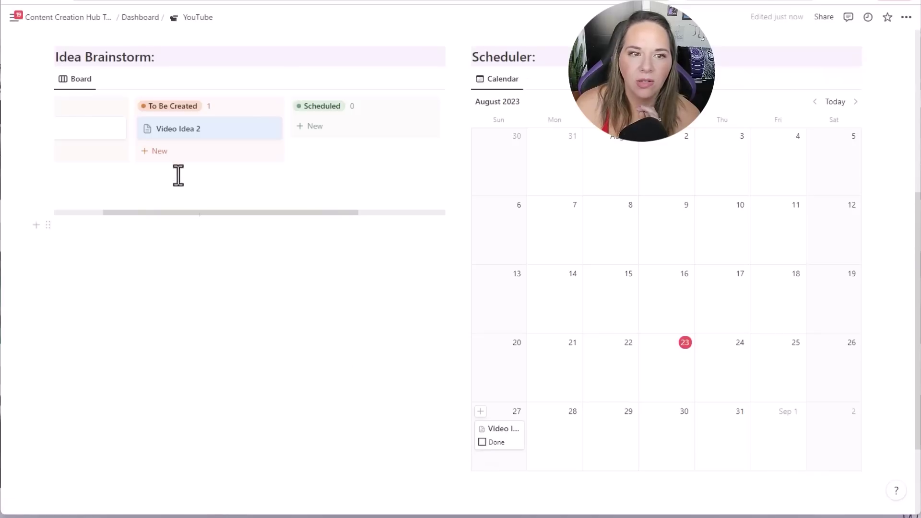
pyautogui.moveTo(187, 139); pyautogui.dragTo(338, 153)
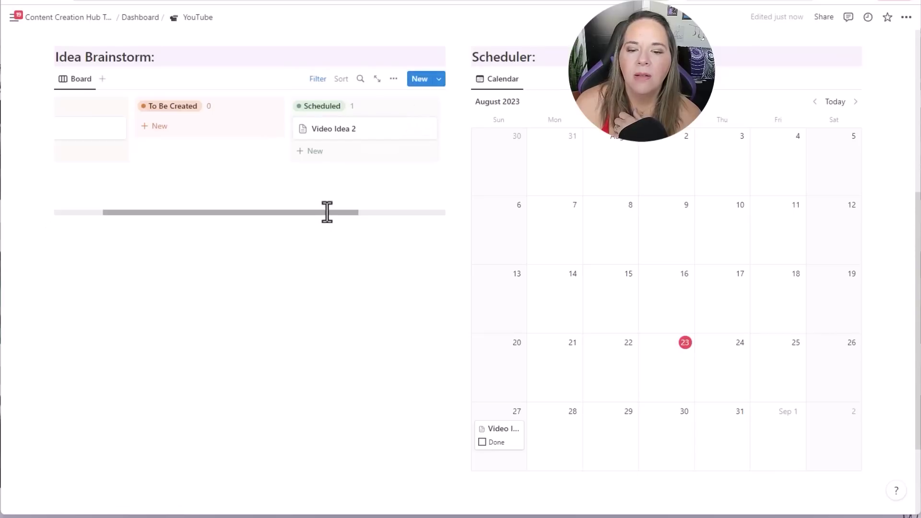
# Set the Status of the August 27 calendar entry to Outlining on its page and return to the YouTube page.
pyautogui.click(504, 432)
pyautogui.scroll(-10, 354, 370)
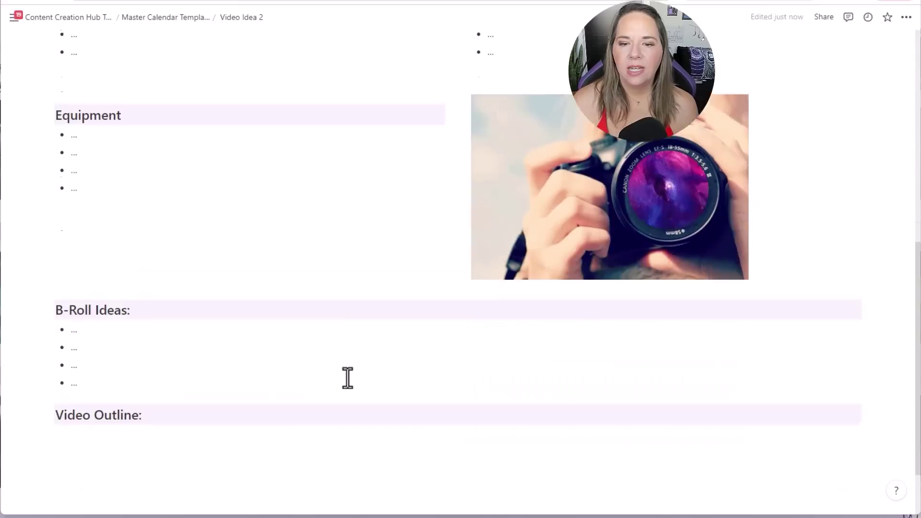
pyautogui.scroll(10, 346, 376)
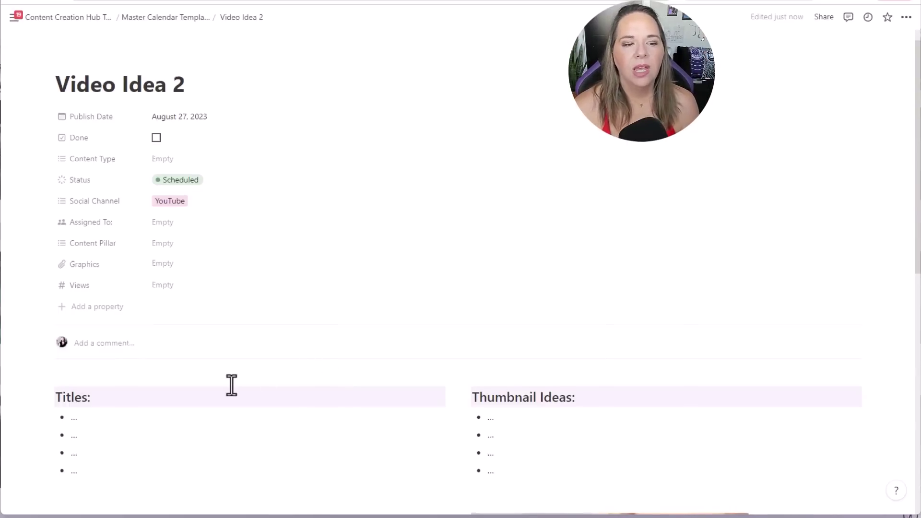
pyautogui.scroll(-3, 206, 357)
pyautogui.scroll(3, 210, 355)
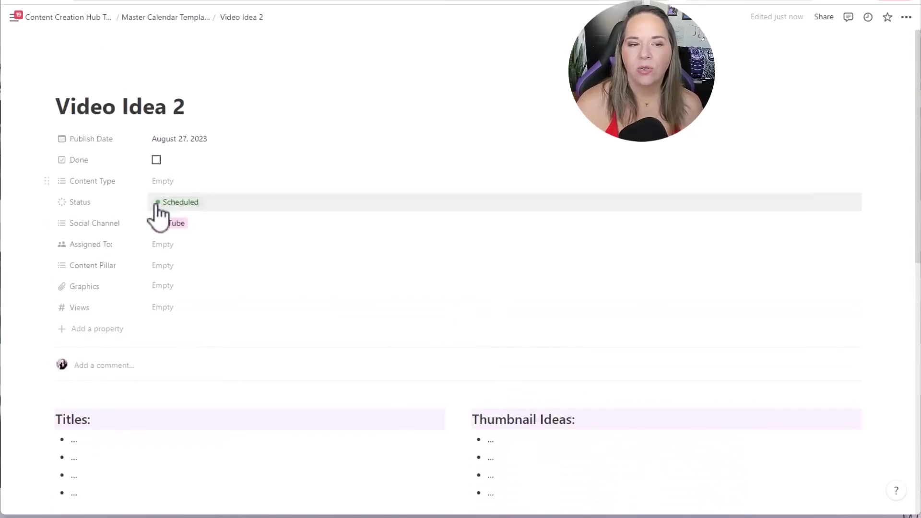
pyautogui.click(178, 202)
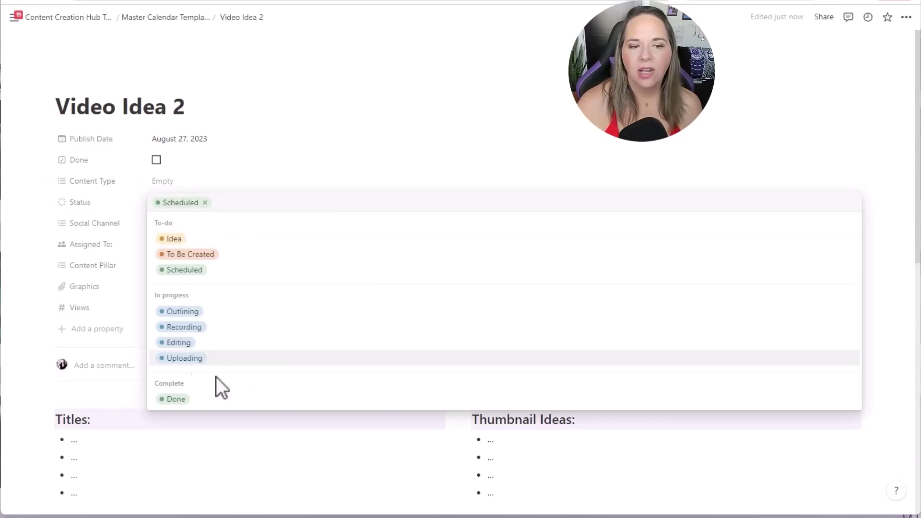
pyautogui.click(208, 313)
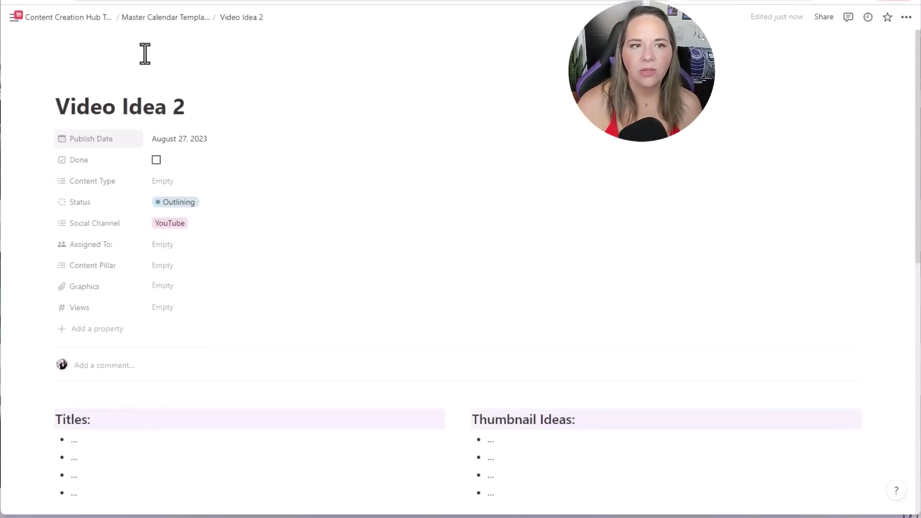
pyautogui.click(27, 4)
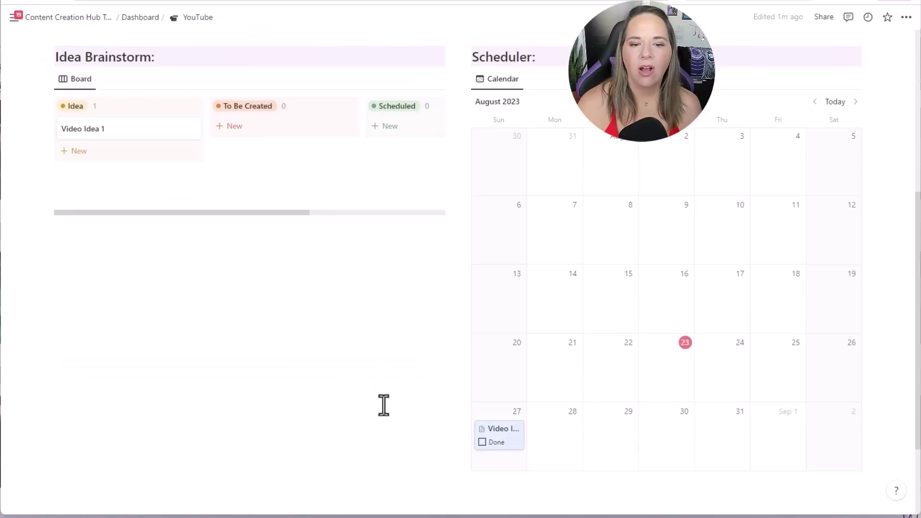
# Check the board's hidden status groups and look over the Idea Brainstorm and Scheduler views.
pyautogui.moveTo(292, 214); pyautogui.dragTo(434, 210)
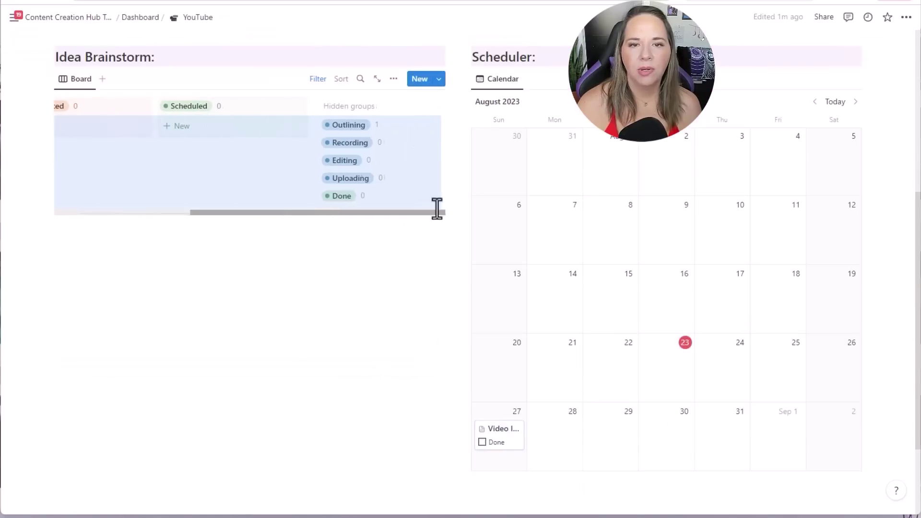
pyautogui.moveTo(294, 211); pyautogui.dragTo(312, 186)
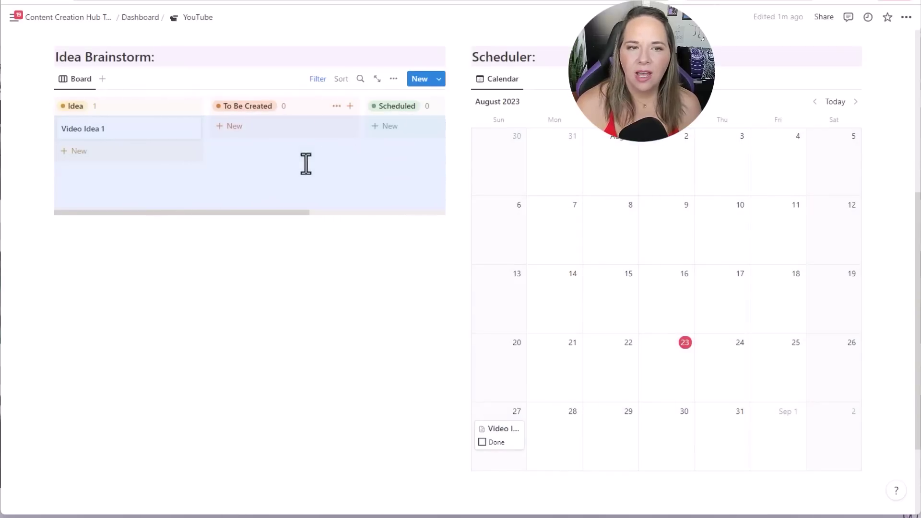
pyautogui.click(297, 170)
pyautogui.scroll(-1, 895, 339)
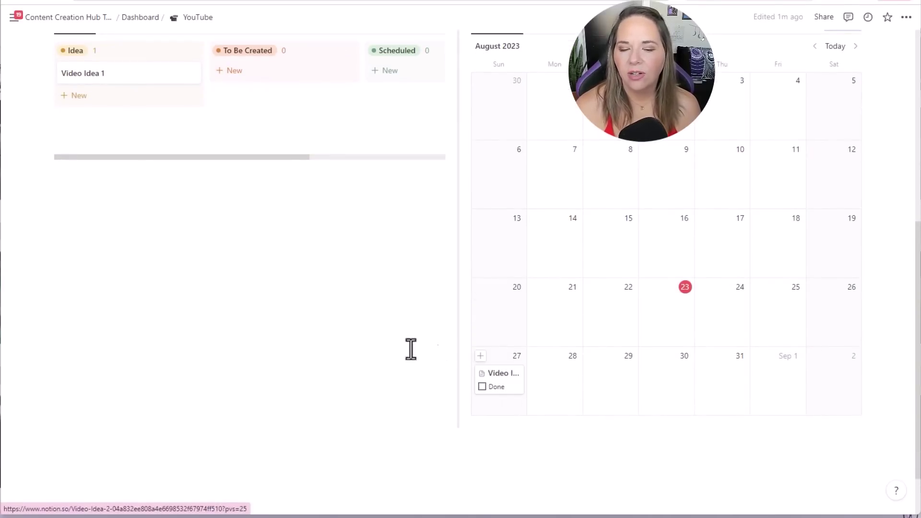
pyautogui.scroll(5, 329, 299)
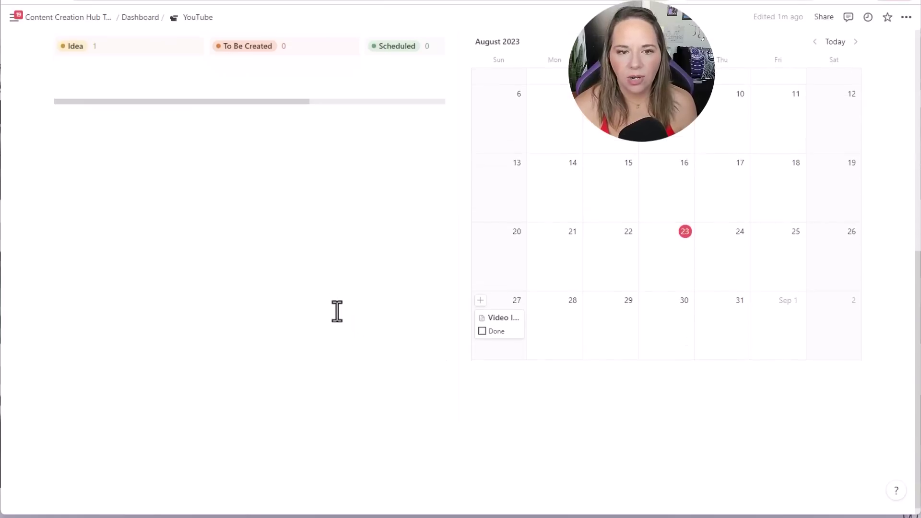
pyautogui.scroll(-5, 214, 401)
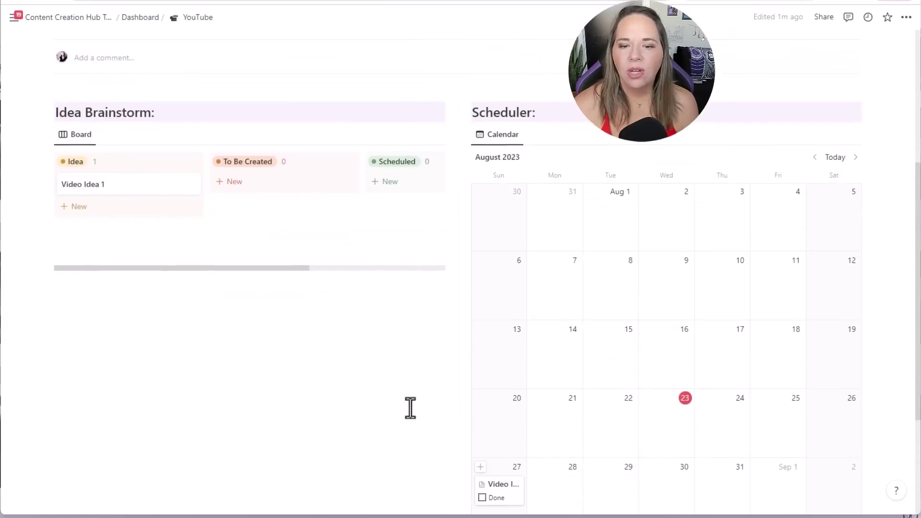
# Return from the YouTube page to the Content Creation Hub Template page.
pyautogui.click(145, 384)
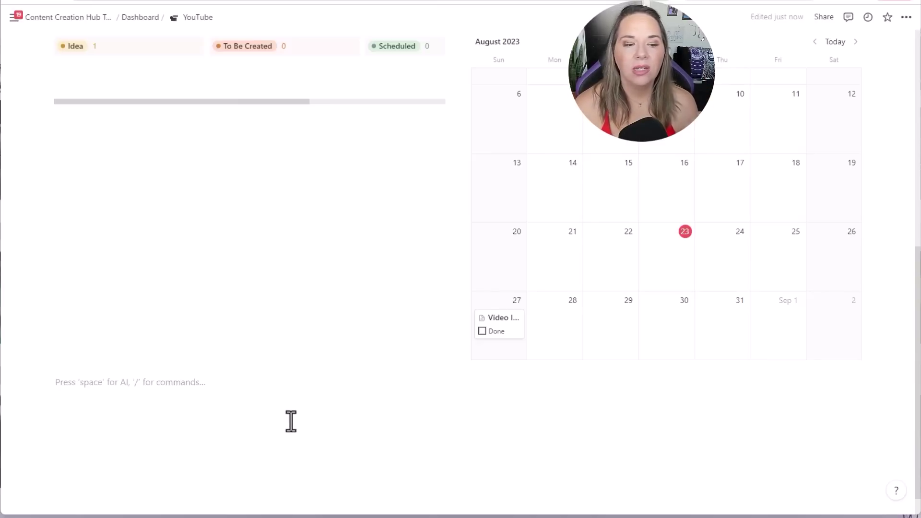
pyautogui.scroll(8, 287, 421)
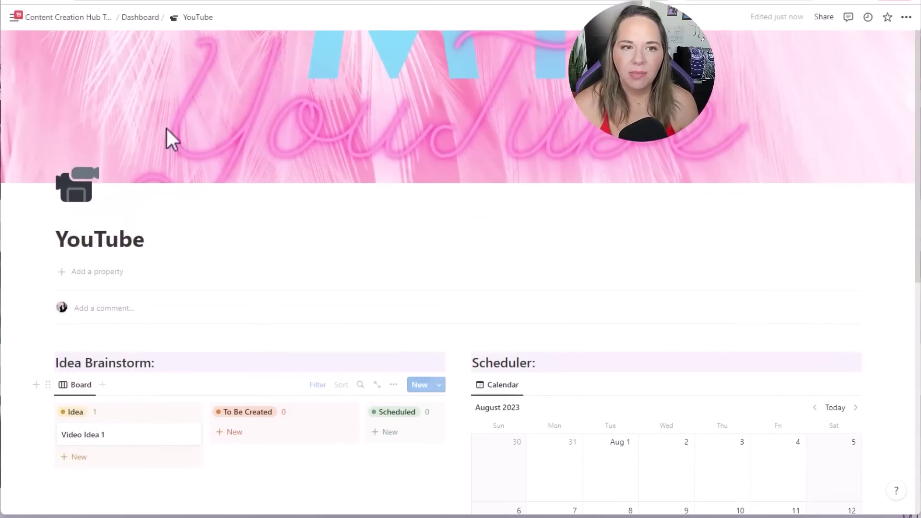
pyautogui.click(17, 3)
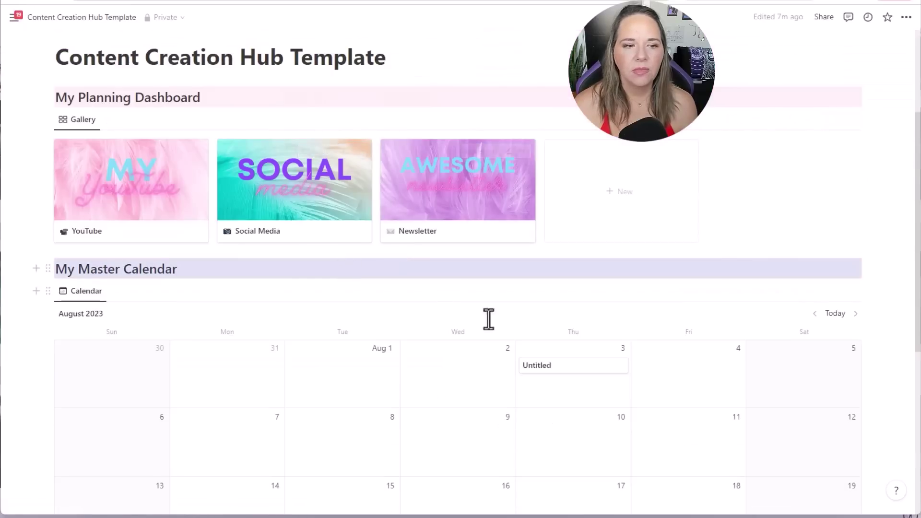
# Reopen the YouTube page from the planning dashboard and widen the Idea Brainstorm column beside the Scheduler.
pyautogui.click(125, 202)
pyautogui.scroll(-7, 695, 397)
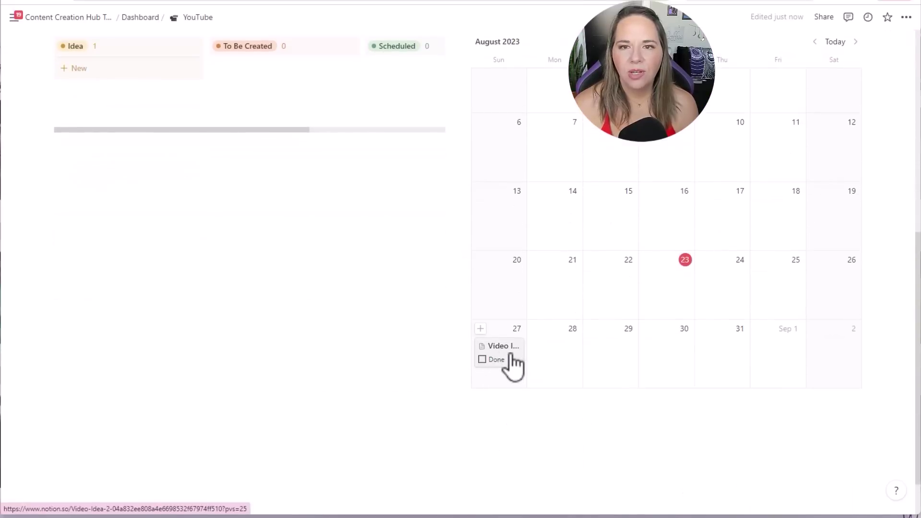
pyautogui.scroll(5, 493, 416)
pyautogui.moveTo(456, 249); pyautogui.dragTo(494, 279)
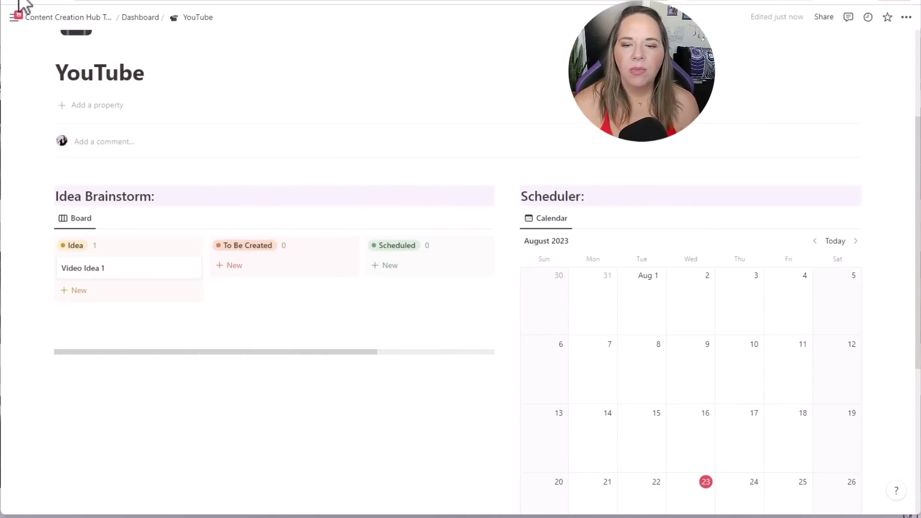
# Go back to the Content Creation Hub Template page and examine the entries scheduled in My Master Calendar.
pyautogui.click(33, 17)
pyautogui.scroll(-3, 633, 245)
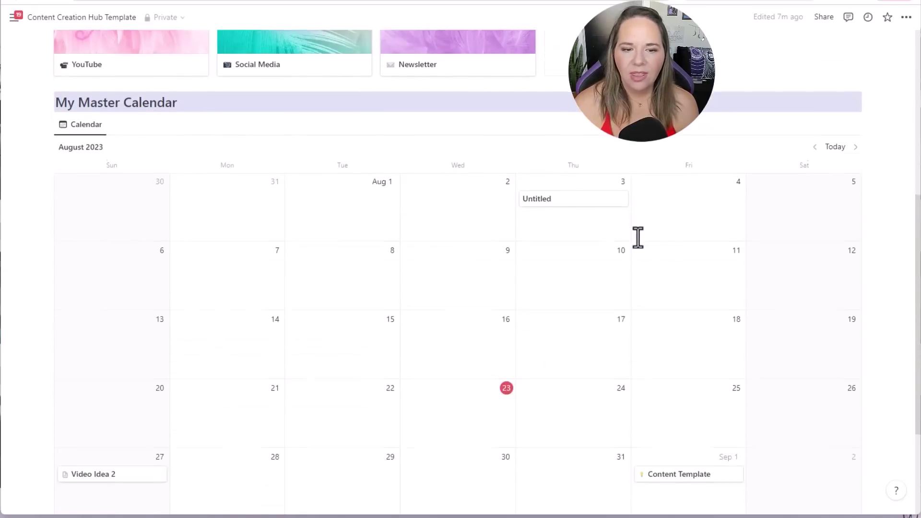
pyautogui.scroll(-2, 637, 238)
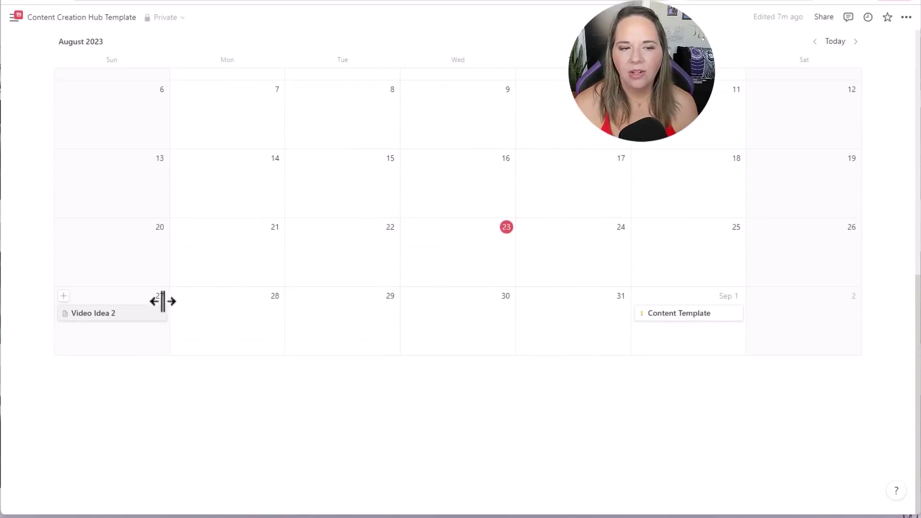
pyautogui.scroll(3, 103, 422)
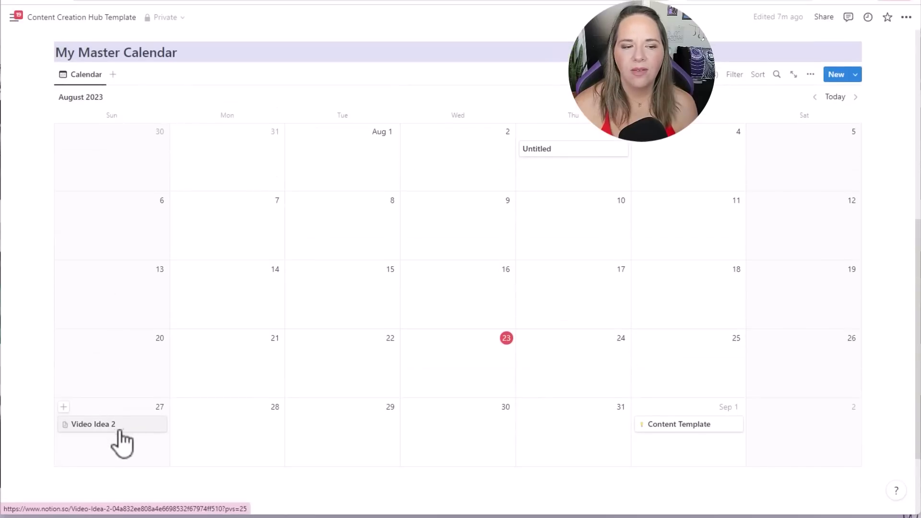
pyautogui.scroll(2, 187, 410)
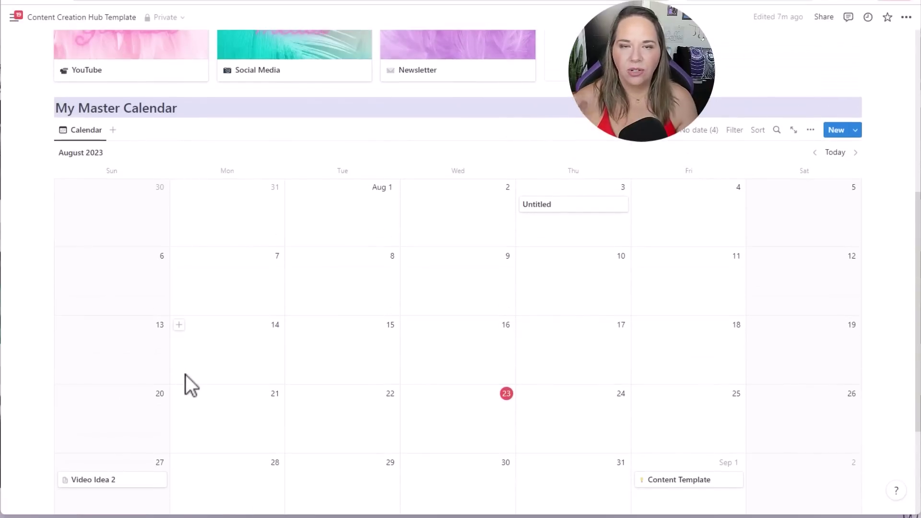
pyautogui.scroll(-2, 217, 366)
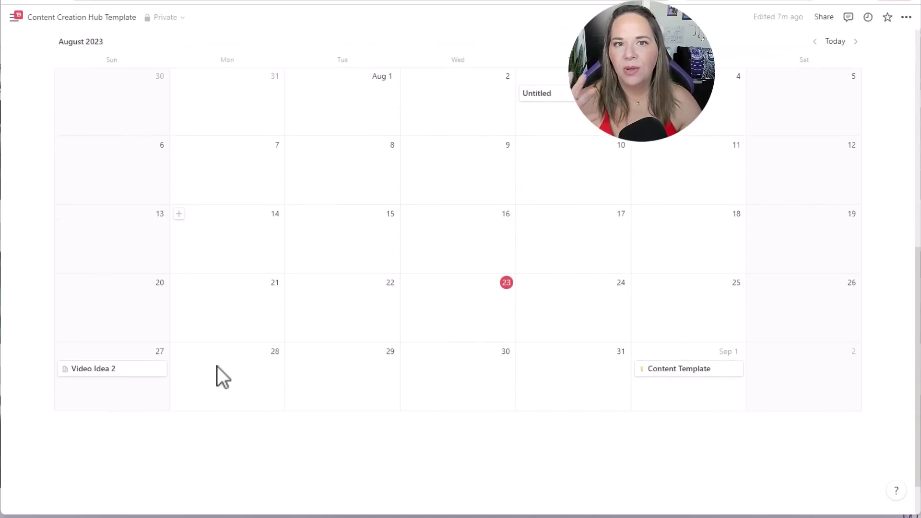
pyautogui.scroll(3, 269, 358)
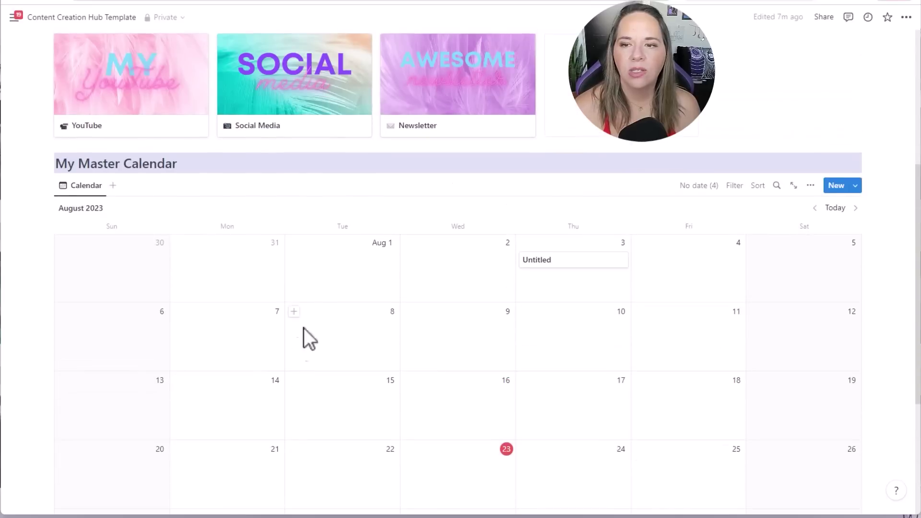
# Show the Done, Social Channel and Status properties on the entries of My Master Calendar.
pyautogui.click(811, 188)
pyautogui.click(823, 275)
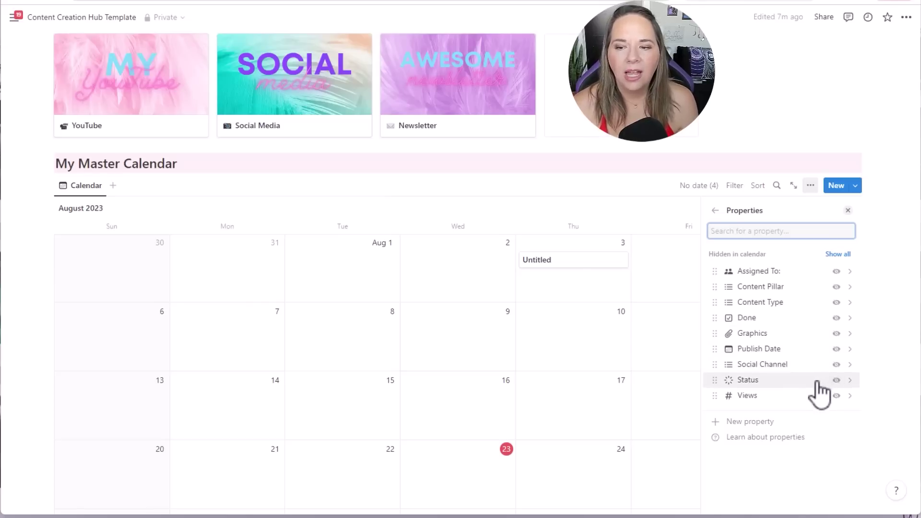
pyautogui.click(836, 318)
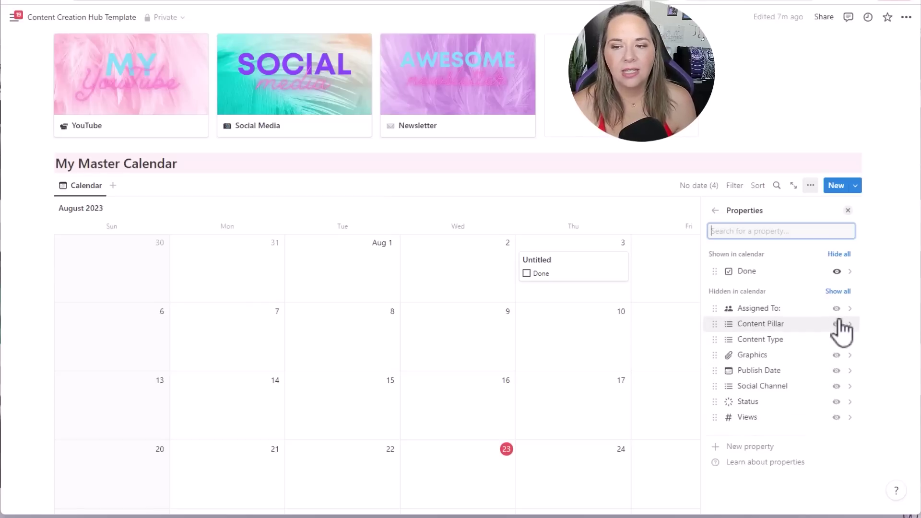
pyautogui.click(837, 386)
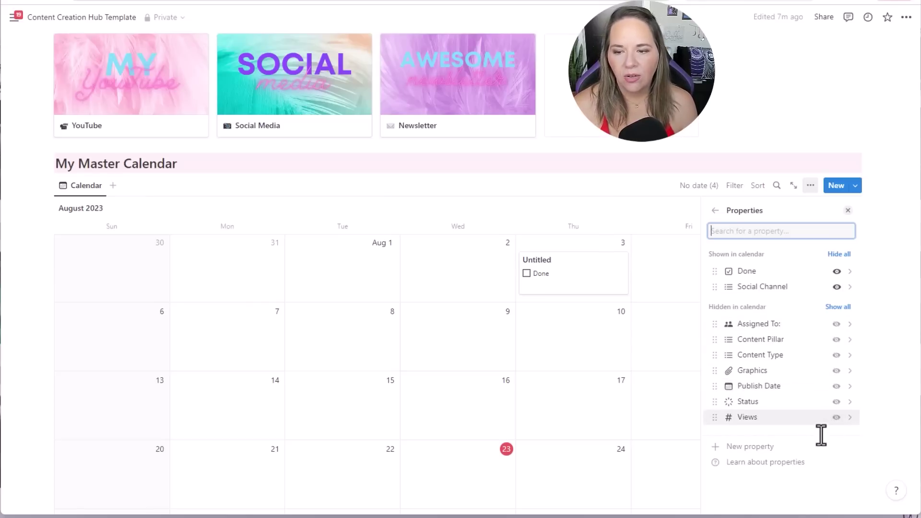
pyautogui.click(836, 402)
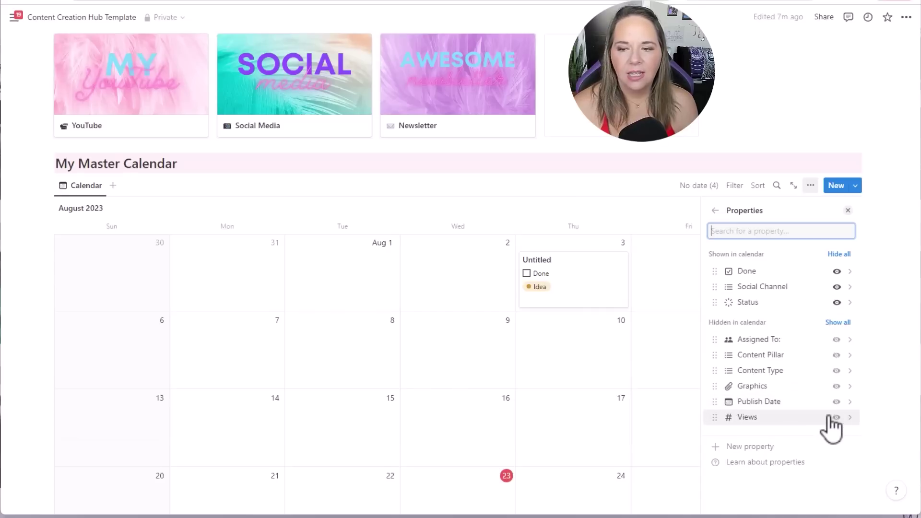
pyautogui.click(605, 208)
# Mark the Video Idea 2 entry on August 27 as done in My Master Calendar.
pyautogui.scroll(-1, 628, 381)
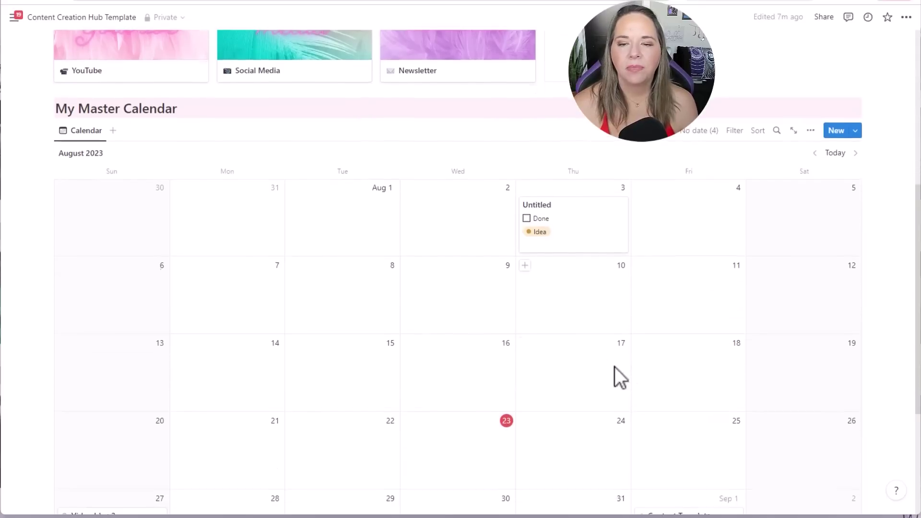
pyautogui.scroll(-4, 600, 372)
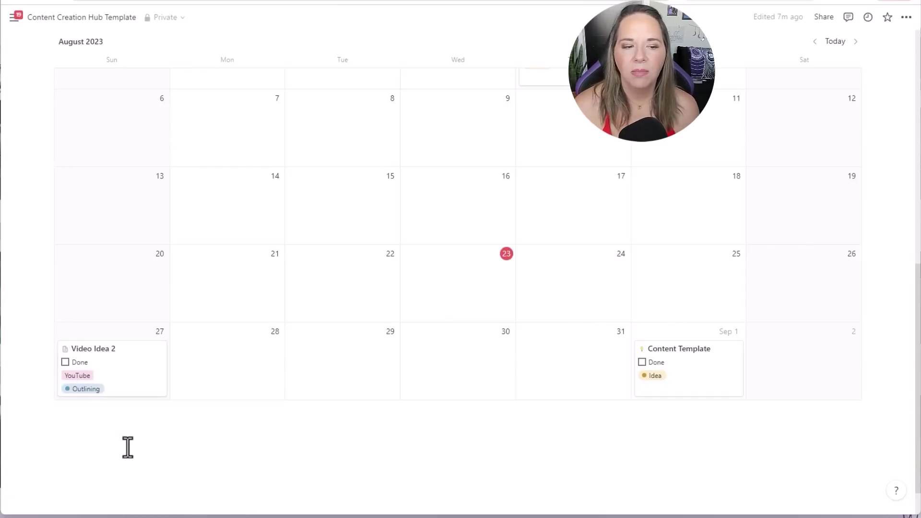
pyautogui.click(65, 362)
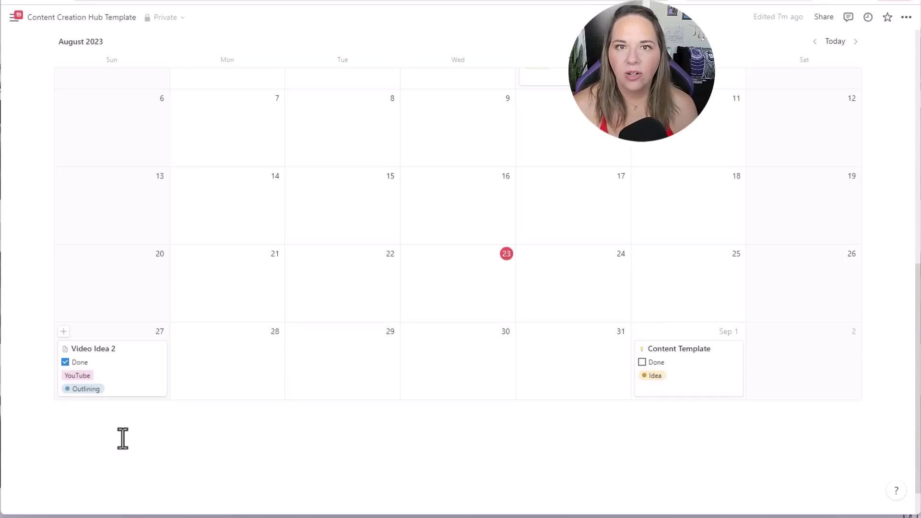
# Open the Social Media page from the My Planning Dashboard gallery.
pyautogui.scroll(2, 206, 427)
pyautogui.scroll(-3, 205, 435)
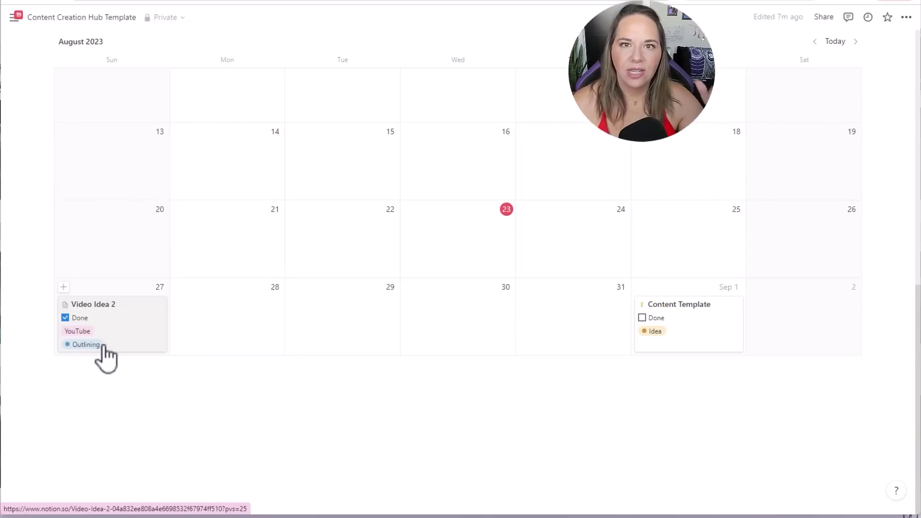
pyautogui.scroll(8, 400, 386)
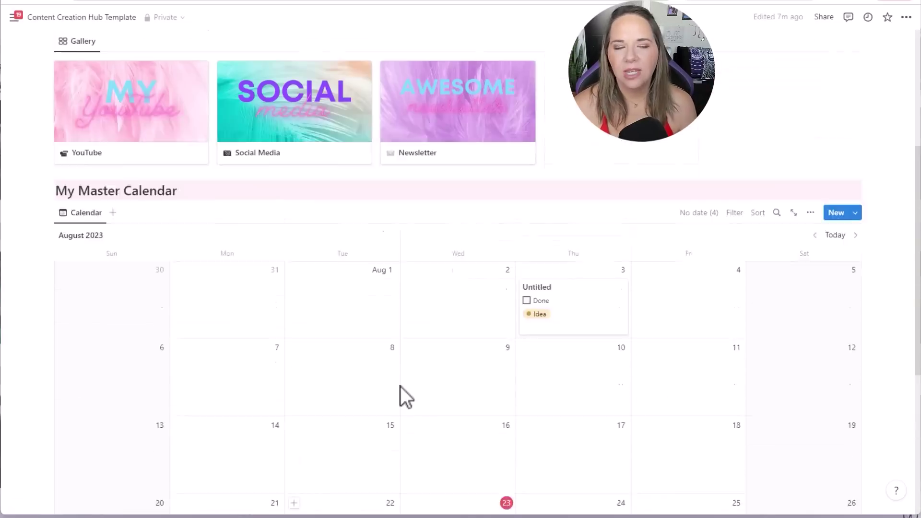
pyautogui.scroll(3, 394, 385)
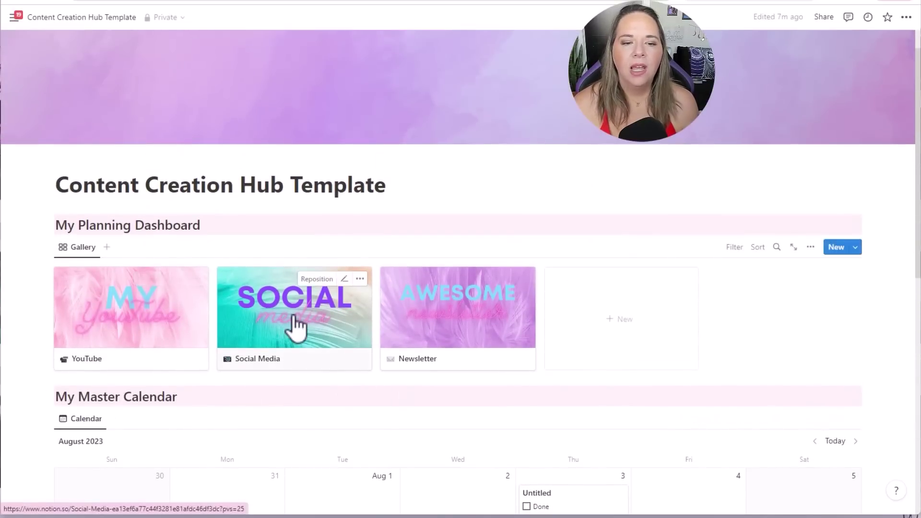
pyautogui.click(295, 328)
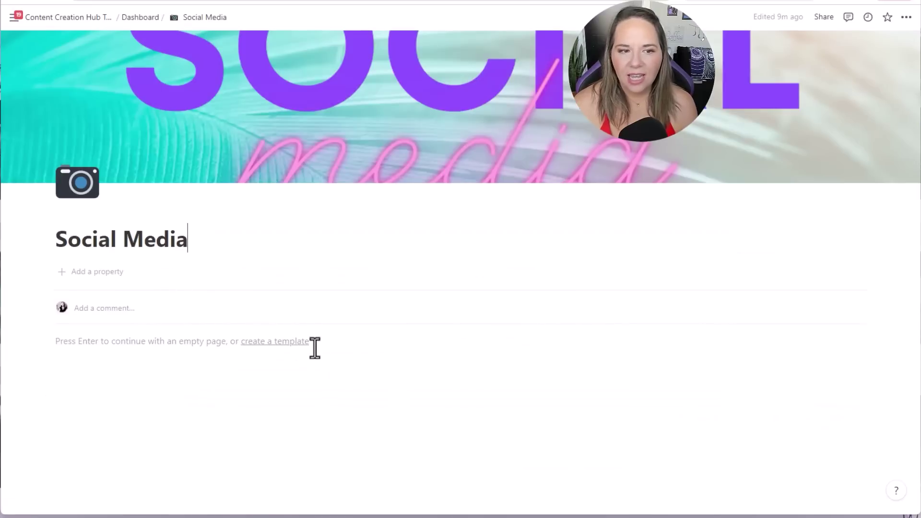
# Add a Heading 2 reading "Socials Calendar" with a light purple background to the empty Social Media page.
pyautogui.click(152, 341)
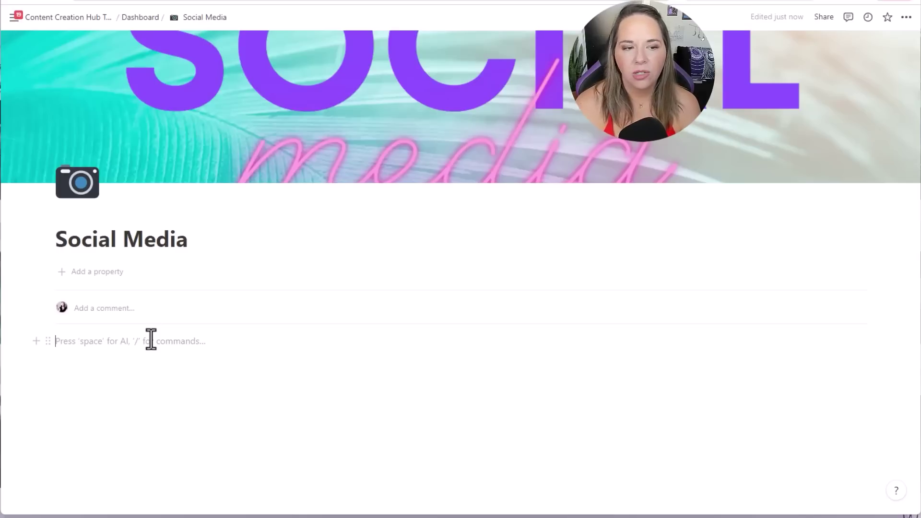
pyautogui.write('/h2')
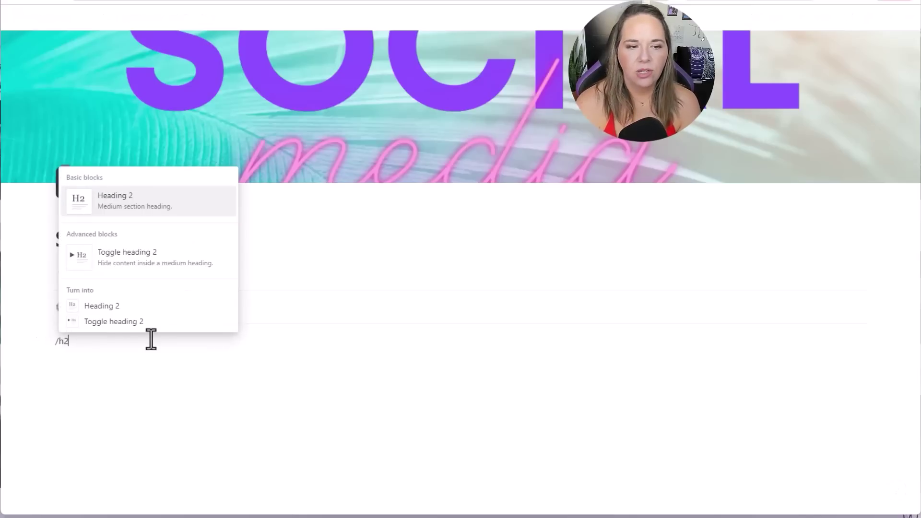
pyautogui.press('Return')
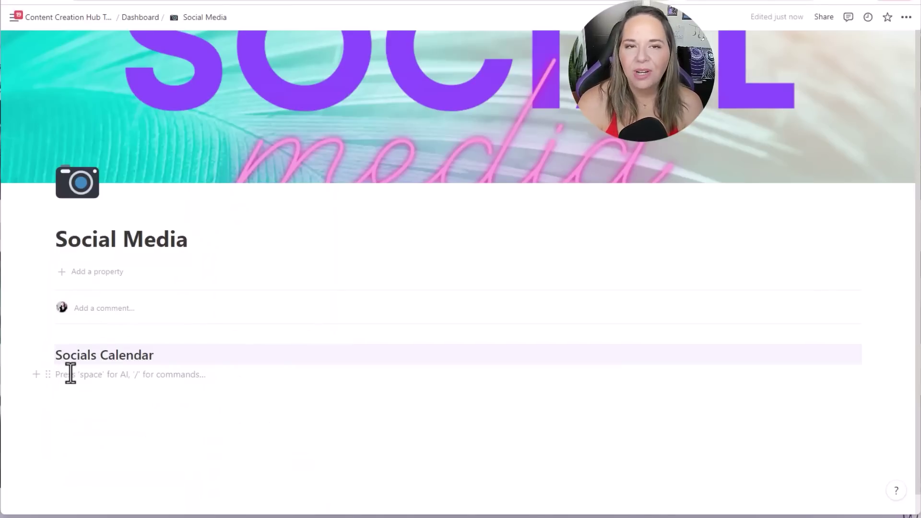
# Insert a linked view of the Master Calendar Template database below the Socials Calendar heading, copying its existing Calendar view.
pyautogui.write('/linked')
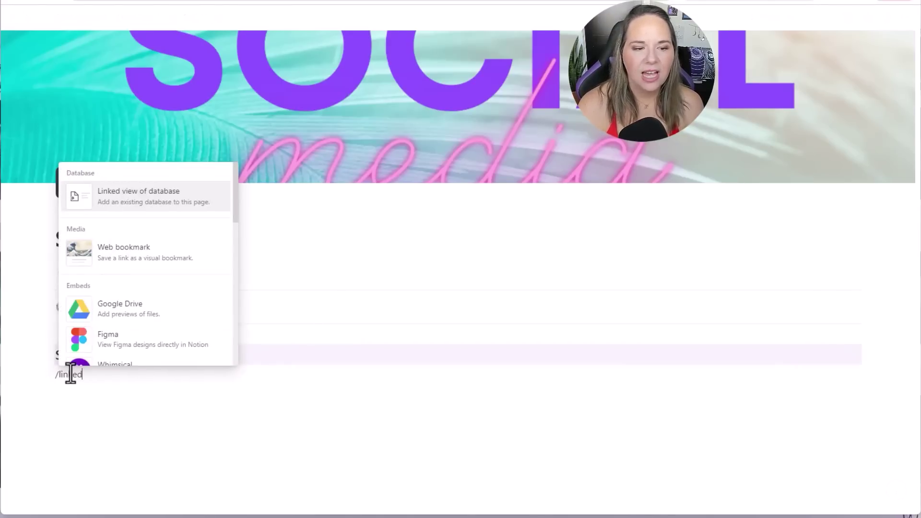
pyautogui.click(131, 196)
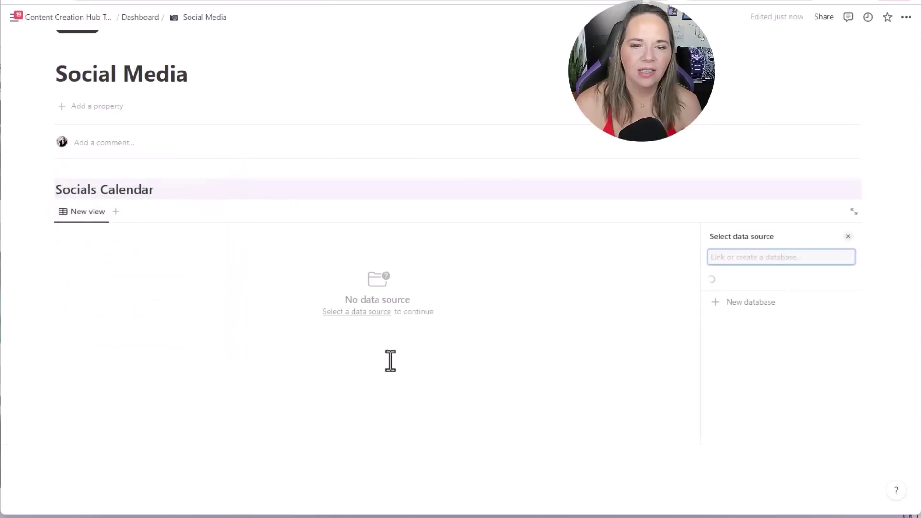
pyautogui.click(796, 283)
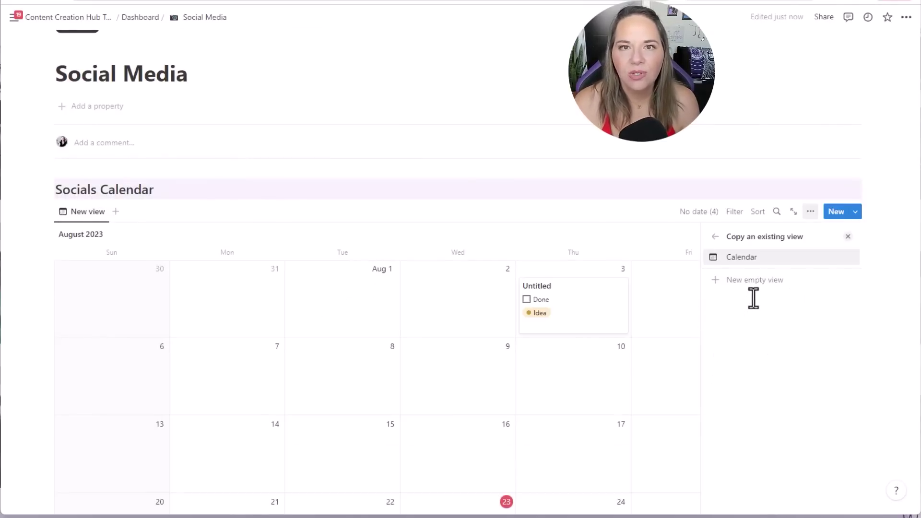
pyautogui.click(743, 263)
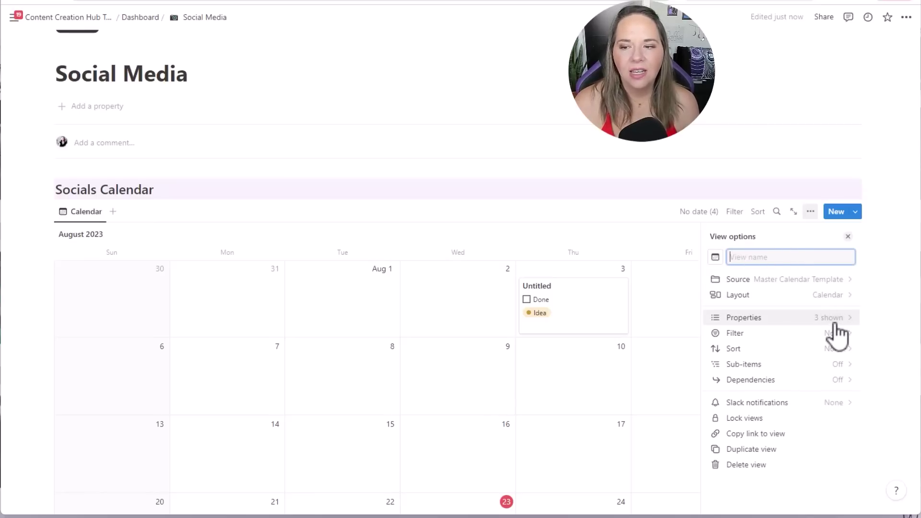
# Review which properties the Socials Calendar shows and look through its August 2023 entries.
pyautogui.click(835, 324)
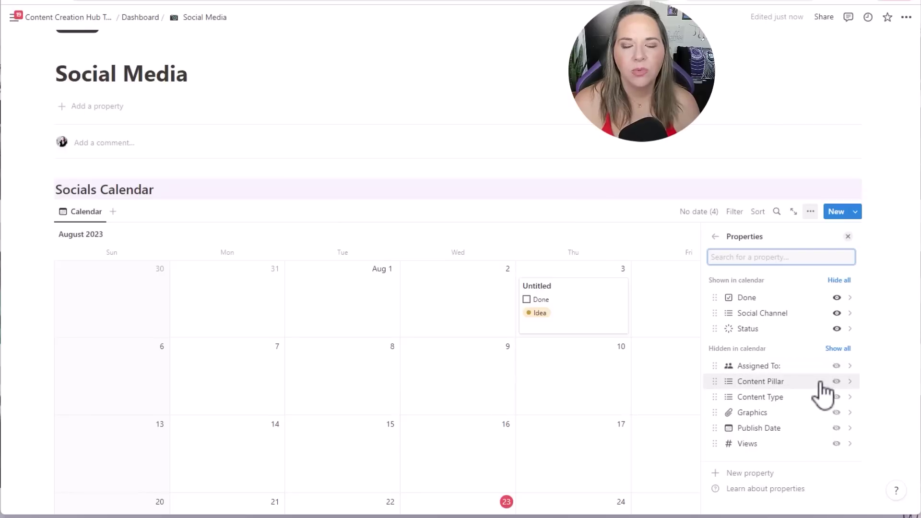
pyautogui.click(664, 245)
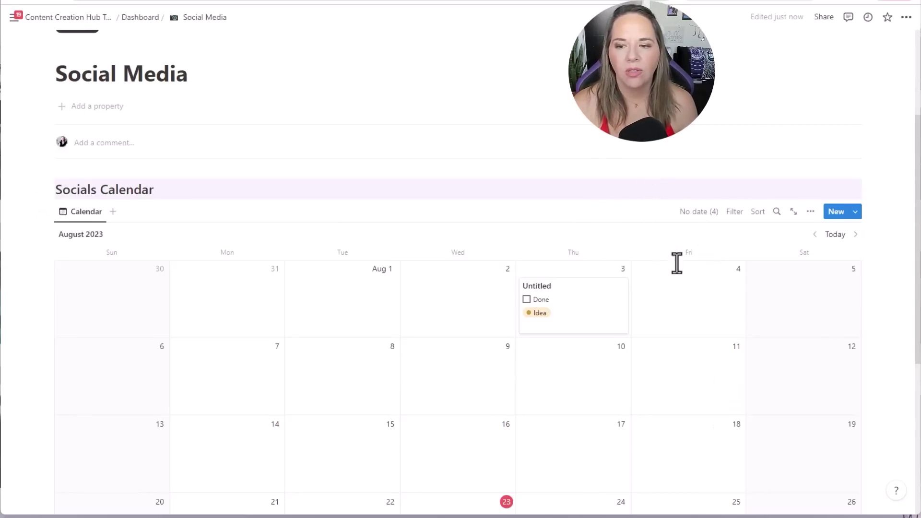
pyautogui.scroll(-3, 664, 245)
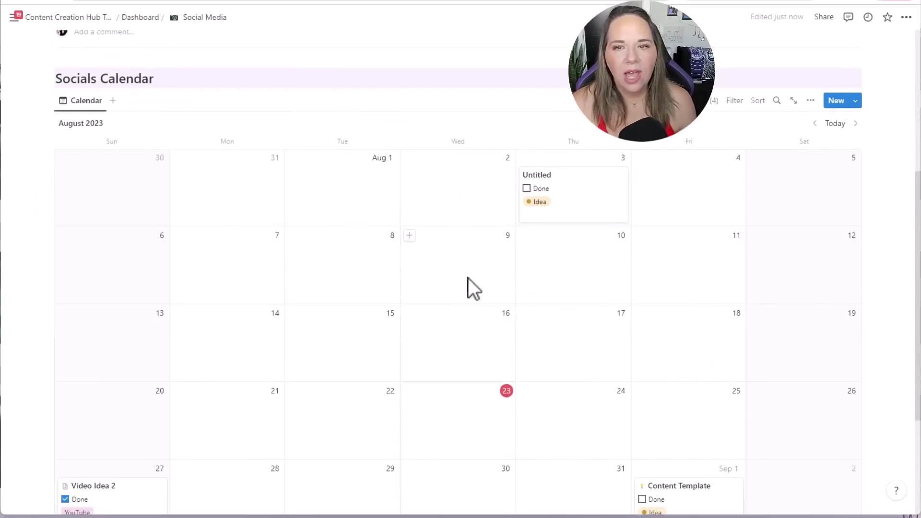
pyautogui.scroll(-2, 689, 287)
pyautogui.scroll(3, 685, 317)
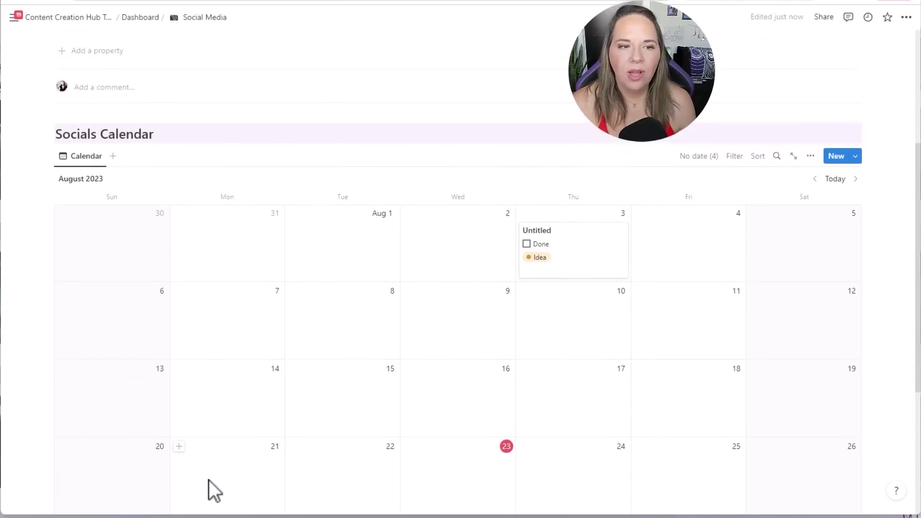
pyautogui.scroll(-4, 208, 479)
pyautogui.scroll(8, 216, 411)
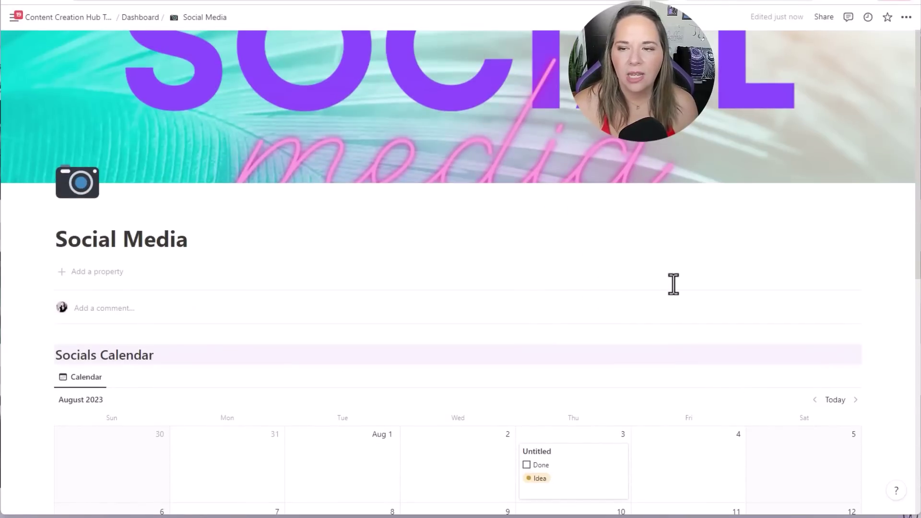
pyautogui.scroll(-2, 800, 340)
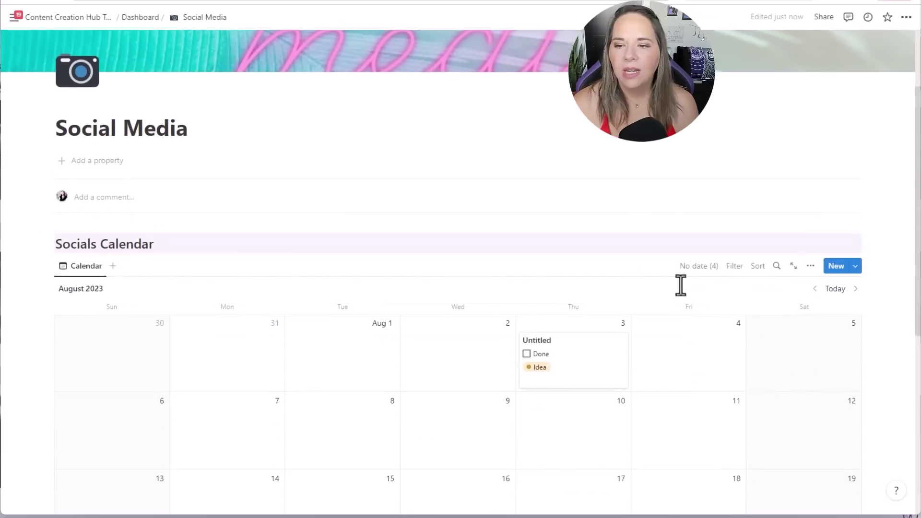
# Filter the Socials Calendar to entries whose Social Channel contains TikTok, Facebook, Instagram or Blog/Website.
pyautogui.click(734, 267)
pyautogui.click(714, 407)
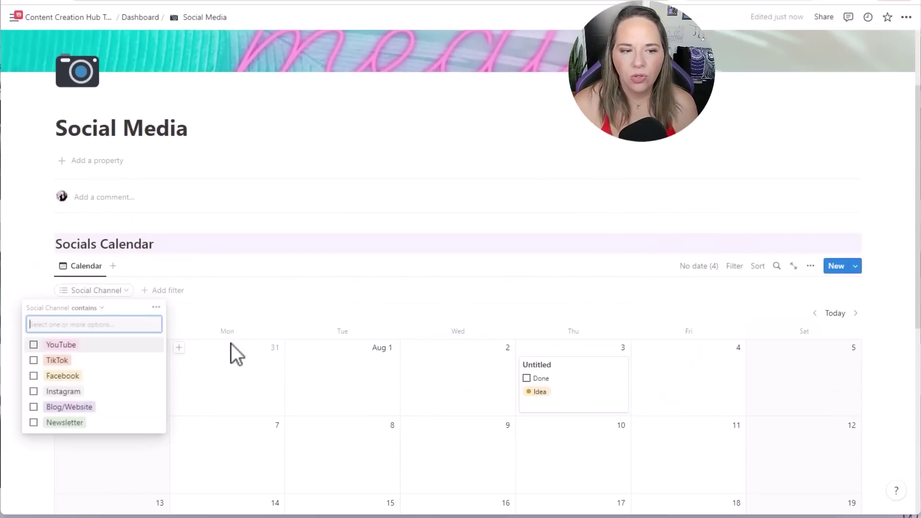
pyautogui.click(34, 360)
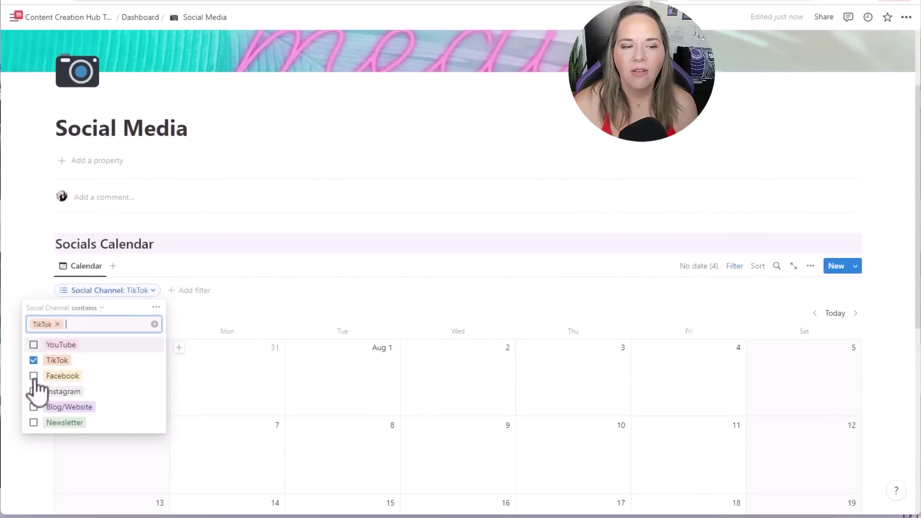
pyautogui.click(34, 376)
pyautogui.click(34, 391)
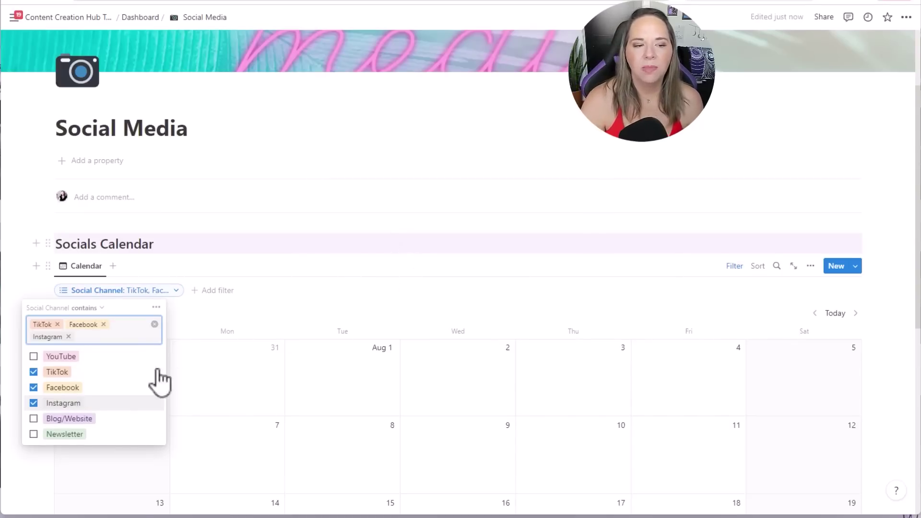
pyautogui.click(34, 418)
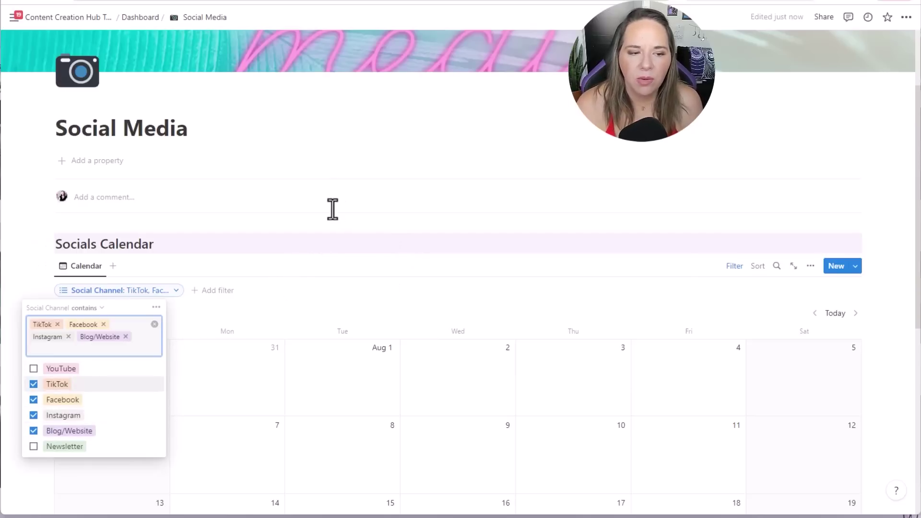
pyautogui.click(395, 361)
# Add a Heading 2 reading "Post Gallery" below the Socials Calendar, with an empty line under it.
pyautogui.scroll(-1, 359, 361)
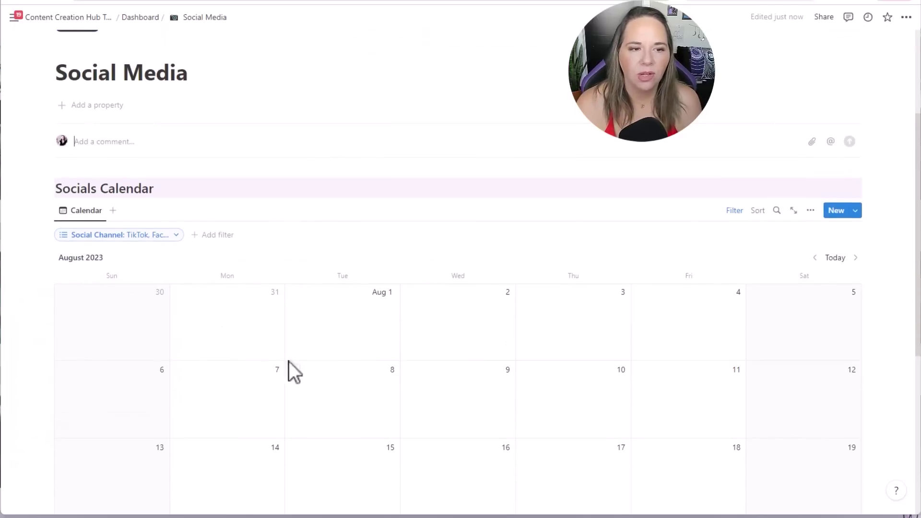
pyautogui.scroll(-6, 255, 362)
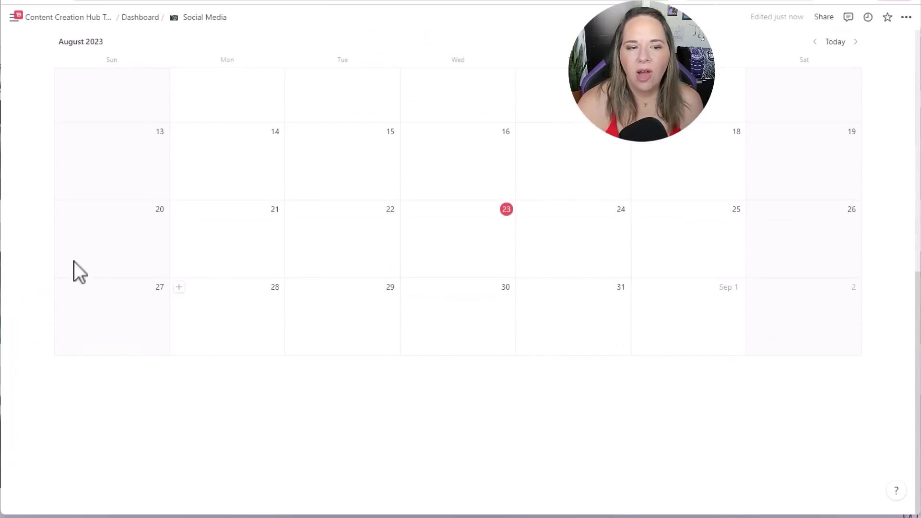
pyautogui.scroll(8, 378, 393)
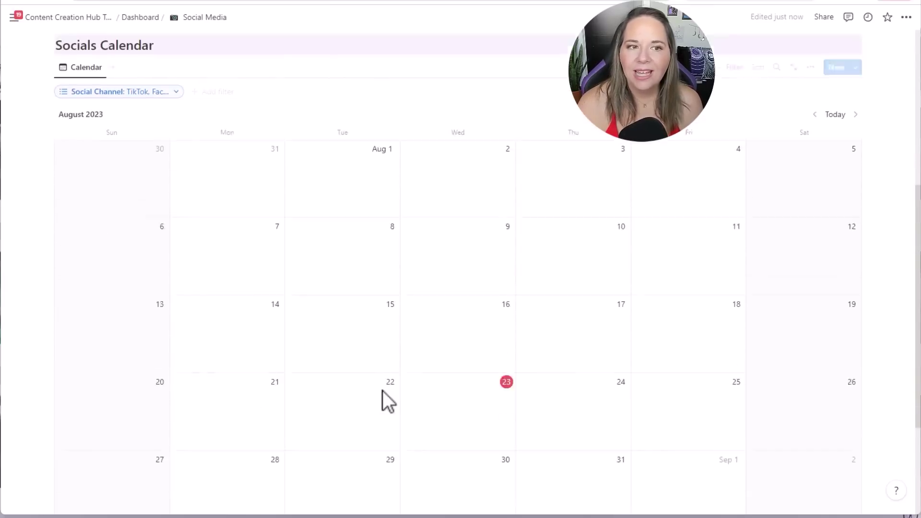
pyautogui.scroll(-9, 292, 323)
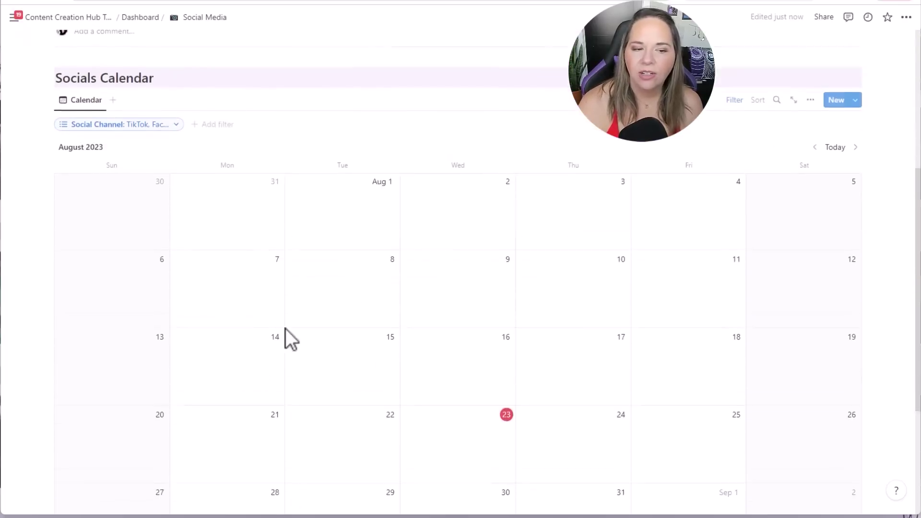
pyautogui.click(154, 380)
pyautogui.write('/h2')
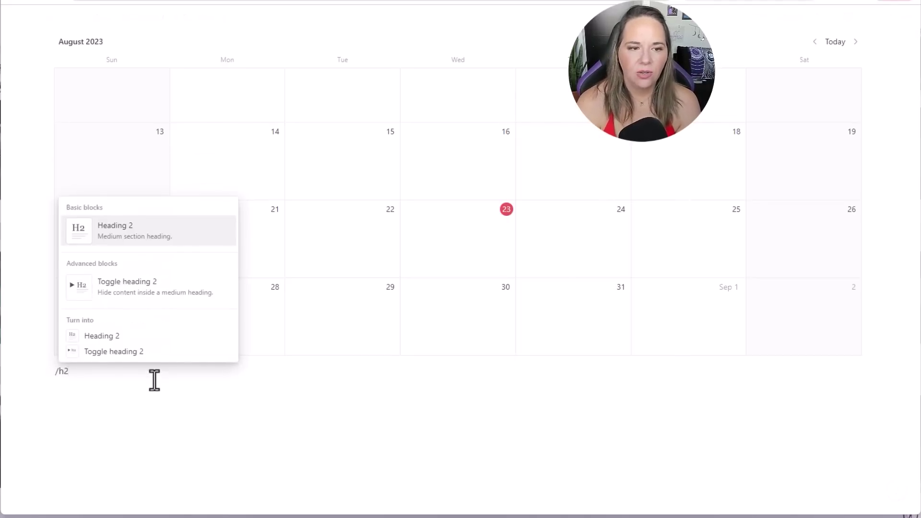
pyautogui.press('Return')
pyautogui.write('Ga')
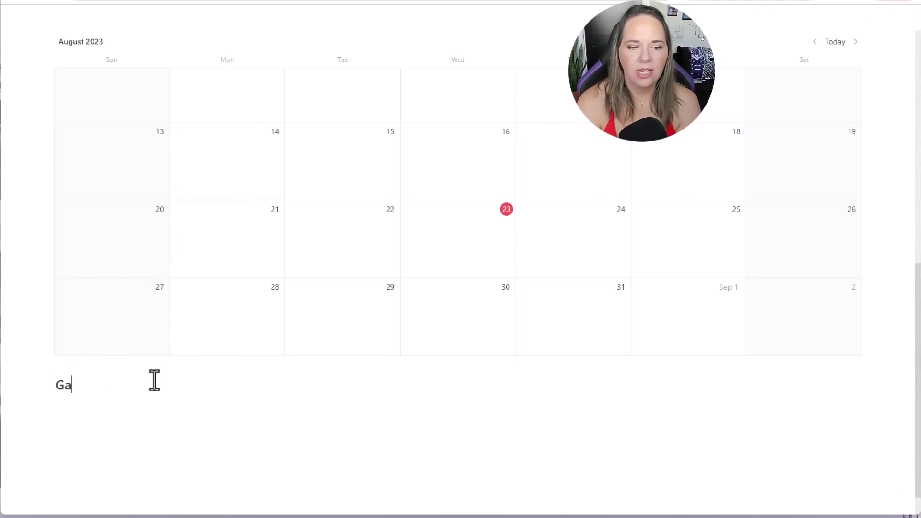
pyautogui.press('BackSpace')
pyautogui.press('BackSpace')
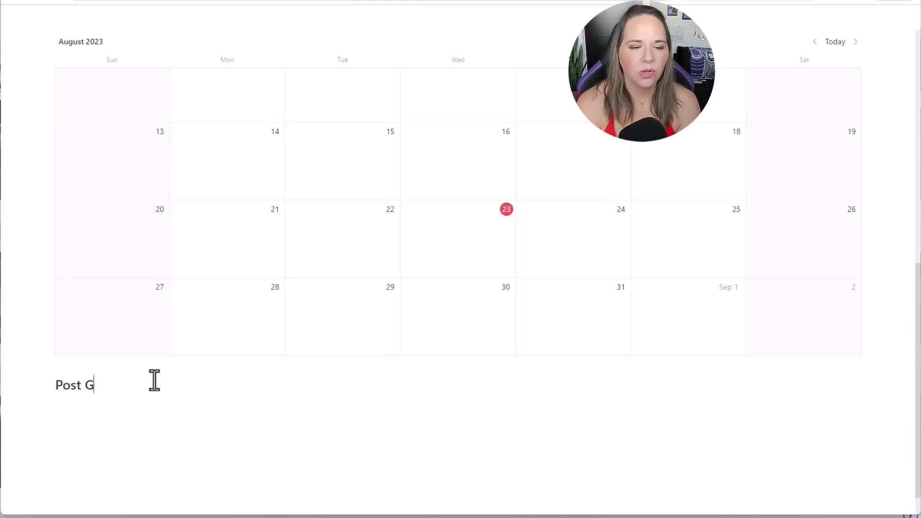
pyautogui.press('Return')
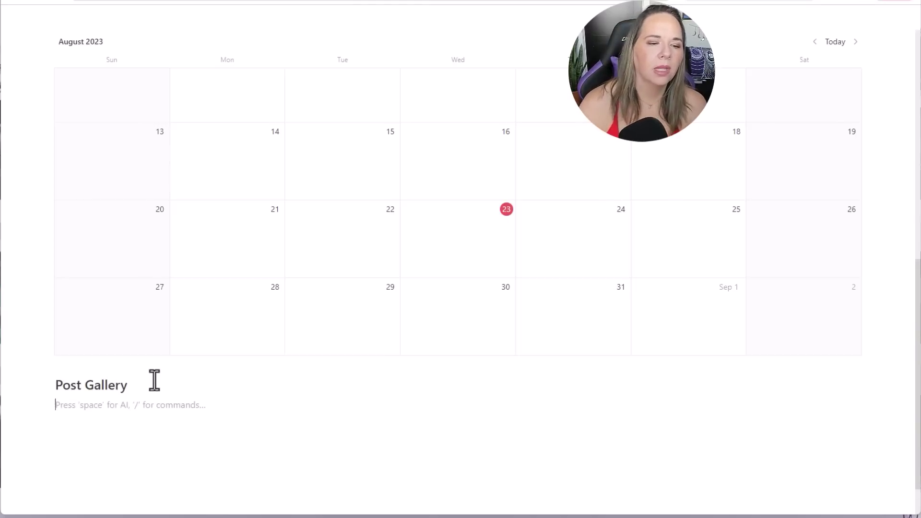
# Give the Post Gallery heading a light purple background and continue on the empty line below it.
pyautogui.click(49, 383)
pyautogui.moveTo(91, 461)
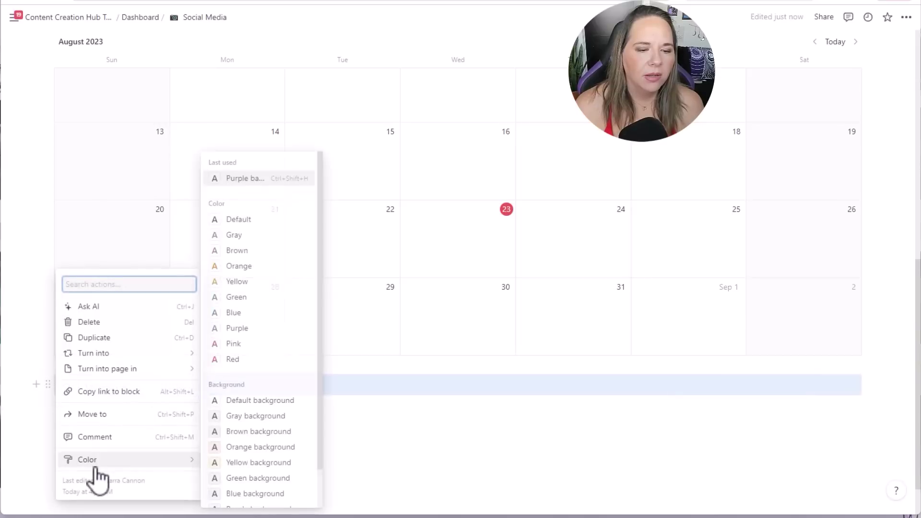
pyautogui.scroll(-1, 225, 463)
pyautogui.click(237, 466)
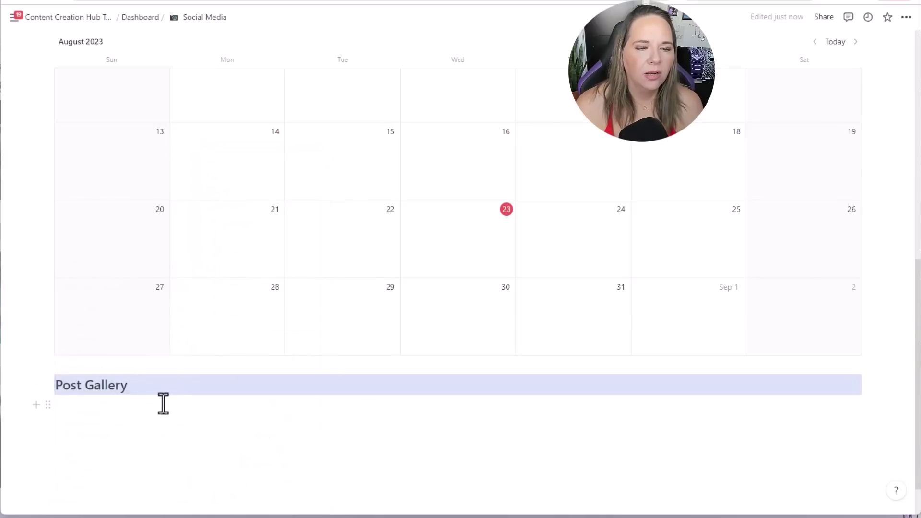
pyautogui.click(141, 414)
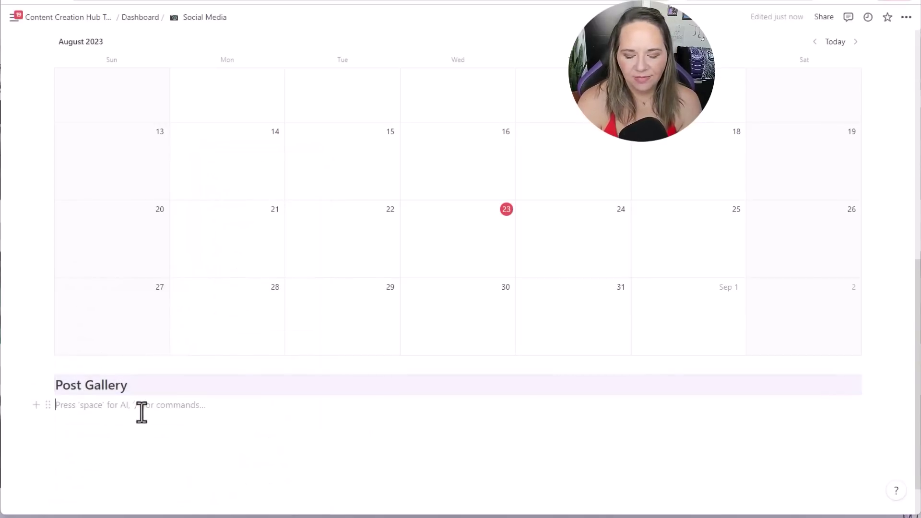
pyautogui.write('/')
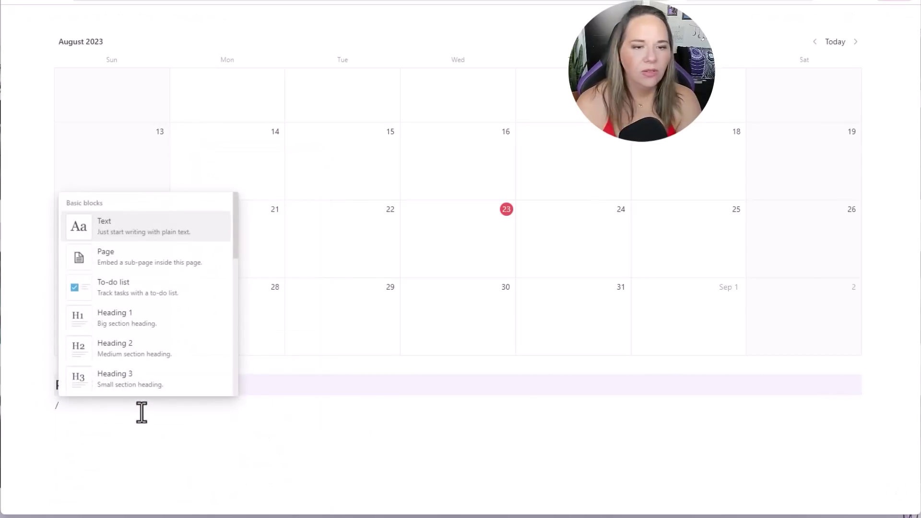
pyautogui.press('Escape')
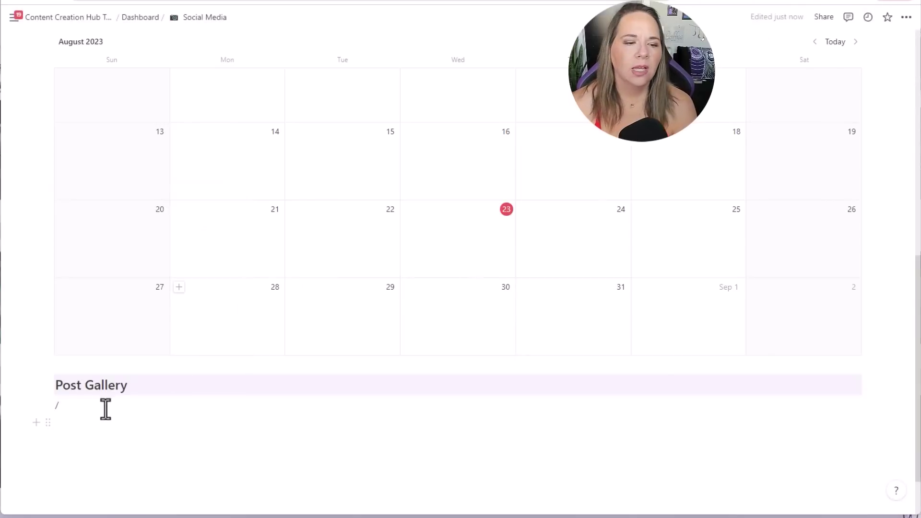
pyautogui.write('/')
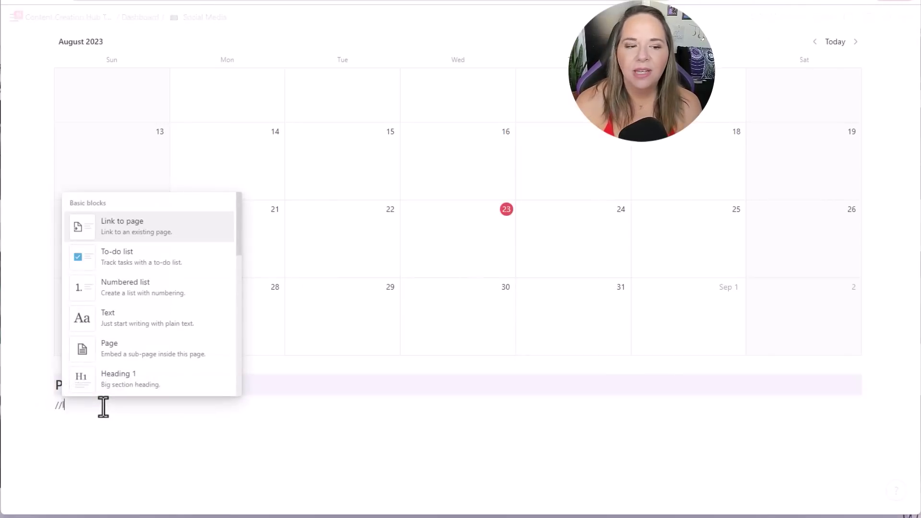
pyautogui.press('BackSpace')
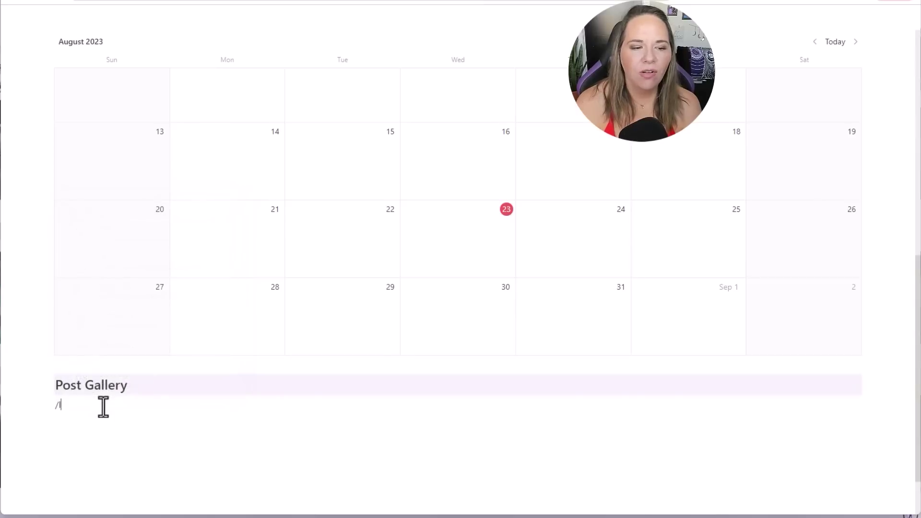
pyautogui.write('linked')
pyautogui.press('BackSpace')
pyautogui.press('BackSpace')
pyautogui.press('BackSpace')
pyautogui.press('BackSpace')
pyautogui.press('BackSpace')
pyautogui.press('BackSpace')
pyautogui.press('BackSpace')
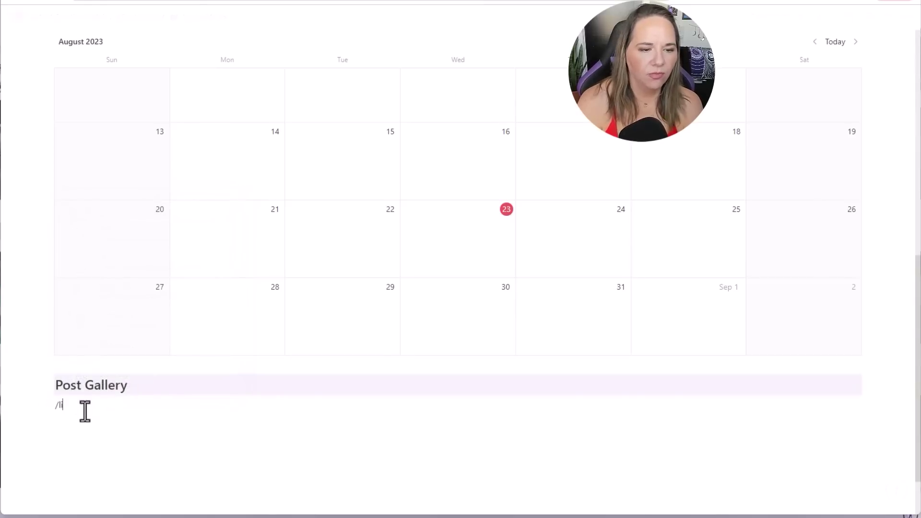
# Insert a linked view of the Master Calendar Template database below the Post Gallery heading, copying its existing Calendar view.
pyautogui.write('/linked')
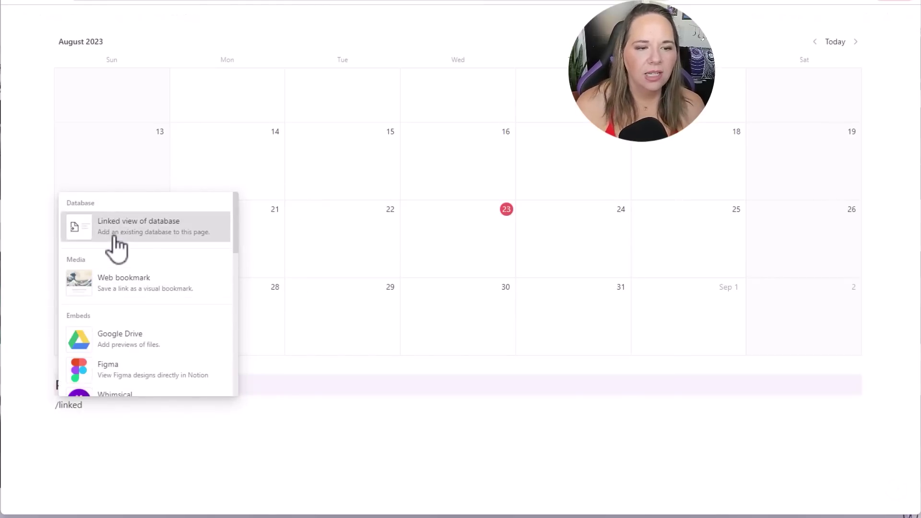
pyautogui.click(115, 247)
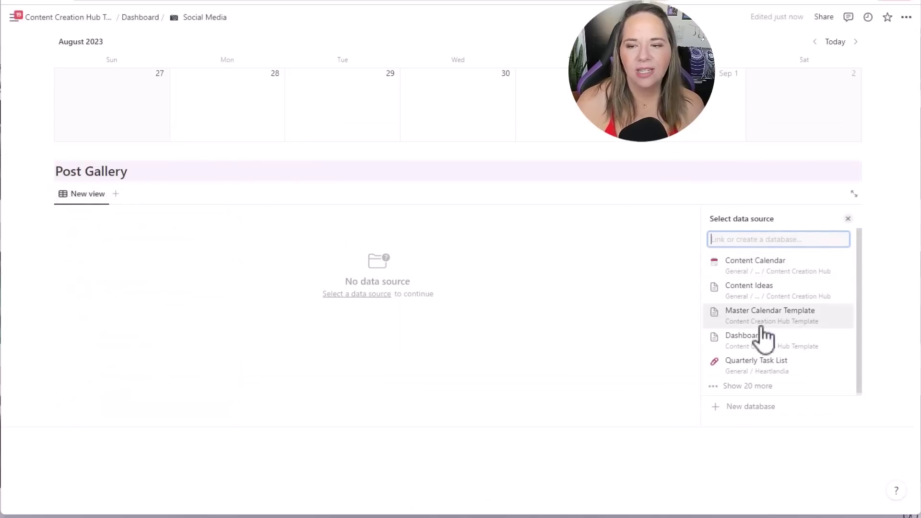
pyautogui.click(804, 316)
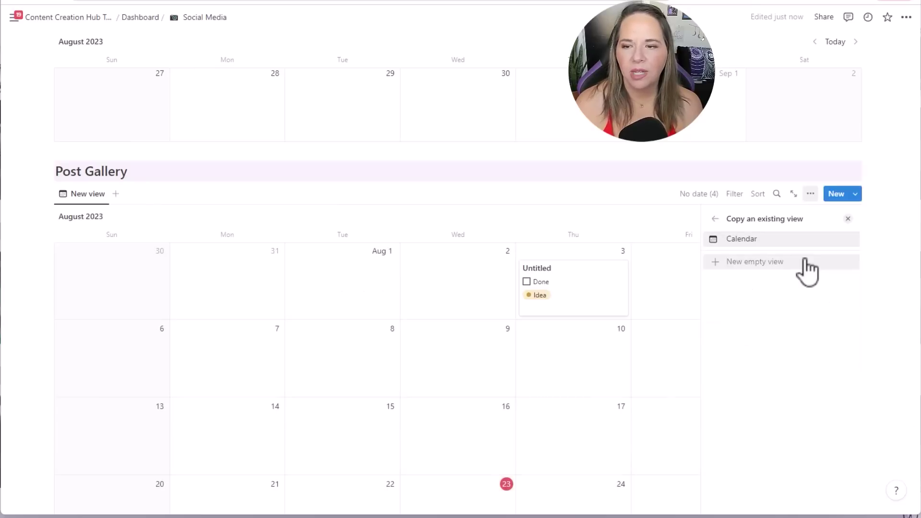
# Change the layout of the linked view below Post Gallery from Calendar to Gallery.
pyautogui.click(810, 194)
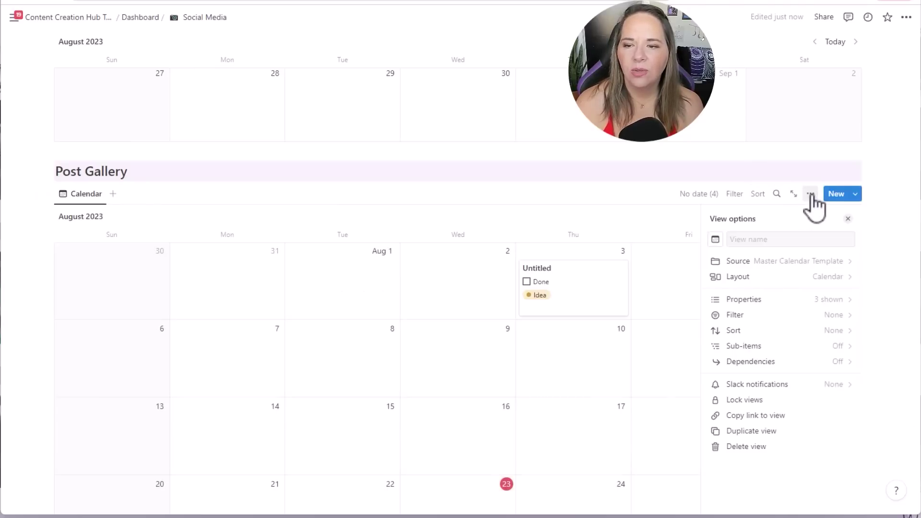
pyautogui.click(821, 277)
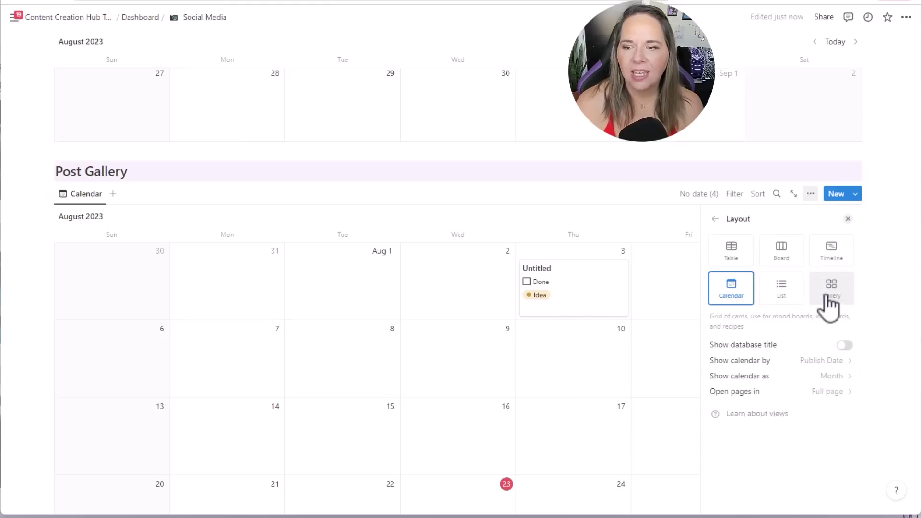
pyautogui.click(821, 292)
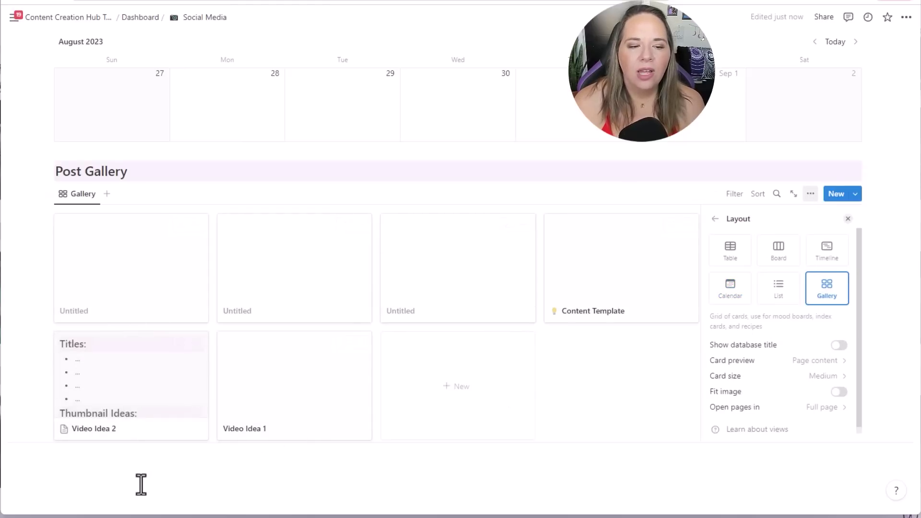
pyautogui.click(664, 195)
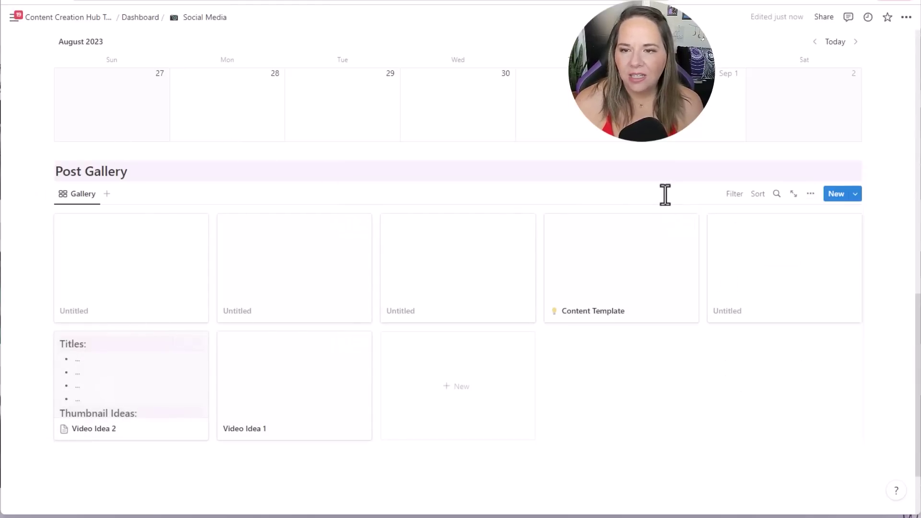
# Filter the Post Gallery view to entries whose Social Channel contains TikTok, Facebook, Instagram or Blog/Website.
pyautogui.click(736, 195)
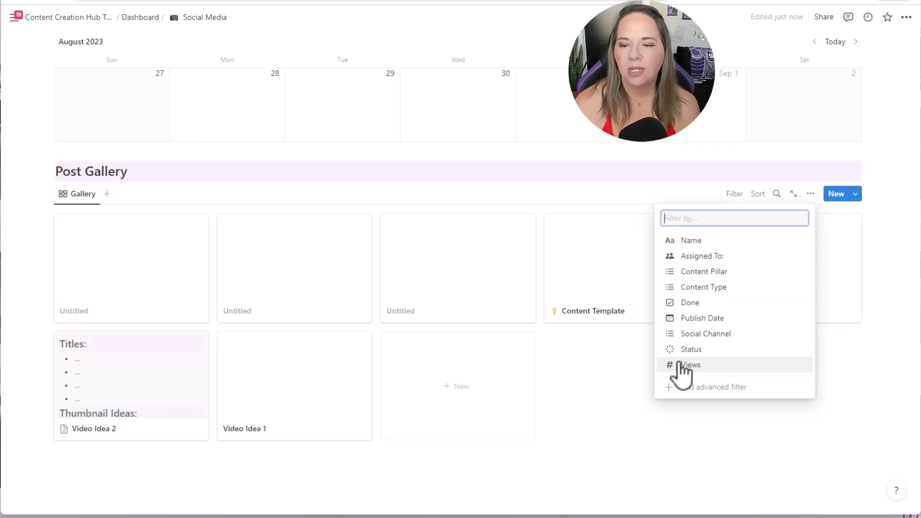
pyautogui.click(691, 335)
pyautogui.click(34, 288)
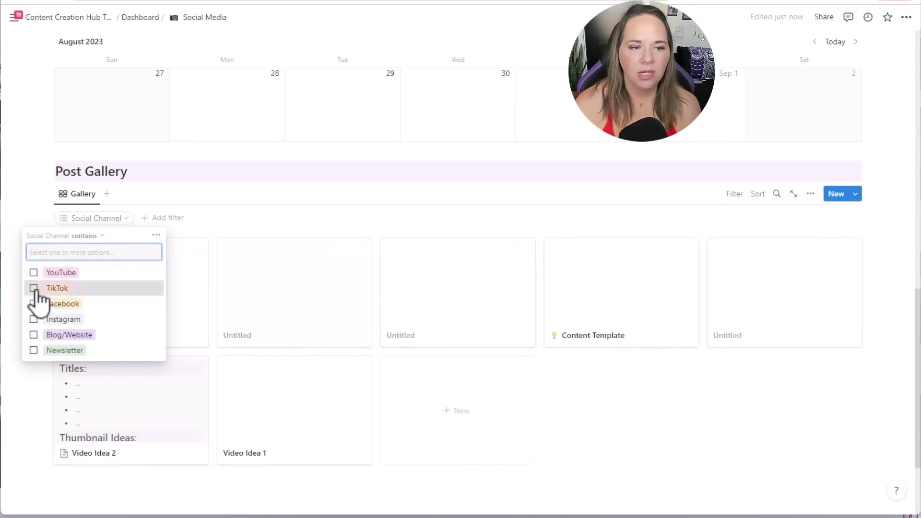
pyautogui.click(34, 303)
pyautogui.click(33, 319)
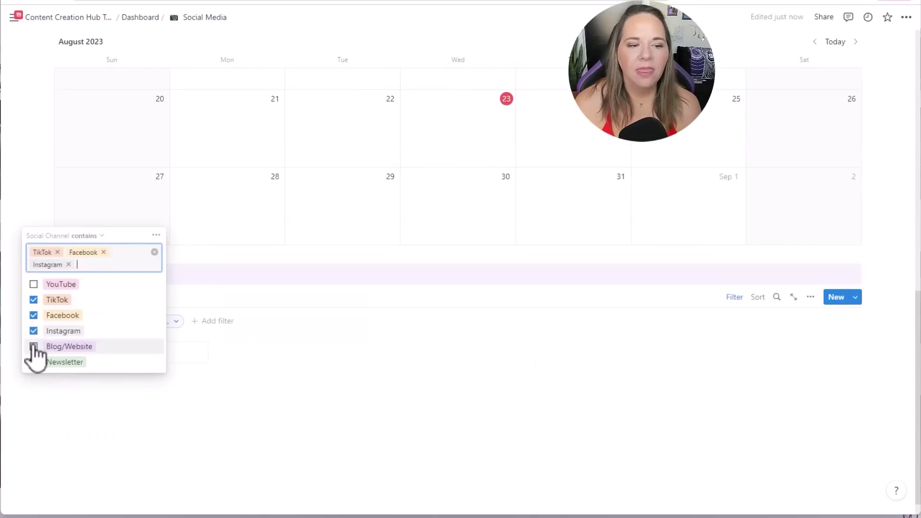
pyautogui.click(34, 346)
pyautogui.click(18, 201)
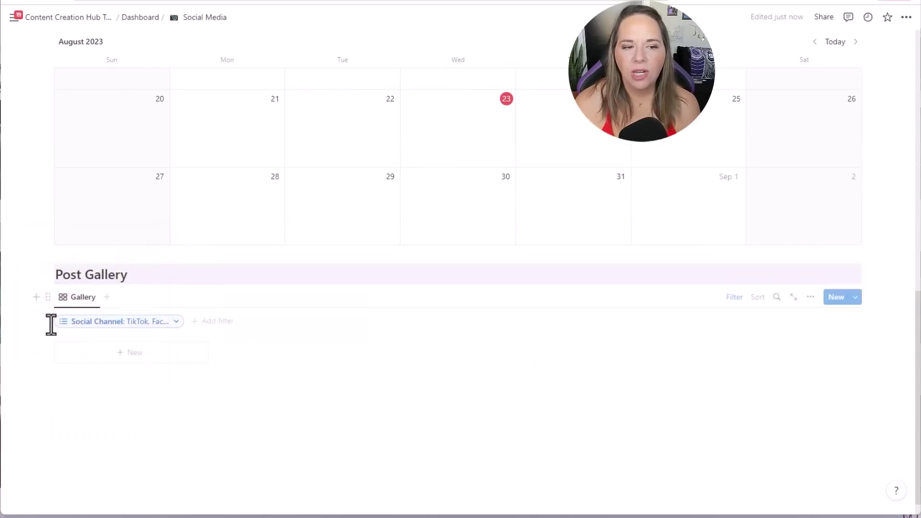
pyautogui.moveTo(84, 274); pyautogui.dragTo(53, 276)
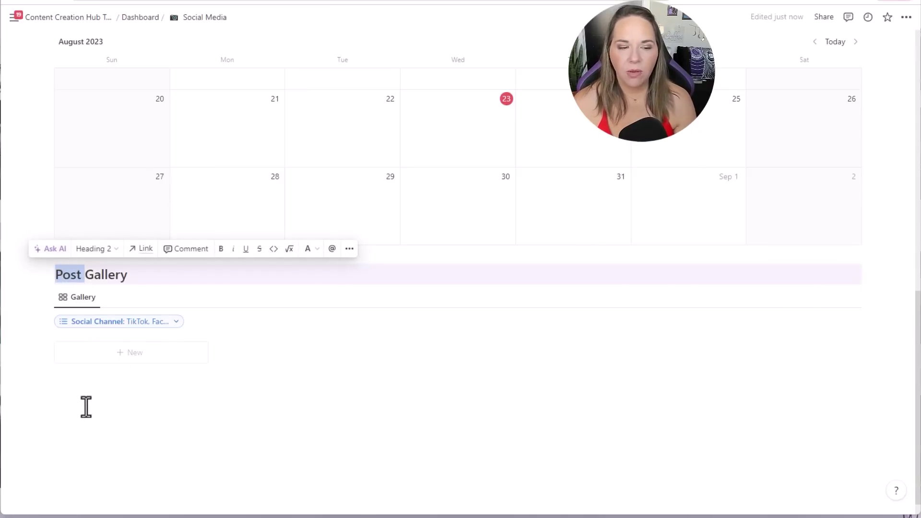
pyautogui.click(26, 281)
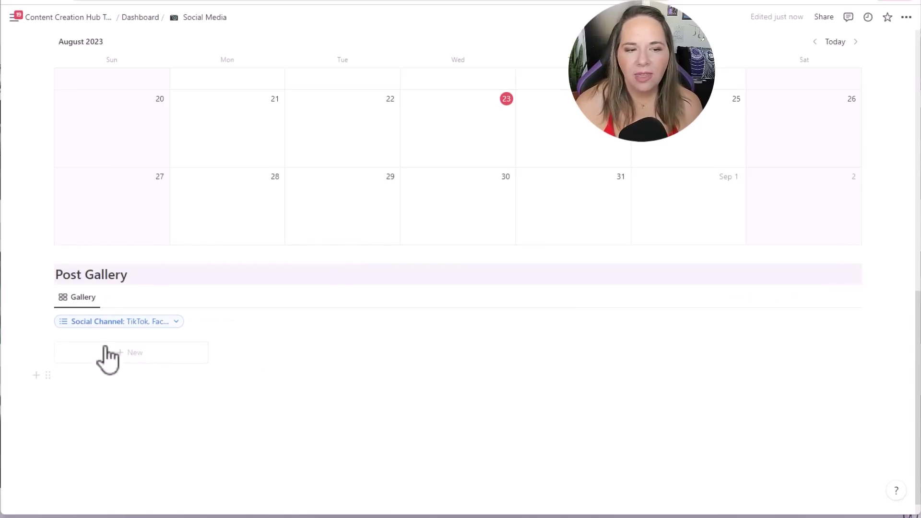
# Create a new entry from the Post Gallery and title it "Reel Idea 1".
pyautogui.click(137, 355)
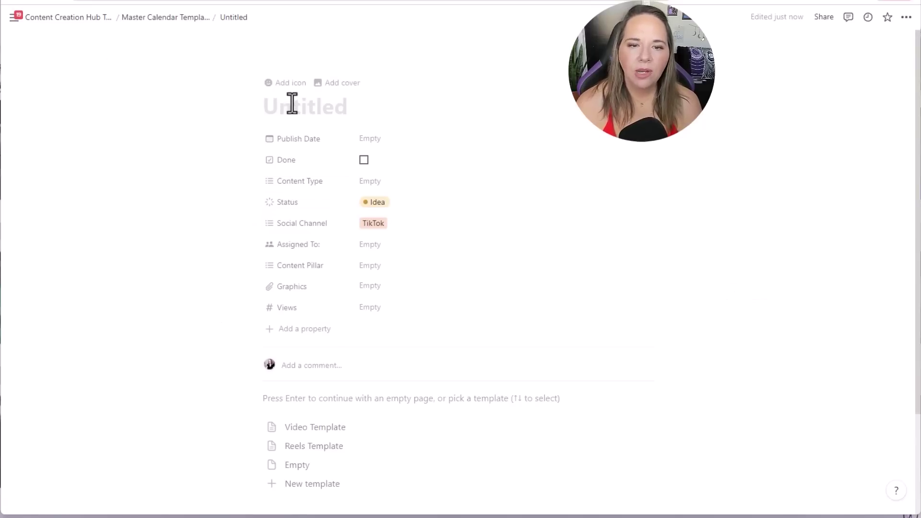
pyautogui.write('Reel Idea 1')
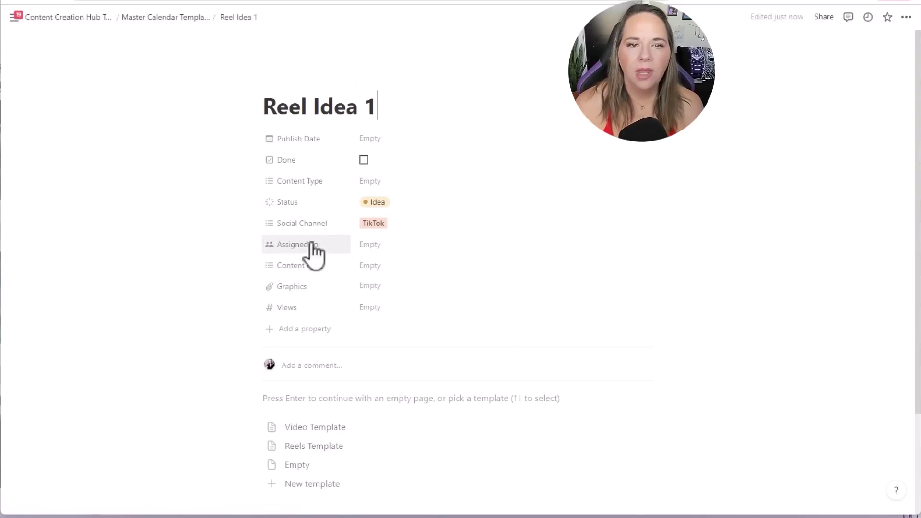
# Upload the reel1 image to the Graphics property of Reel Idea 1.
pyautogui.moveTo(370, 57)
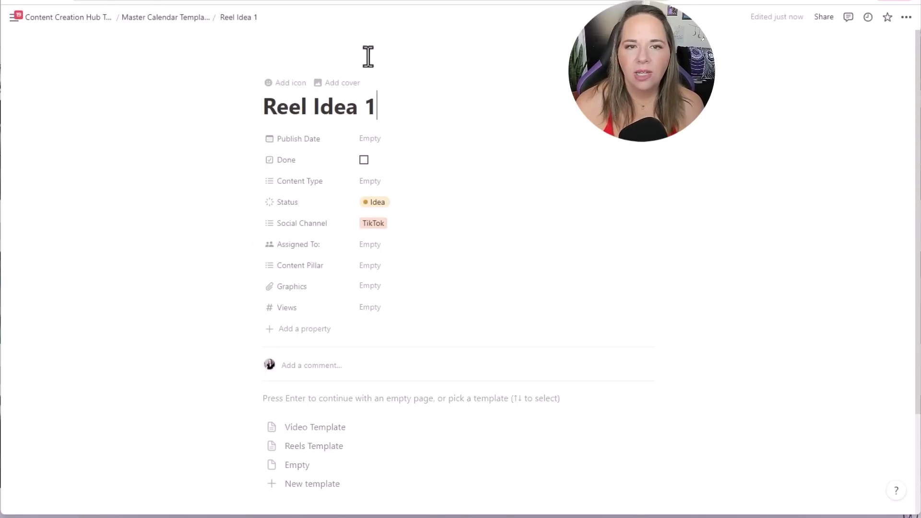
pyautogui.click(370, 286)
pyautogui.click(491, 335)
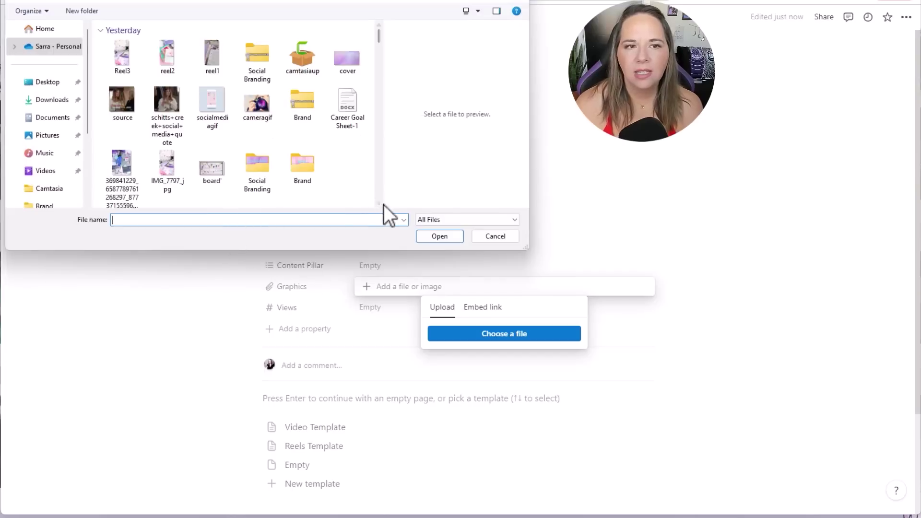
pyautogui.doubleClick(206, 57)
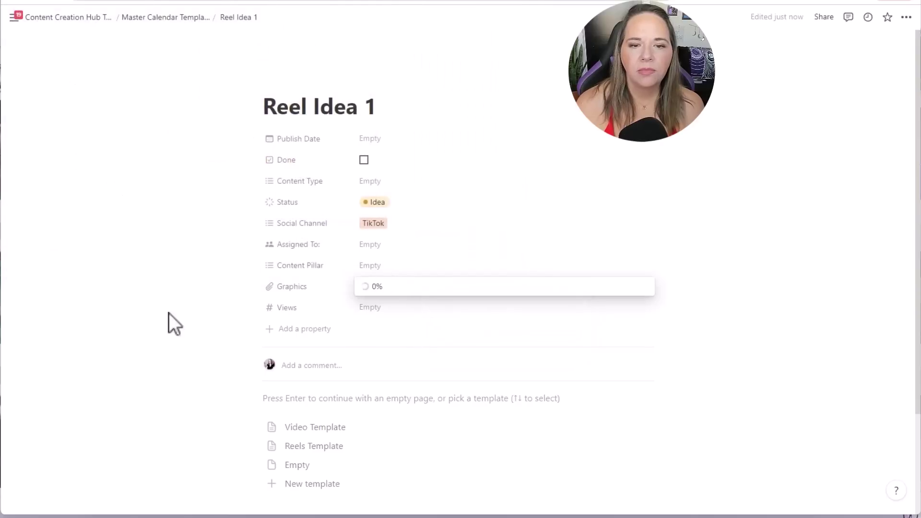
pyautogui.click(163, 339)
# Apply the Reels Template to Reel Idea 1 and enter "xyz" under its Caption heading.
pyautogui.scroll(-3, 259, 358)
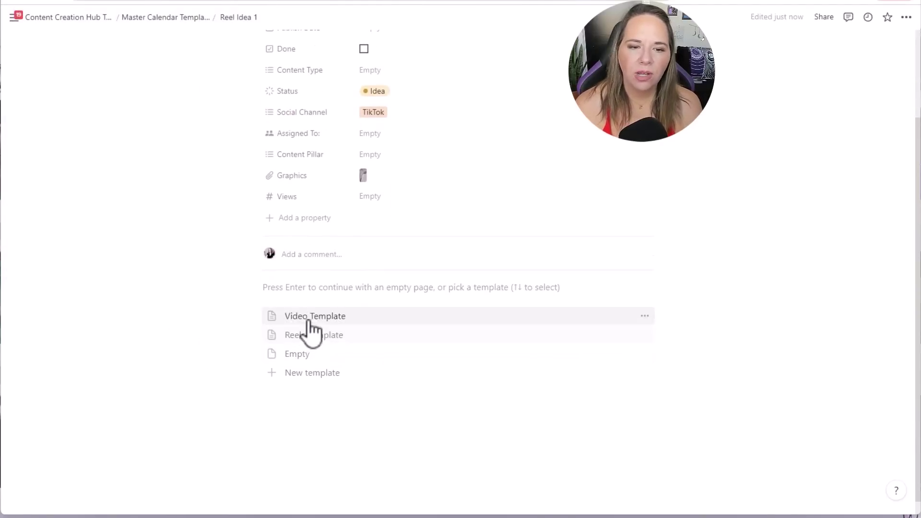
pyautogui.click(313, 337)
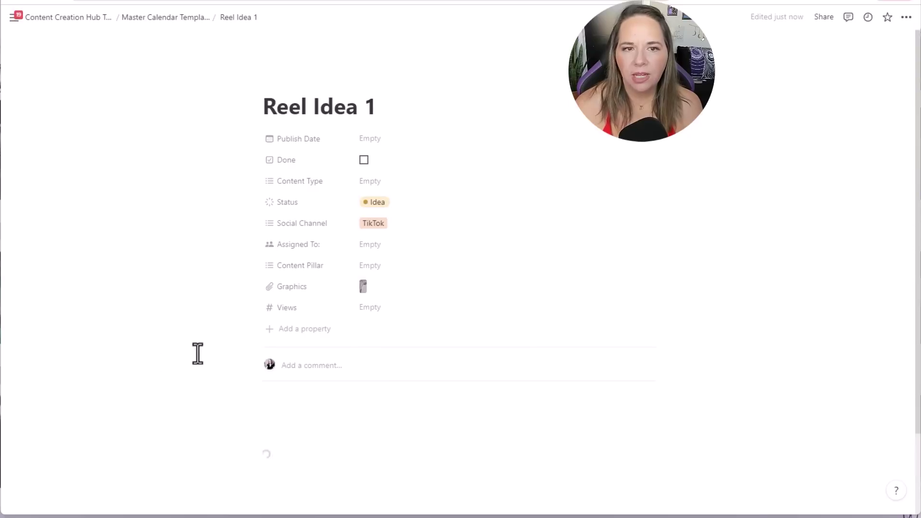
pyautogui.scroll(-6, 267, 350)
pyautogui.click(278, 185)
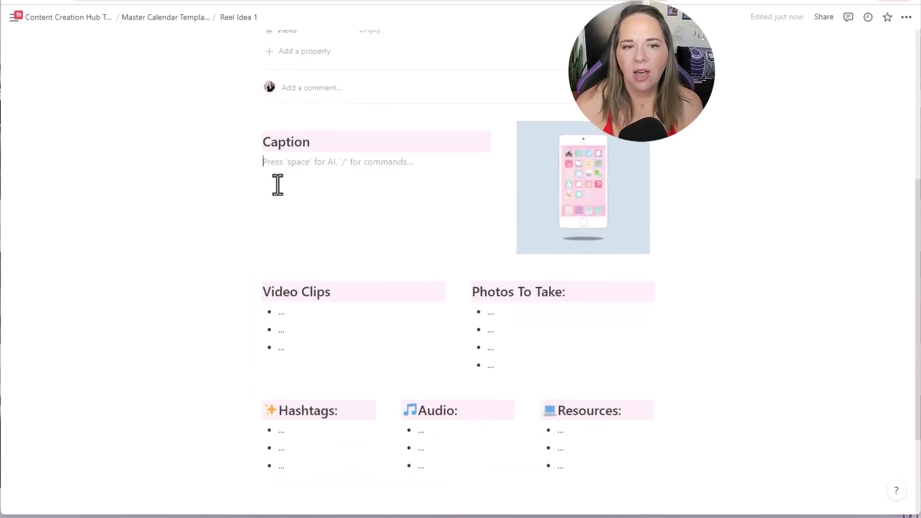
pyautogui.write('xy')
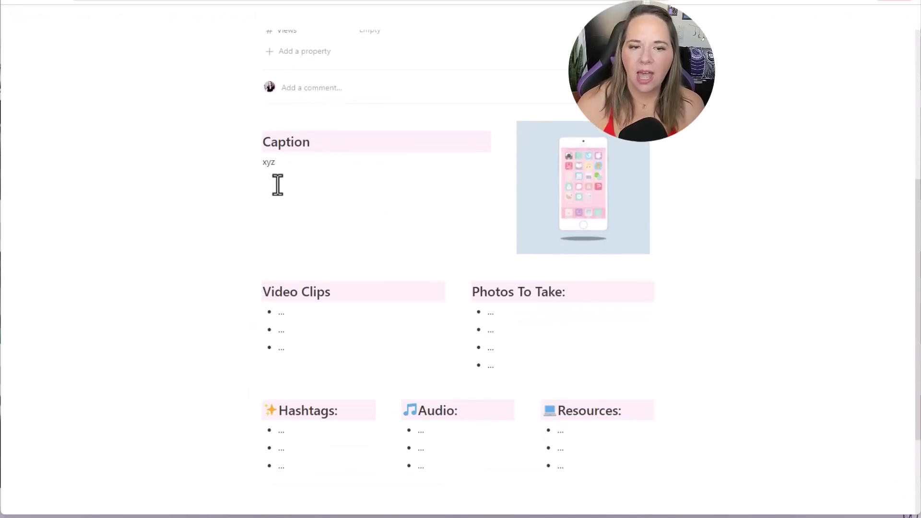
pyautogui.write('z')
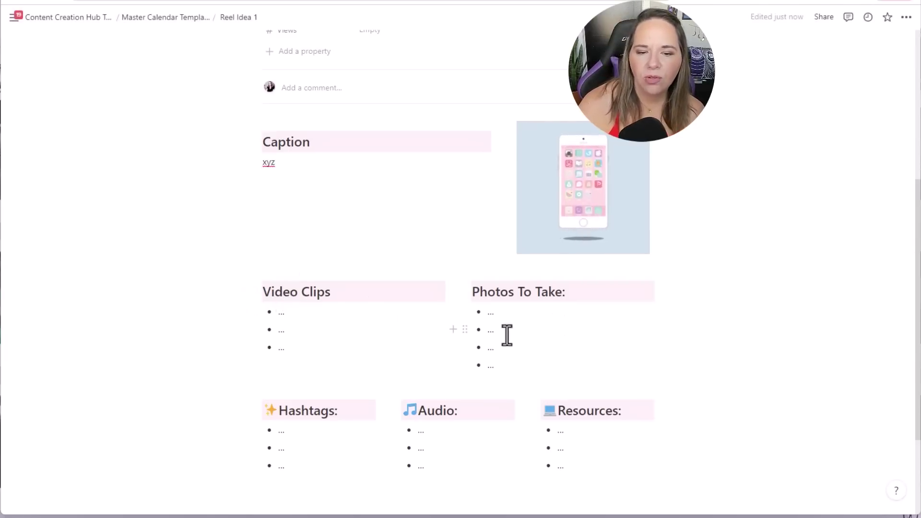
pyautogui.scroll(6, 422, 389)
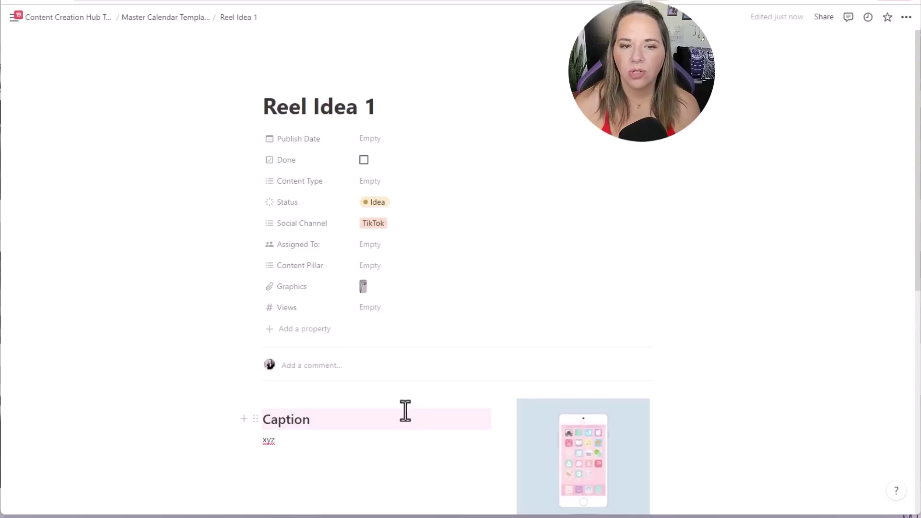
pyautogui.scroll(-9, 405, 411)
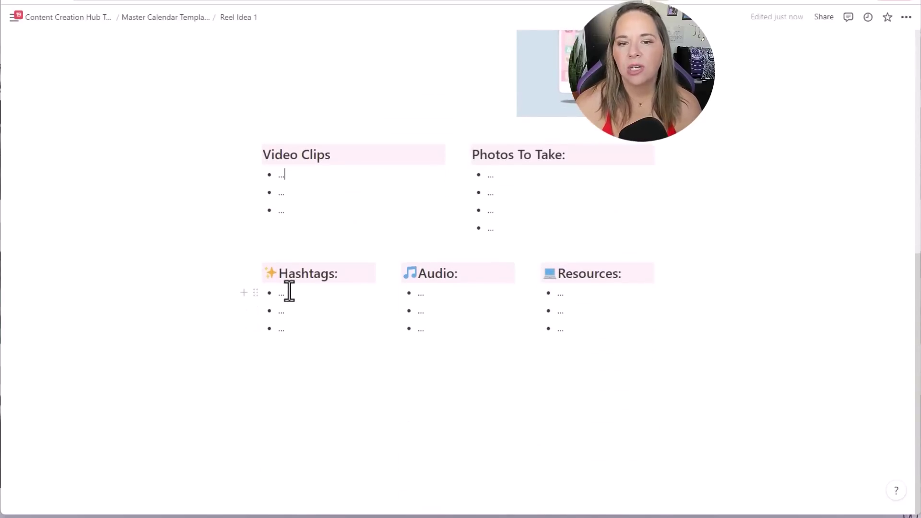
pyautogui.scroll(9, 572, 373)
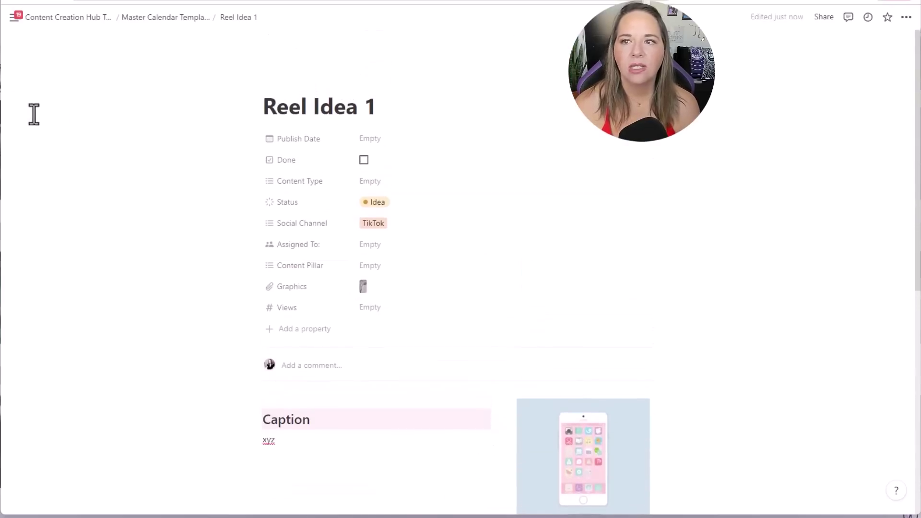
# Return to the Social Media page and set the Post Gallery's card preview to Graphics.
pyautogui.click(23, 5)
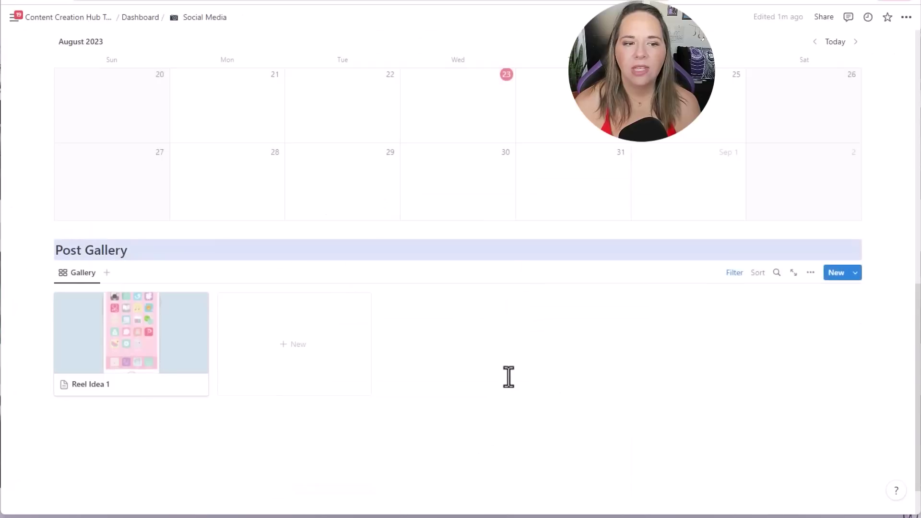
pyautogui.scroll(-1, 509, 377)
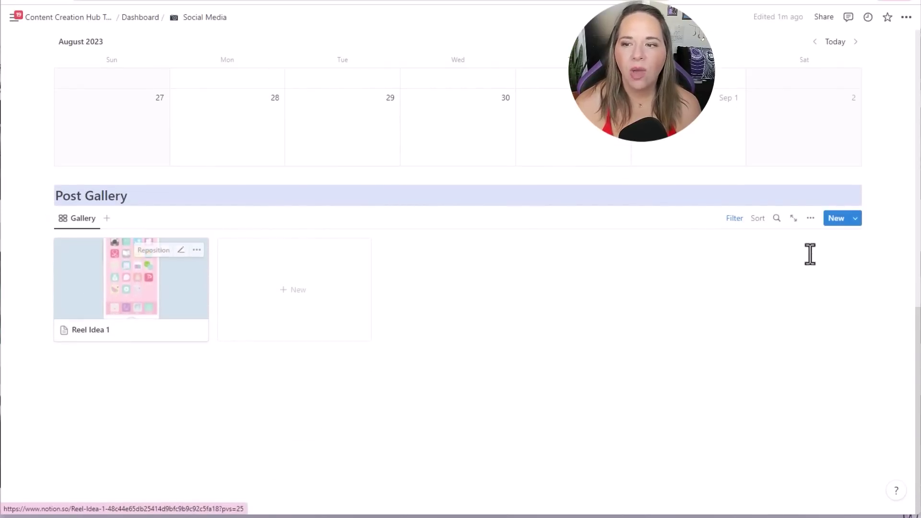
pyautogui.click(810, 218)
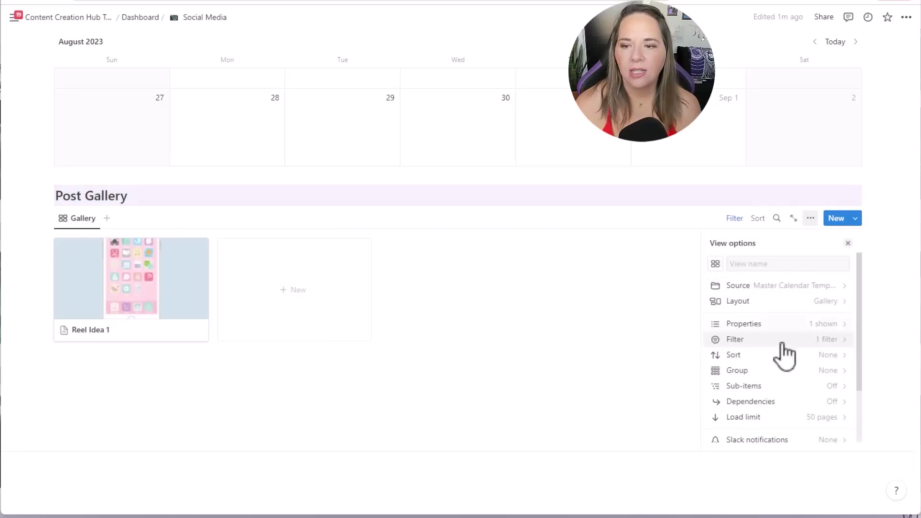
pyautogui.scroll(-3, 820, 412)
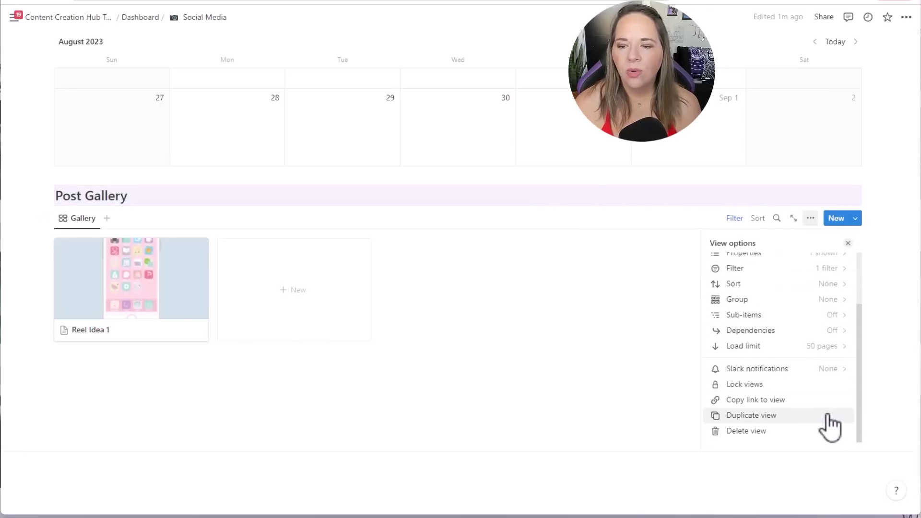
pyautogui.scroll(3, 820, 416)
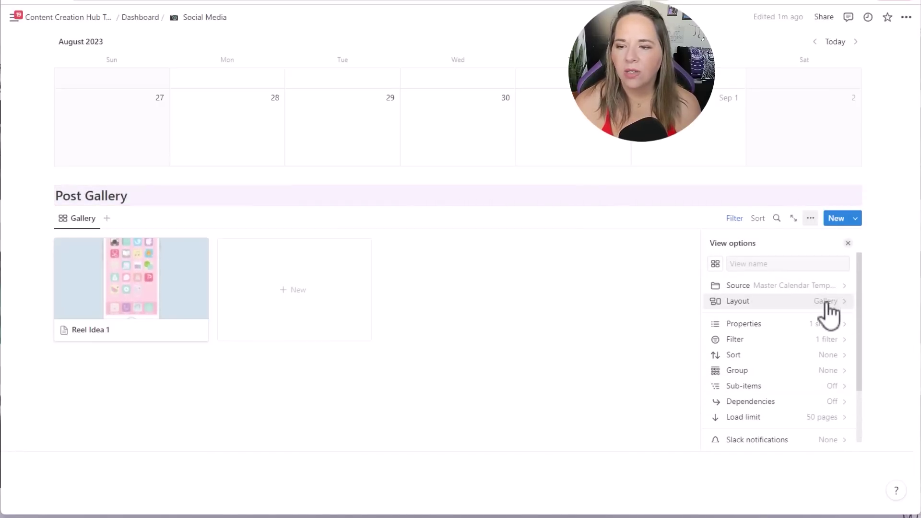
pyautogui.click(827, 306)
pyautogui.scroll(-1, 787, 403)
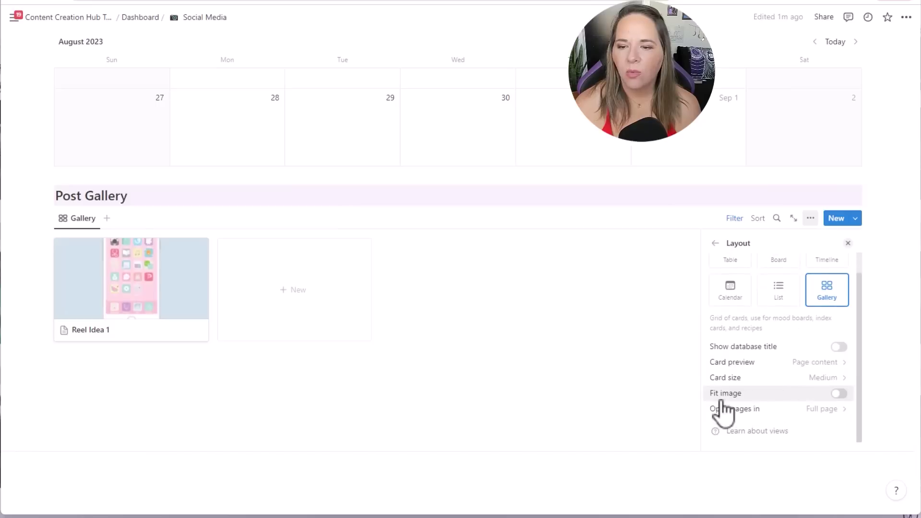
pyautogui.click(740, 363)
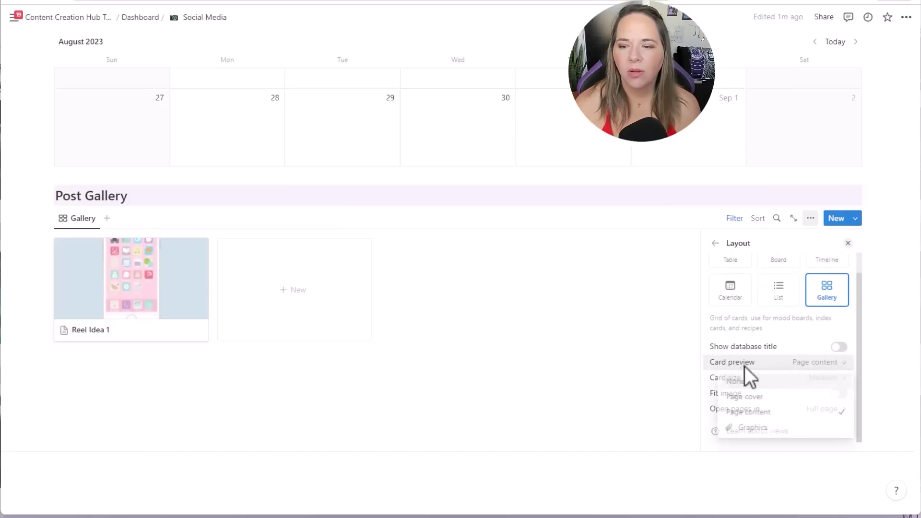
pyautogui.click(758, 428)
pyautogui.click(398, 425)
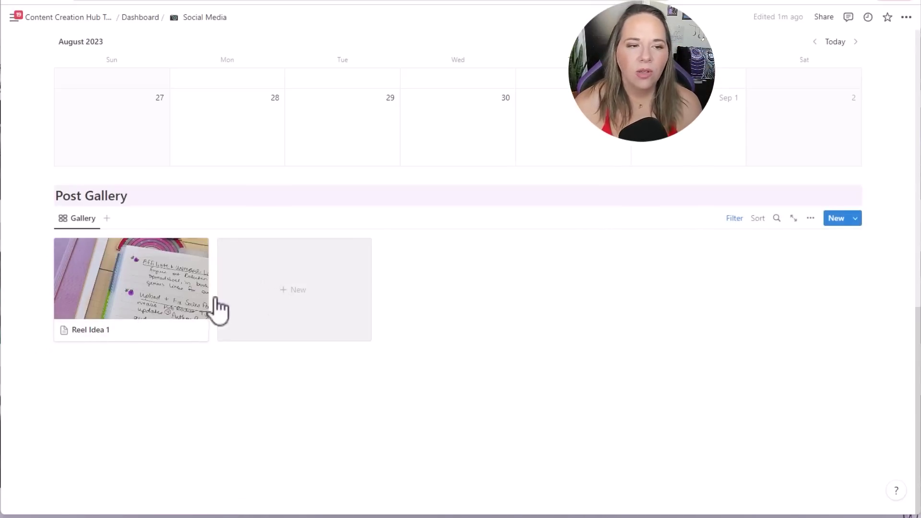
# Create a new entry from the Post Gallery and title it "Reel Idea 2".
pyautogui.click(265, 330)
pyautogui.write('Reel Idea')
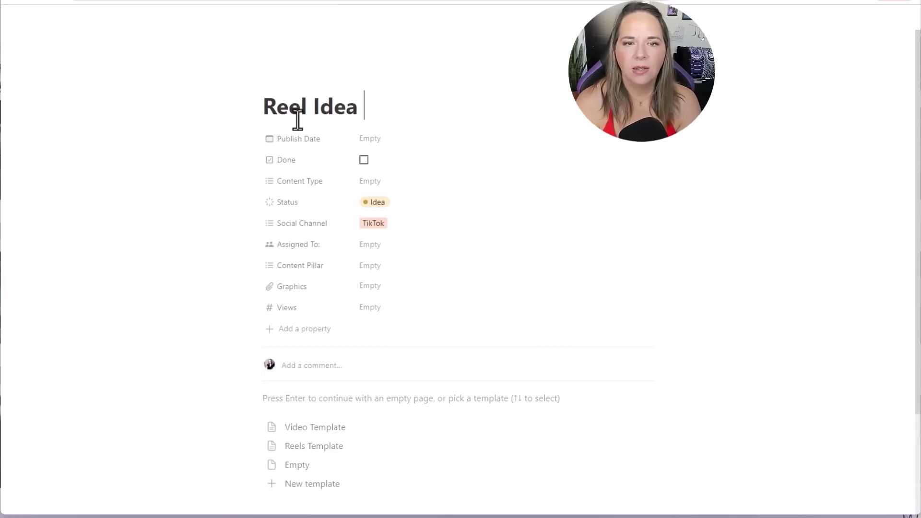
pyautogui.write(' 2')
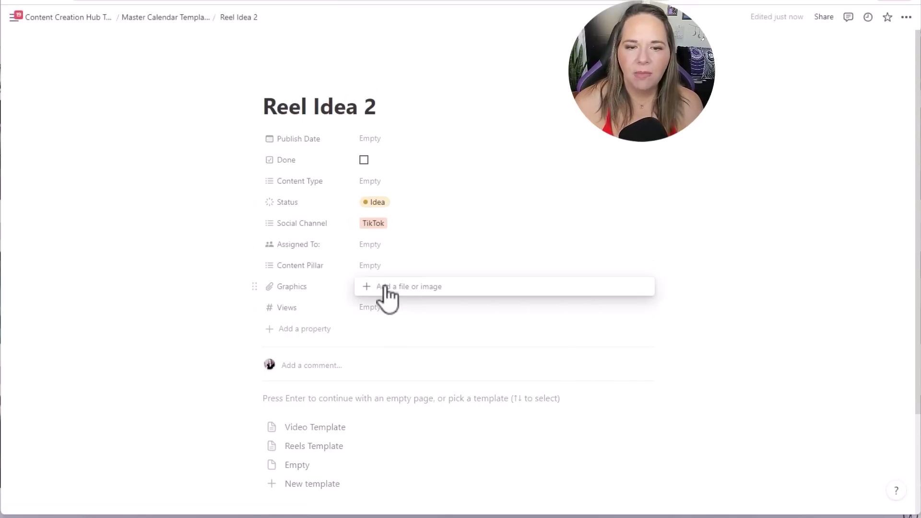
# Upload the reel2 image to Reel Idea 2's Graphics property, apply the Reels Template and return to the Social Media page.
pyautogui.click(379, 287)
pyautogui.click(454, 335)
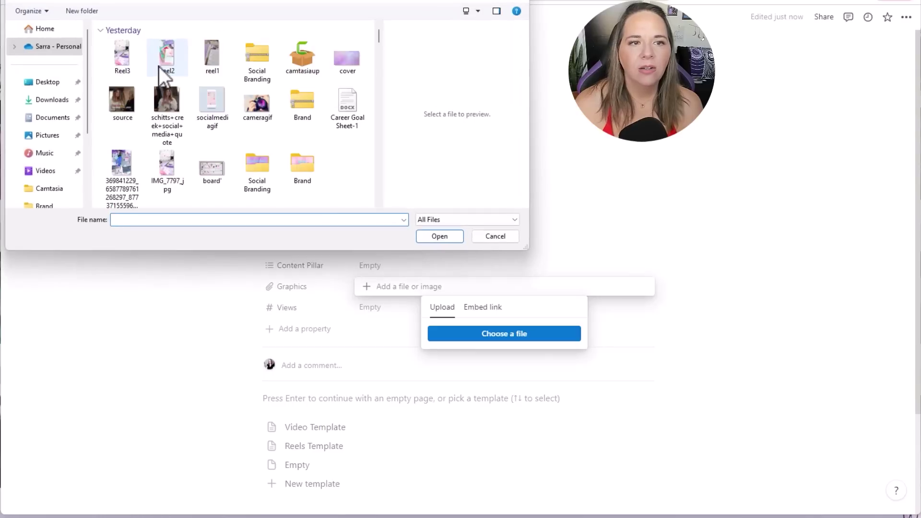
pyautogui.doubleClick(159, 68)
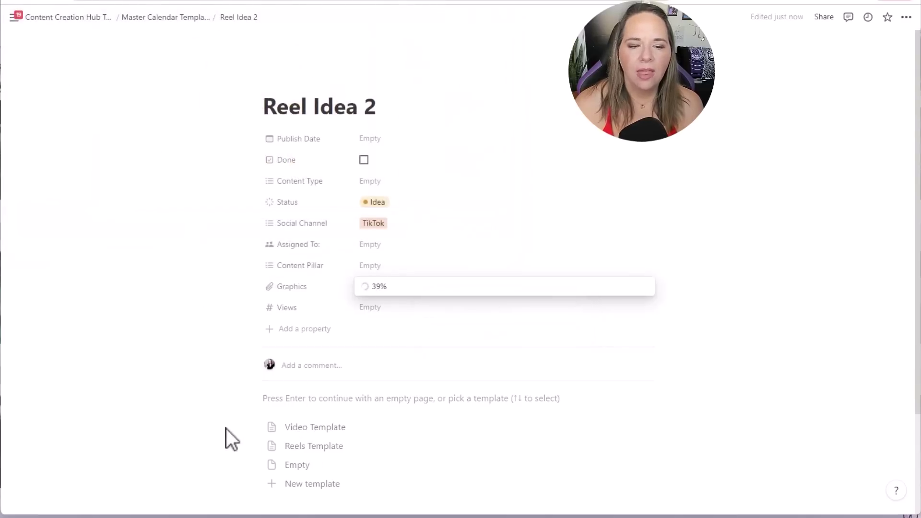
pyautogui.click(307, 447)
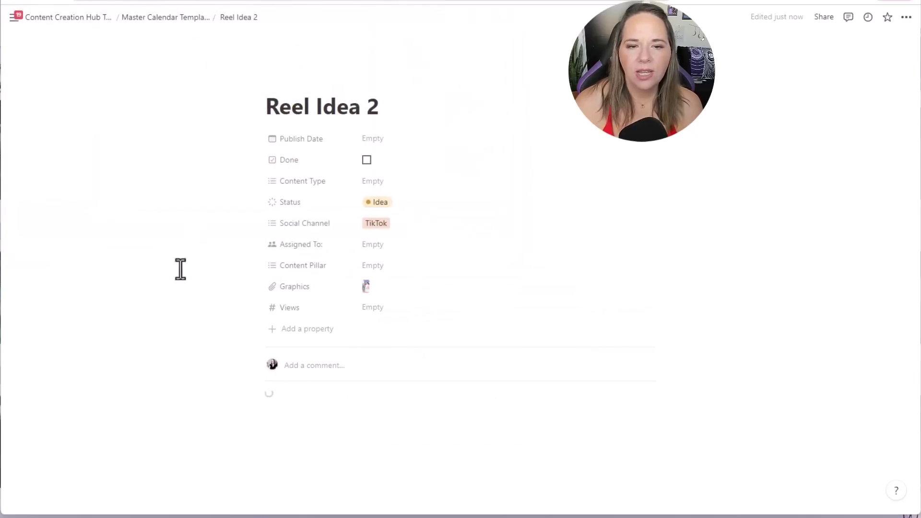
pyautogui.click(19, 4)
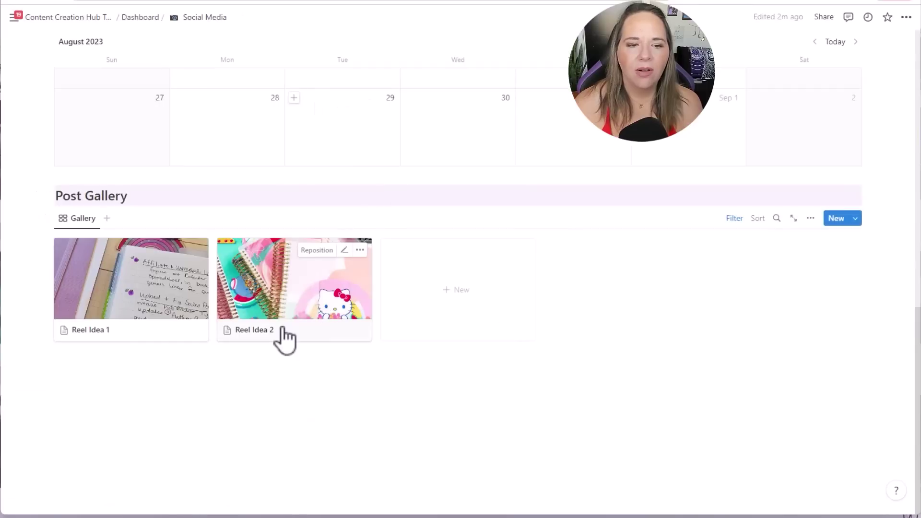
# Create a Post Gallery entry titled "Reel Idea 3" and add Instagram to its Social Channel property.
pyautogui.click(454, 302)
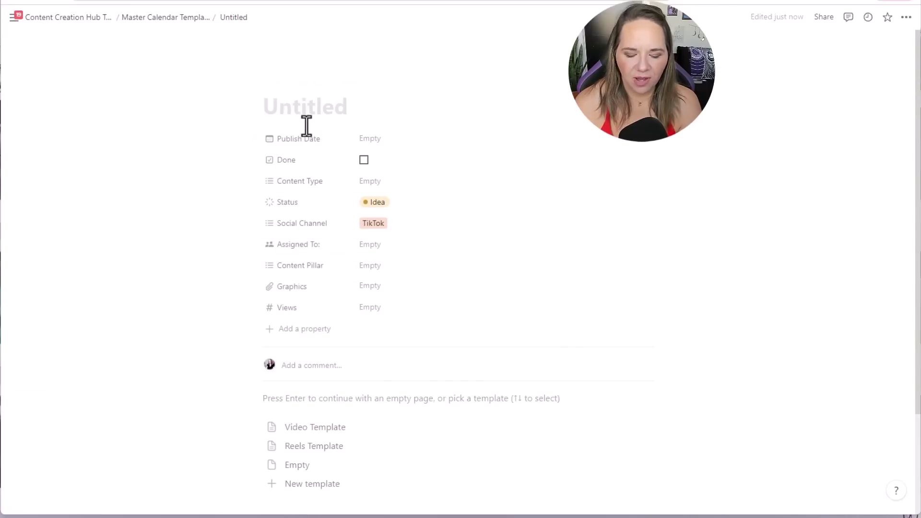
pyautogui.write('Reel Idea 3')
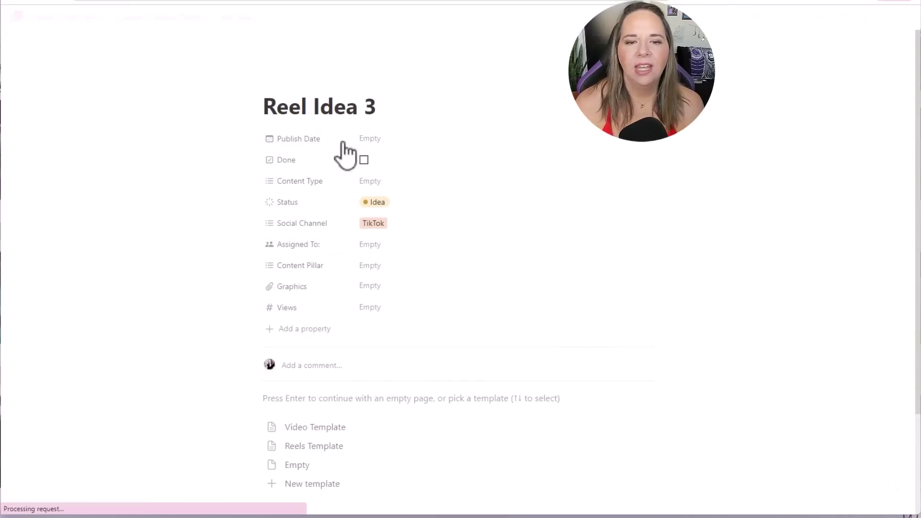
pyautogui.click(380, 224)
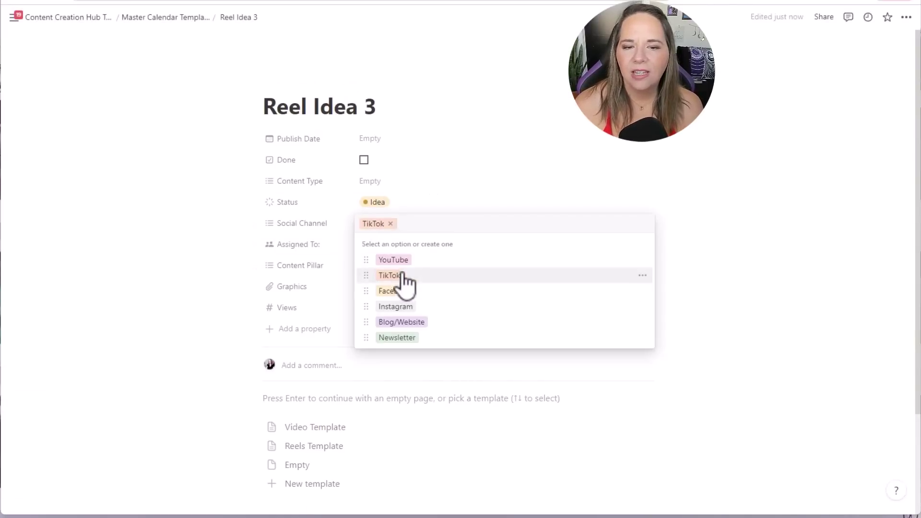
pyautogui.click(395, 306)
pyautogui.click(162, 300)
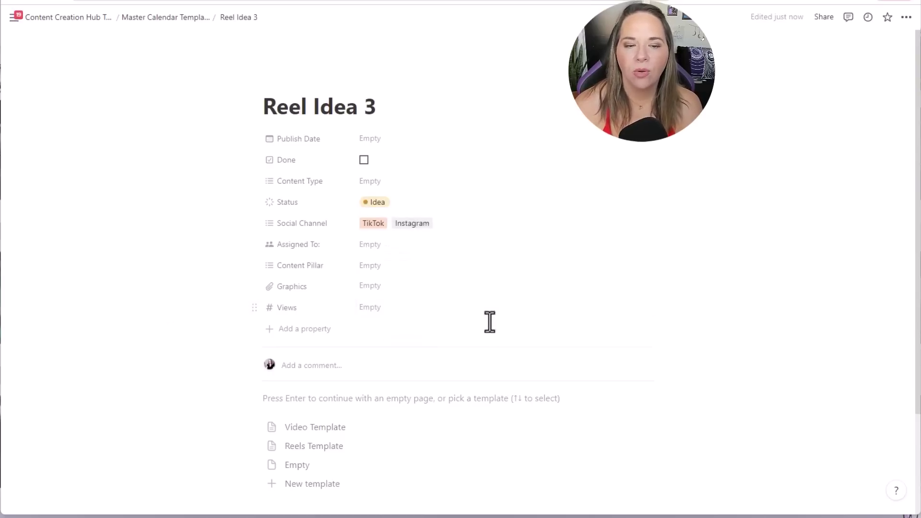
# Apply the Reels Template to Reel Idea 3 and go back to the Social Media page.
pyautogui.scroll(-1, 489, 321)
pyautogui.click(316, 397)
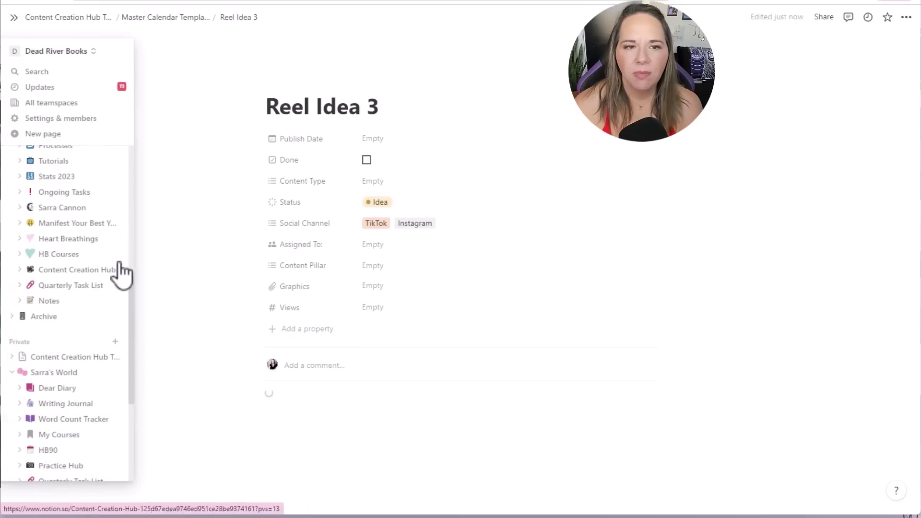
pyautogui.click(13, 0)
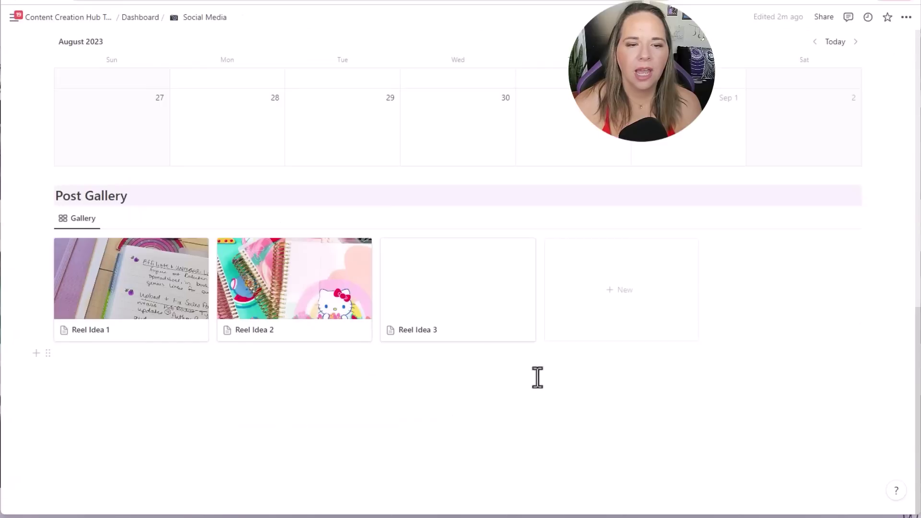
# Reopen Reel Idea 3, upload the Reel3 image to its Graphics property and return to the Post Gallery.
pyautogui.click(464, 298)
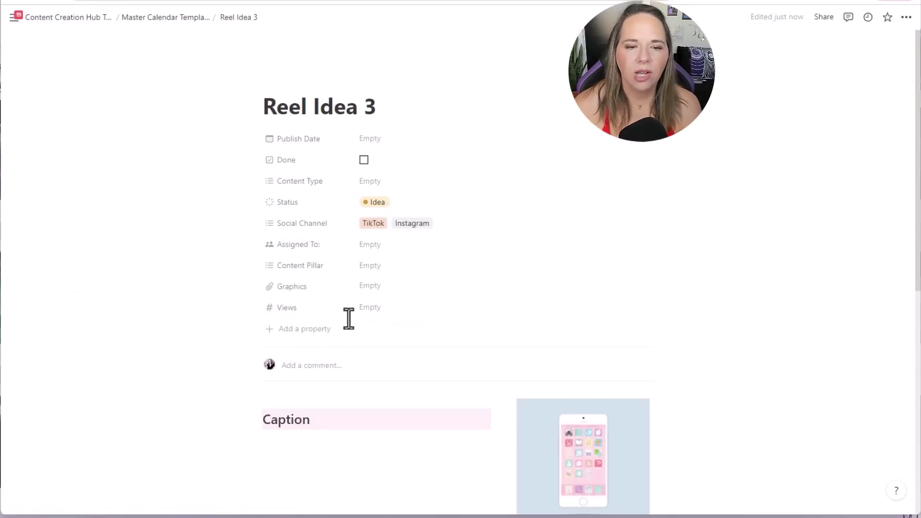
pyautogui.click(376, 288)
pyautogui.click(479, 330)
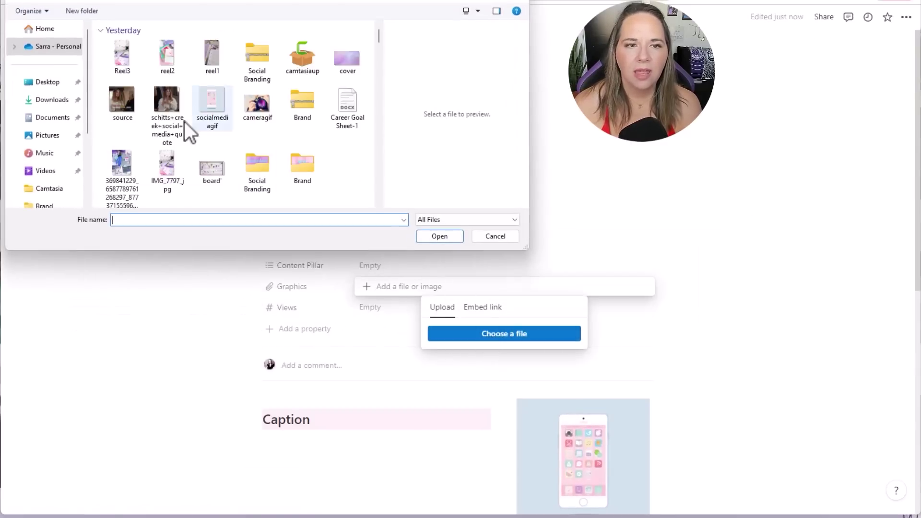
pyautogui.doubleClick(121, 71)
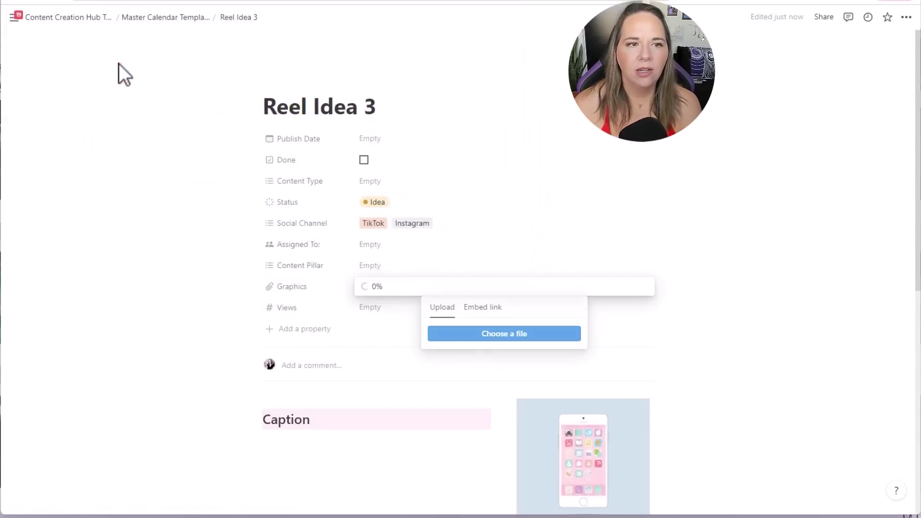
pyautogui.click(17, 4)
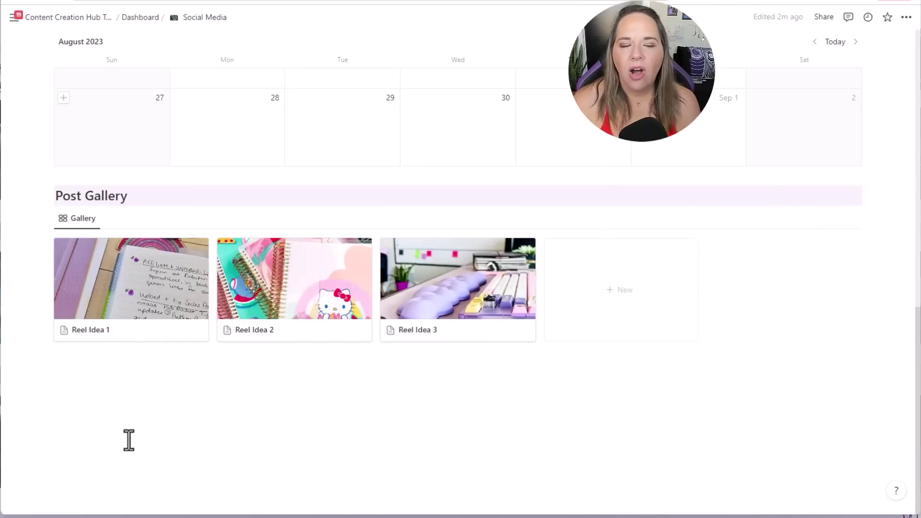
# Set the camera emoji as the icon of Reel Idea 1 and Reel Idea 2 in the Post Gallery.
pyautogui.click(64, 330)
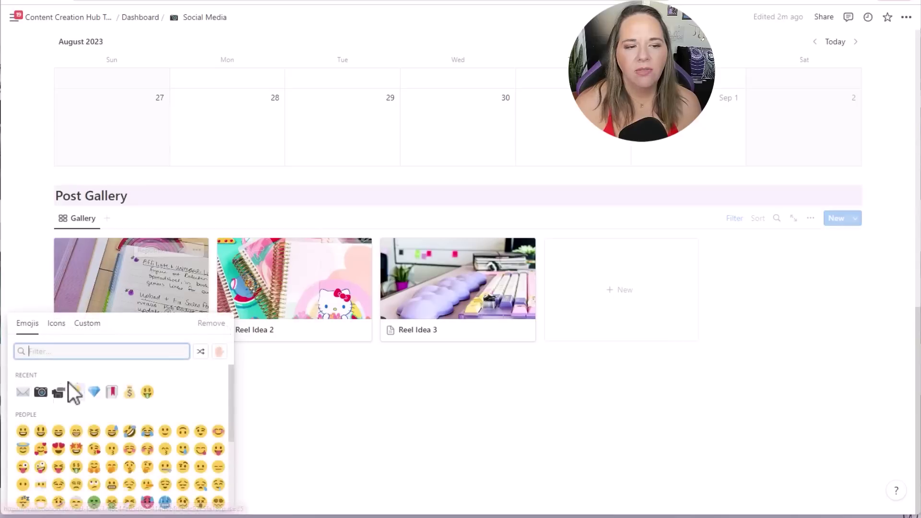
pyautogui.click(41, 392)
pyautogui.click(228, 330)
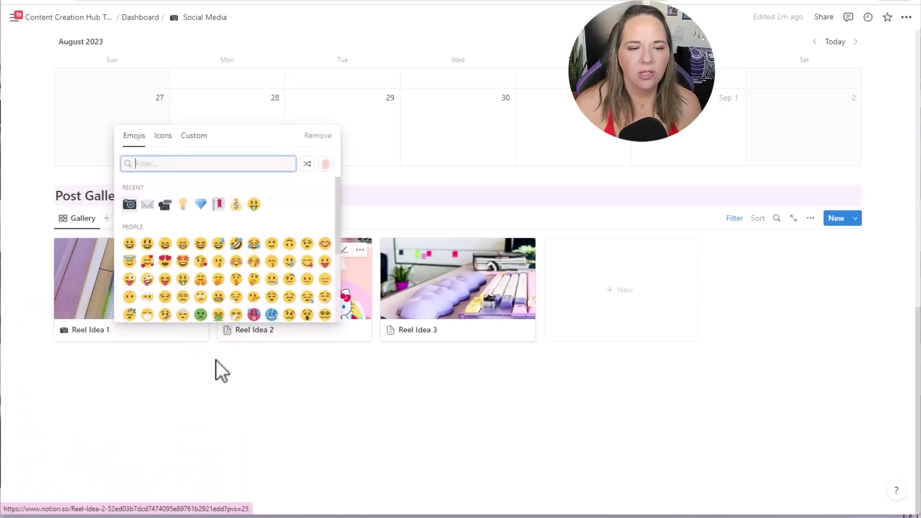
pyautogui.click(130, 204)
# Give Reel Idea 3 a purple camera icon from the built-in icon set instead of an emoji.
pyautogui.click(390, 330)
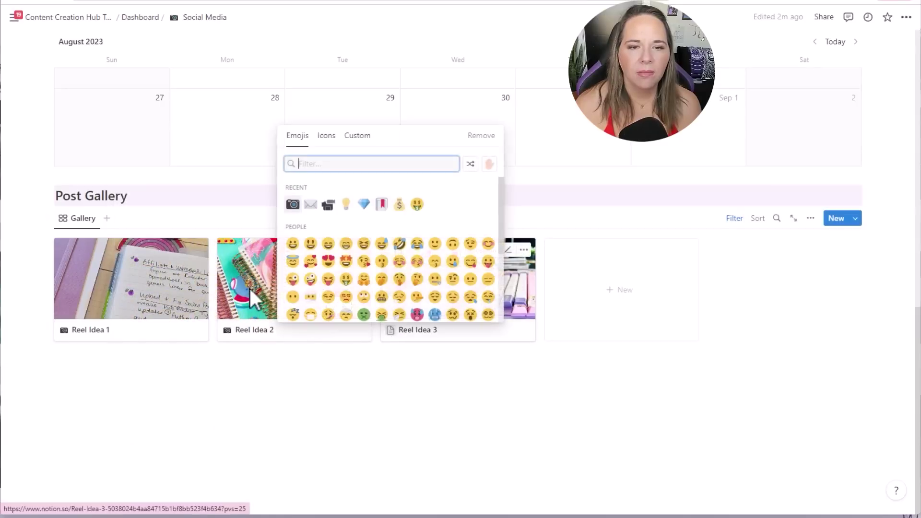
pyautogui.click(358, 135)
pyautogui.click(326, 208)
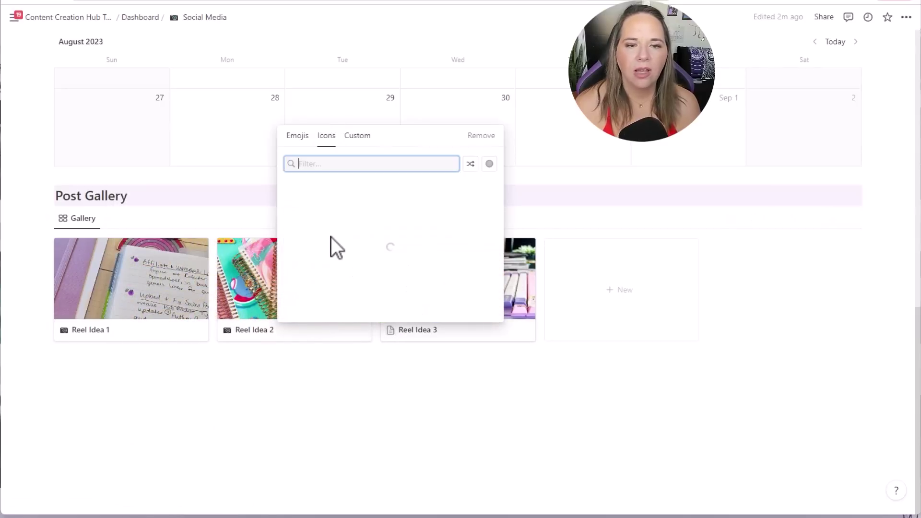
pyautogui.write('insta')
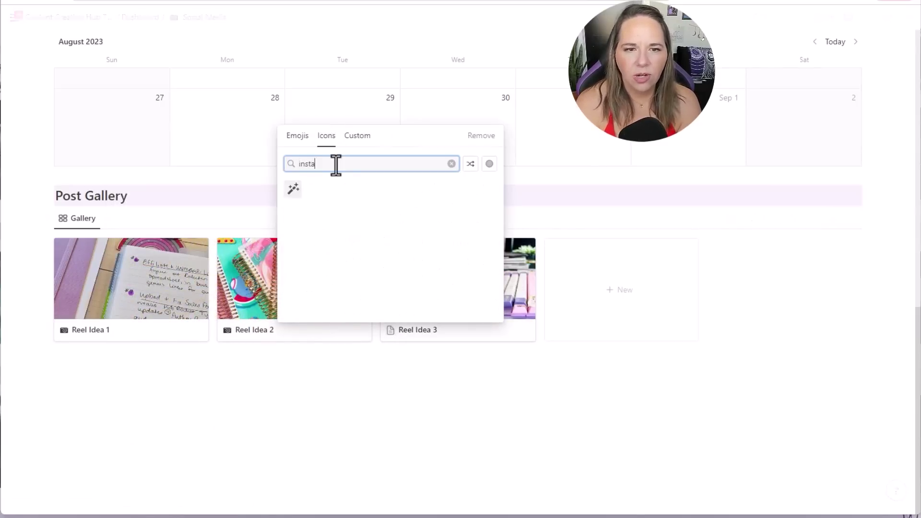
pyautogui.write('gra')
pyautogui.press('BackSpace')
pyautogui.press('BackSpace')
pyautogui.press('BackSpace')
pyautogui.press('BackSpace')
pyautogui.press('BackSpace')
pyautogui.press('BackSpace')
pyautogui.press('BackSpace')
pyautogui.press('BackSpace')
pyautogui.write('camera')
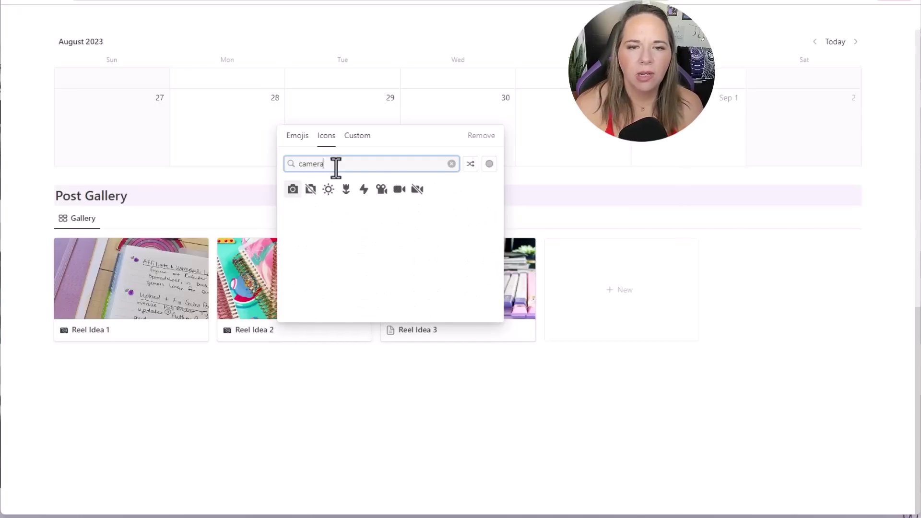
pyautogui.click(293, 189)
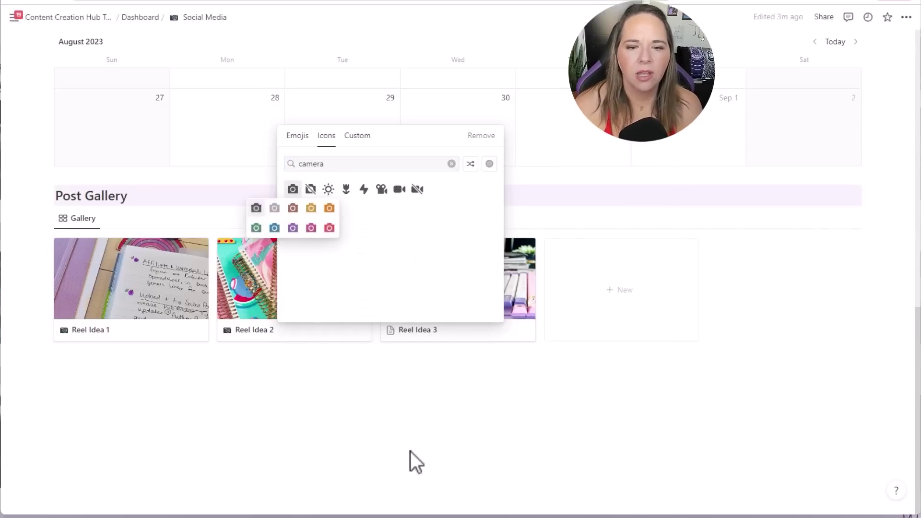
pyautogui.click(293, 228)
pyautogui.click(386, 419)
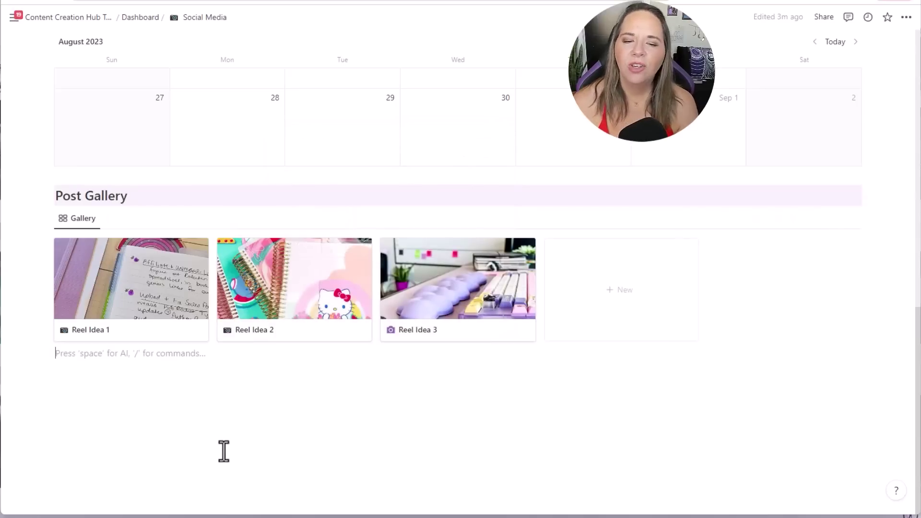
# Open Reel Idea 3 to look at its icon choices and return to the Social Media page.
pyautogui.click(428, 312)
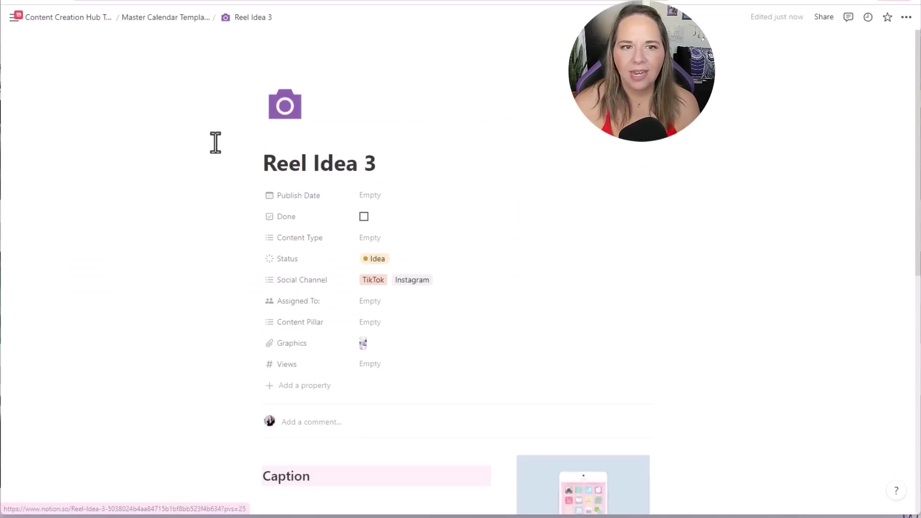
pyautogui.click(278, 119)
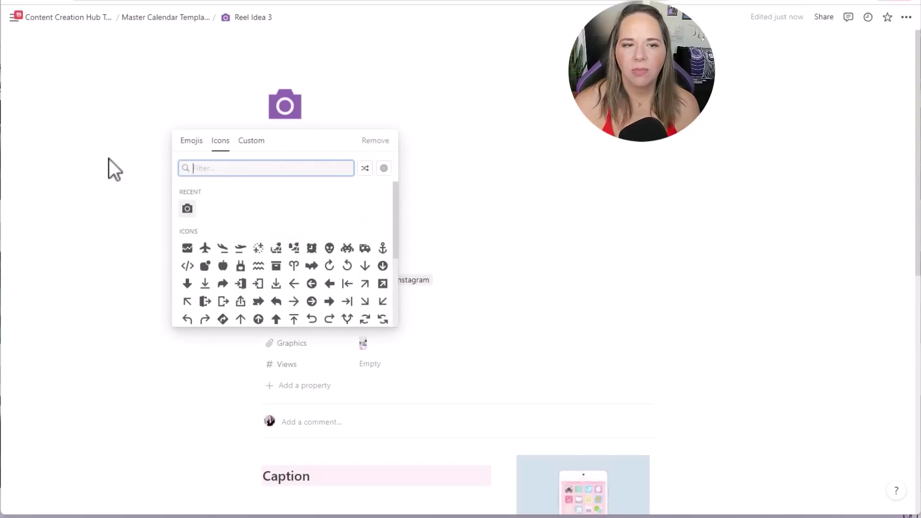
pyautogui.click(83, 228)
pyautogui.moveTo(14, 8)
pyautogui.hotkey('alt', 'Left')
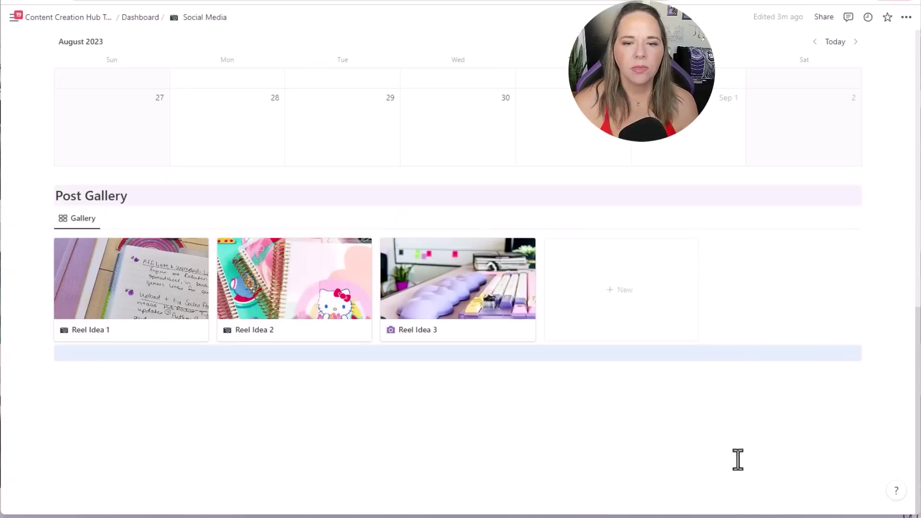
# Schedule the gallery posts on the Socials Calendar: Reel Idea 1 on August 28, Reel Idea 2 on August 30 and Reel Idea 3 on September 1.
pyautogui.scroll(1, 688, 436)
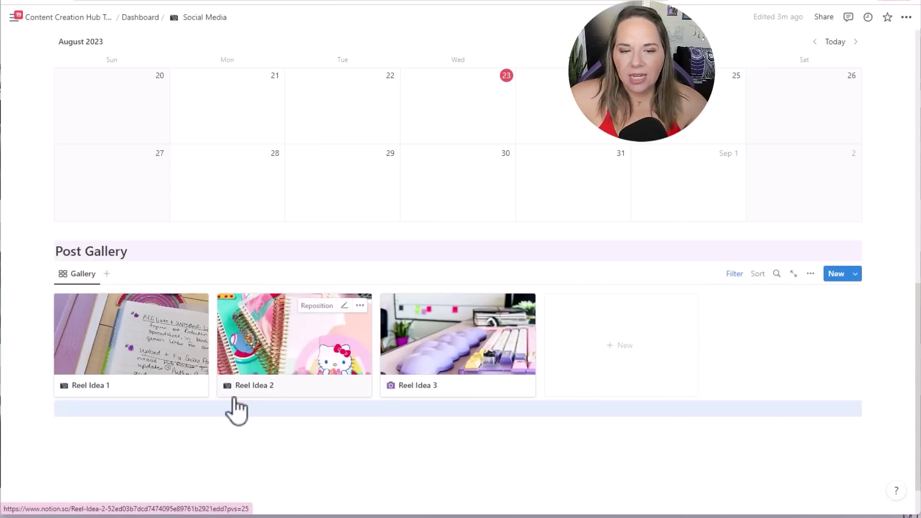
pyautogui.scroll(1, 268, 405)
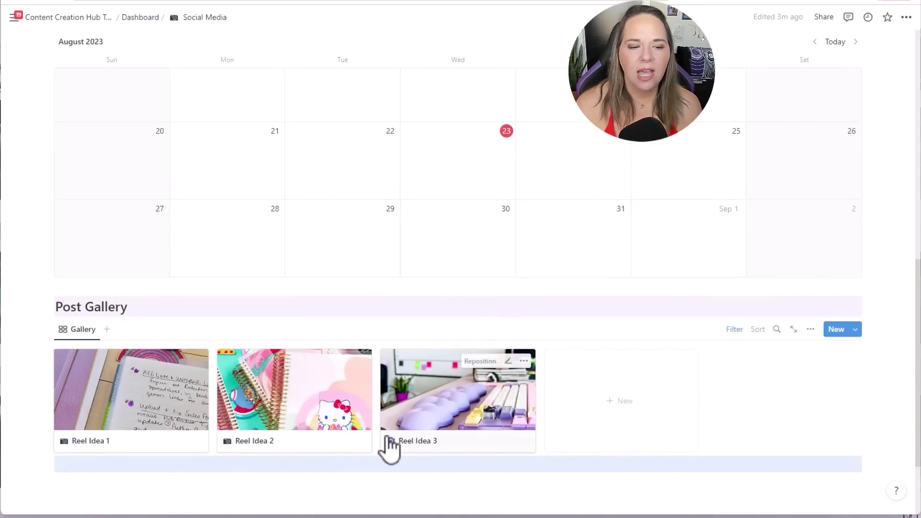
pyautogui.scroll(1, 249, 468)
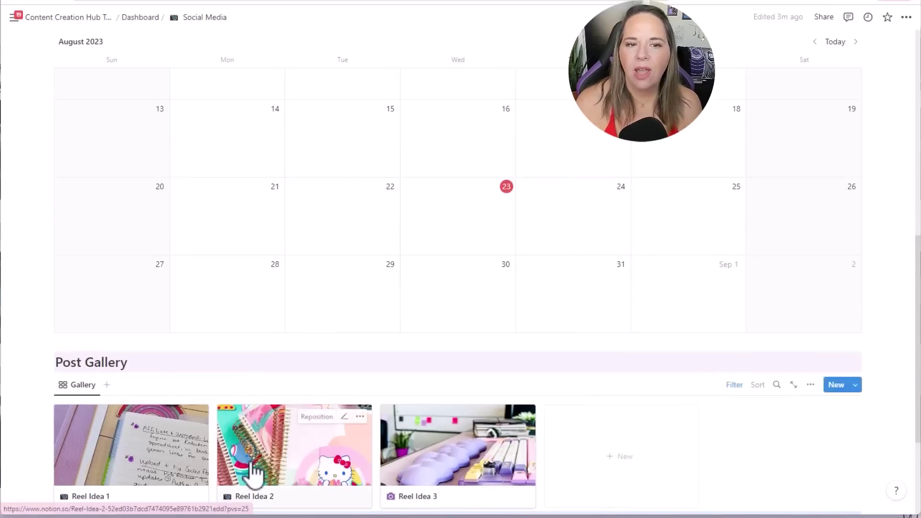
pyautogui.scroll(-2, 216, 460)
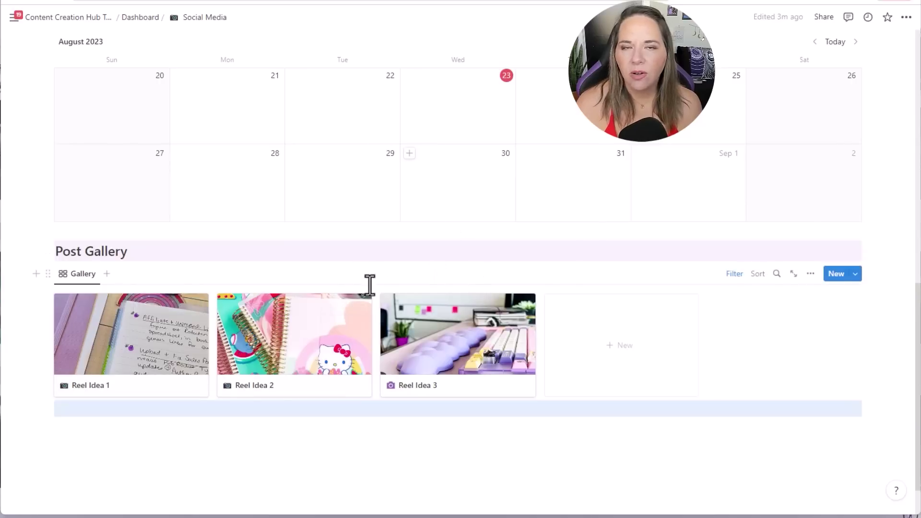
pyautogui.moveTo(115, 348); pyautogui.dragTo(230, 181)
pyautogui.moveTo(314, 343); pyautogui.dragTo(447, 182)
pyautogui.moveTo(457, 372); pyautogui.dragTo(650, 172)
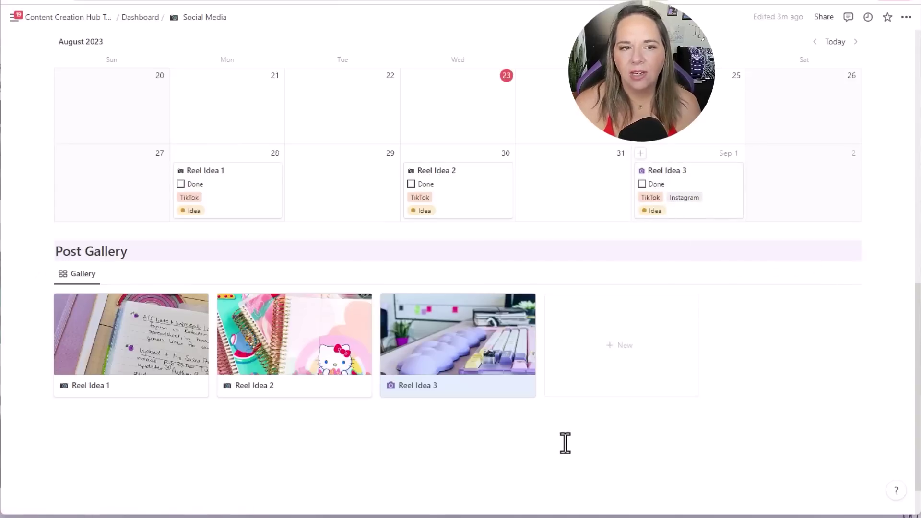
# Open Reel Idea 3 to check its Publish Date and return to the Social Media page.
pyautogui.scroll(1, 564, 442)
pyautogui.click(432, 413)
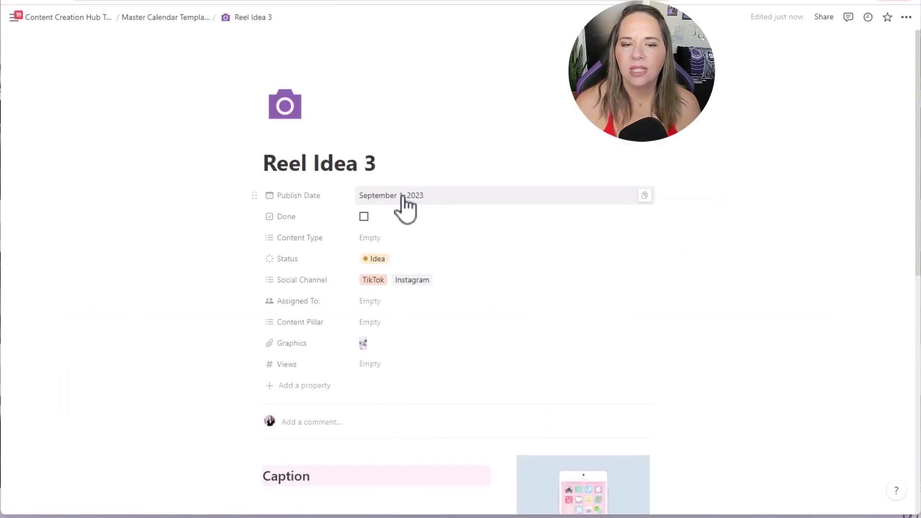
pyautogui.click(15, 1)
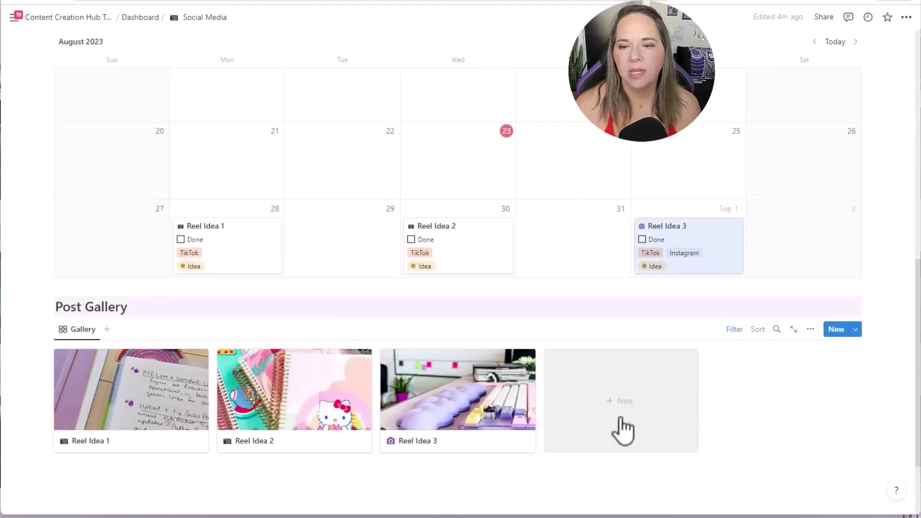
# Try Reel Idea 3 on August 23 and August 24 in the Socials Calendar, and move it back to September 1.
pyautogui.scroll(1, 700, 438)
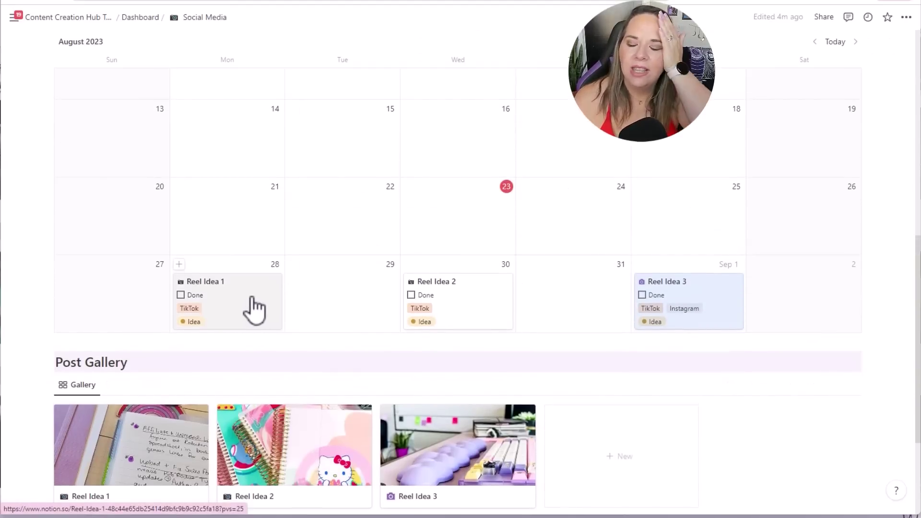
pyautogui.moveTo(701, 303); pyautogui.dragTo(418, 218)
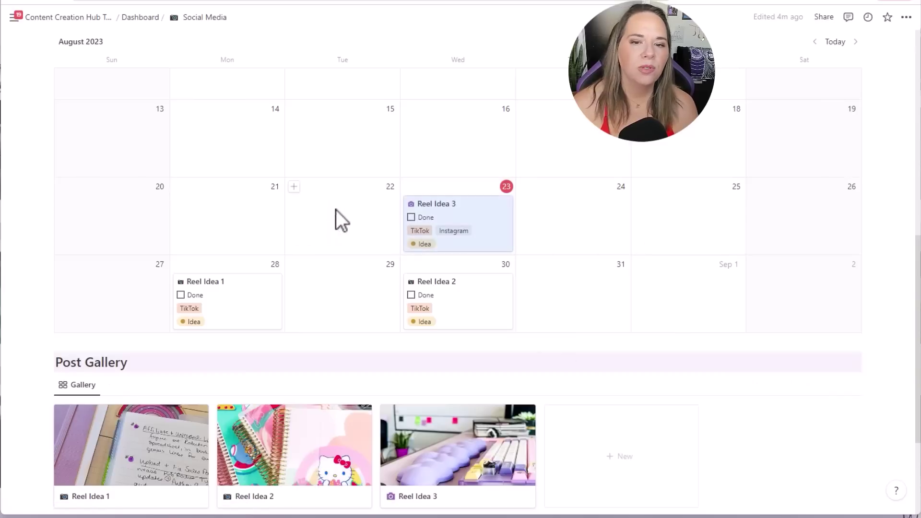
pyautogui.moveTo(471, 235); pyautogui.dragTo(583, 219)
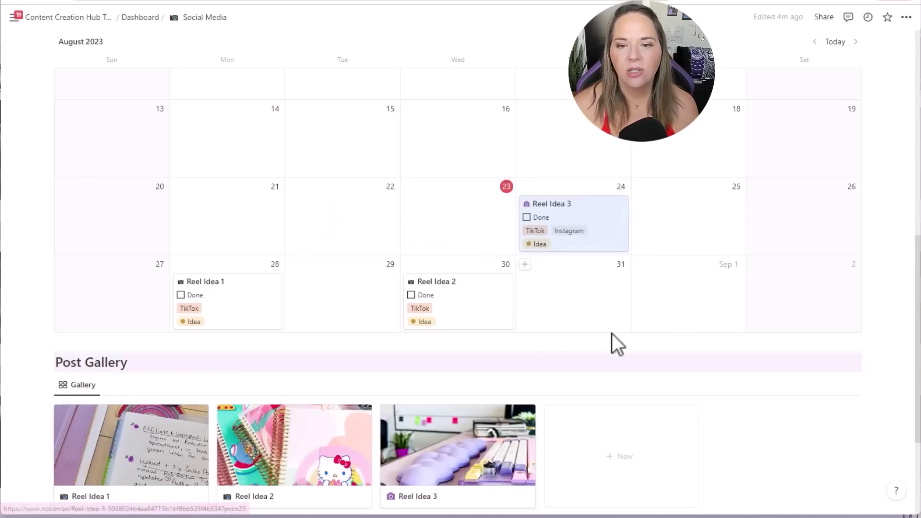
pyautogui.scroll(2, 690, 458)
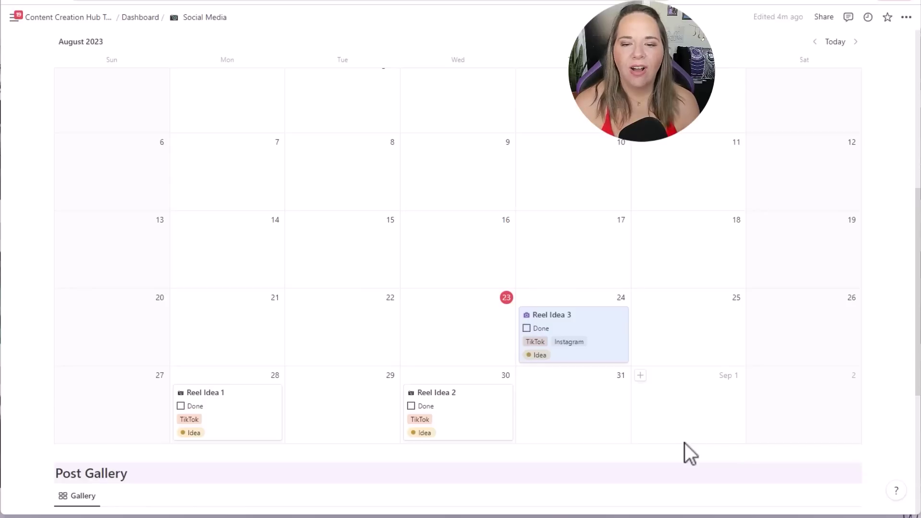
pyautogui.moveTo(586, 360); pyautogui.dragTo(681, 397)
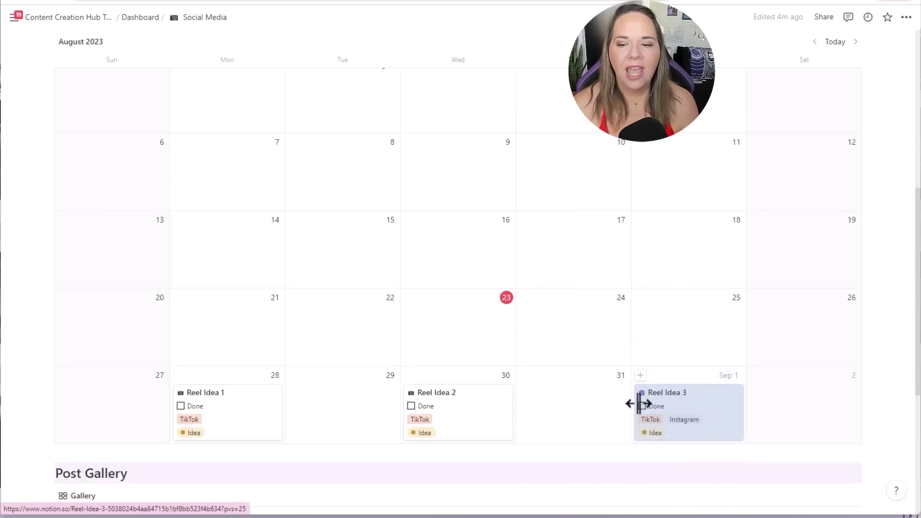
pyautogui.scroll(3, 575, 444)
pyautogui.scroll(-3, 574, 438)
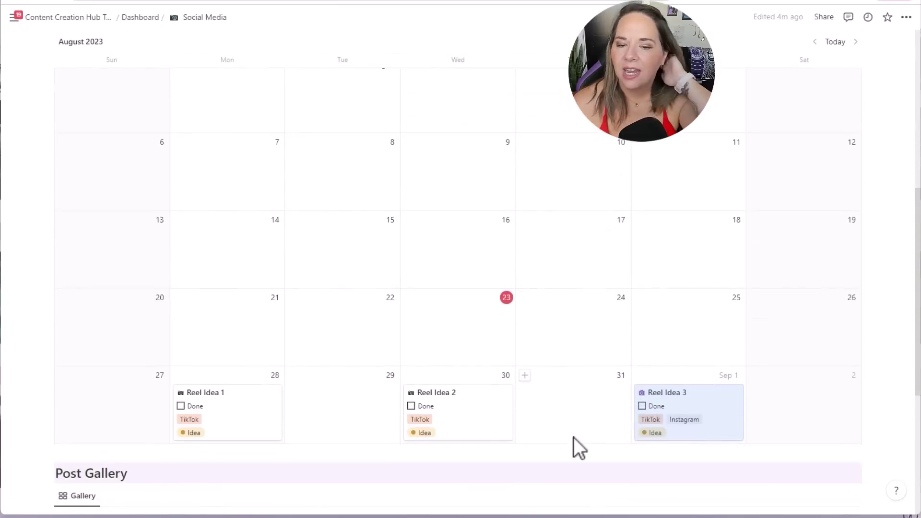
# Set Reel Idea 3's Views property to 1200 and return to the Social Media page.
pyautogui.scroll(-2, 574, 437)
pyautogui.click(694, 381)
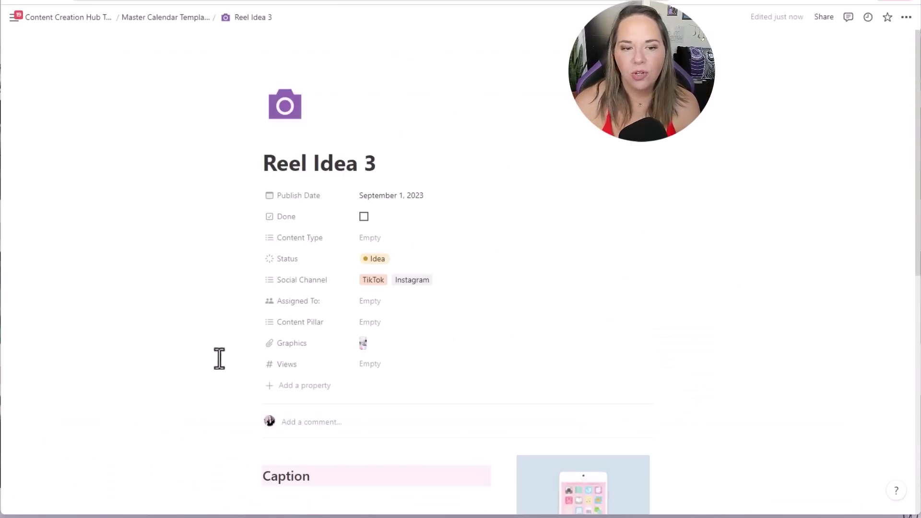
pyautogui.click(370, 365)
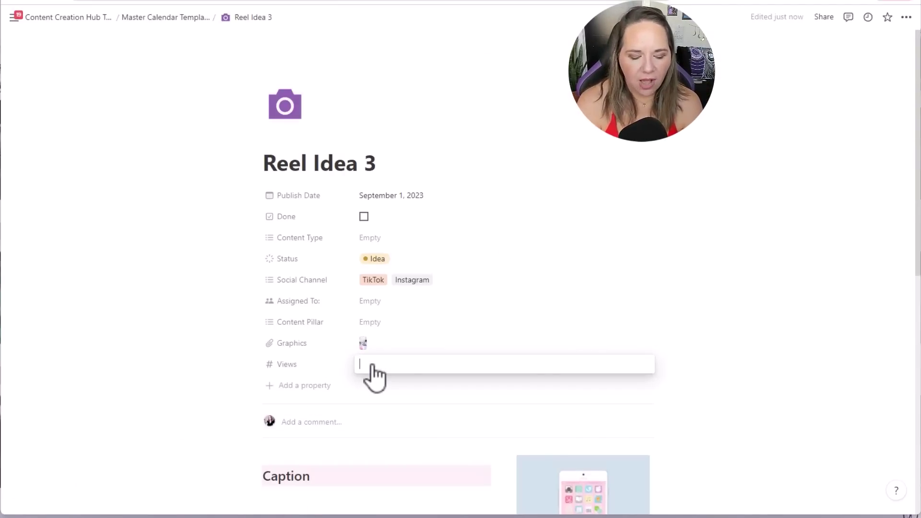
pyautogui.write('1200')
pyautogui.click(211, 325)
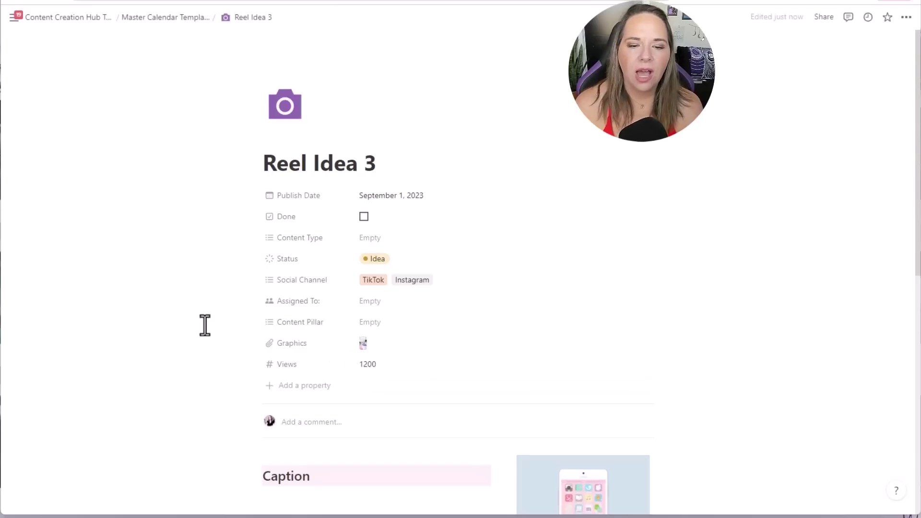
pyautogui.click(18, 5)
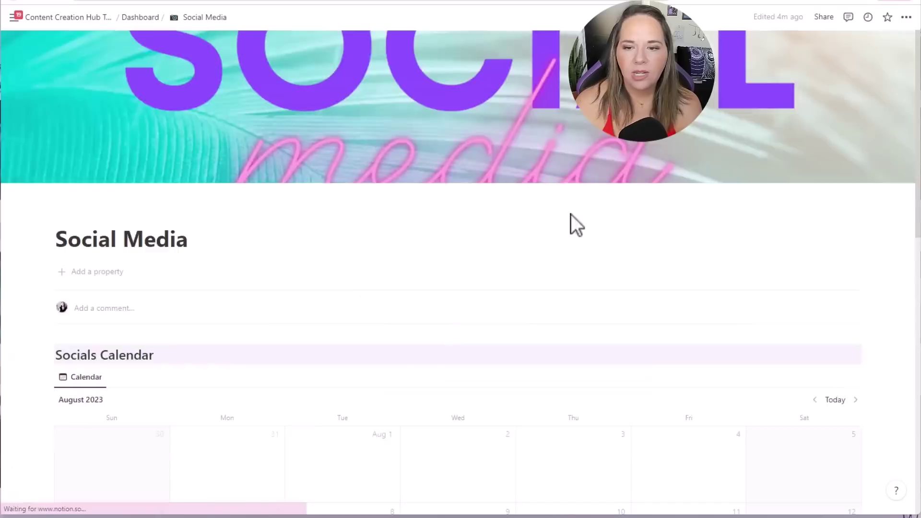
# Show the Views property on the Socials Calendar cards and go back down to the Post Gallery.
pyautogui.click(906, 18)
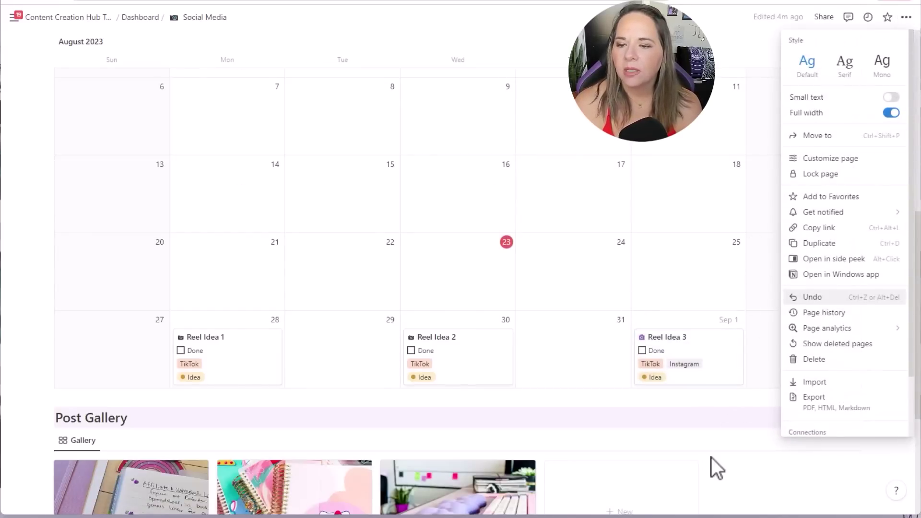
pyautogui.click(728, 212)
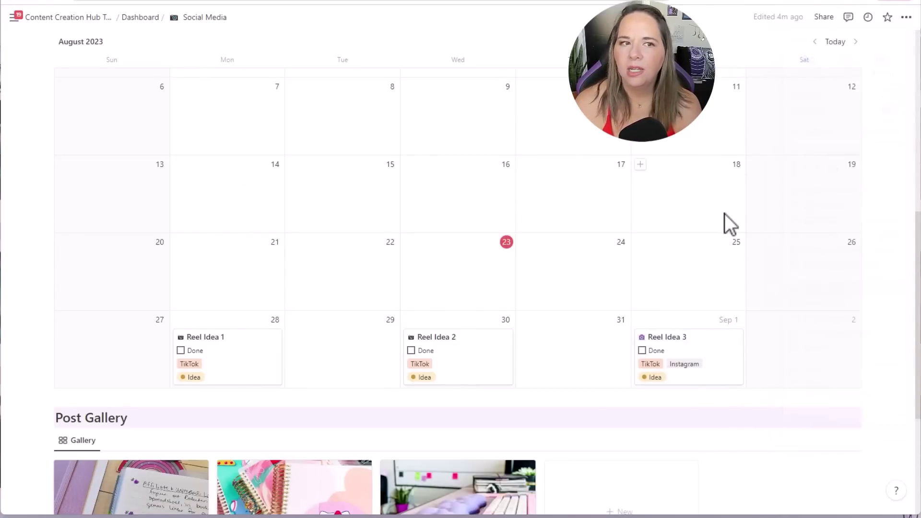
pyautogui.scroll(5, 707, 277)
pyautogui.click(810, 231)
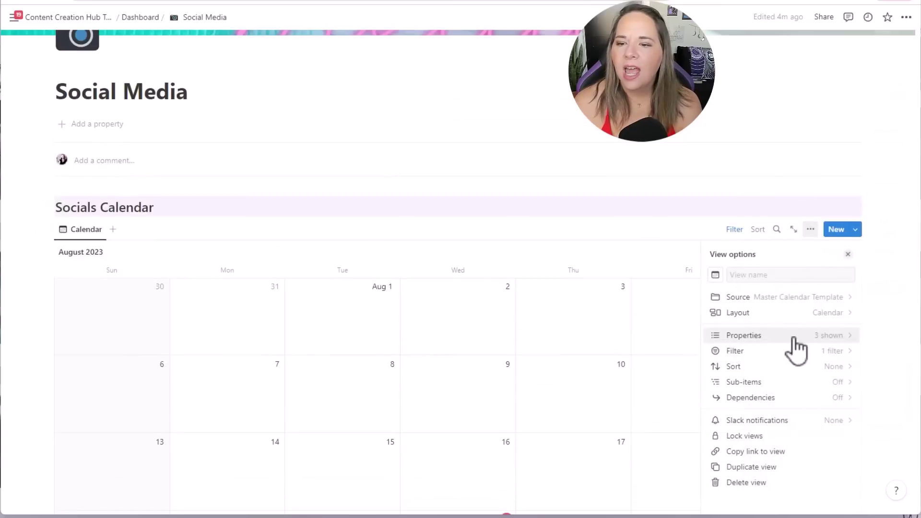
pyautogui.click(833, 337)
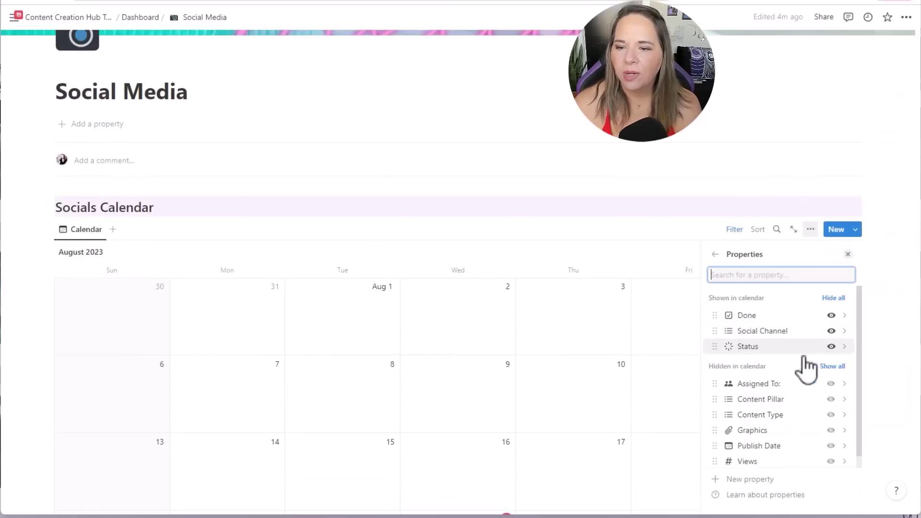
pyautogui.click(830, 451)
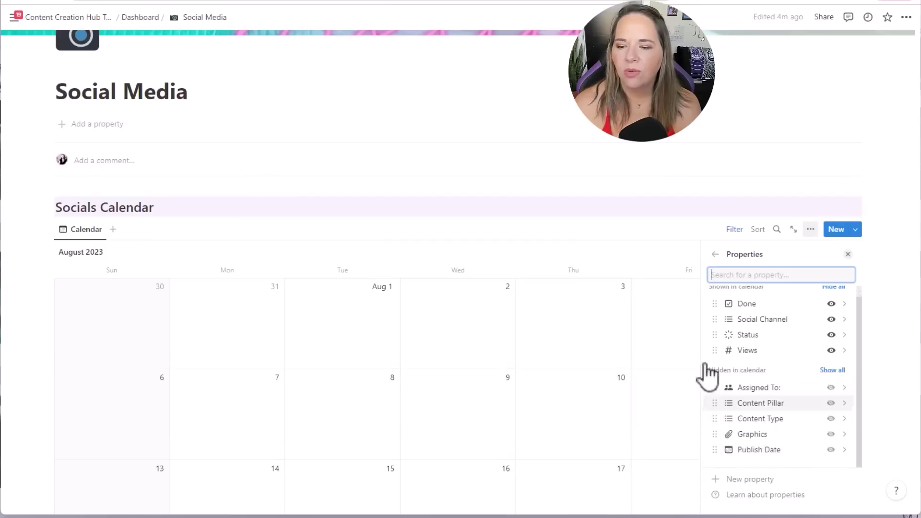
pyautogui.click(625, 214)
pyautogui.scroll(-8, 664, 306)
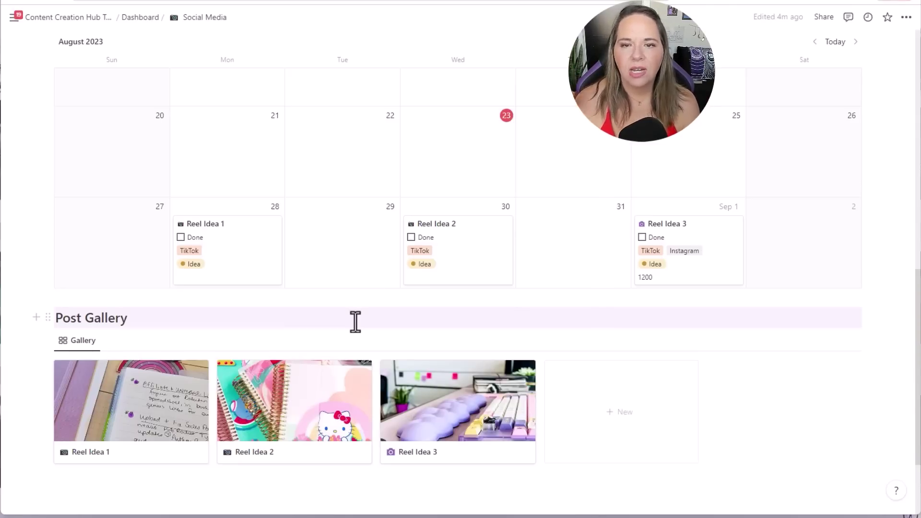
pyautogui.scroll(-3, 416, 323)
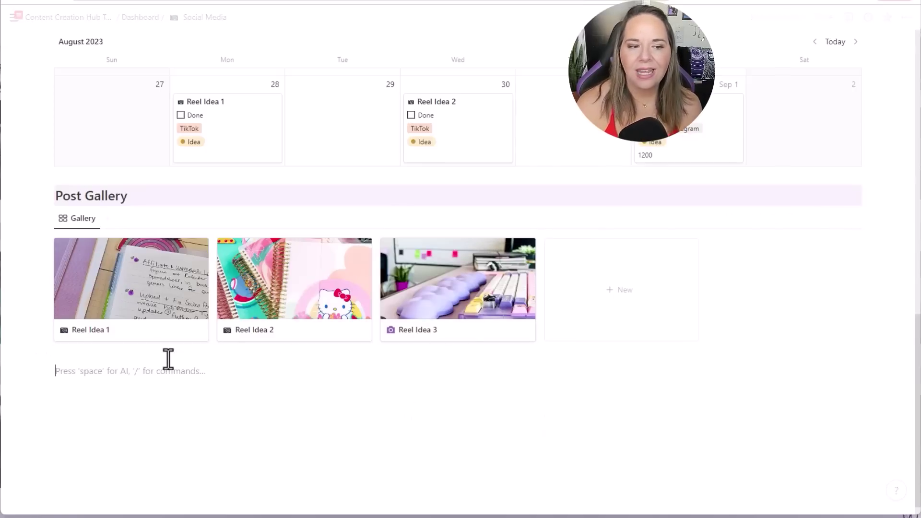
# Look over the Socials Calendar and Post Gallery, and return to the main Content Creation Hub Template page.
pyautogui.scroll(10, 177, 357)
pyautogui.scroll(-5, 191, 355)
pyautogui.scroll(-6, 193, 358)
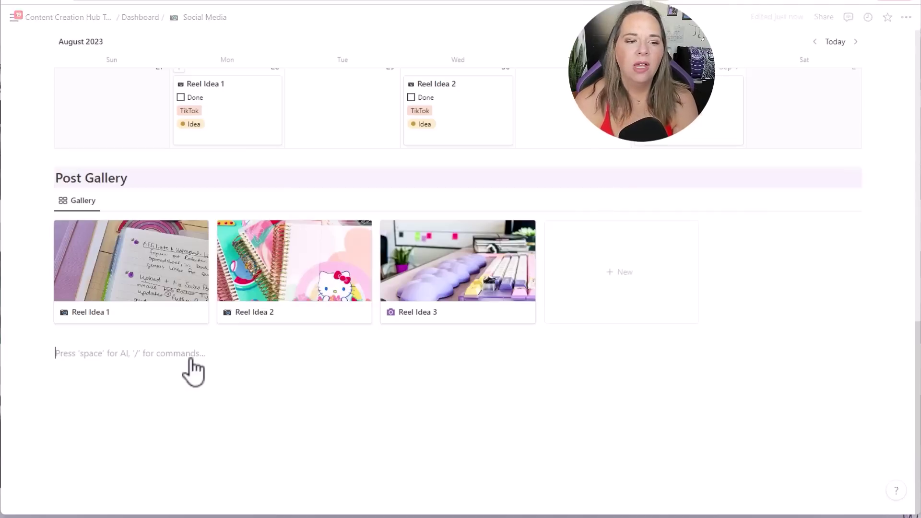
pyautogui.scroll(6, 222, 350)
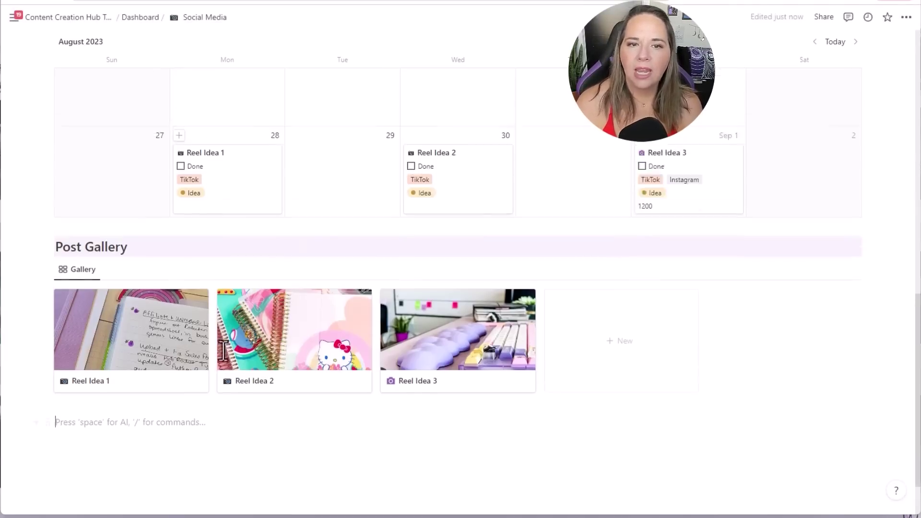
pyautogui.scroll(10, 223, 352)
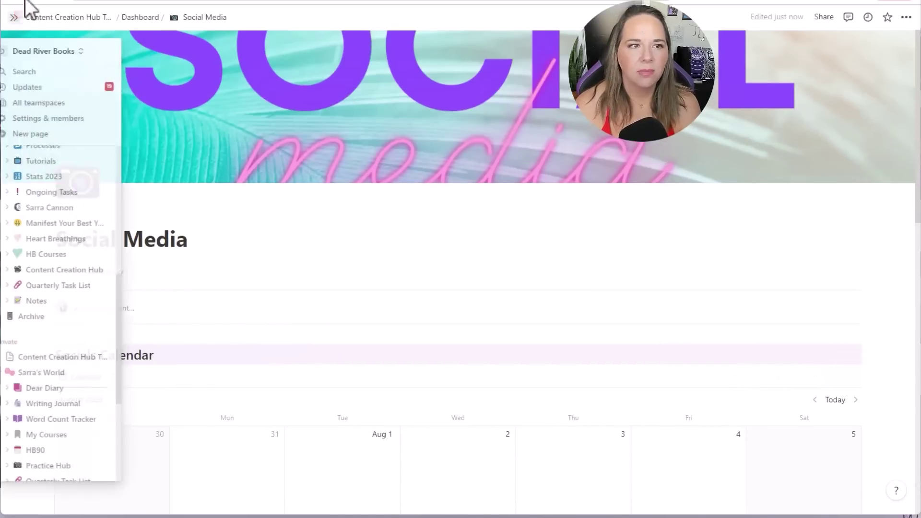
pyautogui.click(20, 2)
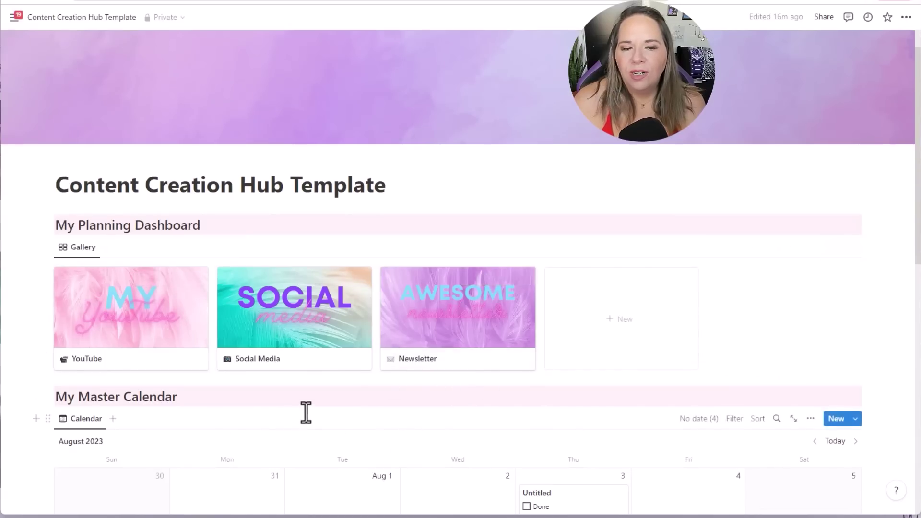
# Set the Social Channel of the Content Template entry on September 1 to Blog/Website and return to the hub page.
pyautogui.scroll(-3, 317, 412)
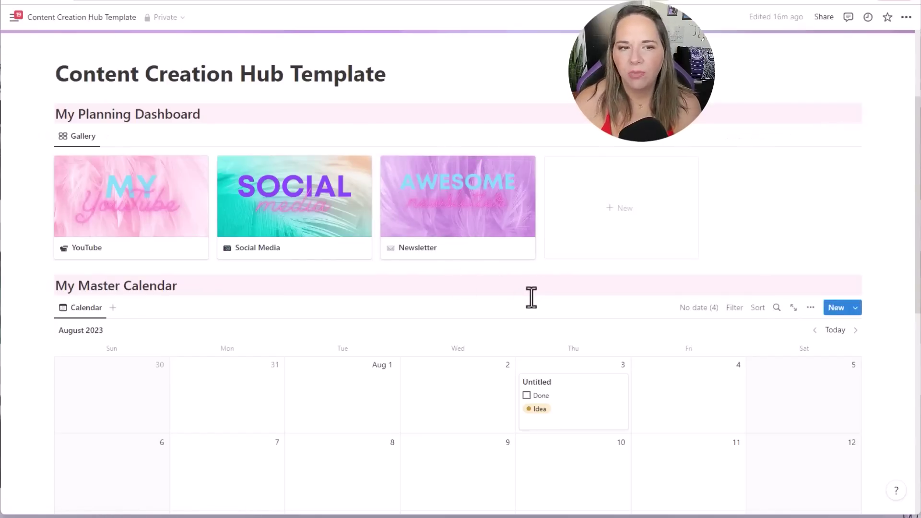
pyautogui.scroll(-8, 562, 374)
pyautogui.scroll(10, 562, 369)
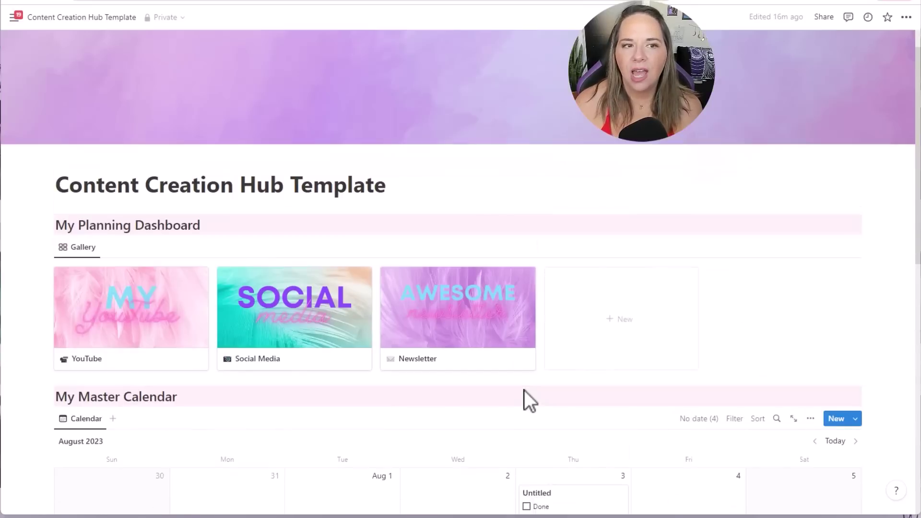
pyautogui.scroll(1, 525, 390)
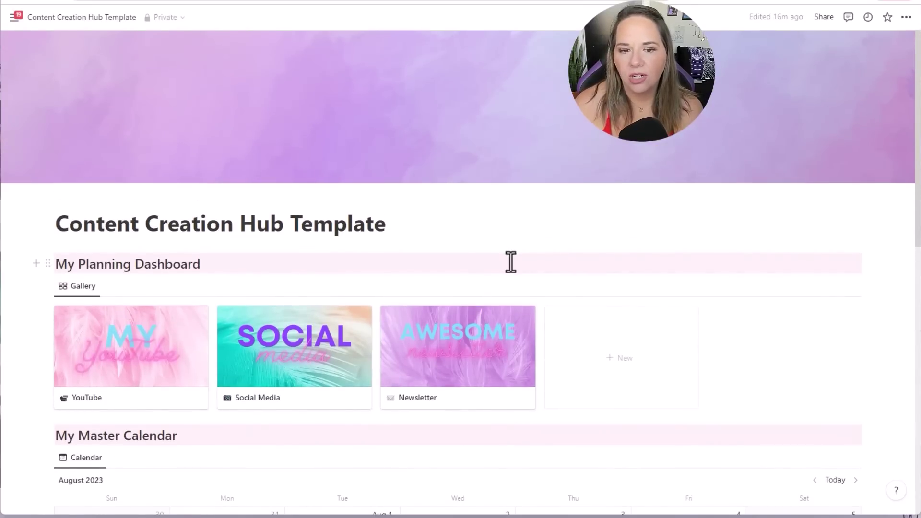
pyautogui.scroll(-9, 593, 341)
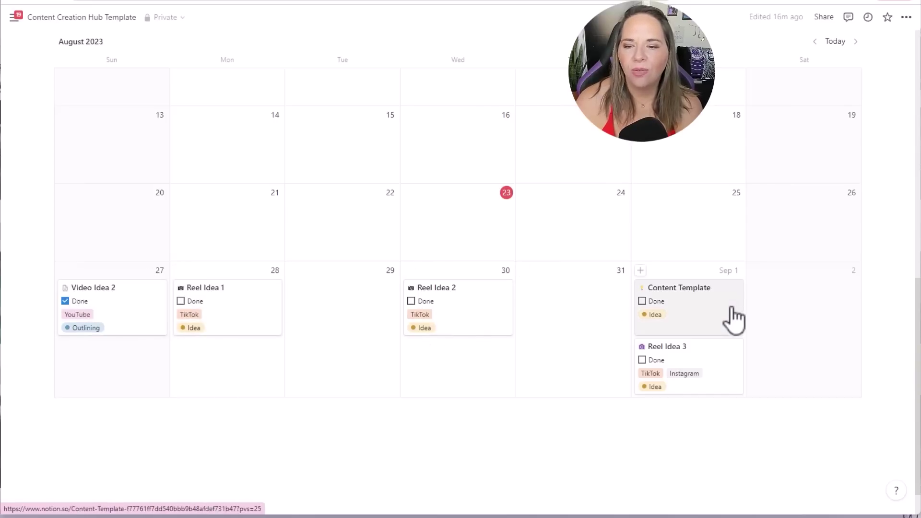
pyautogui.click(690, 304)
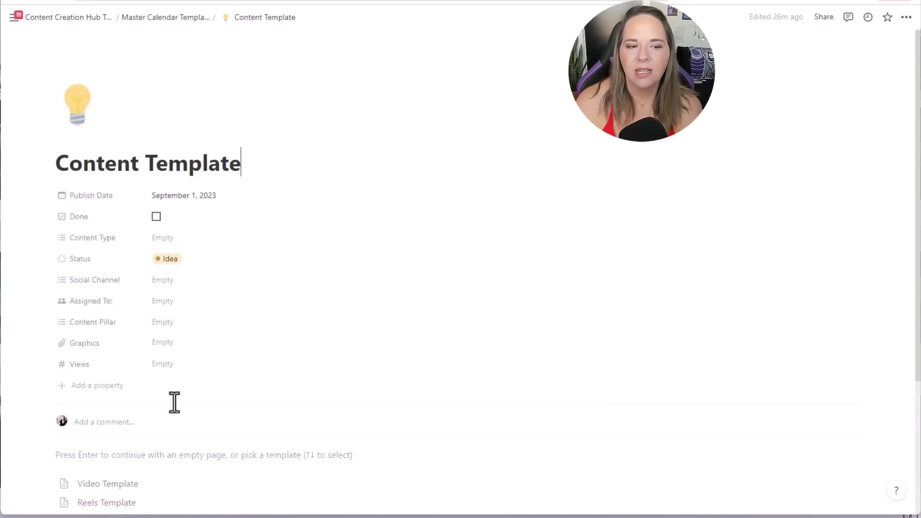
pyautogui.click(159, 281)
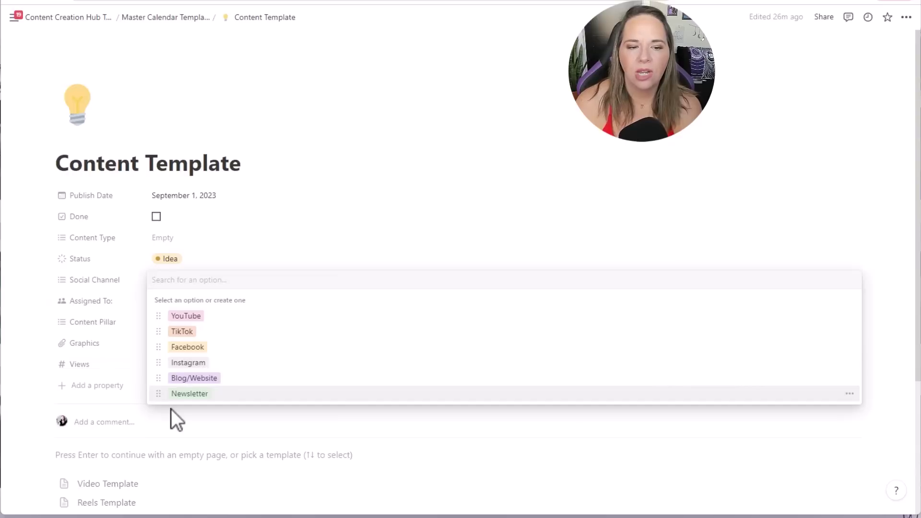
pyautogui.click(188, 378)
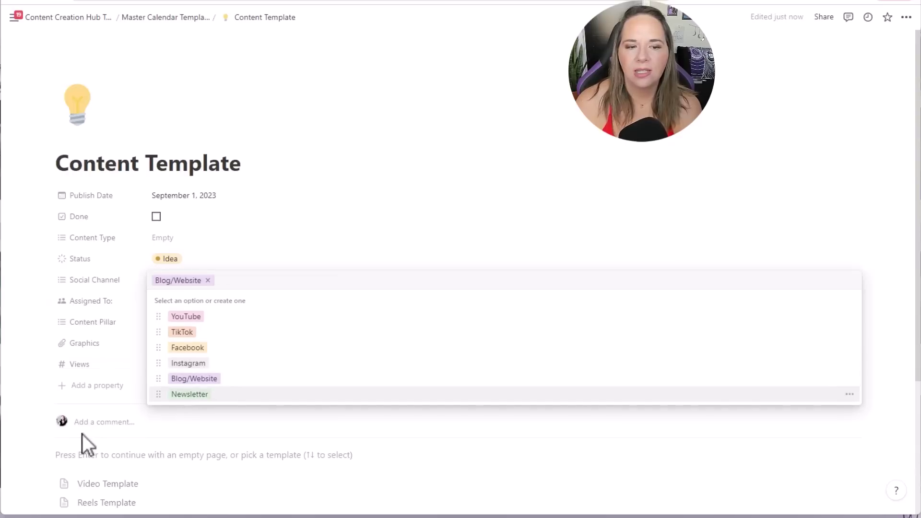
pyautogui.click(27, 132)
pyautogui.click(67, 17)
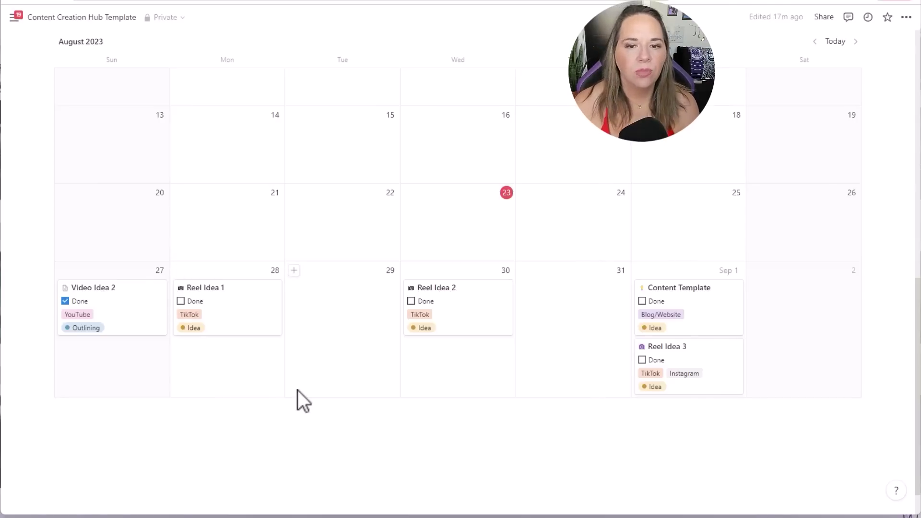
# Mark Reel Idea 1 and Reel Idea 2 as Done in the master calendar, and show the Views property on its cards.
pyautogui.click(182, 301)
pyautogui.click(411, 301)
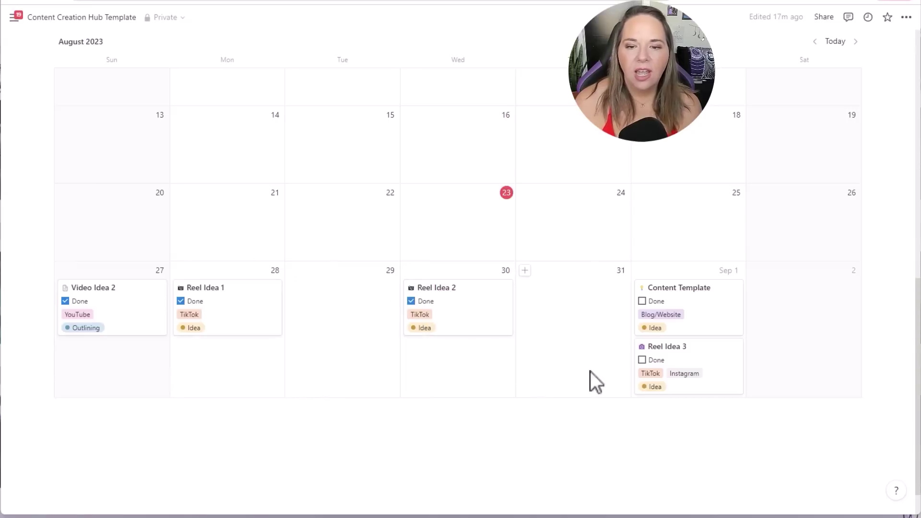
pyautogui.scroll(1, 579, 360)
pyautogui.scroll(8, 580, 361)
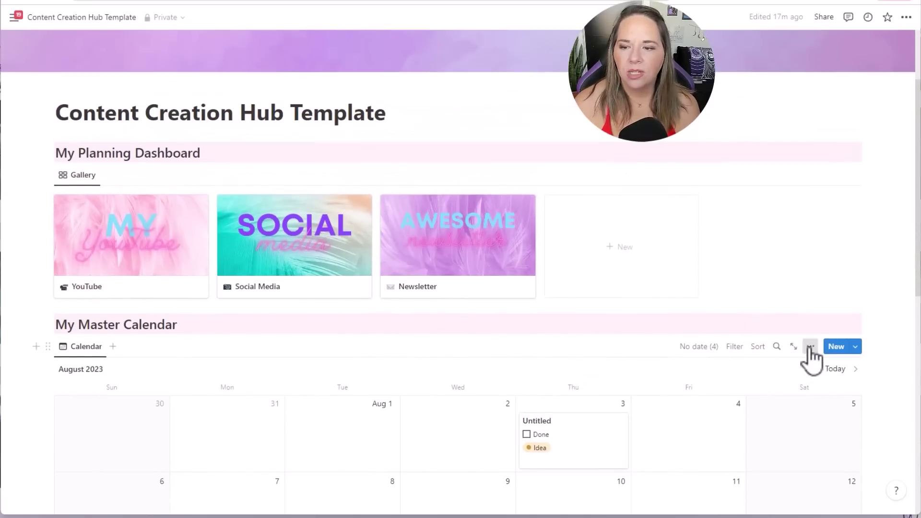
pyautogui.click(810, 347)
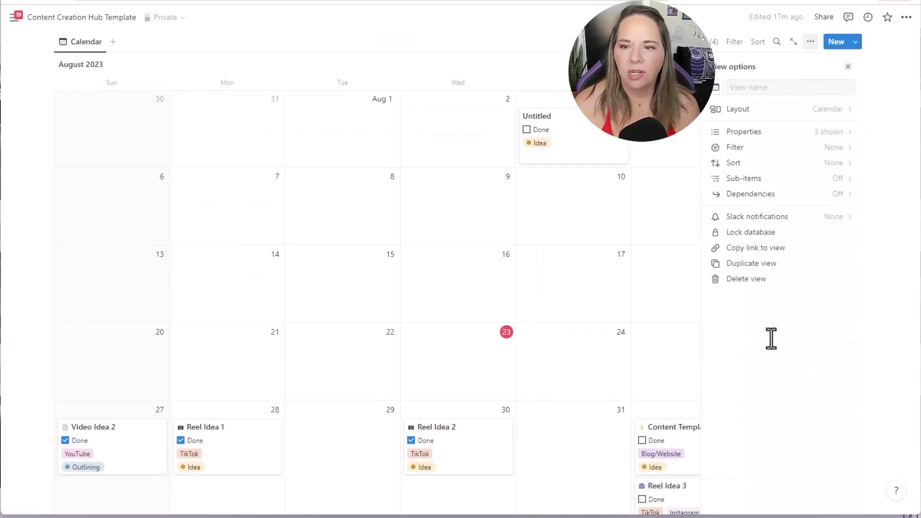
pyautogui.click(840, 134)
pyautogui.click(836, 273)
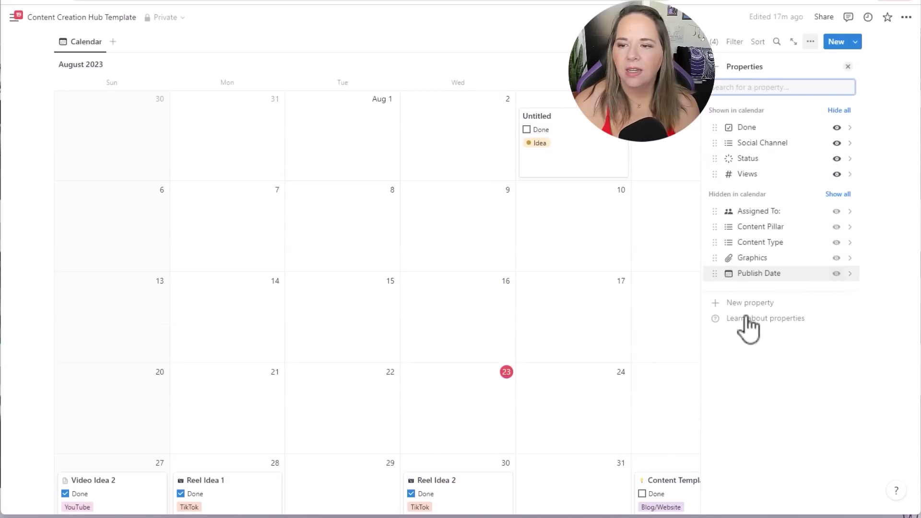
pyautogui.click(563, 101)
pyautogui.scroll(-5, 579, 195)
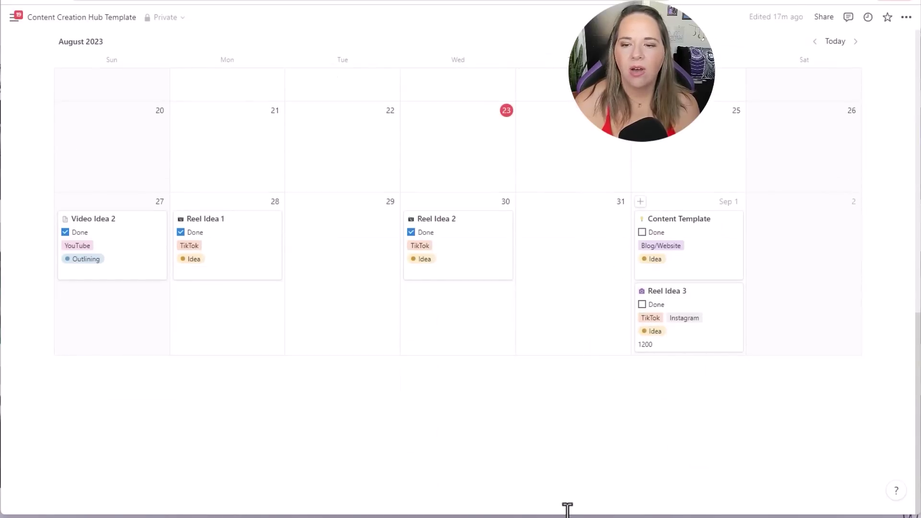
# Look over the hub page, check the YouTube page's Idea Brainstorm board and Scheduler calendar, and return to the hub.
pyautogui.scroll(10, 519, 489)
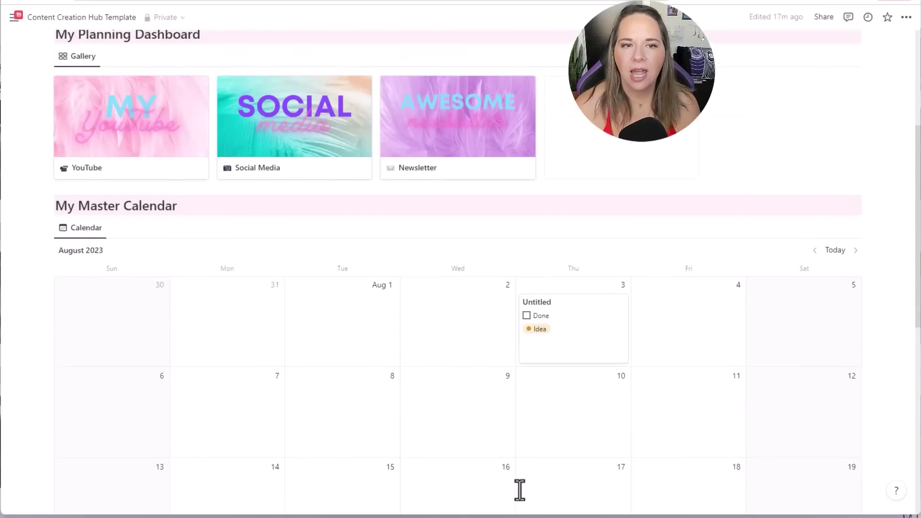
pyautogui.scroll(3, 518, 374)
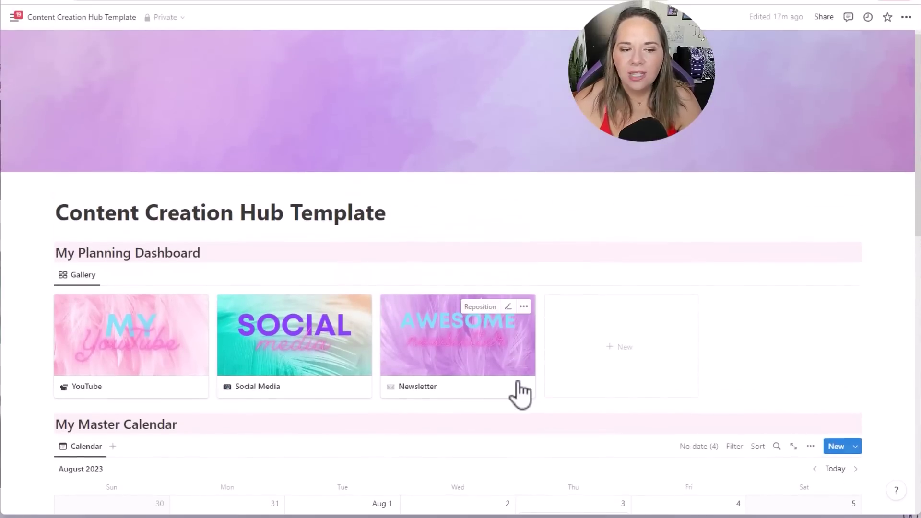
pyautogui.scroll(-7, 519, 391)
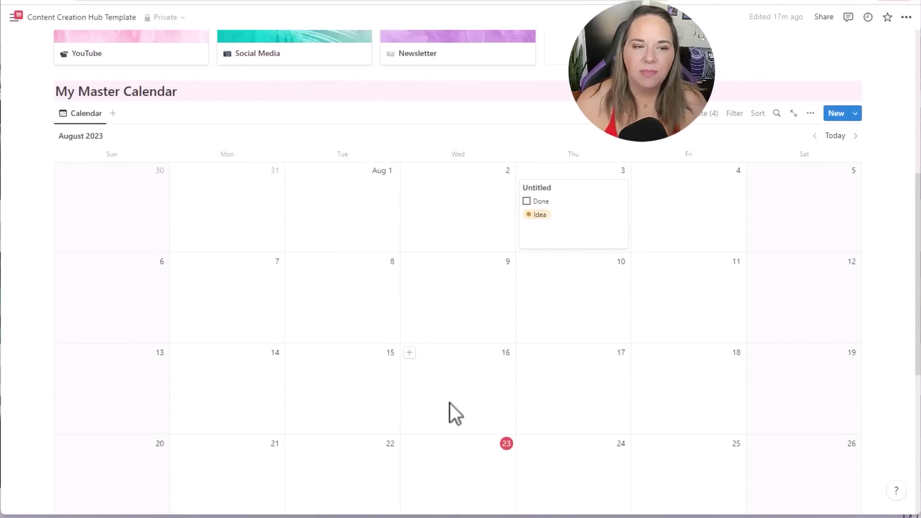
pyautogui.scroll(1, 413, 326)
pyautogui.scroll(-3, 408, 333)
pyautogui.scroll(4, 406, 340)
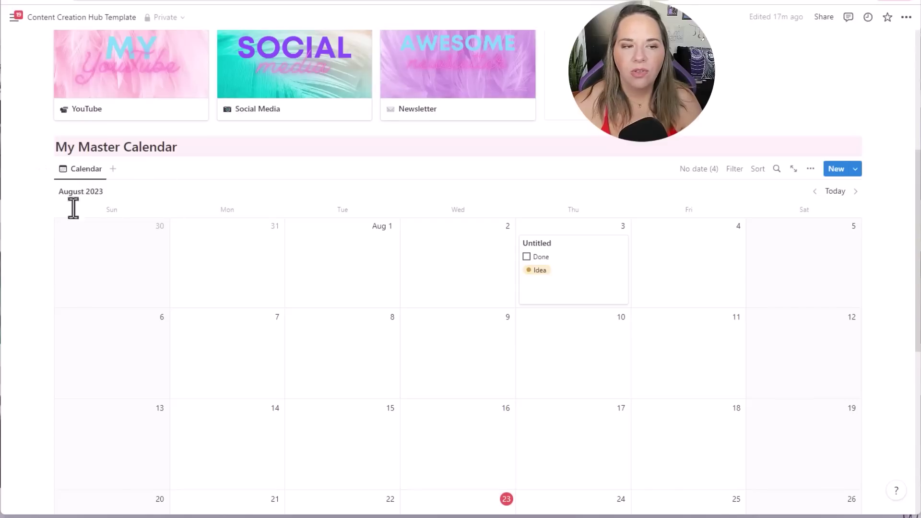
pyautogui.scroll(3, 192, 273)
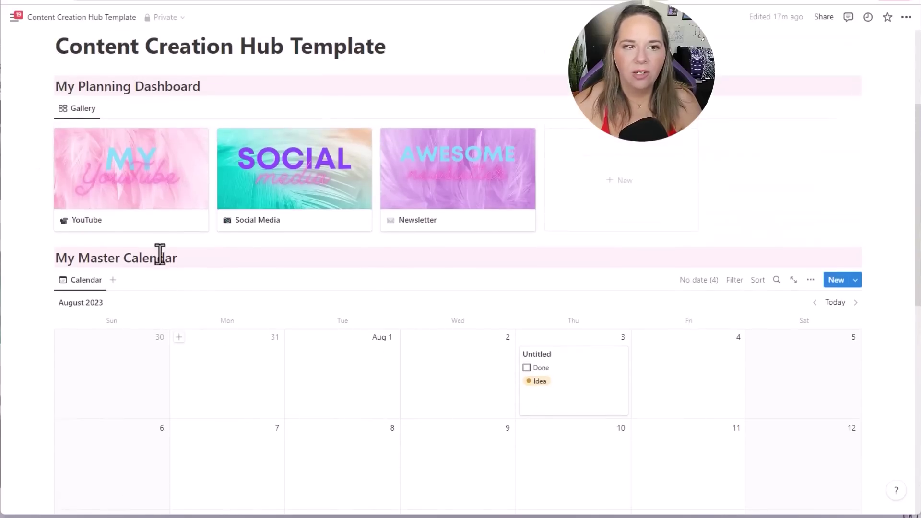
pyautogui.click(120, 181)
pyautogui.scroll(-4, 437, 439)
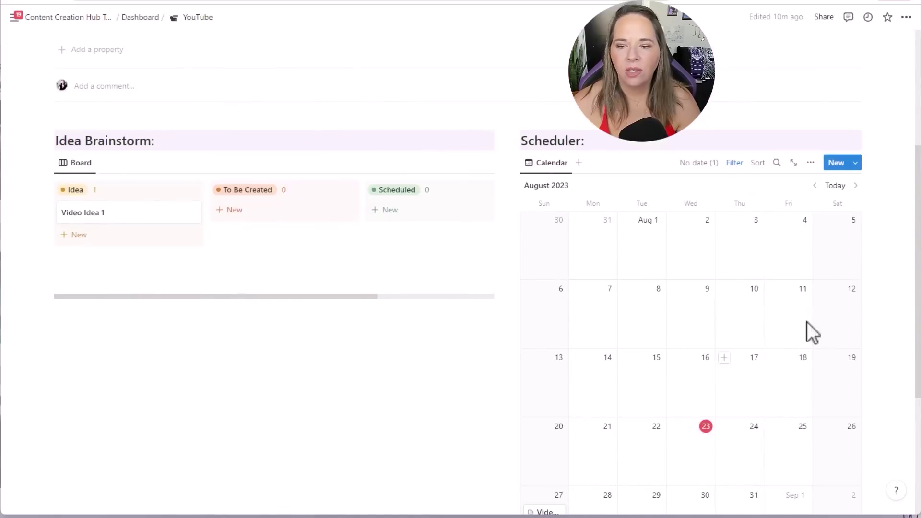
pyautogui.scroll(-3, 696, 451)
pyautogui.scroll(8, 530, 395)
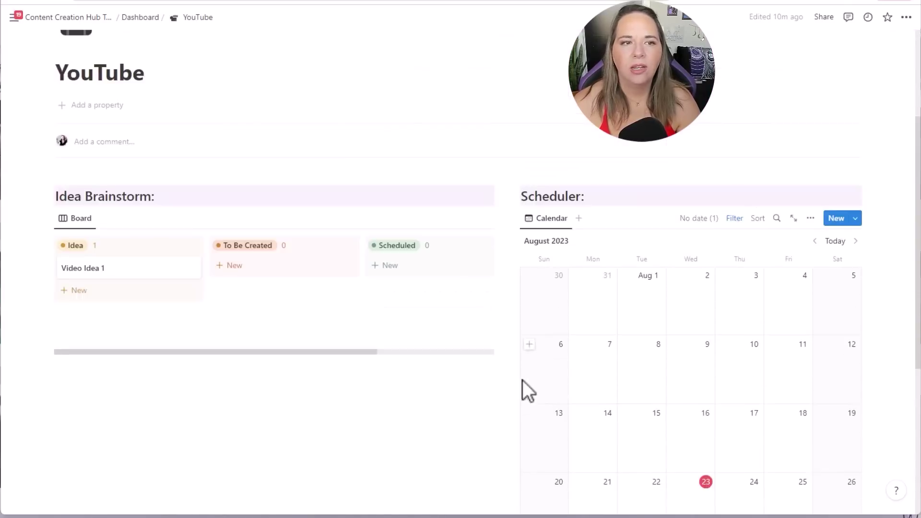
pyautogui.click(29, 17)
# Add a second view with the Calendar layout to My Master Calendar.
pyautogui.scroll(-4, 528, 297)
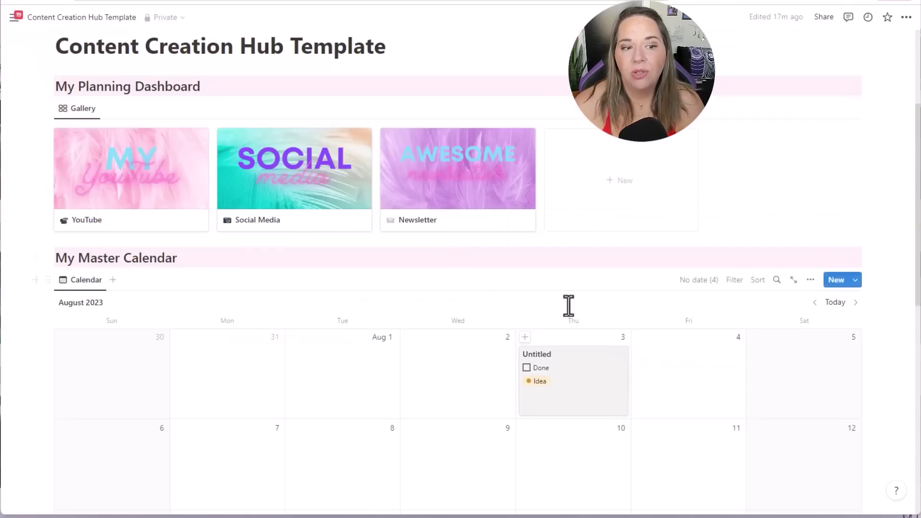
pyautogui.click(113, 280)
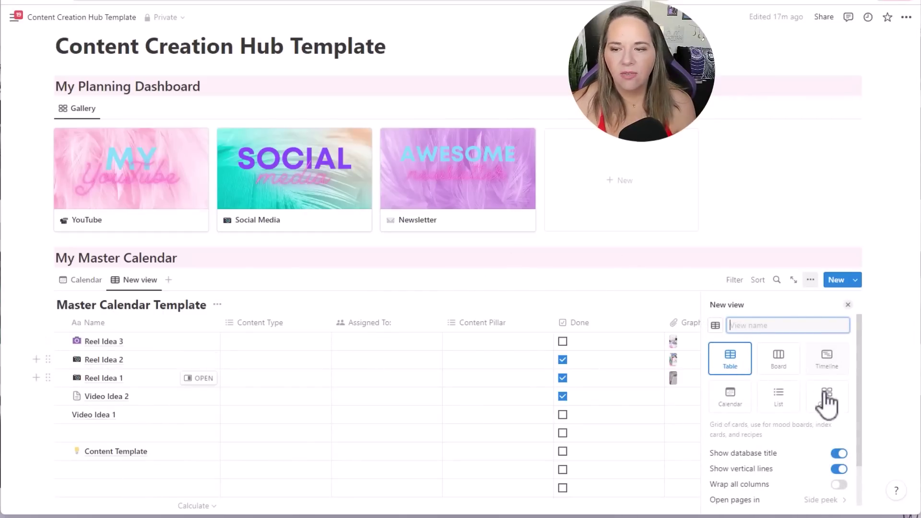
pyautogui.click(720, 399)
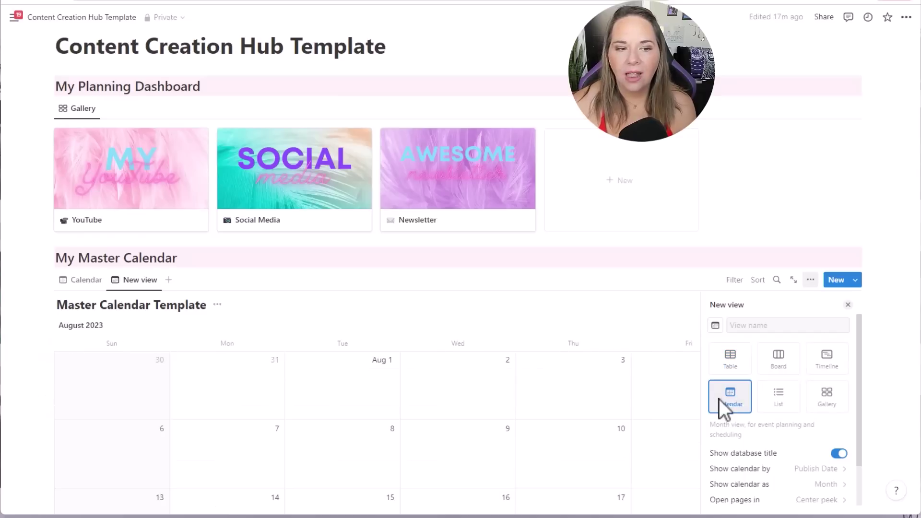
pyautogui.click(653, 285)
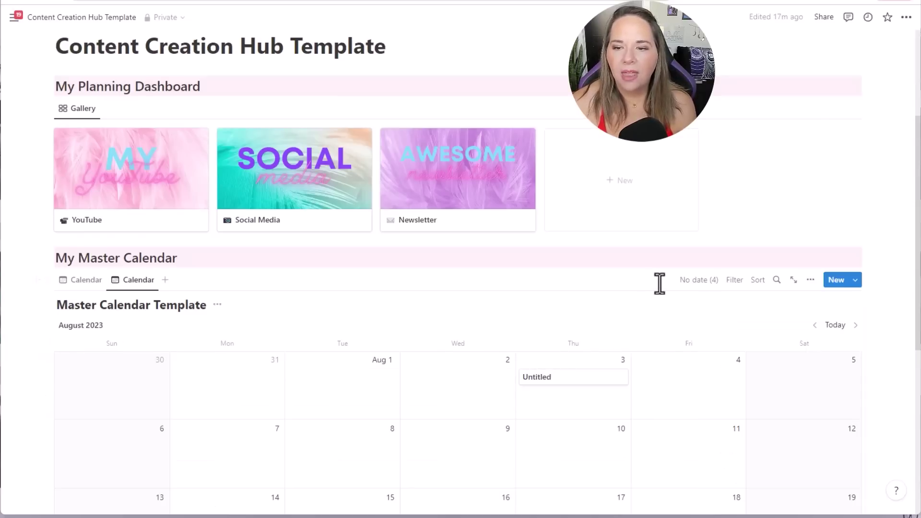
# Filter the new calendar view to entries whose Social Channel contains YouTube.
pyautogui.click(740, 282)
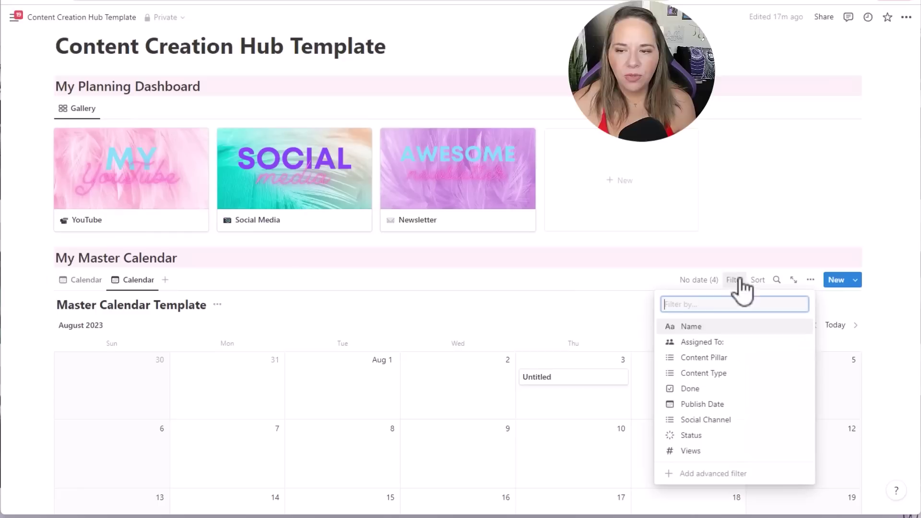
pyautogui.click(698, 420)
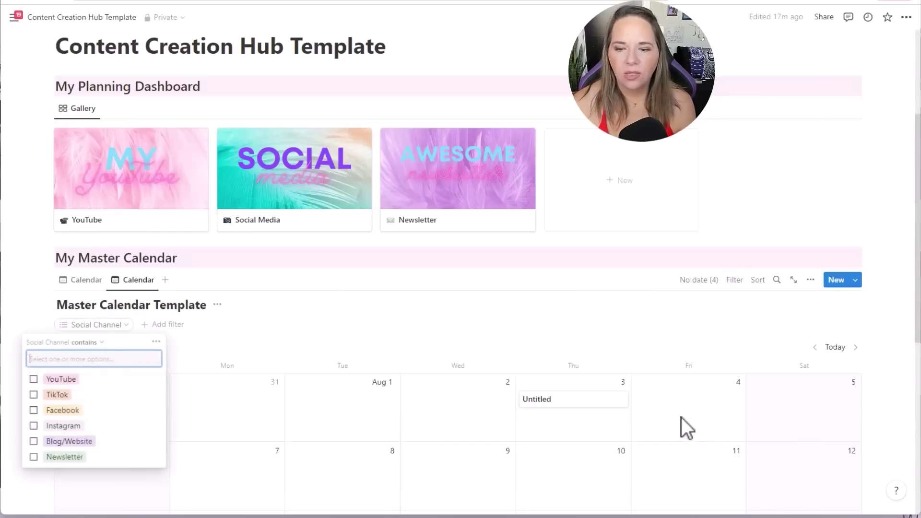
pyautogui.click(33, 380)
pyautogui.click(170, 322)
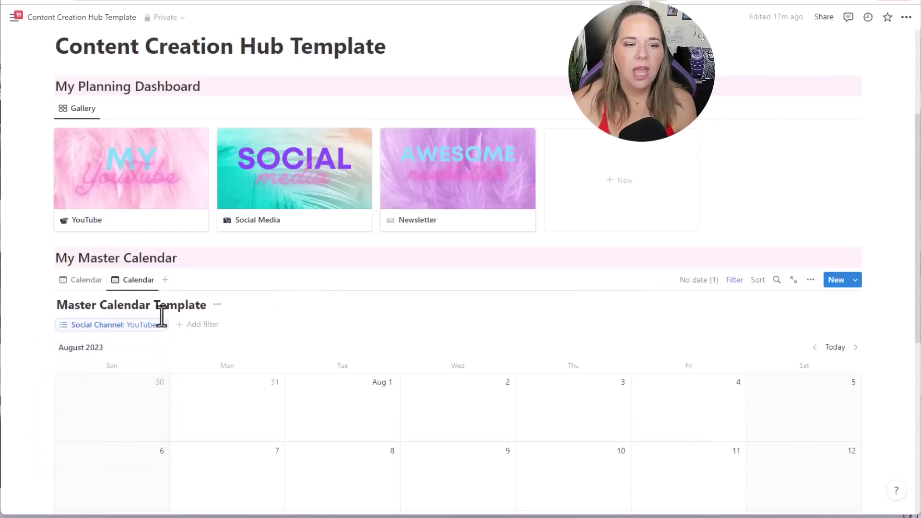
# Rename the filtered calendar view to YouTube.
pyautogui.click(134, 284)
pyautogui.click(143, 318)
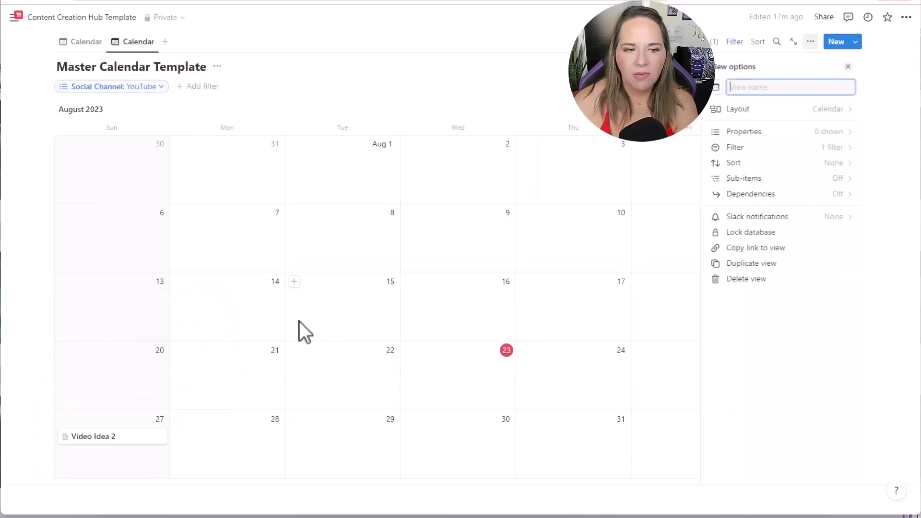
pyautogui.write('YouTube')
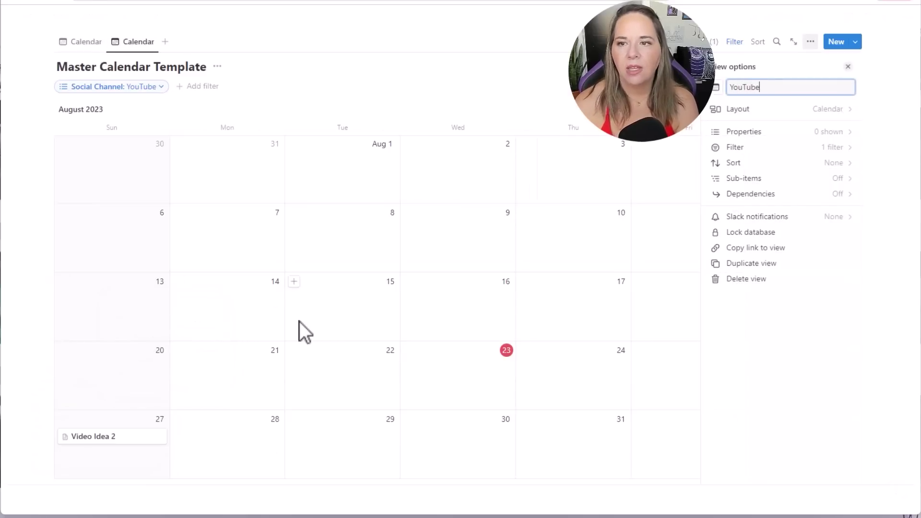
pyautogui.click(286, 103)
pyautogui.scroll(3, 149, 175)
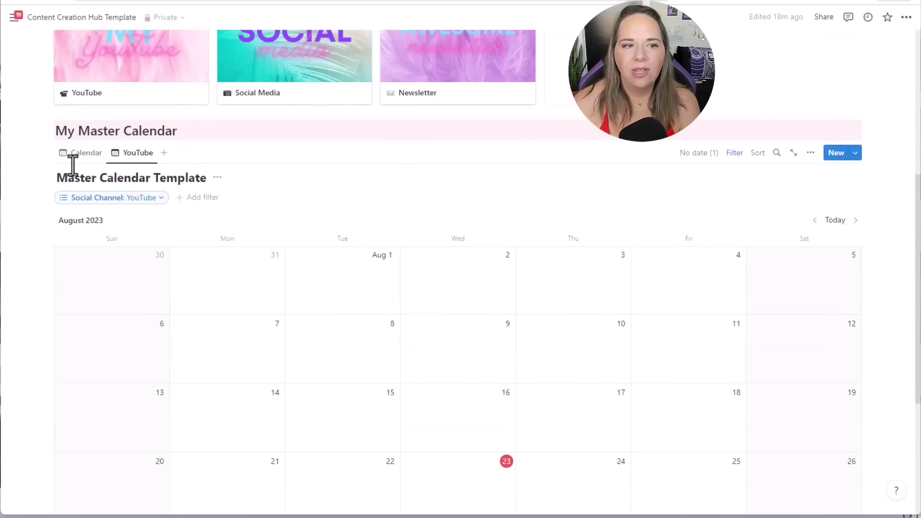
# Compare the original Calendar view with the YouTube view of the master calendar, ending on the YouTube view.
pyautogui.click(82, 153)
pyautogui.scroll(-5, 439, 365)
pyautogui.scroll(6, 436, 376)
pyautogui.click(139, 207)
pyautogui.scroll(-4, 511, 357)
pyautogui.scroll(3, 286, 424)
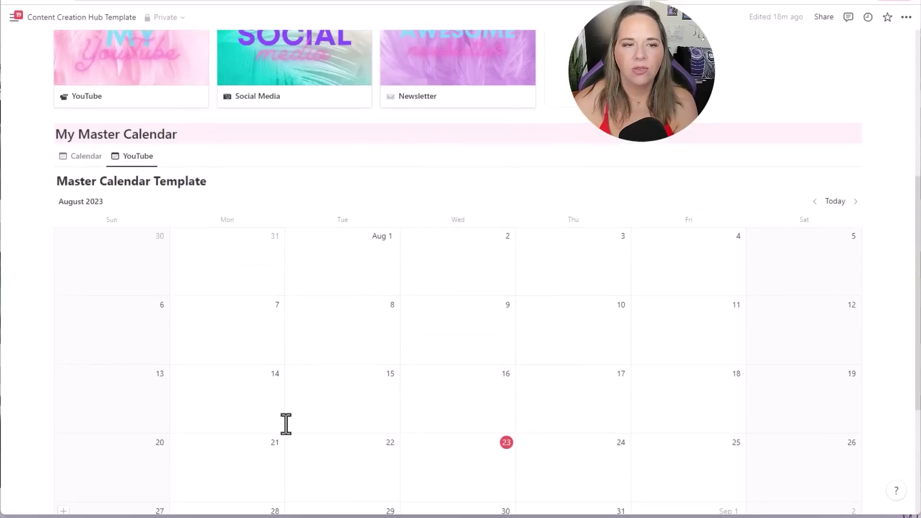
# Add a new view named Social Media with the Calendar layout to My Master Calendar.
pyautogui.scroll(3, 286, 424)
pyautogui.click(163, 320)
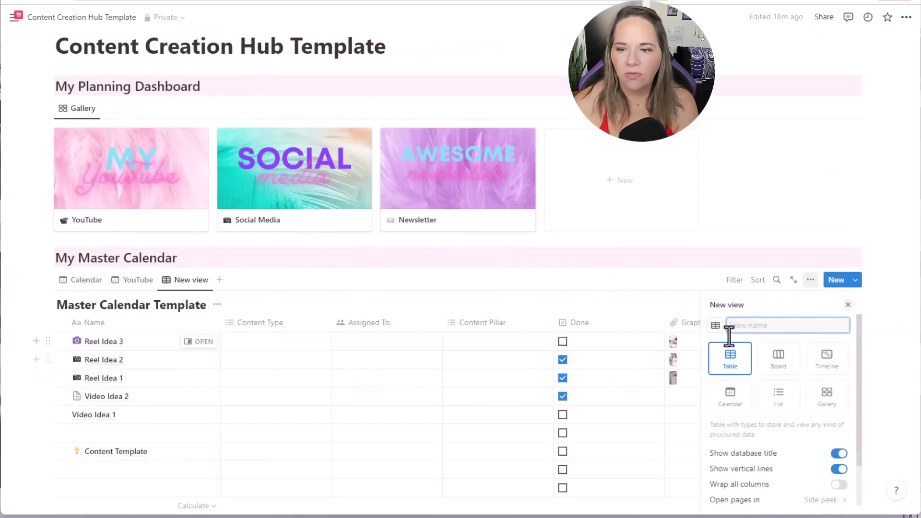
pyautogui.write('Social Media')
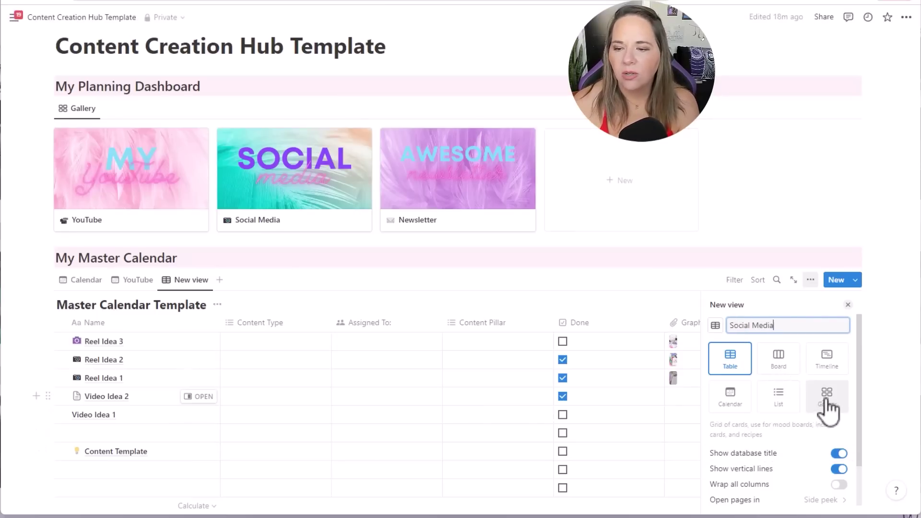
pyautogui.click(731, 396)
pyautogui.scroll(-1, 783, 432)
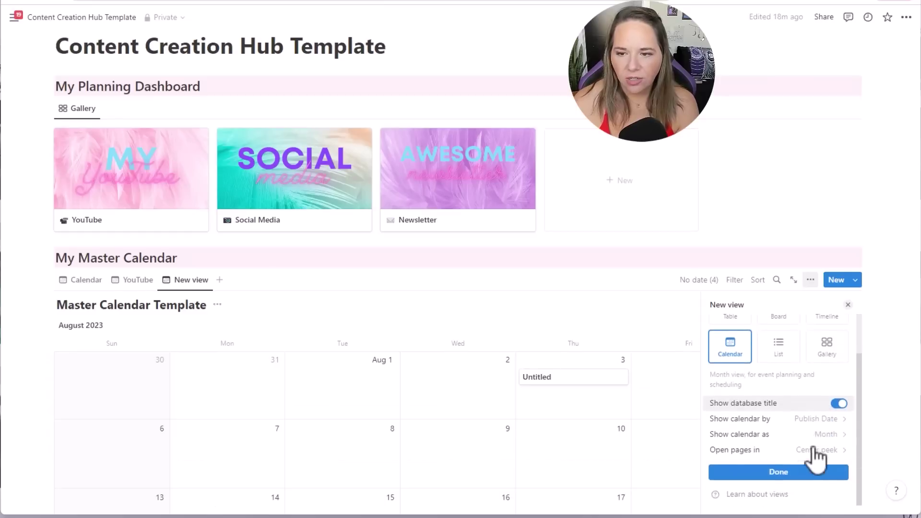
# Filter the Social Media view to entries whose Social Channel contains Instagram, Facebook or TikTok.
pyautogui.click(734, 279)
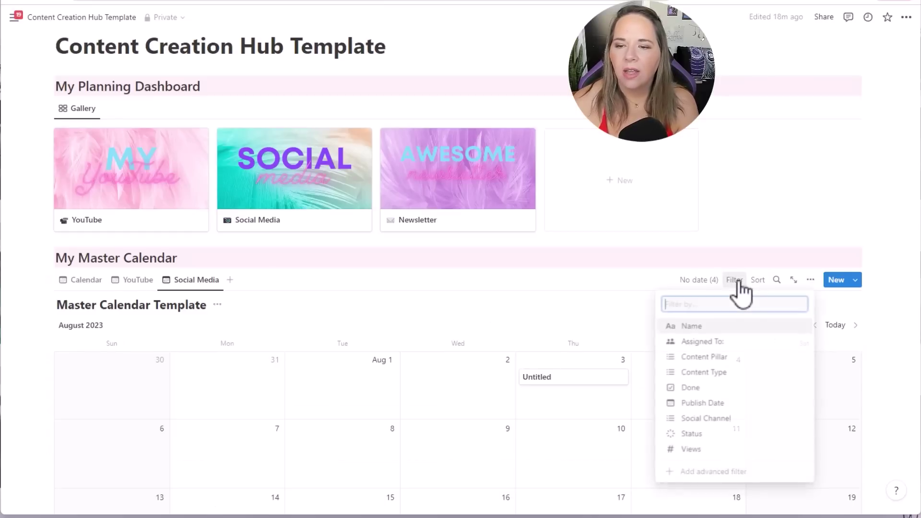
pyautogui.click(714, 422)
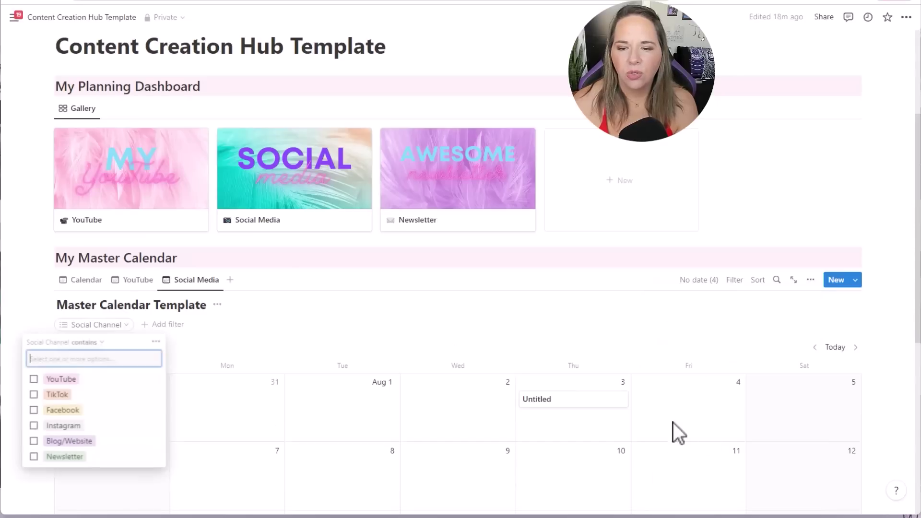
pyautogui.click(33, 426)
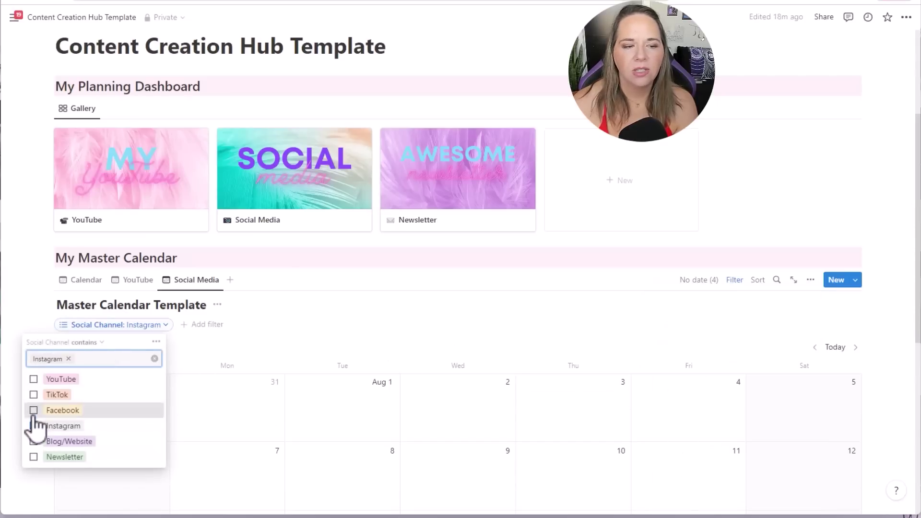
pyautogui.click(34, 410)
pyautogui.click(33, 389)
pyautogui.click(33, 406)
pyautogui.click(34, 391)
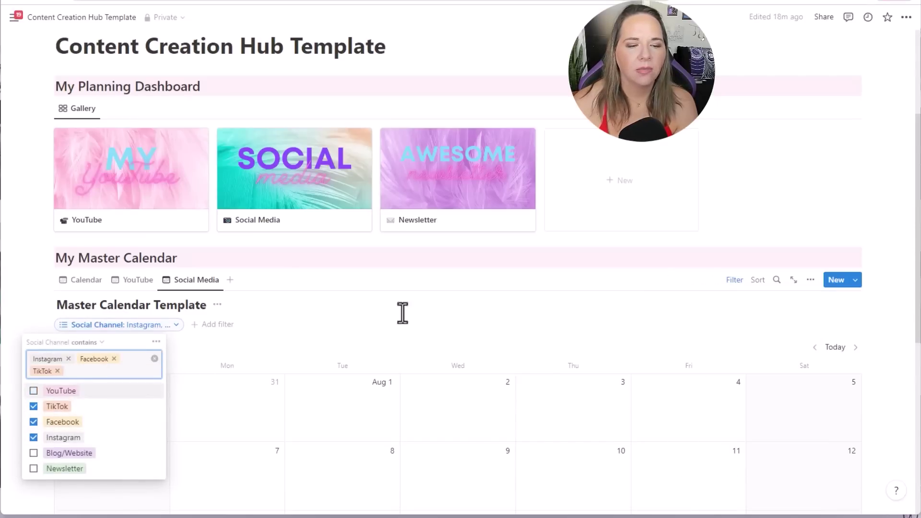
pyautogui.click(428, 296)
# Compare the entries in the Calendar, YouTube and Social Media views of the master calendar, ending on the Social Media view.
pyautogui.scroll(-3, 346, 380)
pyautogui.click(359, 372)
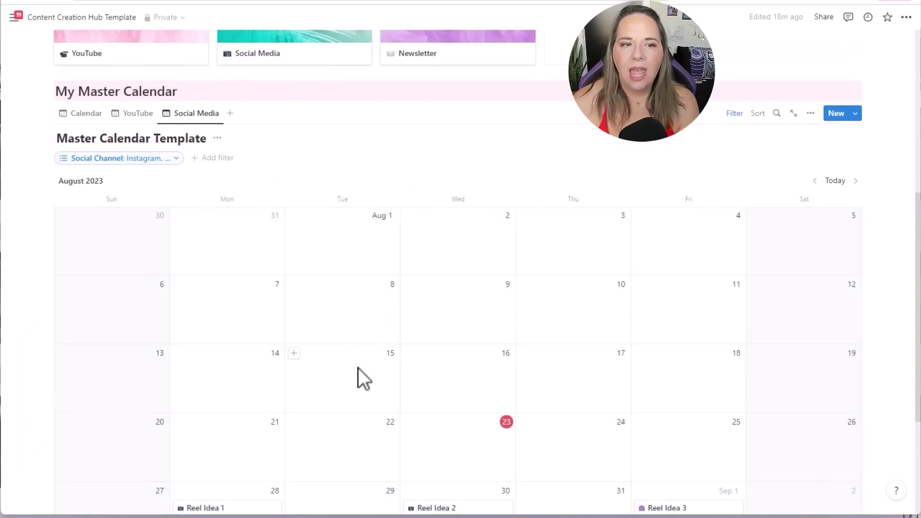
pyautogui.scroll(-2, 359, 371)
pyautogui.scroll(3, 283, 316)
pyautogui.click(80, 169)
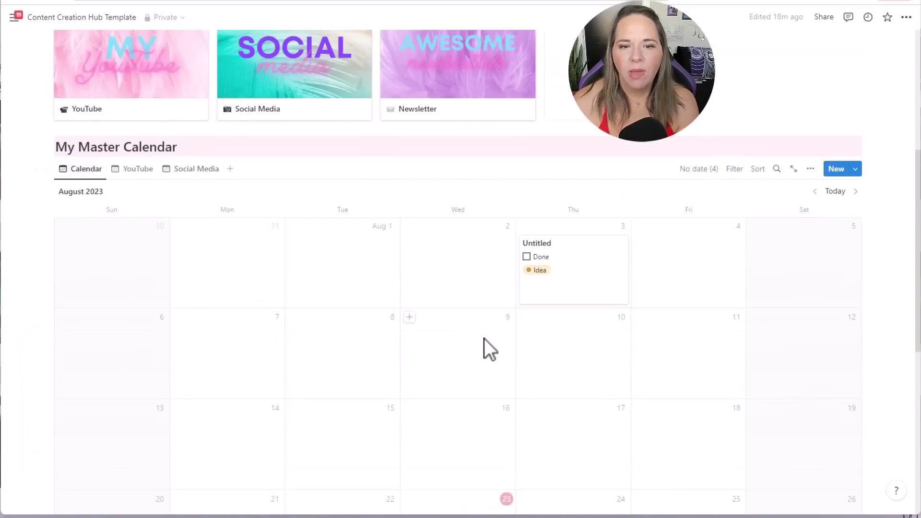
pyautogui.scroll(-3, 484, 338)
pyautogui.scroll(5, 532, 345)
pyautogui.click(135, 224)
pyautogui.scroll(-5, 338, 322)
pyautogui.scroll(5, 330, 332)
pyautogui.click(194, 217)
pyautogui.scroll(-5, 453, 332)
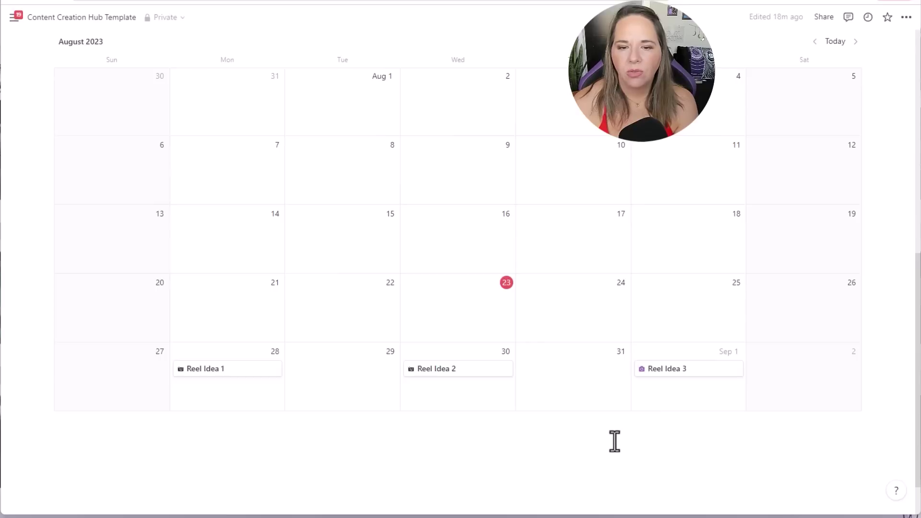
pyautogui.scroll(3, 307, 403)
# Show every property except Done on the Social Media calendar cards and check the reel entries.
pyautogui.scroll(-2, 304, 391)
pyautogui.click(811, 53)
pyautogui.click(837, 141)
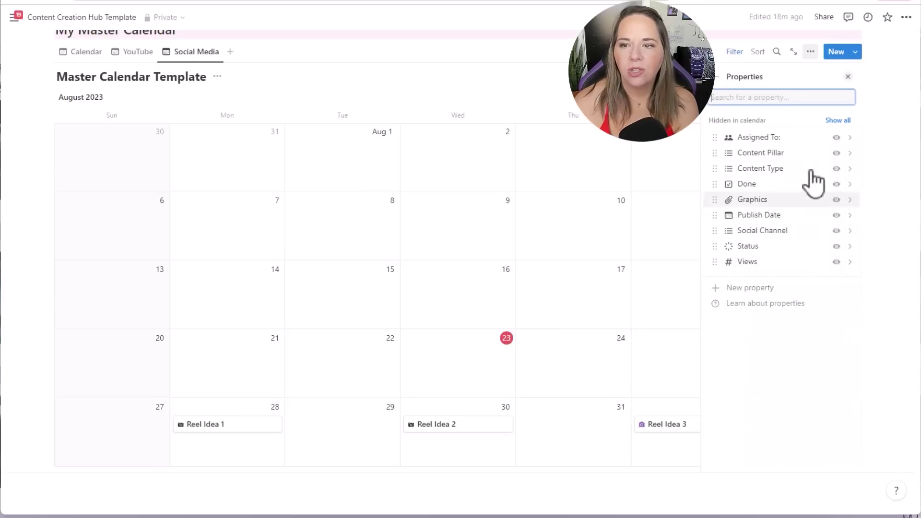
pyautogui.click(837, 231)
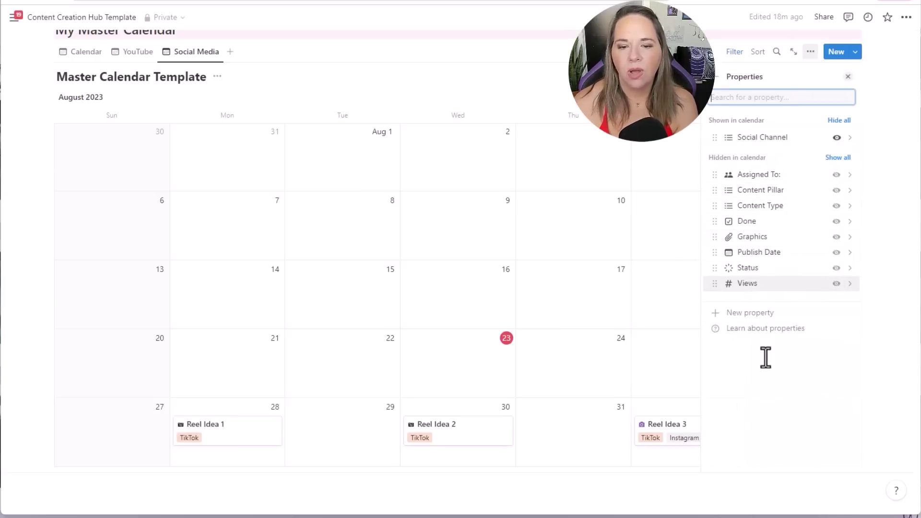
pyautogui.click(836, 283)
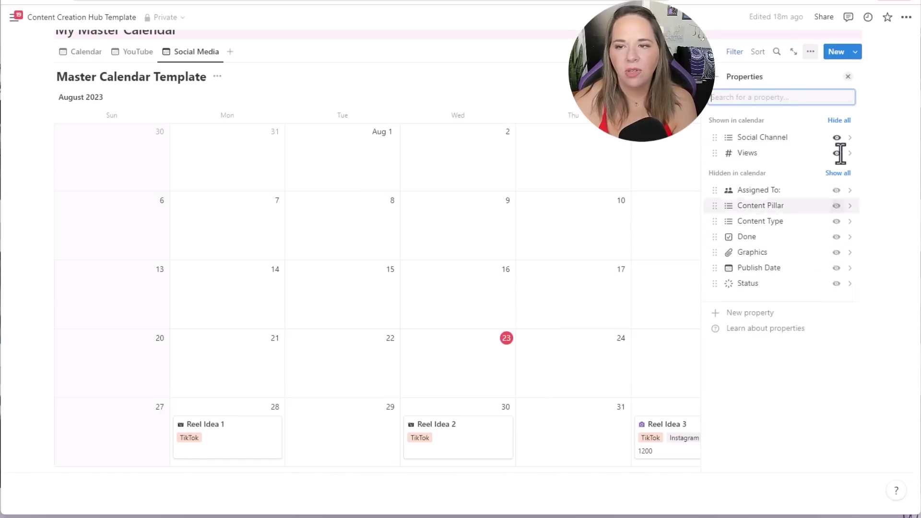
pyautogui.click(836, 190)
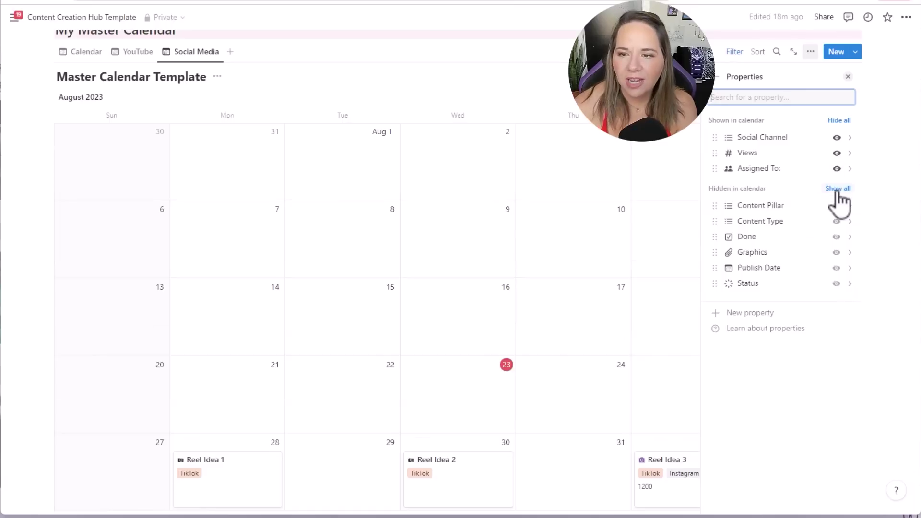
pyautogui.click(837, 189)
pyautogui.click(837, 215)
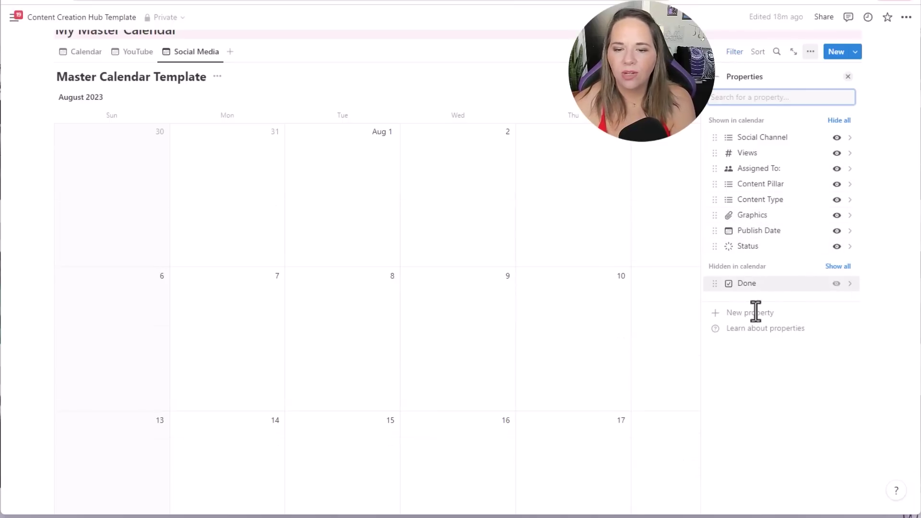
pyautogui.click(520, 327)
pyautogui.scroll(-6, 452, 326)
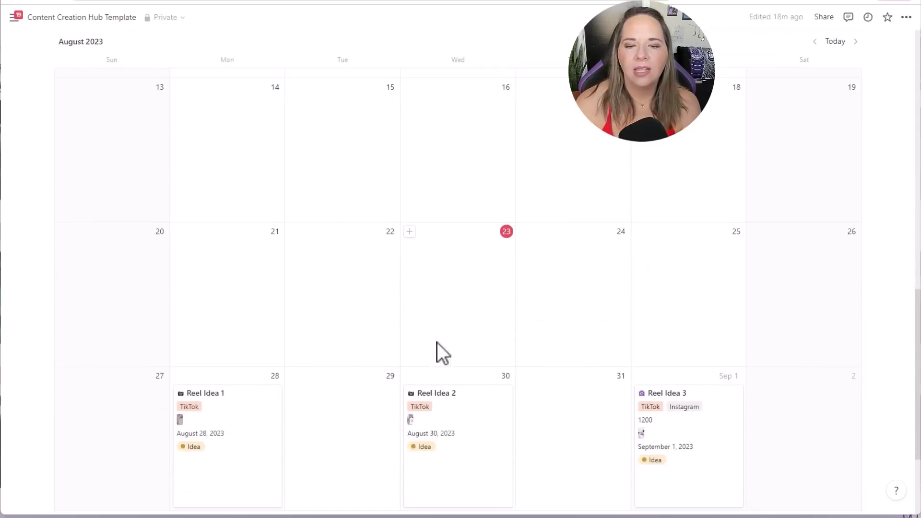
pyautogui.scroll(-3, 574, 419)
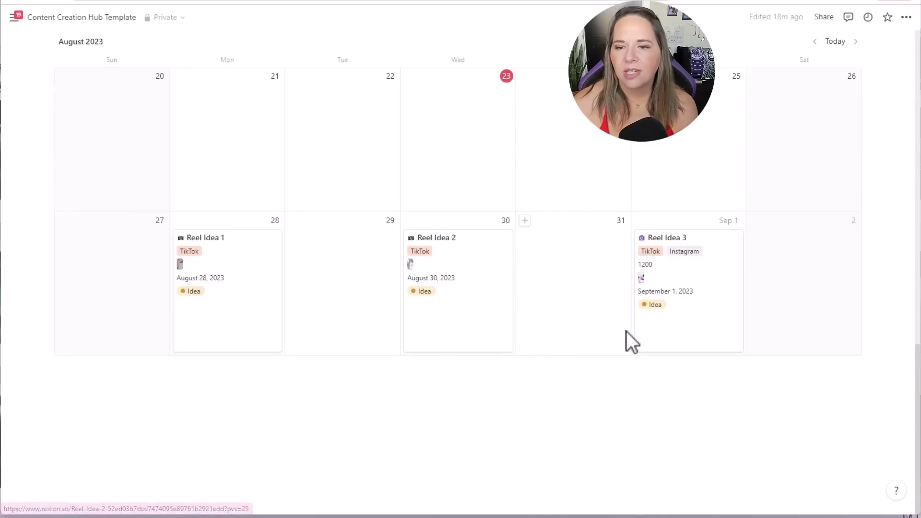
# Hide the Graphics and Publish Date properties on the Social Media calendar cards.
pyautogui.scroll(10, 626, 332)
pyautogui.click(810, 230)
pyautogui.click(833, 319)
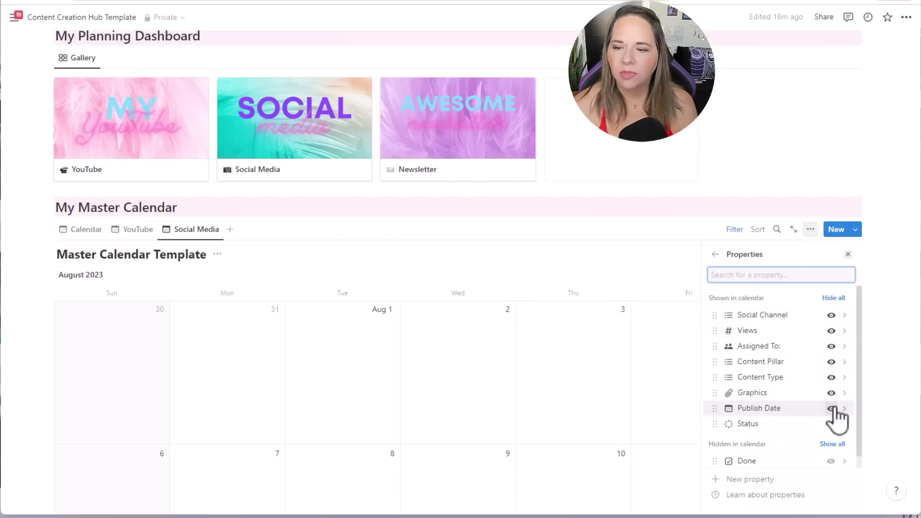
pyautogui.click(835, 393)
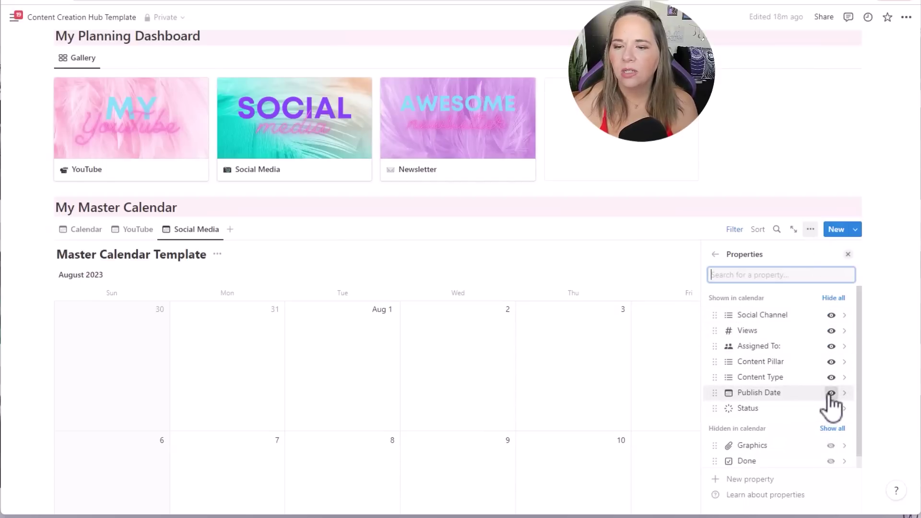
pyautogui.click(831, 394)
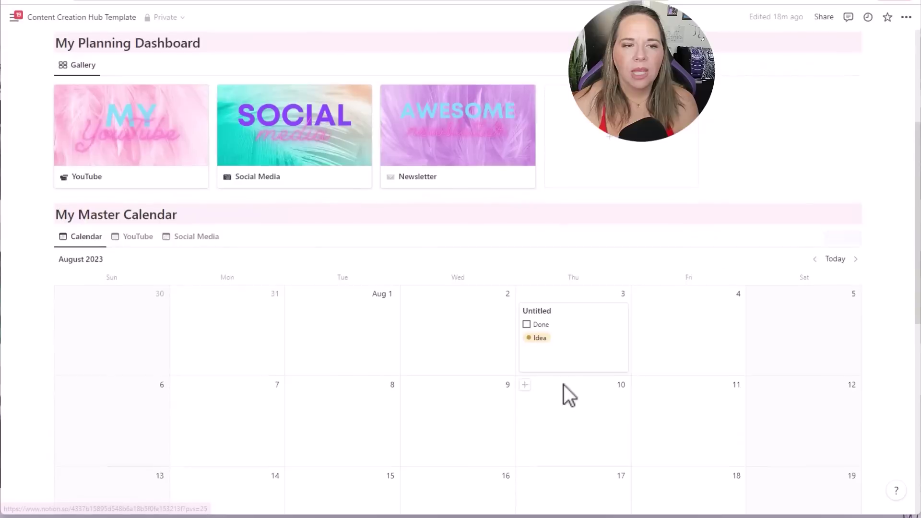
# Open the YouTube page from the planning dashboard and add an "All Videos" Heading 2 below the Idea Brainstorm board.
pyautogui.scroll(5, 561, 385)
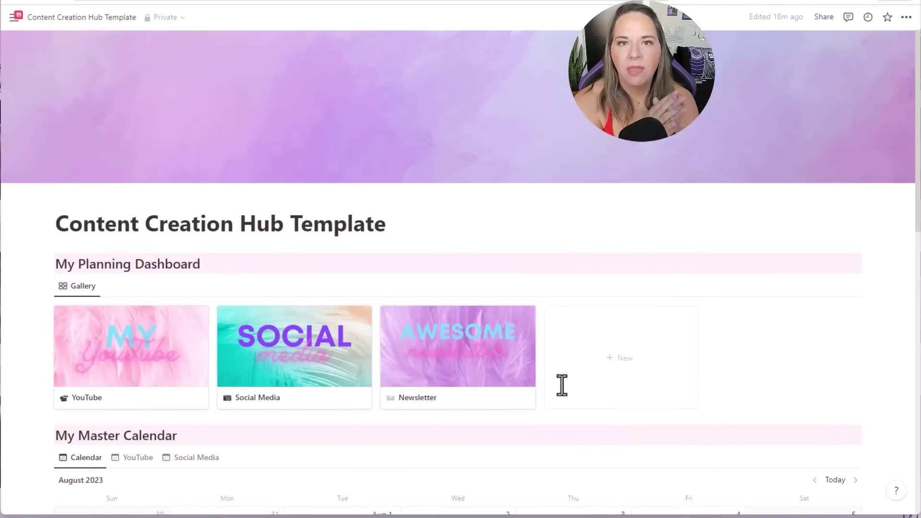
pyautogui.scroll(-3, 422, 422)
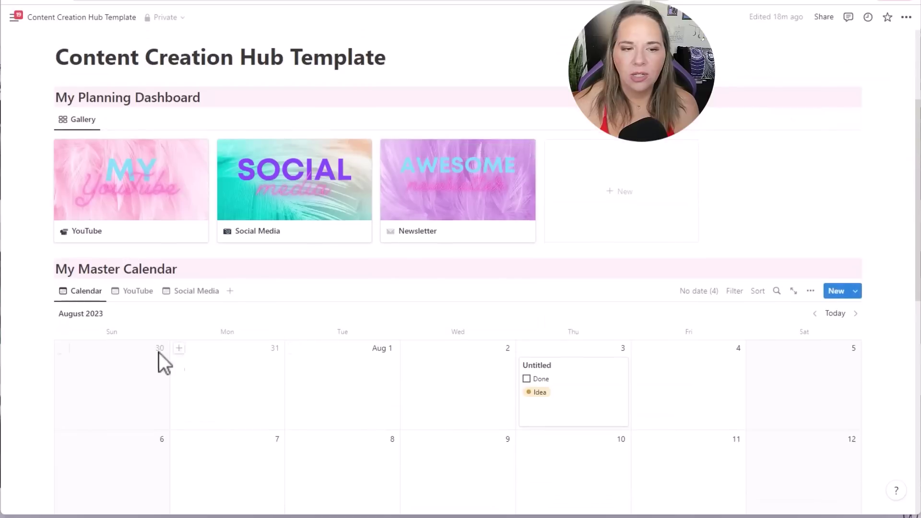
pyautogui.click(116, 206)
pyautogui.scroll(-5, 315, 265)
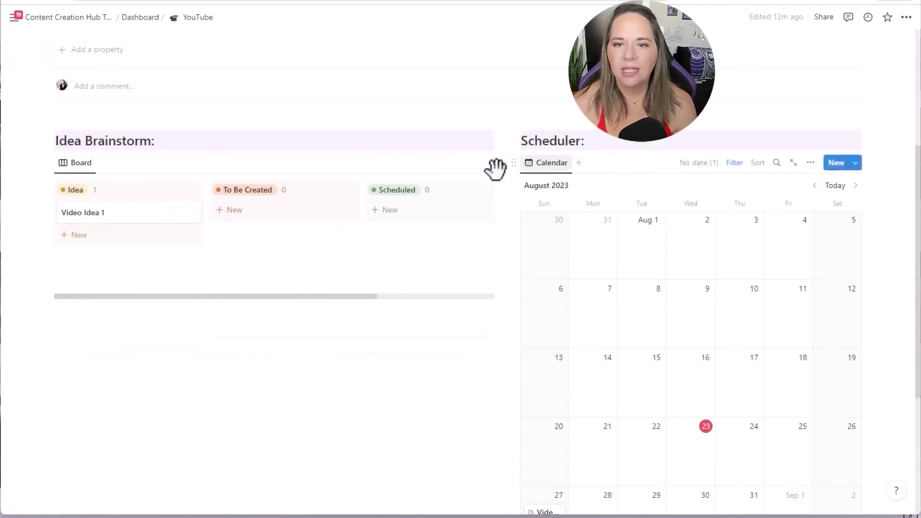
pyautogui.scroll(-5, 604, 245)
pyautogui.scroll(2, 122, 302)
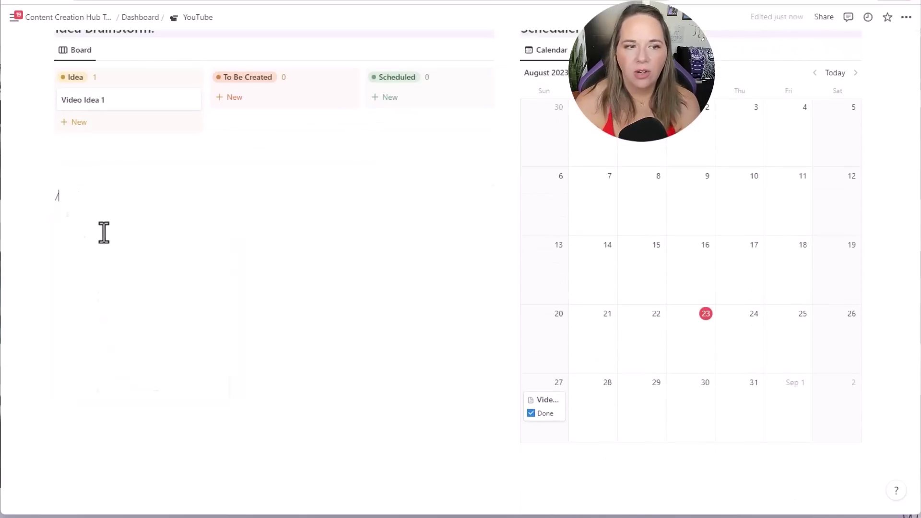
pyautogui.write('/h2')
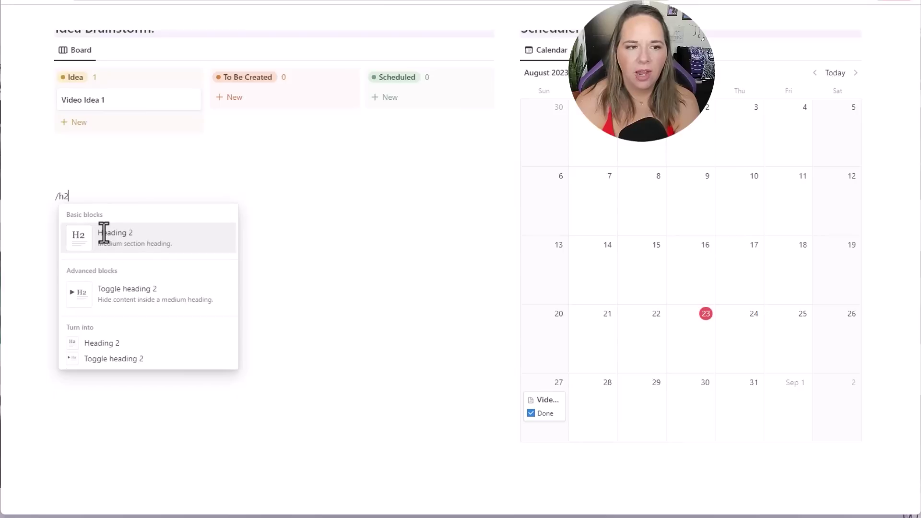
pyautogui.press('Return')
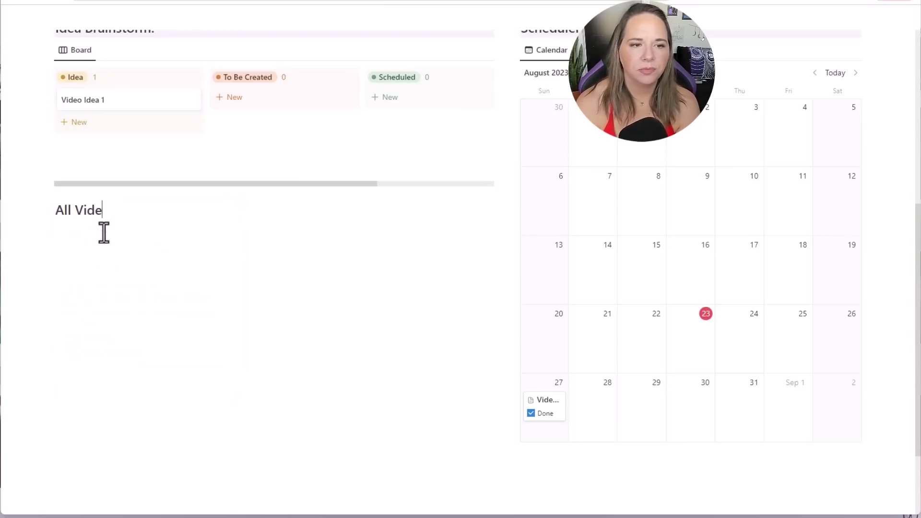
# Insert a linked view of the Master Calendar Template database under the All Videos heading.
pyautogui.write('/linked')
pyautogui.click(135, 266)
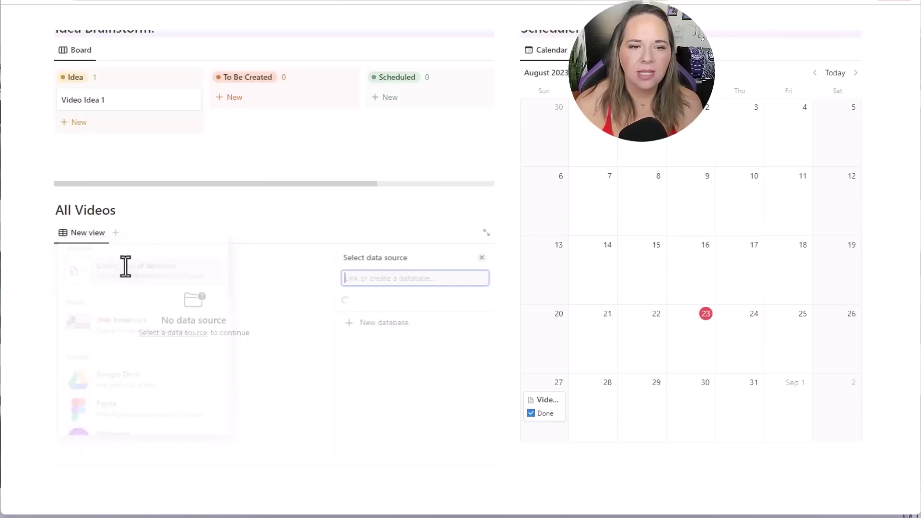
pyautogui.click(413, 300)
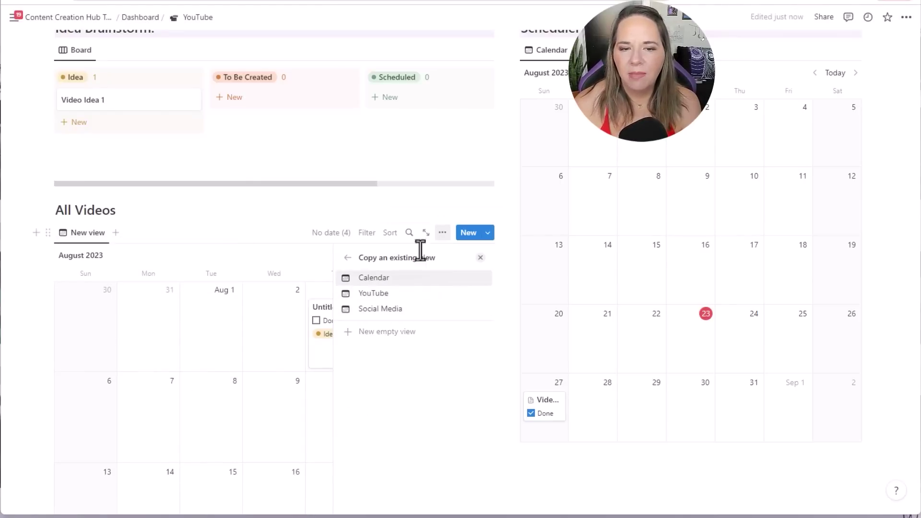
# Change the layout of the linked view under All Videos to List.
pyautogui.click(443, 233)
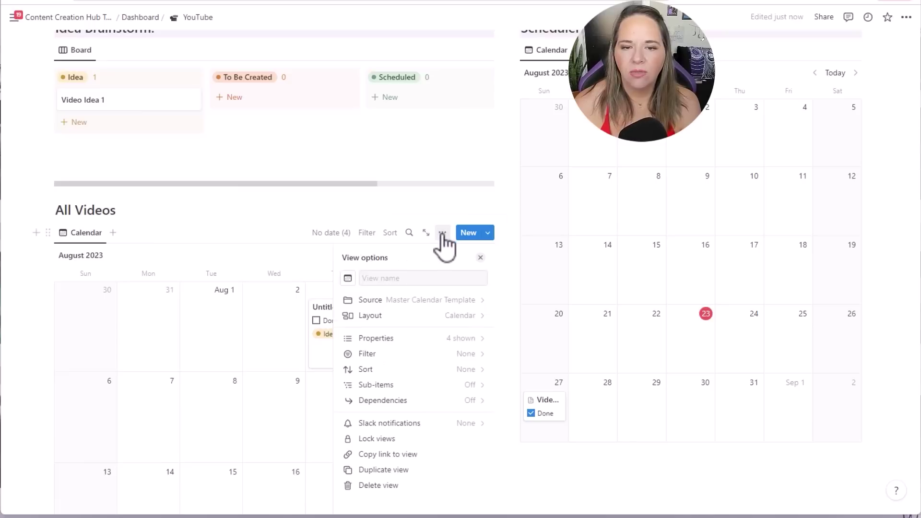
pyautogui.click(455, 315)
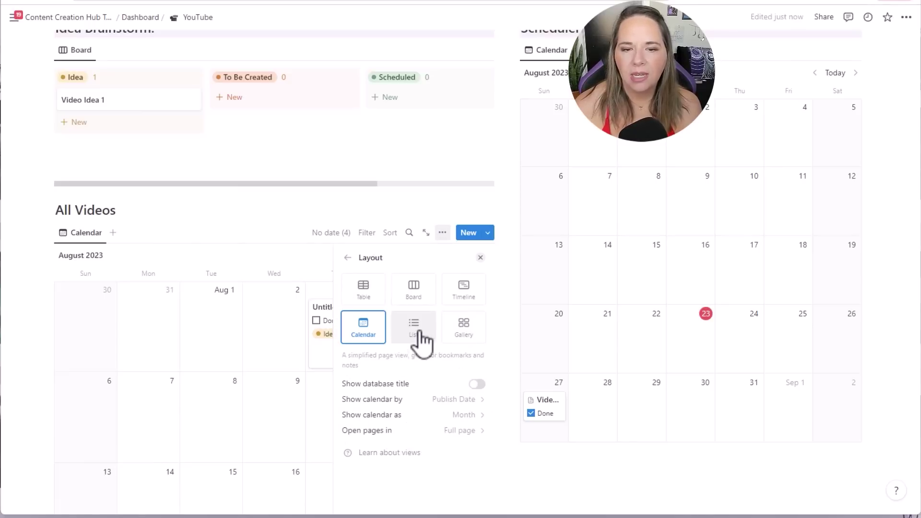
pyautogui.click(422, 342)
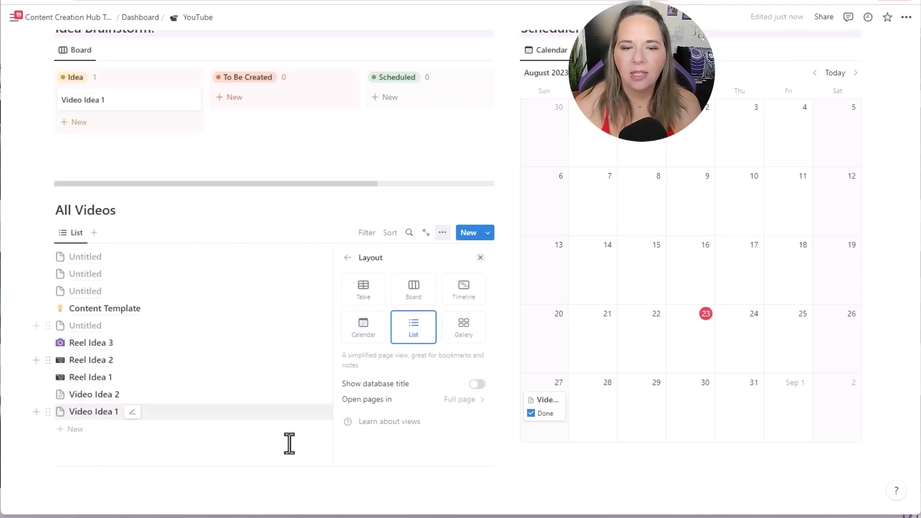
pyautogui.click(270, 472)
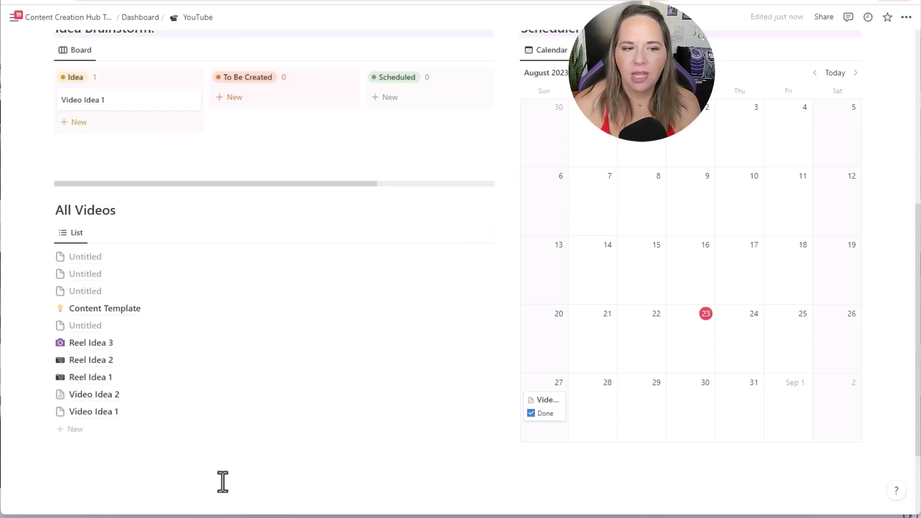
# Filter the All Videos list to entries whose Social Channel contains YouTube.
pyautogui.scroll(-1, 224, 479)
pyautogui.click(365, 177)
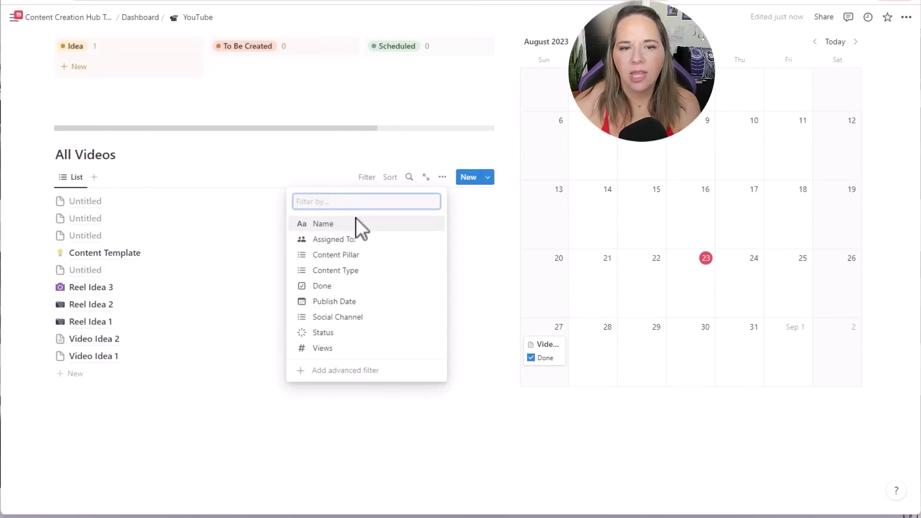
pyautogui.click(341, 318)
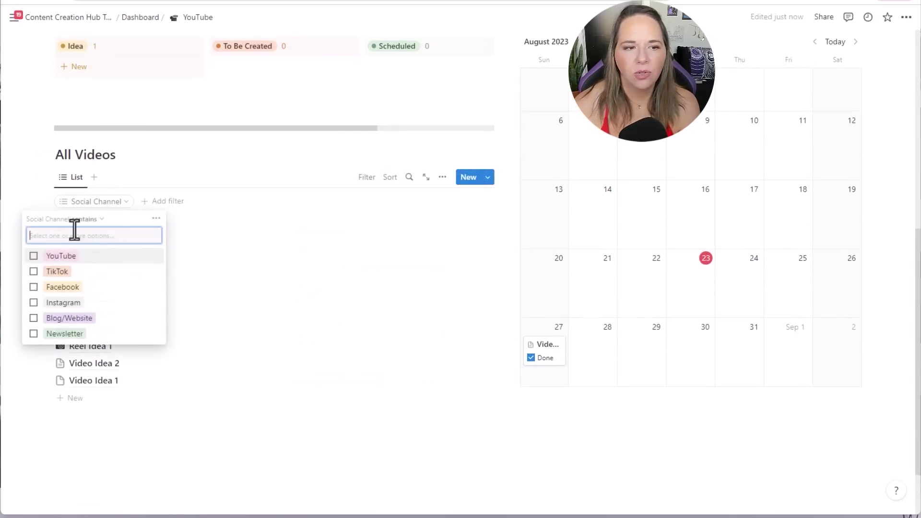
pyautogui.click(34, 255)
pyautogui.click(27, 178)
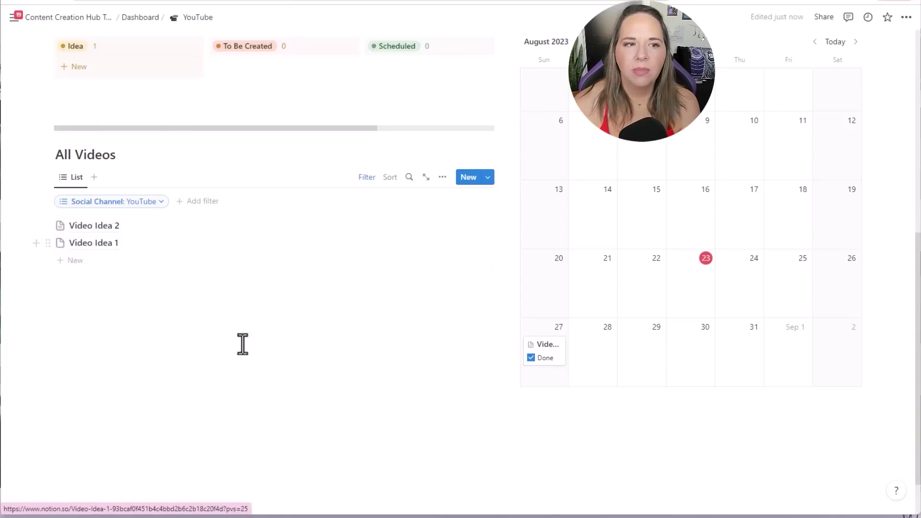
# Open the Video Idea 1 entry from the All Videos list to check its properties, and return to the YouTube page.
pyautogui.click(90, 243)
pyautogui.scroll(-2, 344, 290)
pyautogui.click(343, 290)
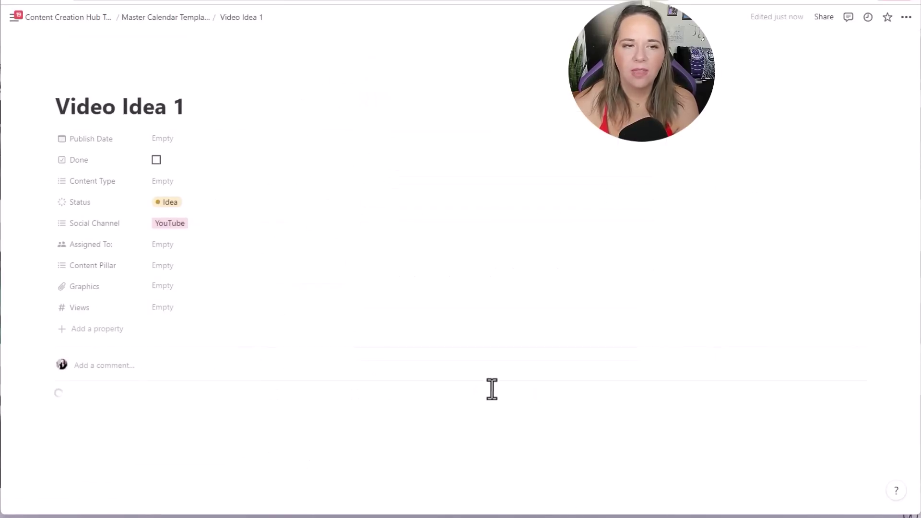
pyautogui.click(11, 7)
# Apply a purple background to the All Videos heading on the YouTube page.
pyautogui.scroll(3, 307, 330)
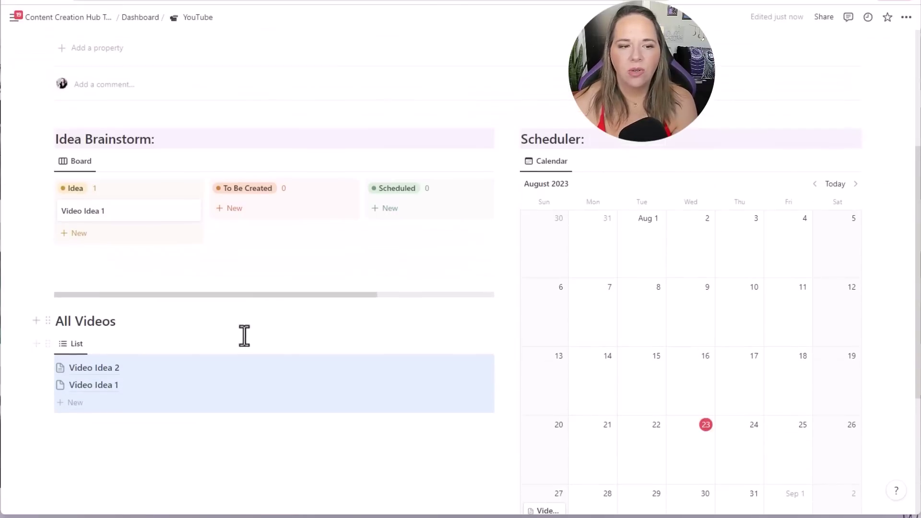
pyautogui.click(48, 320)
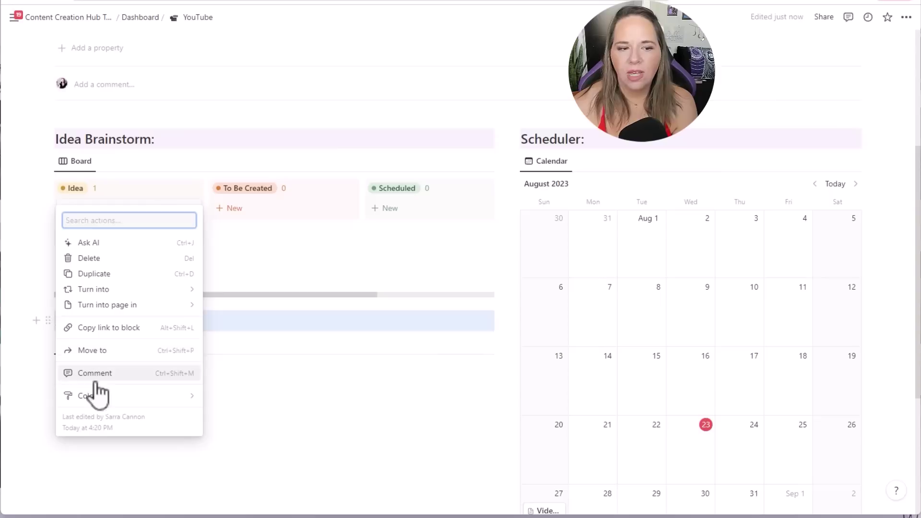
pyautogui.moveTo(96, 399)
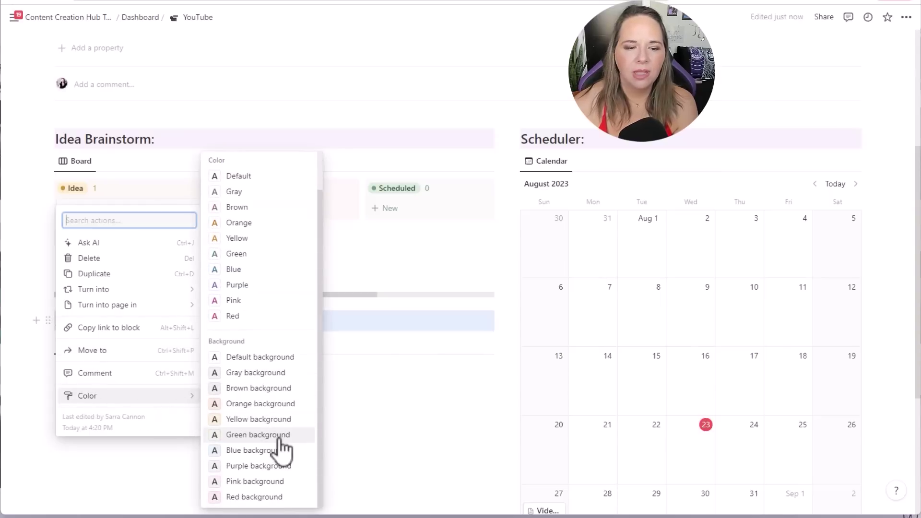
pyautogui.click(254, 466)
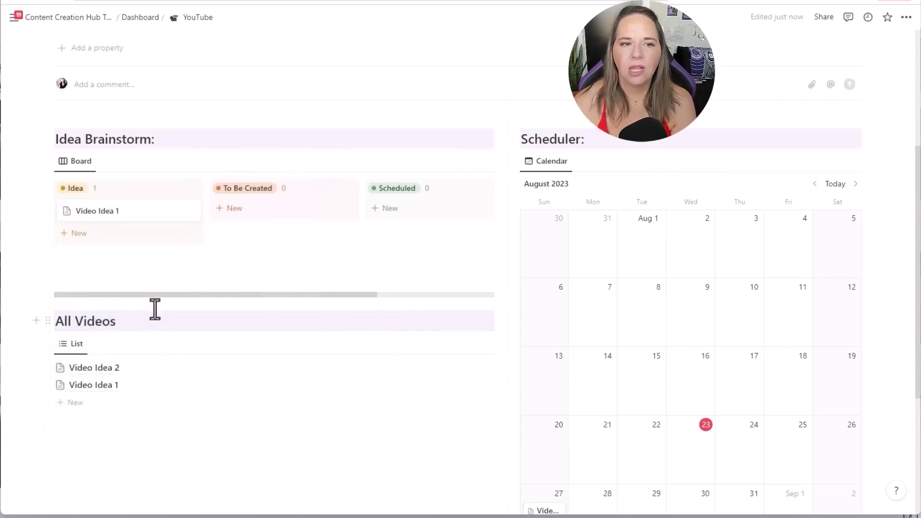
# Return to the Content Creation Hub Template page and look over the planning dashboard gallery and master calendar.
pyautogui.scroll(2, 471, 304)
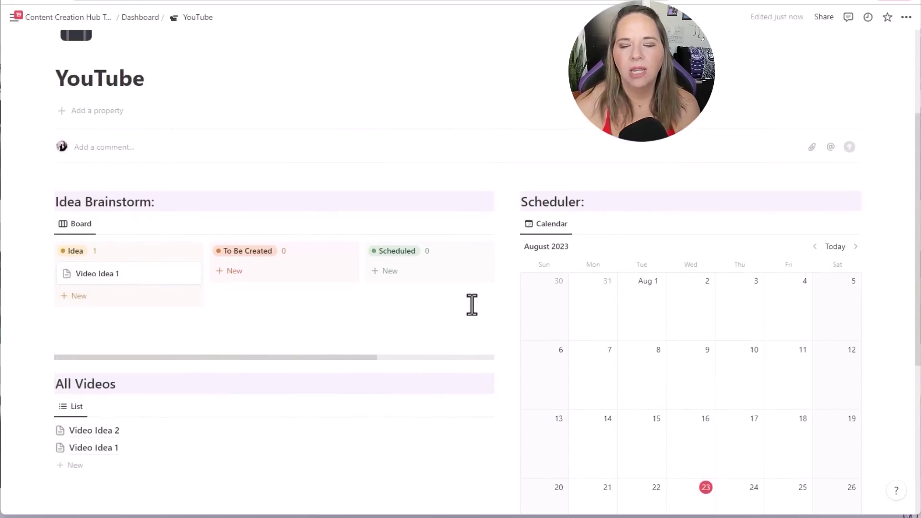
pyautogui.scroll(4, 475, 303)
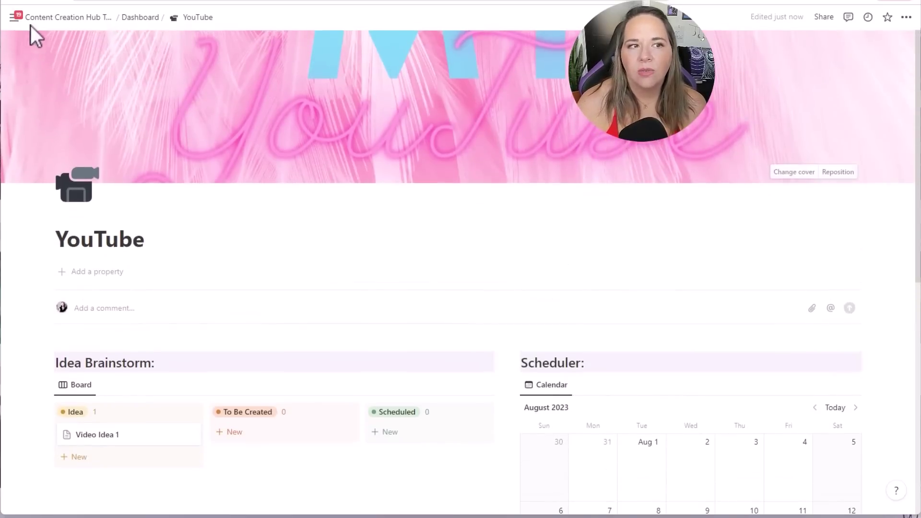
pyautogui.click(67, 17)
pyautogui.scroll(-12, 518, 259)
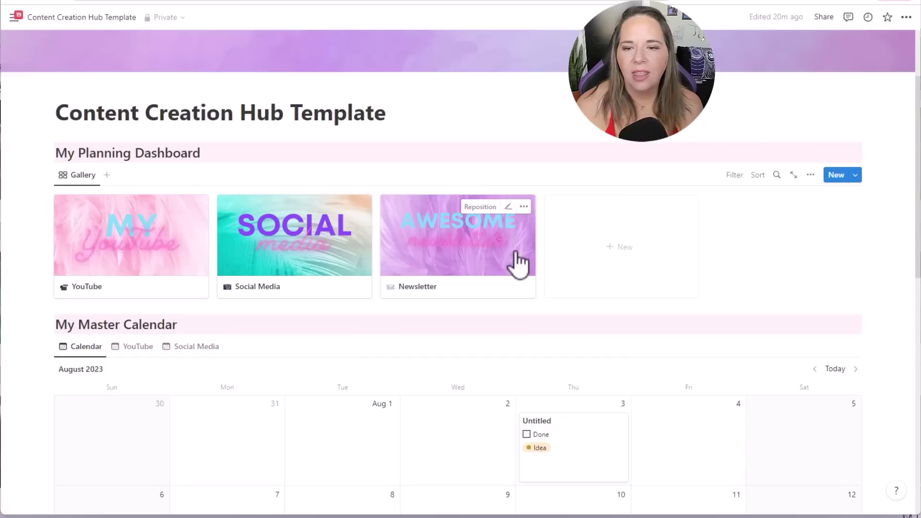
pyautogui.scroll(-5, 519, 258)
pyautogui.scroll(5, 519, 257)
pyautogui.scroll(6, 519, 257)
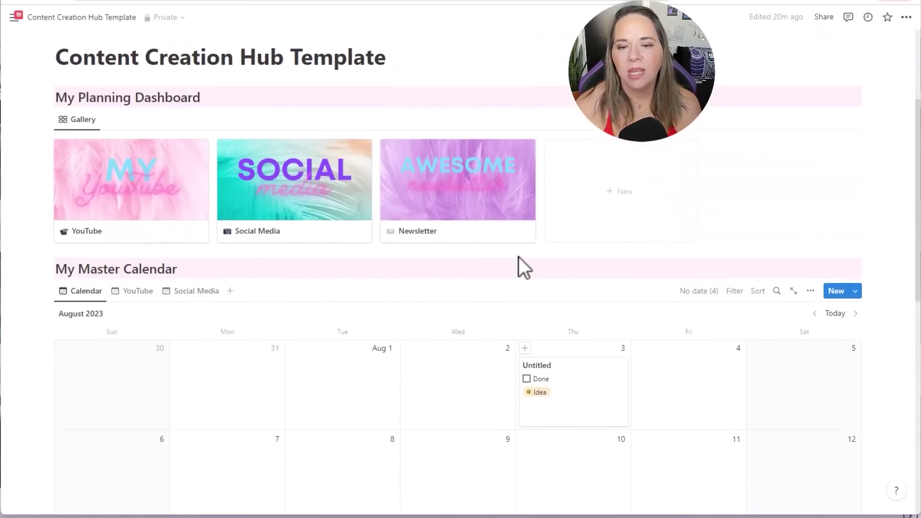
pyautogui.scroll(-3, 519, 257)
pyautogui.scroll(3, 517, 258)
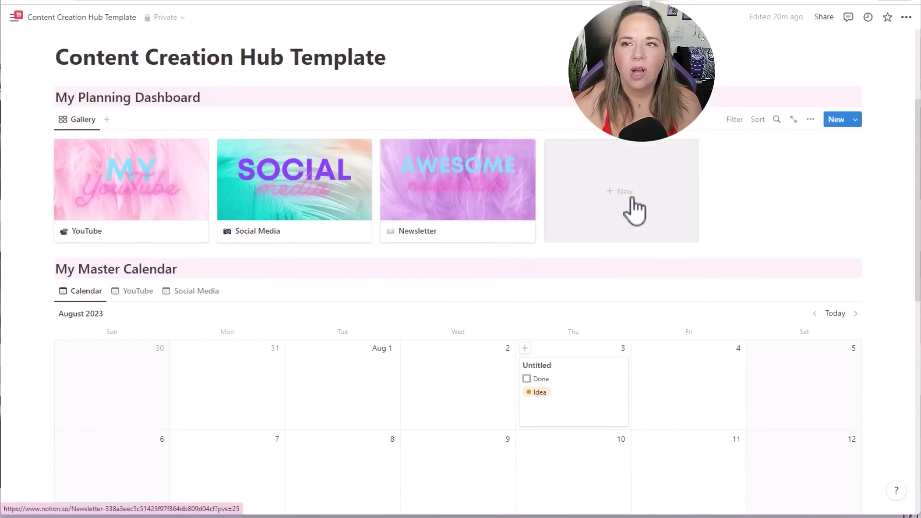
# Open the Social Media page from the planning dashboard and examine the August 2023 entries in its Socials Calendar.
pyautogui.click(280, 202)
pyautogui.scroll(-5, 549, 290)
pyautogui.scroll(-3, 547, 294)
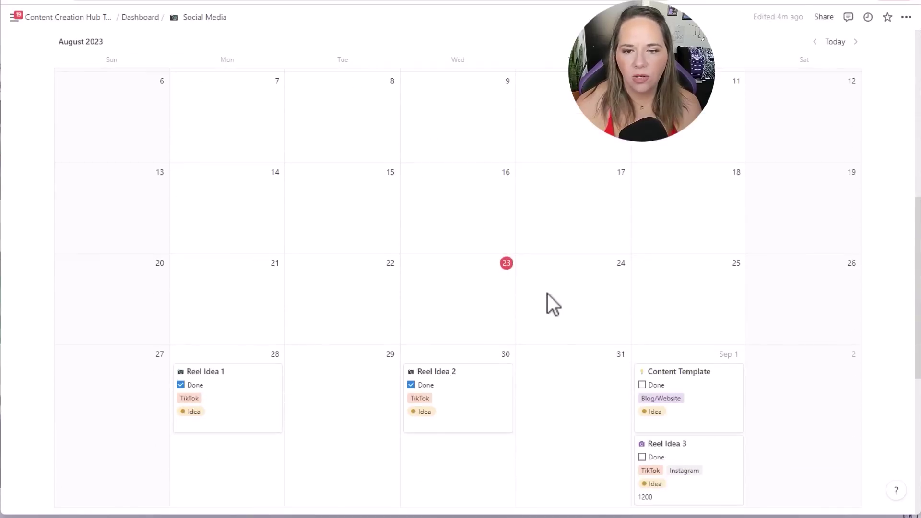
pyautogui.scroll(-5, 548, 295)
pyautogui.scroll(3, 547, 295)
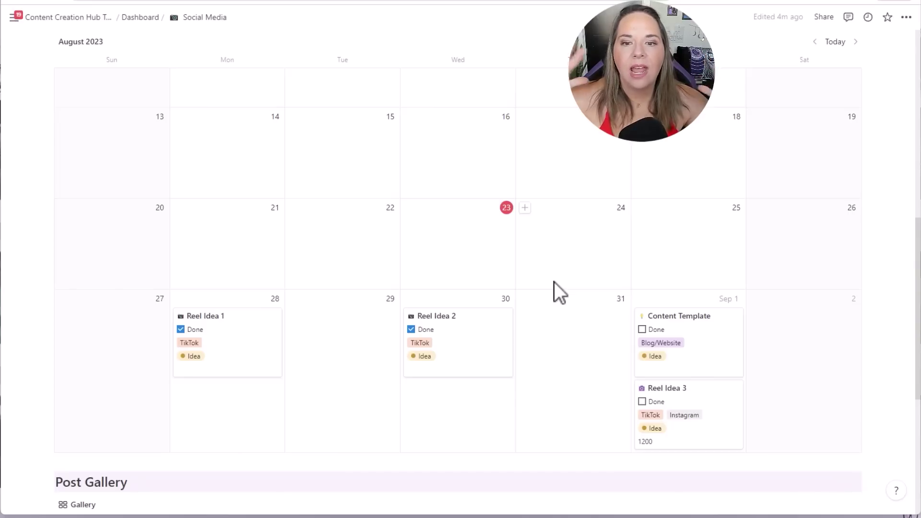
pyautogui.scroll(2, 581, 266)
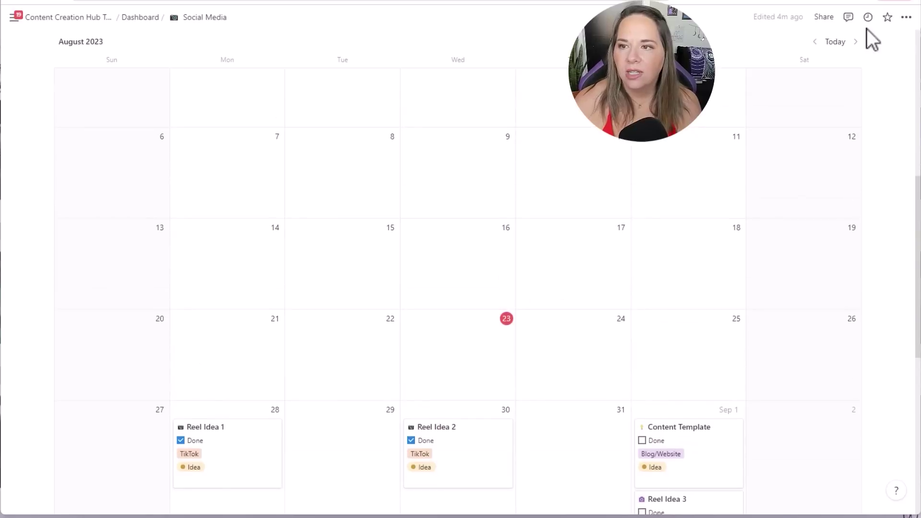
# Advance the Socials Calendar to September 2023 and review its entries along with the Post Gallery below.
pyautogui.click(855, 42)
pyautogui.scroll(-1, 579, 407)
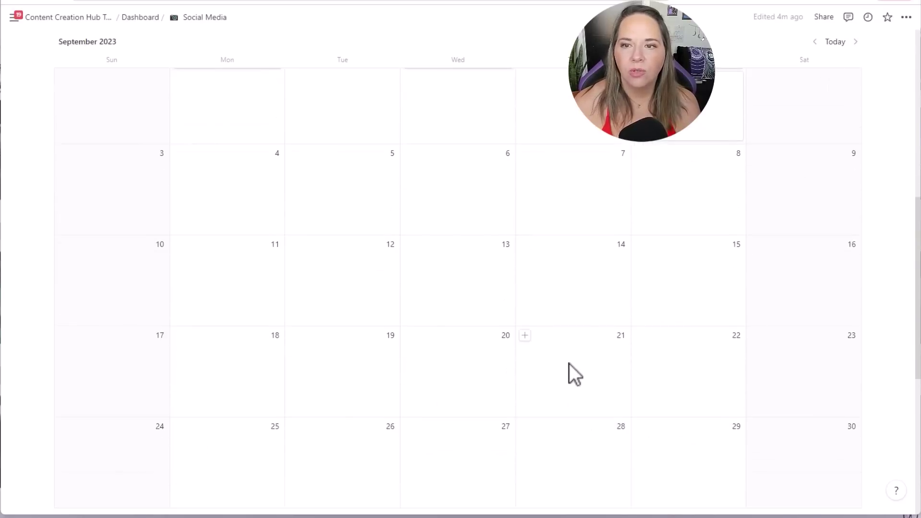
pyautogui.scroll(2, 648, 317)
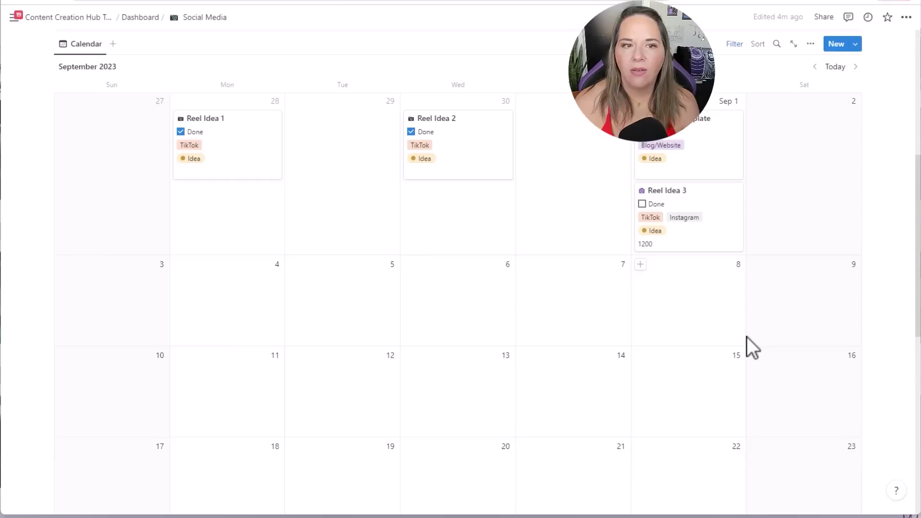
pyautogui.scroll(-3, 747, 337)
pyautogui.scroll(1, 723, 346)
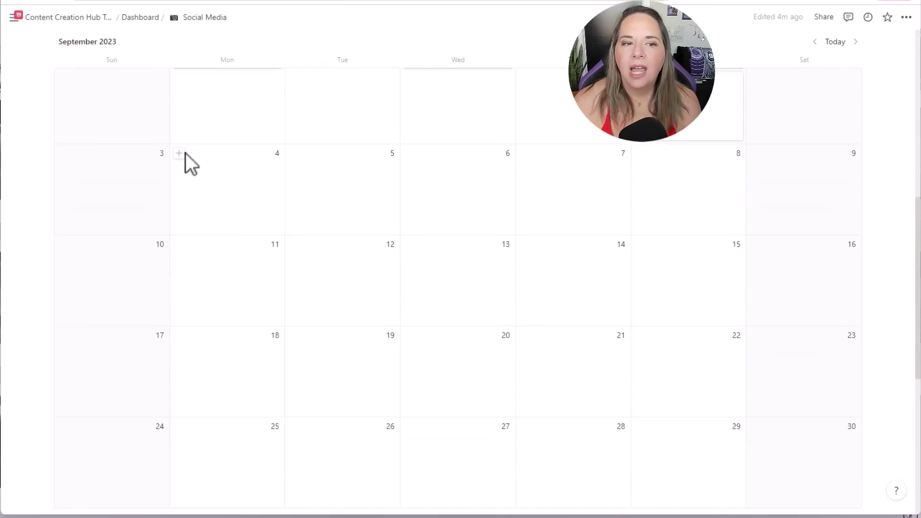
pyautogui.scroll(-5, 287, 238)
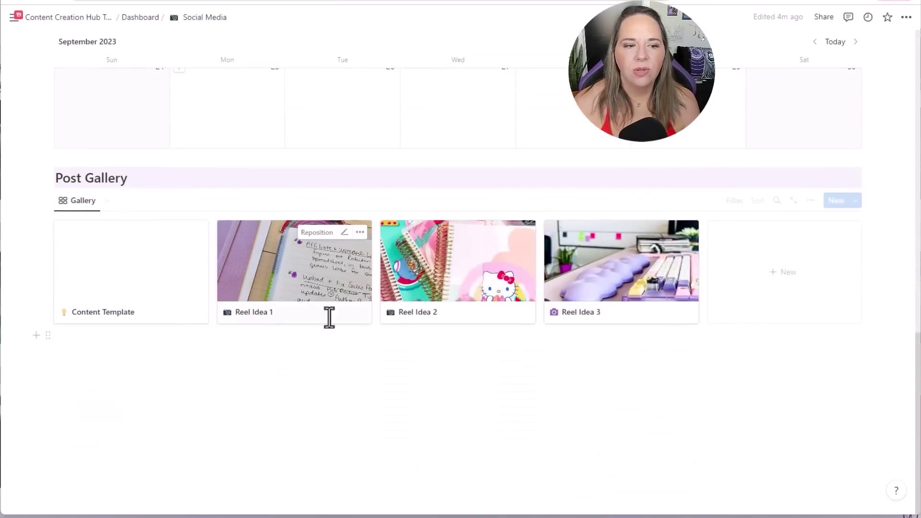
pyautogui.scroll(8, 317, 412)
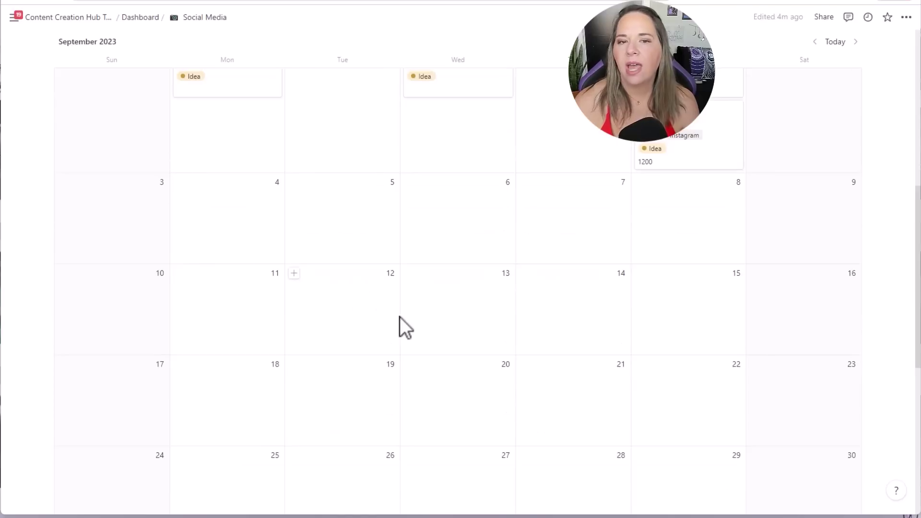
pyautogui.scroll(1, 394, 317)
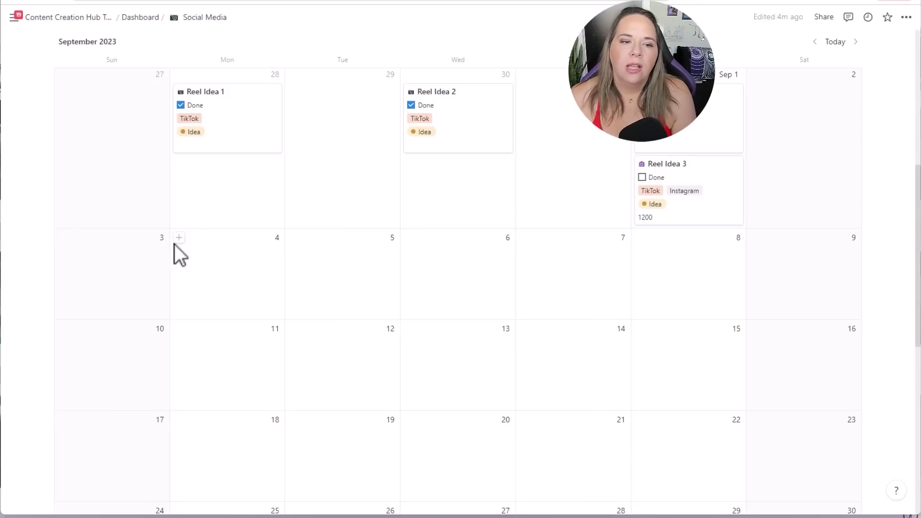
# Add an empty entry titled "Reels" on September 4, 2023 in the Socials Calendar and return to the Social Media page.
pyautogui.click(179, 239)
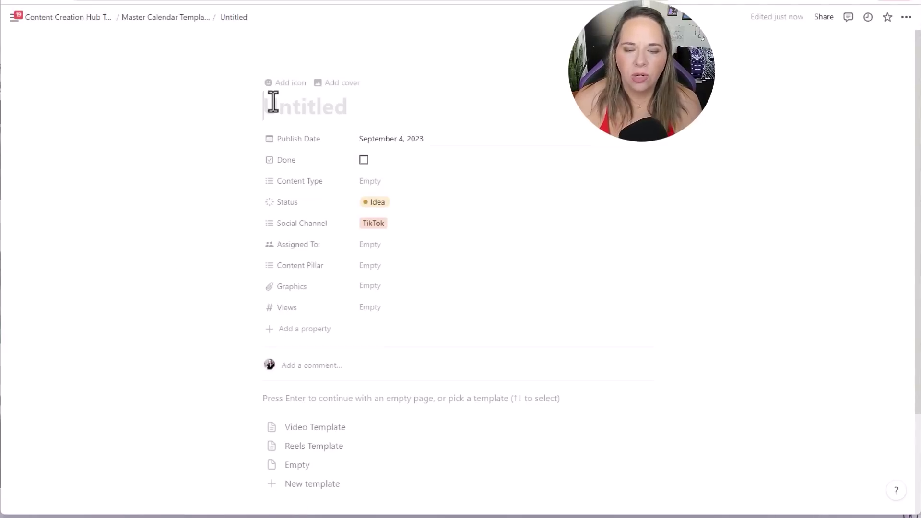
pyautogui.write('Reels')
pyautogui.press('Return')
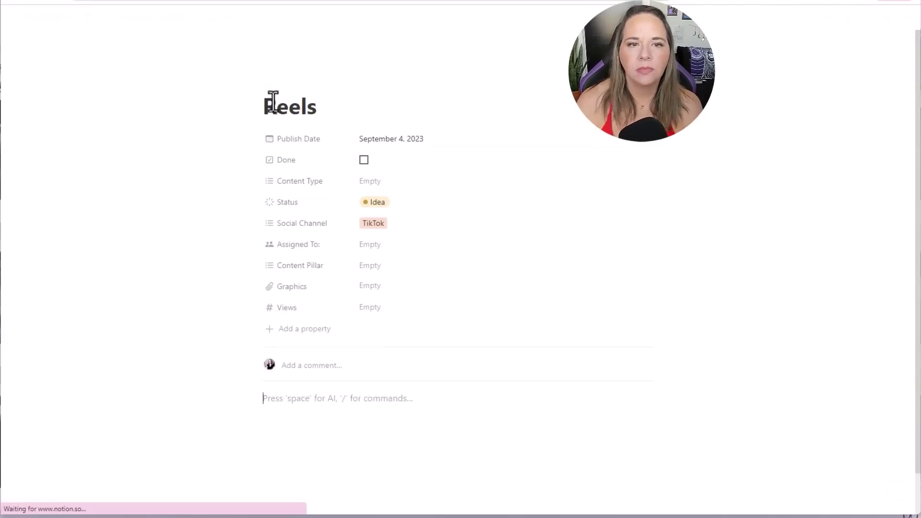
pyautogui.moveTo(41, 46)
pyautogui.hotkey('ctrl', '[')
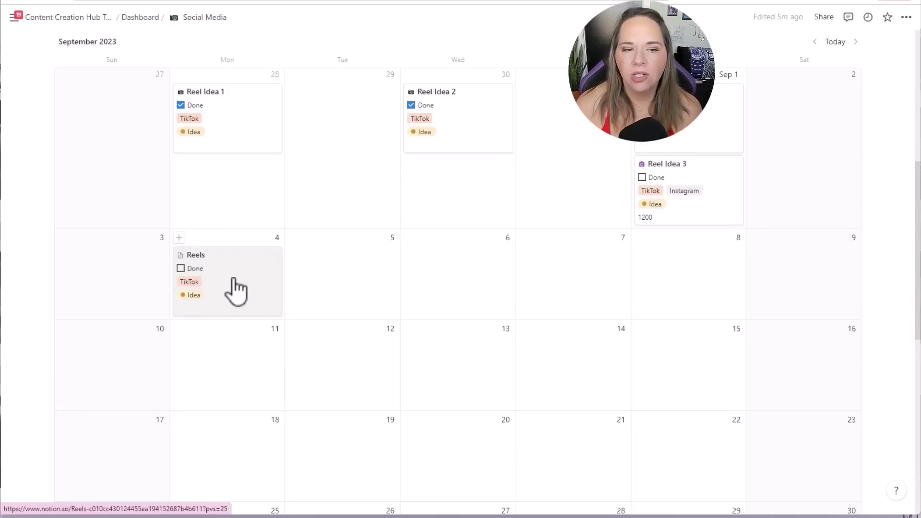
# Delete the Reels entry dated September 4, 2023 and go back to the Social Media page.
pyautogui.click(208, 283)
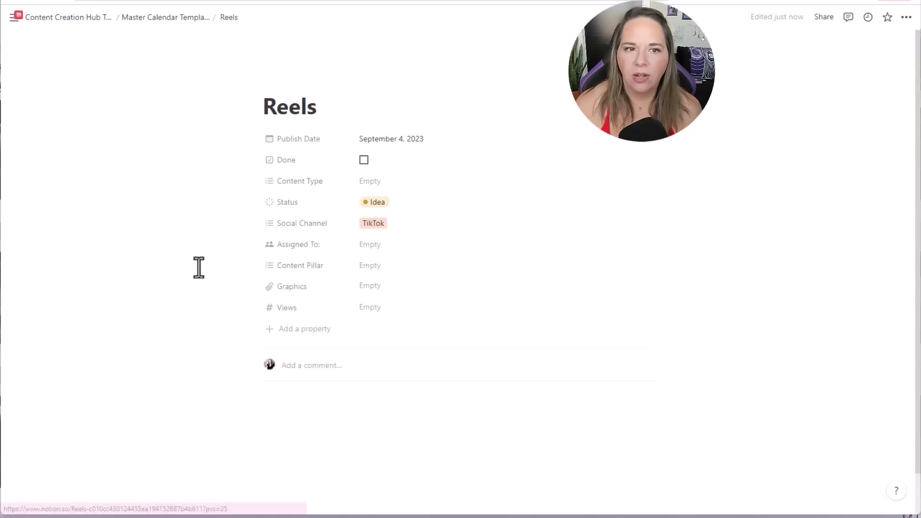
pyautogui.click(906, 17)
pyautogui.click(821, 360)
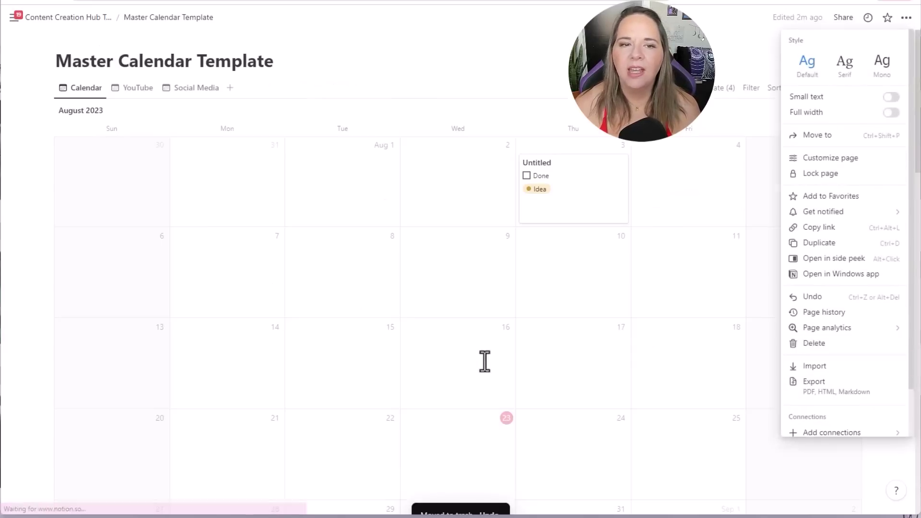
pyautogui.scroll(-3, 592, 384)
pyautogui.scroll(-4, 591, 384)
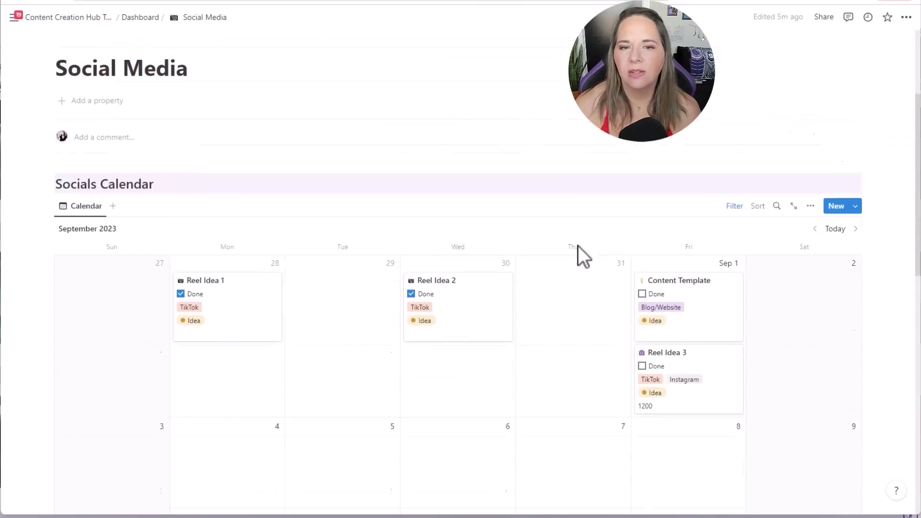
# Review the Post Gallery and Socials Calendar on the Social Media page, and return to the Content Creation Hub Template page.
pyautogui.scroll(-10, 580, 255)
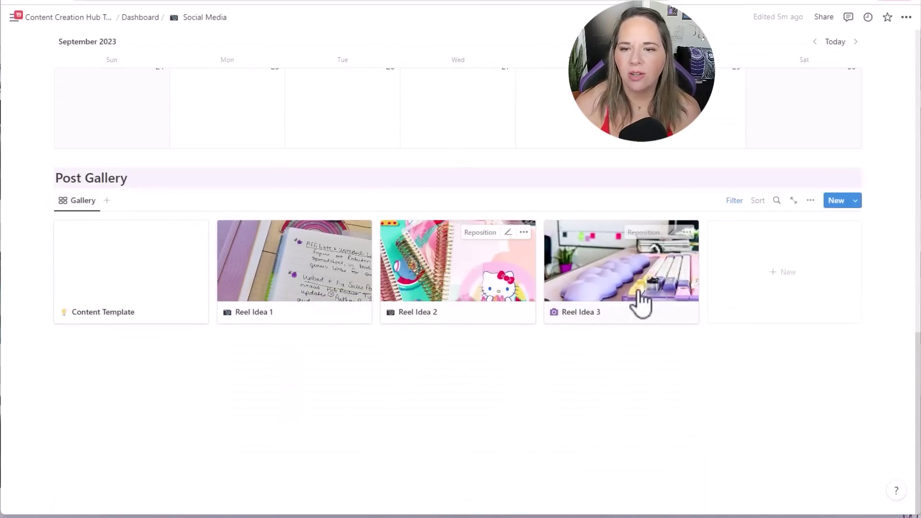
pyautogui.scroll(7, 648, 294)
pyautogui.scroll(3, 627, 292)
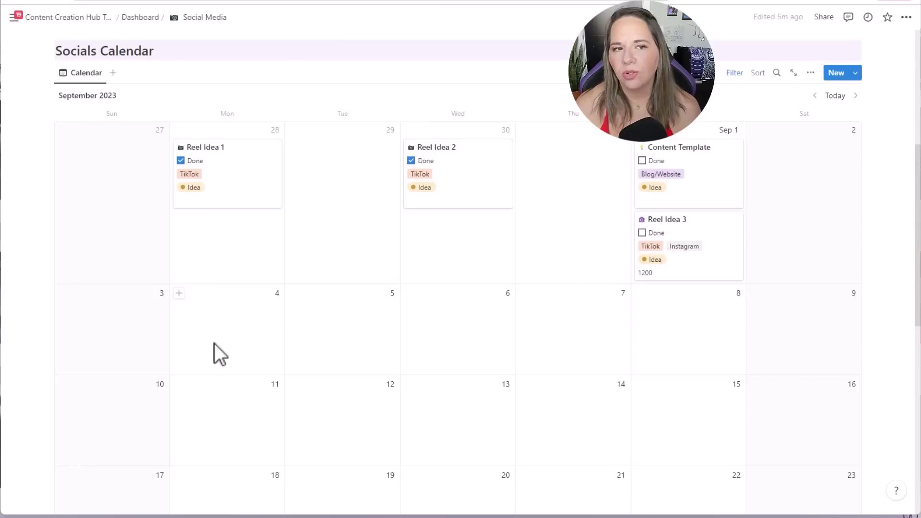
pyautogui.scroll(5, 215, 344)
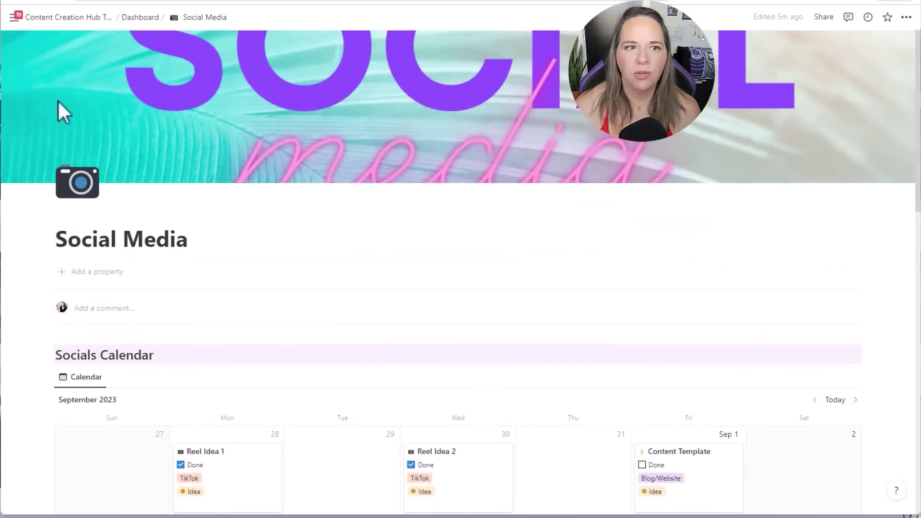
pyautogui.click(53, 17)
pyautogui.scroll(-3, 480, 336)
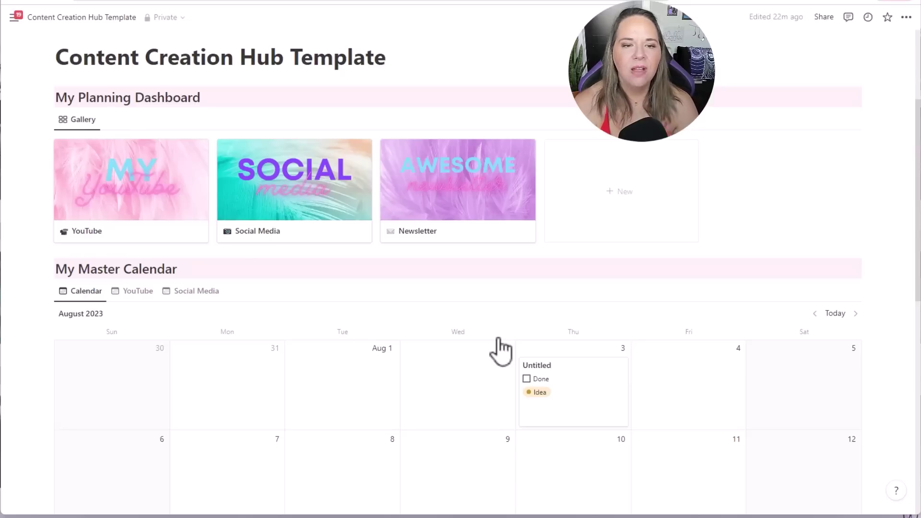
# Publish the Content Creation Hub Template page to the web and copy its public web link.
pyautogui.click(15, 18)
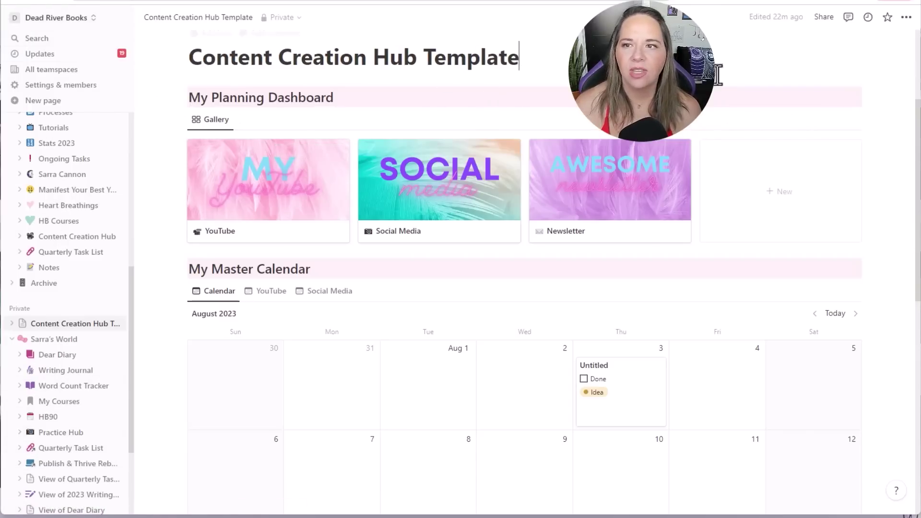
pyautogui.click(816, 24)
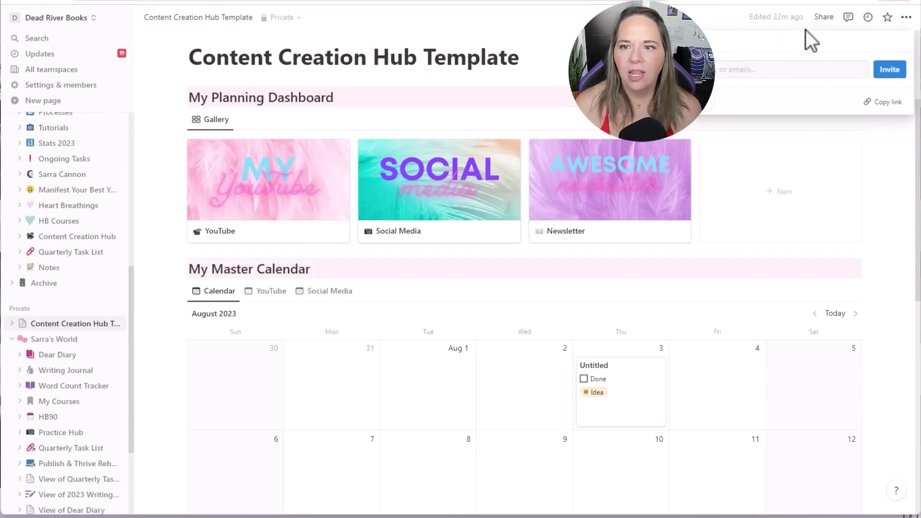
pyautogui.click(745, 48)
pyautogui.click(736, 165)
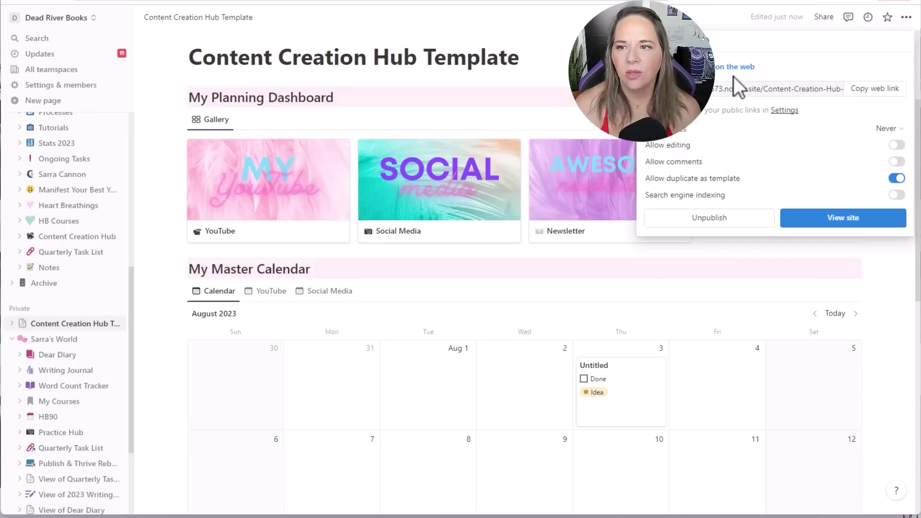
pyautogui.click(878, 91)
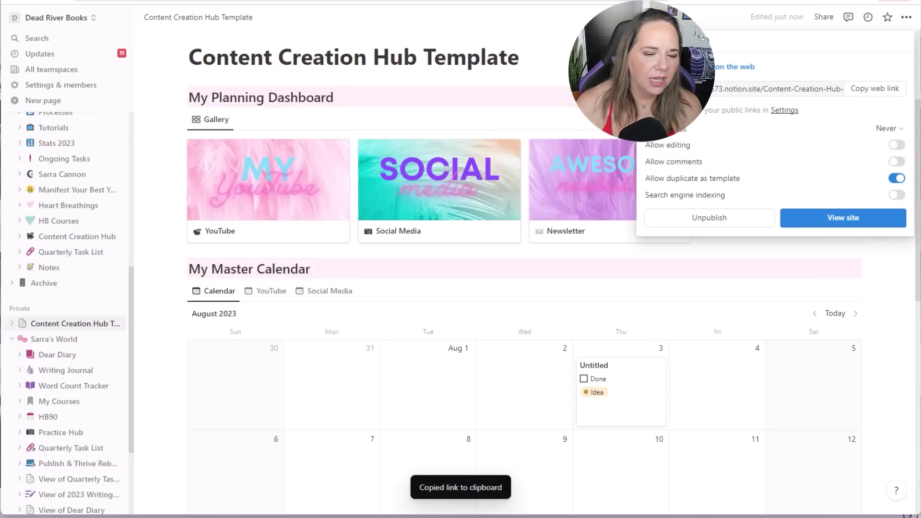
# Search Windows for Notepad and open it.
pyautogui.press('super+w')
pyautogui.write('note')
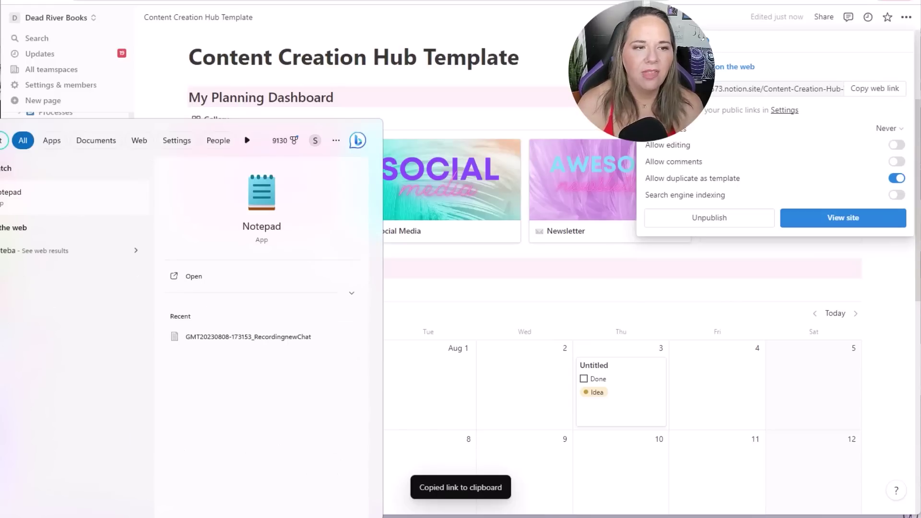
pyautogui.click(22, 197)
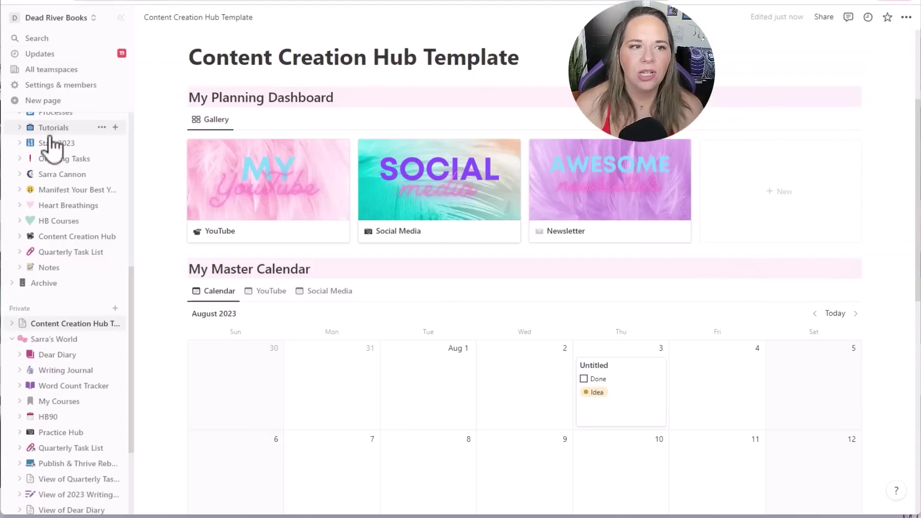
# Open the Content Creation Hub Template's public web link in a new browser tab and look over the published page.
pyautogui.click(56, 340)
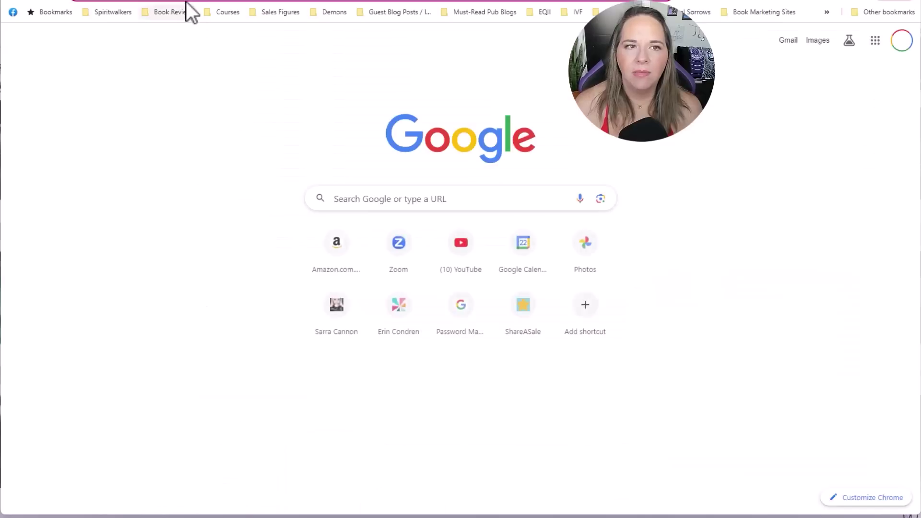
pyautogui.click(183, 2)
pyautogui.press('Escape')
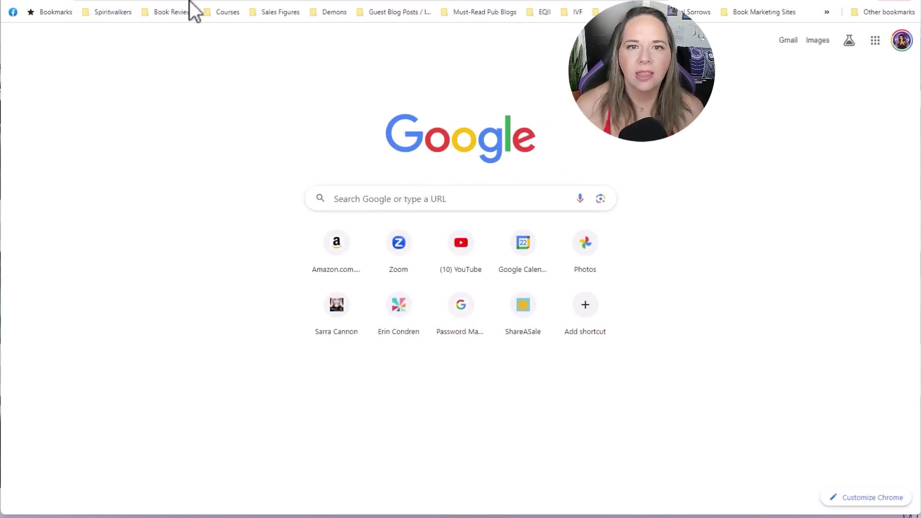
pyautogui.hotkey('alt', 'Left')
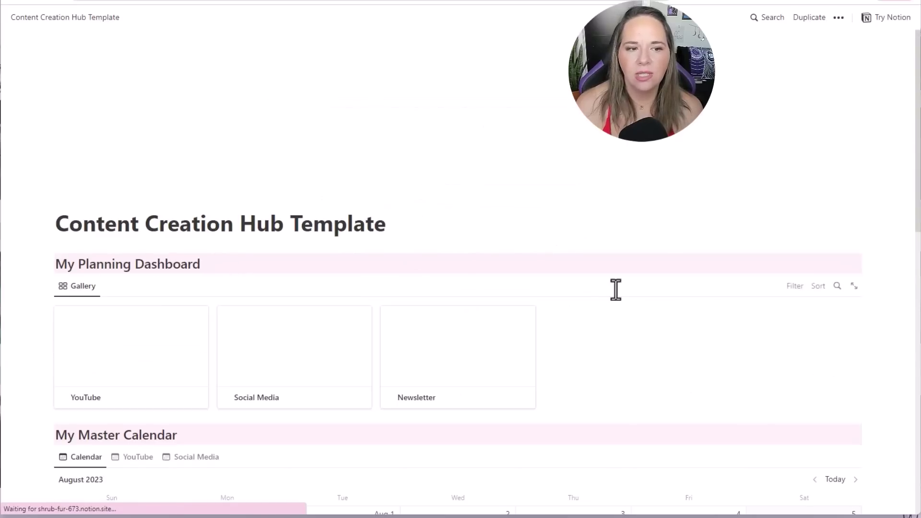
pyautogui.scroll(-4, 652, 240)
pyautogui.scroll(4, 650, 259)
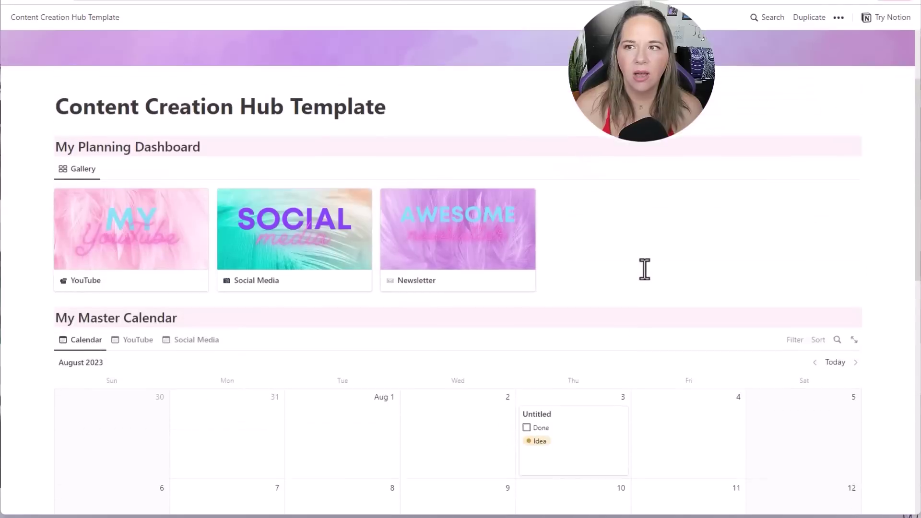
# Duplicate the published template into the Dead River Books workspace and check the copied page's dashboard and master calendar.
pyautogui.click(810, 23)
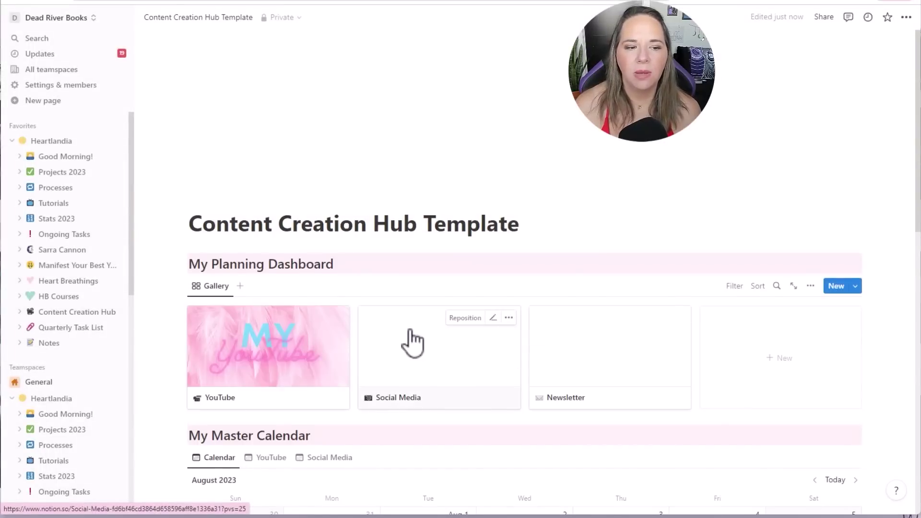
pyautogui.scroll(-1, 412, 341)
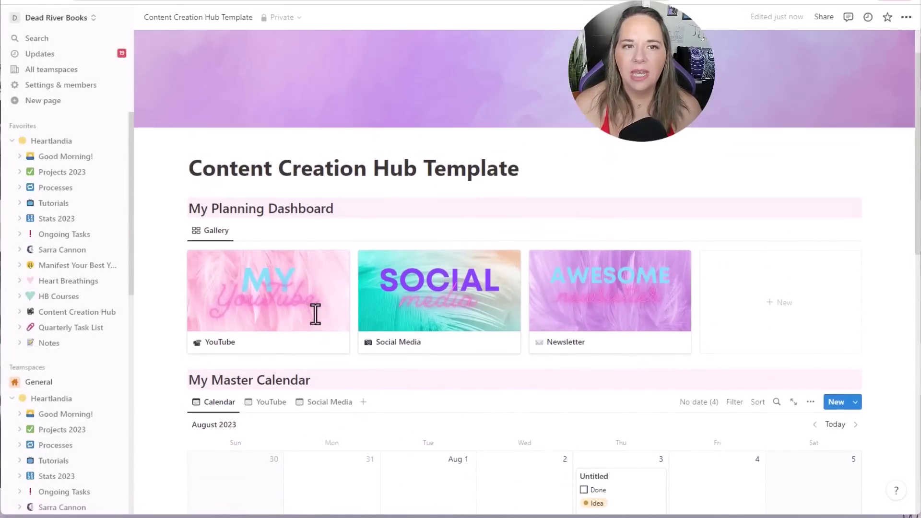
pyautogui.scroll(1, 315, 314)
pyautogui.scroll(-4, 63, 383)
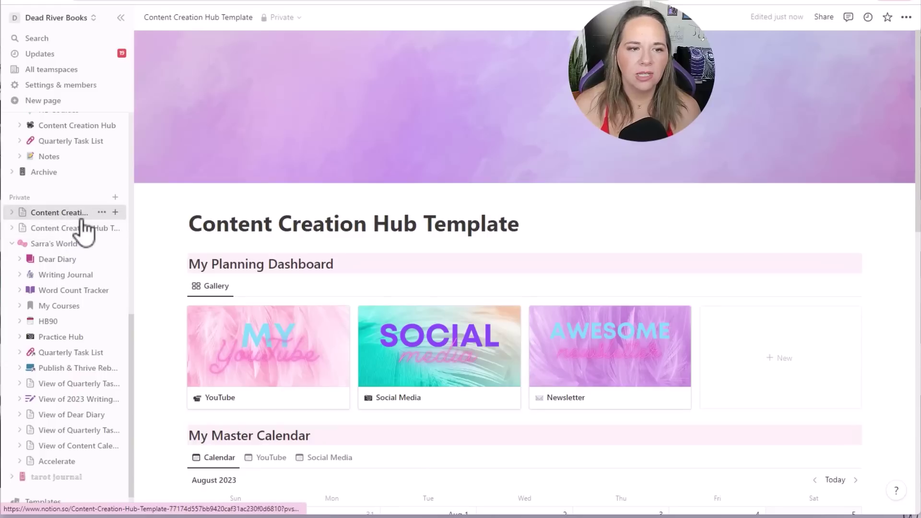
pyautogui.scroll(-4, 384, 389)
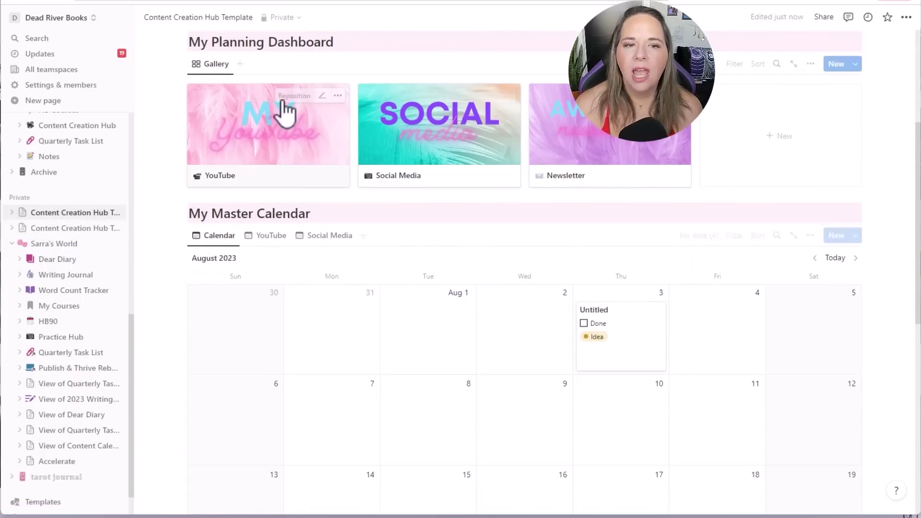
# Open the YouTube page of the duplicated template and examine the Video Idea 1 entry from its Idea Brainstorm board.
pyautogui.click(288, 177)
pyautogui.scroll(-4, 583, 339)
pyautogui.scroll(-2, 309, 380)
pyautogui.scroll(3, 237, 364)
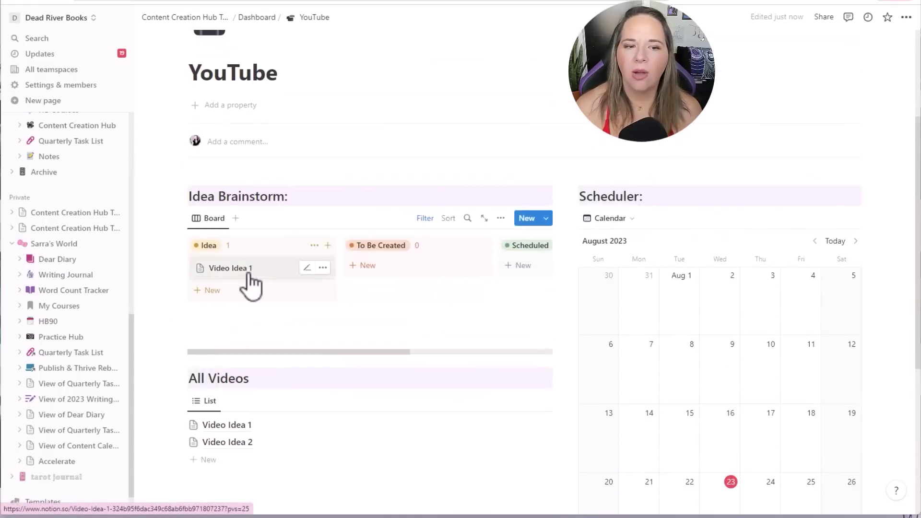
pyautogui.click(250, 277)
pyautogui.scroll(-2, 387, 379)
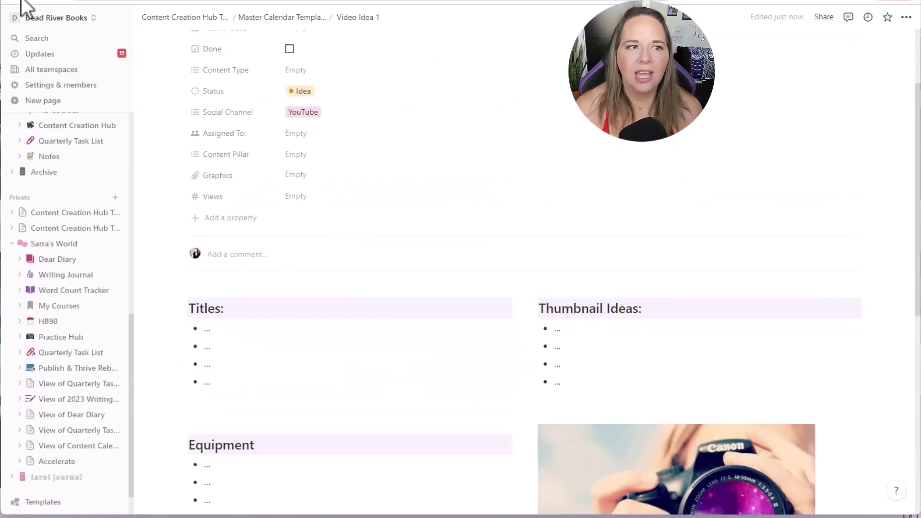
# Examine the Video Idea 2 entry from the All Videos list and return to the YouTube page.
pyautogui.click(23, 2)
pyautogui.click(248, 440)
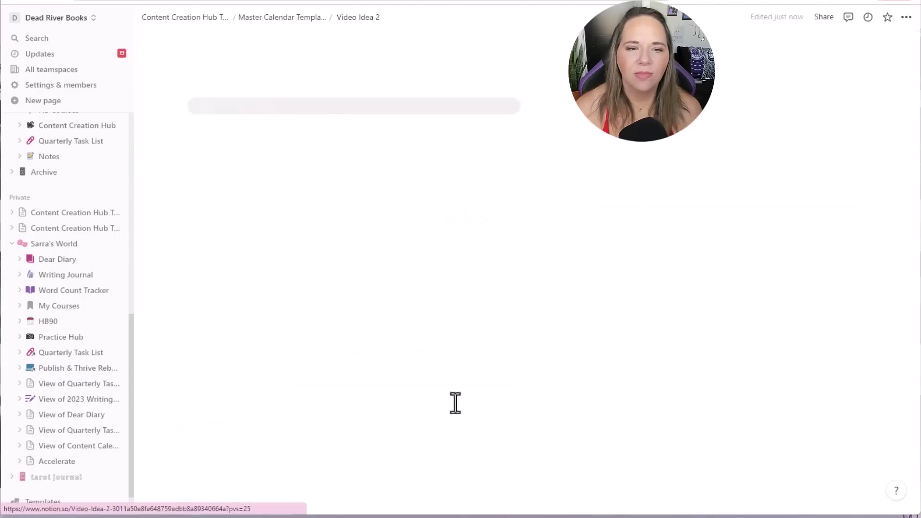
pyautogui.scroll(-5, 466, 395)
pyautogui.scroll(5, 438, 401)
pyautogui.click(23, 3)
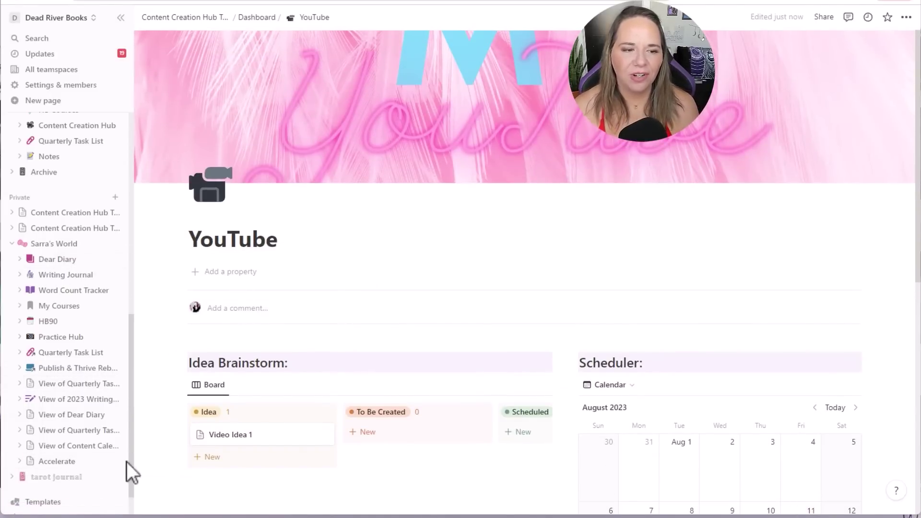
# Open the Content Creation Hub page in Heartlandia, view the author-named YouTube page from its Planning Dashboard, and go back.
pyautogui.scroll(4, 56, 252)
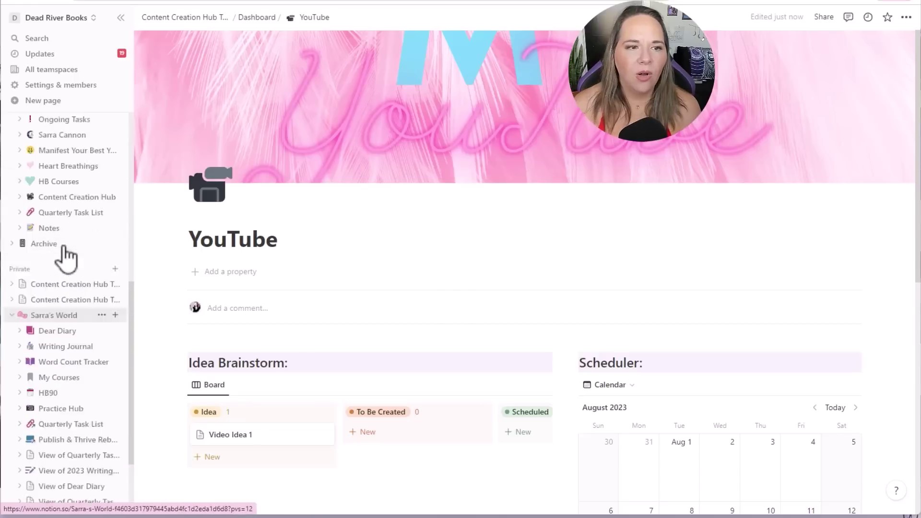
pyautogui.click(61, 292)
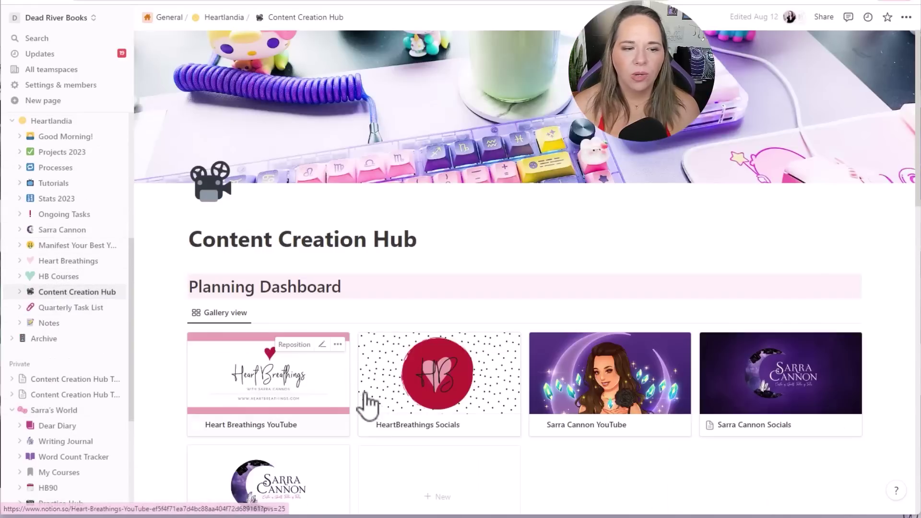
pyautogui.scroll(-3, 429, 422)
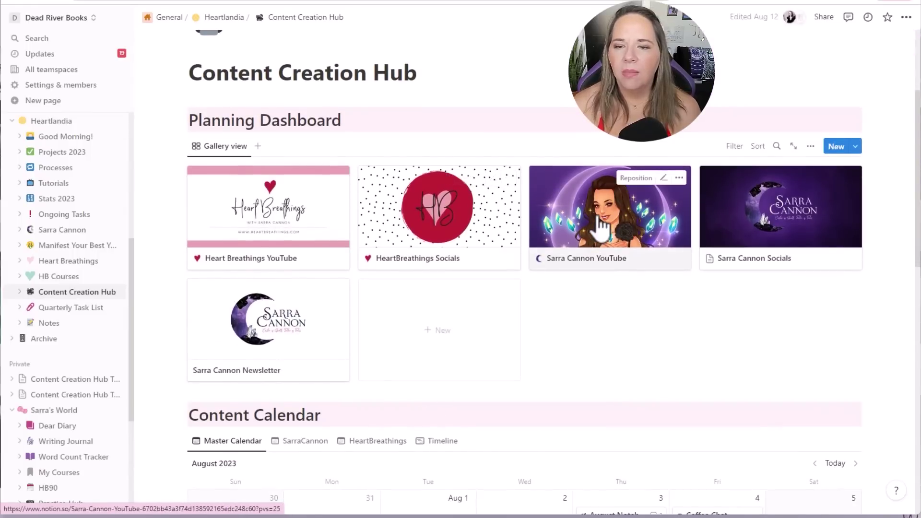
pyautogui.click(600, 226)
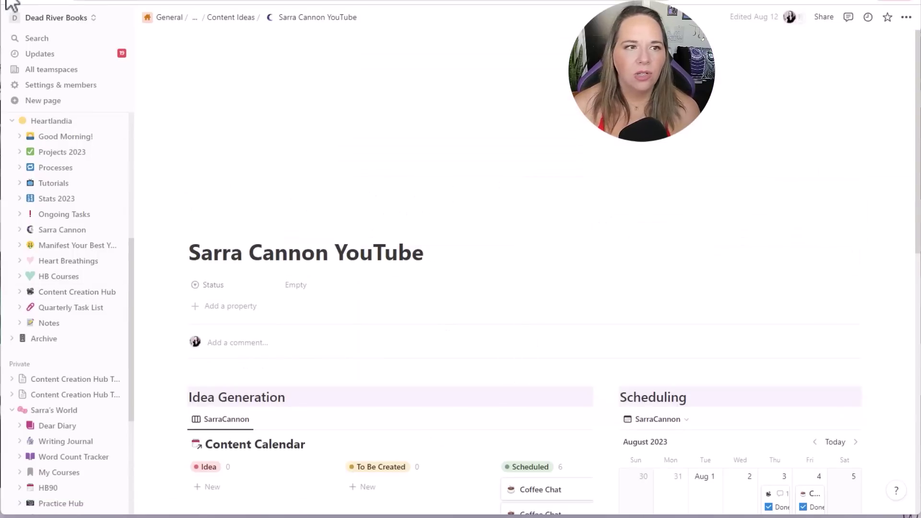
pyautogui.click(12, 6)
# Open the author-named Socials page and examine its Brainstorming Grid, Links, Resources and Scheduling sections.
pyautogui.click(749, 207)
pyautogui.scroll(-5, 543, 369)
pyautogui.scroll(-10, 543, 370)
pyautogui.scroll(-4, 393, 349)
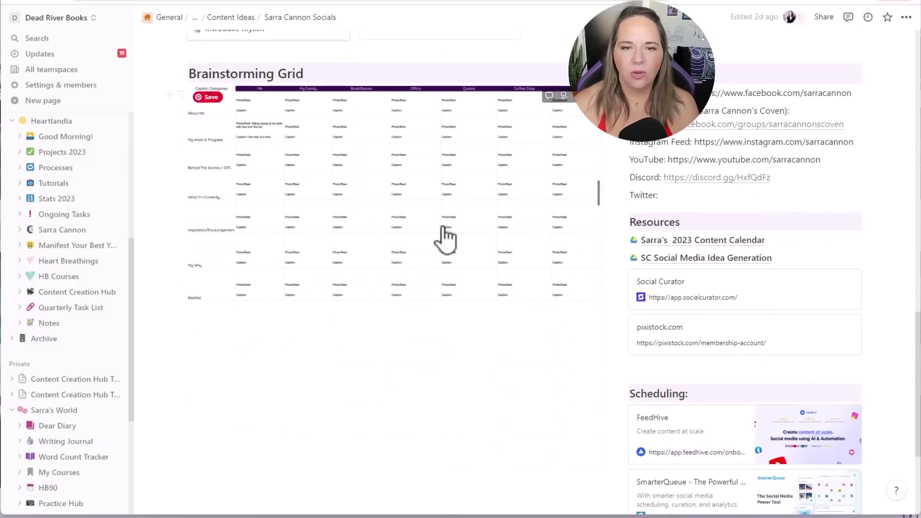
pyautogui.click(387, 197)
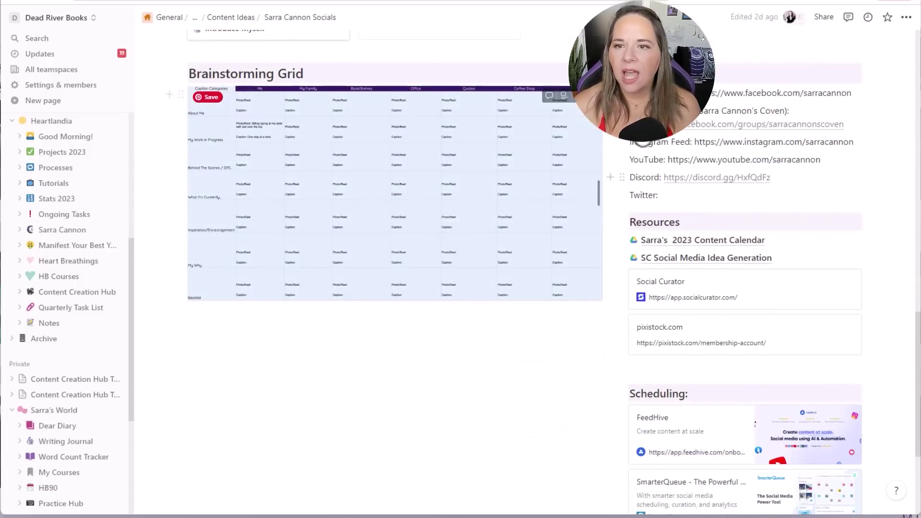
pyautogui.scroll(-1, 686, 231)
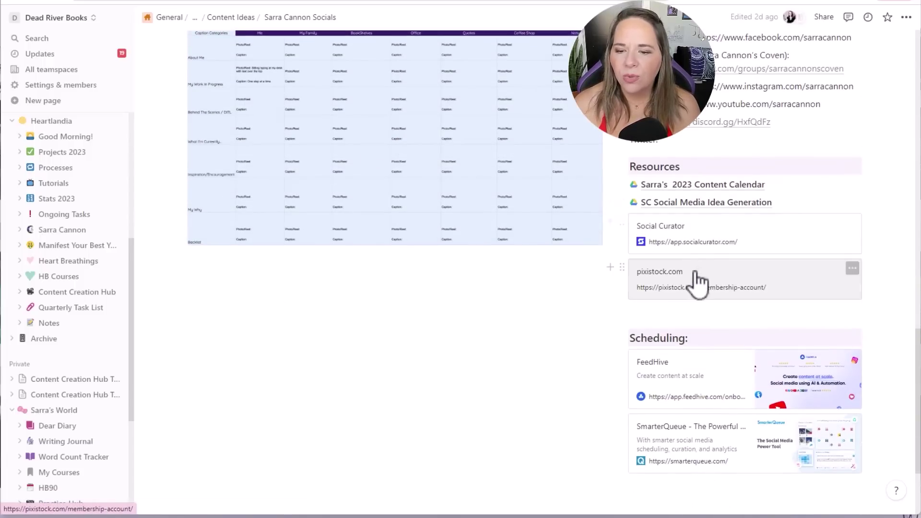
pyautogui.scroll(1, 370, 340)
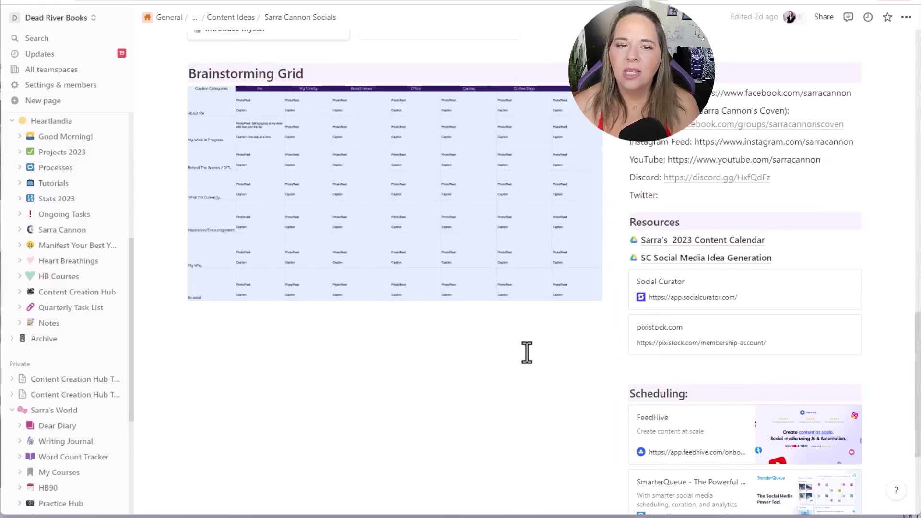
# Review the Post Ideas gallery and the August 2023 calendar on the Socials page, ending at the page title.
pyautogui.scroll(1, 527, 353)
pyautogui.moveTo(609, 391); pyautogui.dragTo(574, 416)
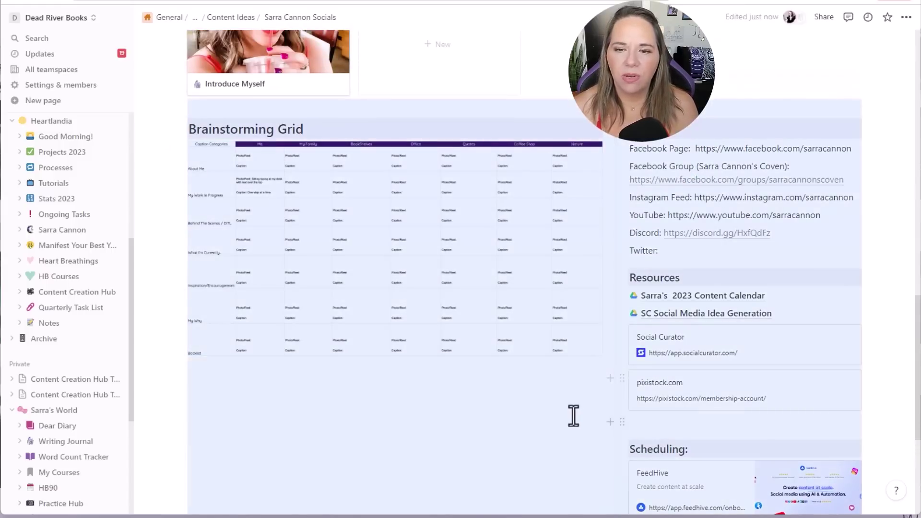
pyautogui.scroll(1, 574, 415)
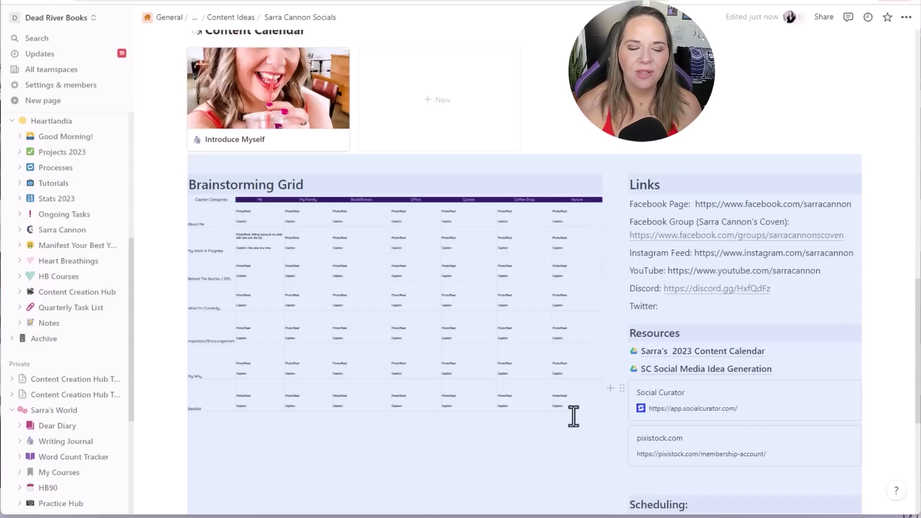
pyautogui.scroll(8, 558, 403)
pyautogui.scroll(1, 708, 384)
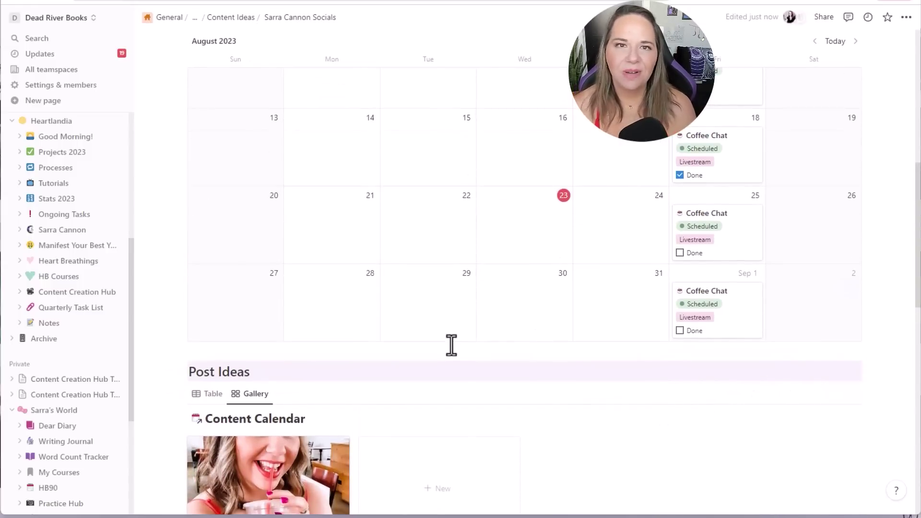
pyautogui.scroll(10, 456, 348)
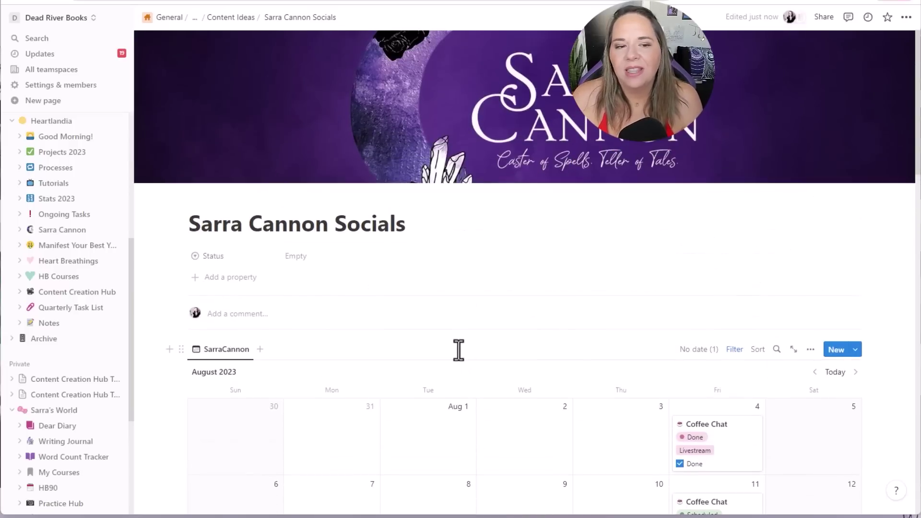
# Return to the Content Creation Hub page and review its Planning Dashboard gallery and Content Calendar.
pyautogui.click(6, 10)
pyautogui.scroll(-2, 604, 359)
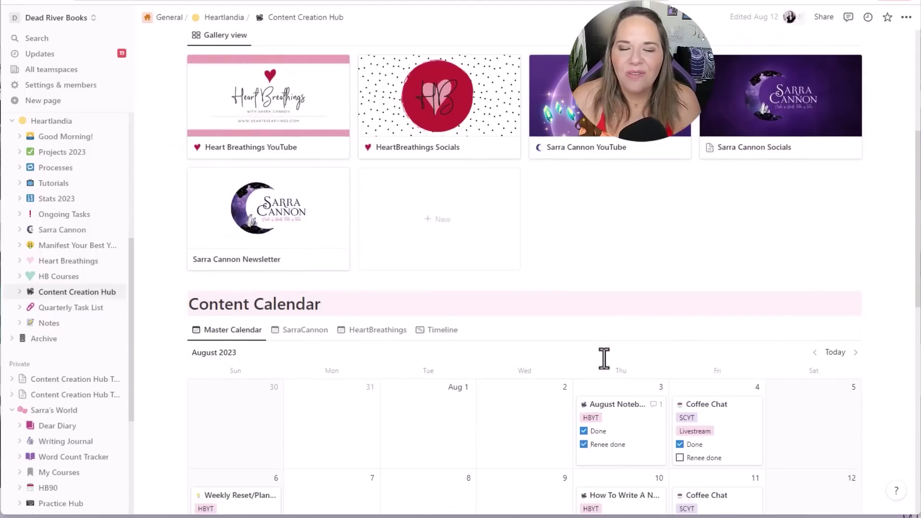
pyautogui.scroll(-6, 596, 364)
pyautogui.scroll(9, 563, 407)
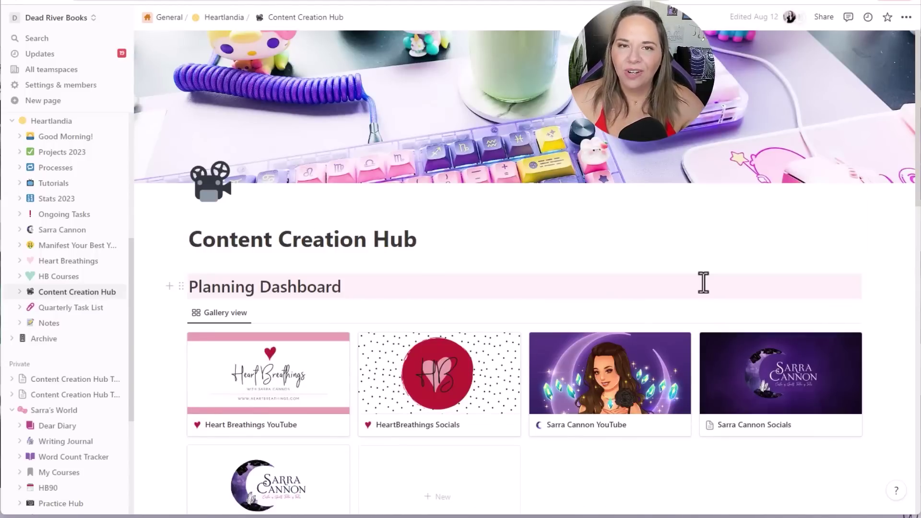